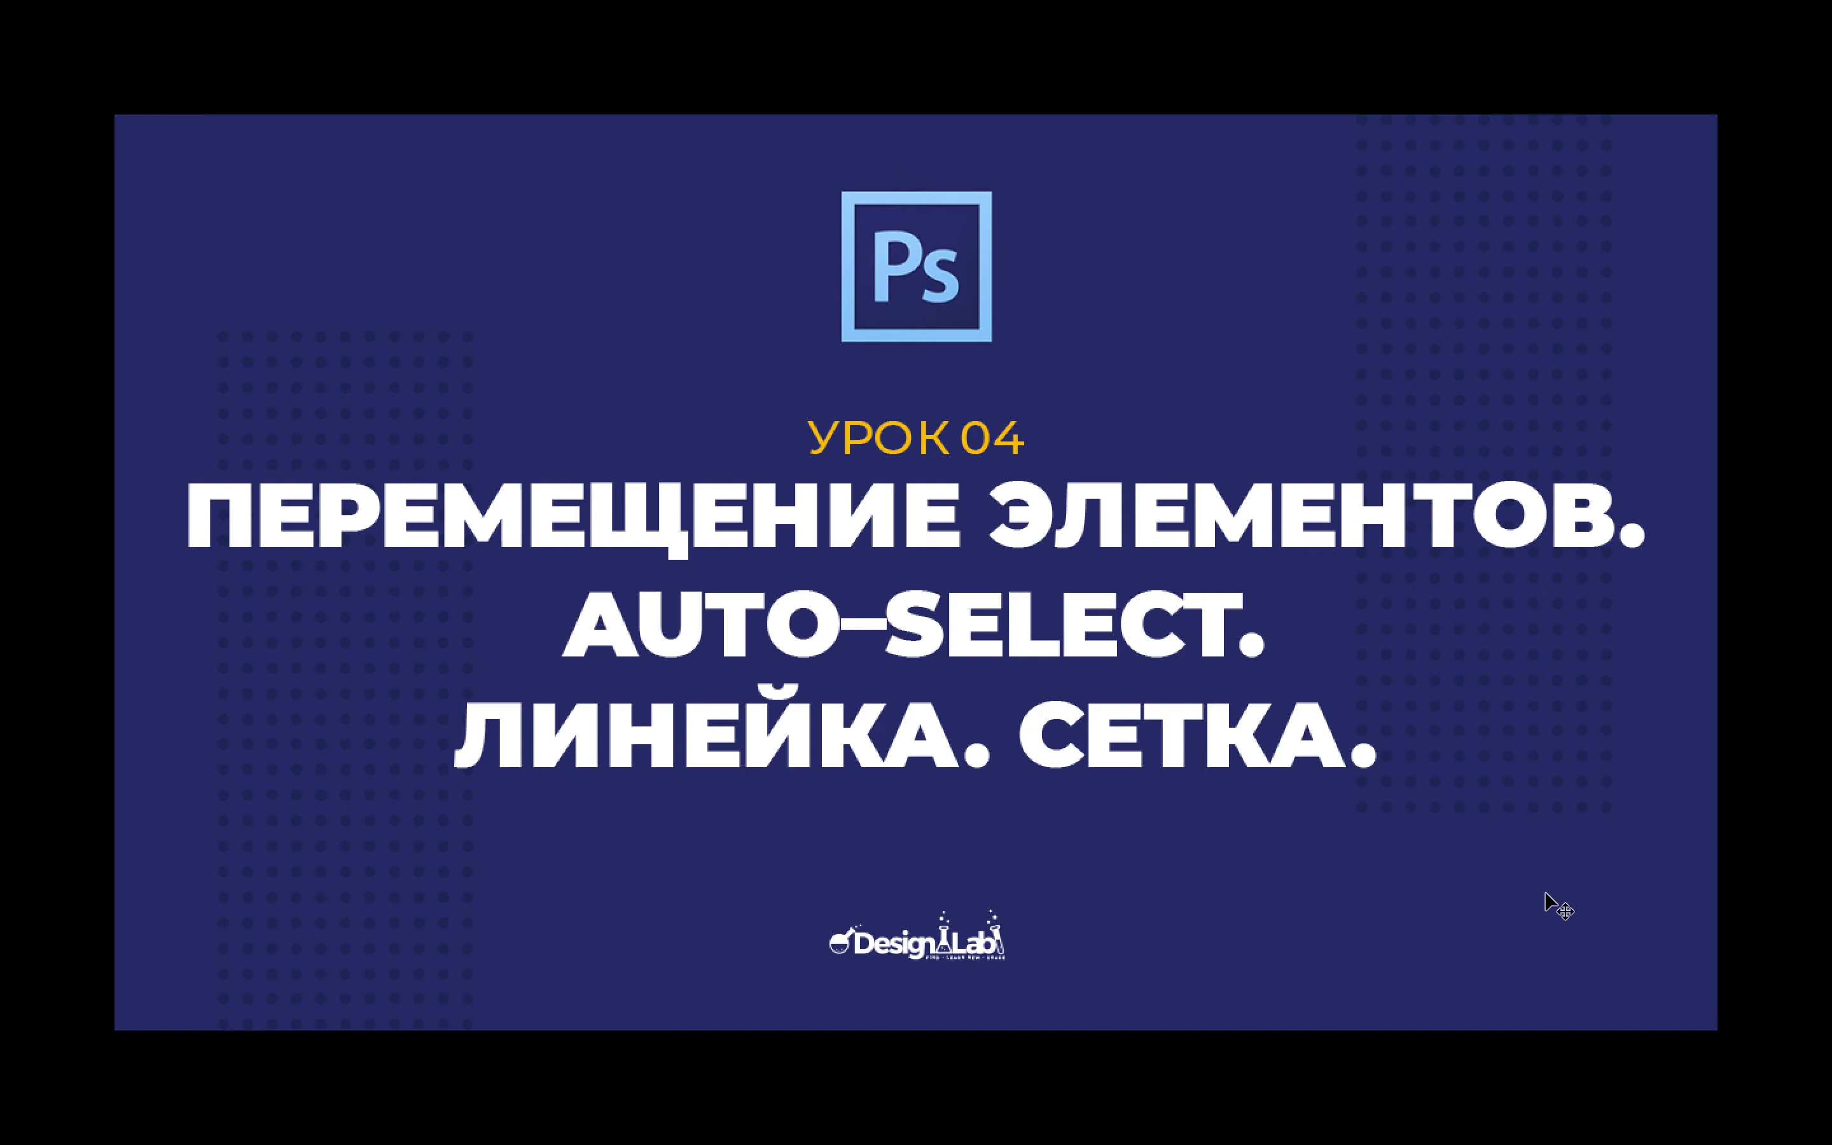
Step: Exit full-screen view and bring up the Untitled-1 document with its three shapes
key(f)
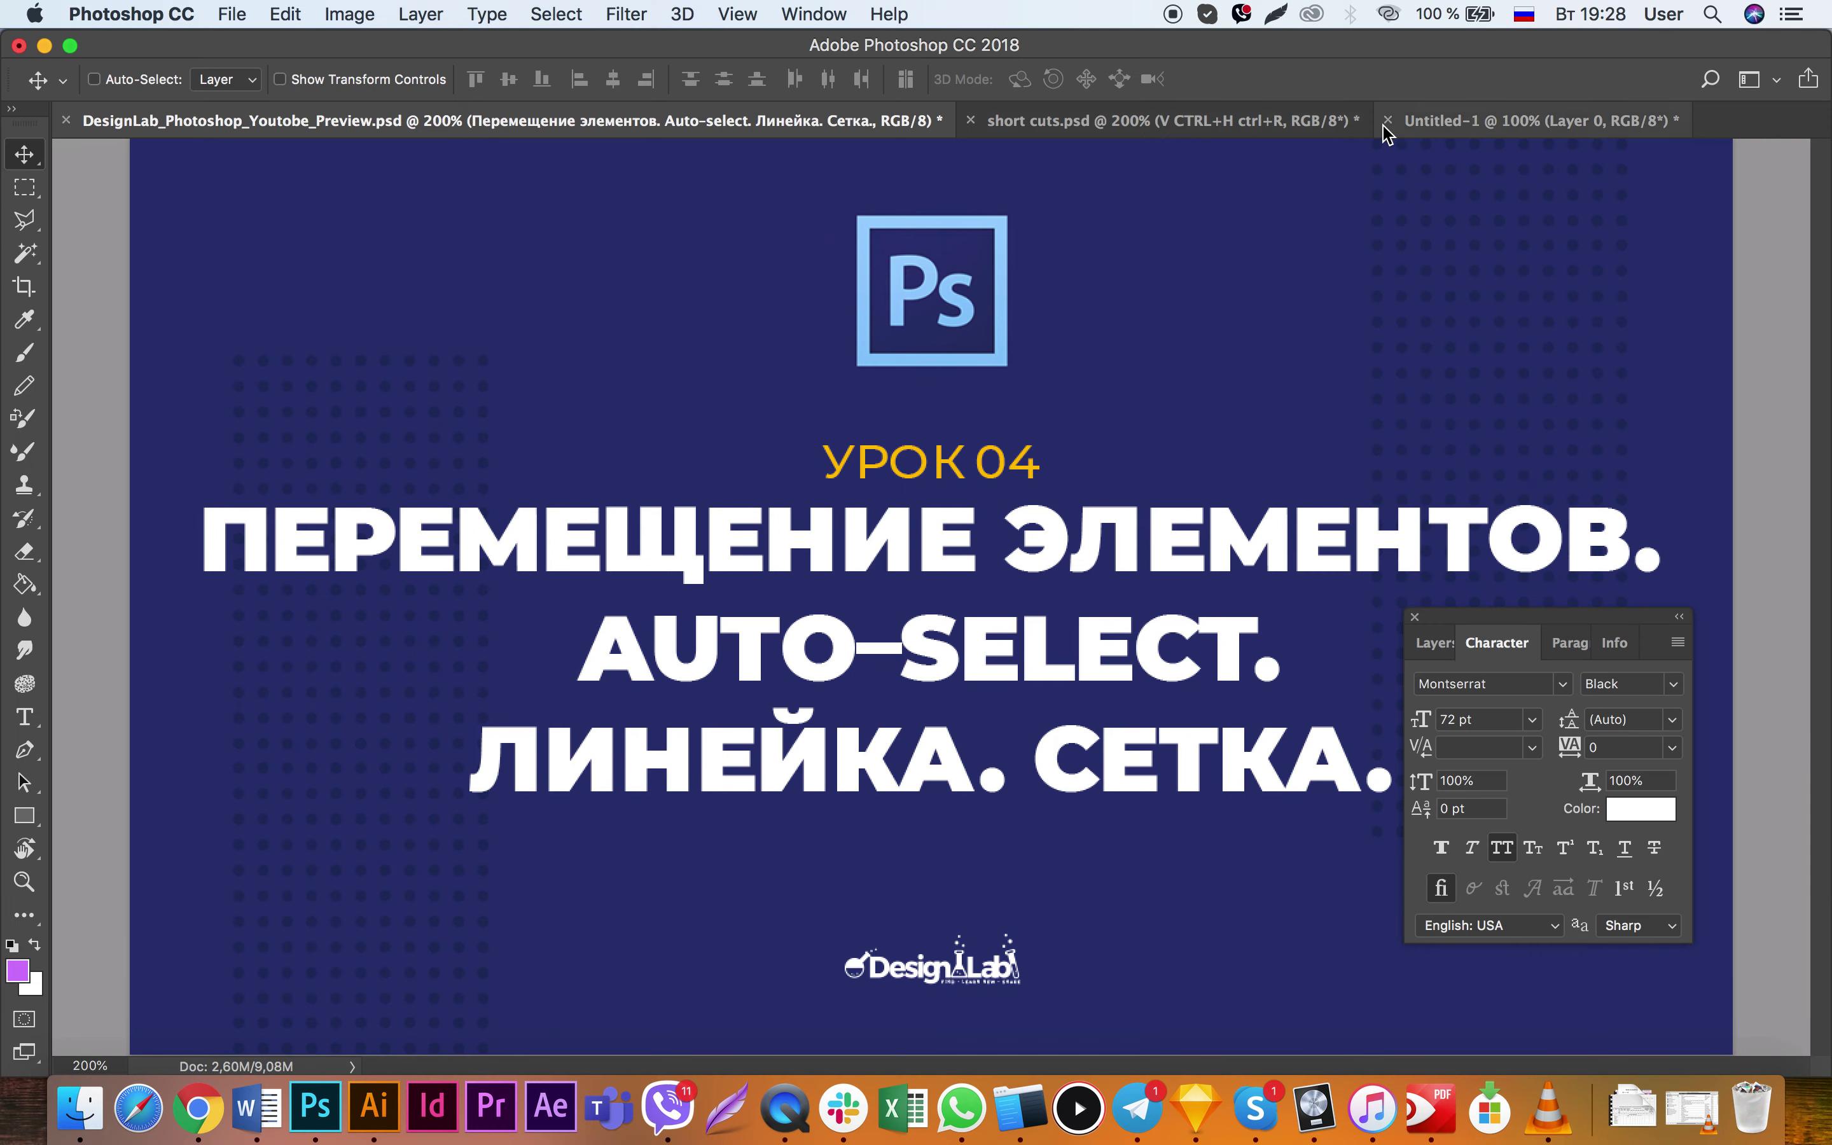
click(1449, 123)
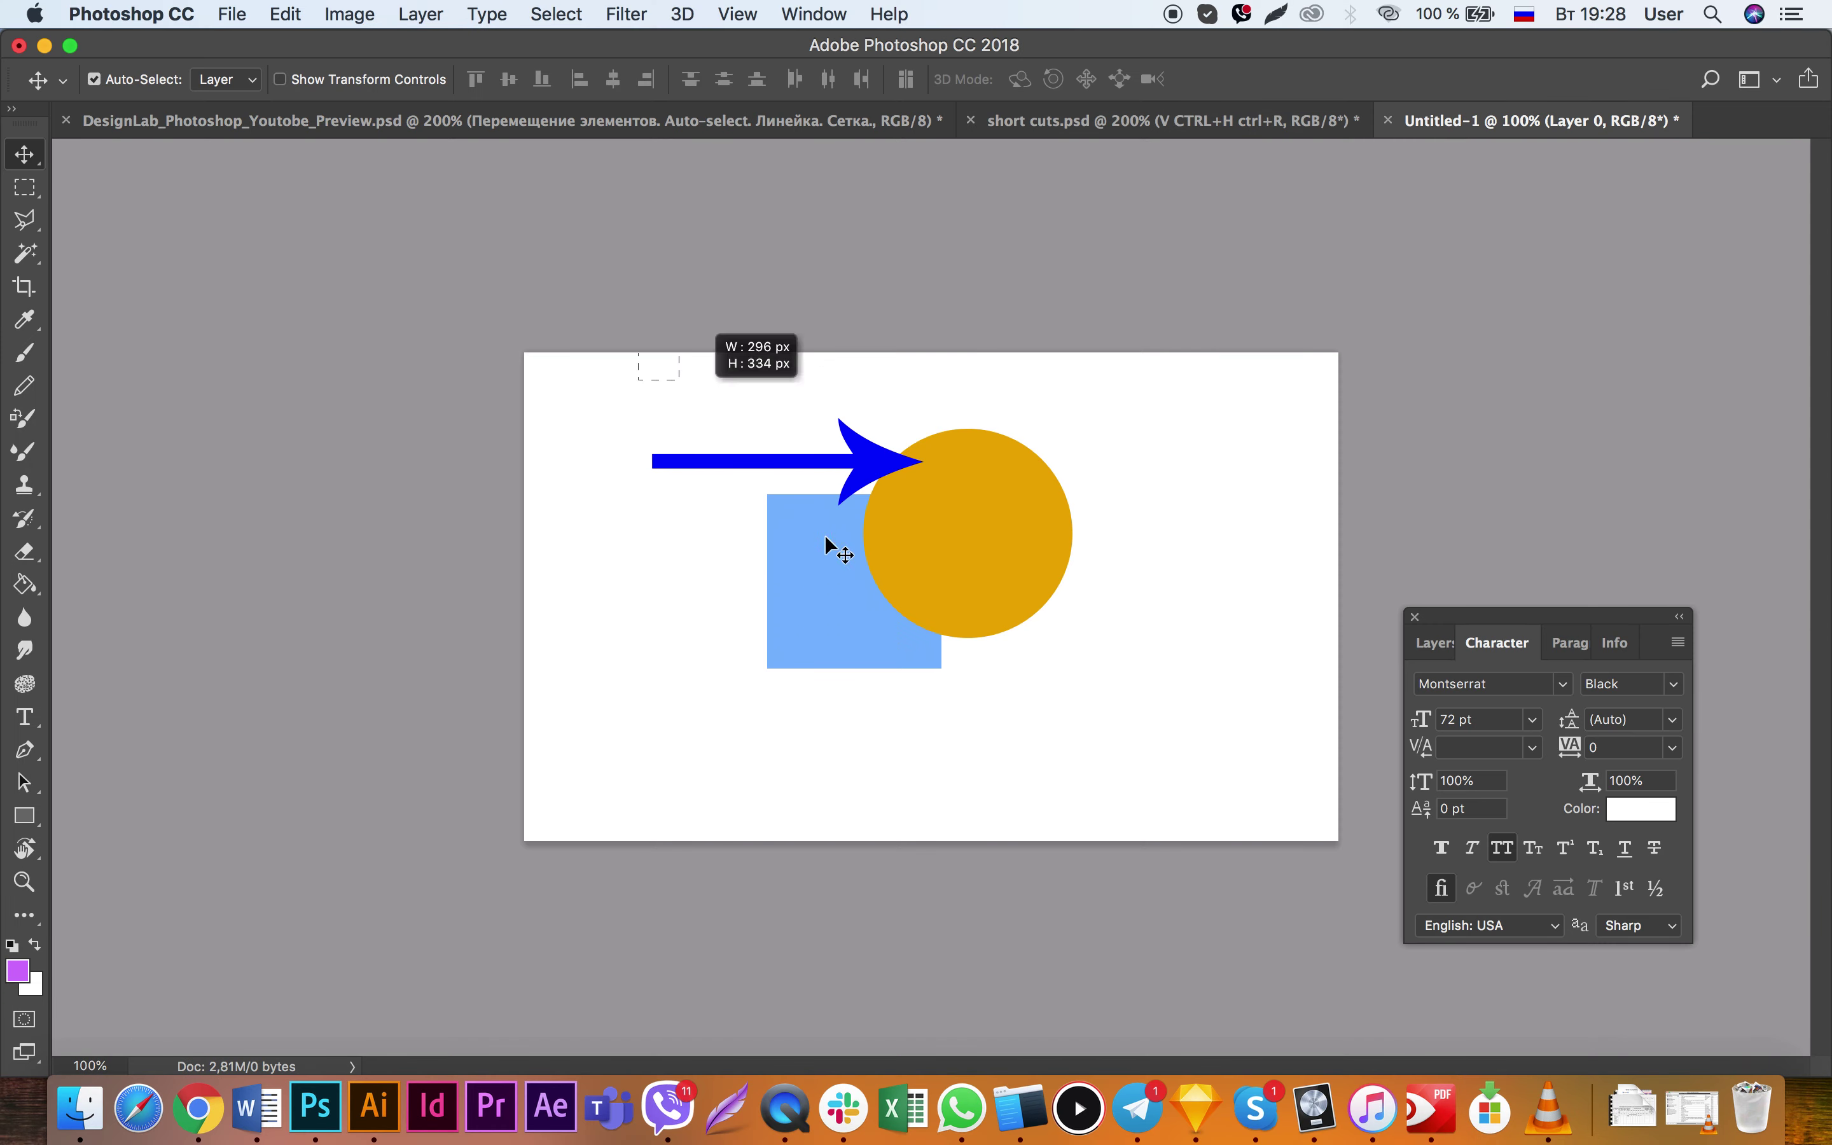
Step: Marquee-select and delete the blue arrow, light-blue square and orange circle from Untitled-1
drag(686, 413, 996, 650)
key(Delete)
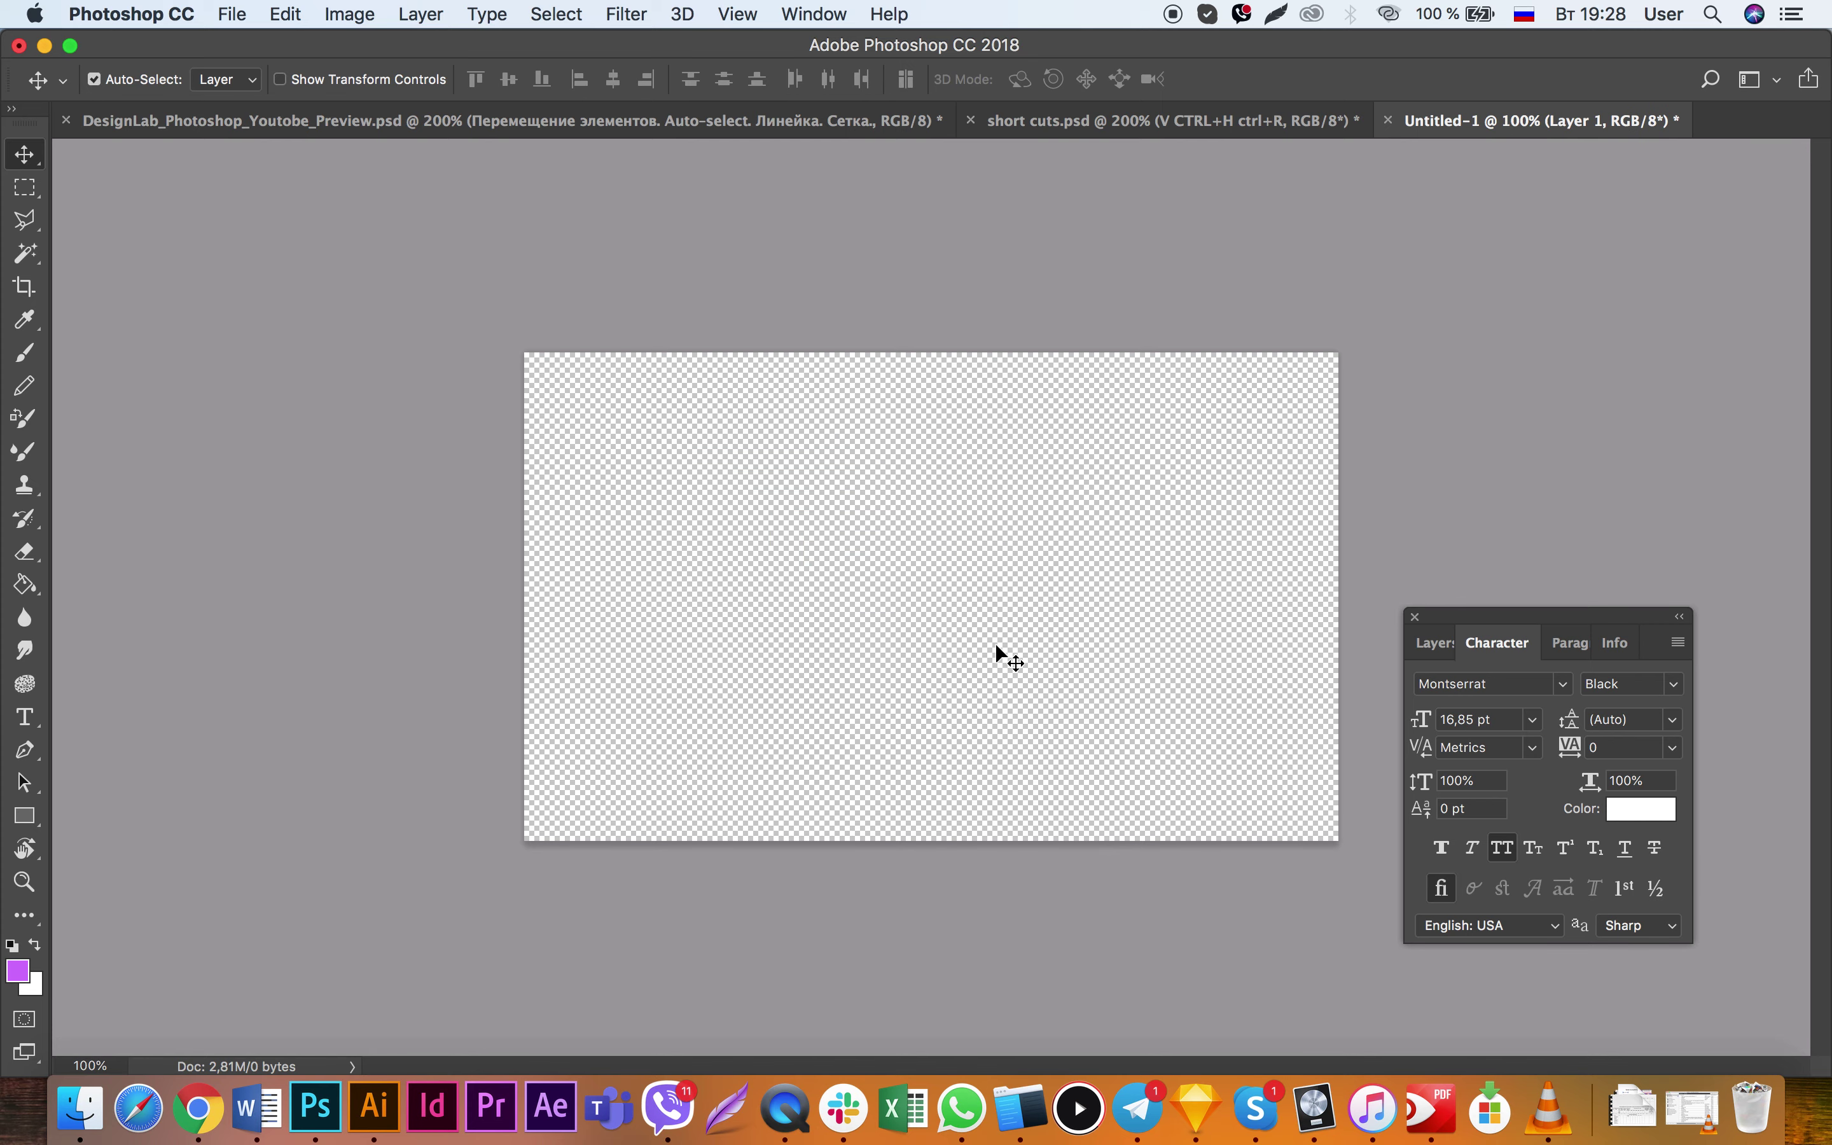
key(ctrl+z)
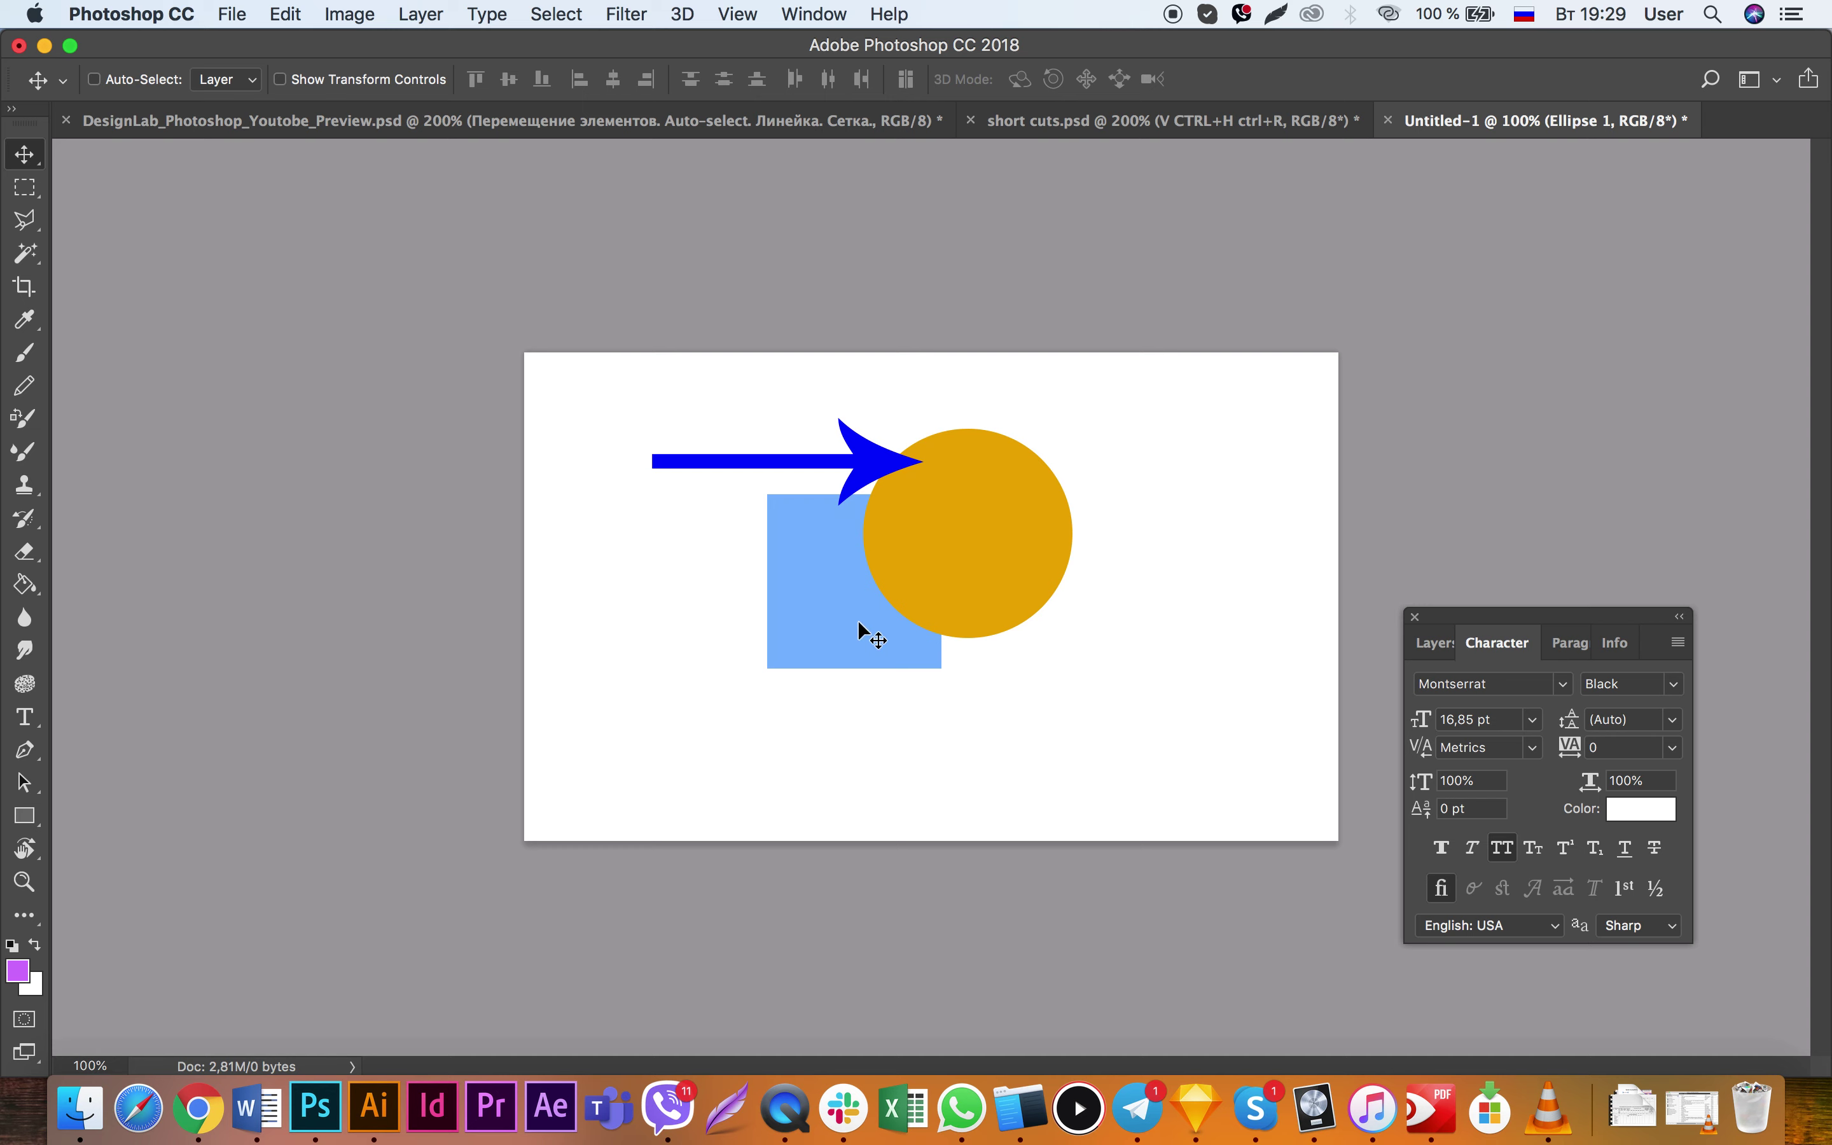
ctrl+click(863, 460)
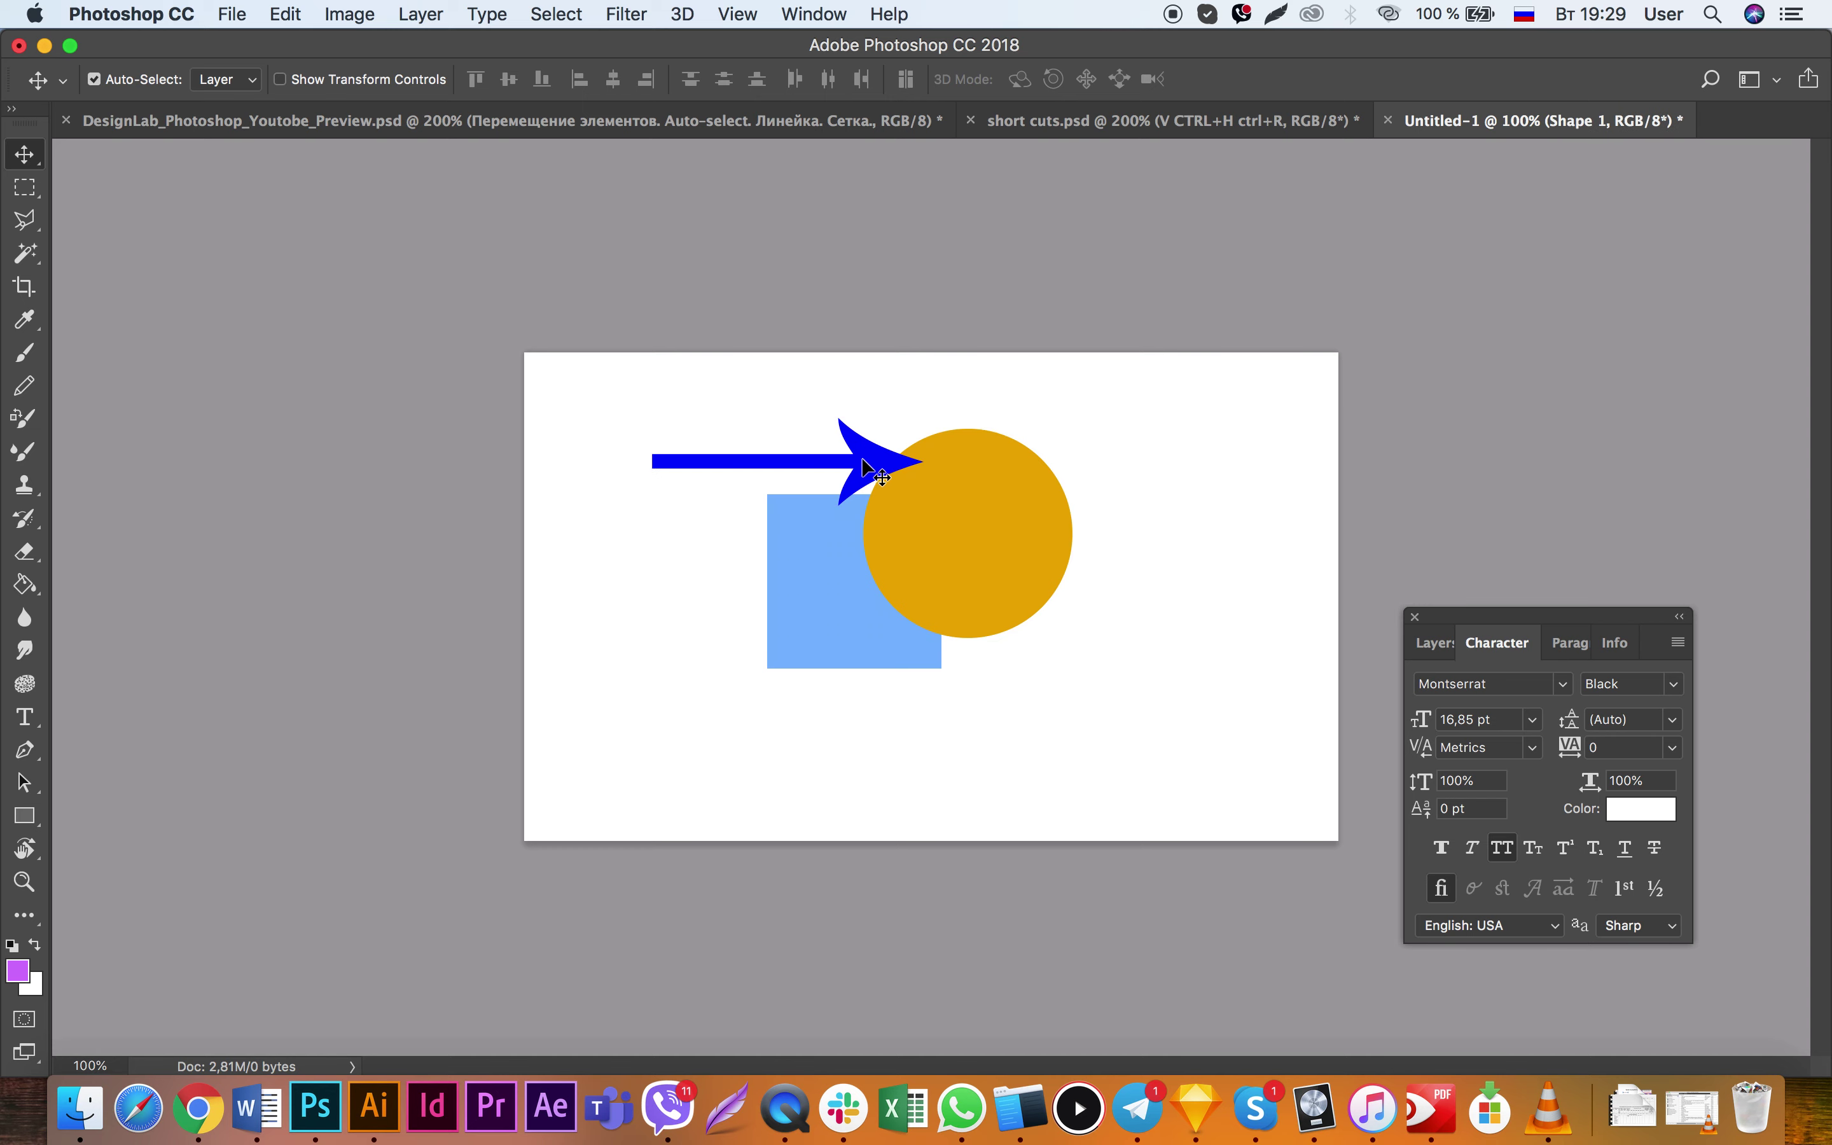
drag(863, 459, 791, 431)
drag(556, 439, 1043, 622)
key(Delete)
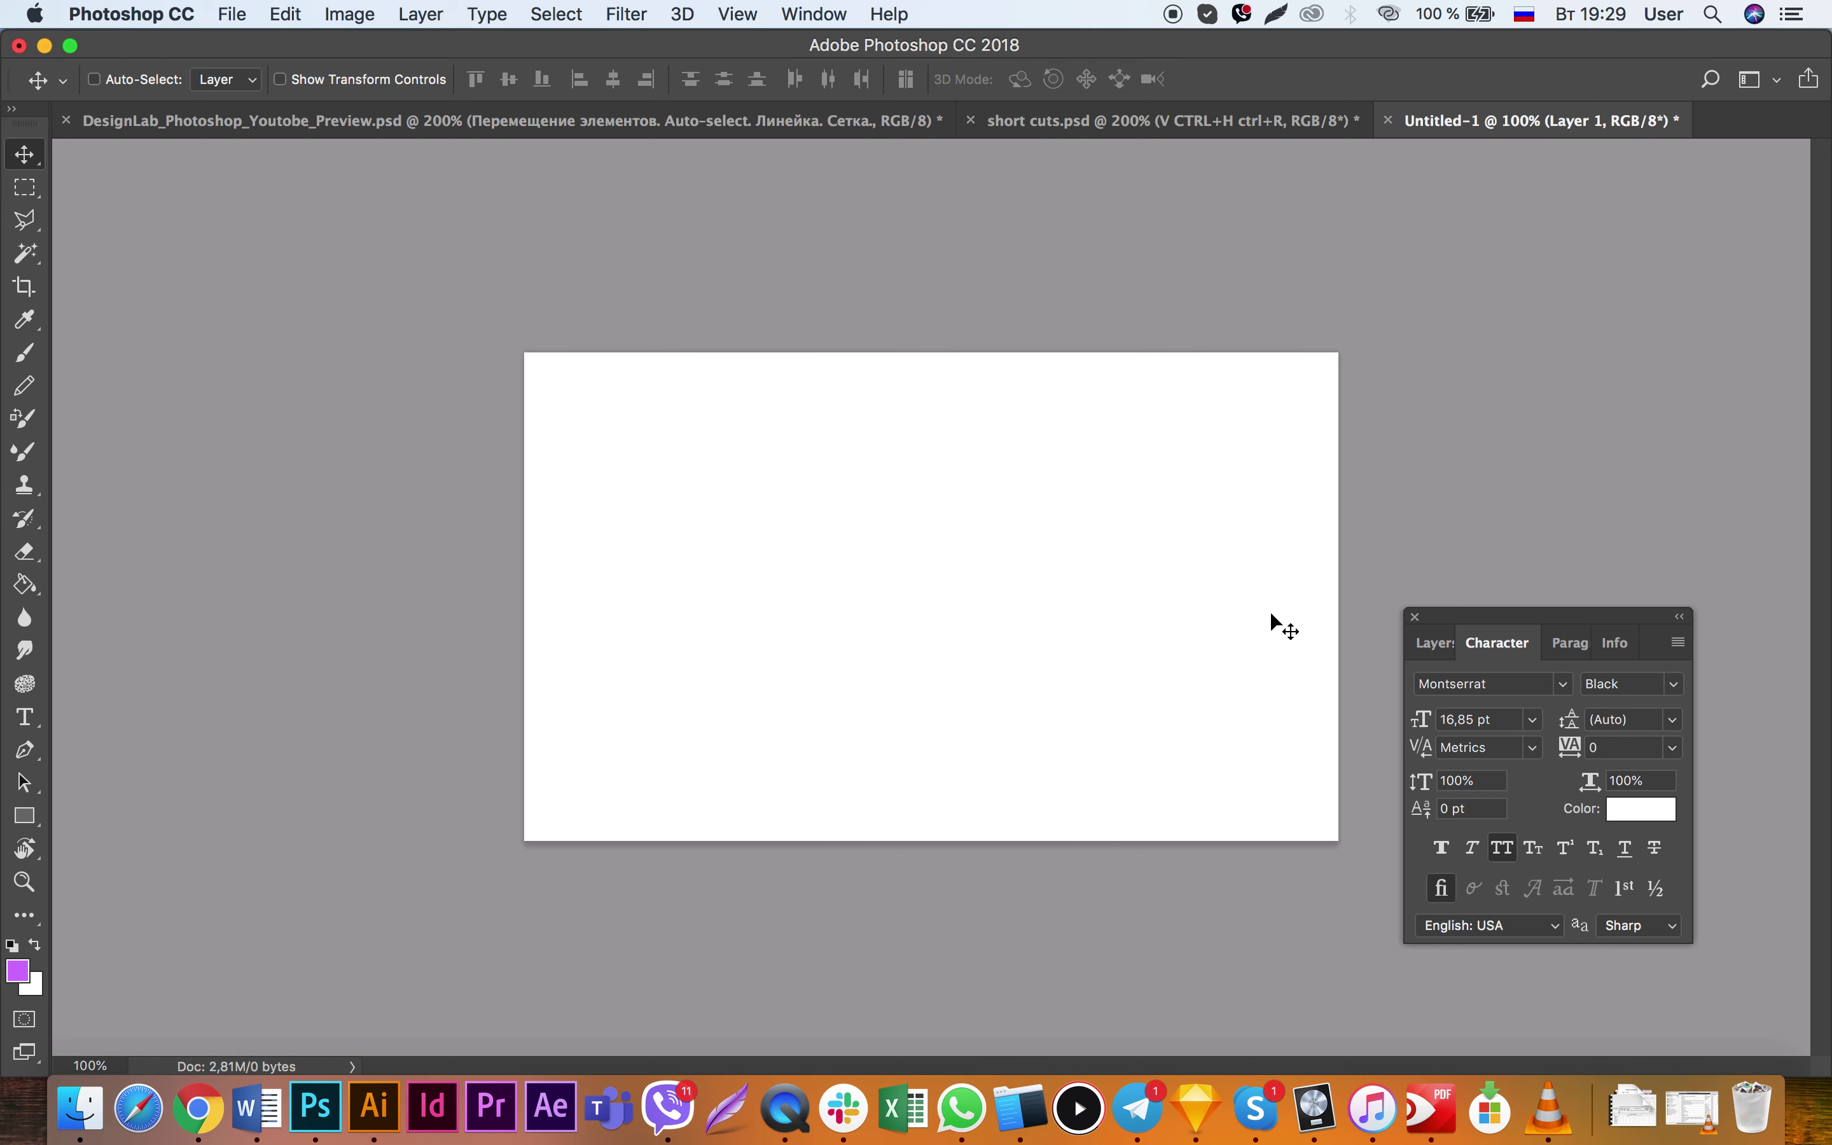
click(24, 815)
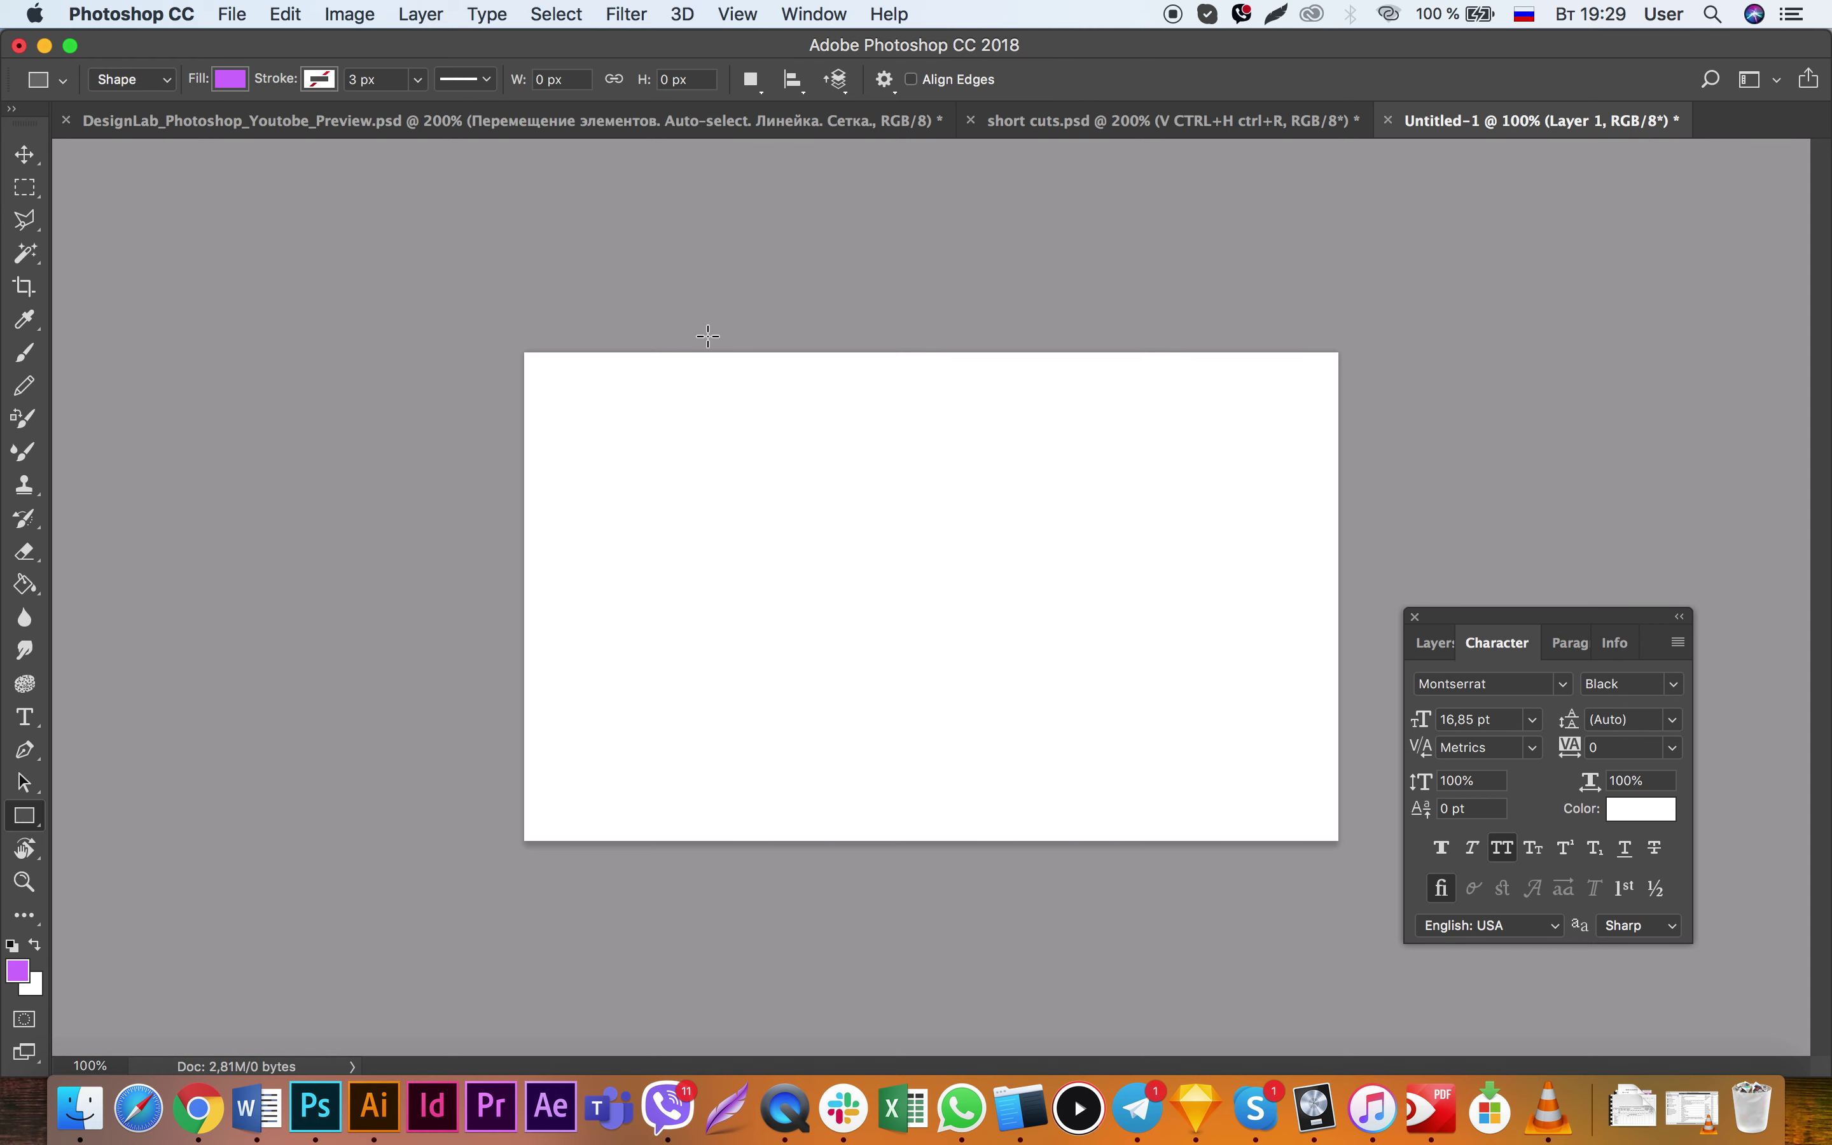
Step: Draw a 306 × 306 px purple circle with the Ellipse tool and nudge it down-left
right_click(23, 822)
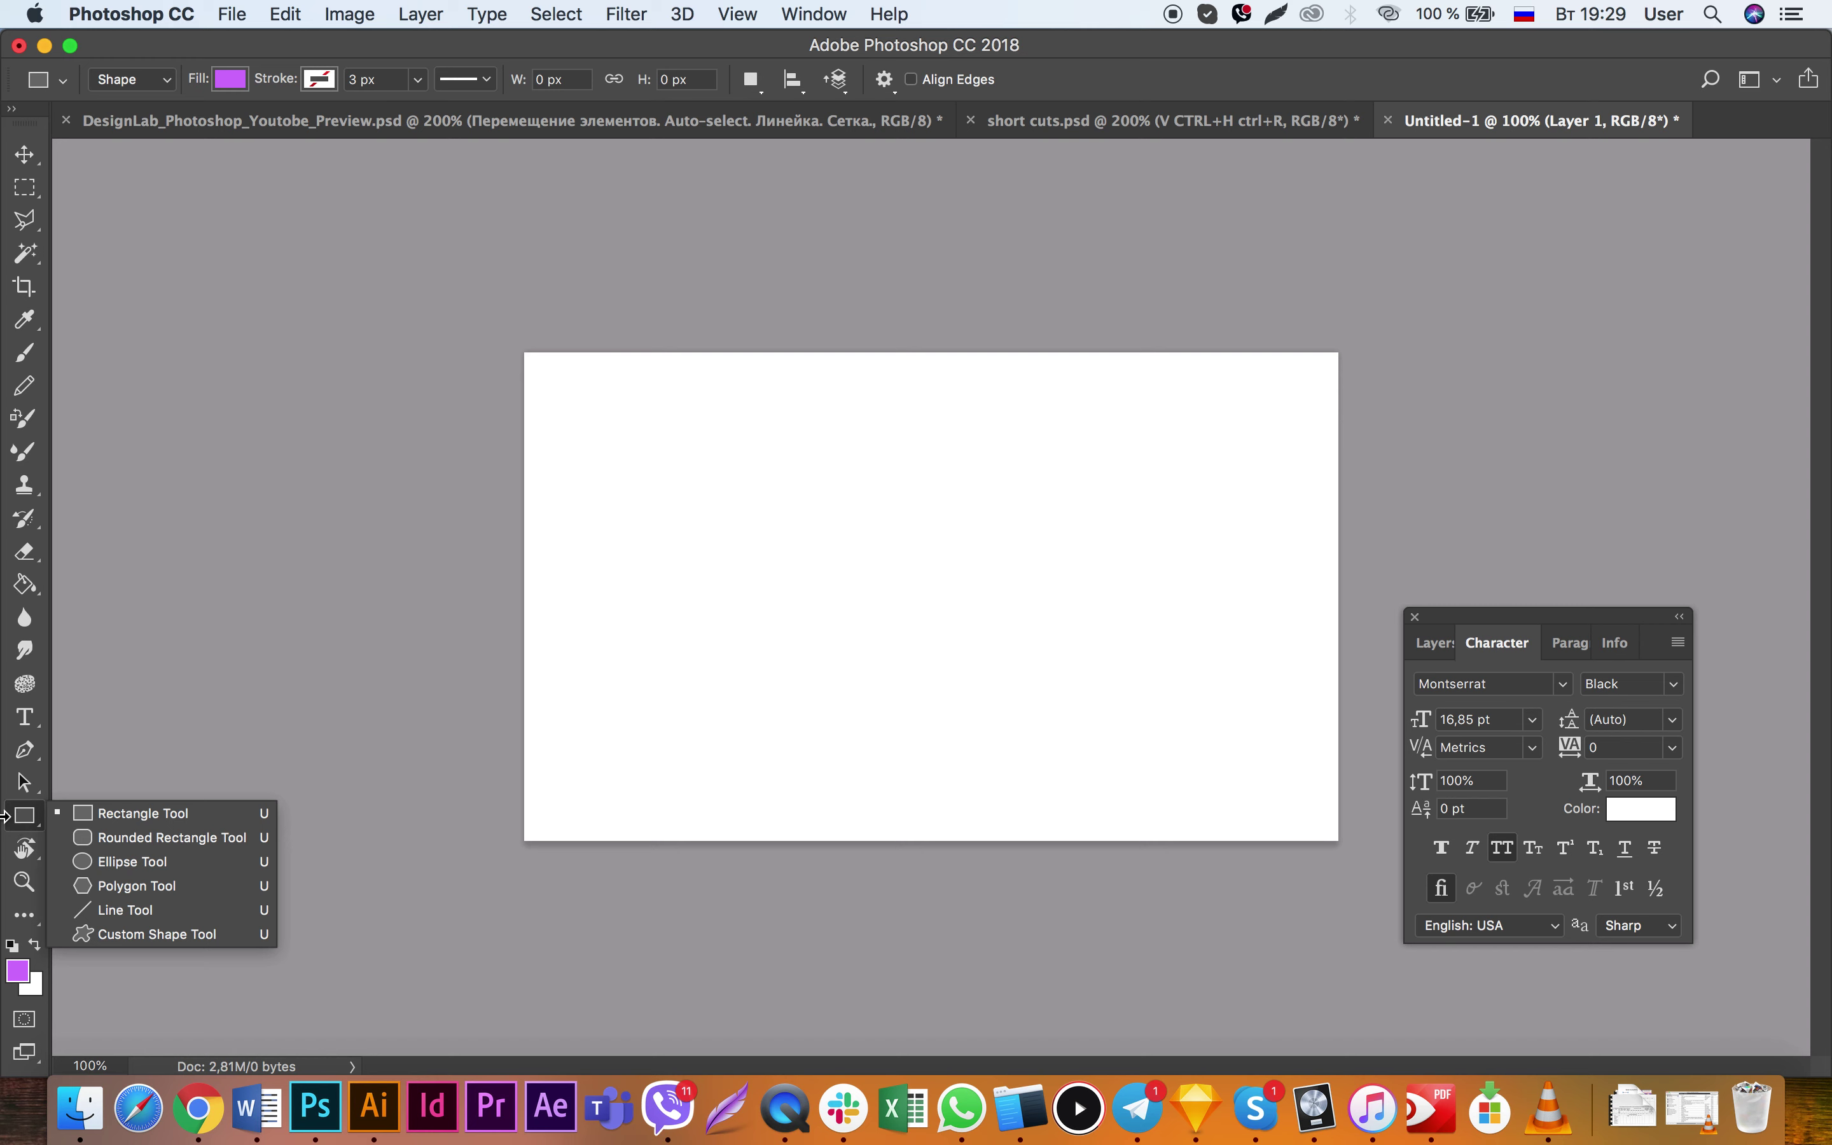
click(22, 818)
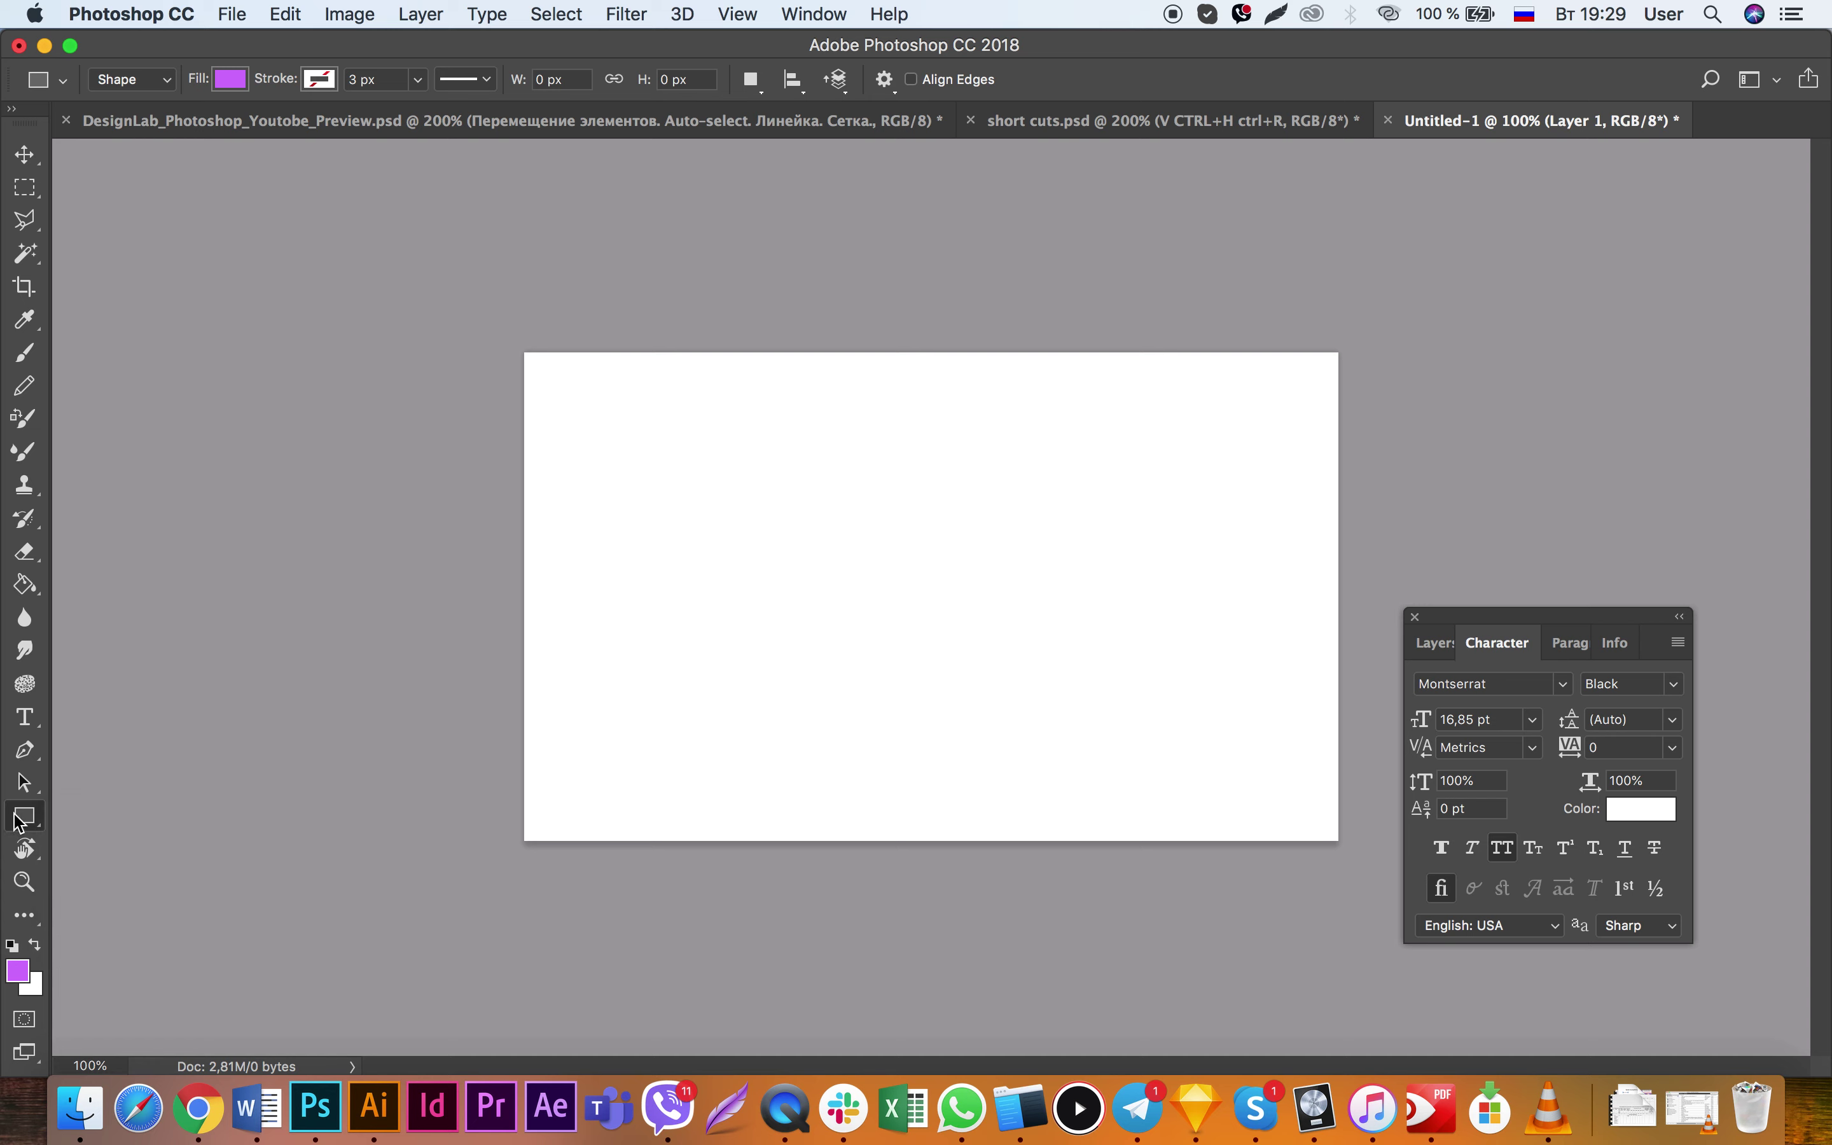
right_click(23, 818)
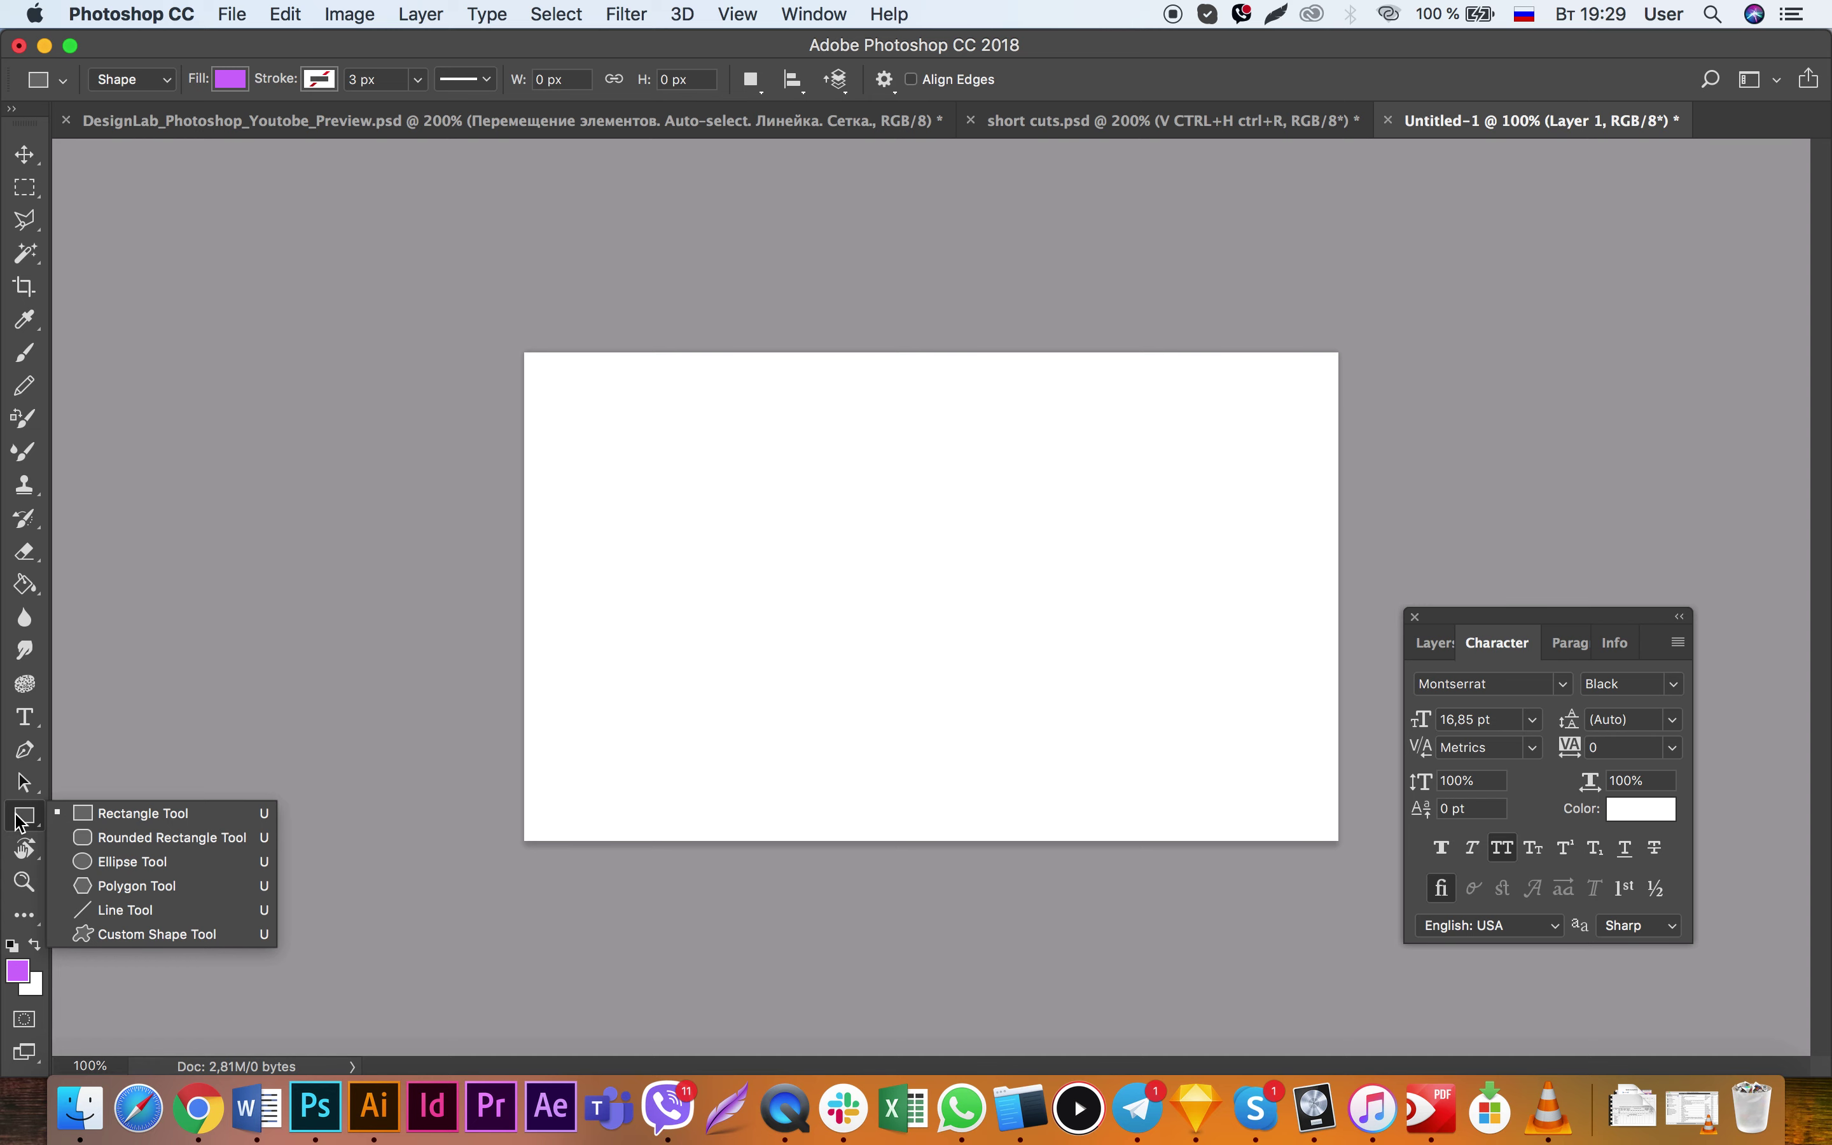
click(149, 871)
drag(684, 413, 876, 609)
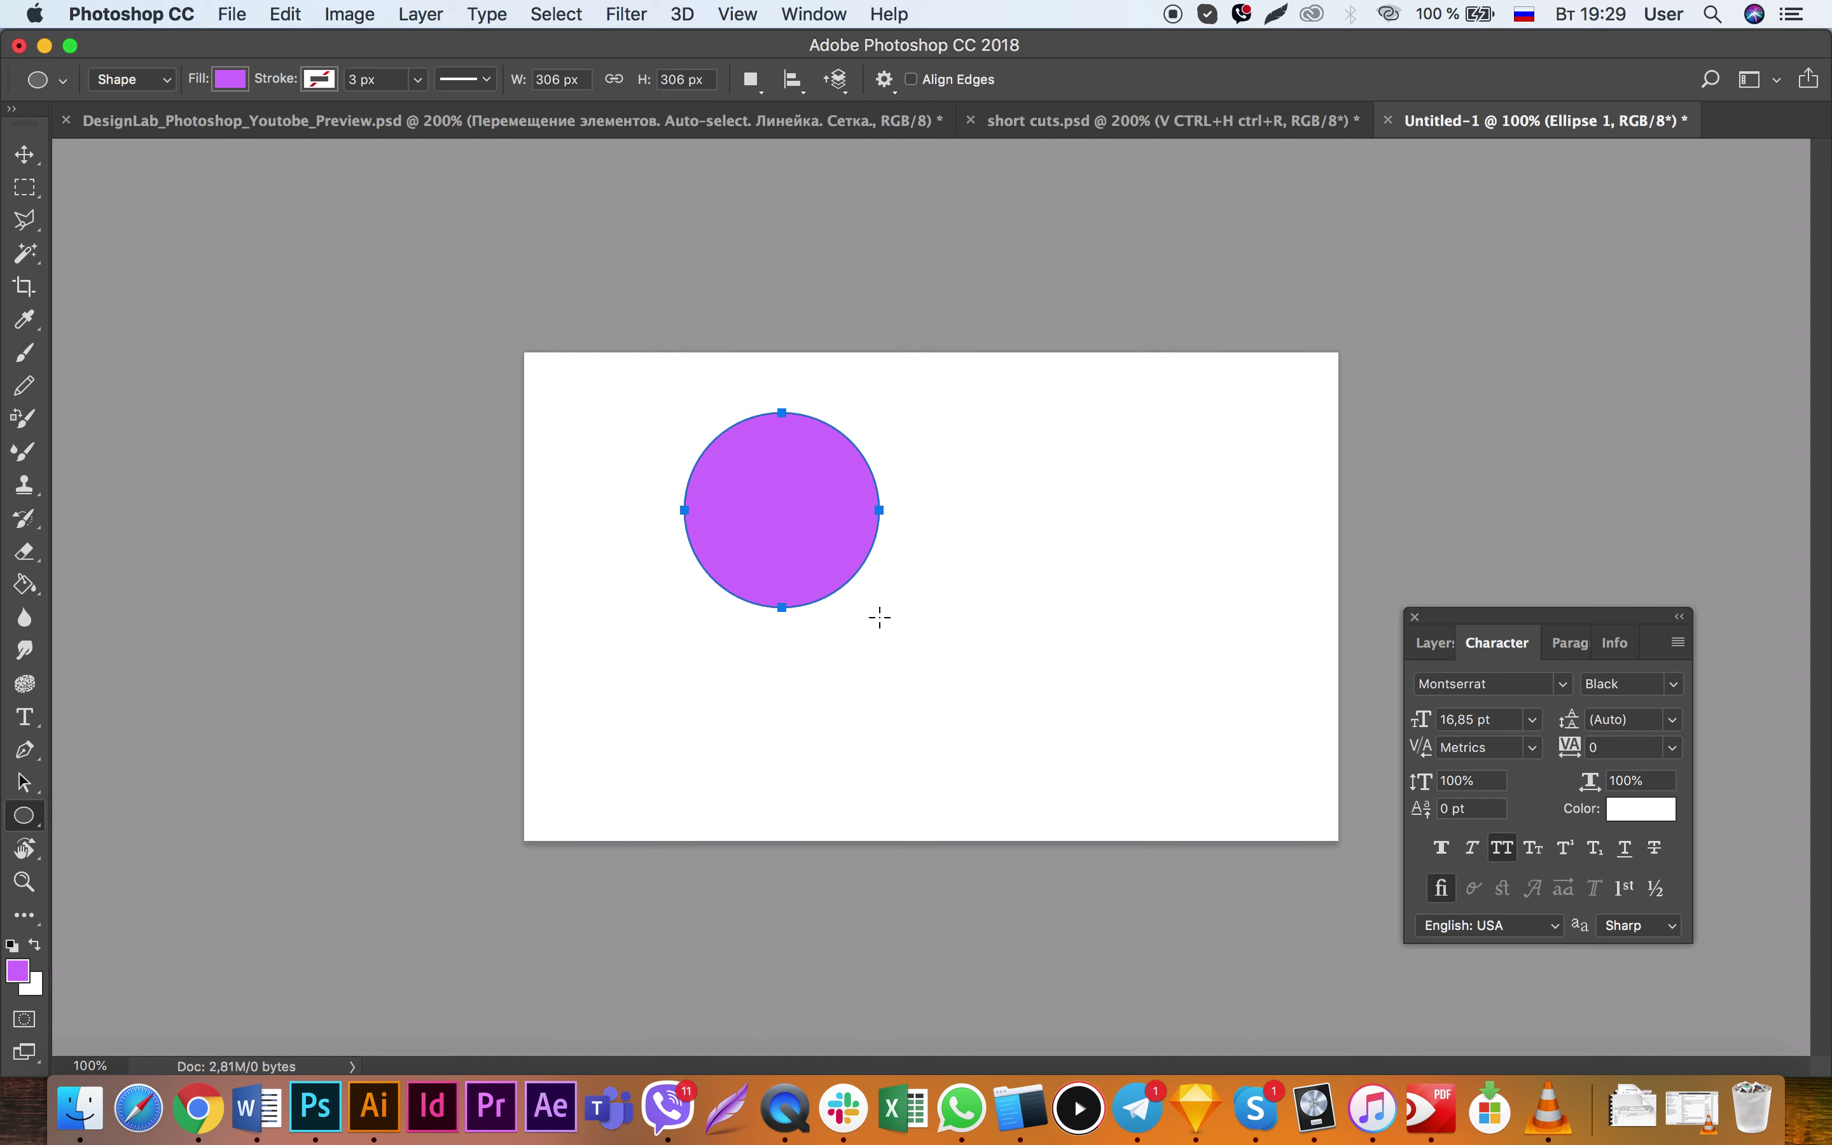
key(v)
drag(815, 535, 799, 565)
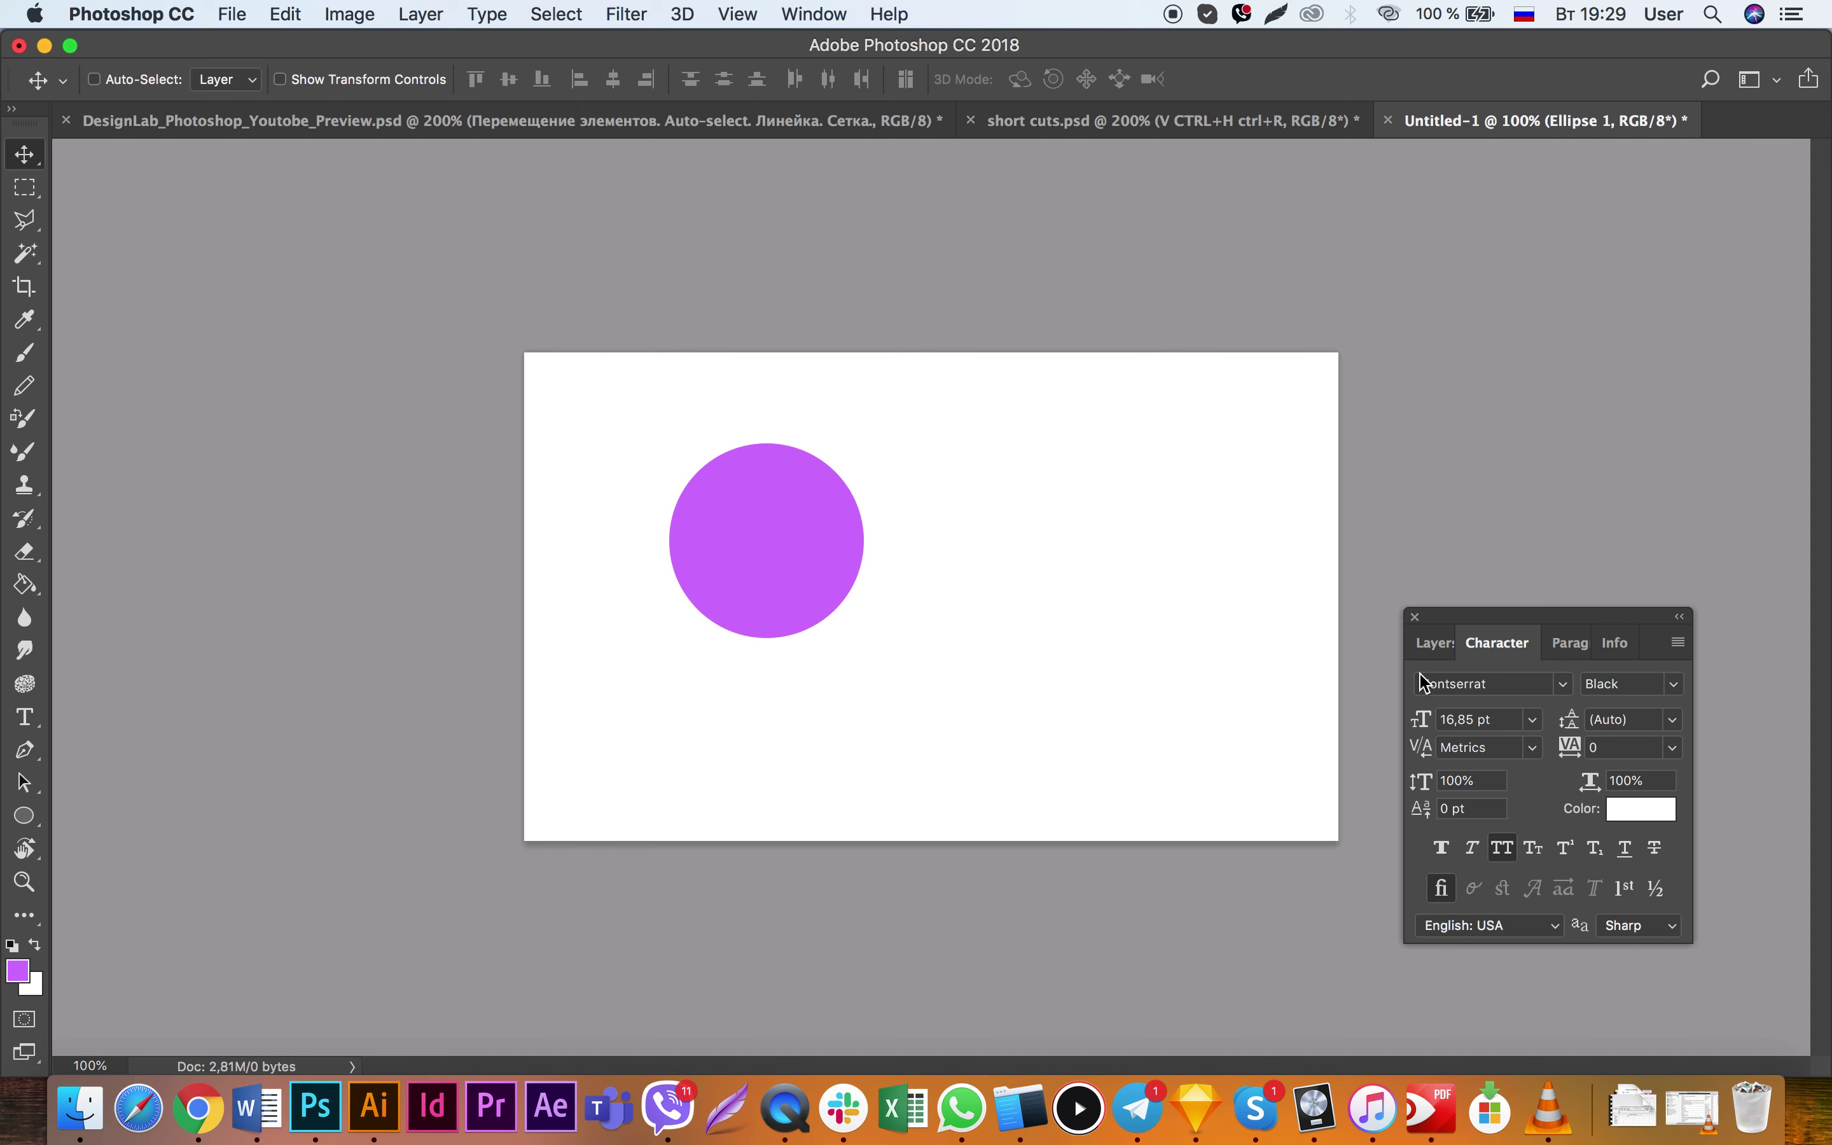
Step: Show the Layers panel and move the purple circle up-left, dismissing the rasterize prompt
click(1426, 647)
key(x)
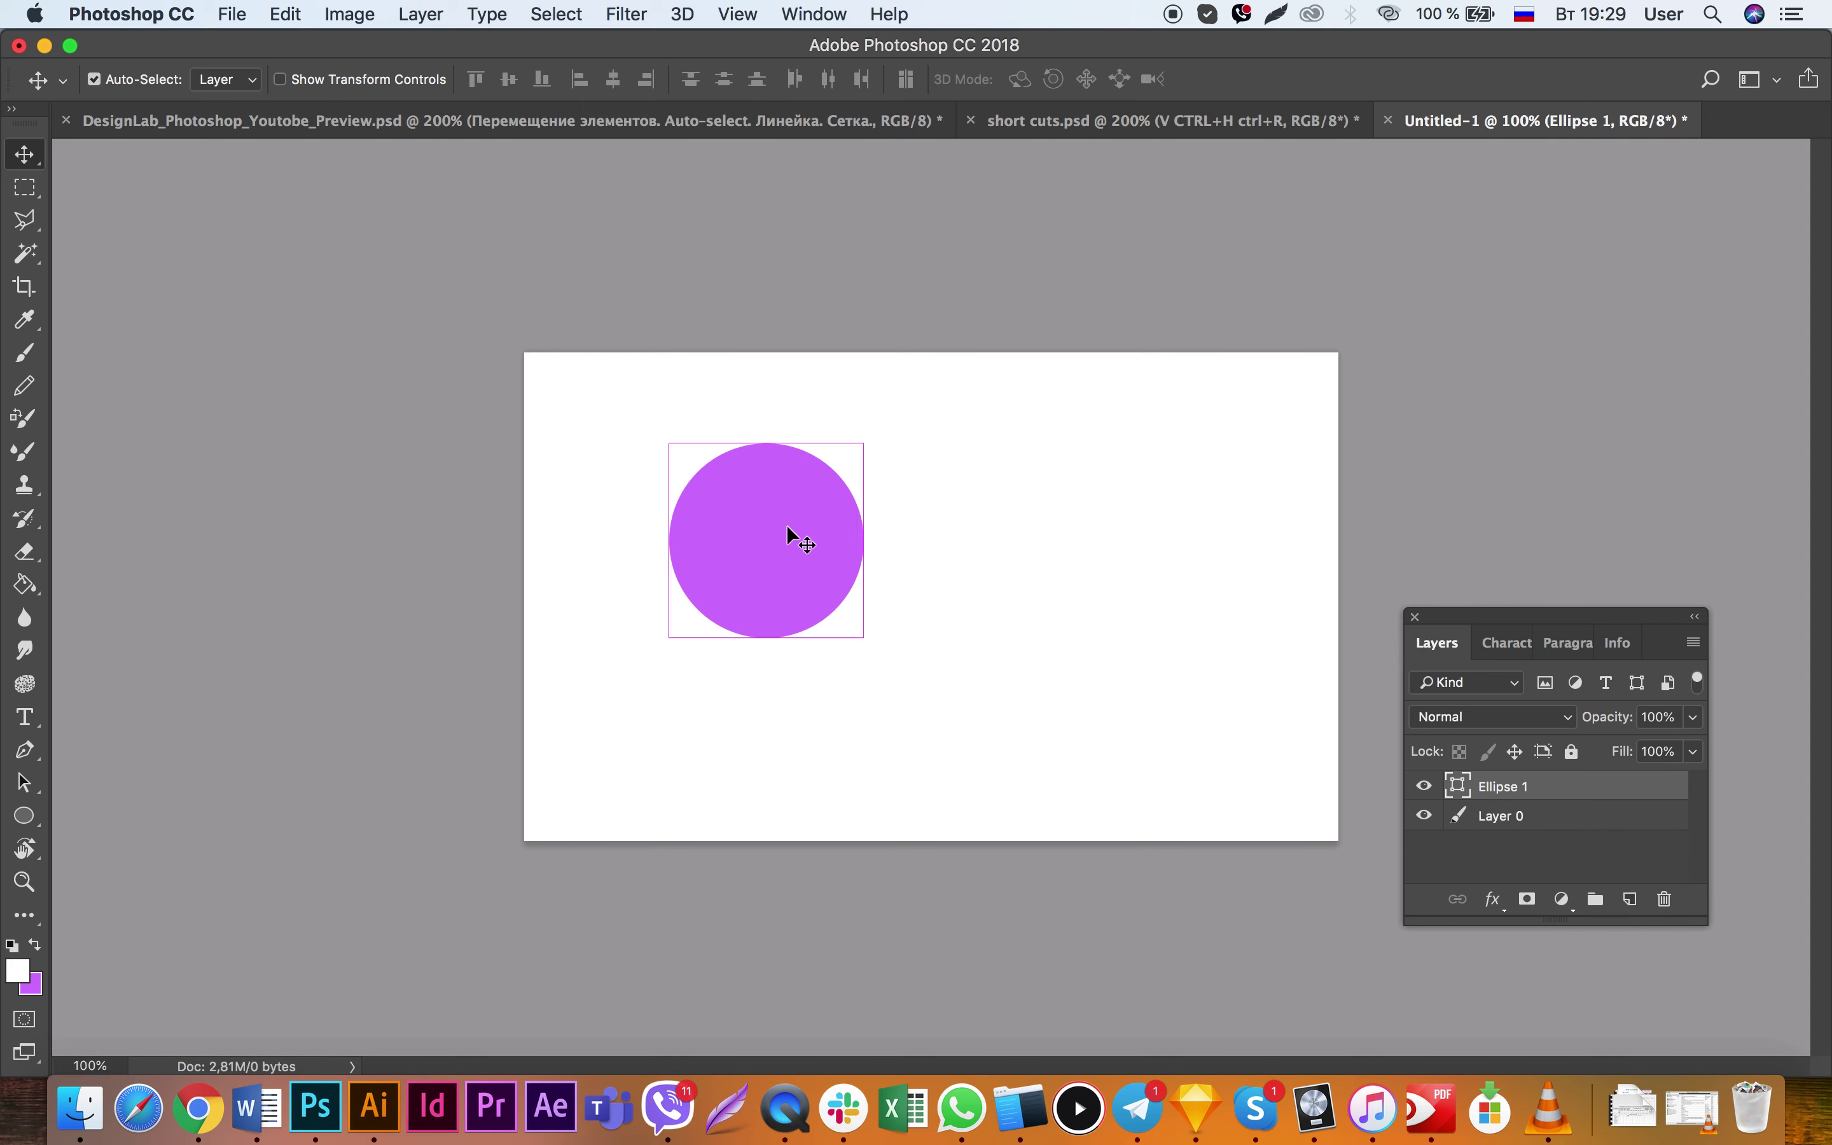
drag(745, 519, 690, 502)
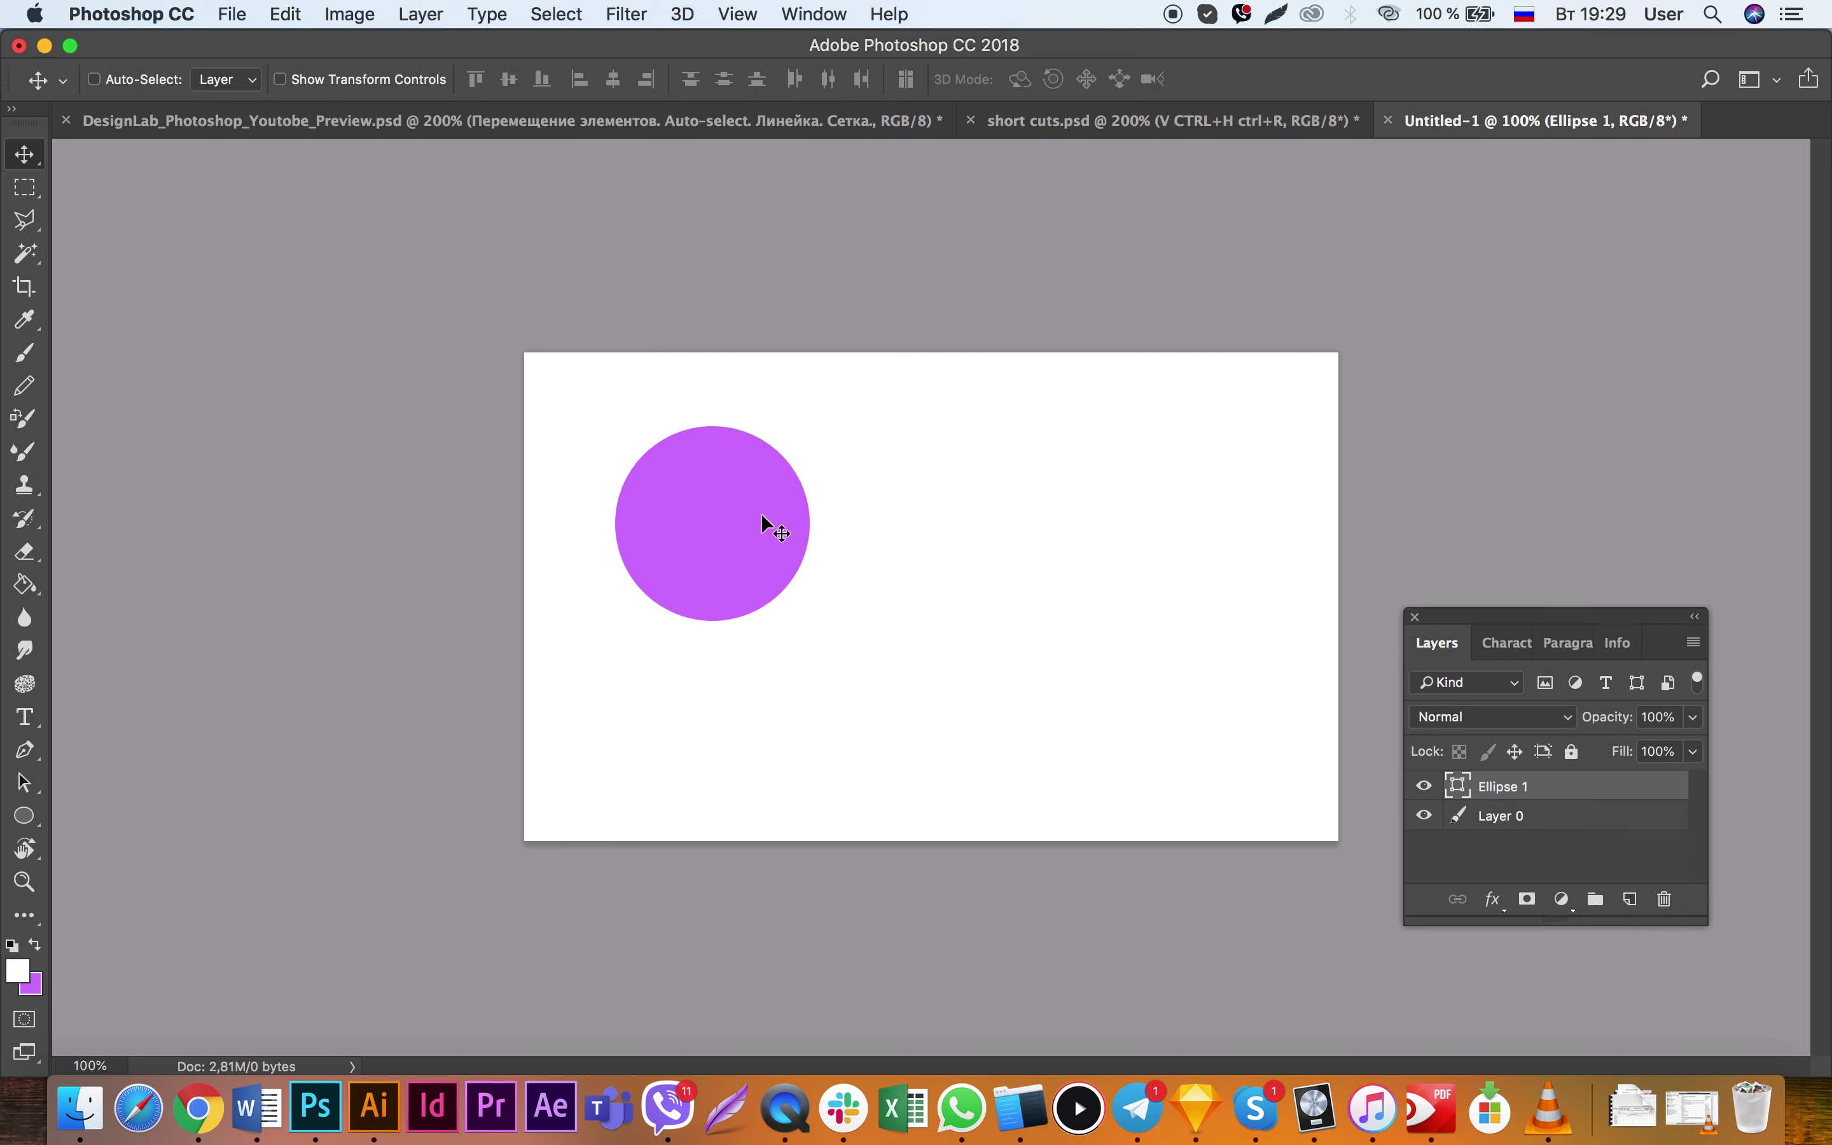
key(o)
click(1034, 540)
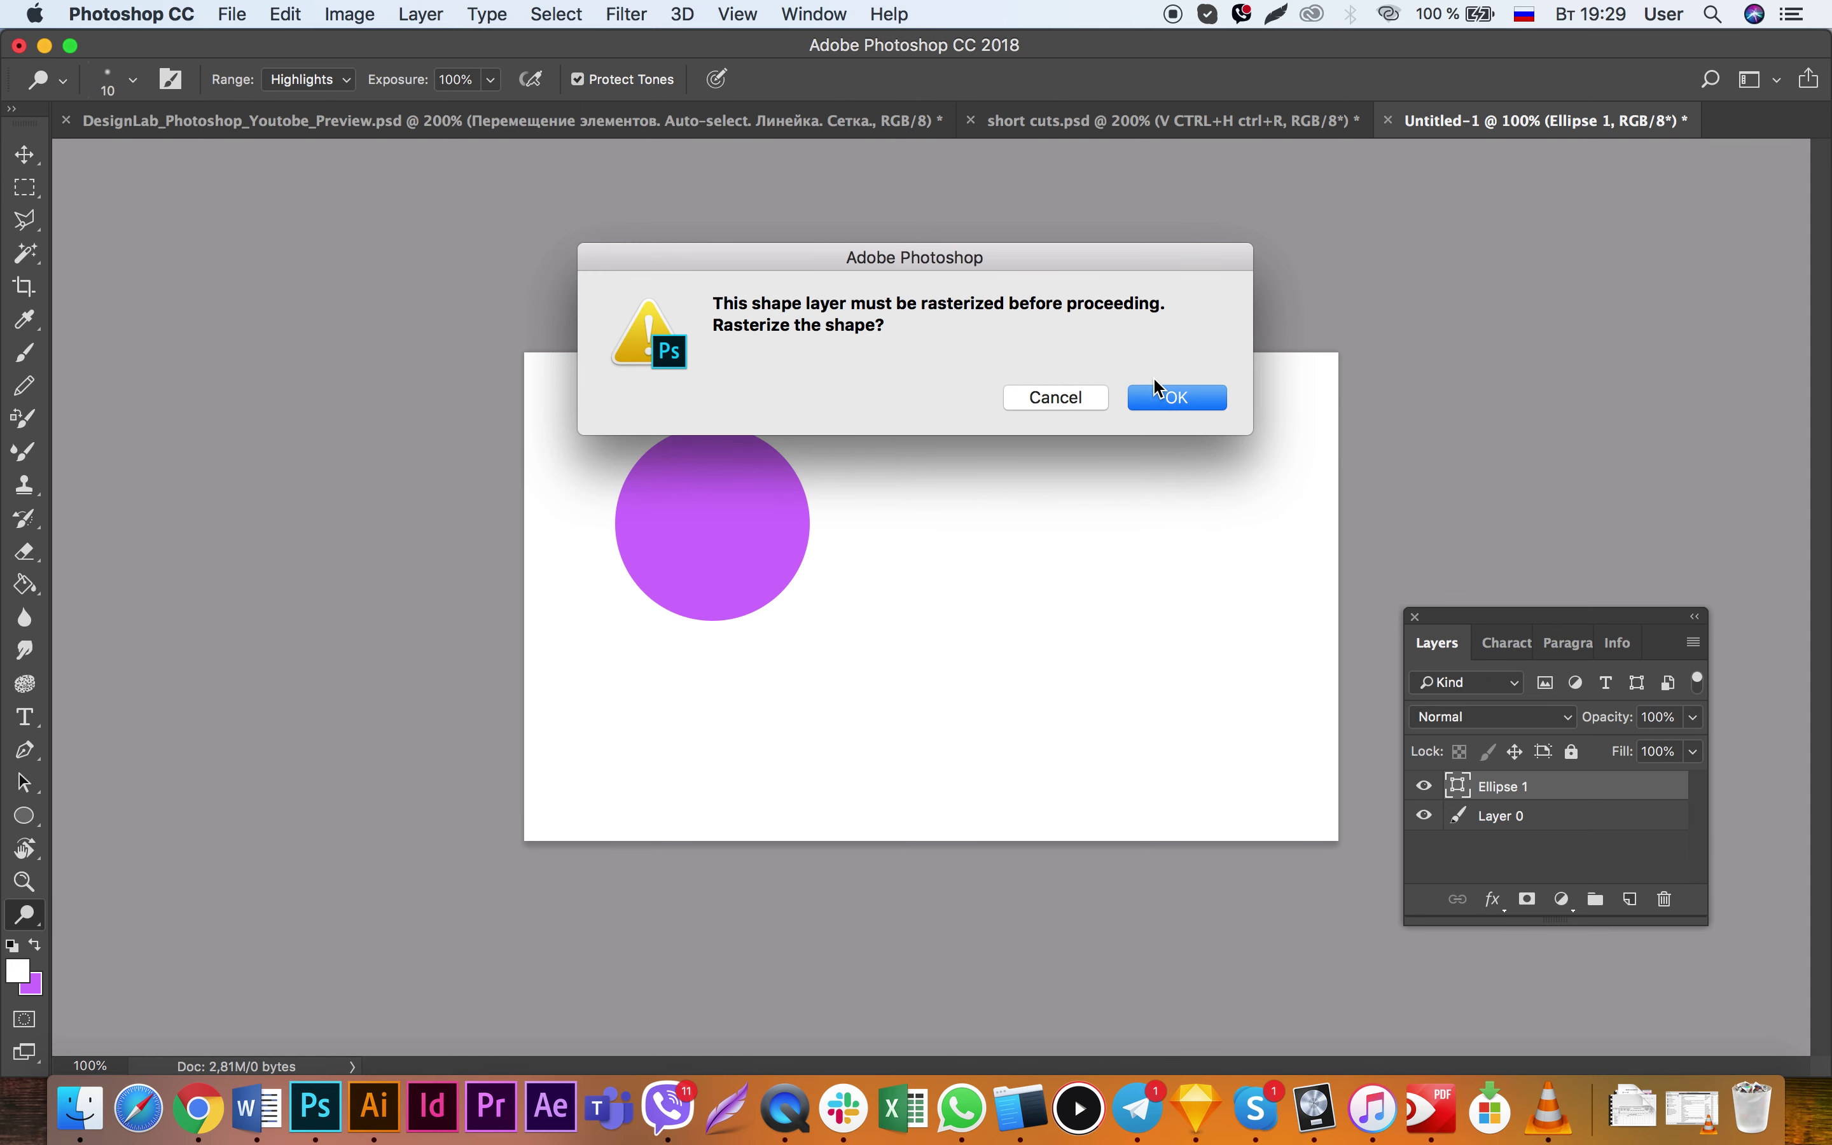
click(1059, 394)
Step: Add an empty Layer 1 above Ellipse 1 and reselect the circle's layer
click(1631, 899)
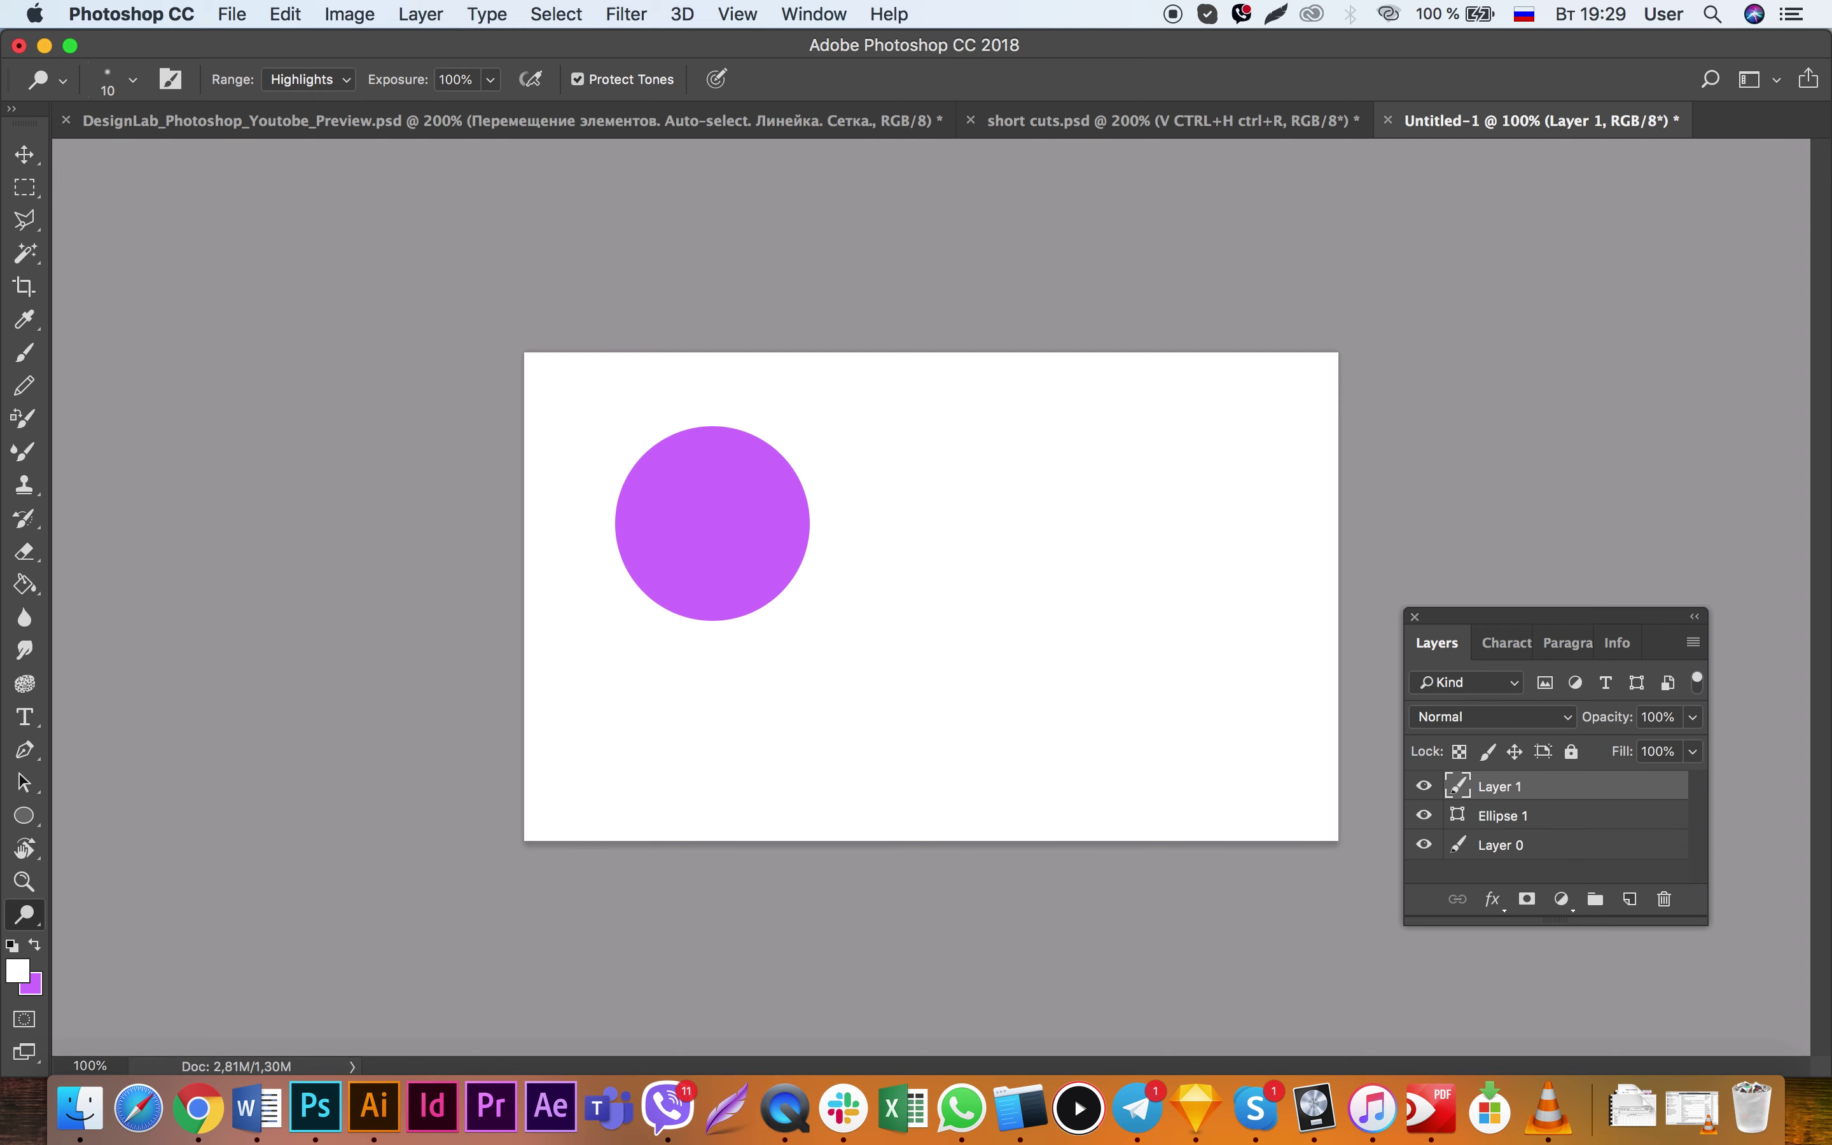
key(v)
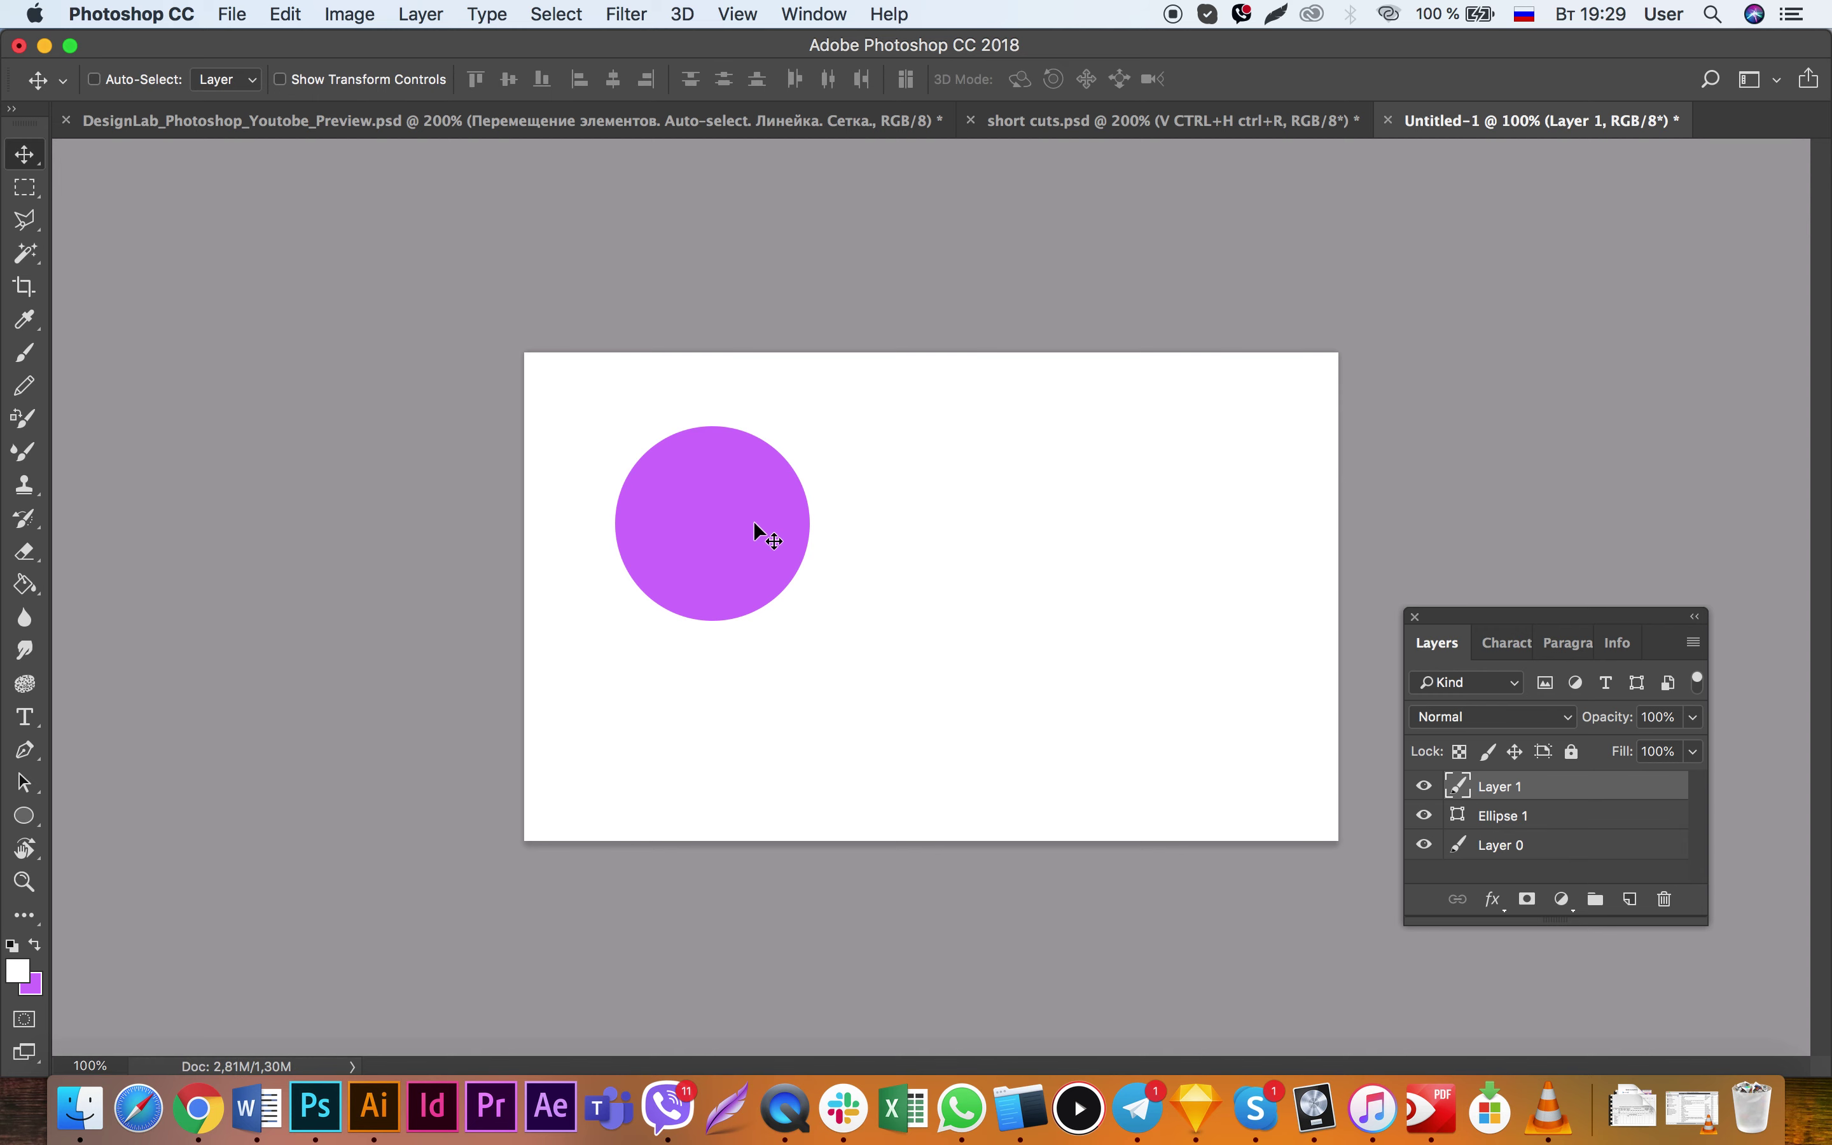
ctrl+click(712, 527)
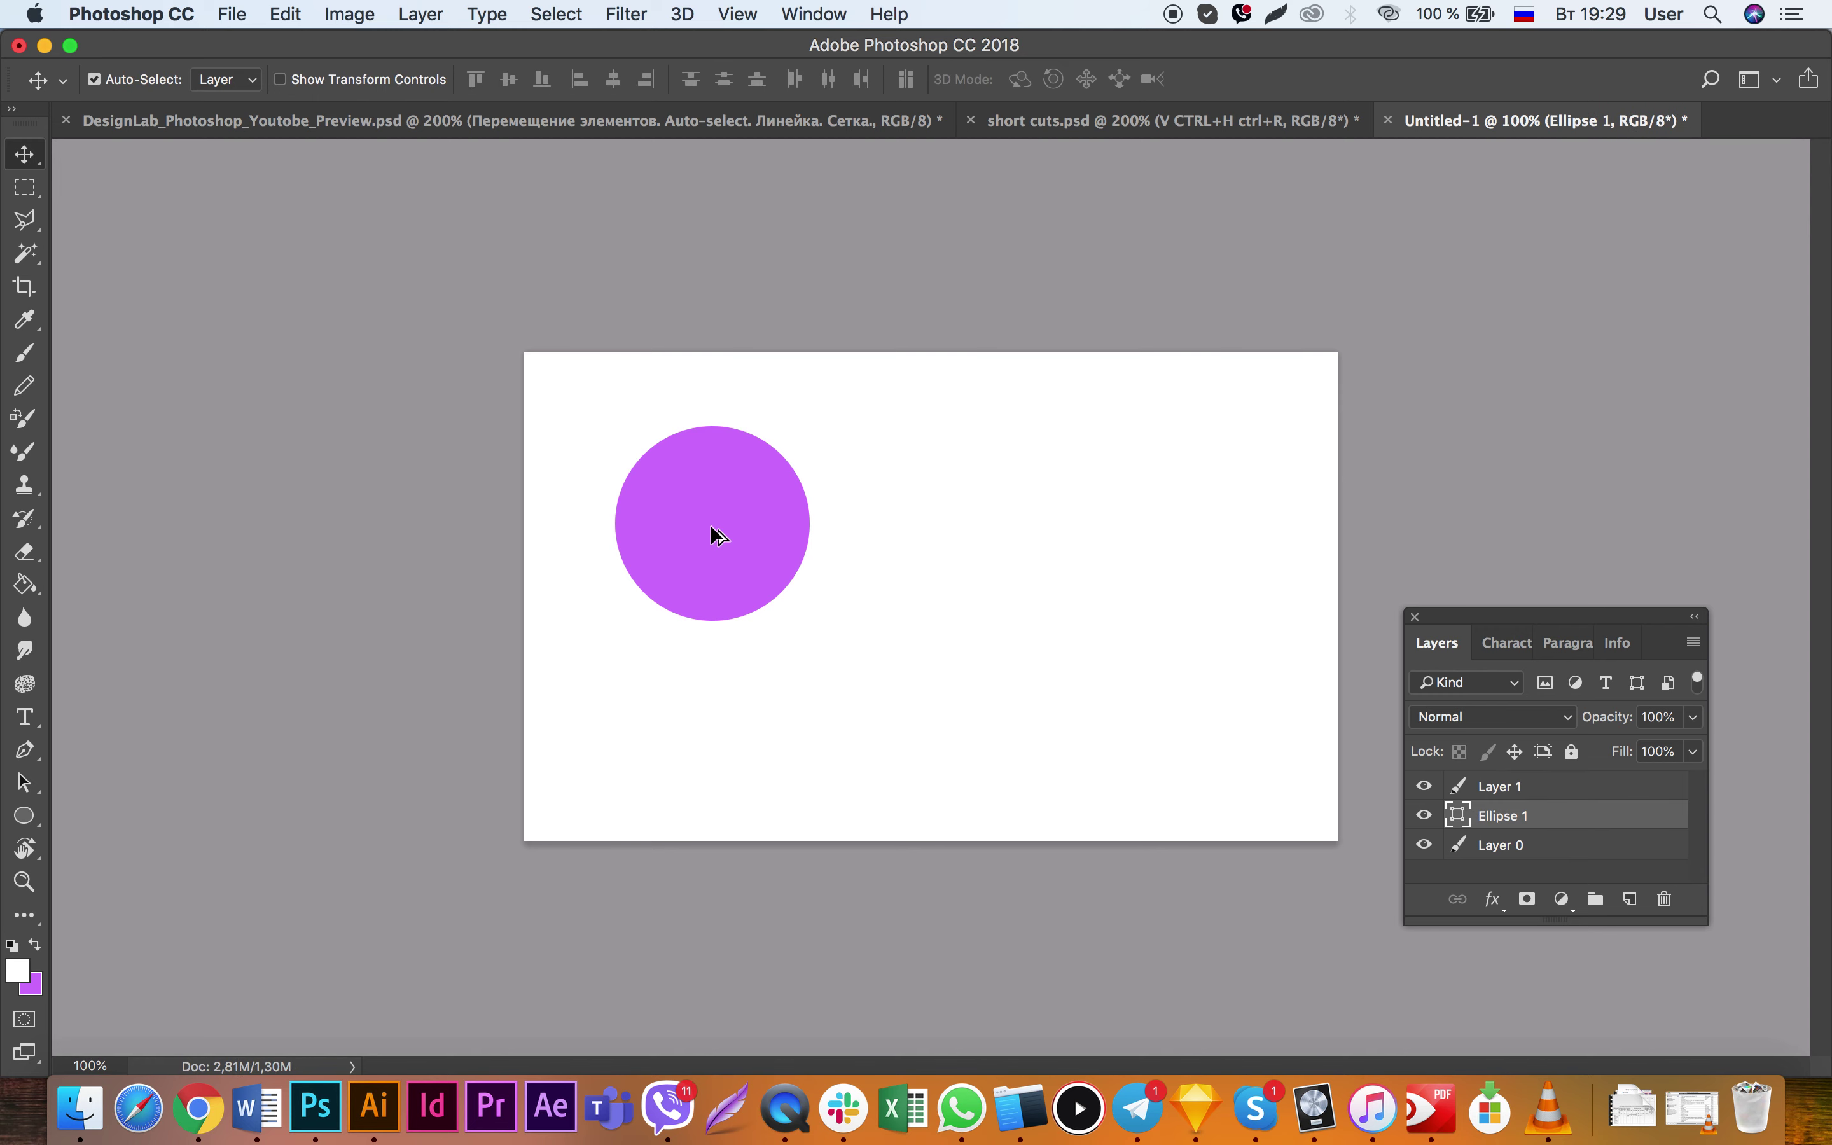
key(ctrl+plus)
drag(712, 524, 944, 707)
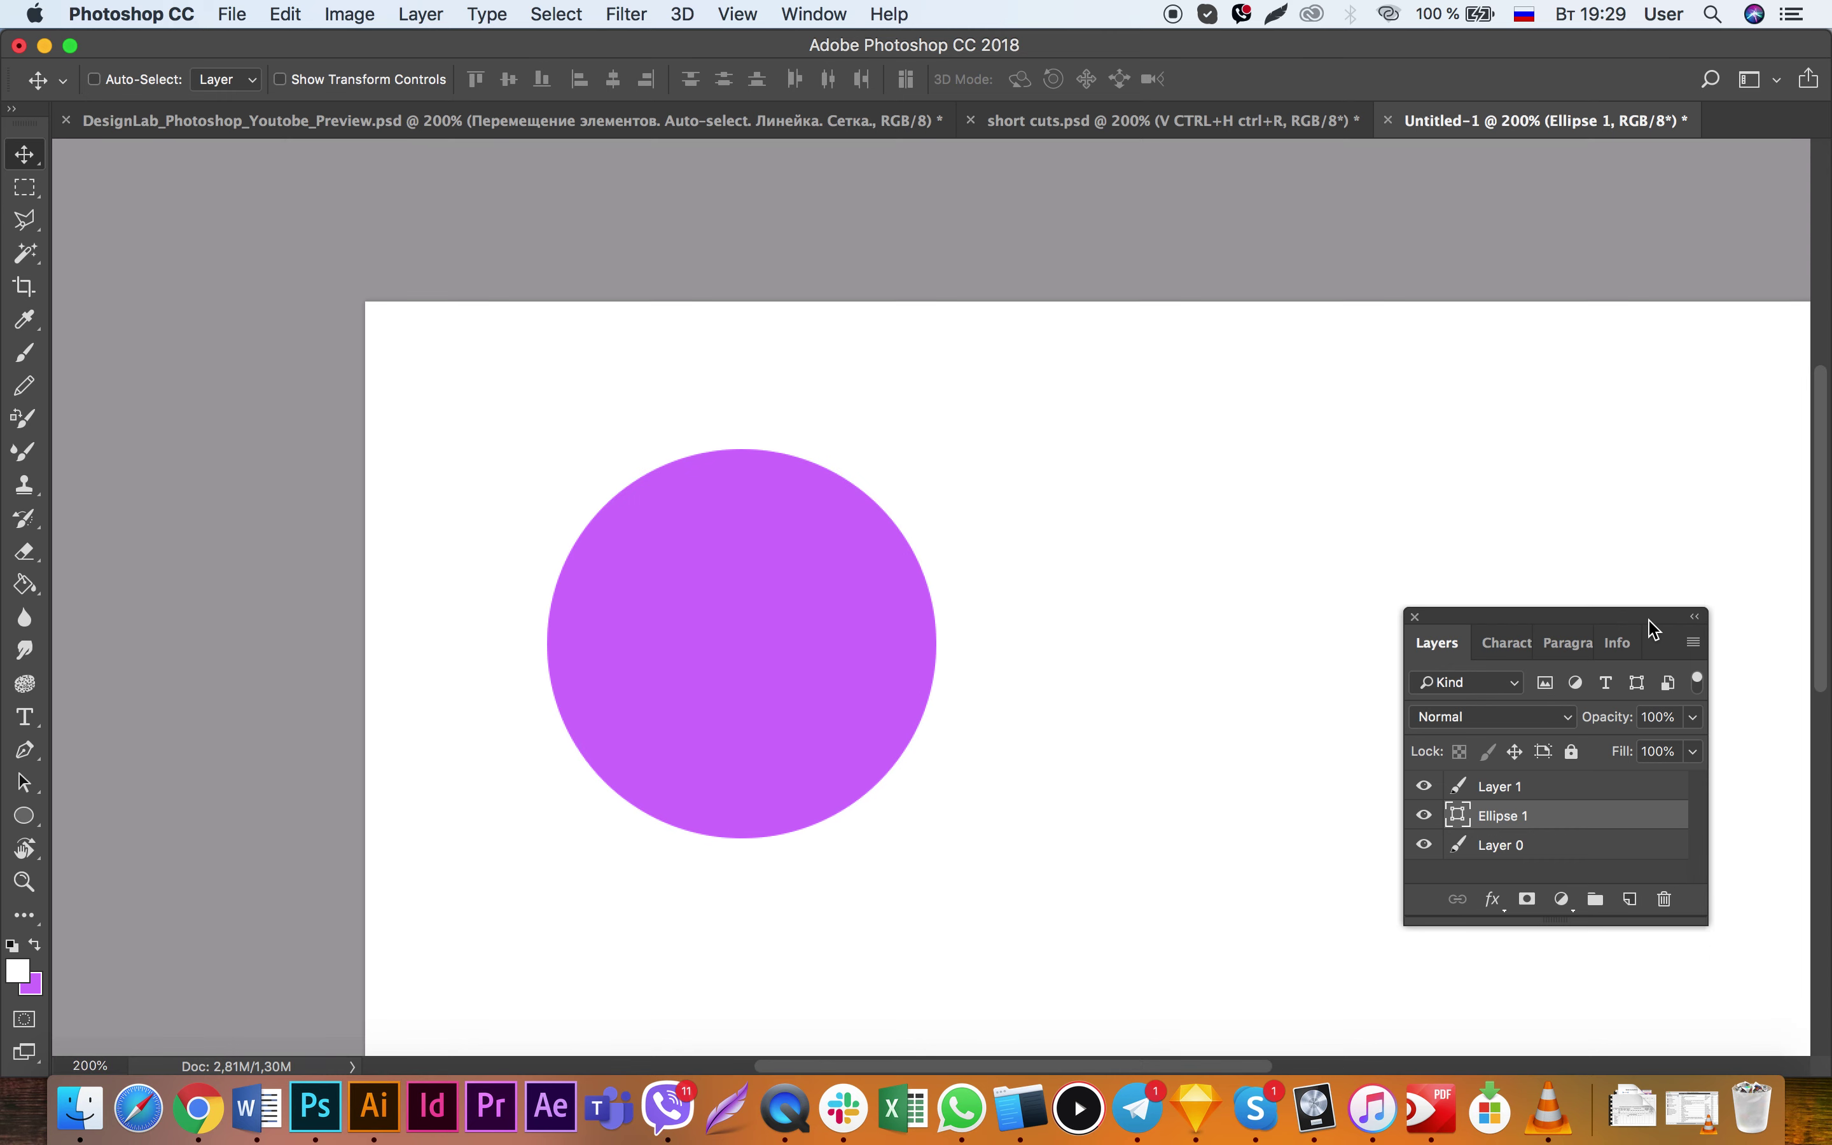
drag(1650, 617, 1733, 608)
Step: Zoom the canvas from 100% to 200% and pan the view left
key(ctrl+minus)
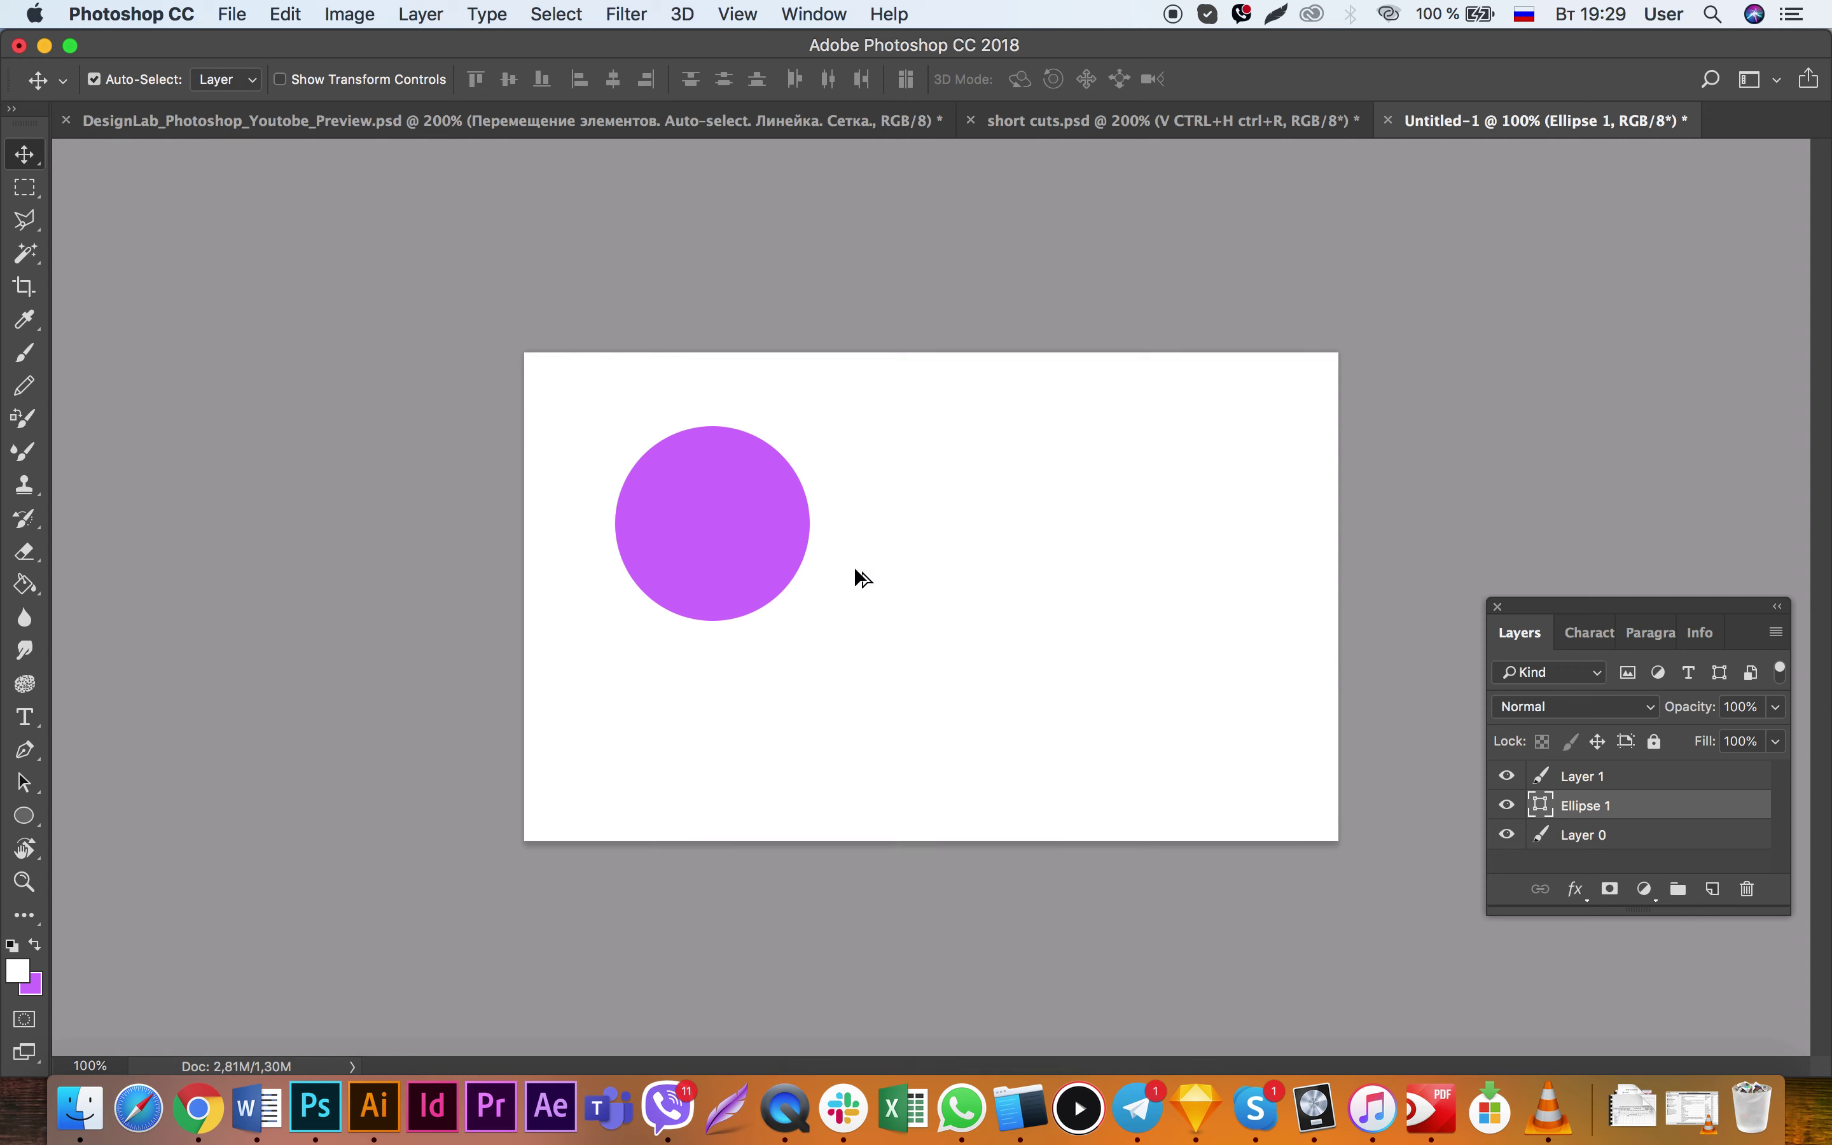
key(ctrl)
key(ctrl+plus)
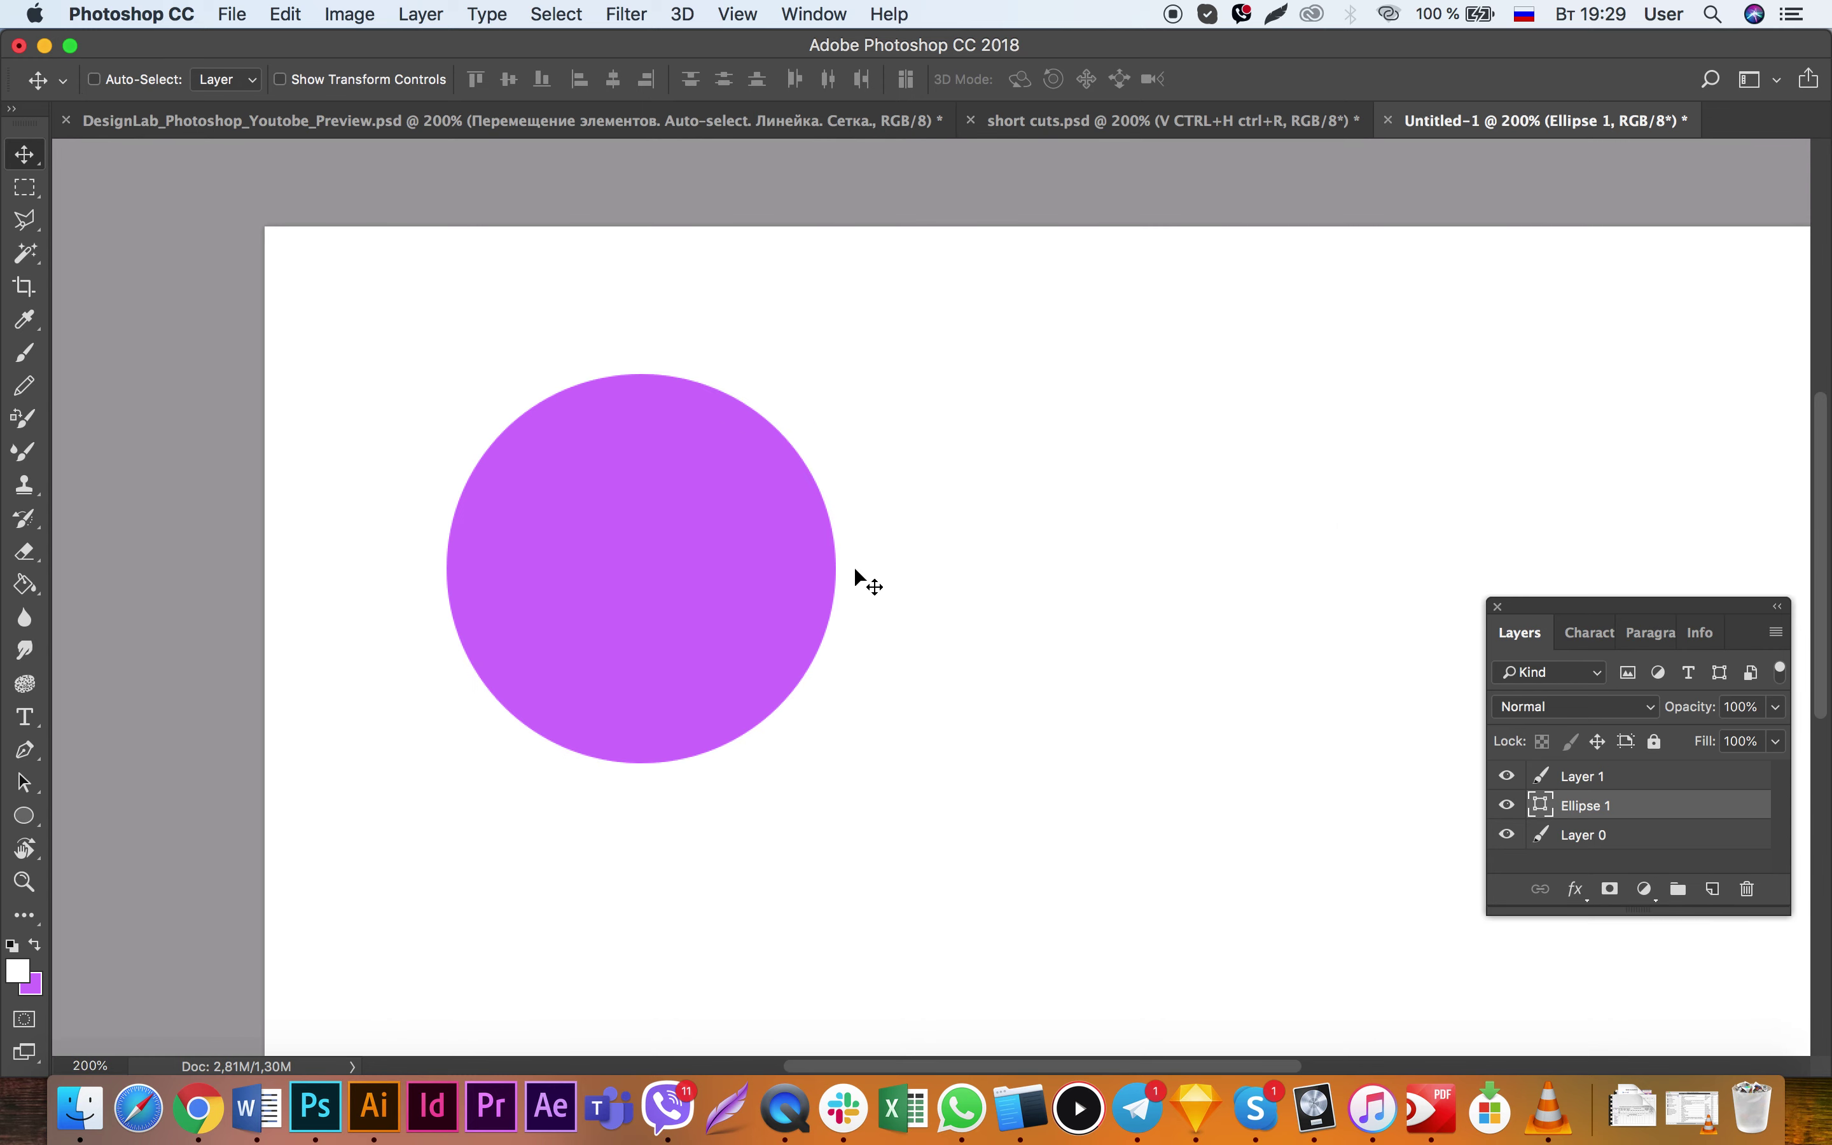
scroll(856, 575, left, 5)
click(1030, 120)
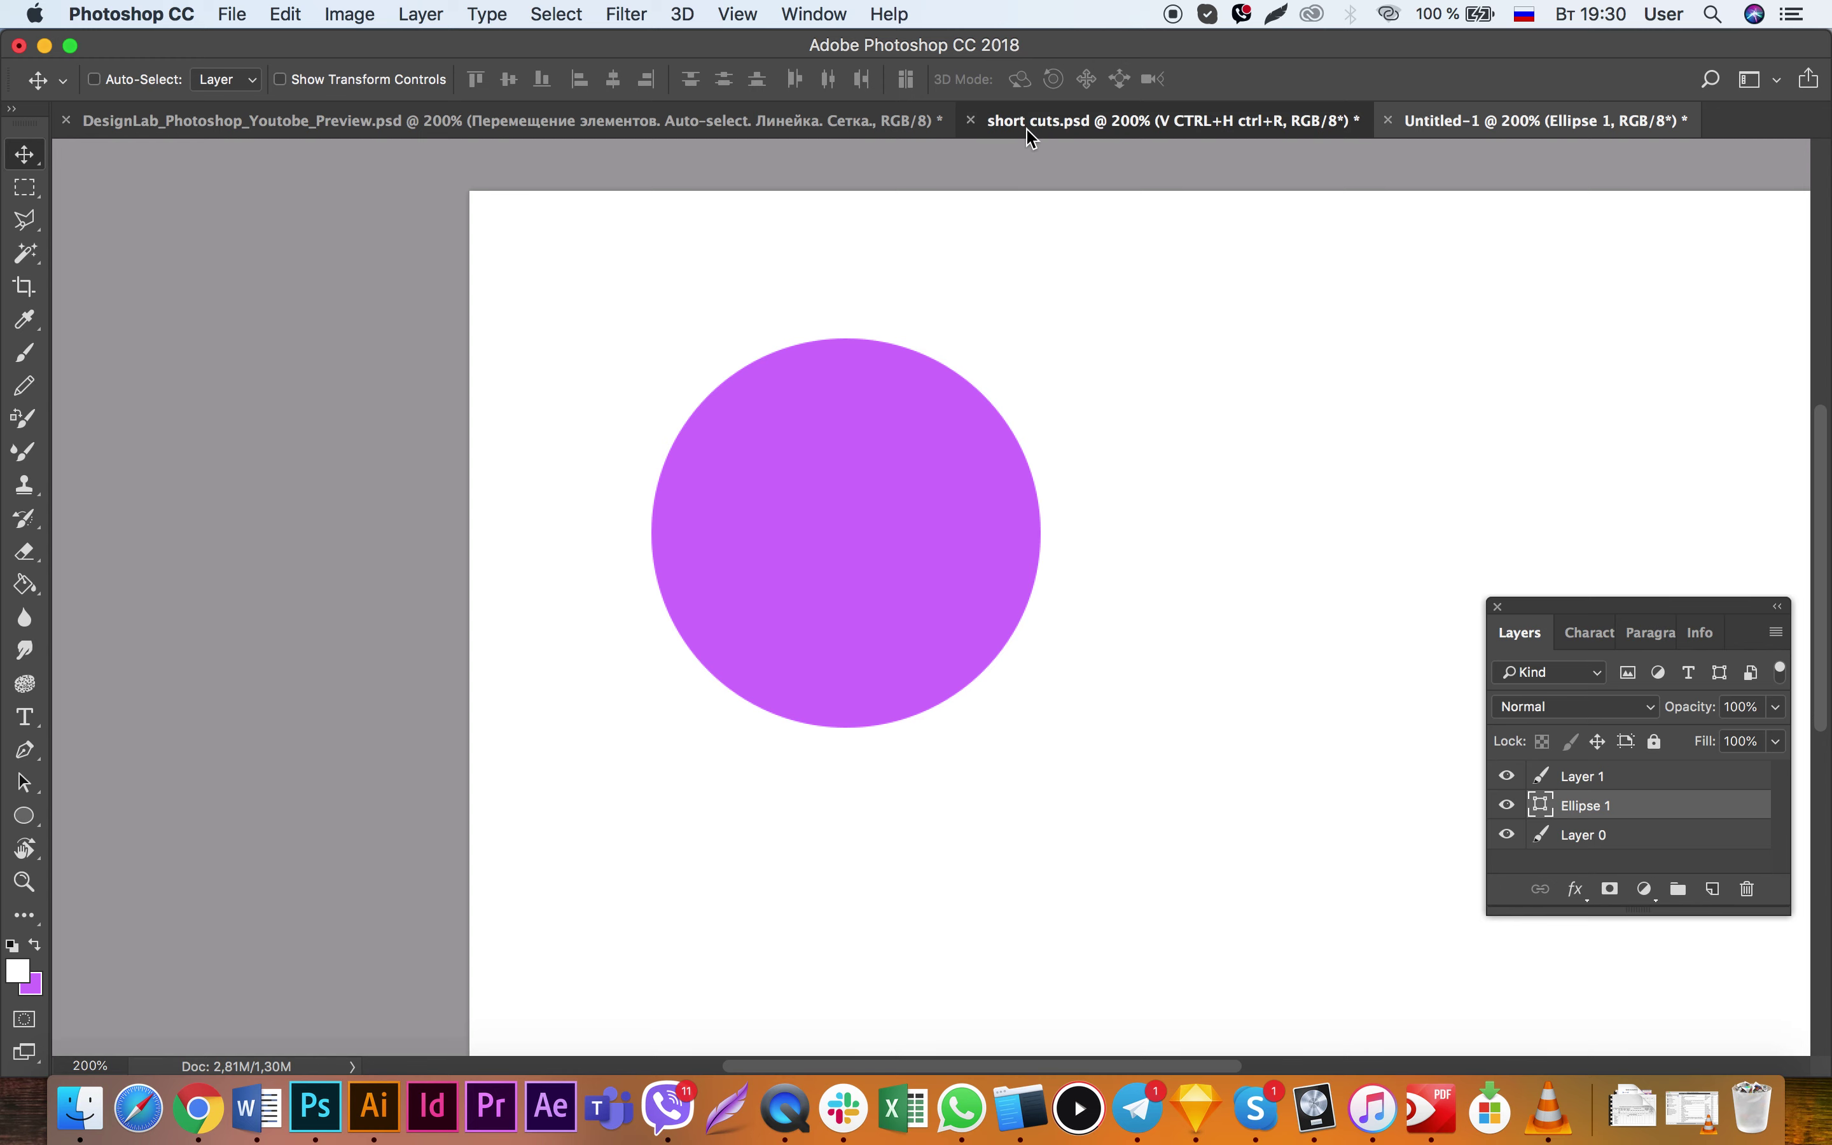
Step: Delete the stray purple rectangle in the short cuts.psd cheat sheet, then return to Untitled-1
scroll(739, 472, up, 5)
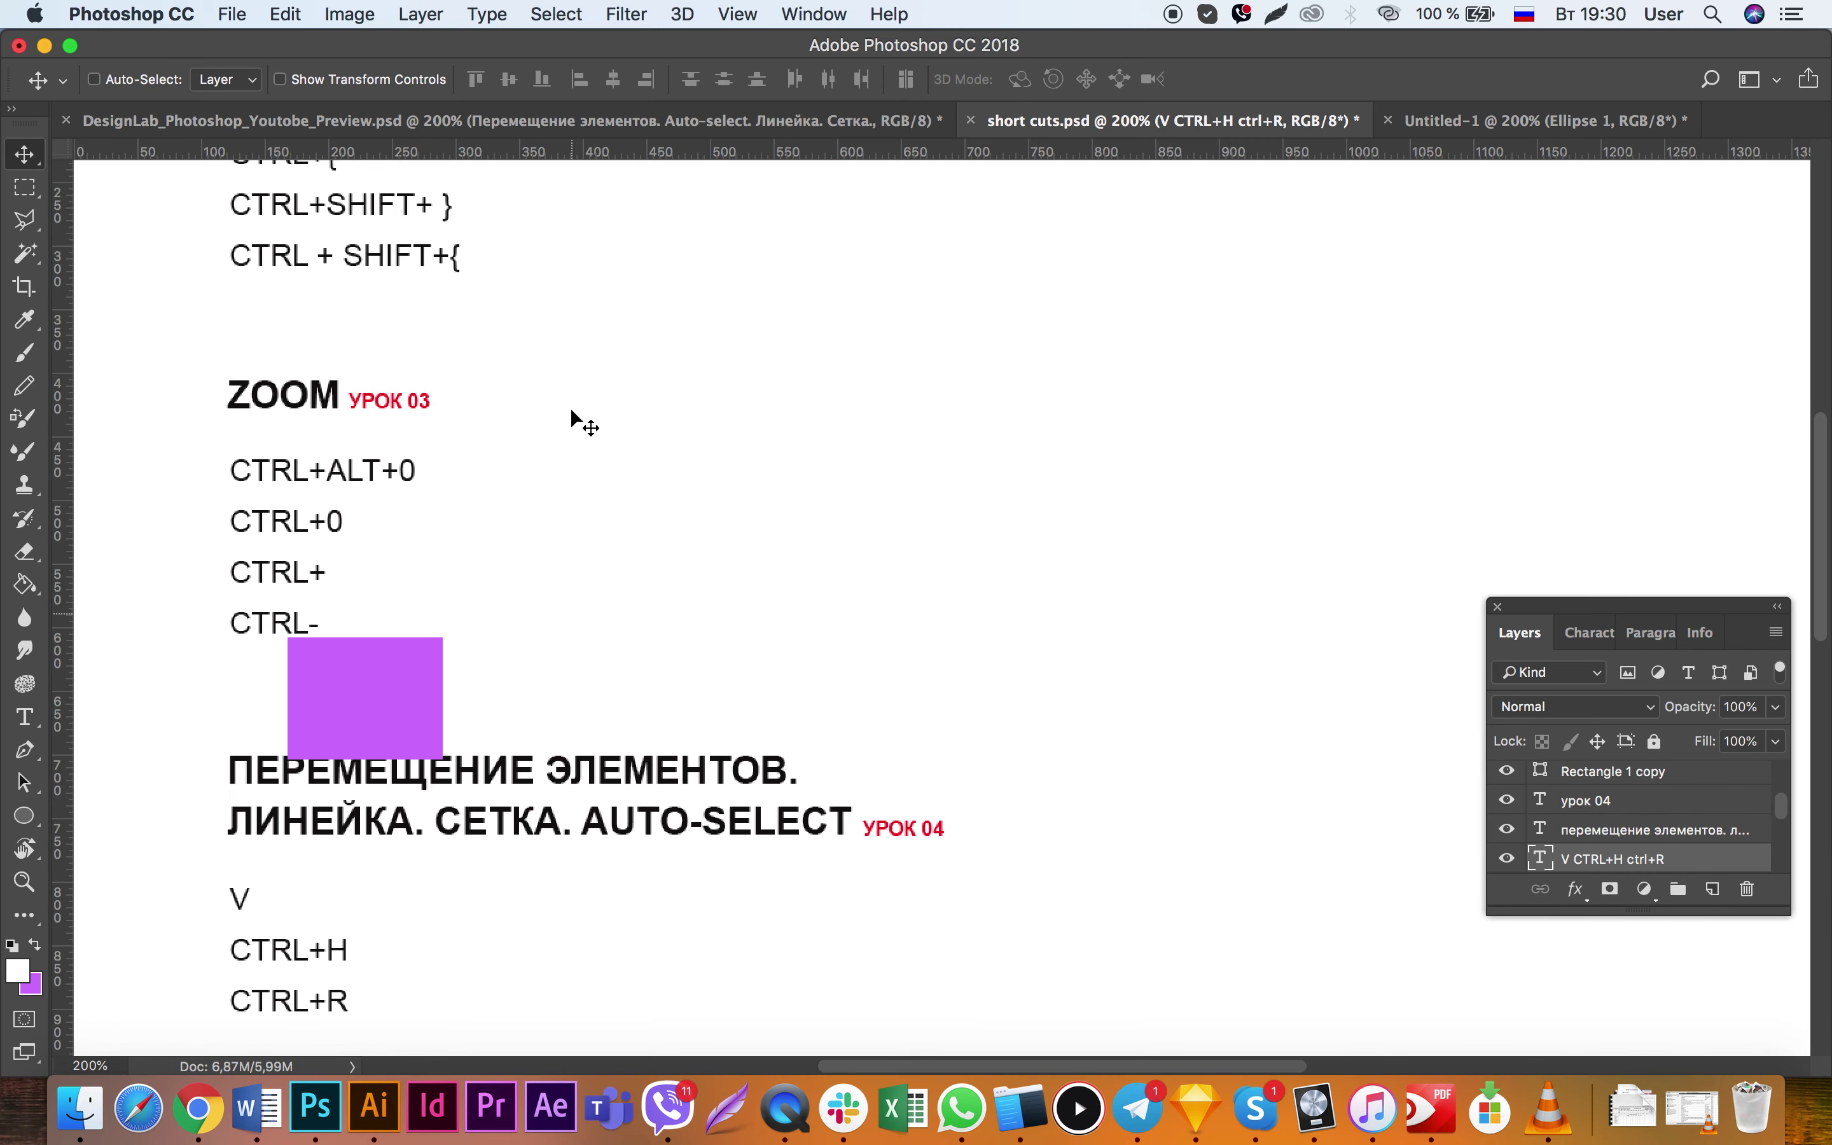
ctrl+click(379, 670)
key(Delete)
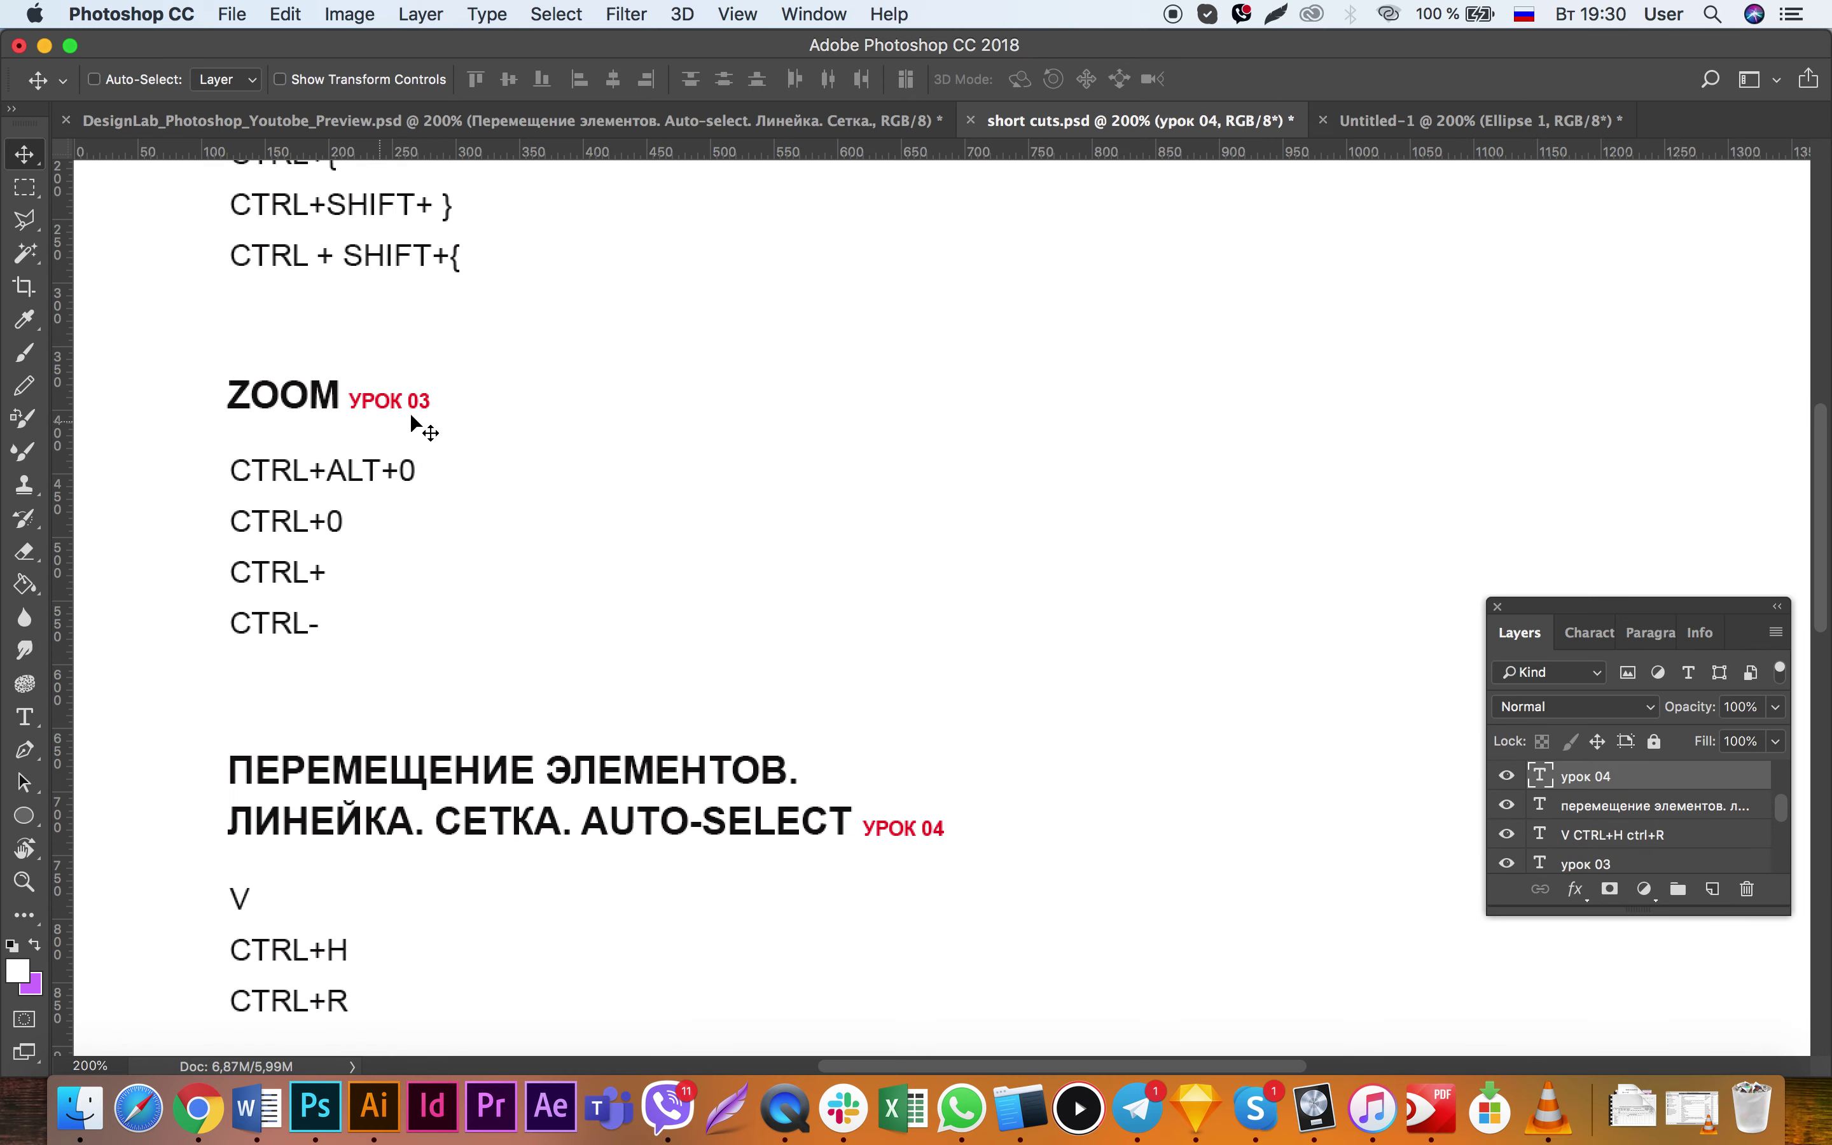
scroll(382, 795, down, 2)
scroll(386, 798, down, 1)
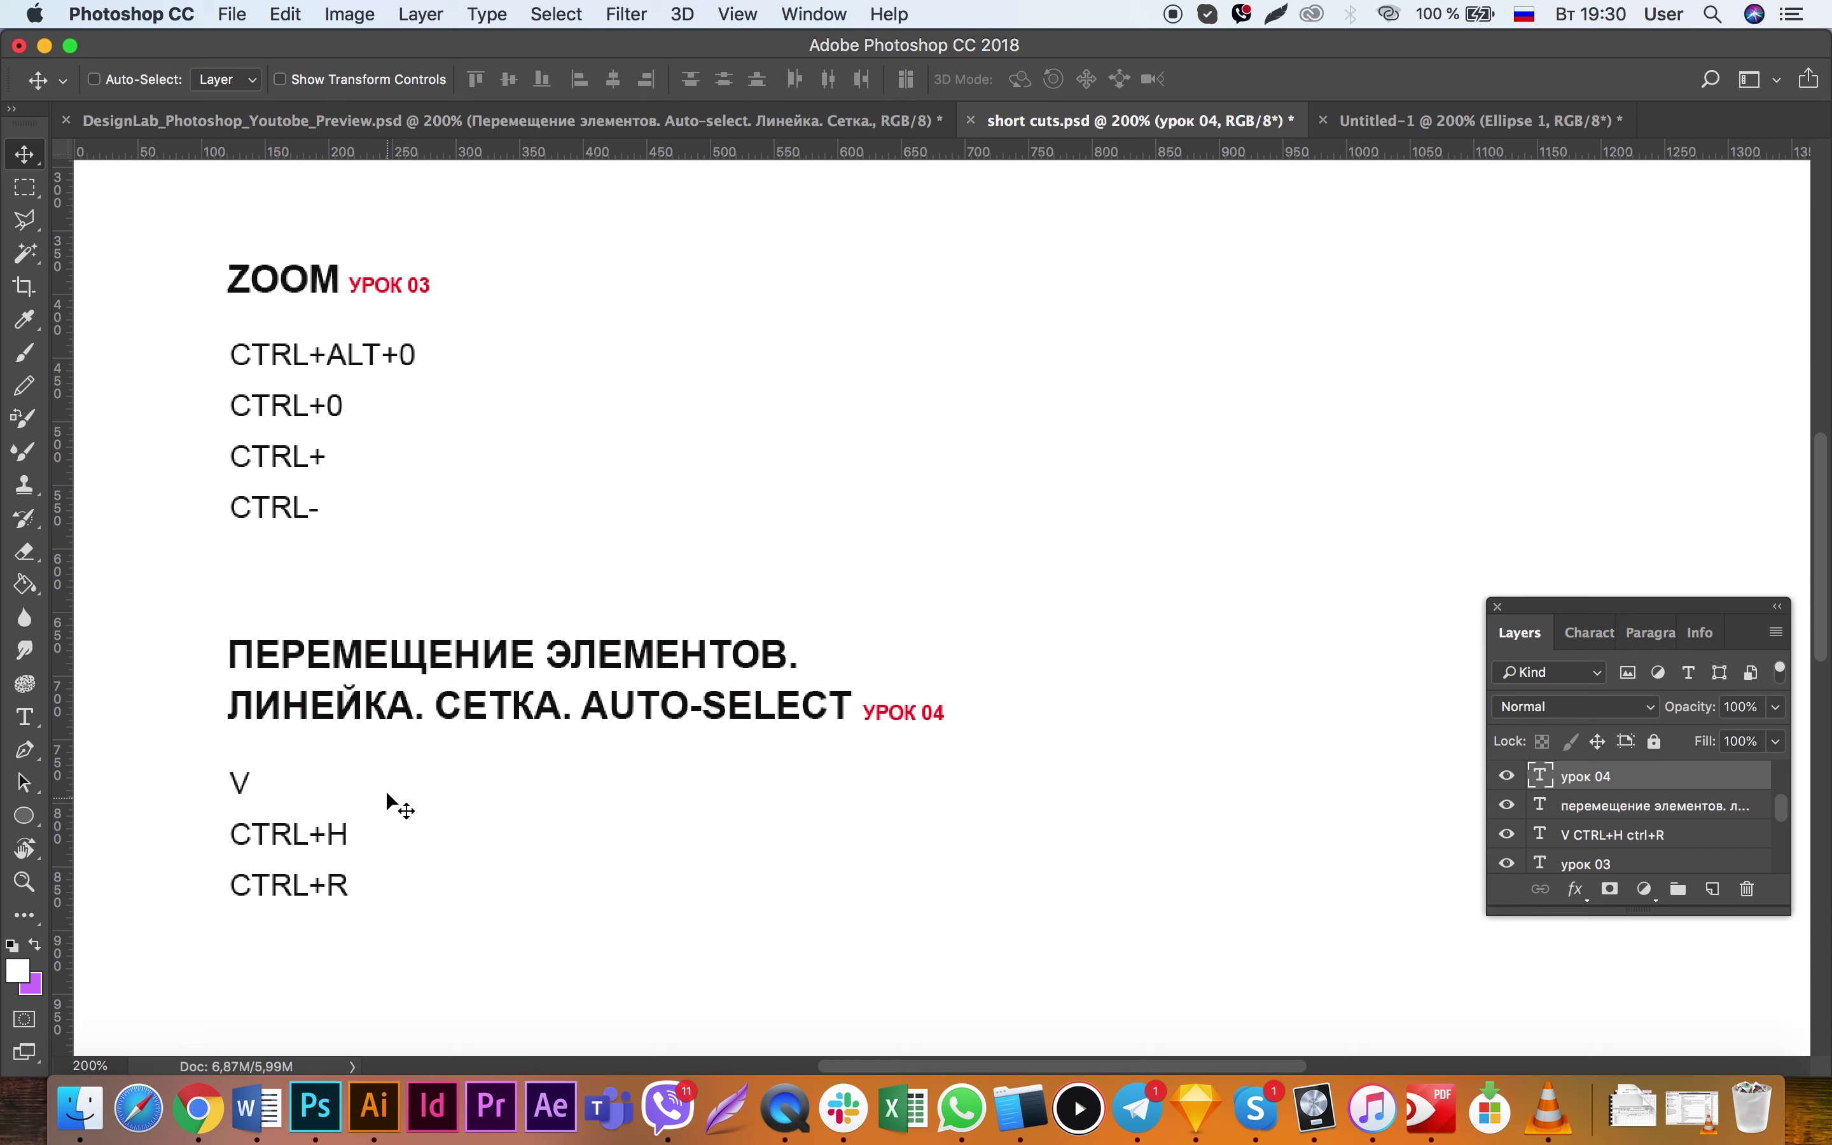
click(1462, 127)
scroll(689, 450, up, 4)
scroll(689, 454, down, 2)
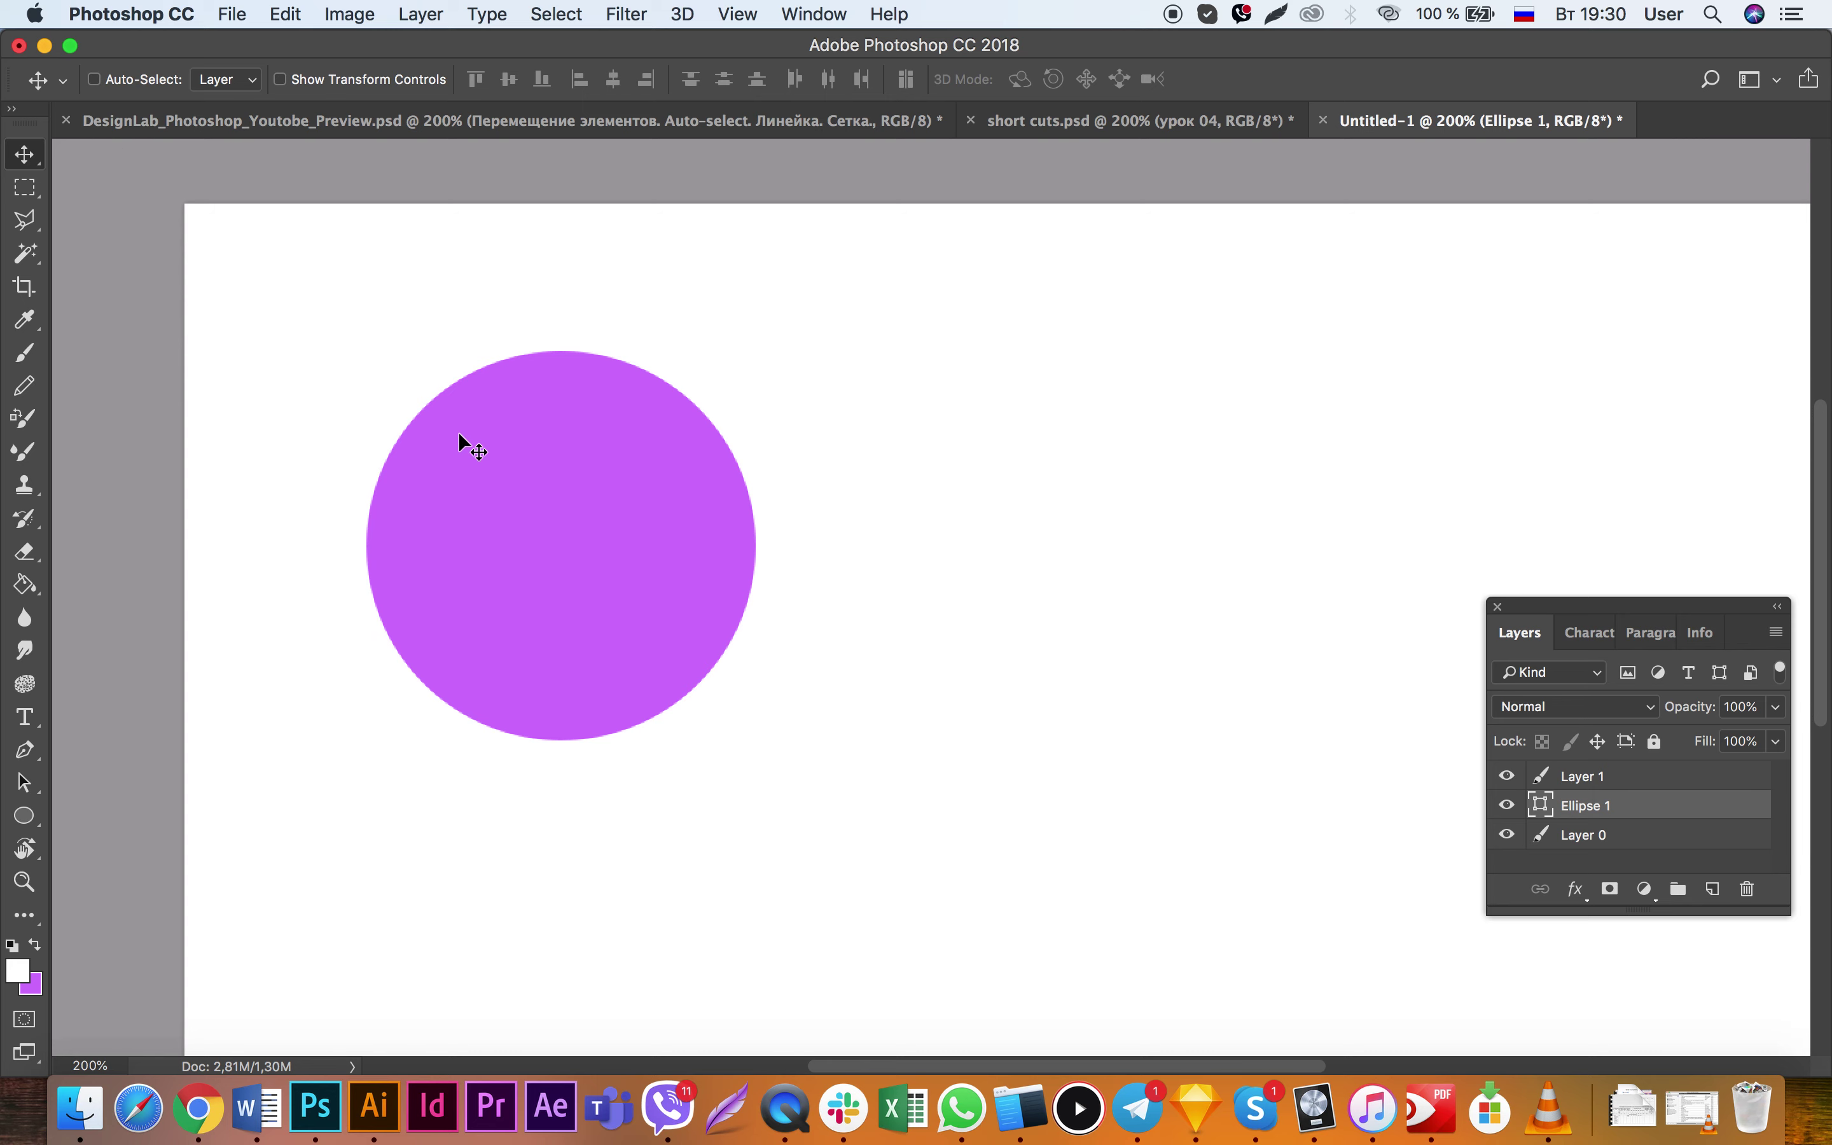
Step: Enable Auto-Select and drag the purple circle right, then back up and left
drag(458, 431, 502, 431)
click(134, 80)
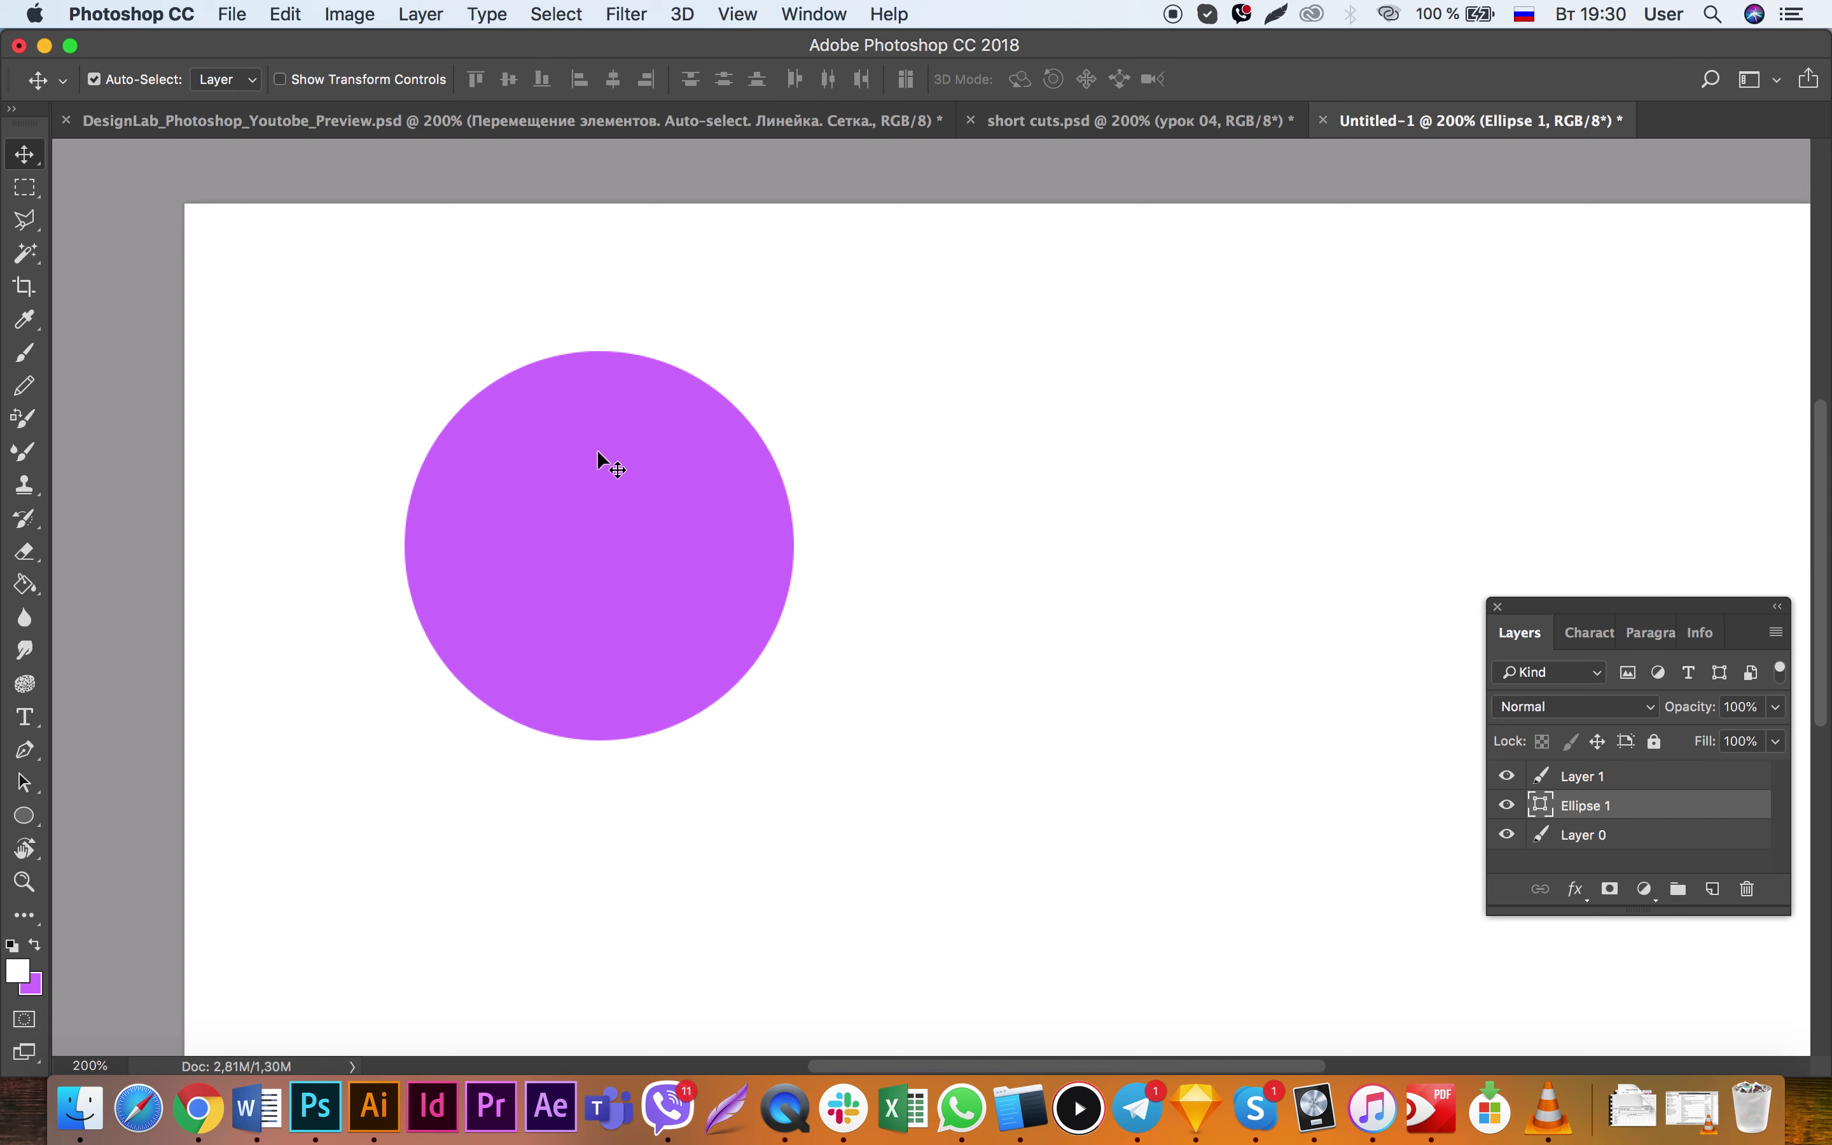
drag(609, 460, 530, 443)
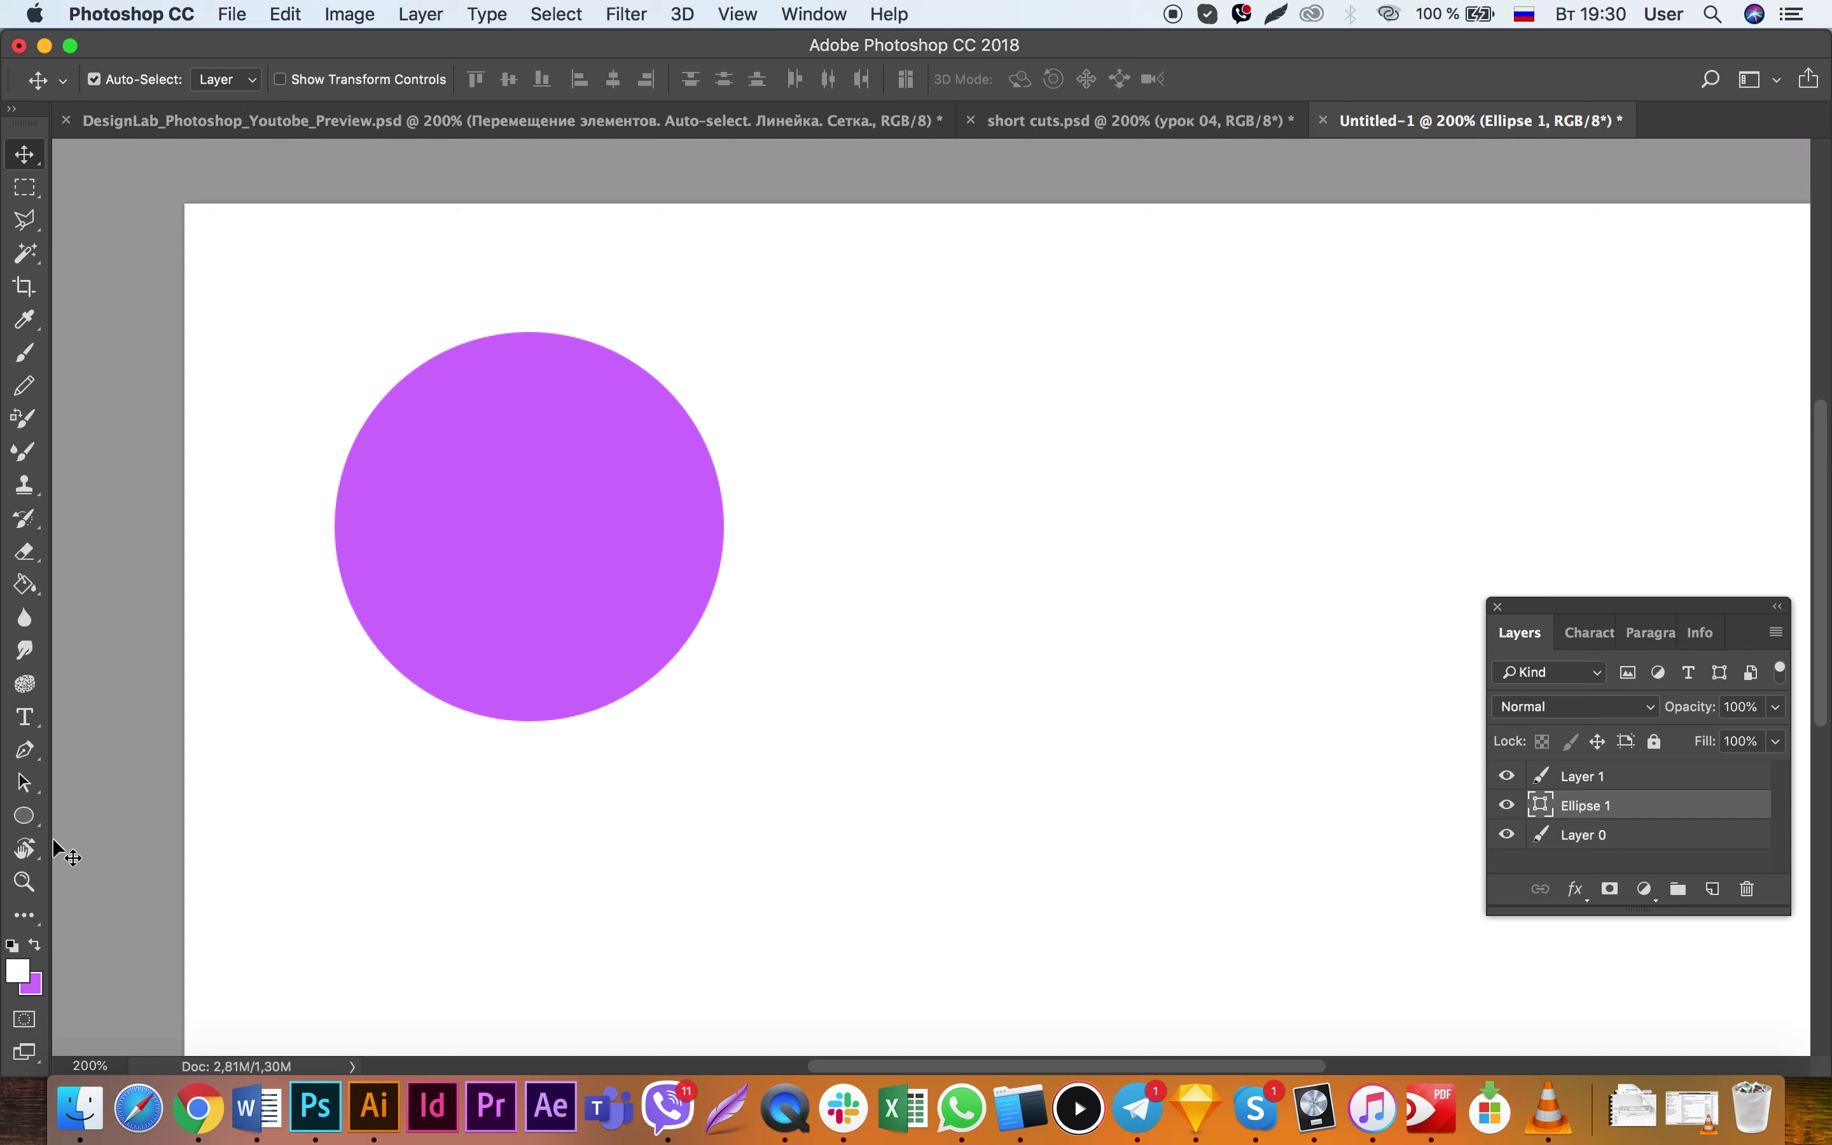
click(25, 815)
click(1713, 888)
Step: Draw a second circle on the right and recolor its fill blue
drag(1122, 464, 1516, 846)
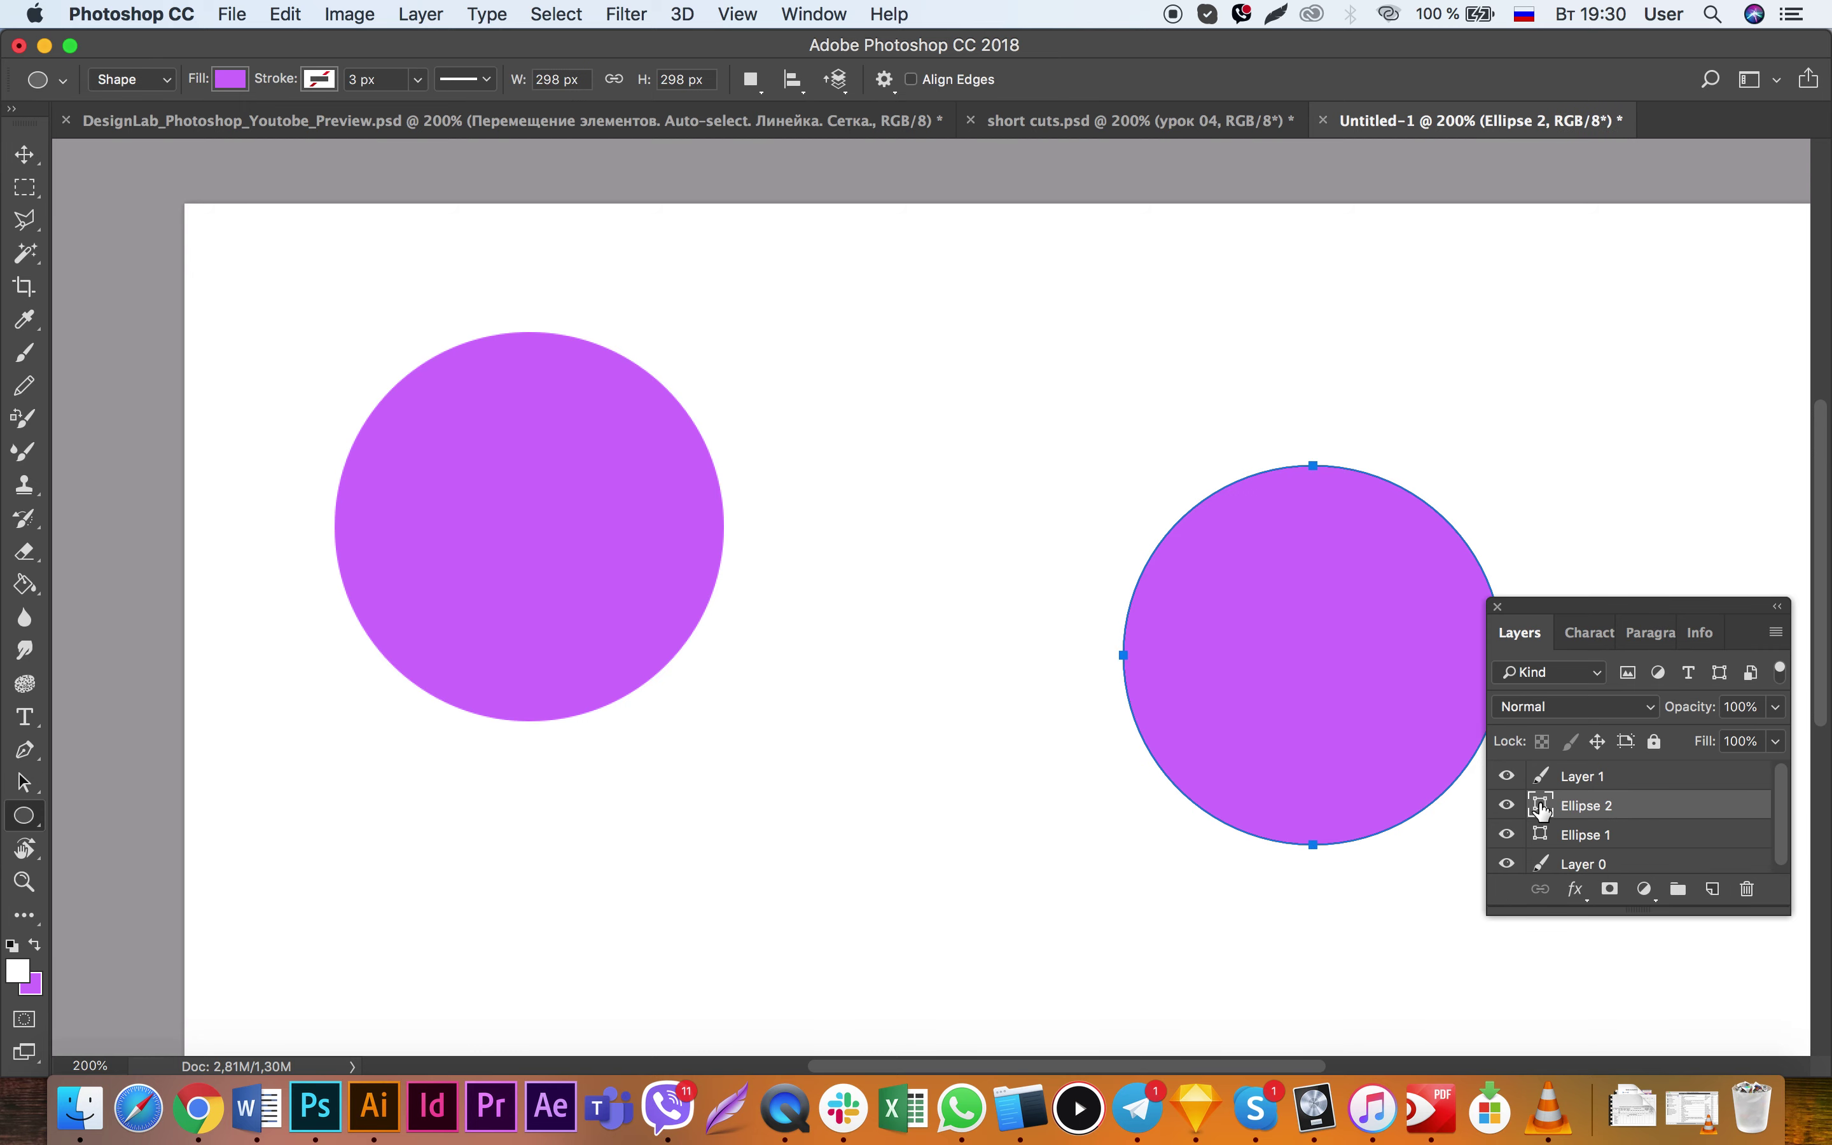
double_click(1542, 804)
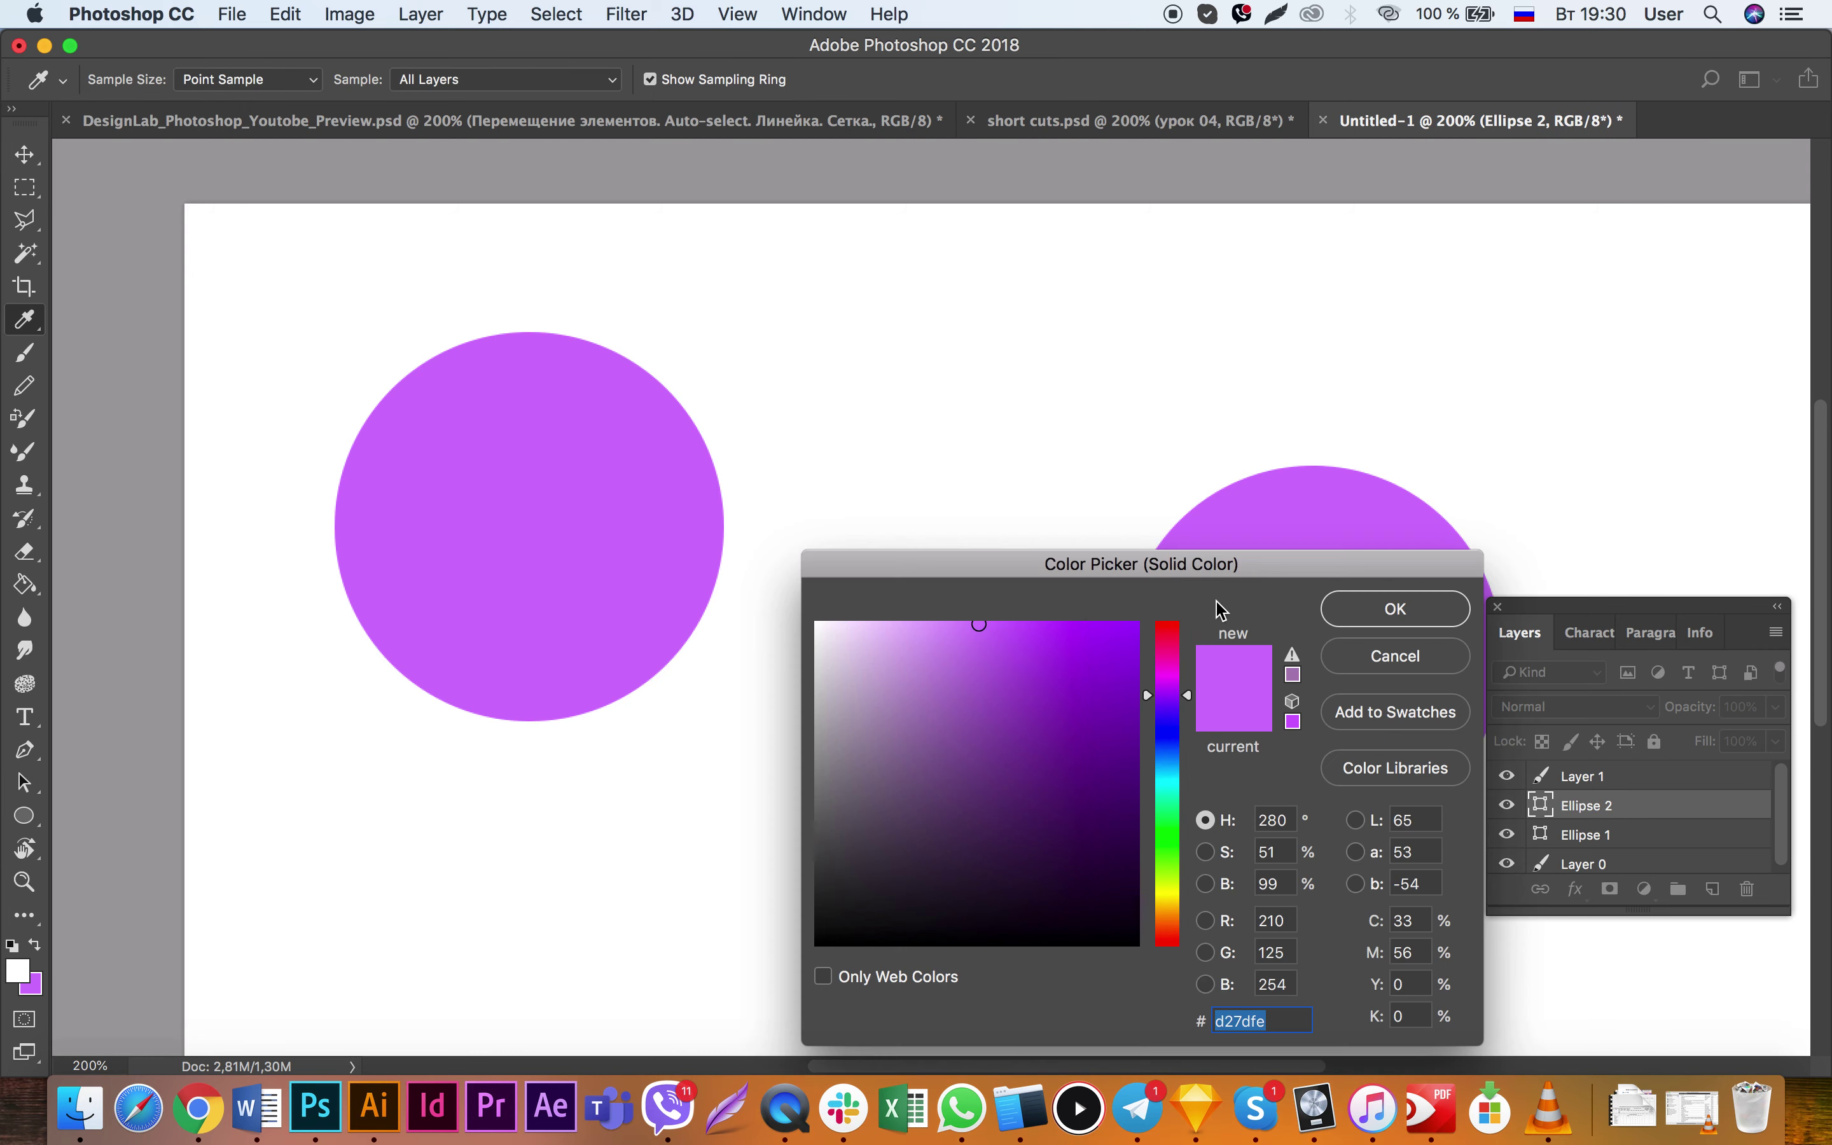
click(1170, 744)
click(1397, 609)
Step: Move the blue circle toward the middle and the purple circle slightly up-right
key(v)
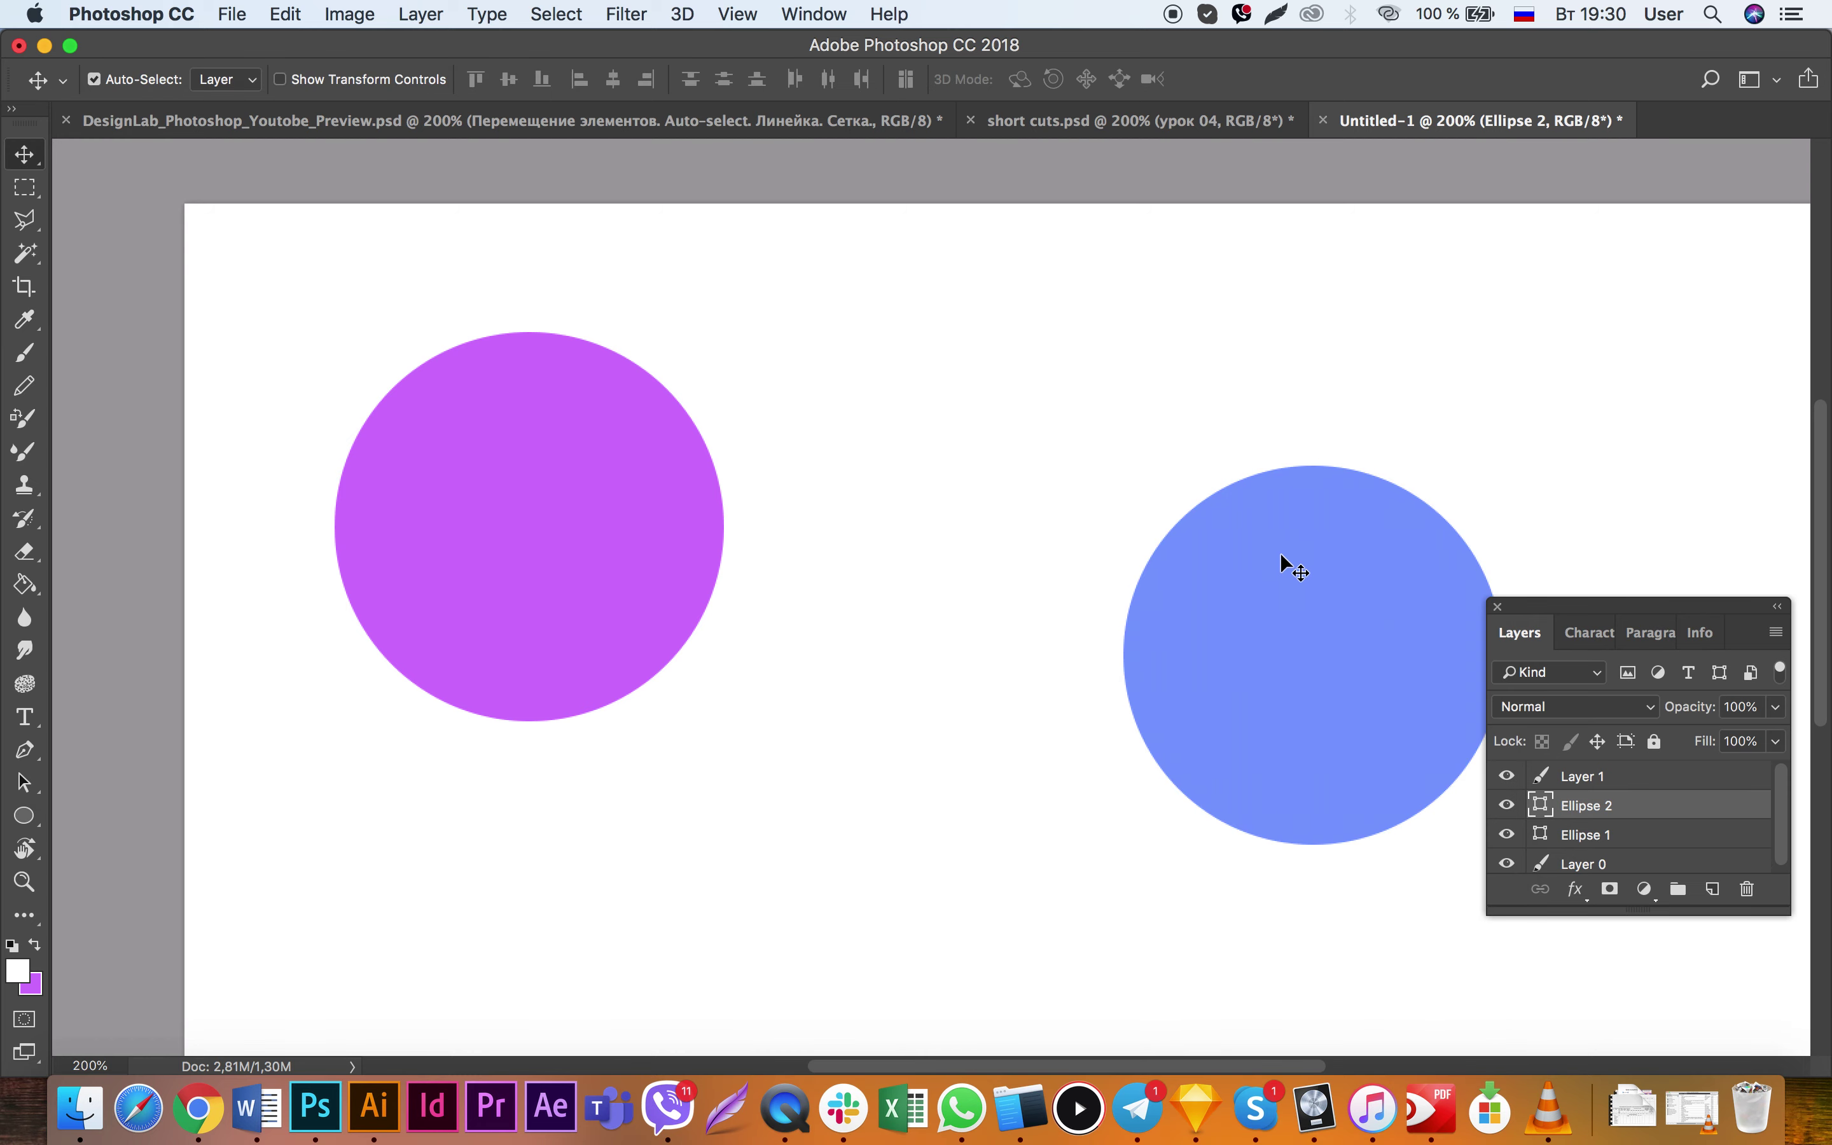
drag(1299, 612, 1136, 503)
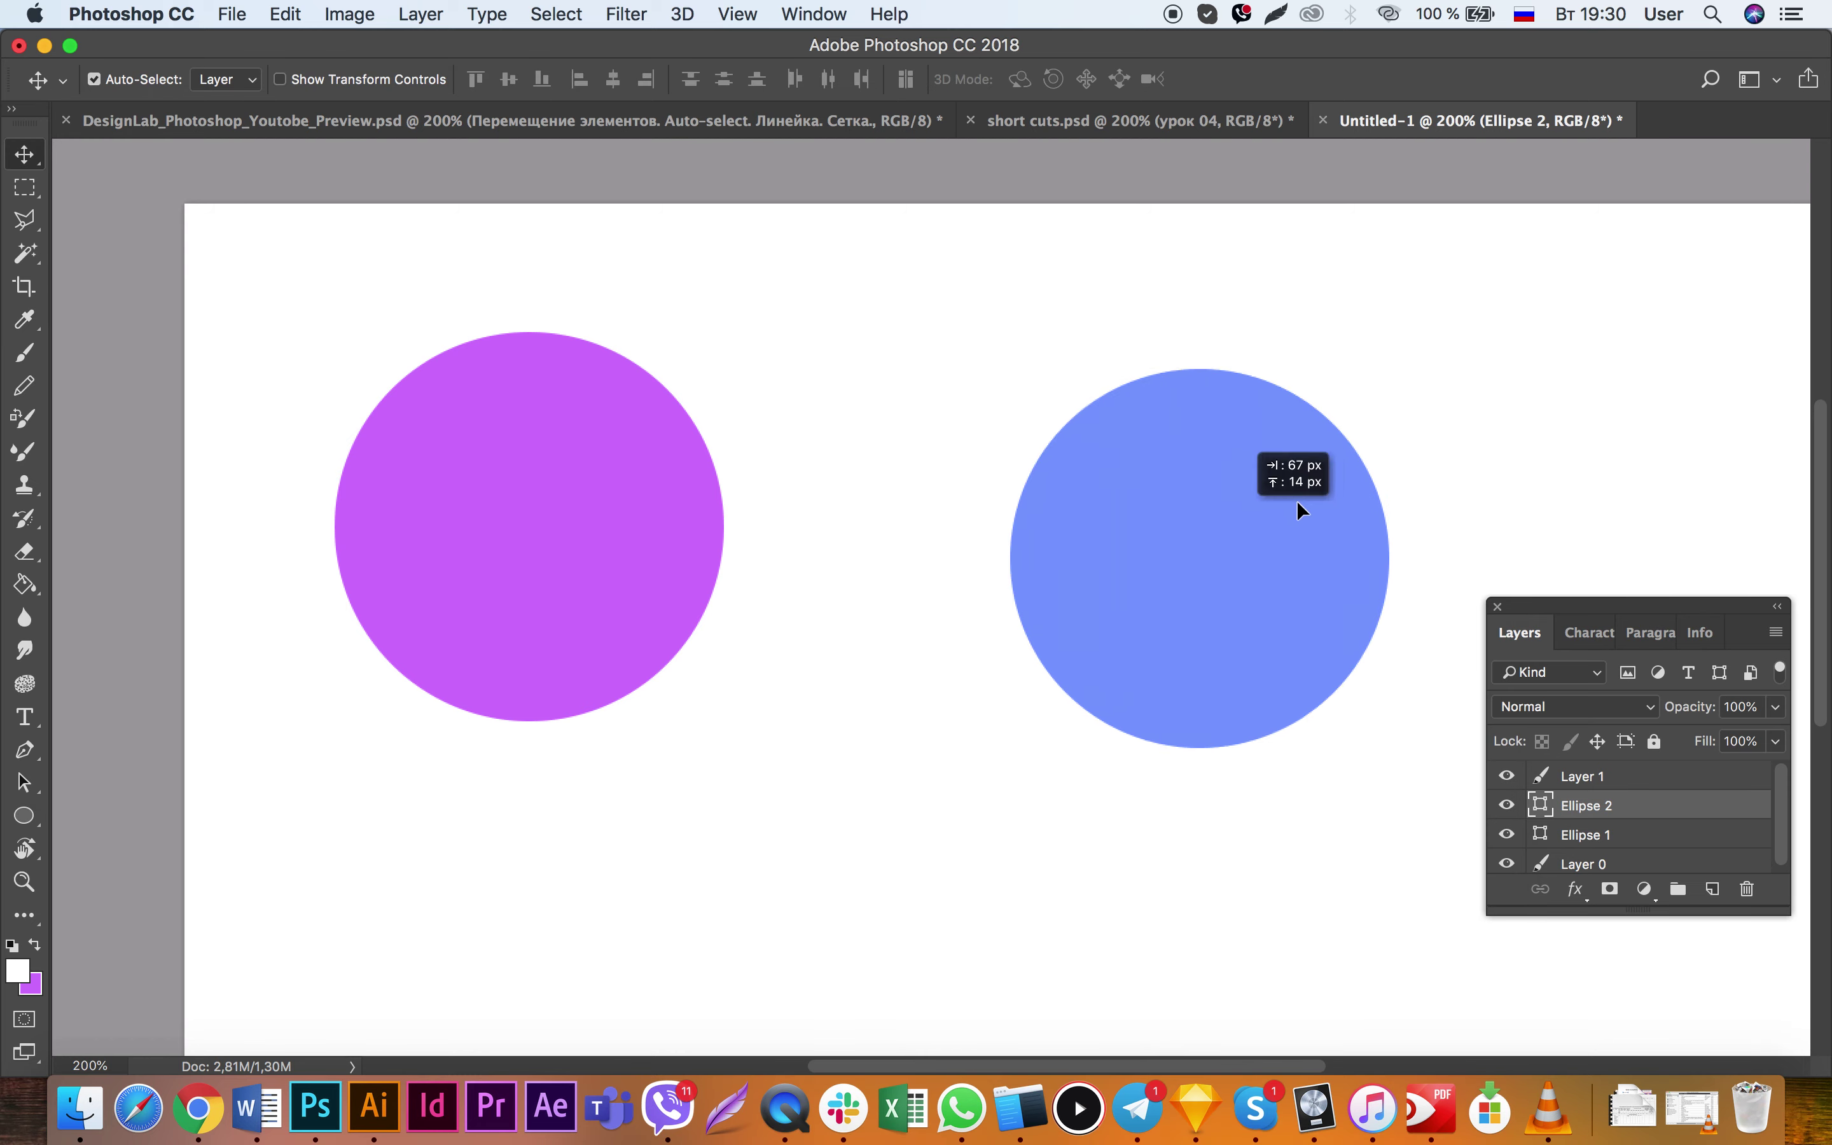
drag(575, 555, 598, 533)
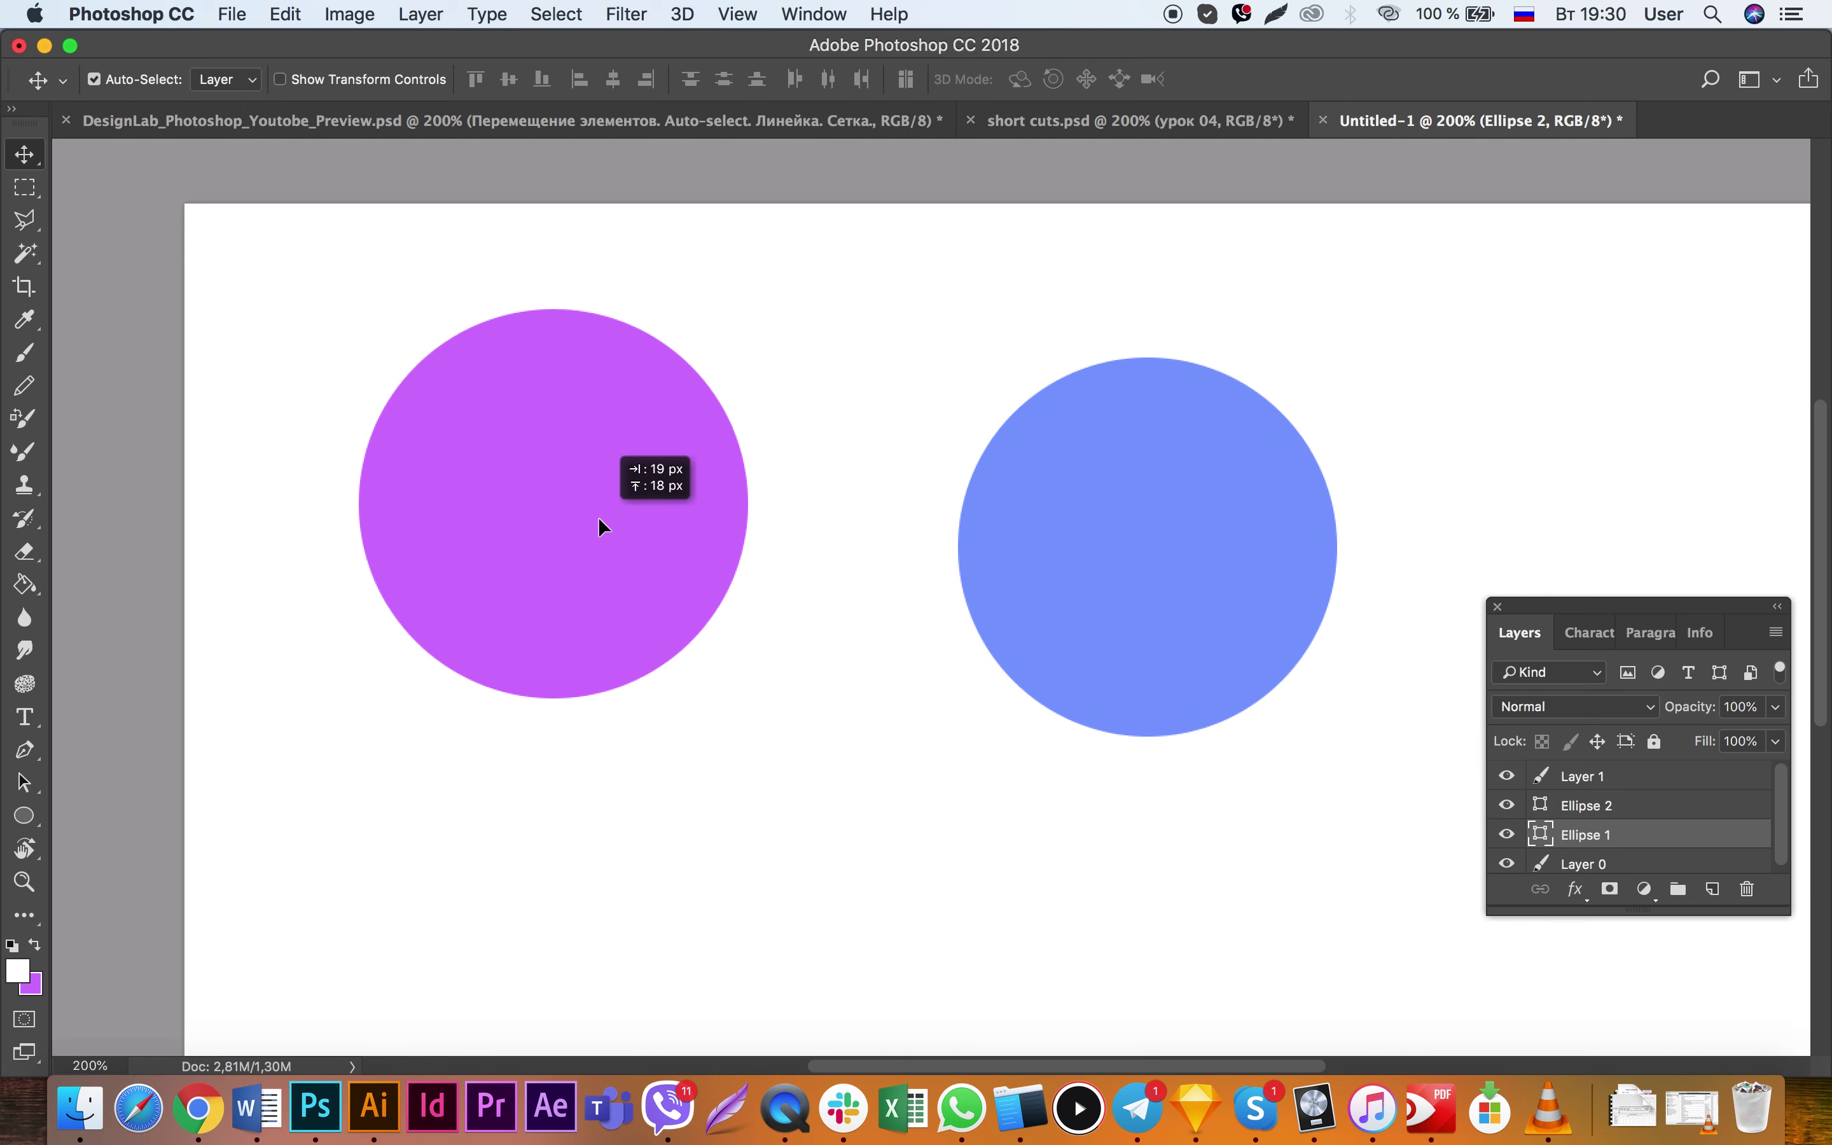
drag(1168, 497, 1192, 556)
drag(804, 315, 938, 315)
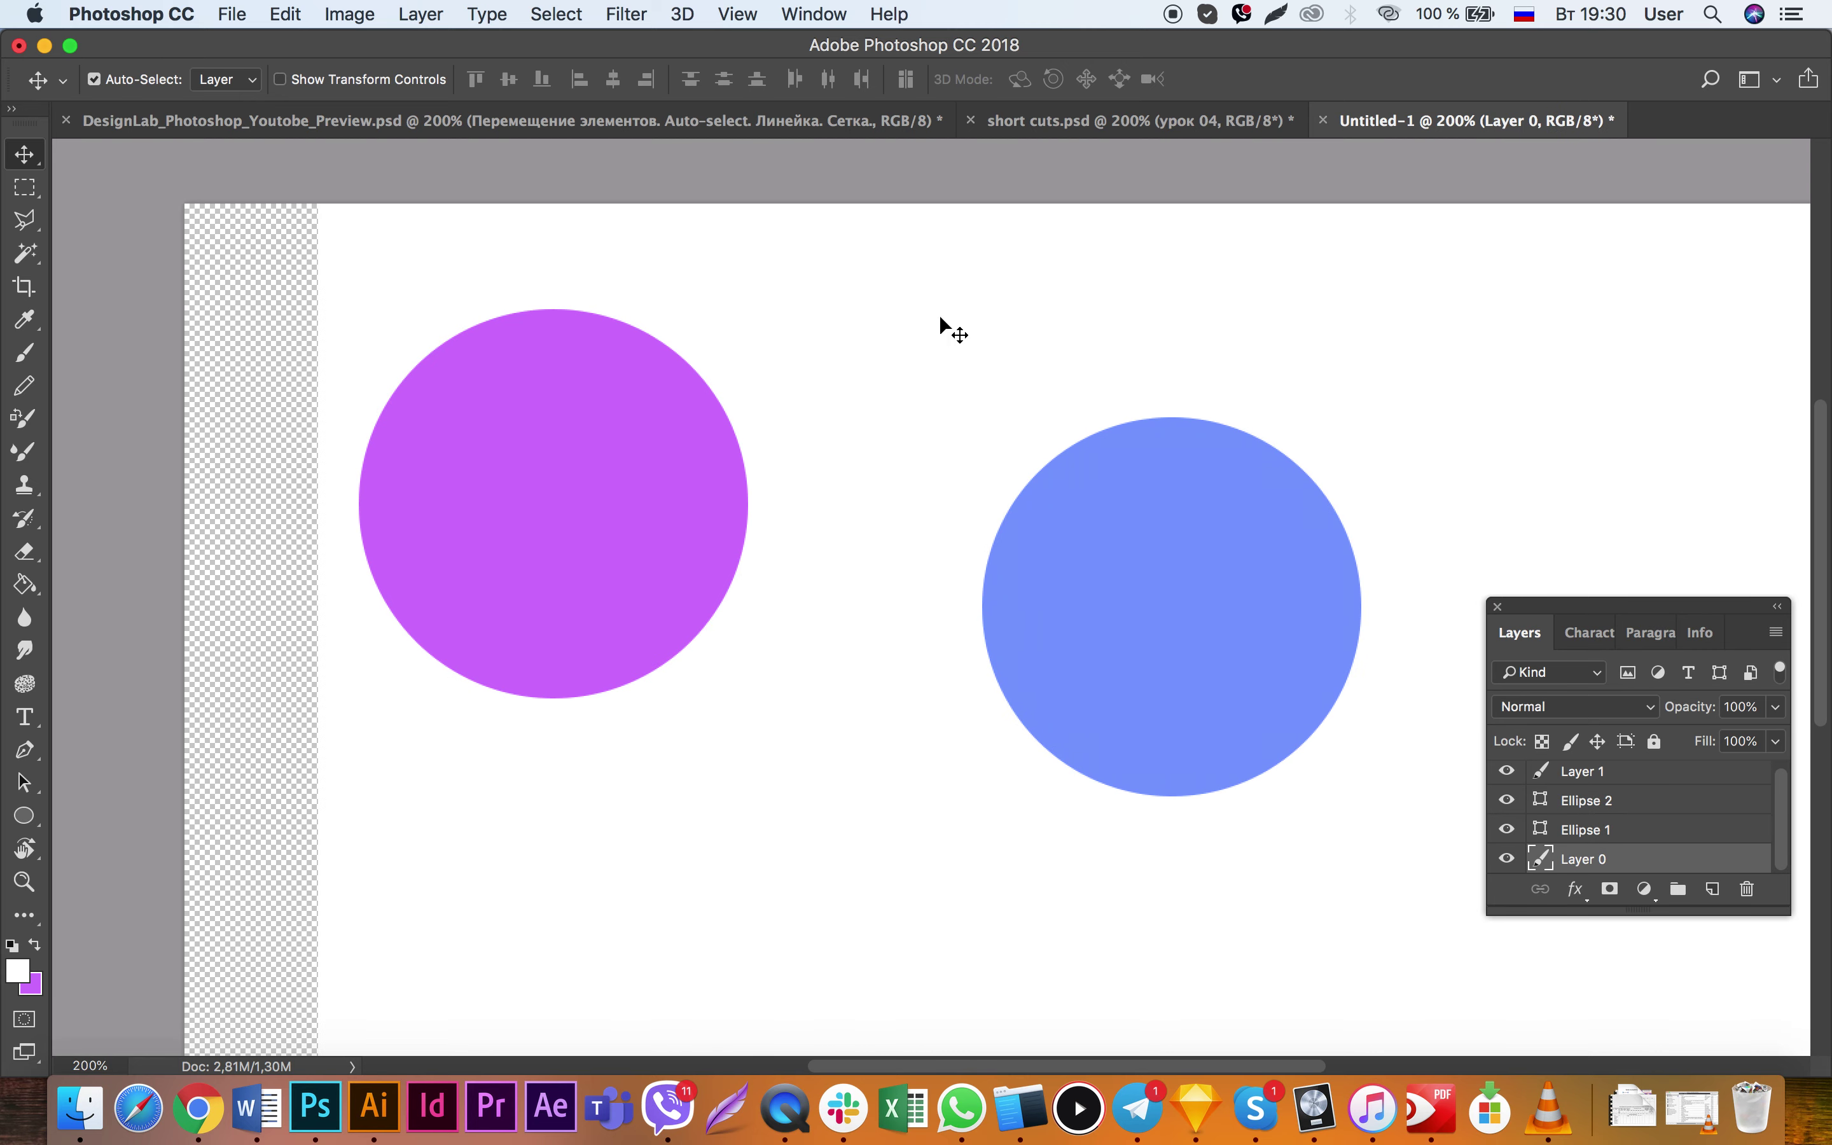
key(super+z)
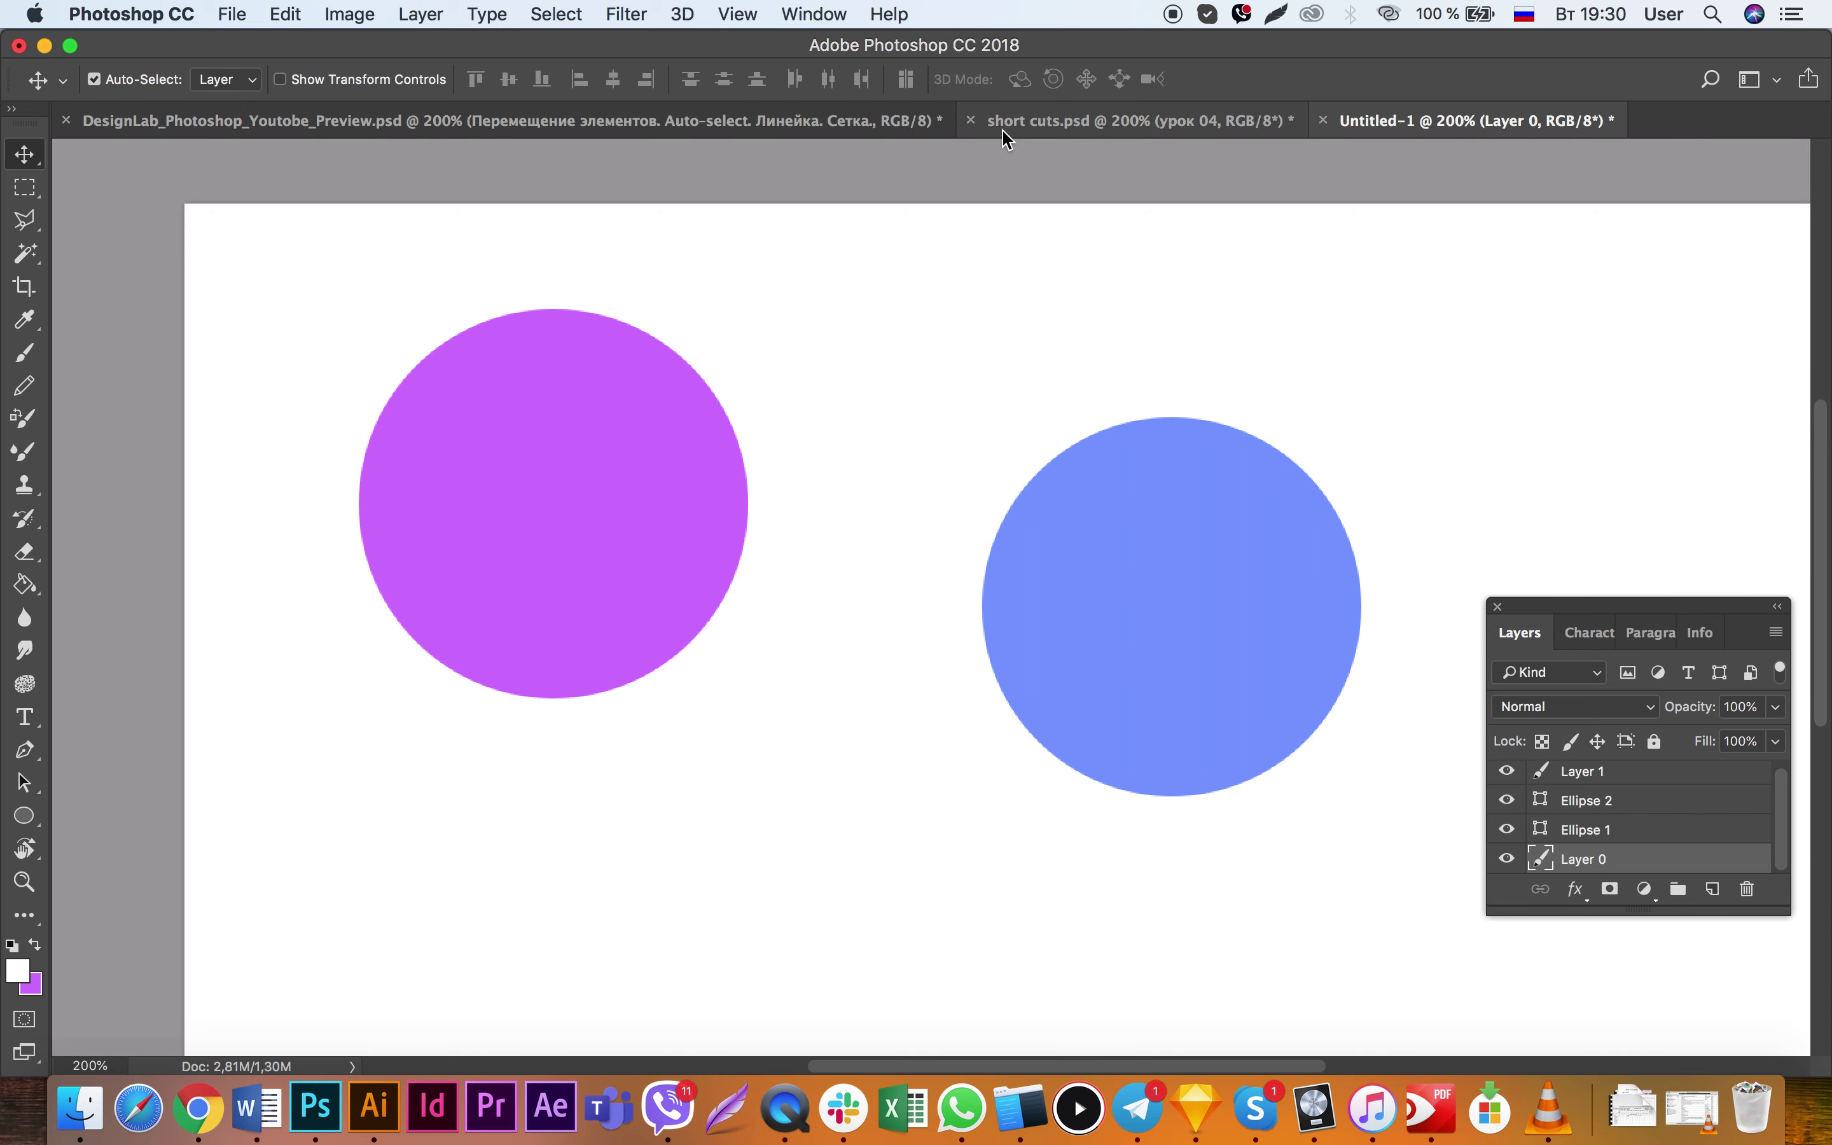
click(1019, 129)
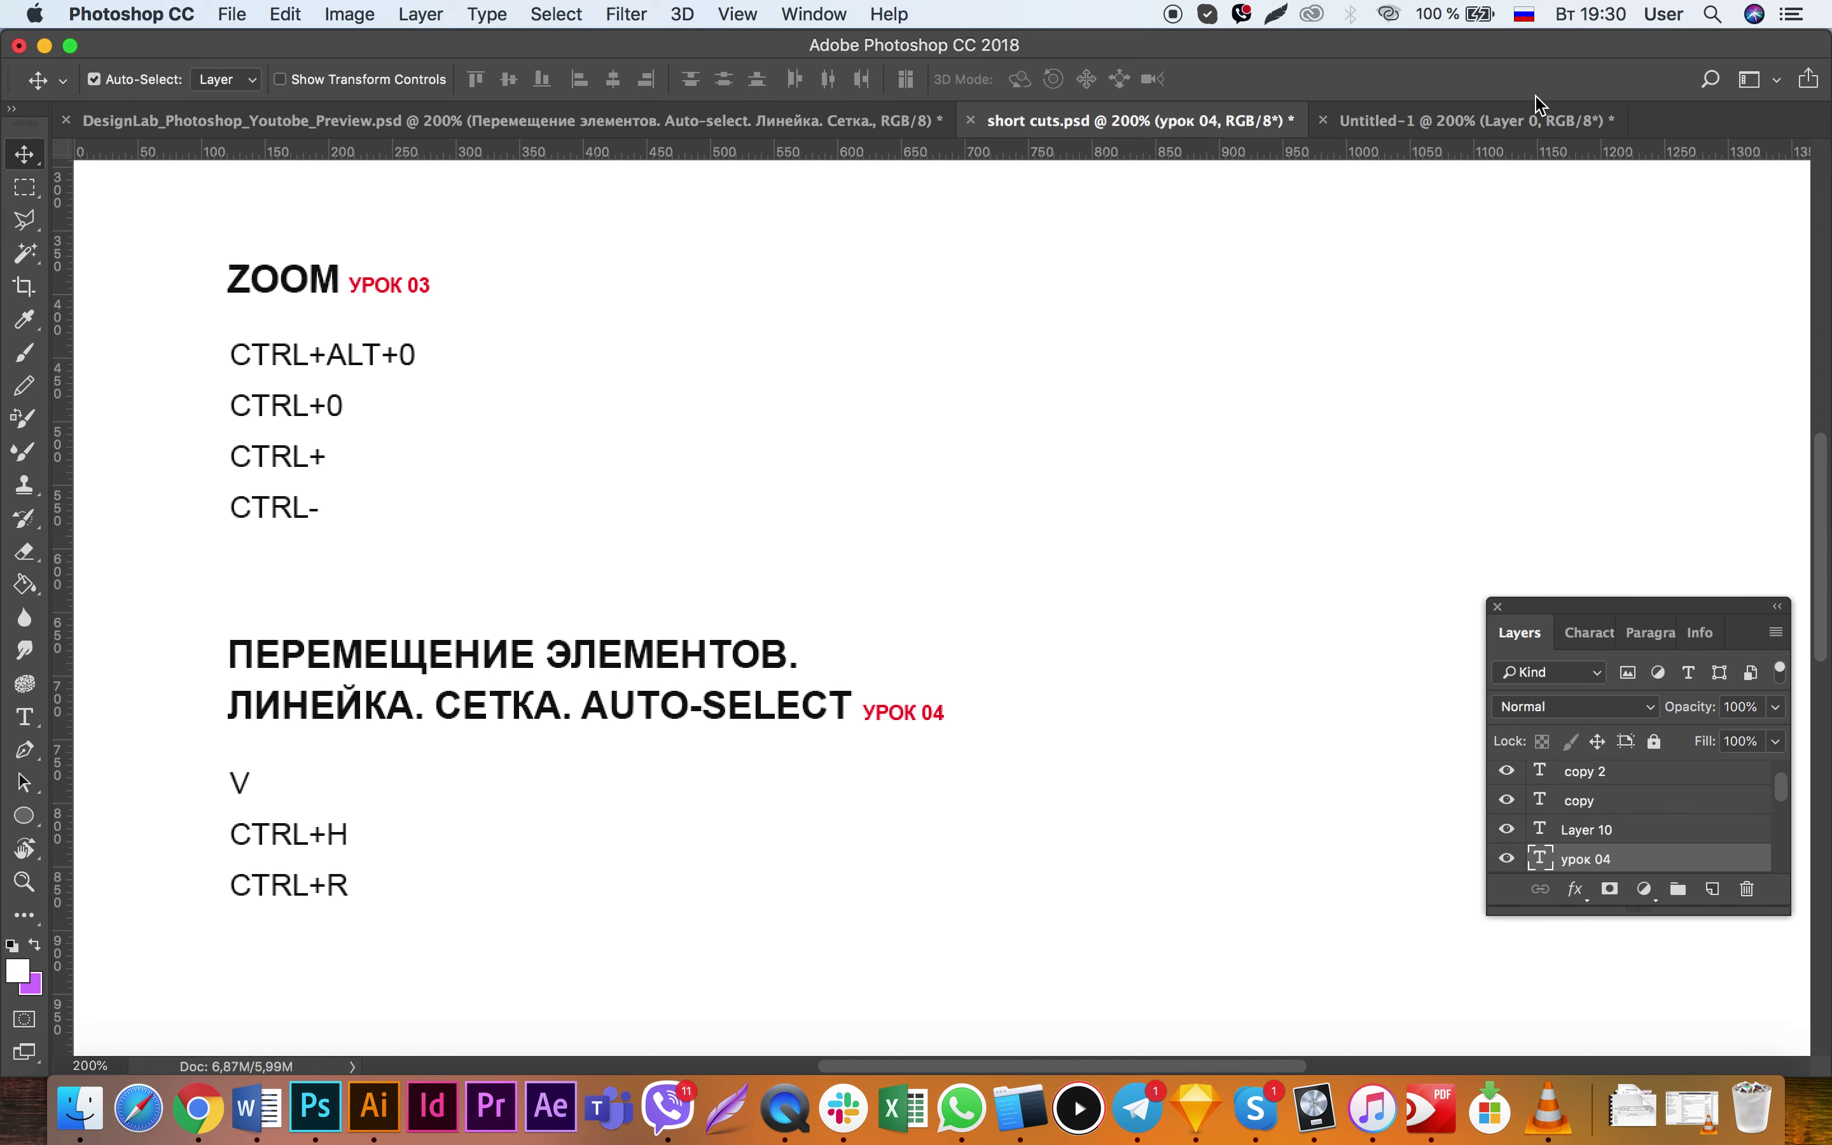
click(1540, 120)
click(526, 360)
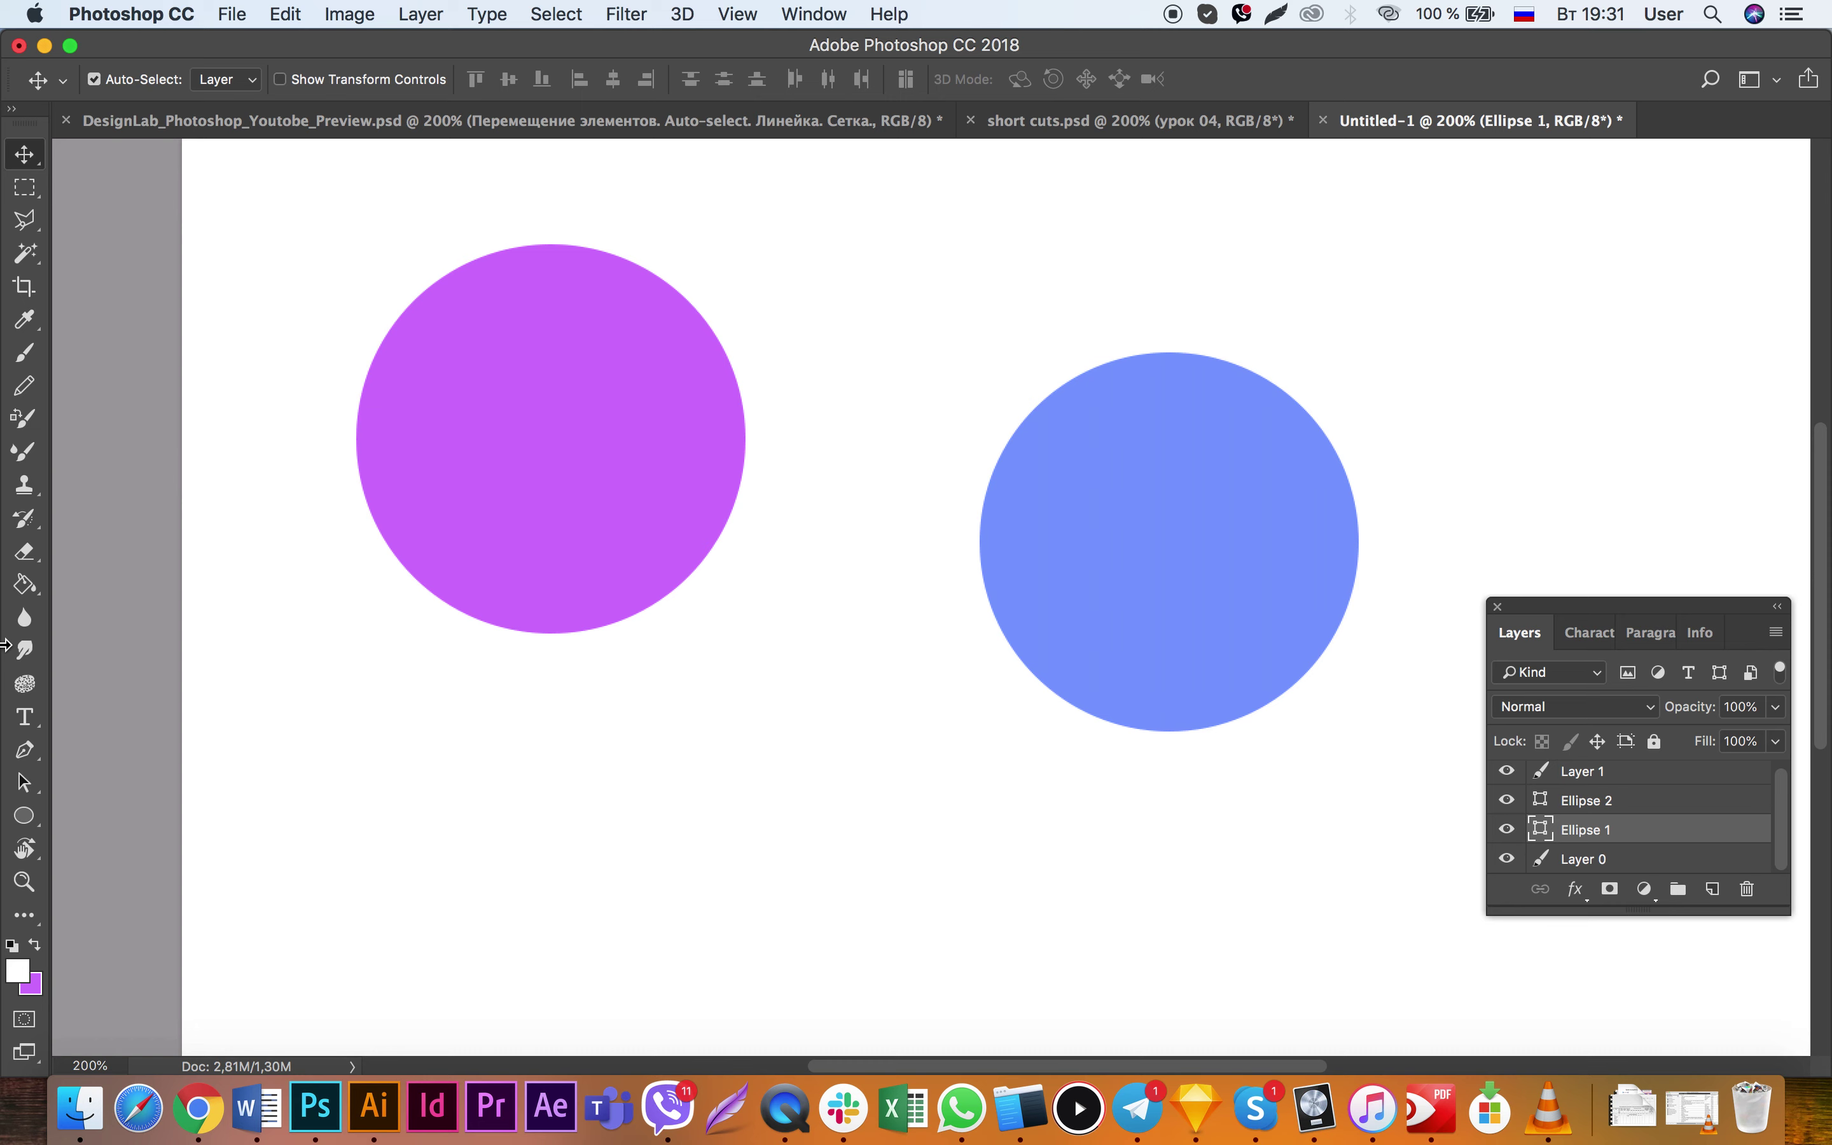
click(23, 651)
Step: Switch to the Move tool and drag the purple circle down and to the right
click(23, 822)
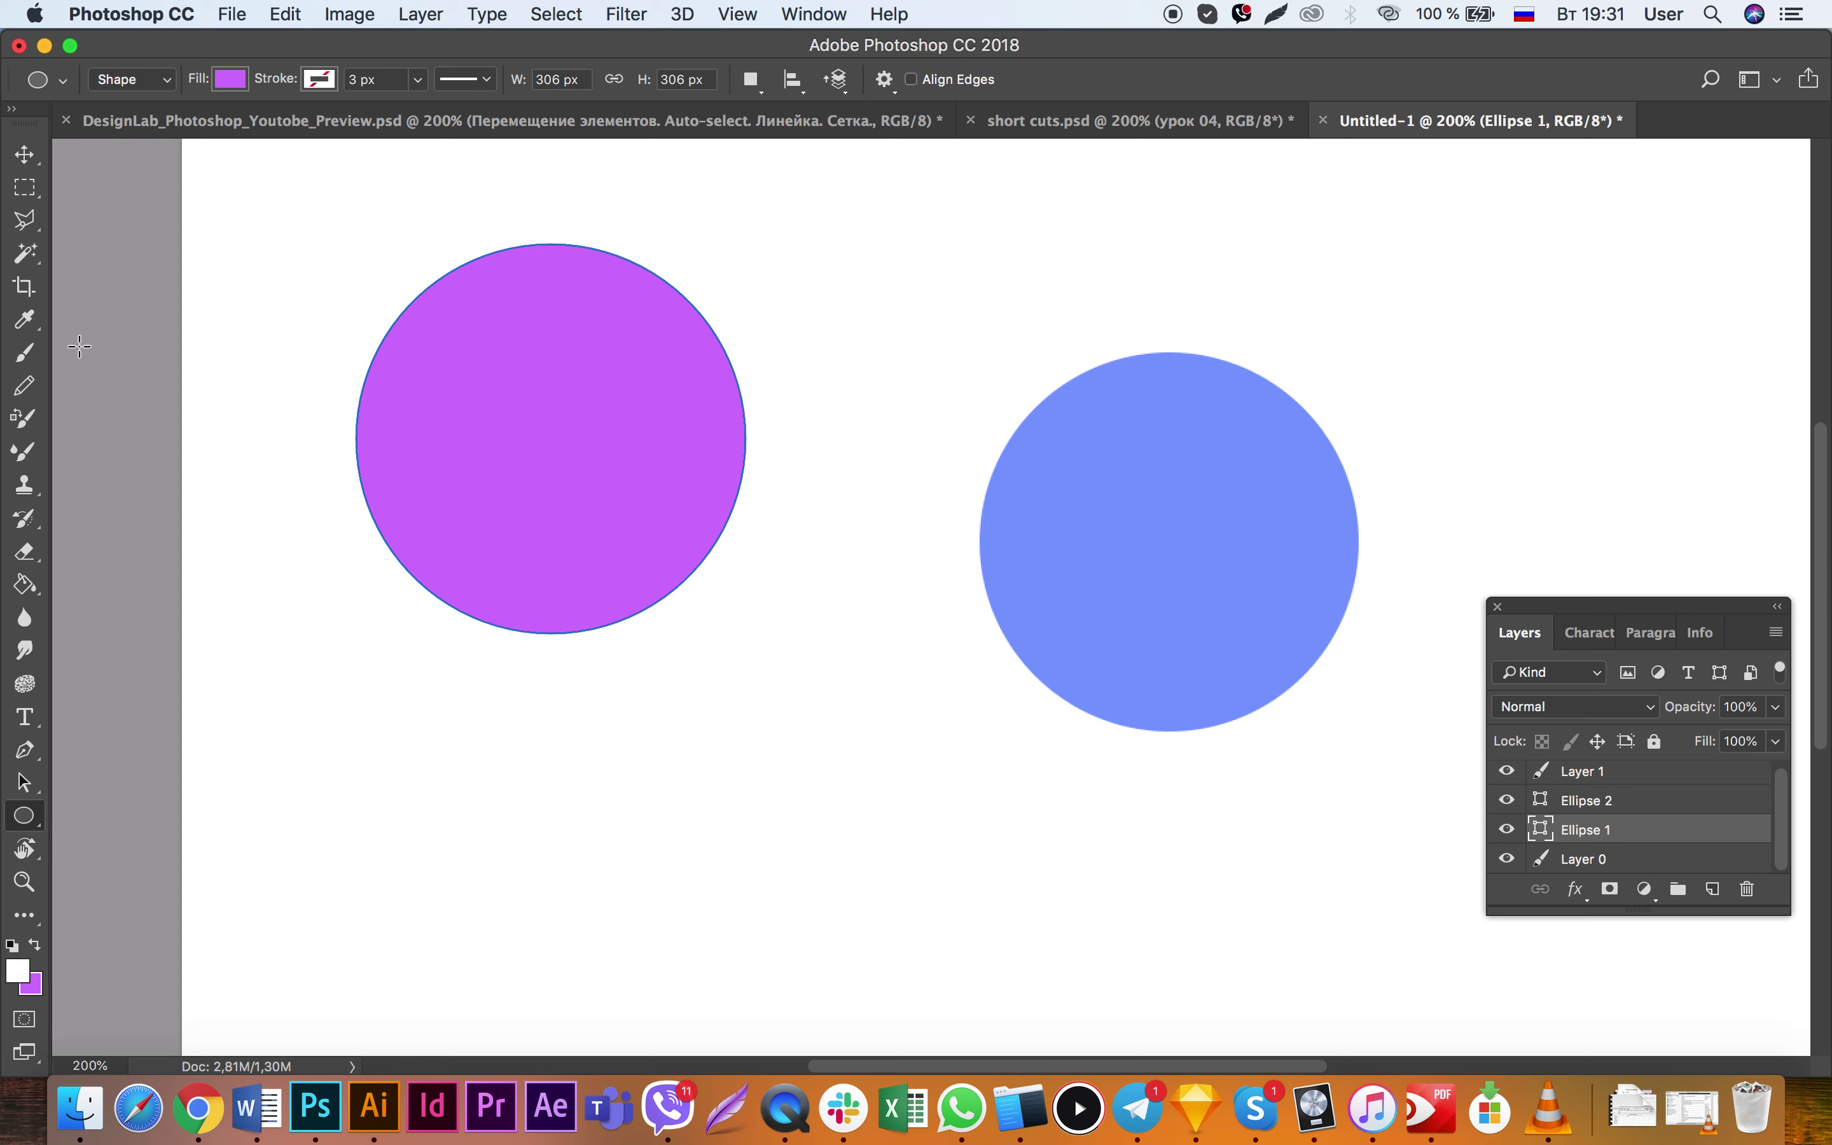
key(v)
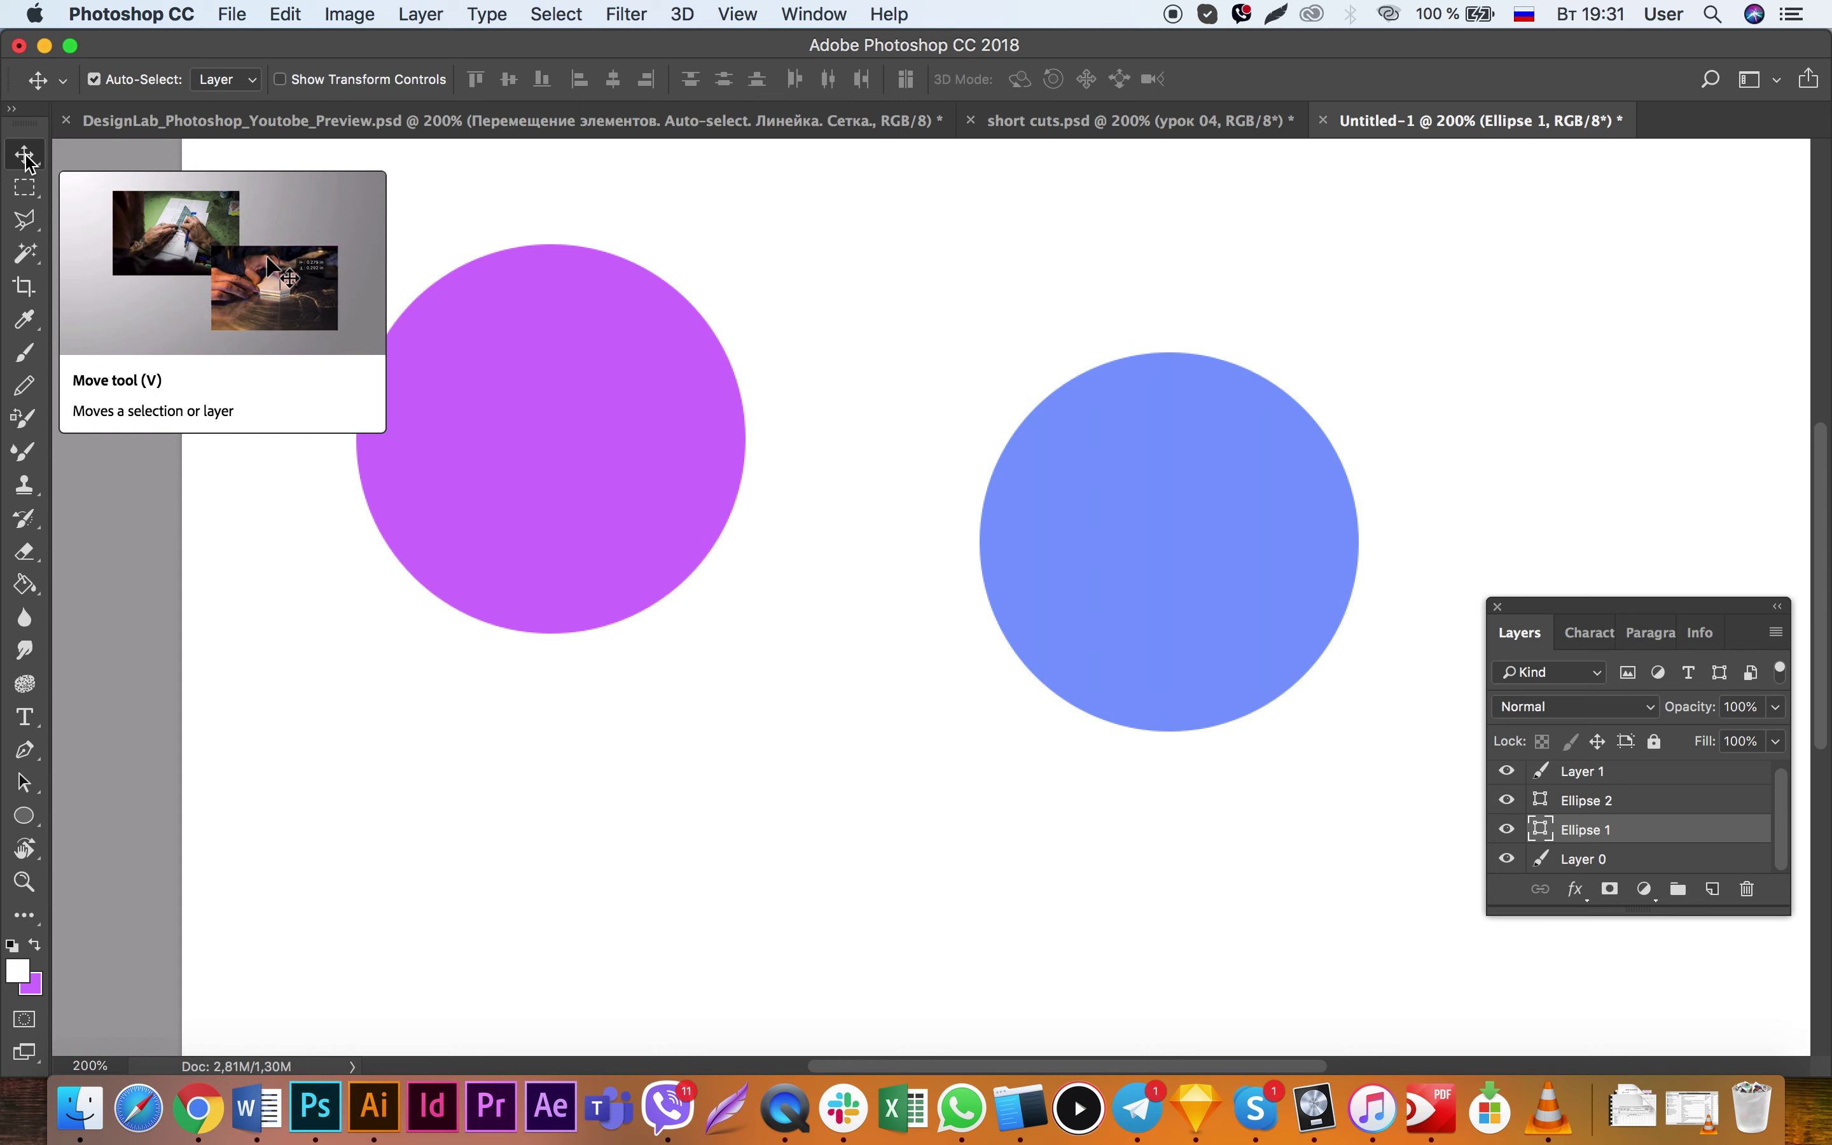
drag(524, 452, 551, 528)
Step: Drag the blue circle nearer the purple one and turn off Auto-Select
drag(1092, 551, 1055, 521)
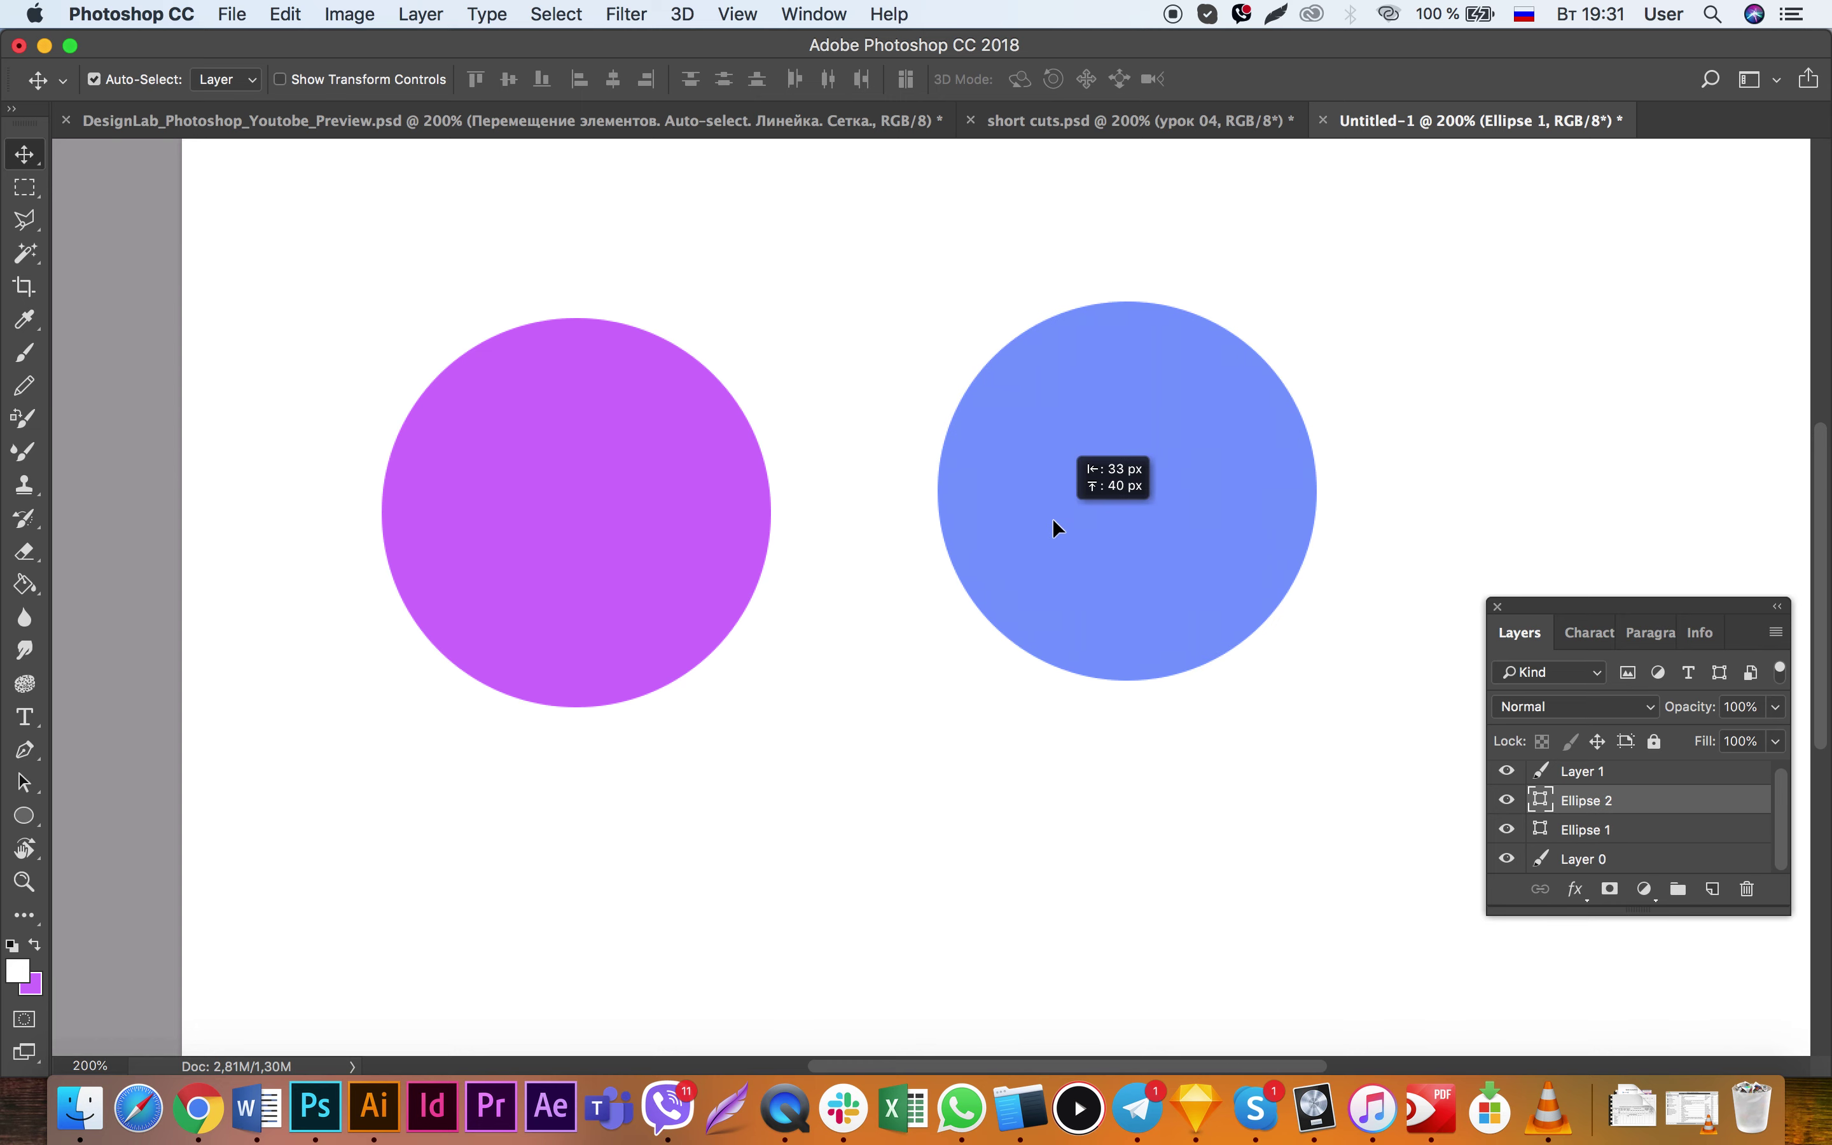
drag(1052, 521, 1007, 544)
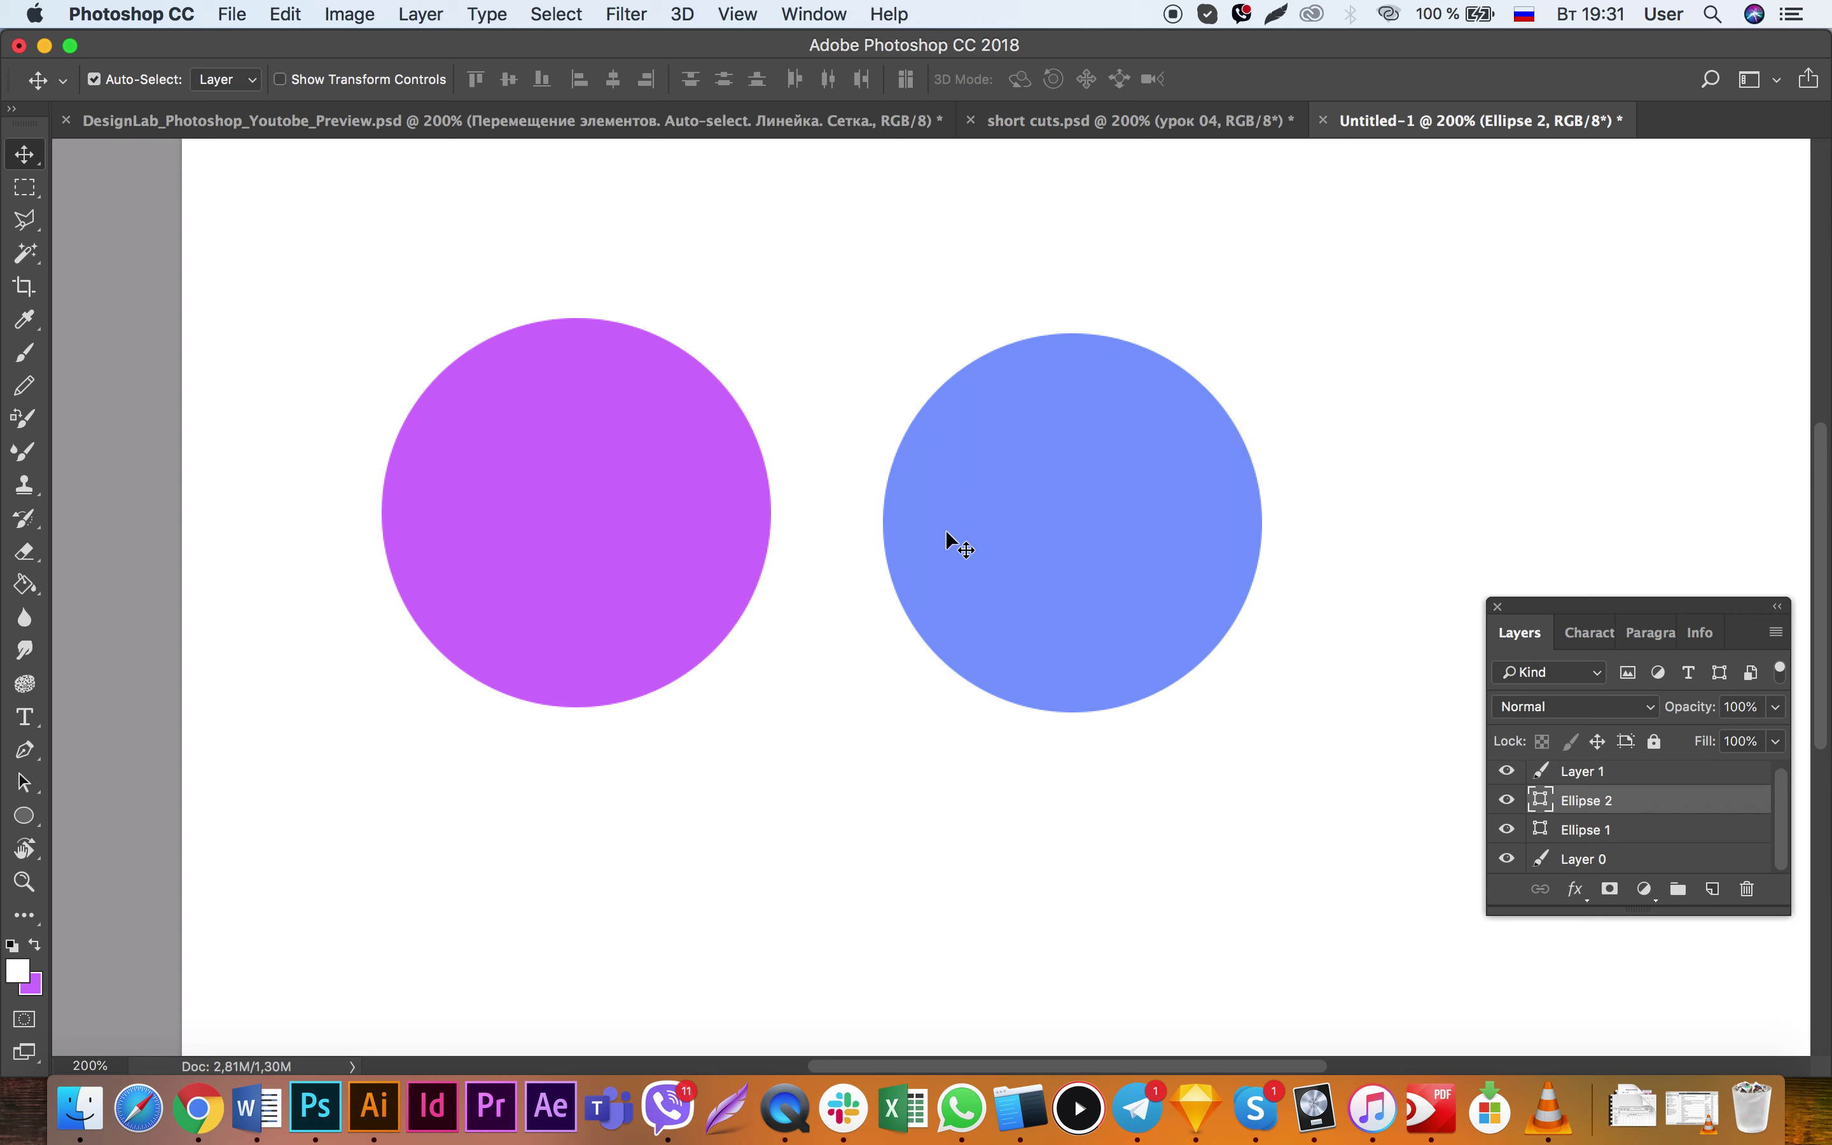
drag(921, 444, 891, 576)
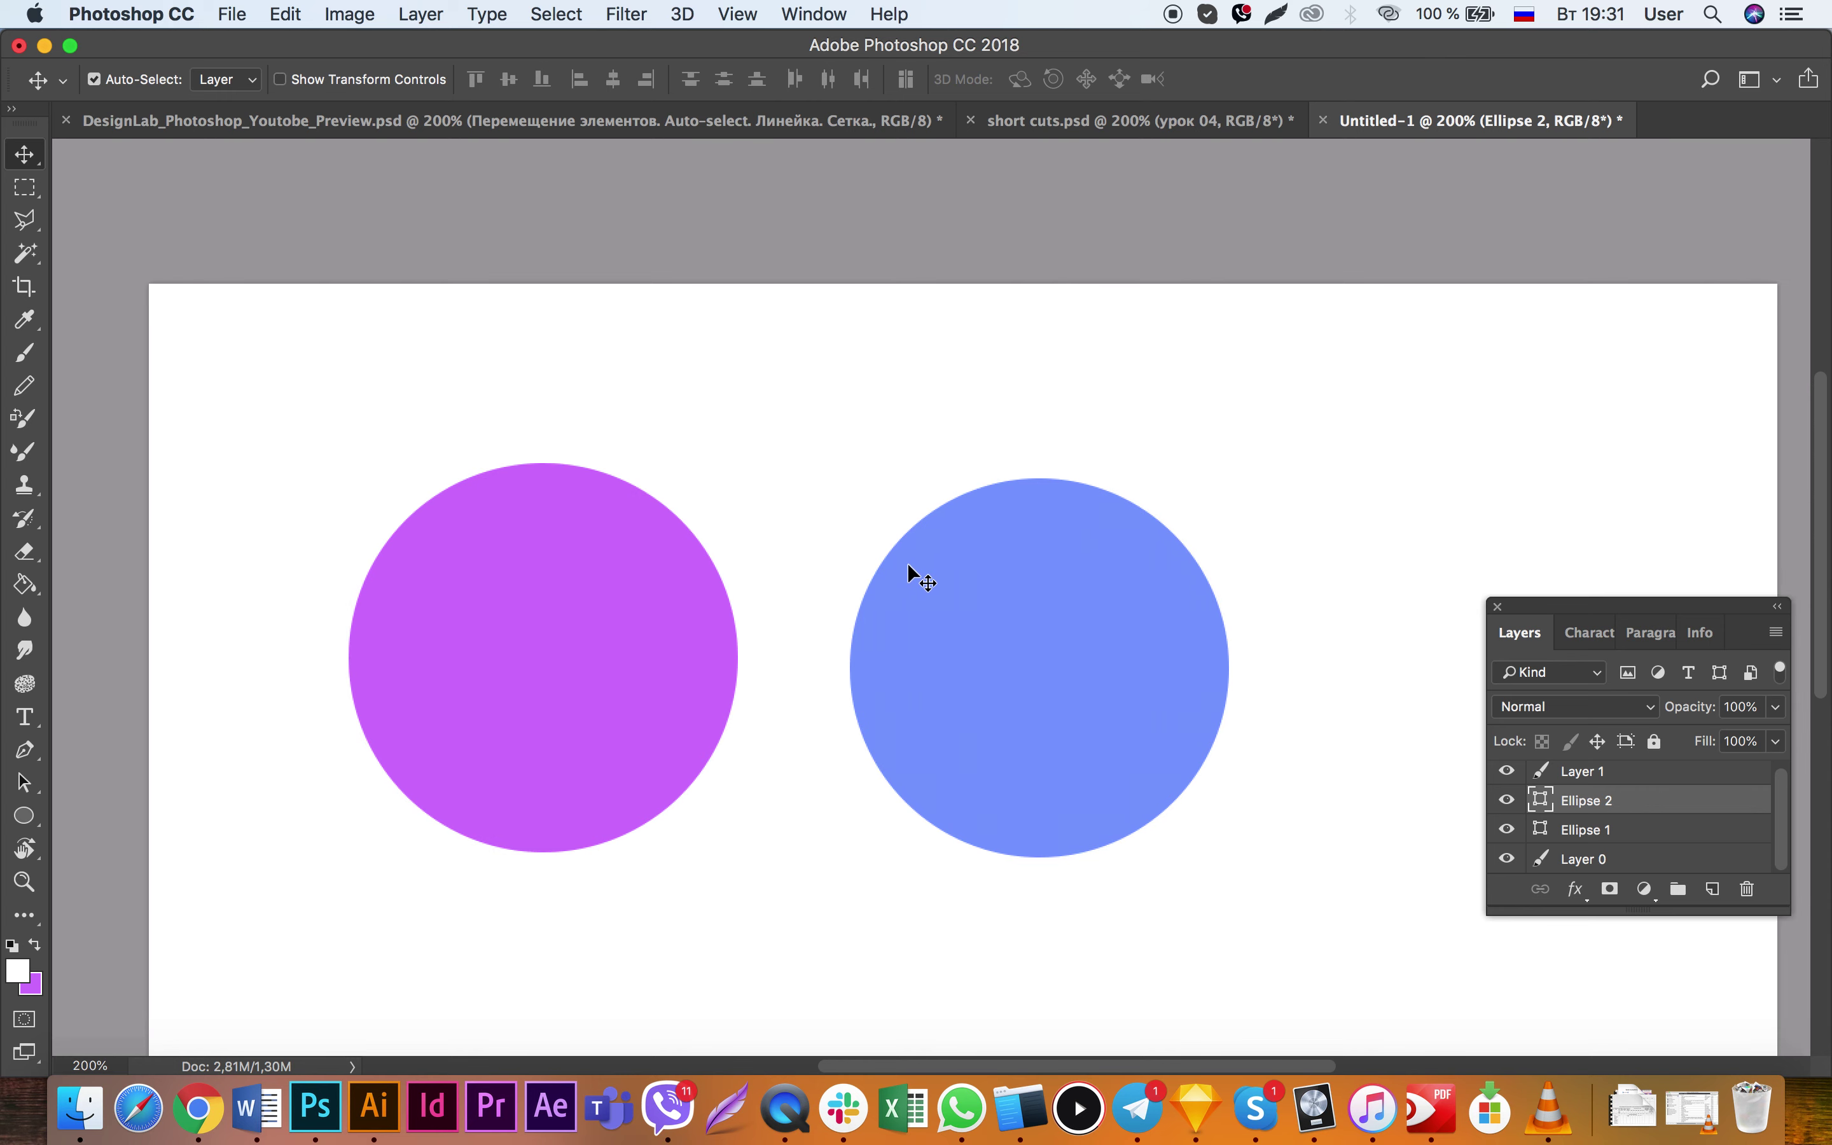
click(94, 78)
mouse_move(991, 561)
mouse_down()
mouse_move(1419, 397)
mouse_move(1410, 511)
mouse_up()
drag(1018, 446, 794, 473)
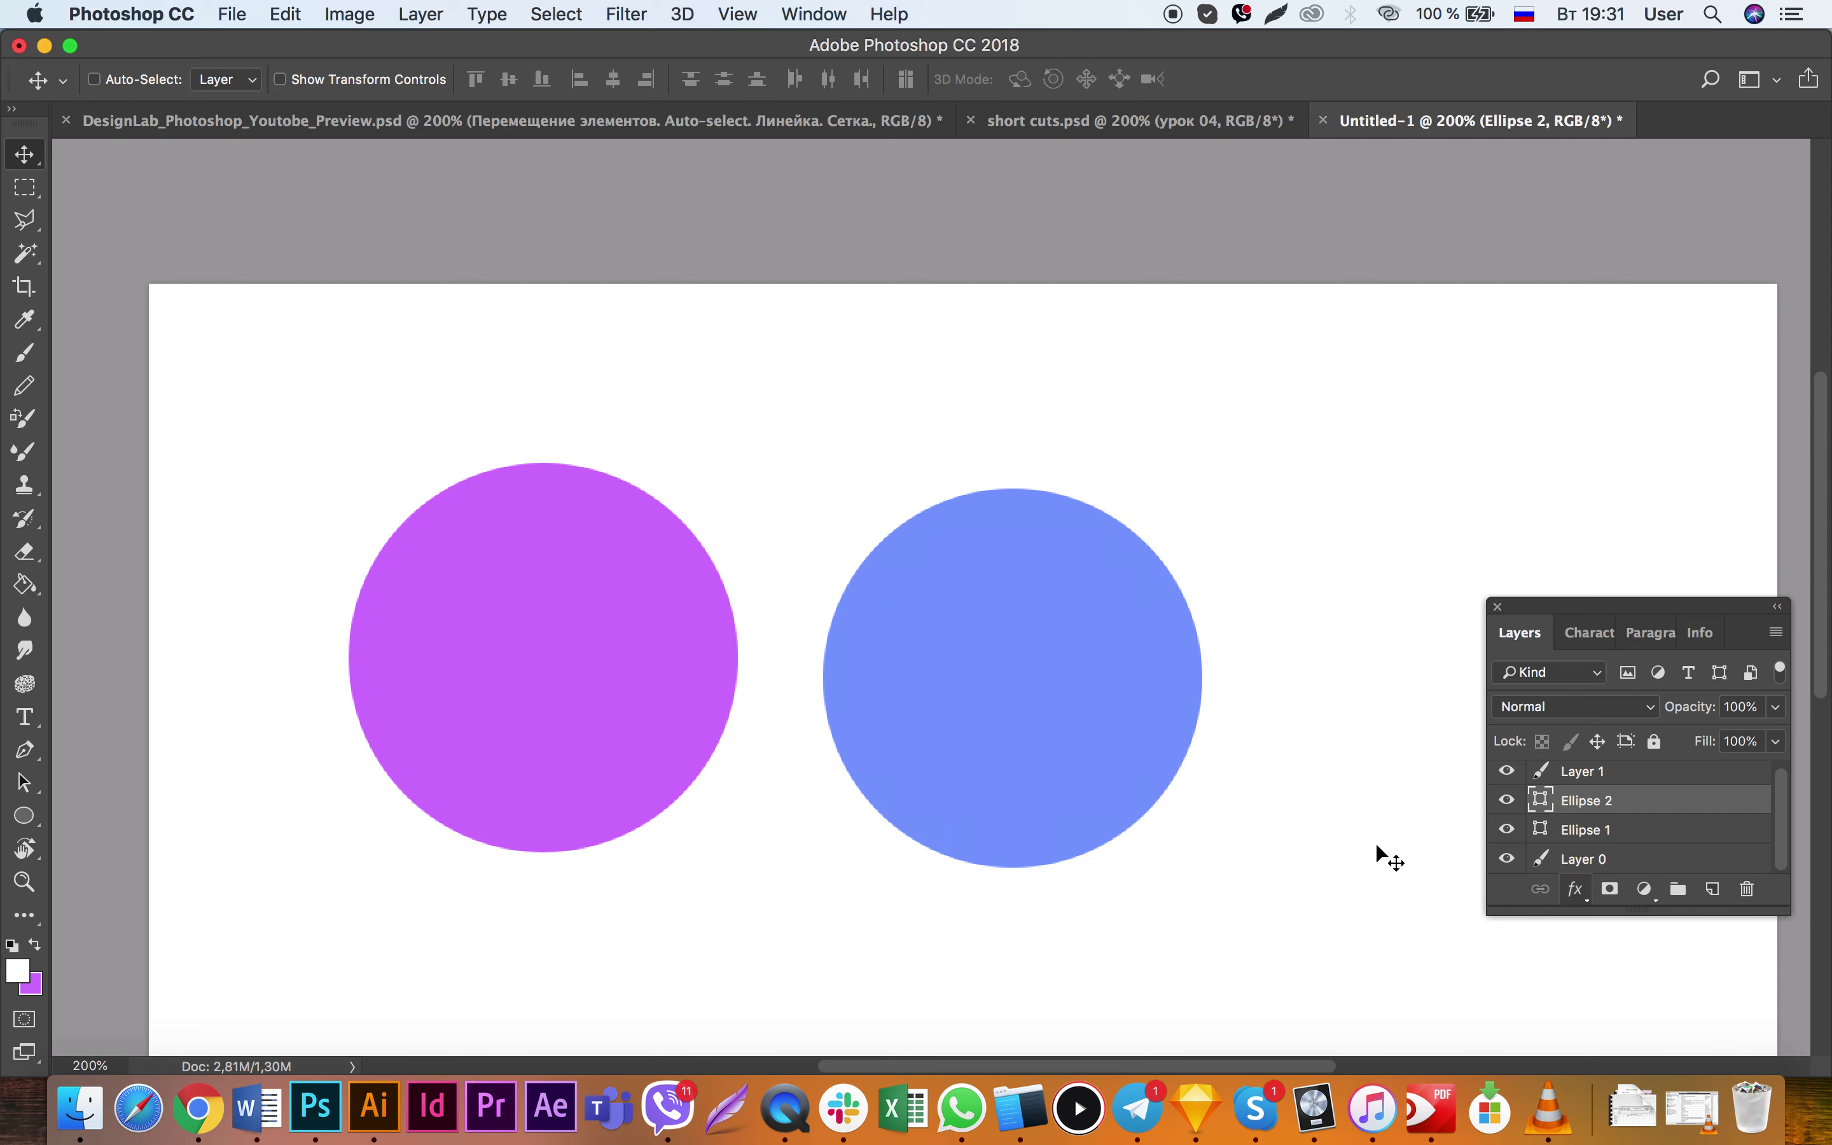
Step: Fine-tune the blue circle until it sits level, right of the purple circle
drag(897, 702, 981, 564)
drag(1131, 524, 1071, 675)
mouse_move(984, 721)
mouse_down()
mouse_move(969, 640)
mouse_move(970, 689)
mouse_up()
mouse_move(634, 398)
mouse_down()
mouse_move(380, 475)
mouse_move(684, 331)
mouse_up()
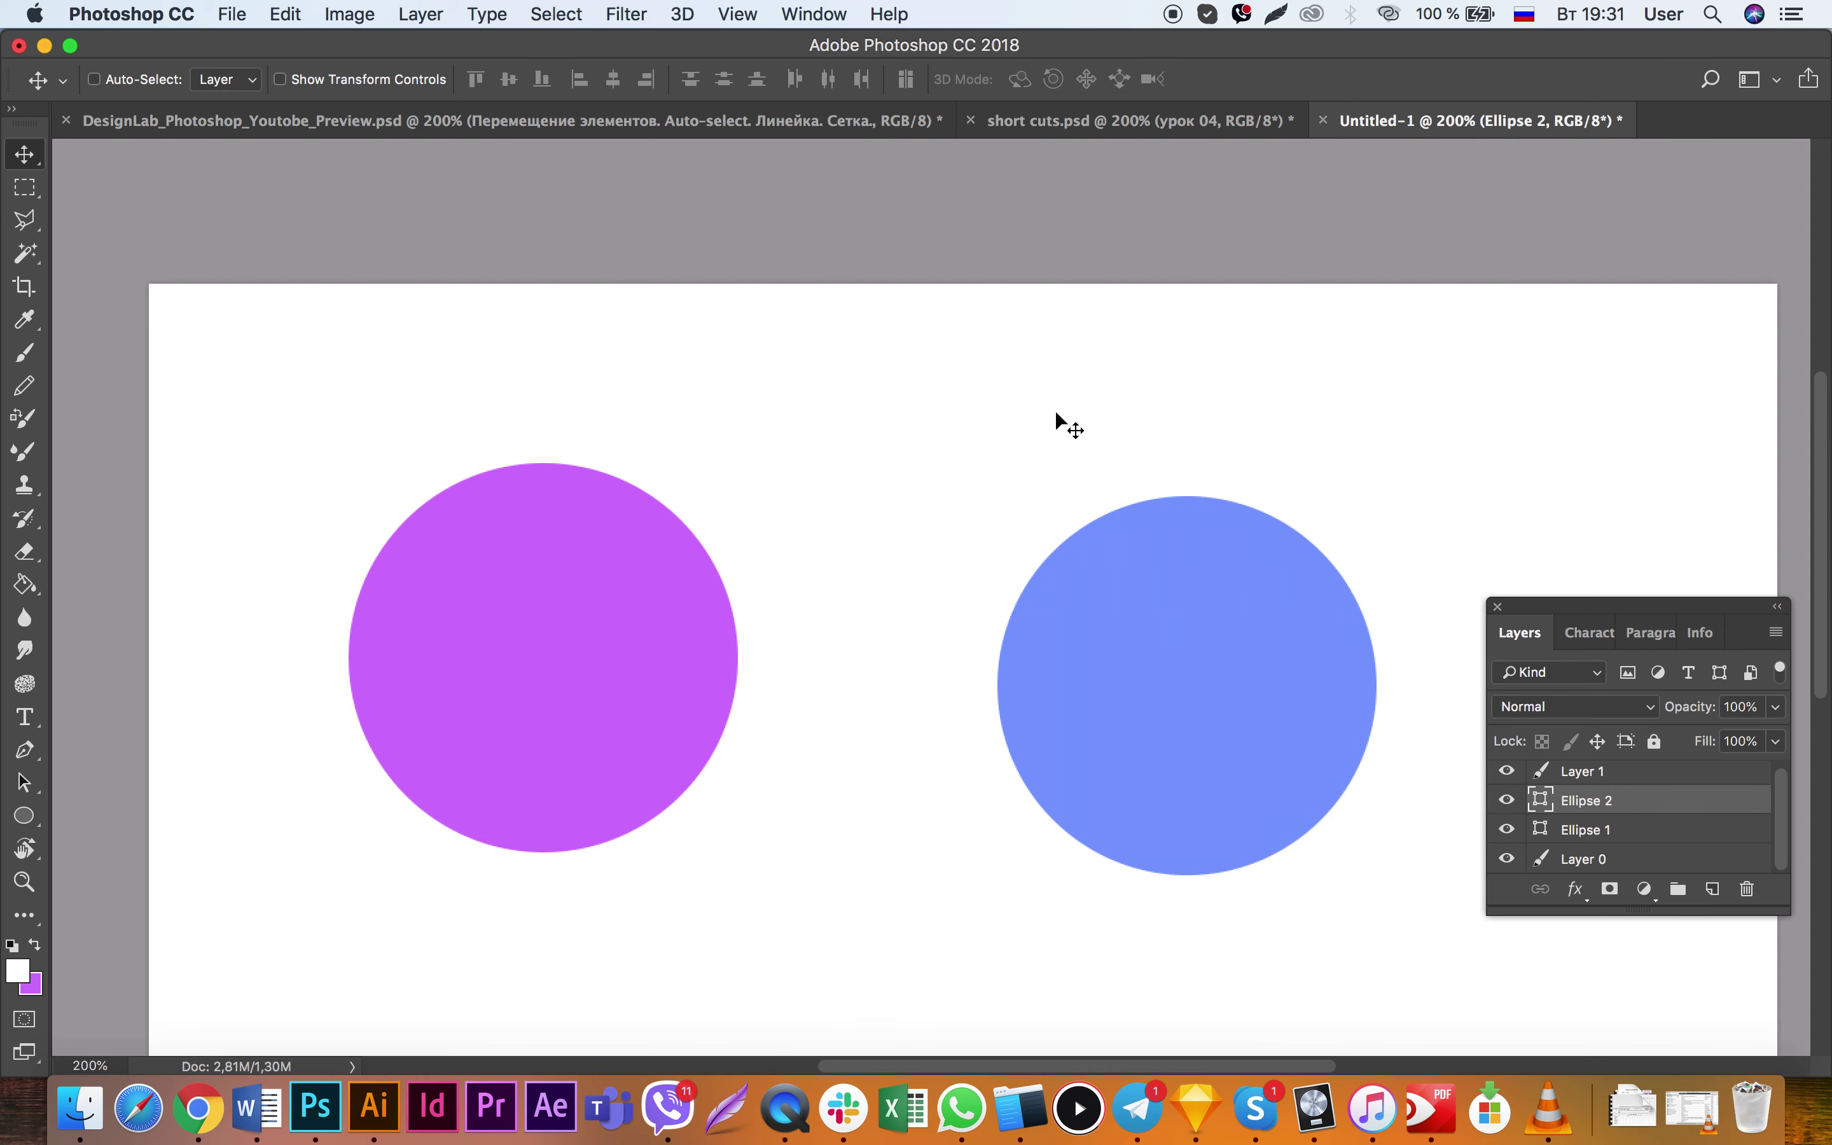
mouse_move(1056, 414)
mouse_down()
mouse_move(924, 401)
mouse_move(760, 470)
mouse_move(821, 520)
mouse_move(868, 472)
mouse_up()
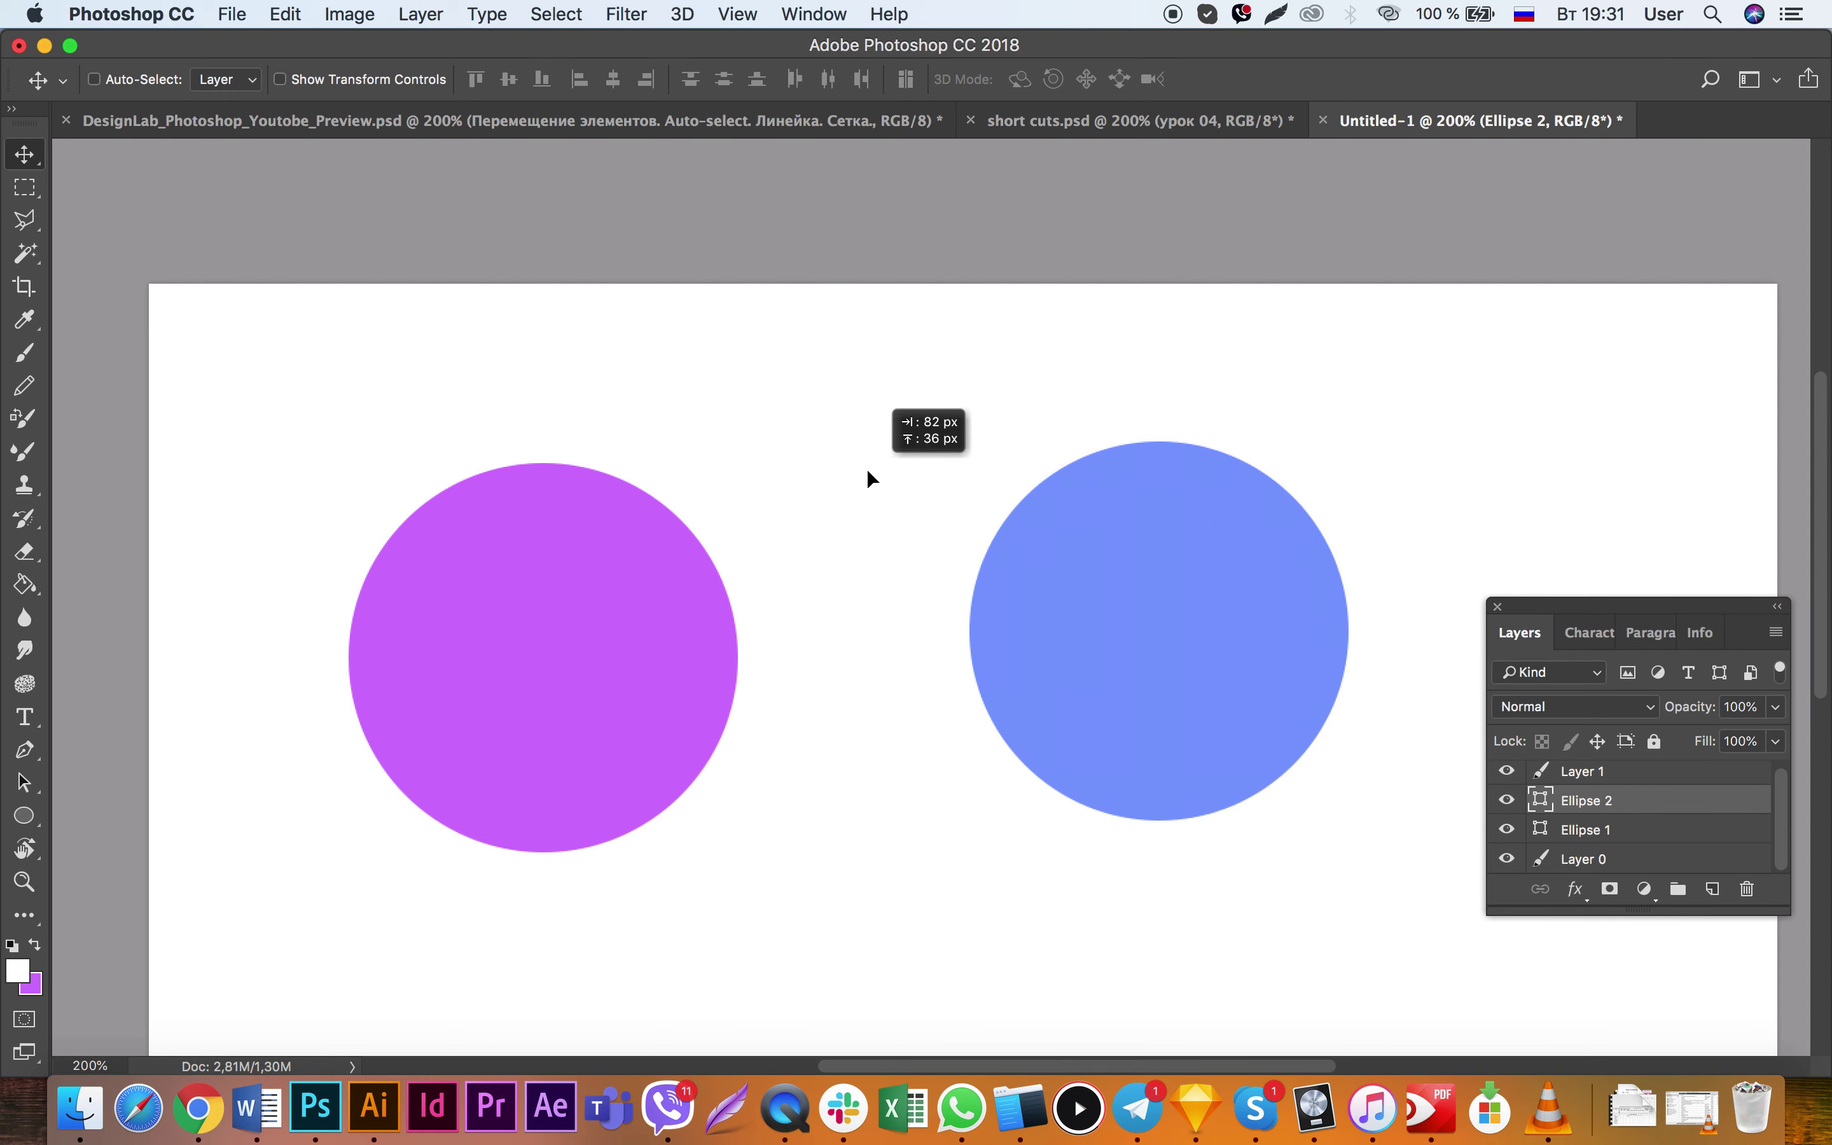
mouse_move(596, 573)
mouse_down()
mouse_move(499, 621)
mouse_move(522, 613)
mouse_up()
drag(525, 620, 529, 609)
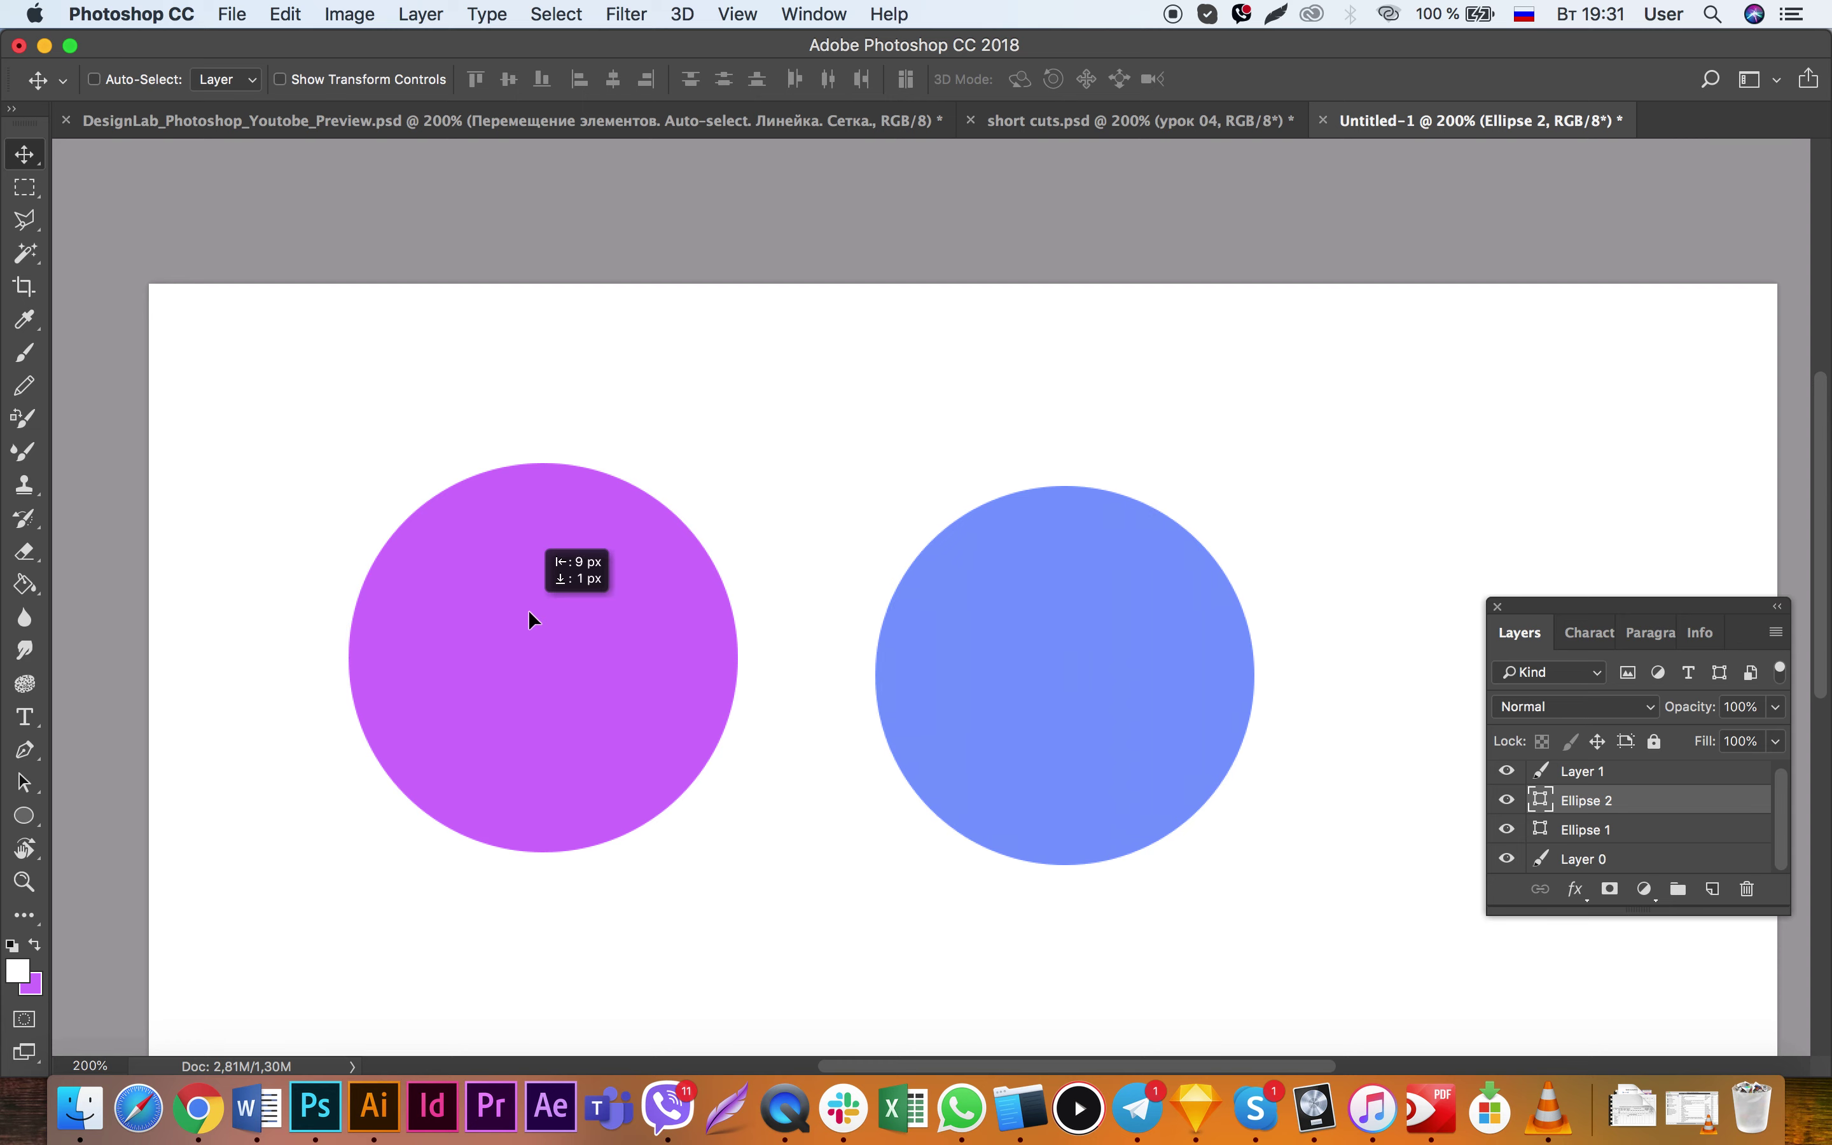
mouse_move(622, 677)
mouse_down()
mouse_move(555, 616)
mouse_move(1069, 651)
mouse_move(1008, 699)
mouse_move(932, 680)
mouse_up()
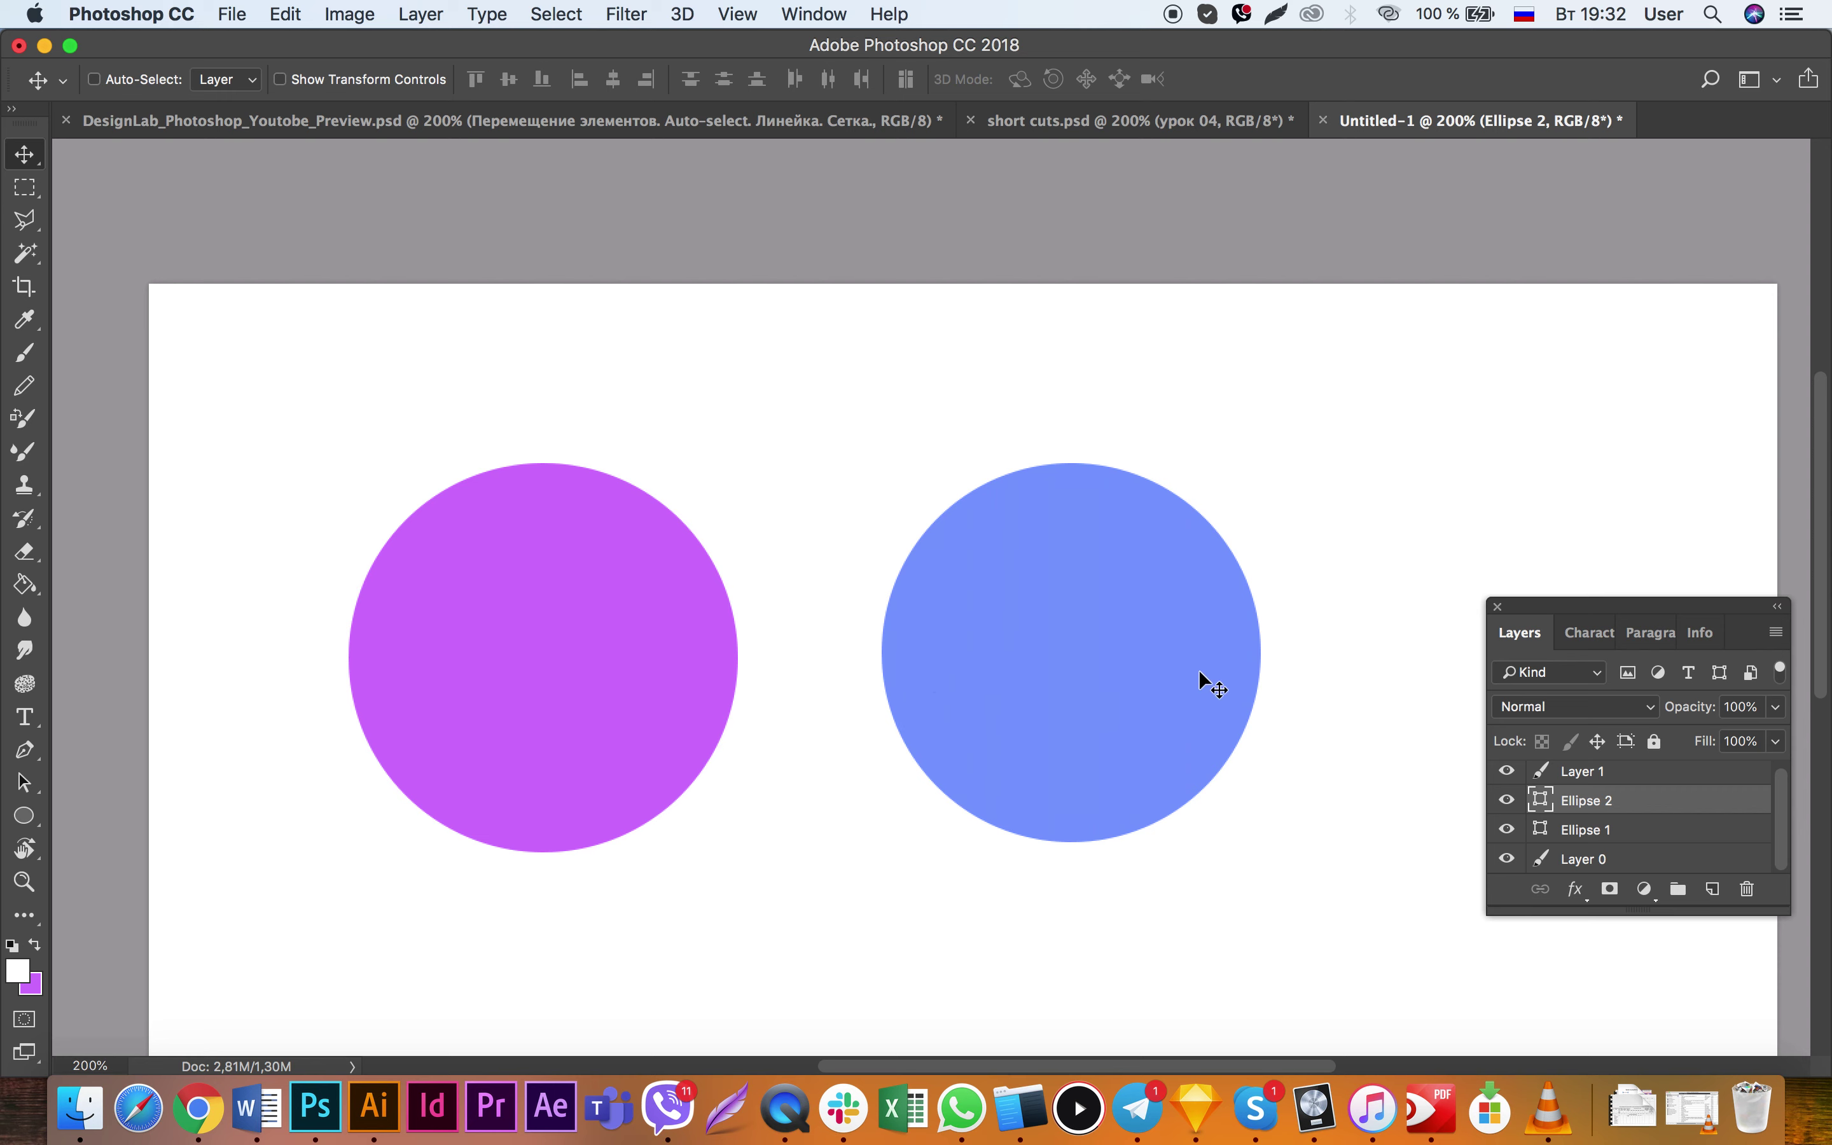
super+click(683, 652)
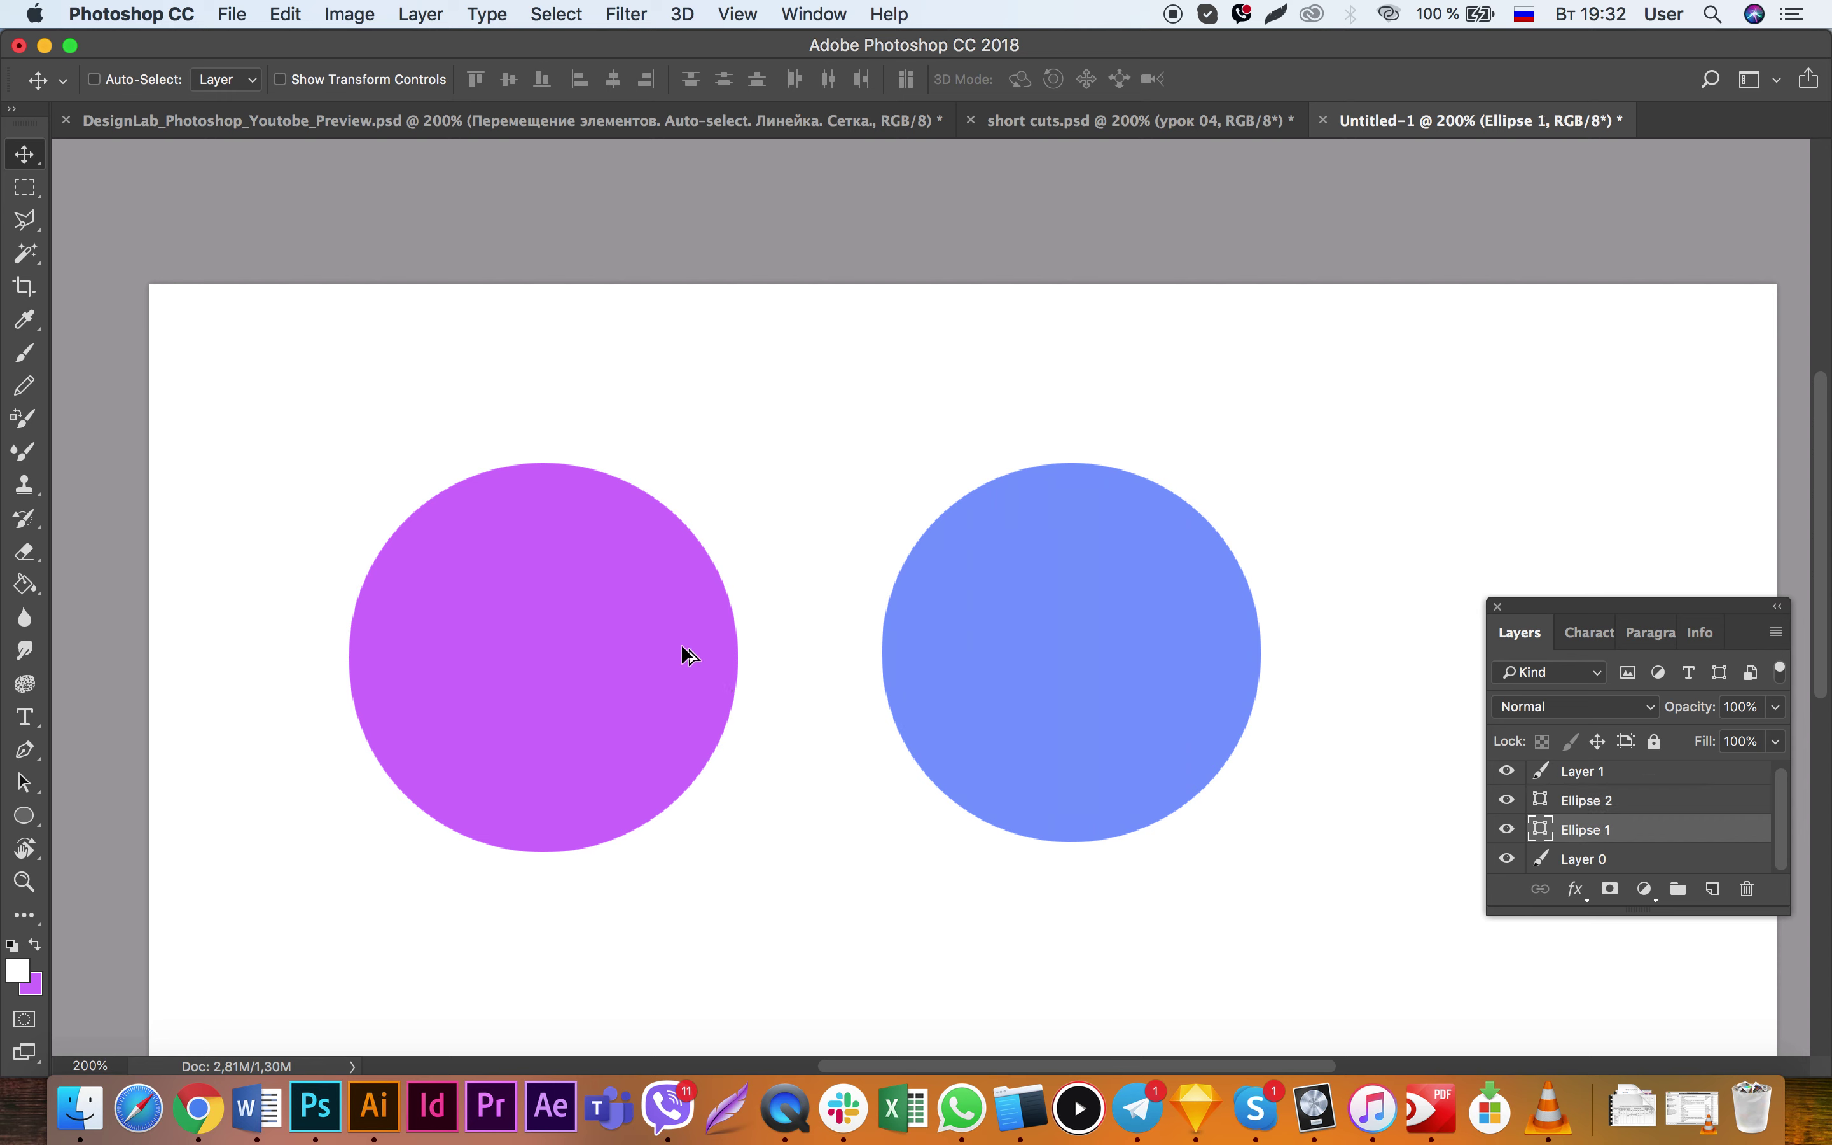
Step: Alt-drag copies of the purple circle across the canvas to start the cloud
drag(701, 613, 994, 442)
scroll(916, 598, down, 5)
scroll(915, 598, right, 3)
mouse_move(587, 318)
mouse_down()
mouse_move(780, 620)
mouse_move(1153, 569)
mouse_move(1026, 654)
mouse_move(624, 500)
mouse_move(837, 692)
mouse_move(1333, 342)
mouse_up()
scroll(1250, 413, up, 4)
scroll(1251, 413, left, 1)
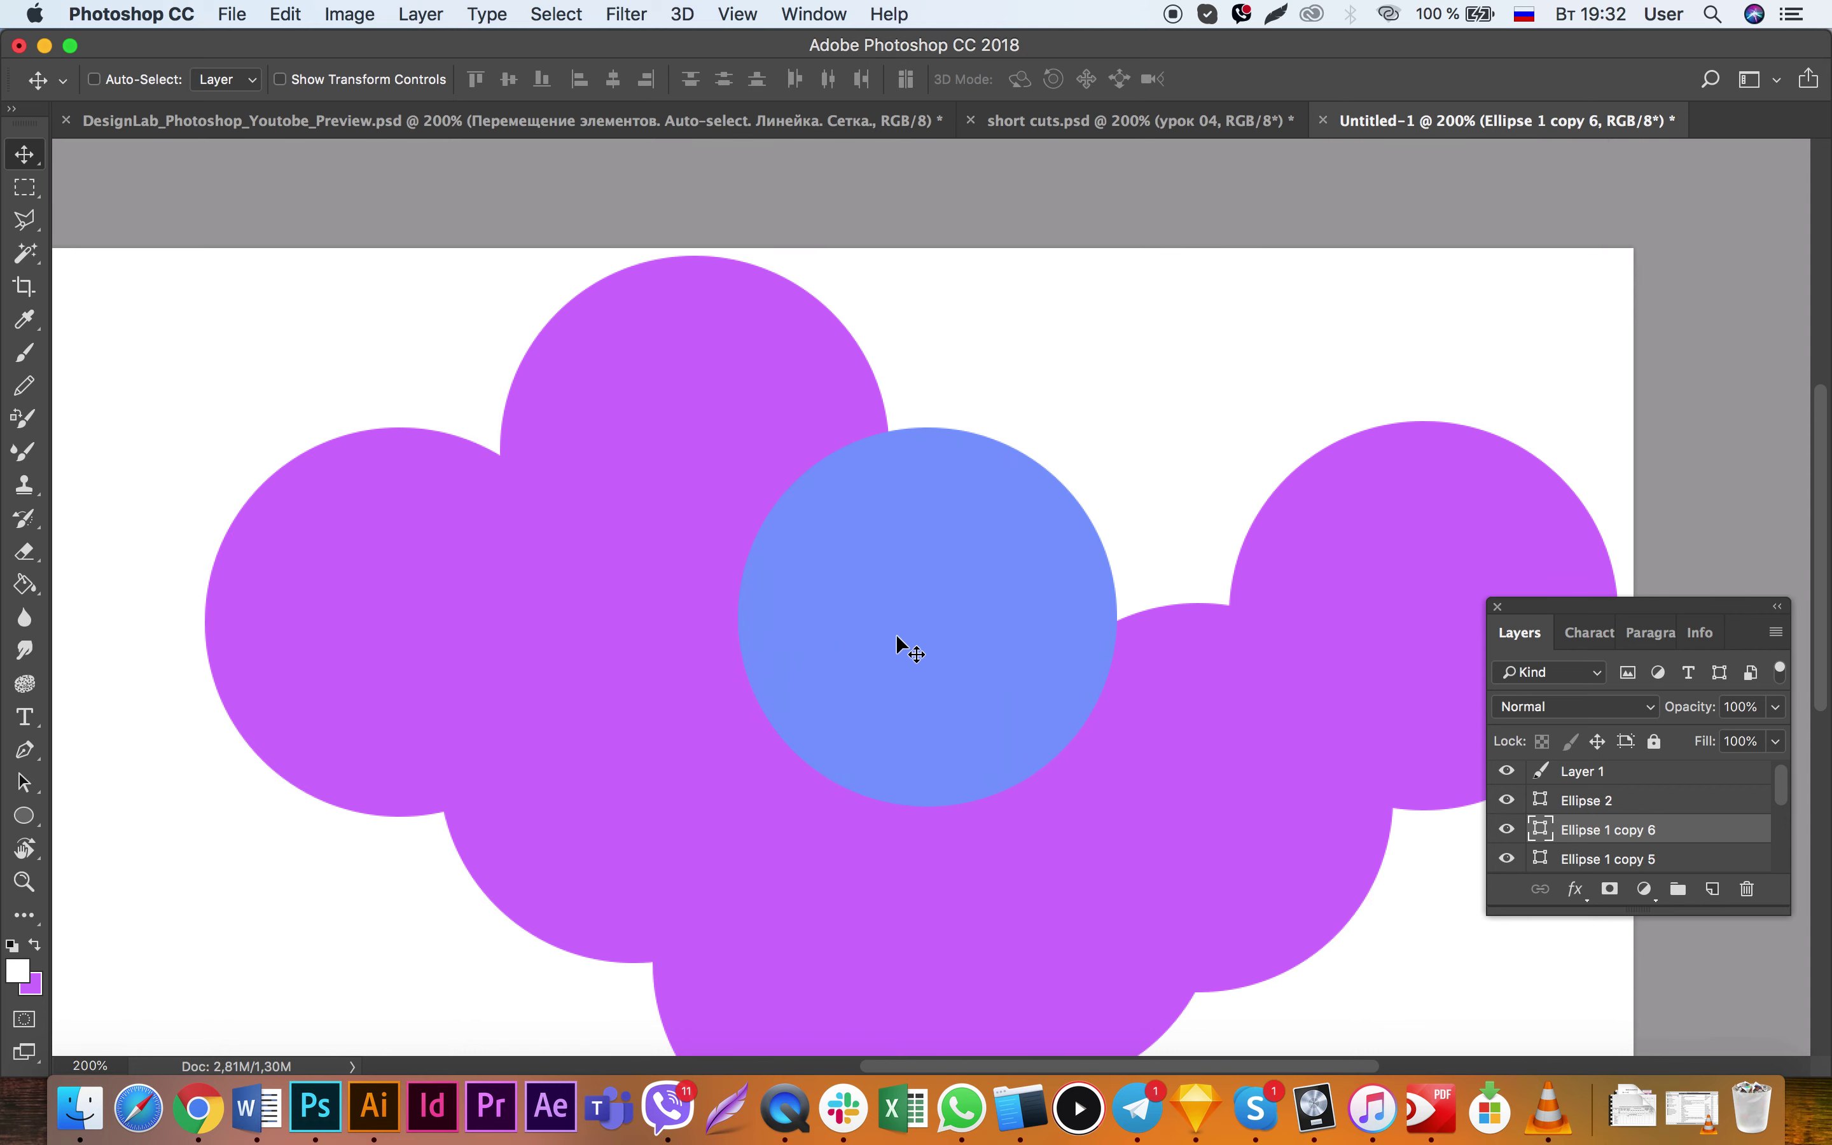
drag(879, 637, 840, 629)
key(ctrl+z)
Step: Add more purple puffs at lower left, up to Ellipse 1 copy 9, then select Ellipse 2
scroll(534, 834, down, 10)
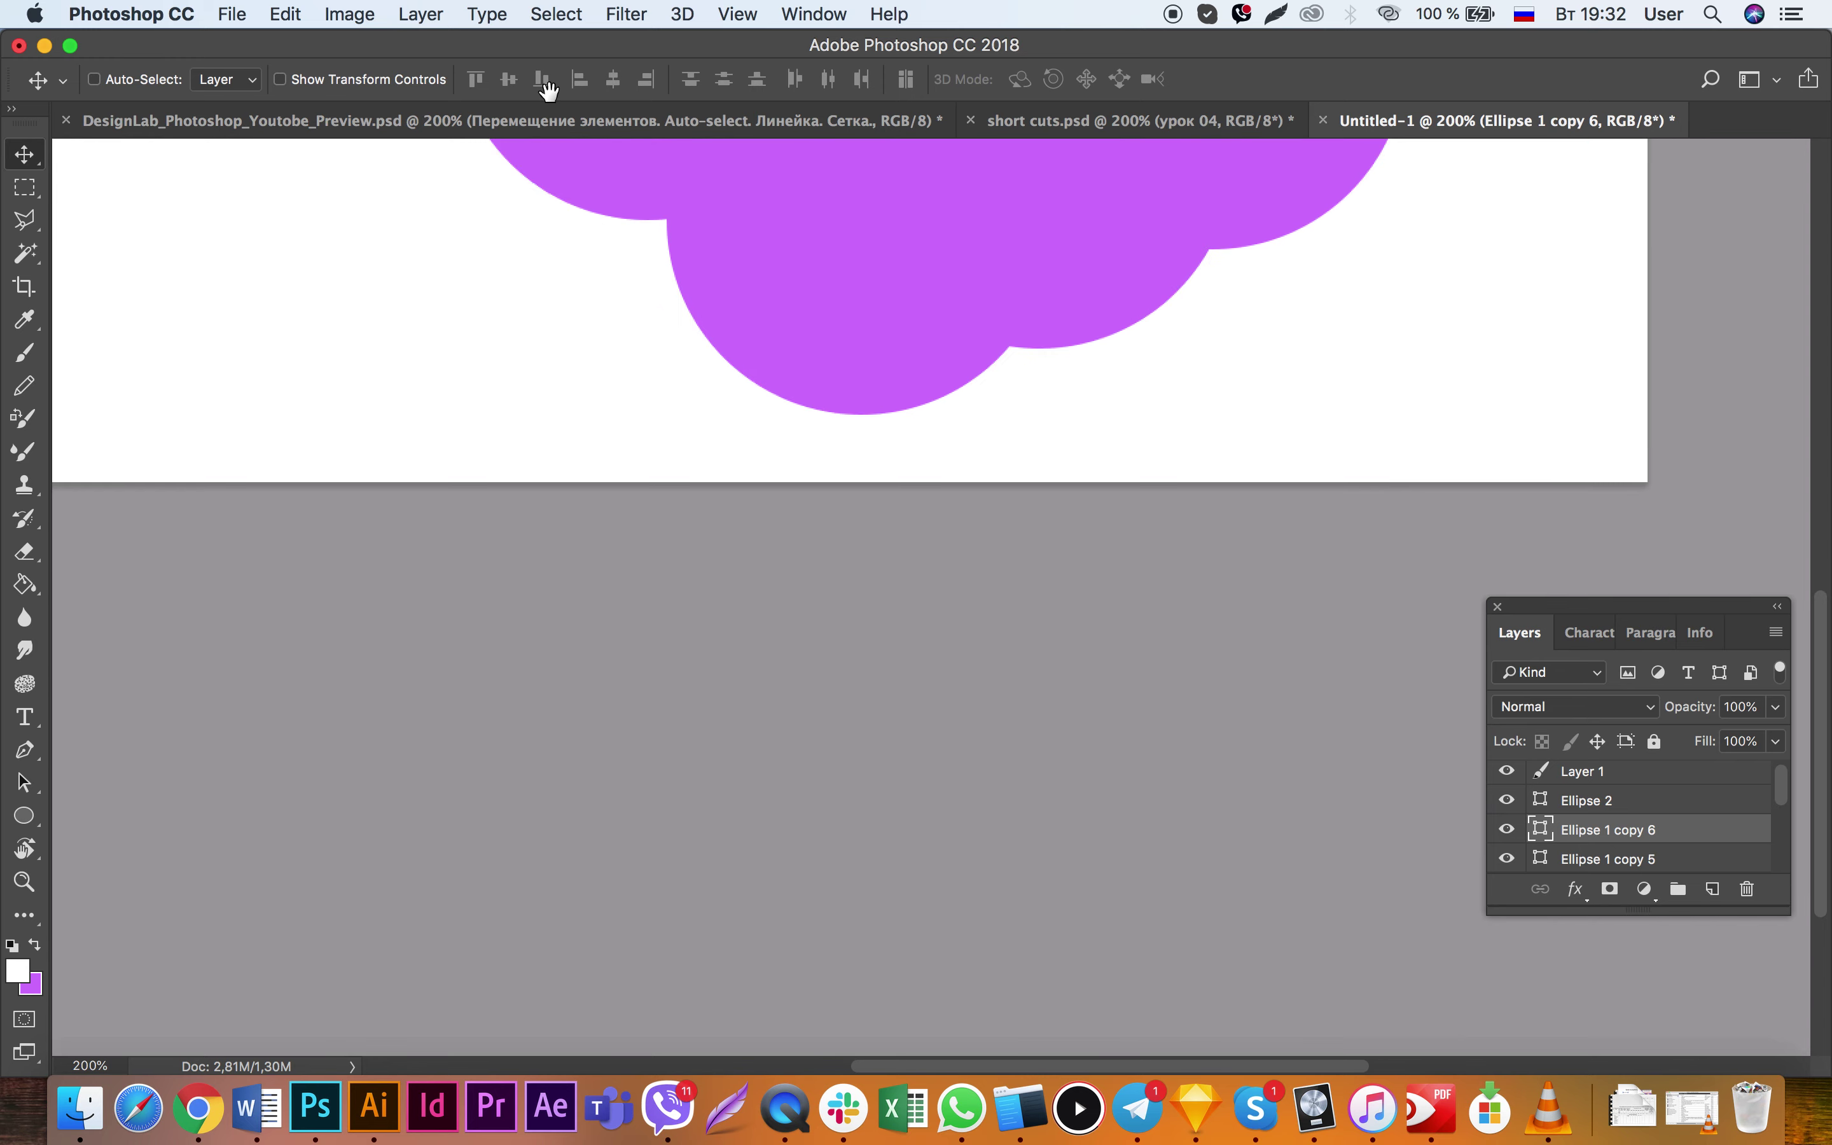
mouse_move(769, 381)
alt+mouse_down()
mouse_move(623, 341)
mouse_move(630, 576)
mouse_move(172, 629)
alt+mouse_up()
scroll(704, 594, left, 10)
drag(704, 594, 820, 643)
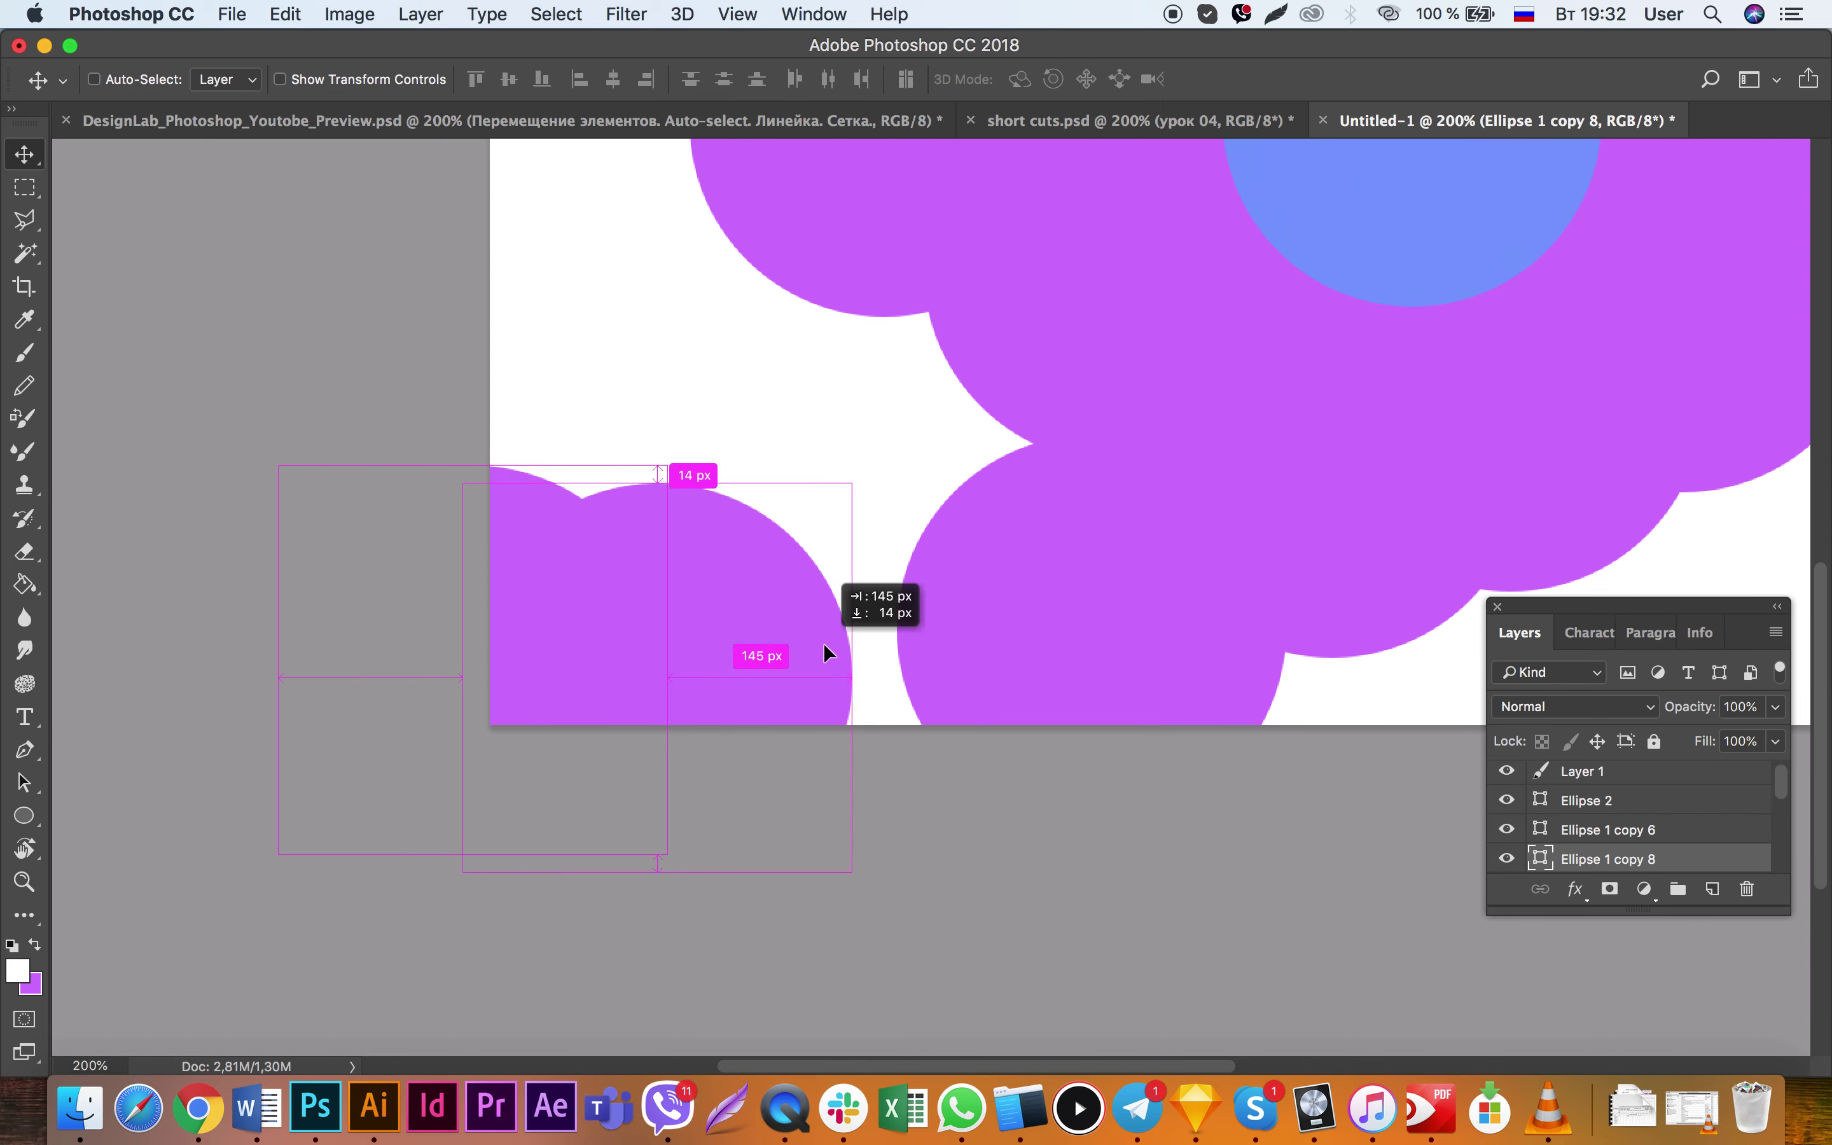
scroll(728, 695, right, 10)
scroll(728, 695, up, 5)
super+click(1015, 420)
key(super+t)
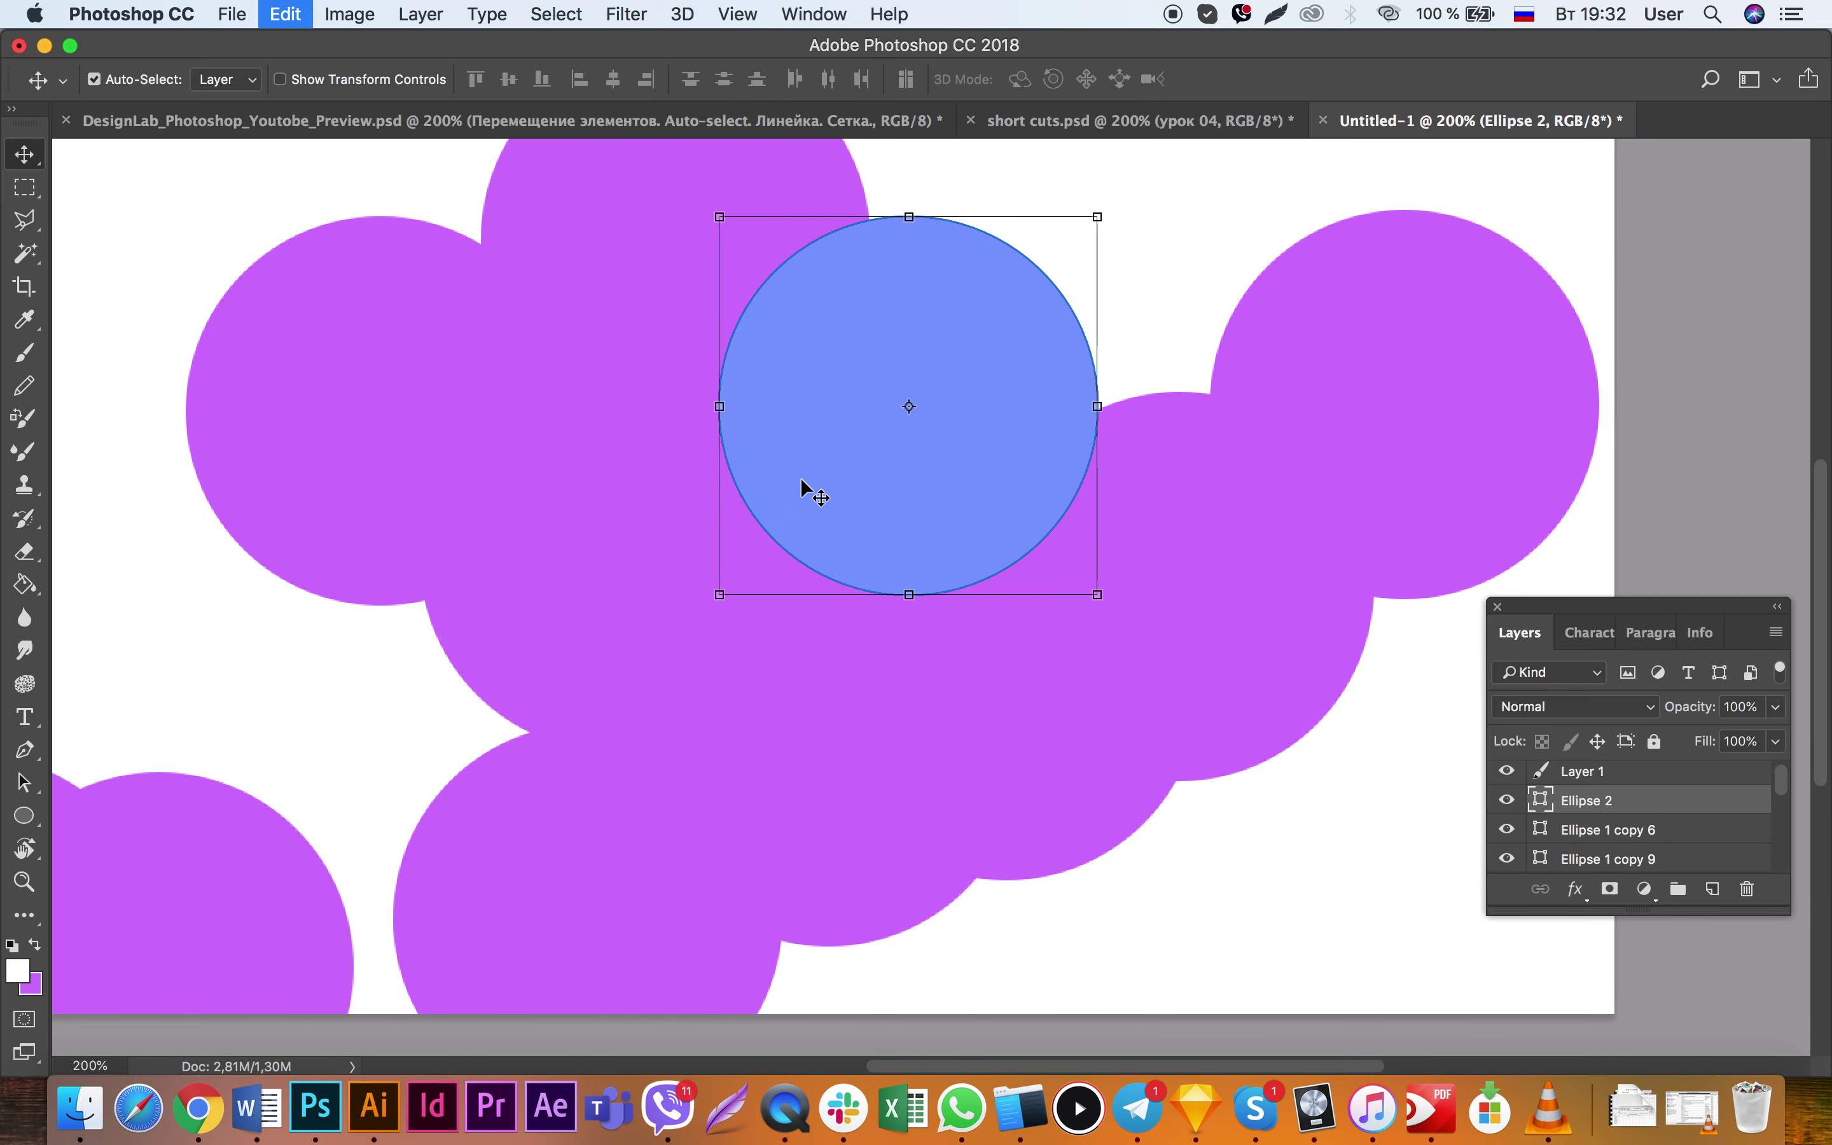
Step: Shrink the blue circle to a small dot and place it above the cloud's upper right
alt+shift+drag(1097, 220, 927, 389)
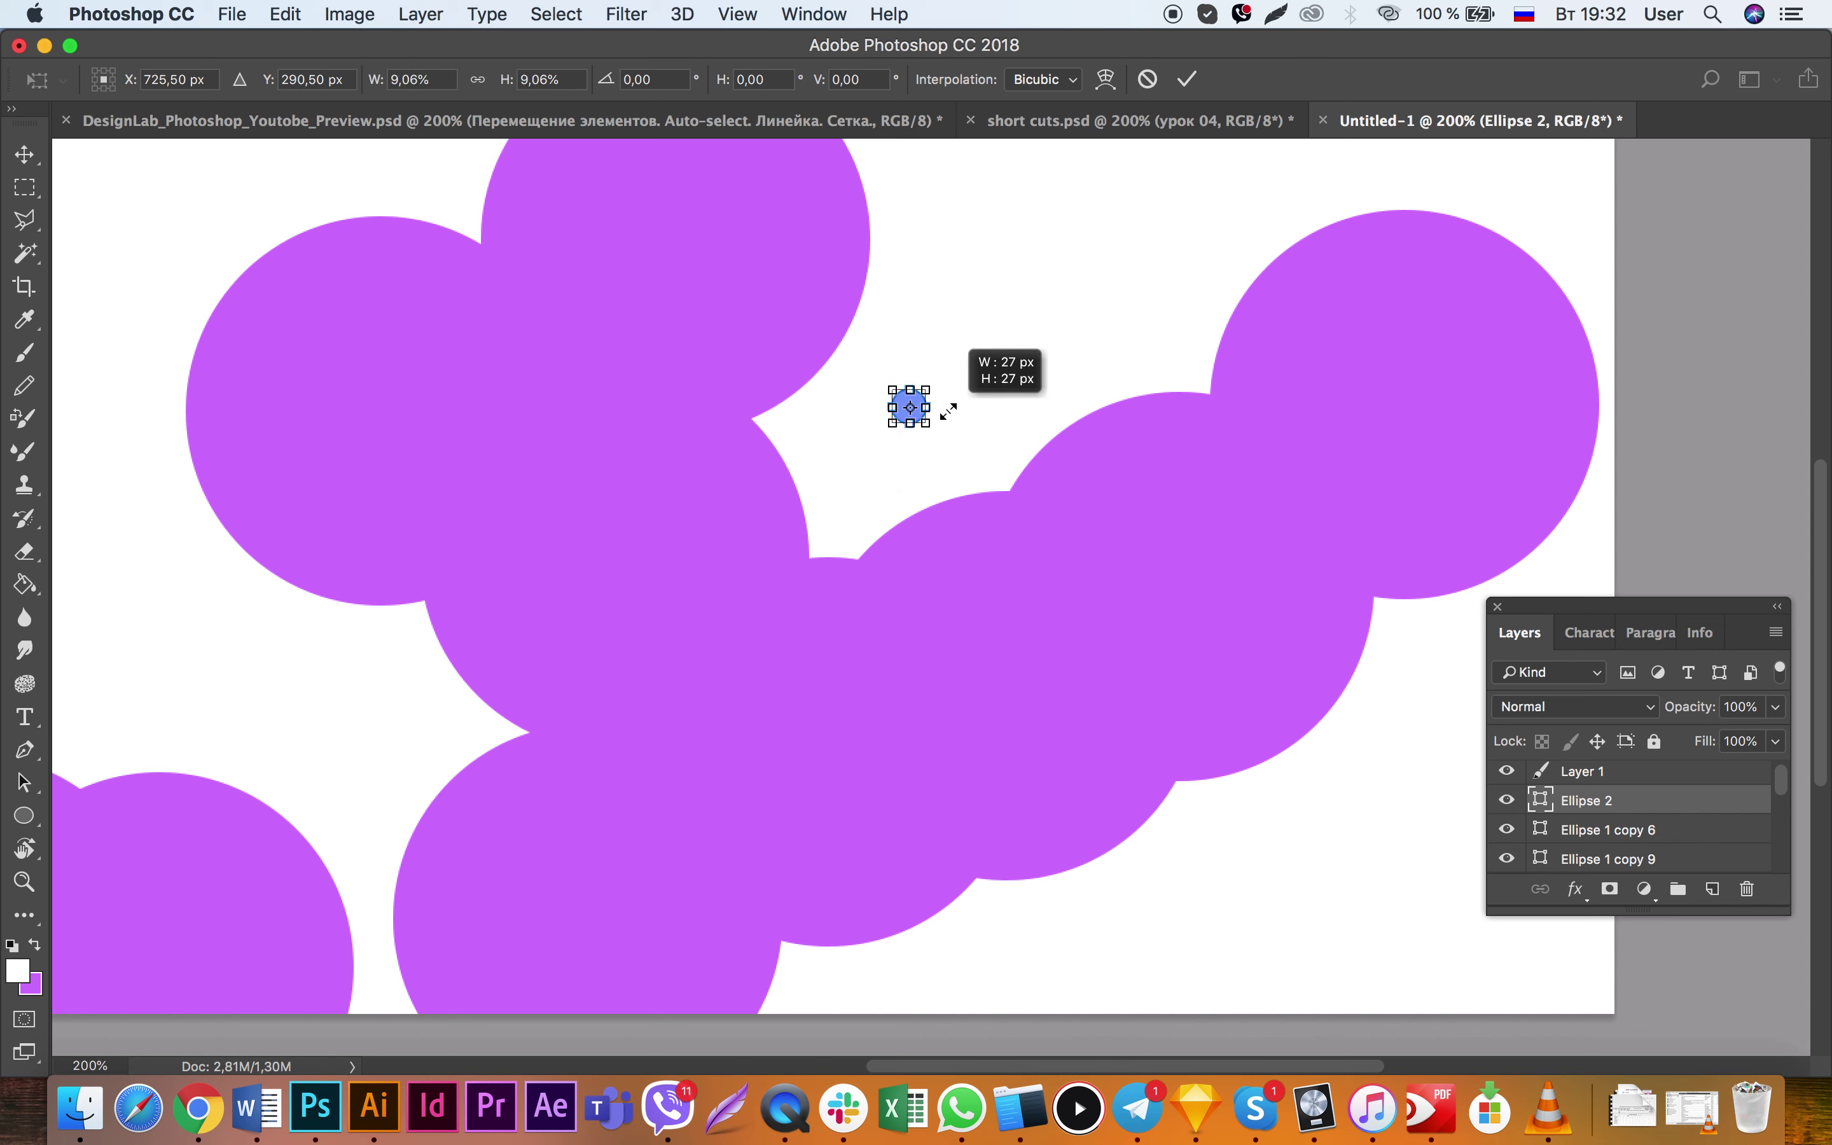
key(Return)
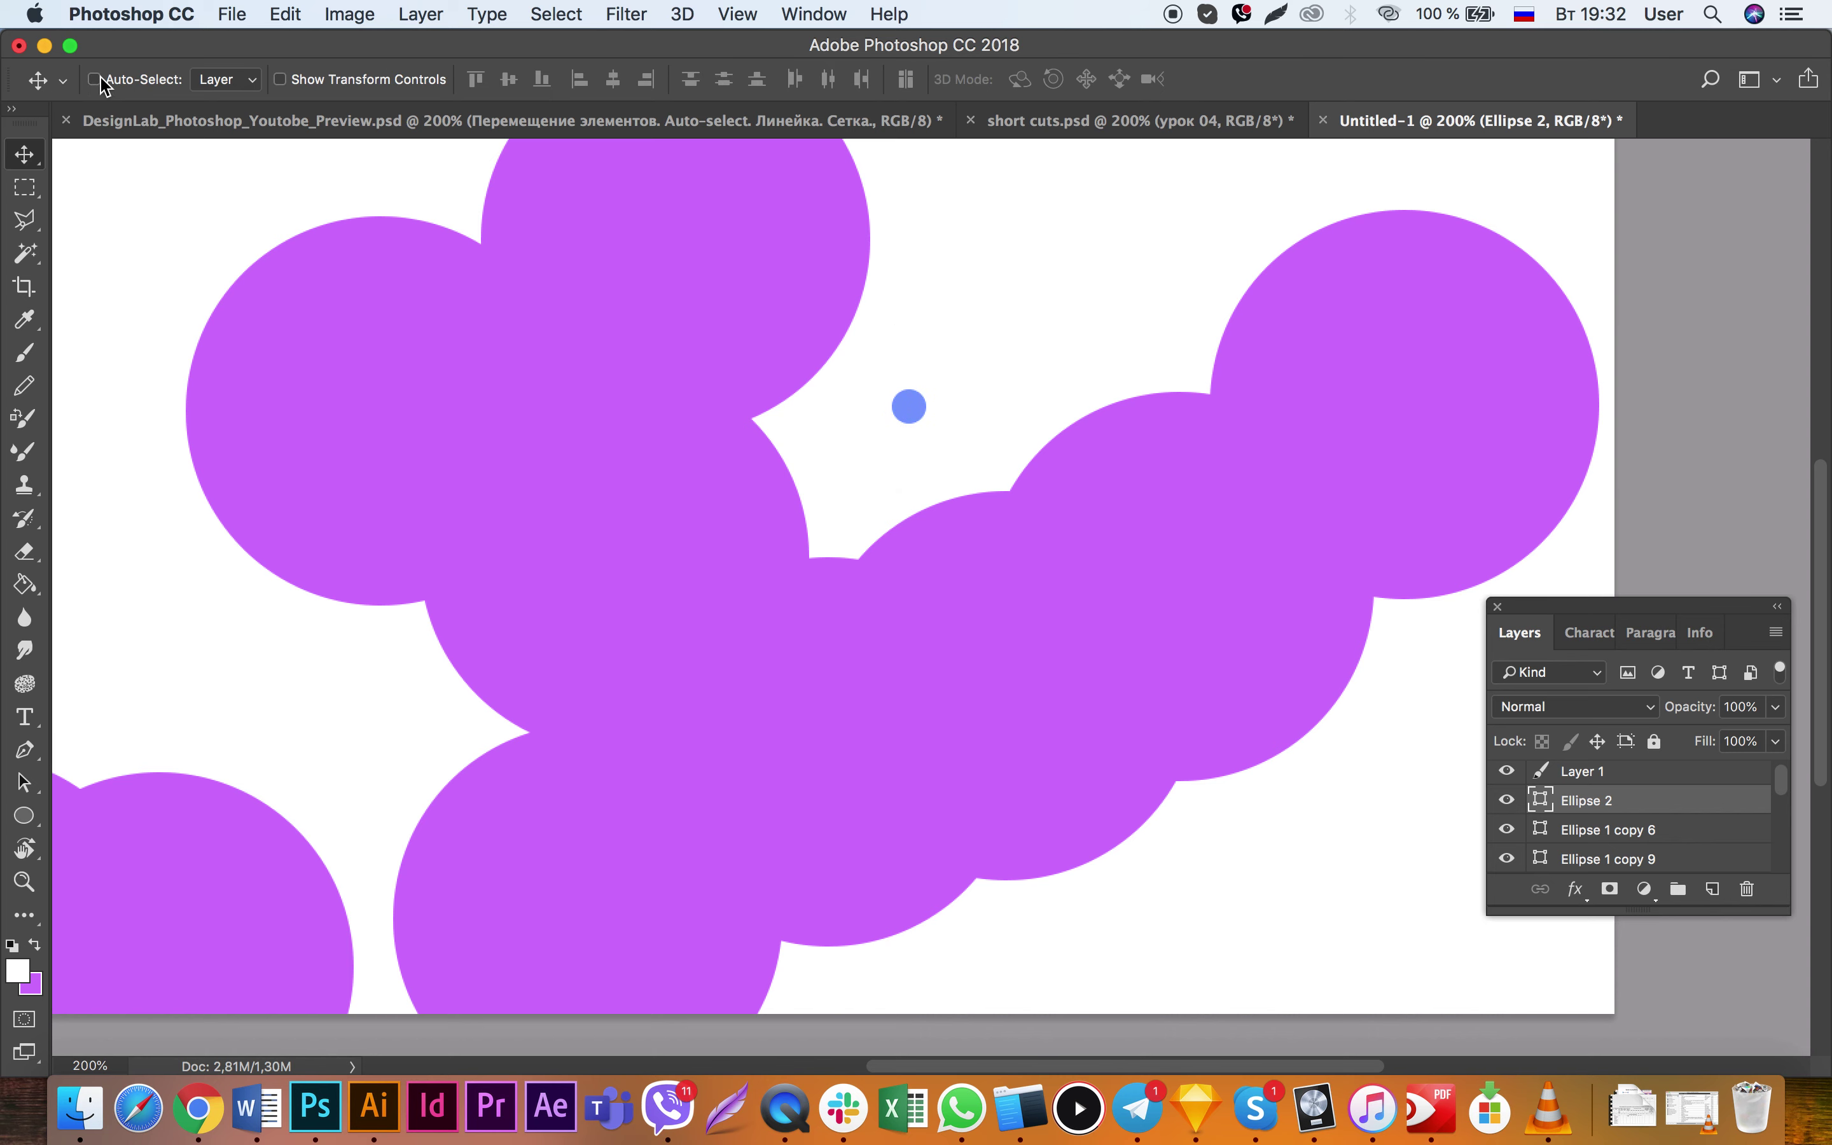
drag(914, 415, 1127, 335)
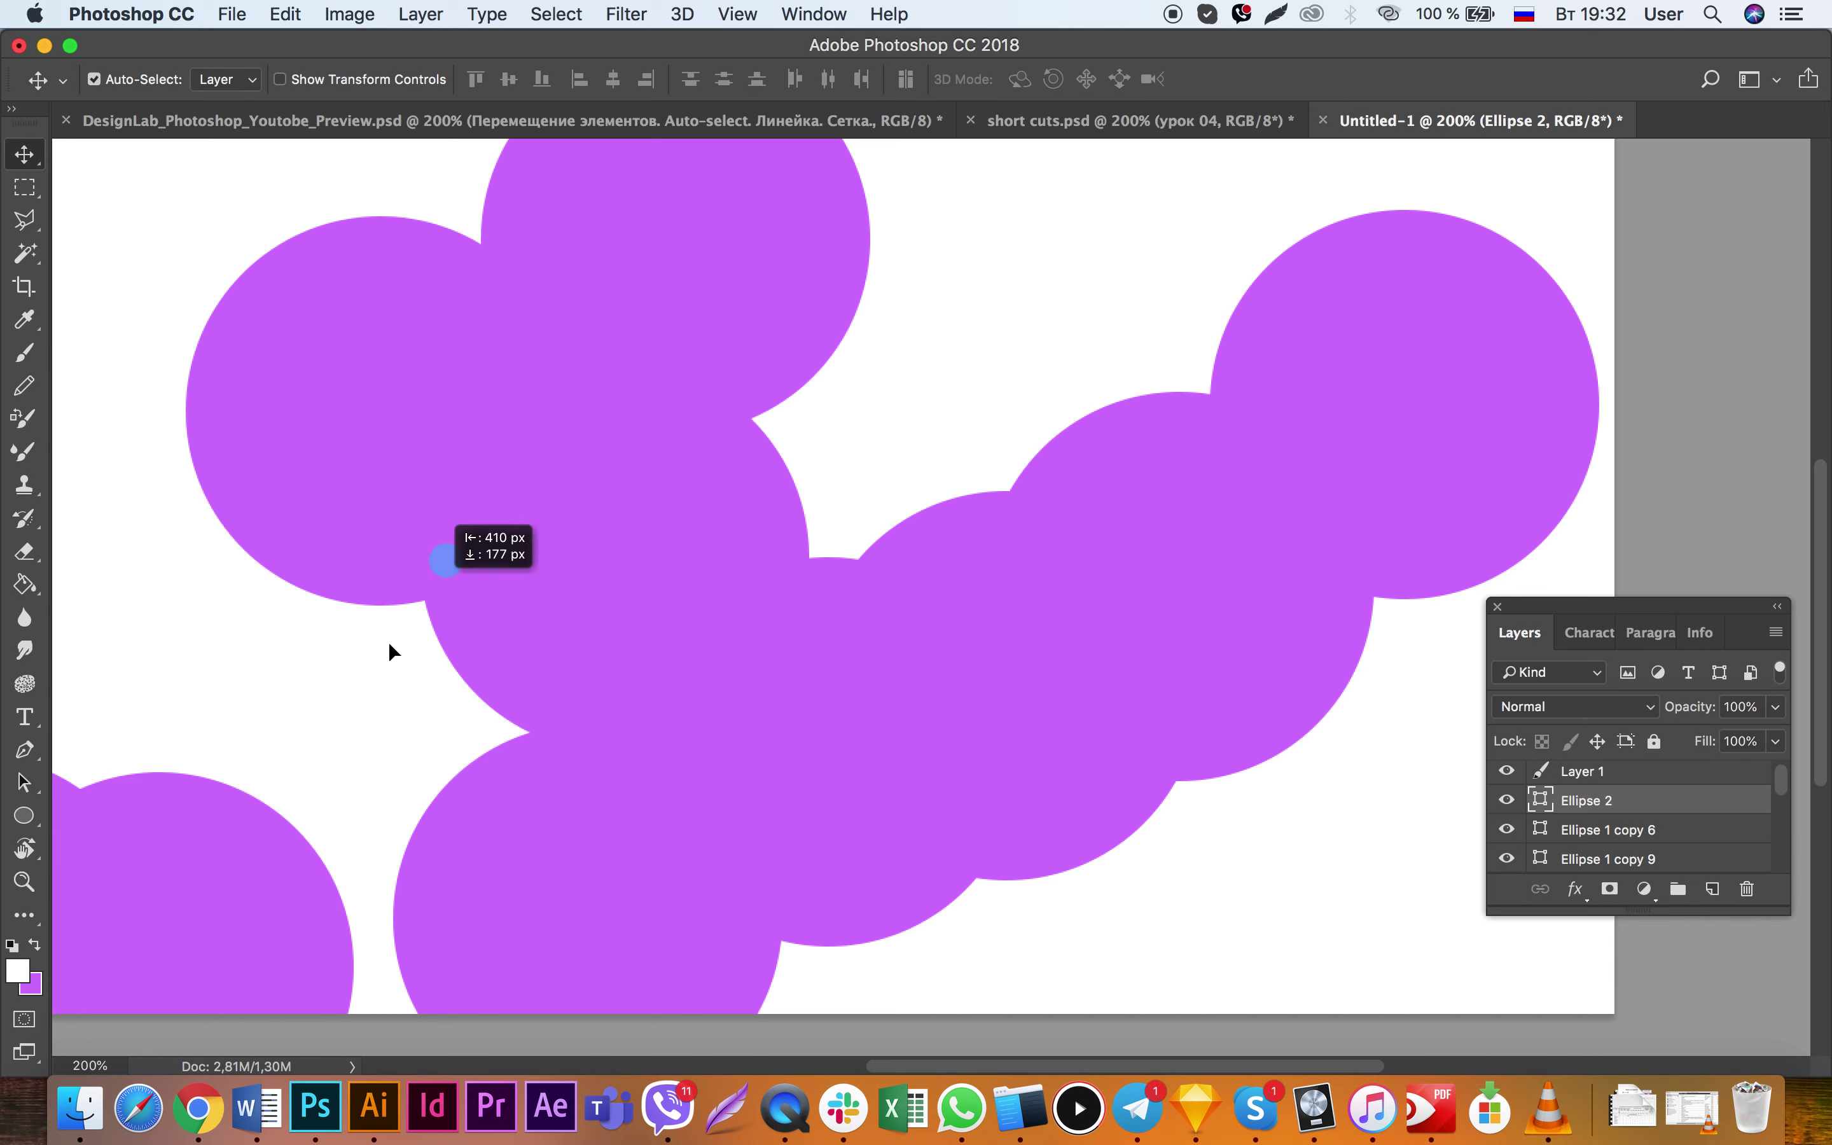
Step: Crop to extend the canvas downward with empty space
key(c)
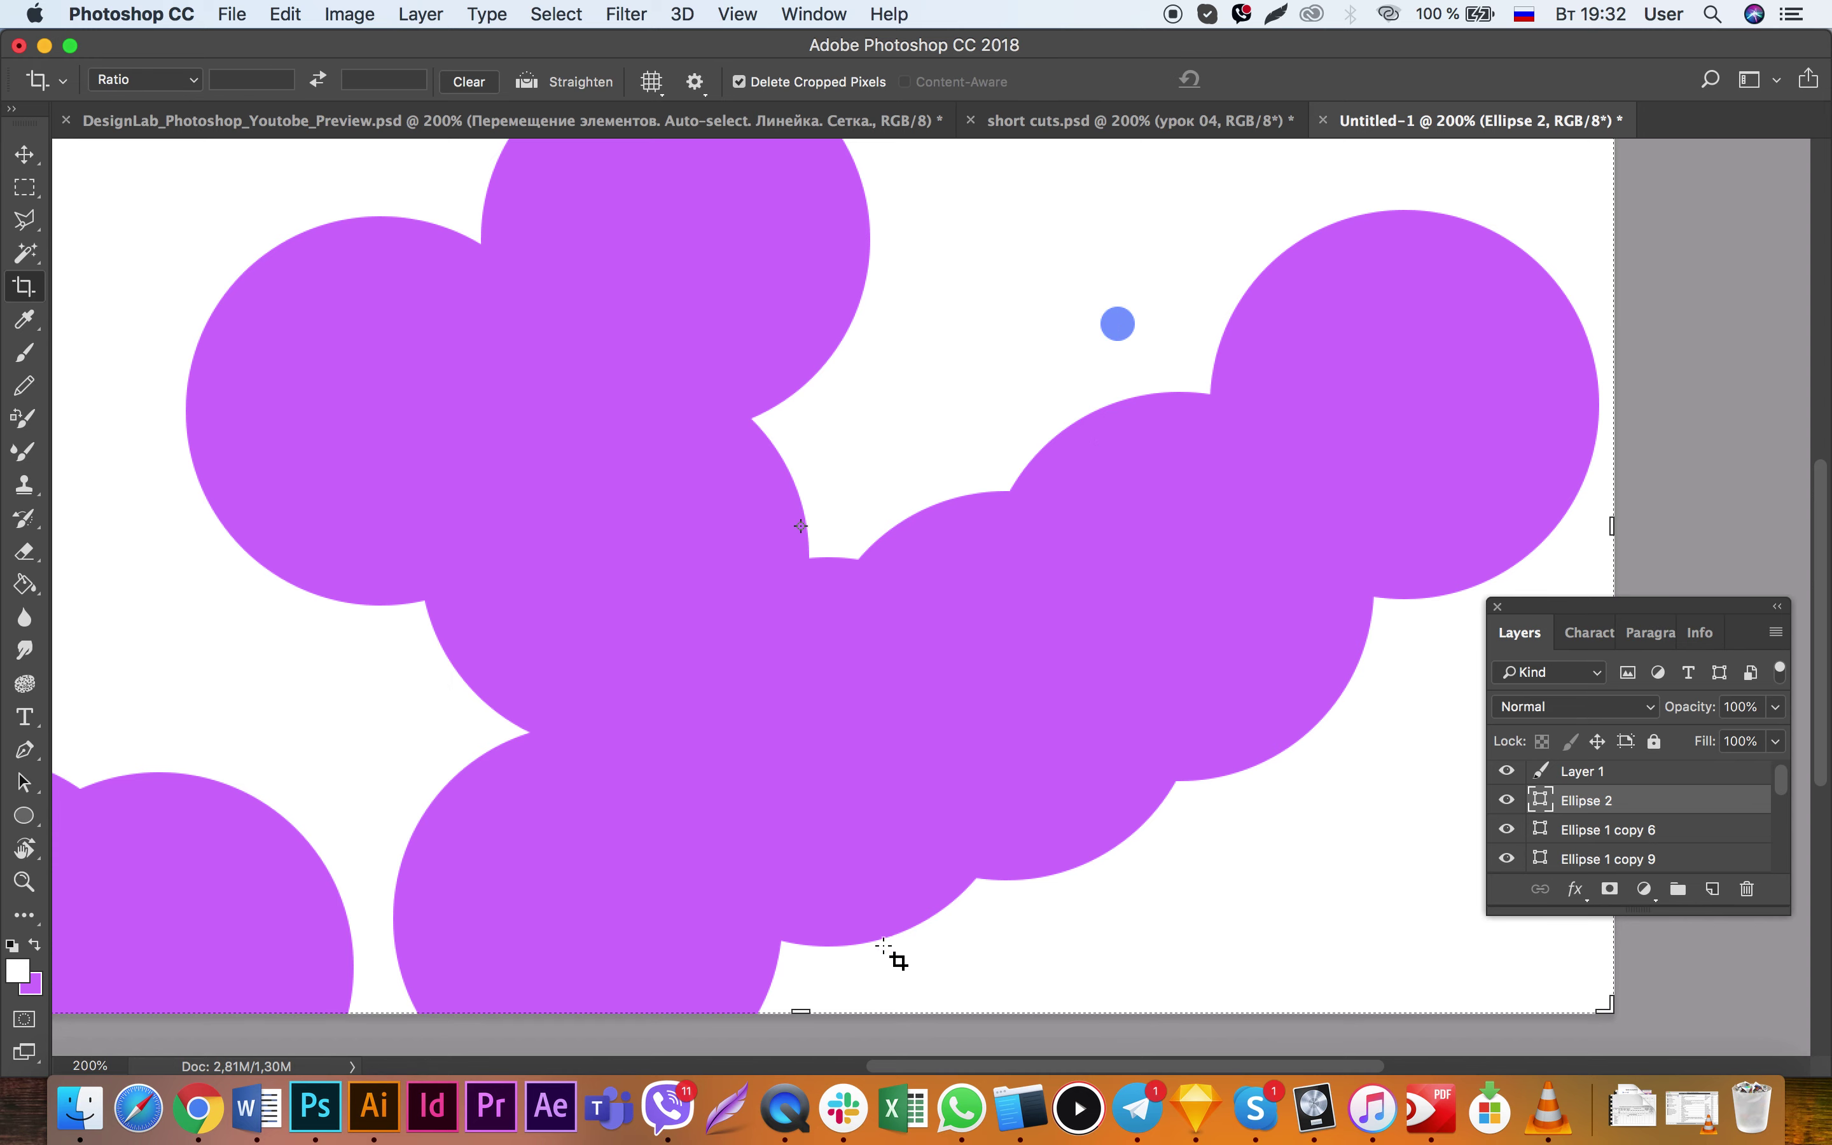
scroll(896, 961, down, 1)
scroll(867, 307, down, 8)
drag(794, 402, 826, 989)
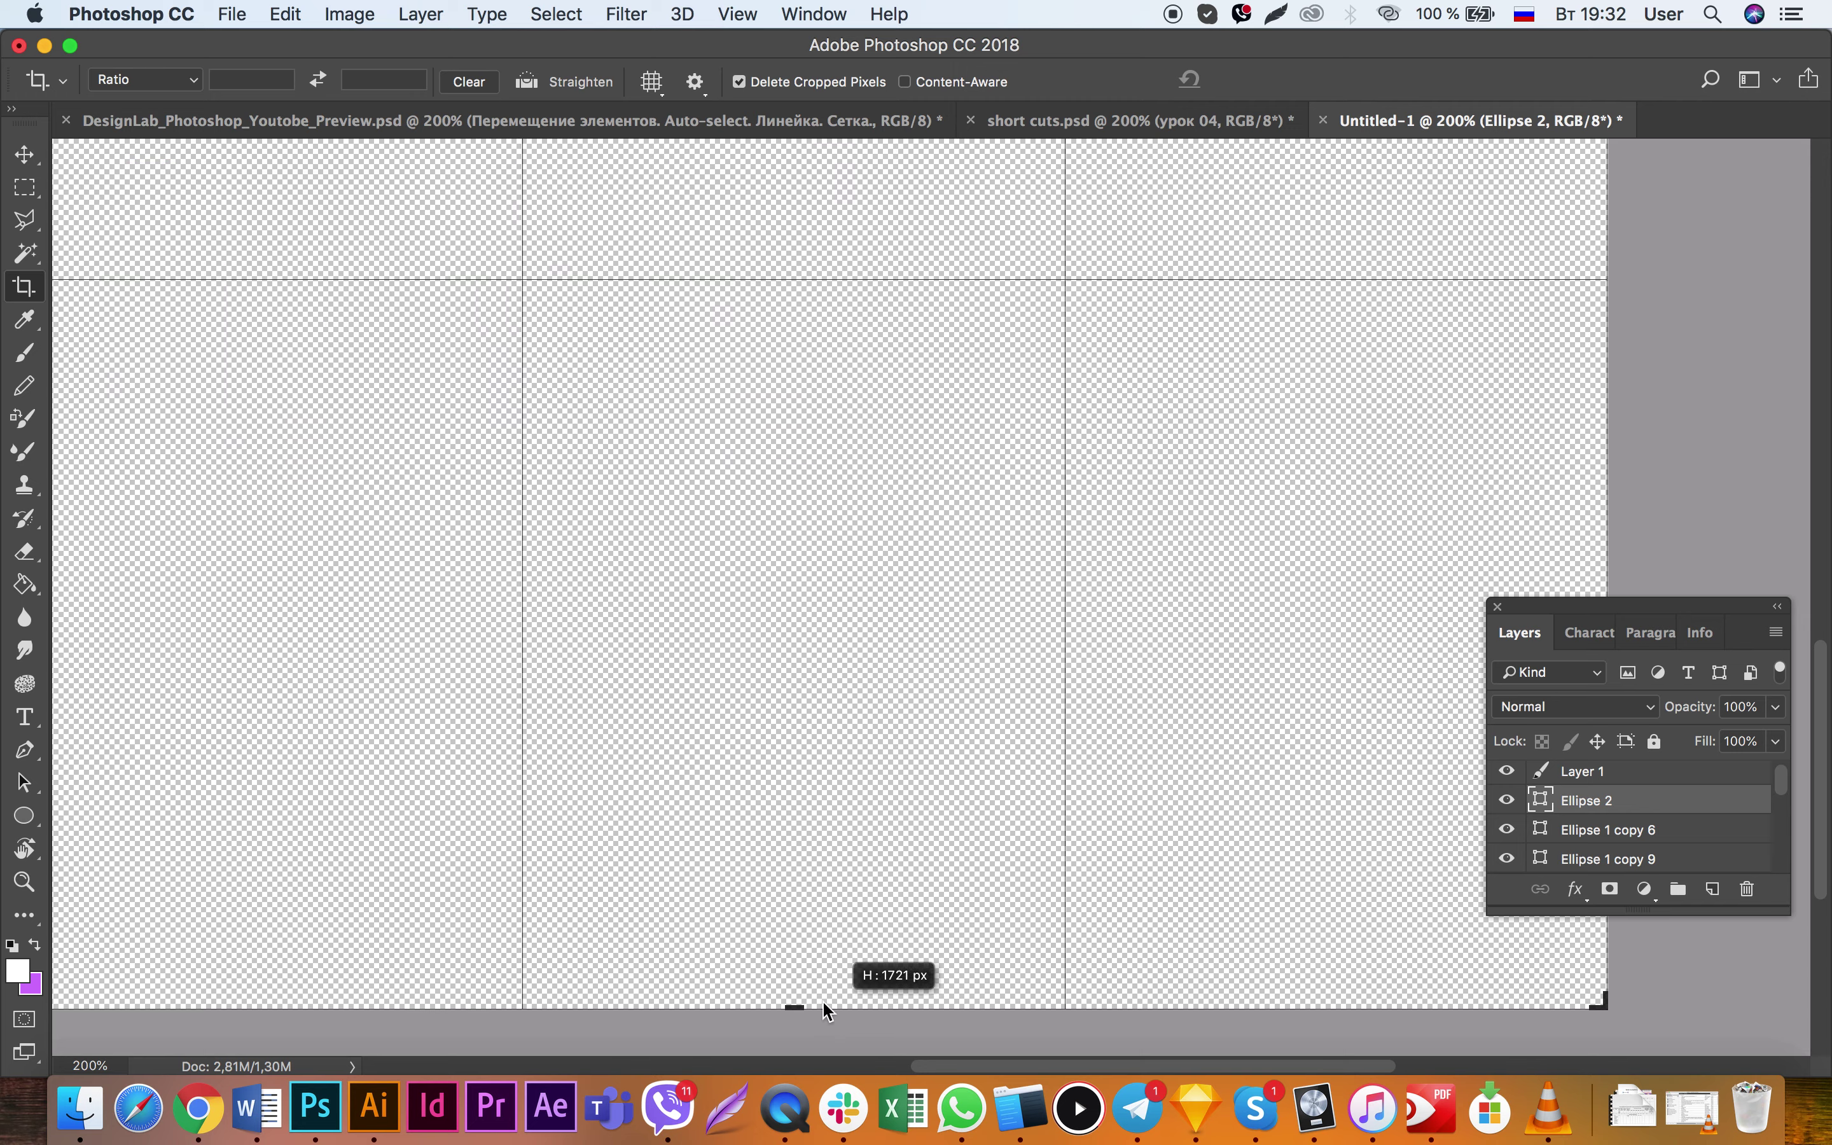
key(Return)
Step: Switch to the Move tool and enable Auto-Select so canvas clicks pick layers
key(v)
scroll(812, 421, up, 5)
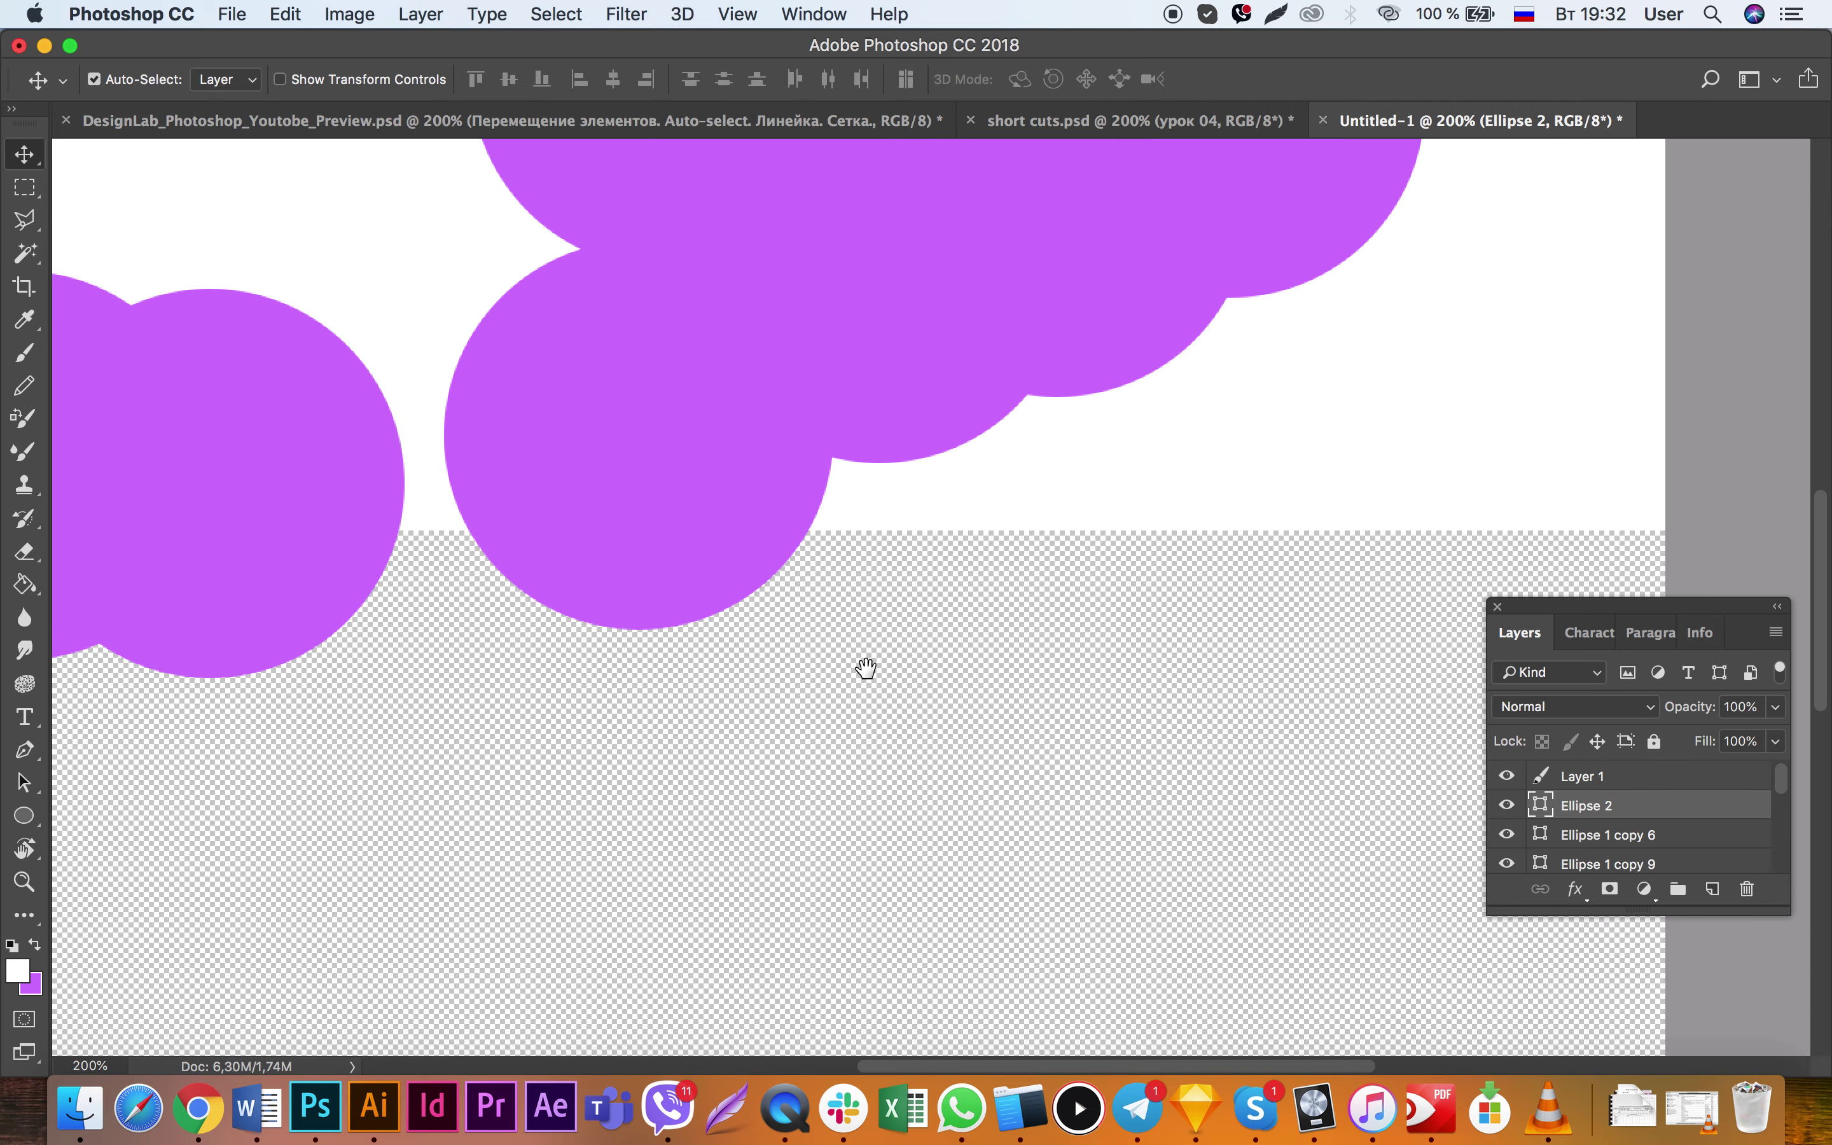
drag(703, 511, 923, 922)
scroll(940, 413, down, 8)
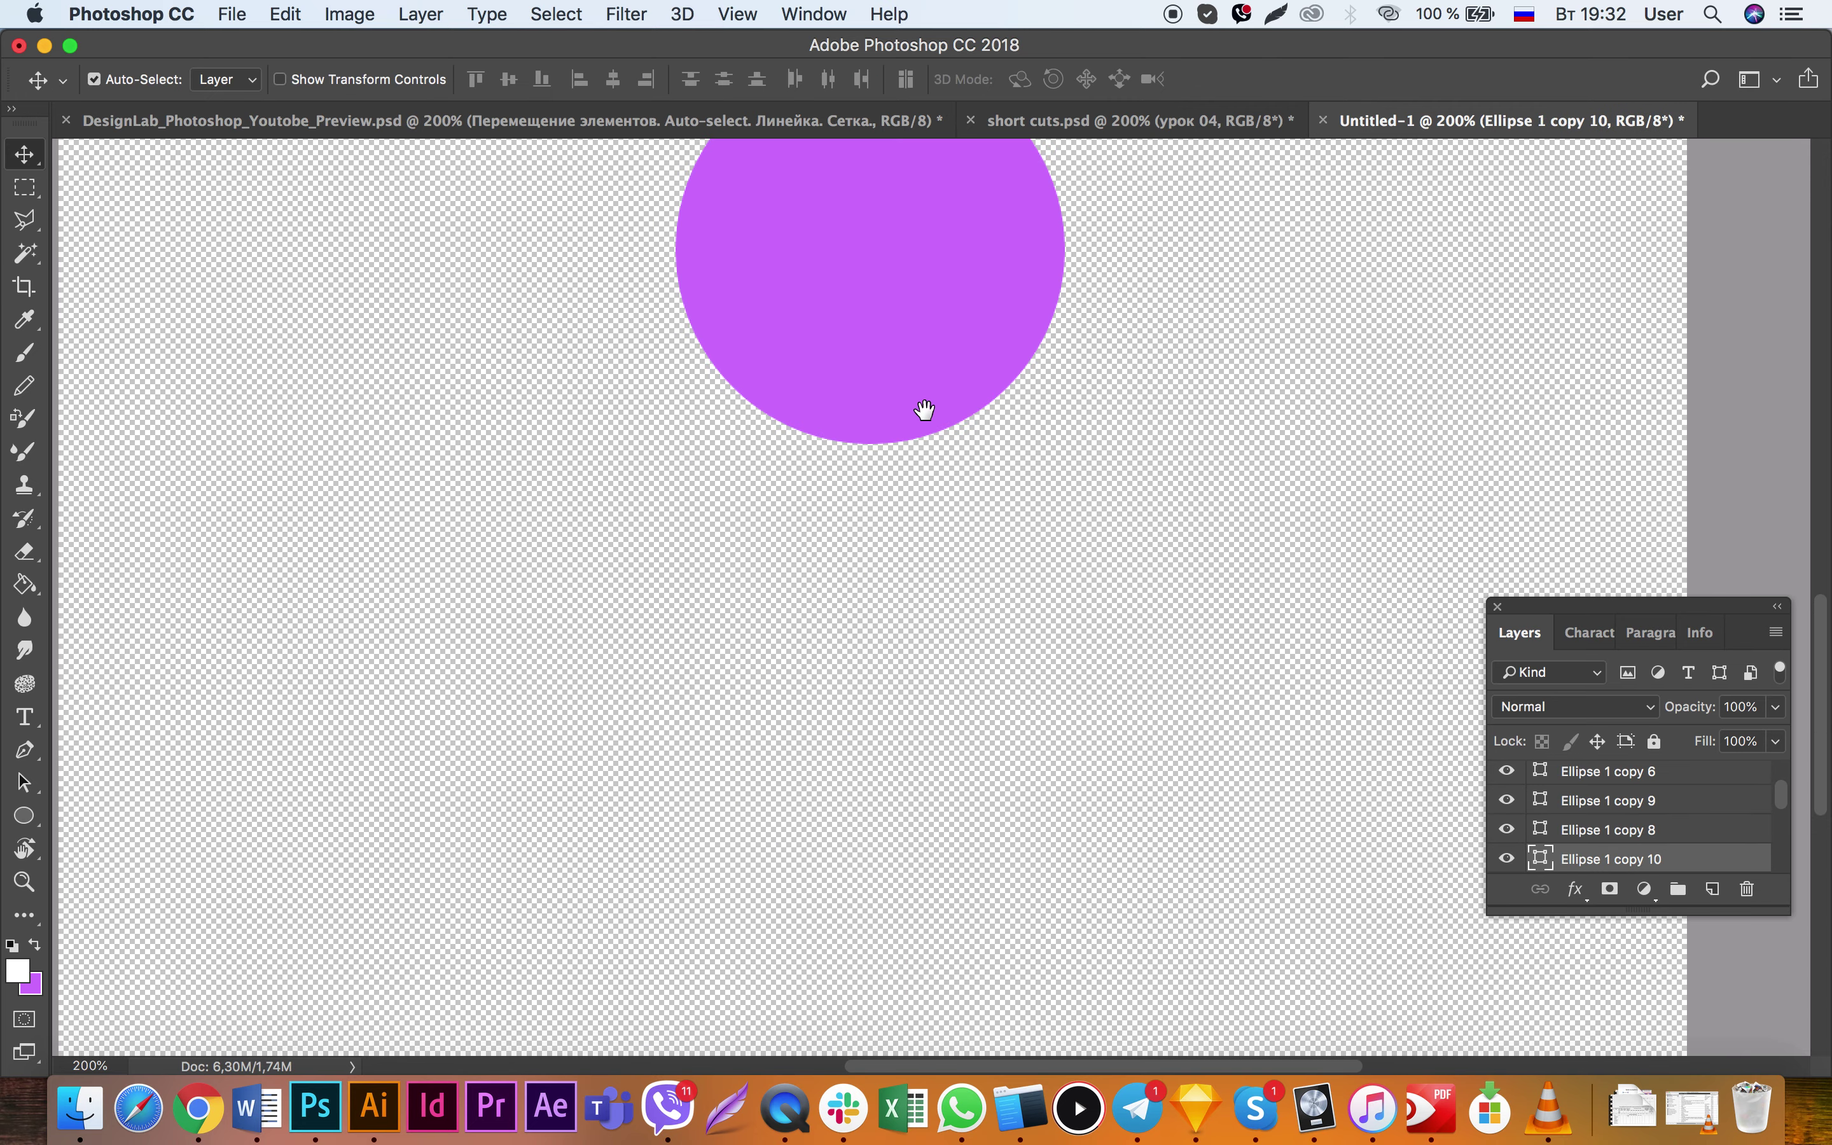
scroll(924, 409, down, 2)
scroll(1042, 397, down, 10)
scroll(904, 584, up, 2)
scroll(769, 552, up, 5)
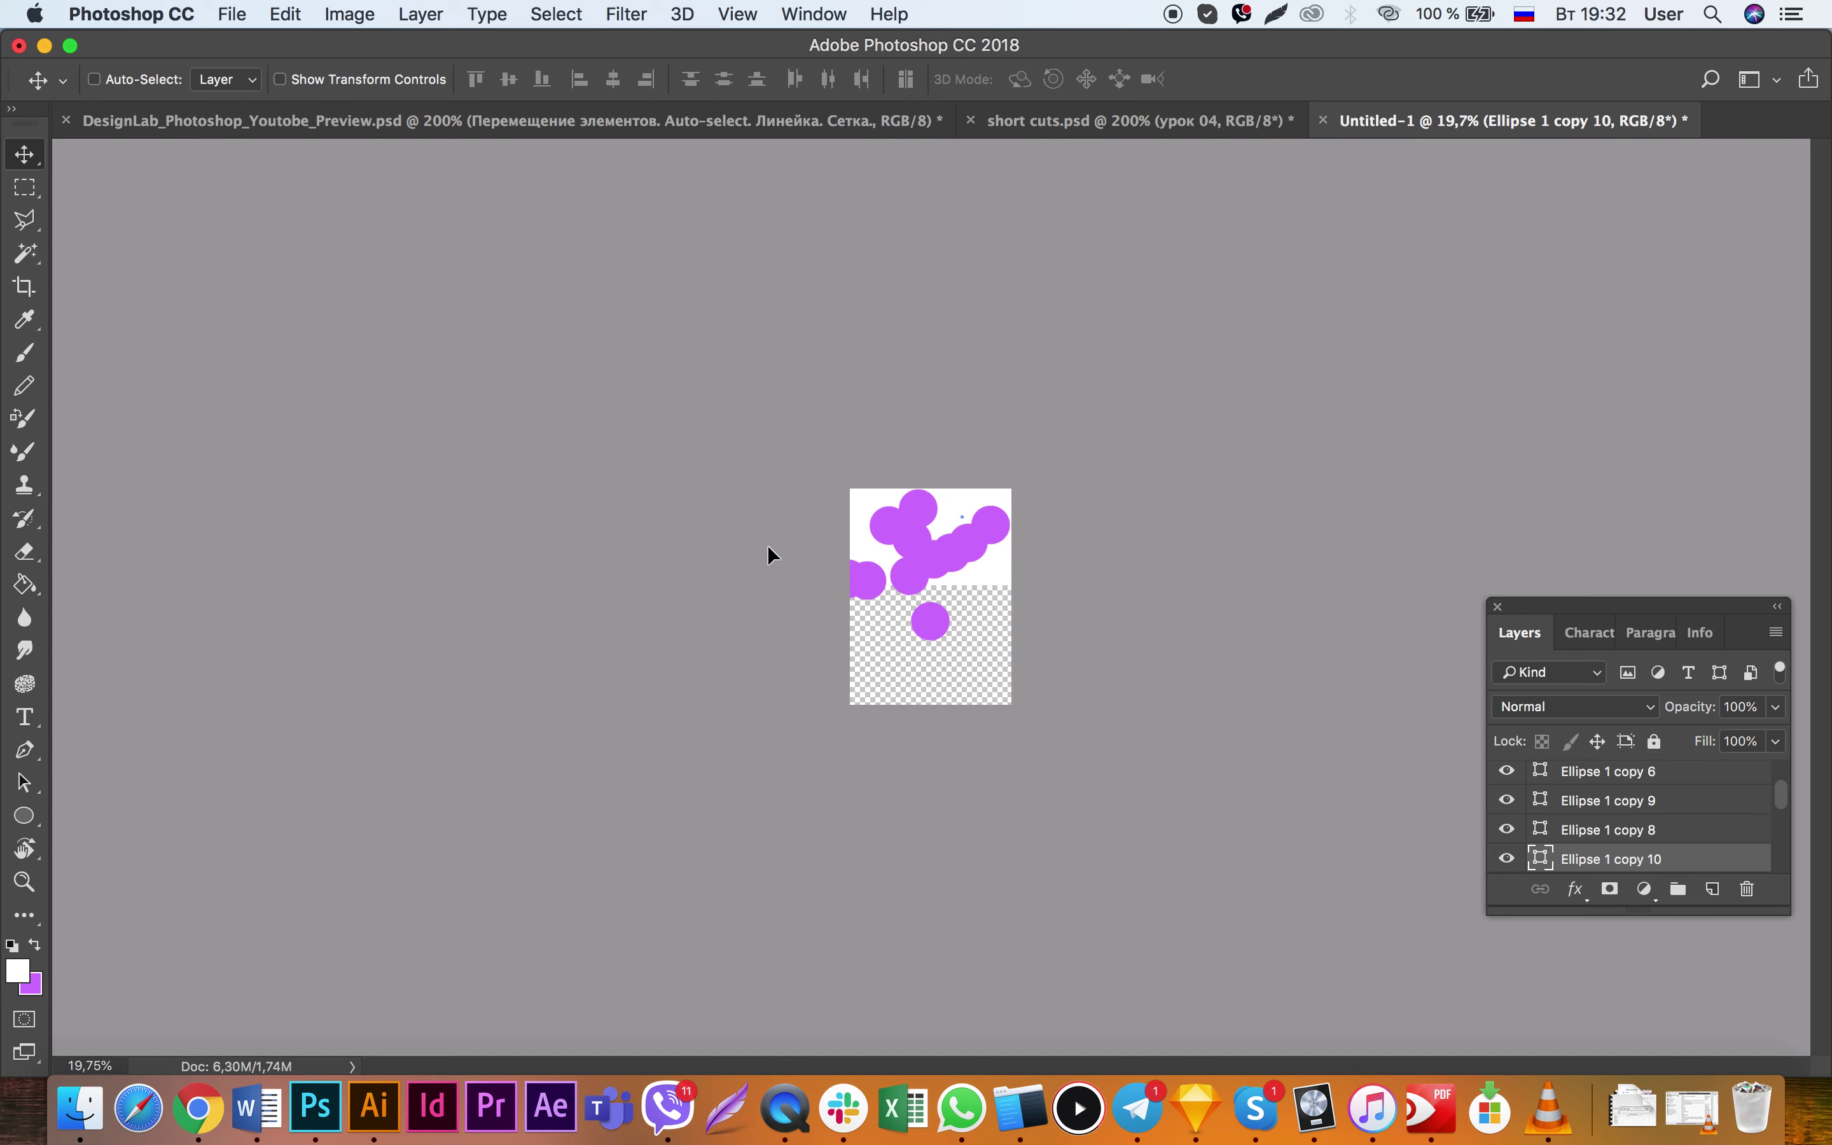
click(120, 80)
Step: Alt-drag several selected cloud circles about 670 px lower to form a second cloud
drag(752, 631, 1027, 551)
drag(927, 621, 931, 651)
scroll(937, 627, up, 2)
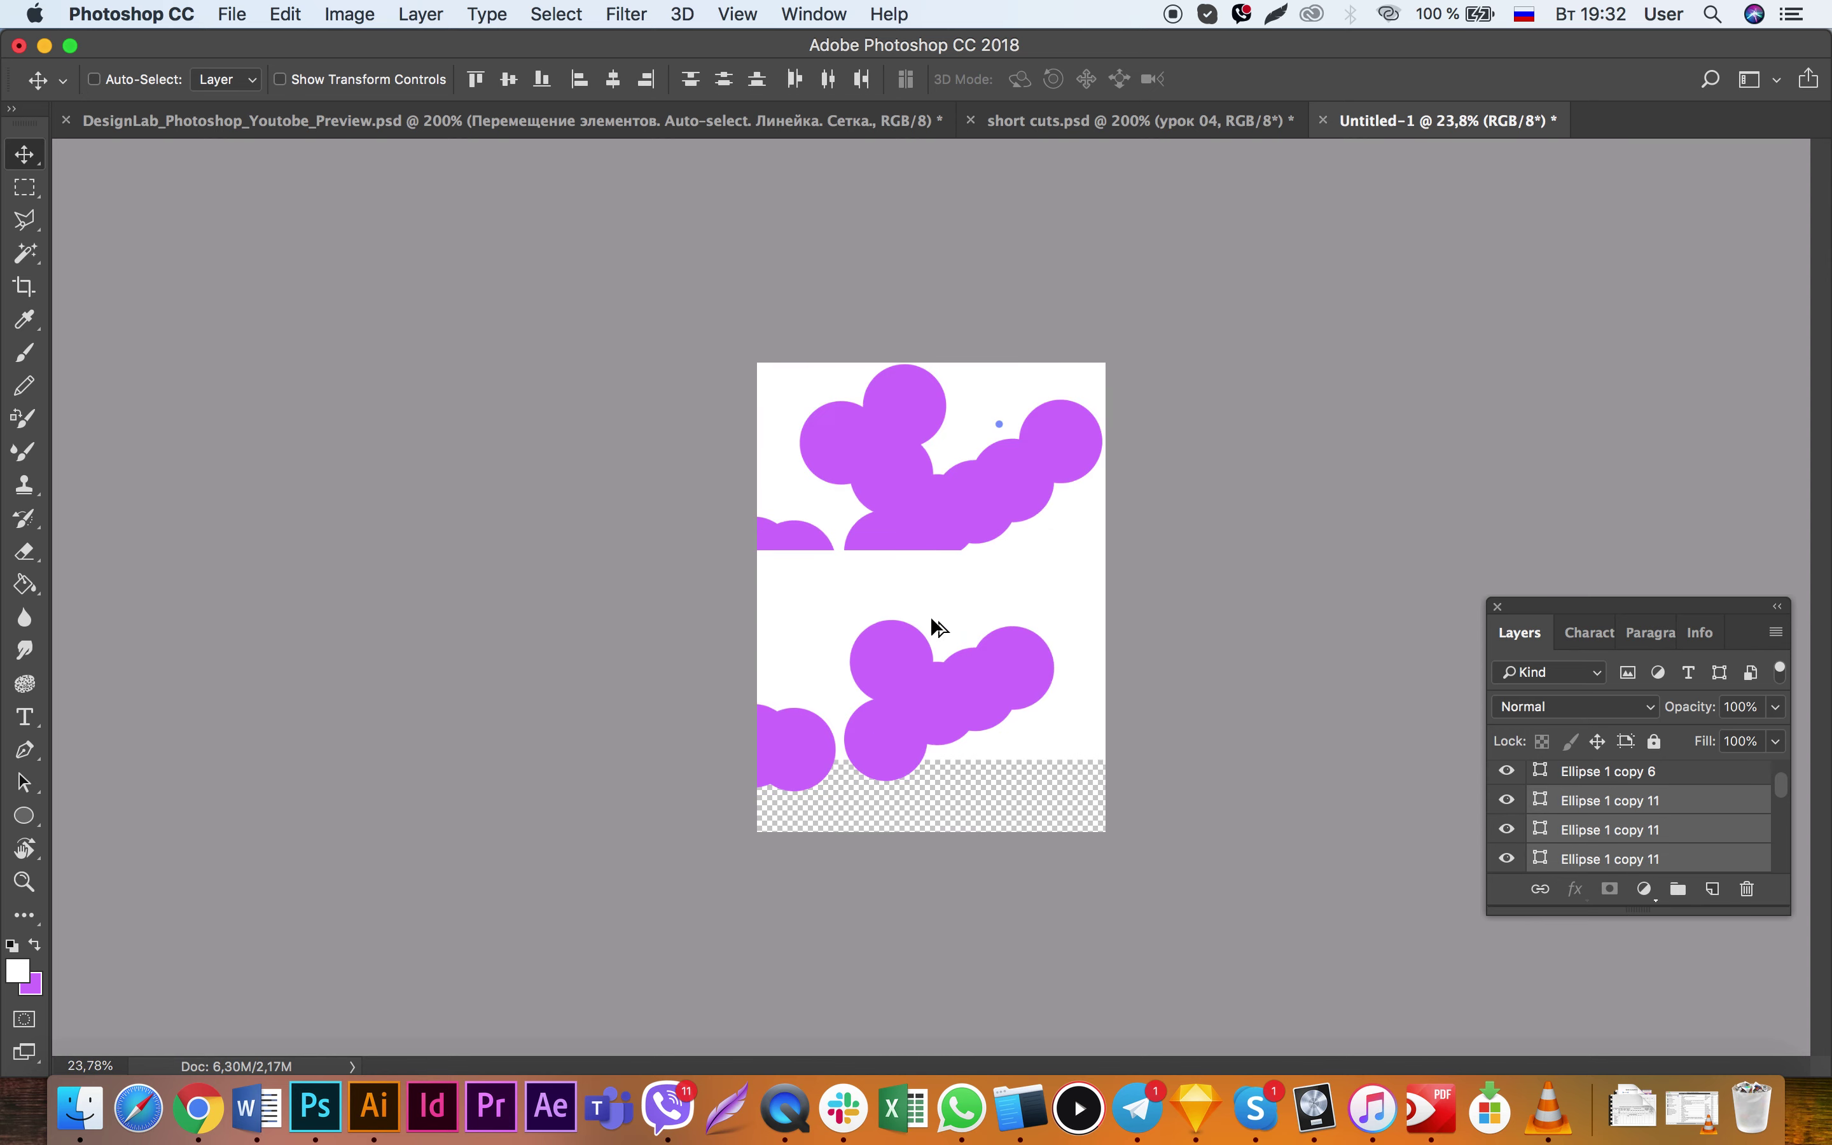
scroll(1007, 418, up, 3)
scroll(1014, 362, up, 5)
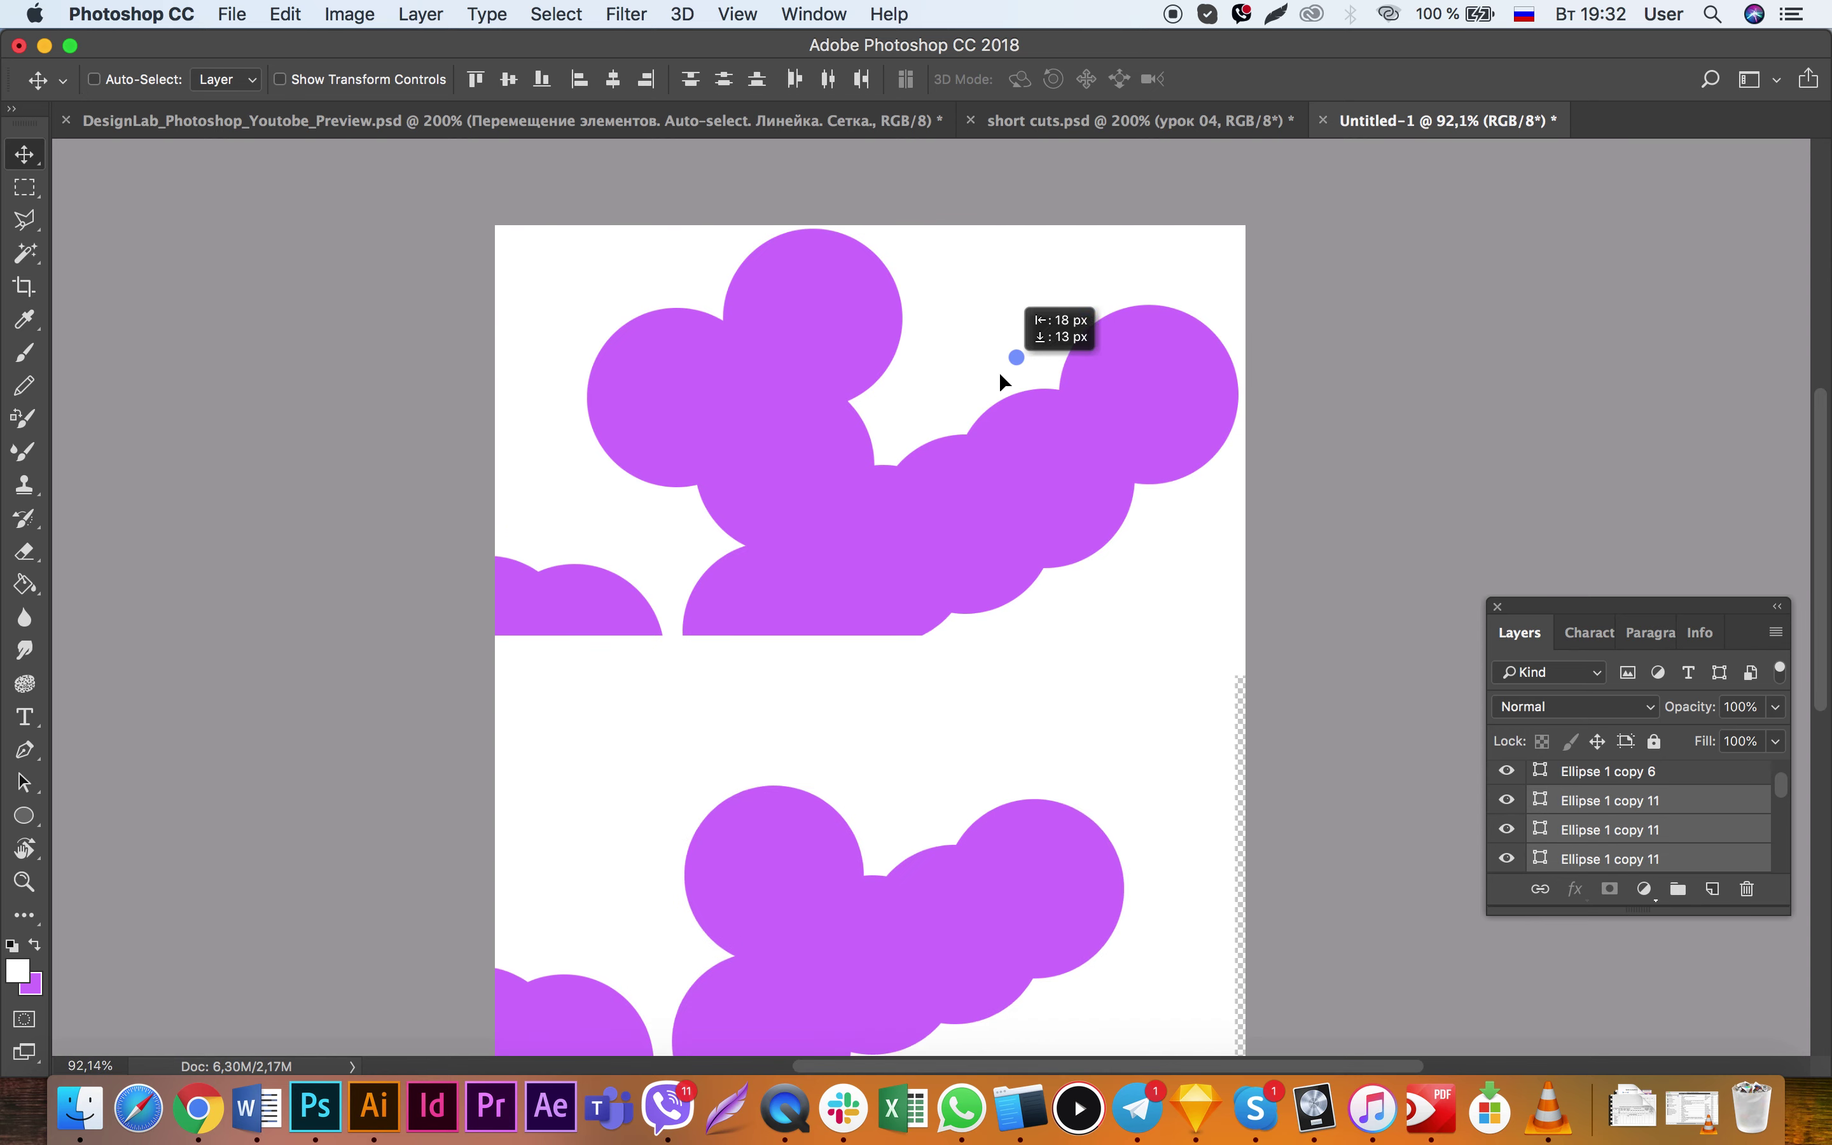
drag(1014, 362, 1001, 365)
super+click(1054, 321)
scroll(1035, 324, up, 5)
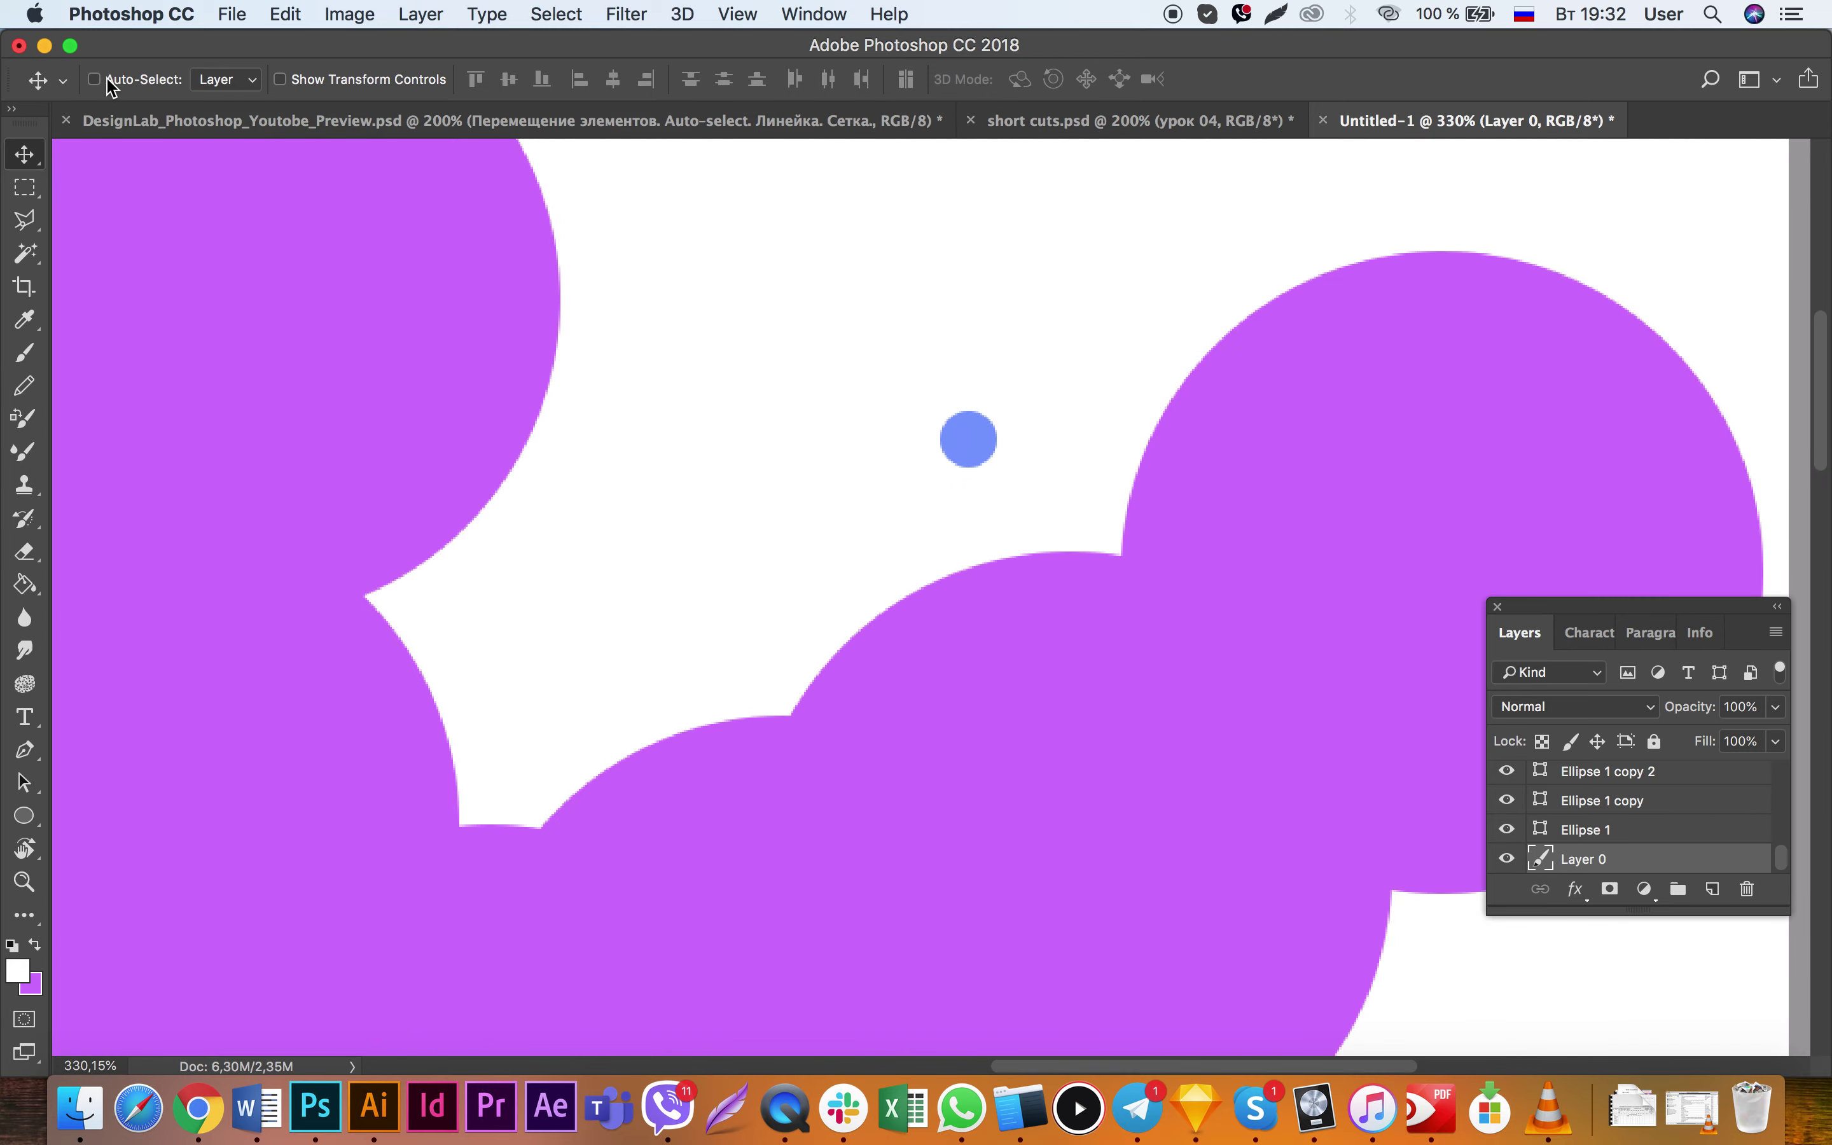
Step: Drag the blue dot toward the cloud edge, undoing two accidental cloud-circle moves
drag(957, 453, 522, 854)
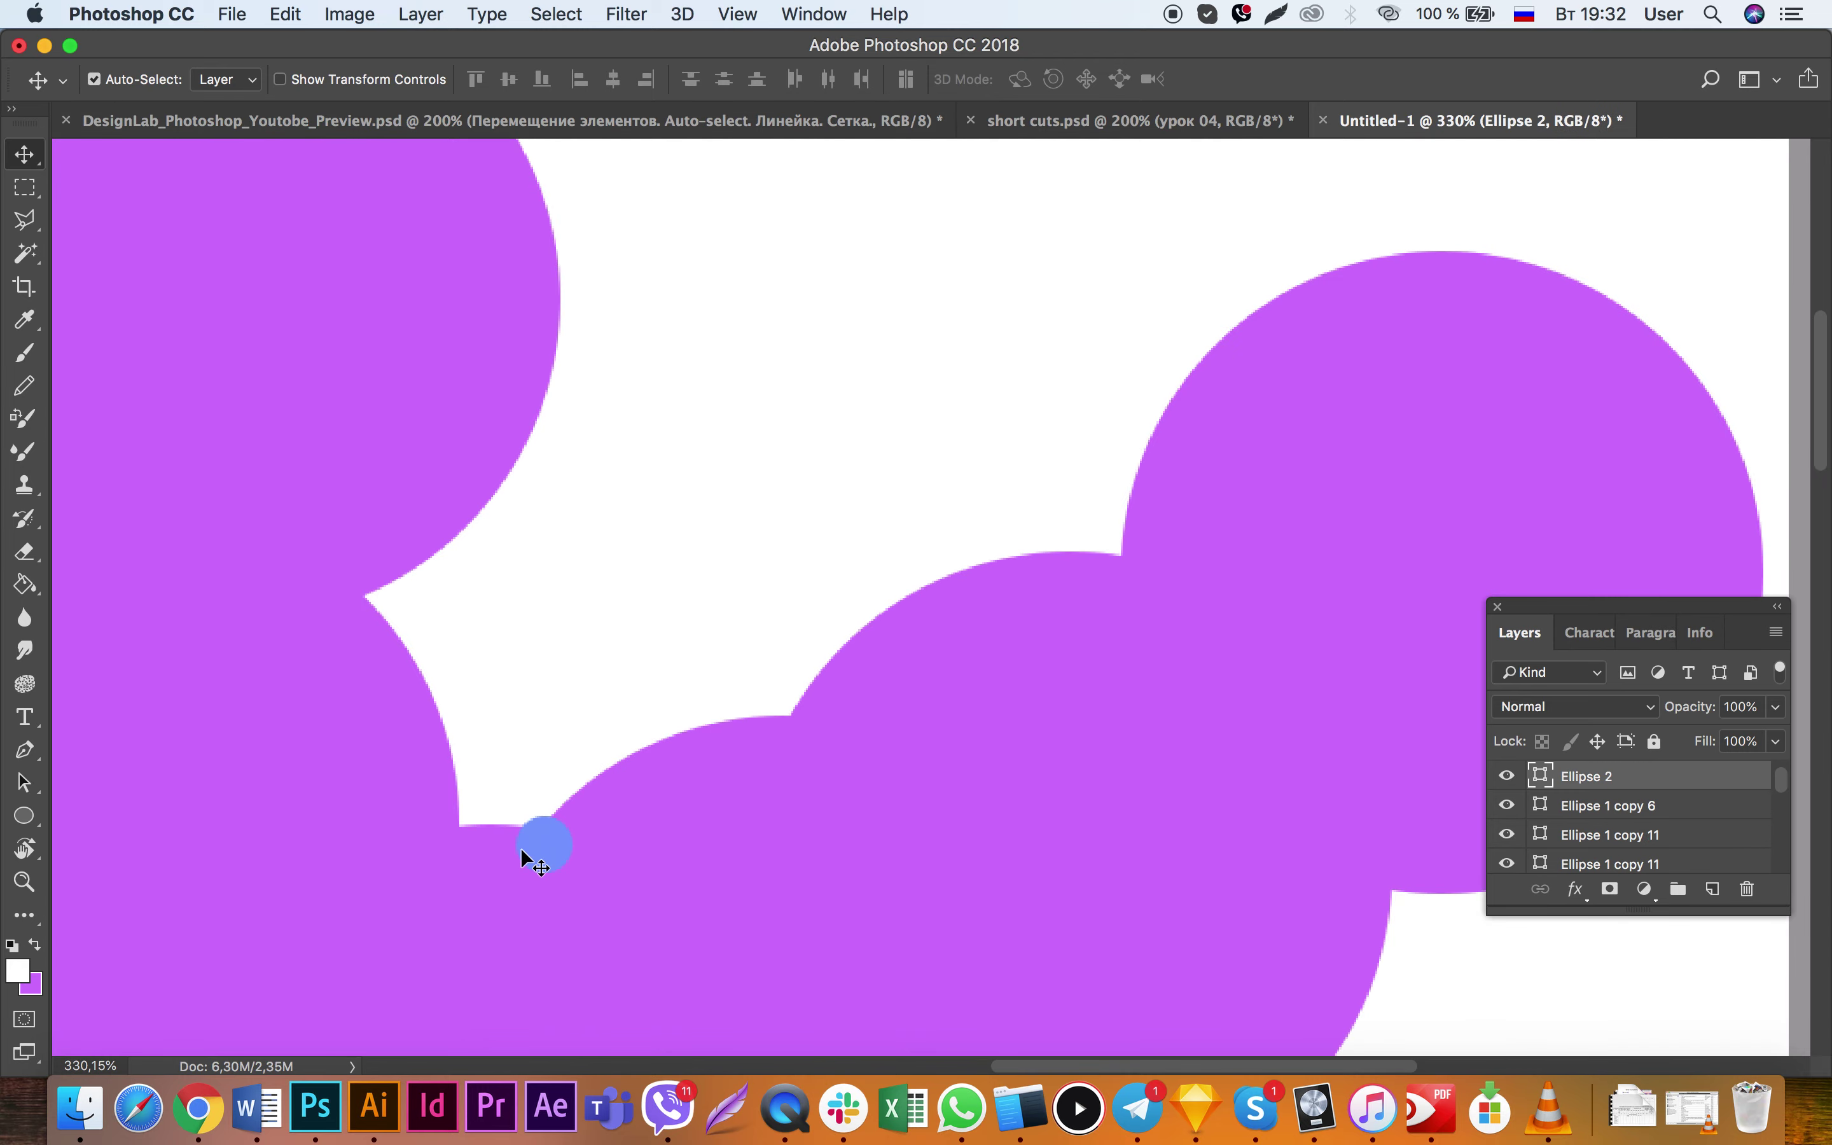
mouse_move(543, 861)
mouse_down()
mouse_move(681, 719)
mouse_move(426, 919)
mouse_up()
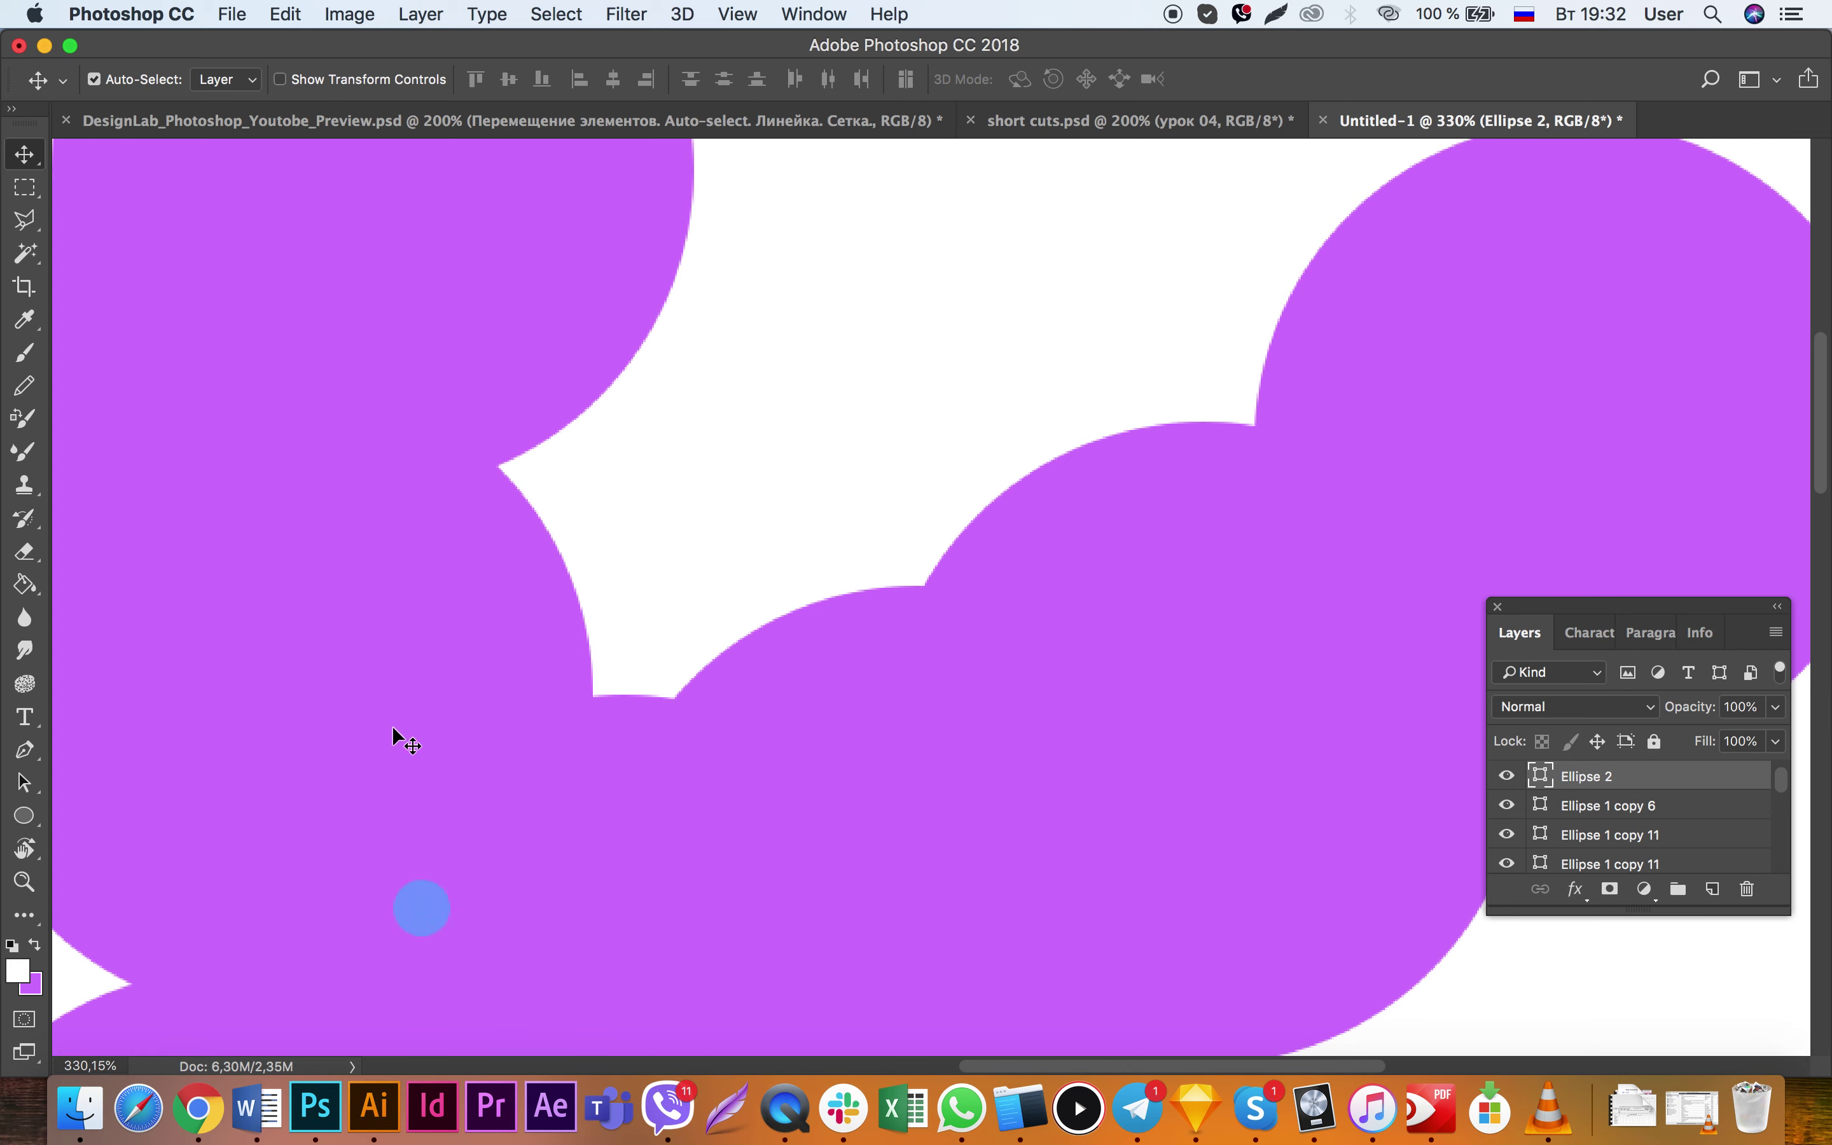
drag(407, 833, 554, 763)
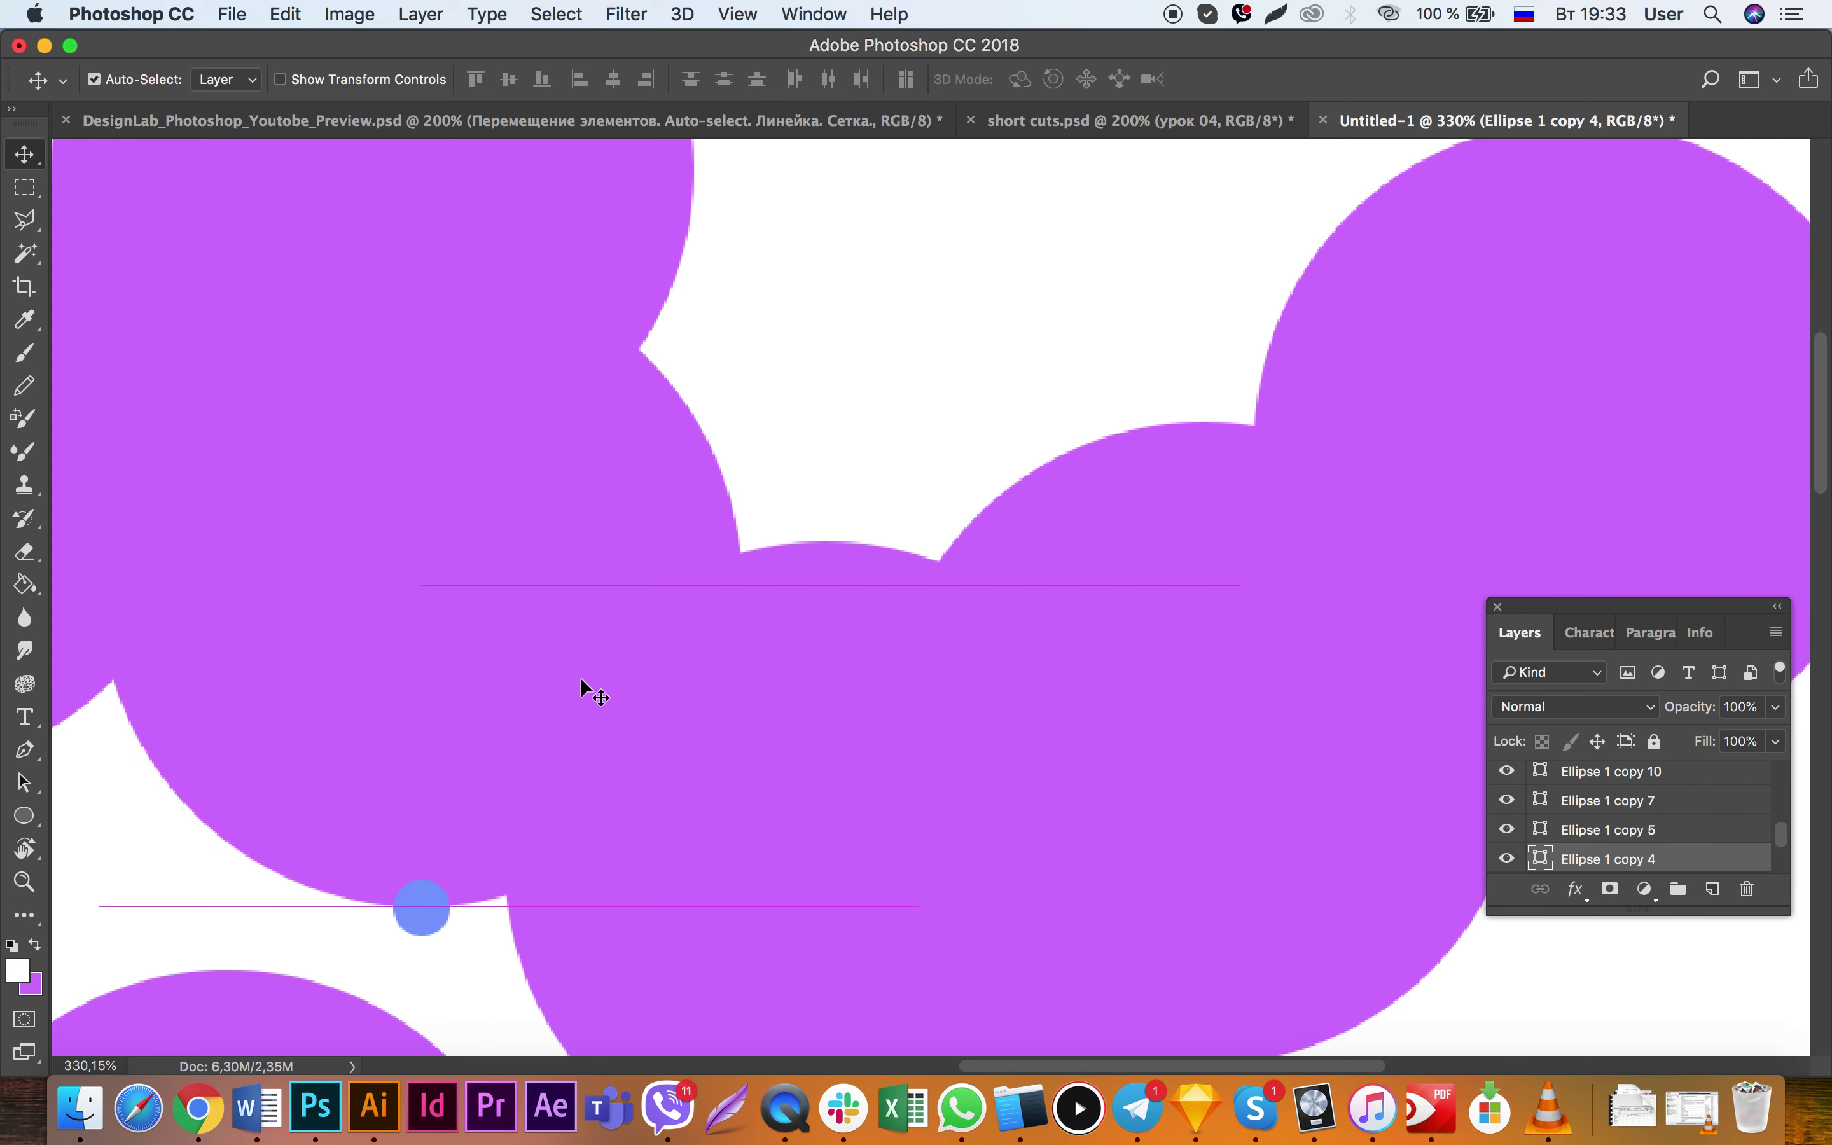
key(super+alt+z)
key(super+alt+z)
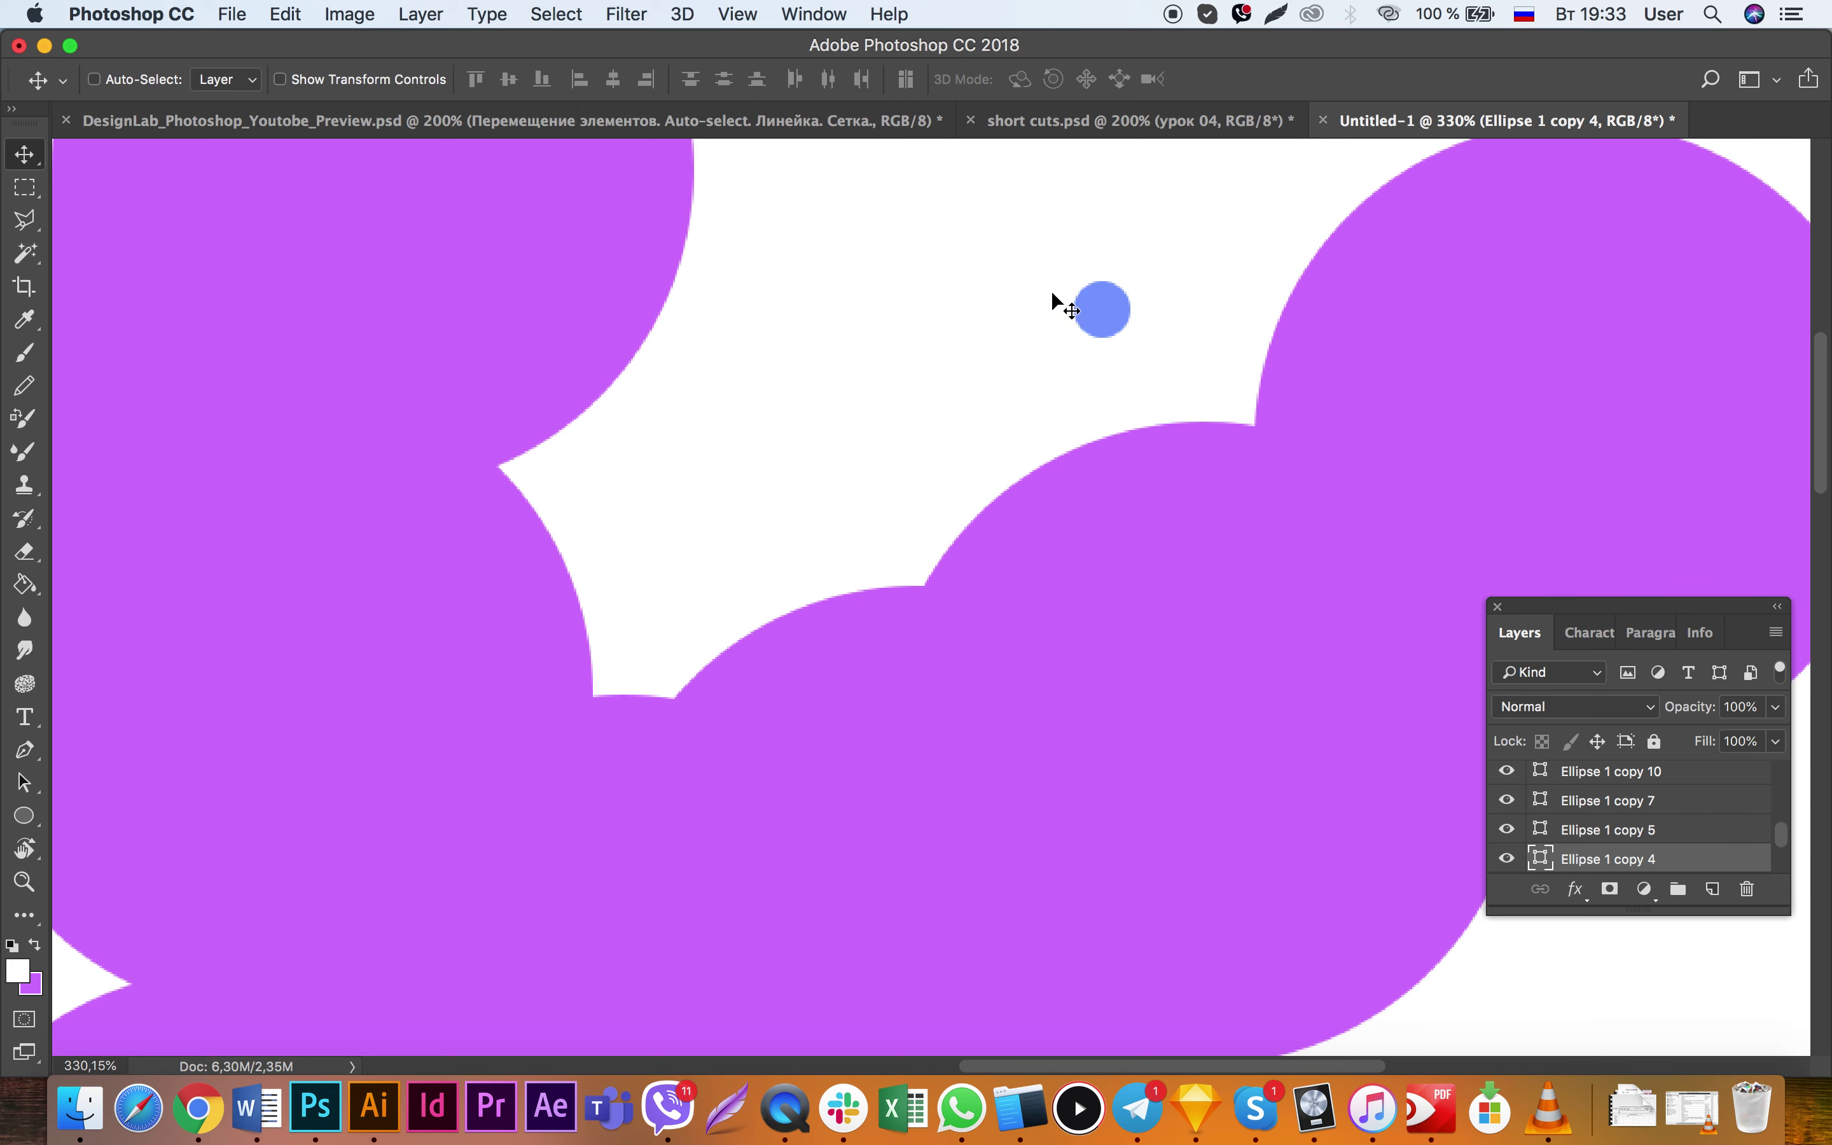
drag(1043, 303, 957, 421)
key(super+alt+z)
Step: Reposition Ellipse 2, the blue dot, into the white gap above the cloud puffs
super+click(1094, 309)
mouse_move(1105, 312)
mouse_down()
mouse_move(750, 581)
mouse_move(995, 461)
mouse_up()
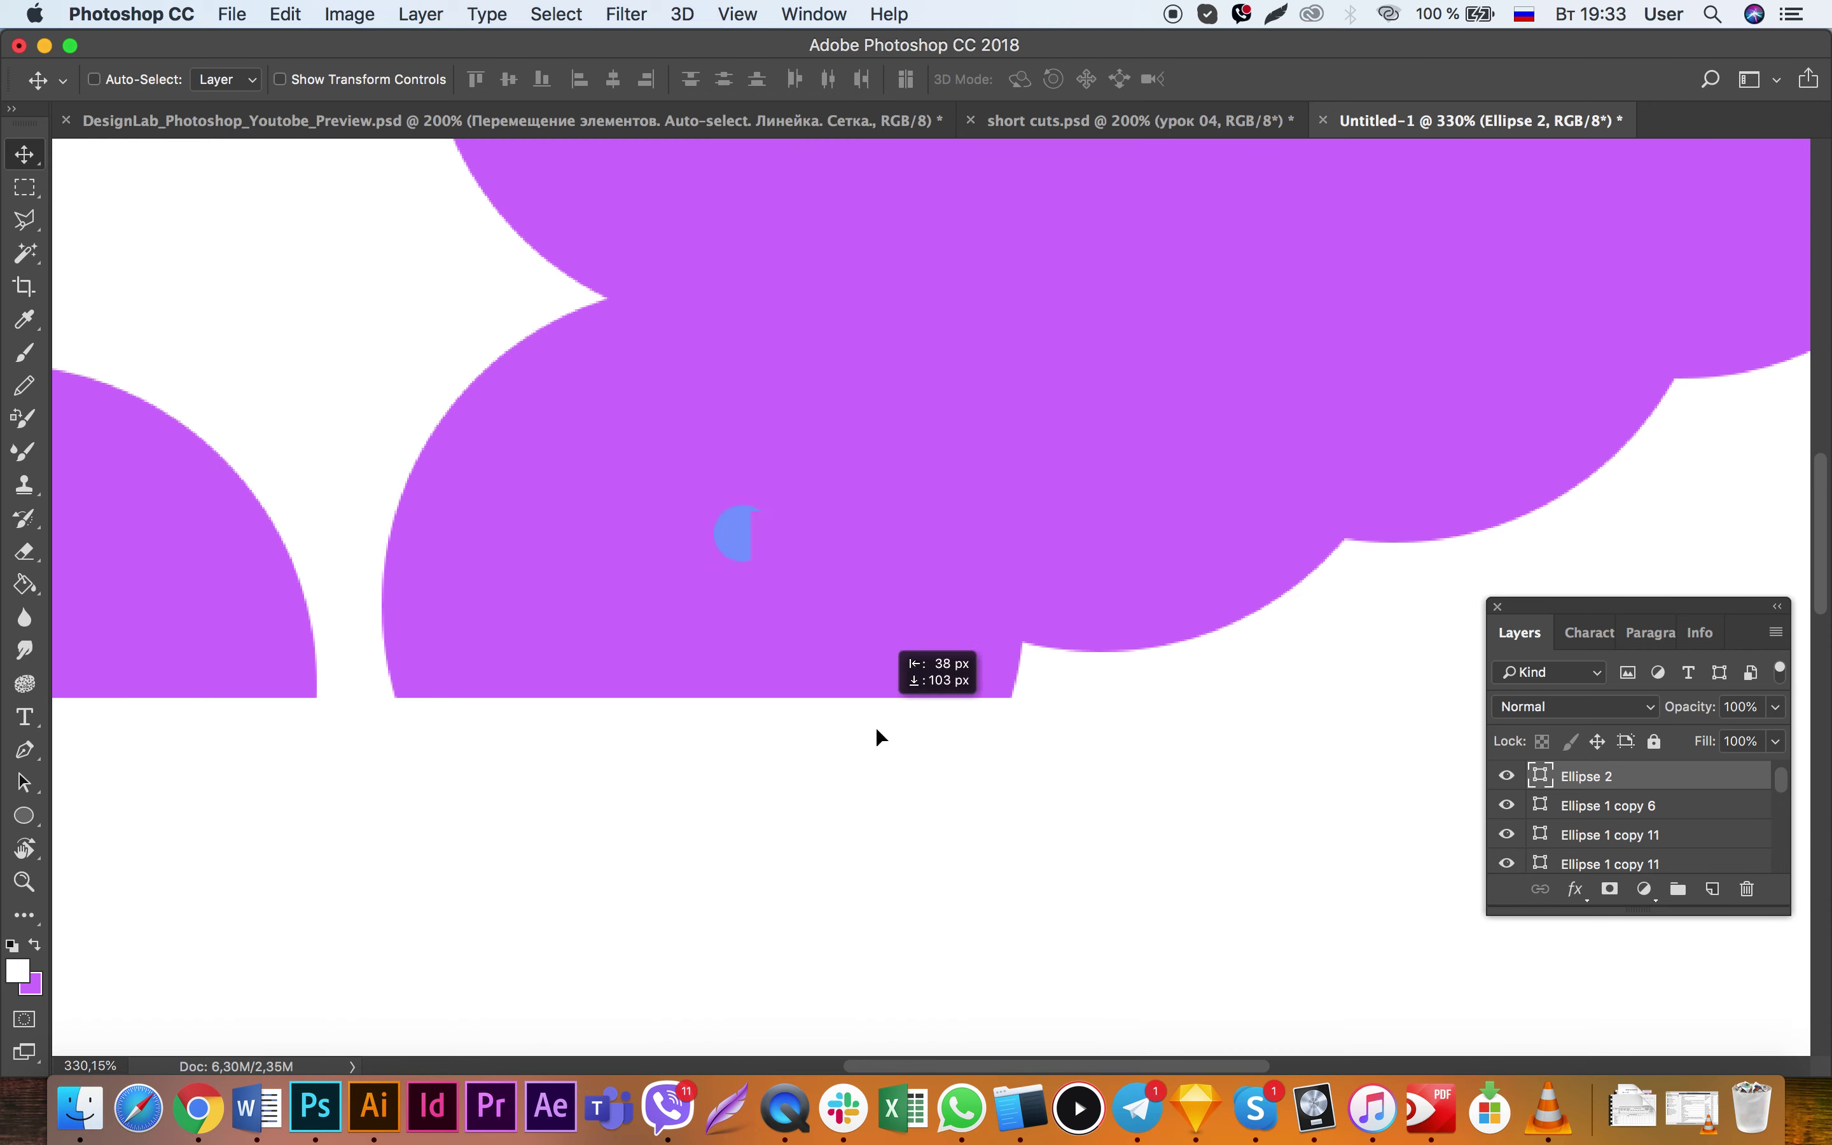
mouse_move(993, 458)
mouse_down()
mouse_move(805, 682)
mouse_move(952, 504)
mouse_up()
scroll(804, 672, up, 5)
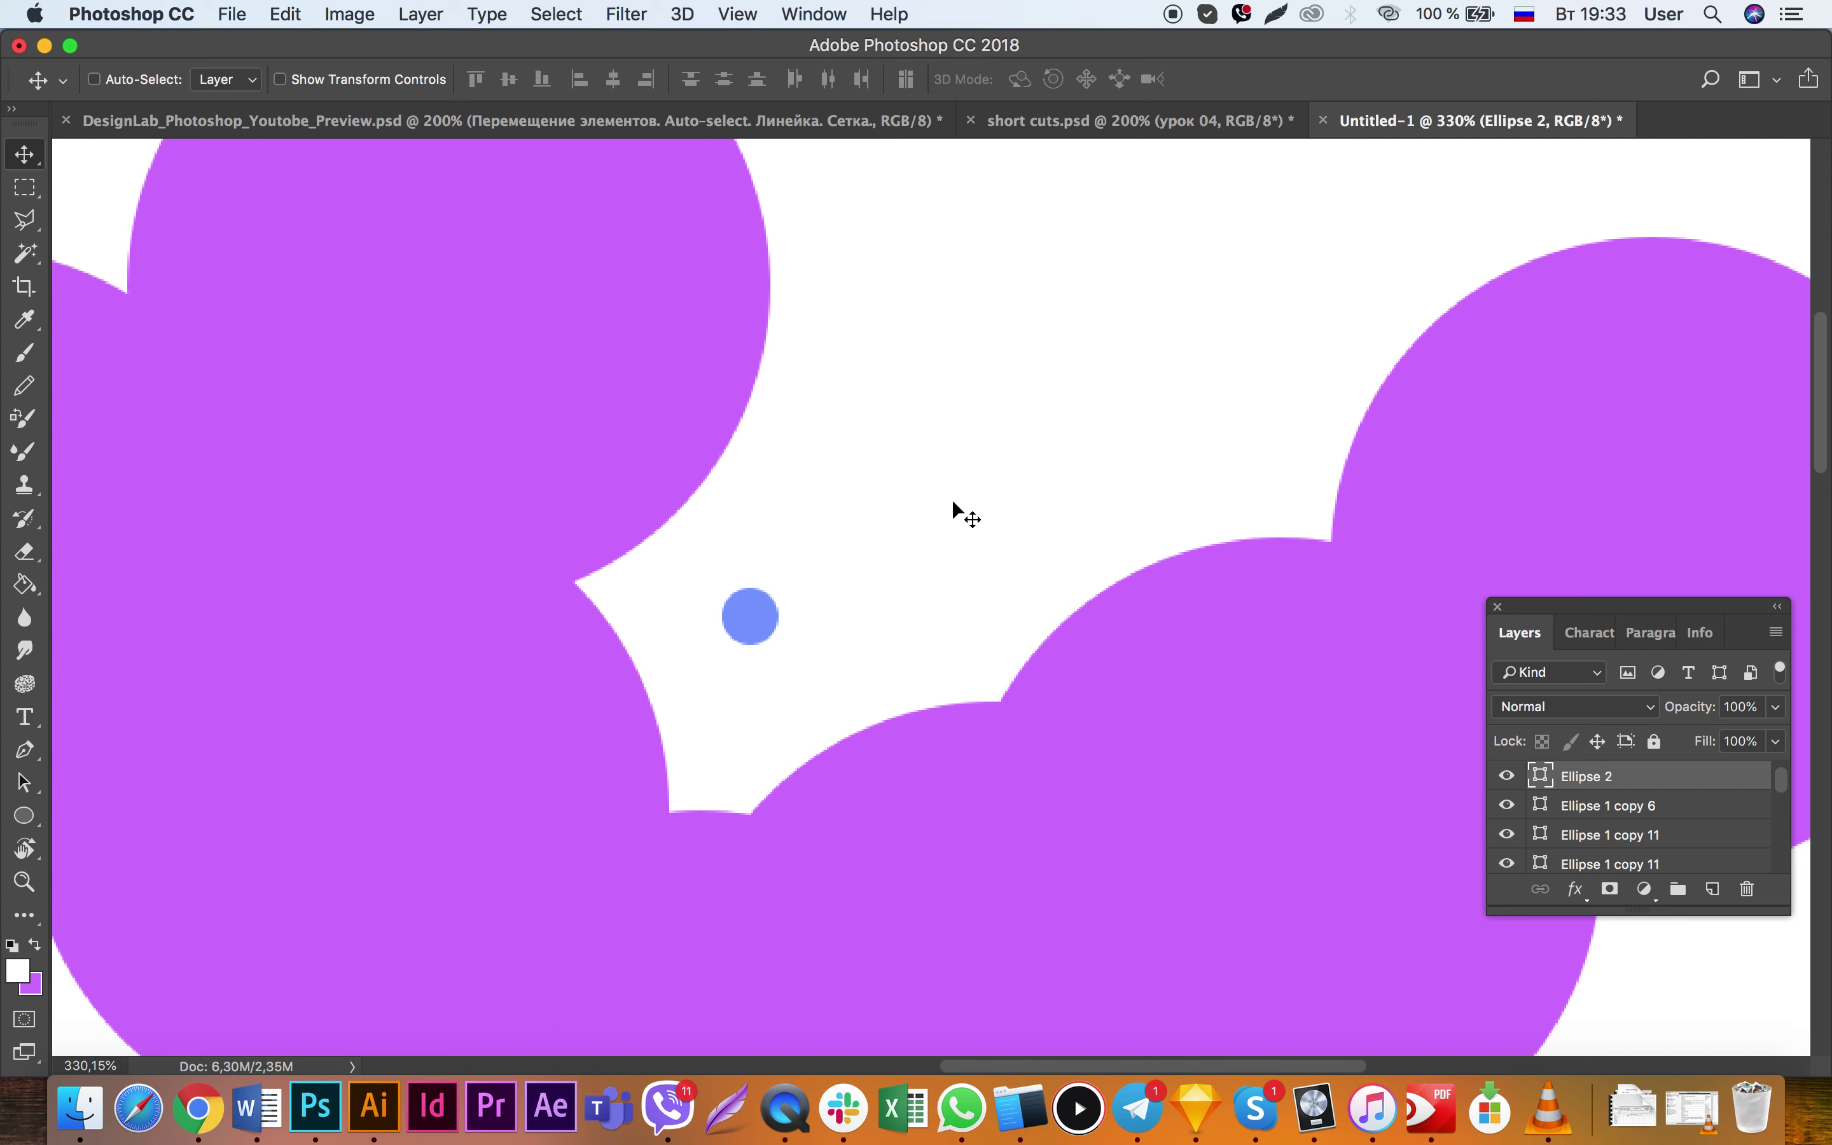
drag(737, 638, 922, 446)
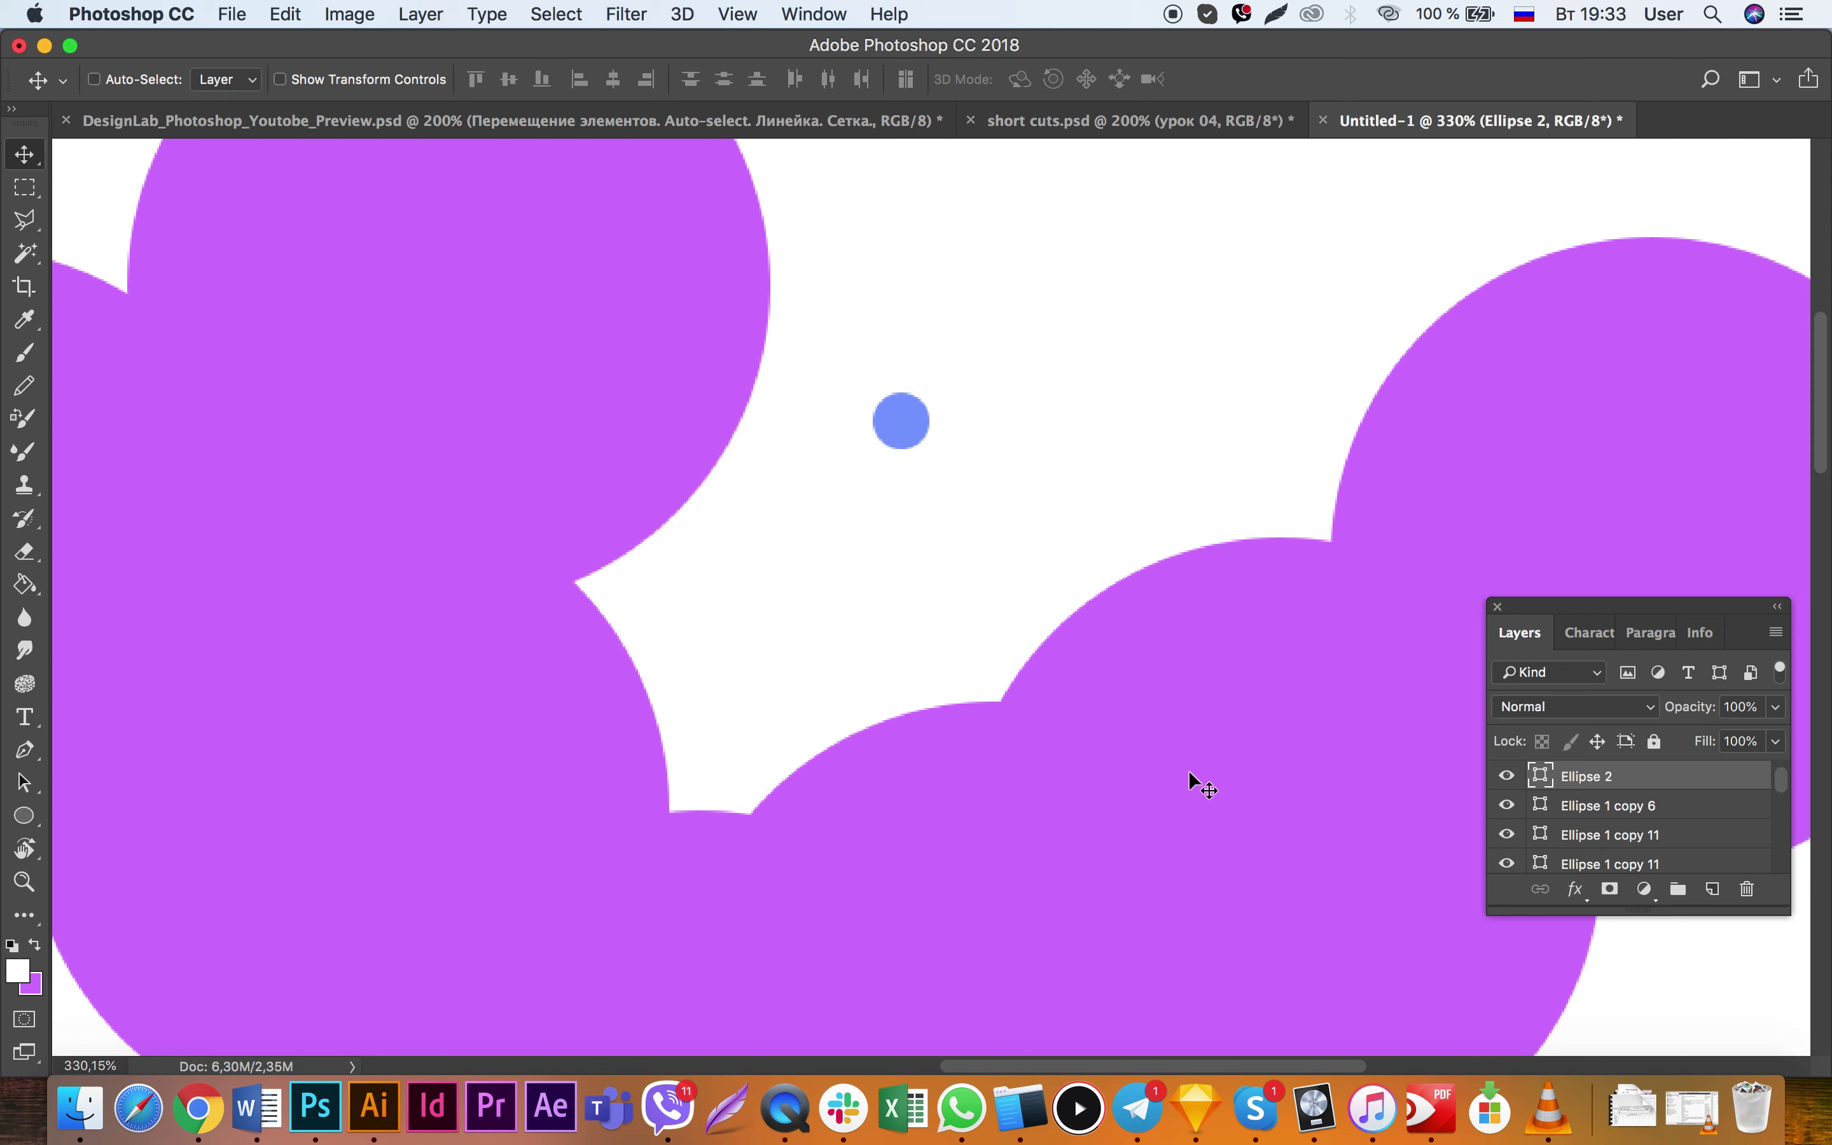
click(1596, 806)
click(1560, 775)
mouse_move(1056, 454)
mouse_down()
mouse_move(1150, 450)
mouse_move(1167, 622)
mouse_move(1255, 520)
mouse_up()
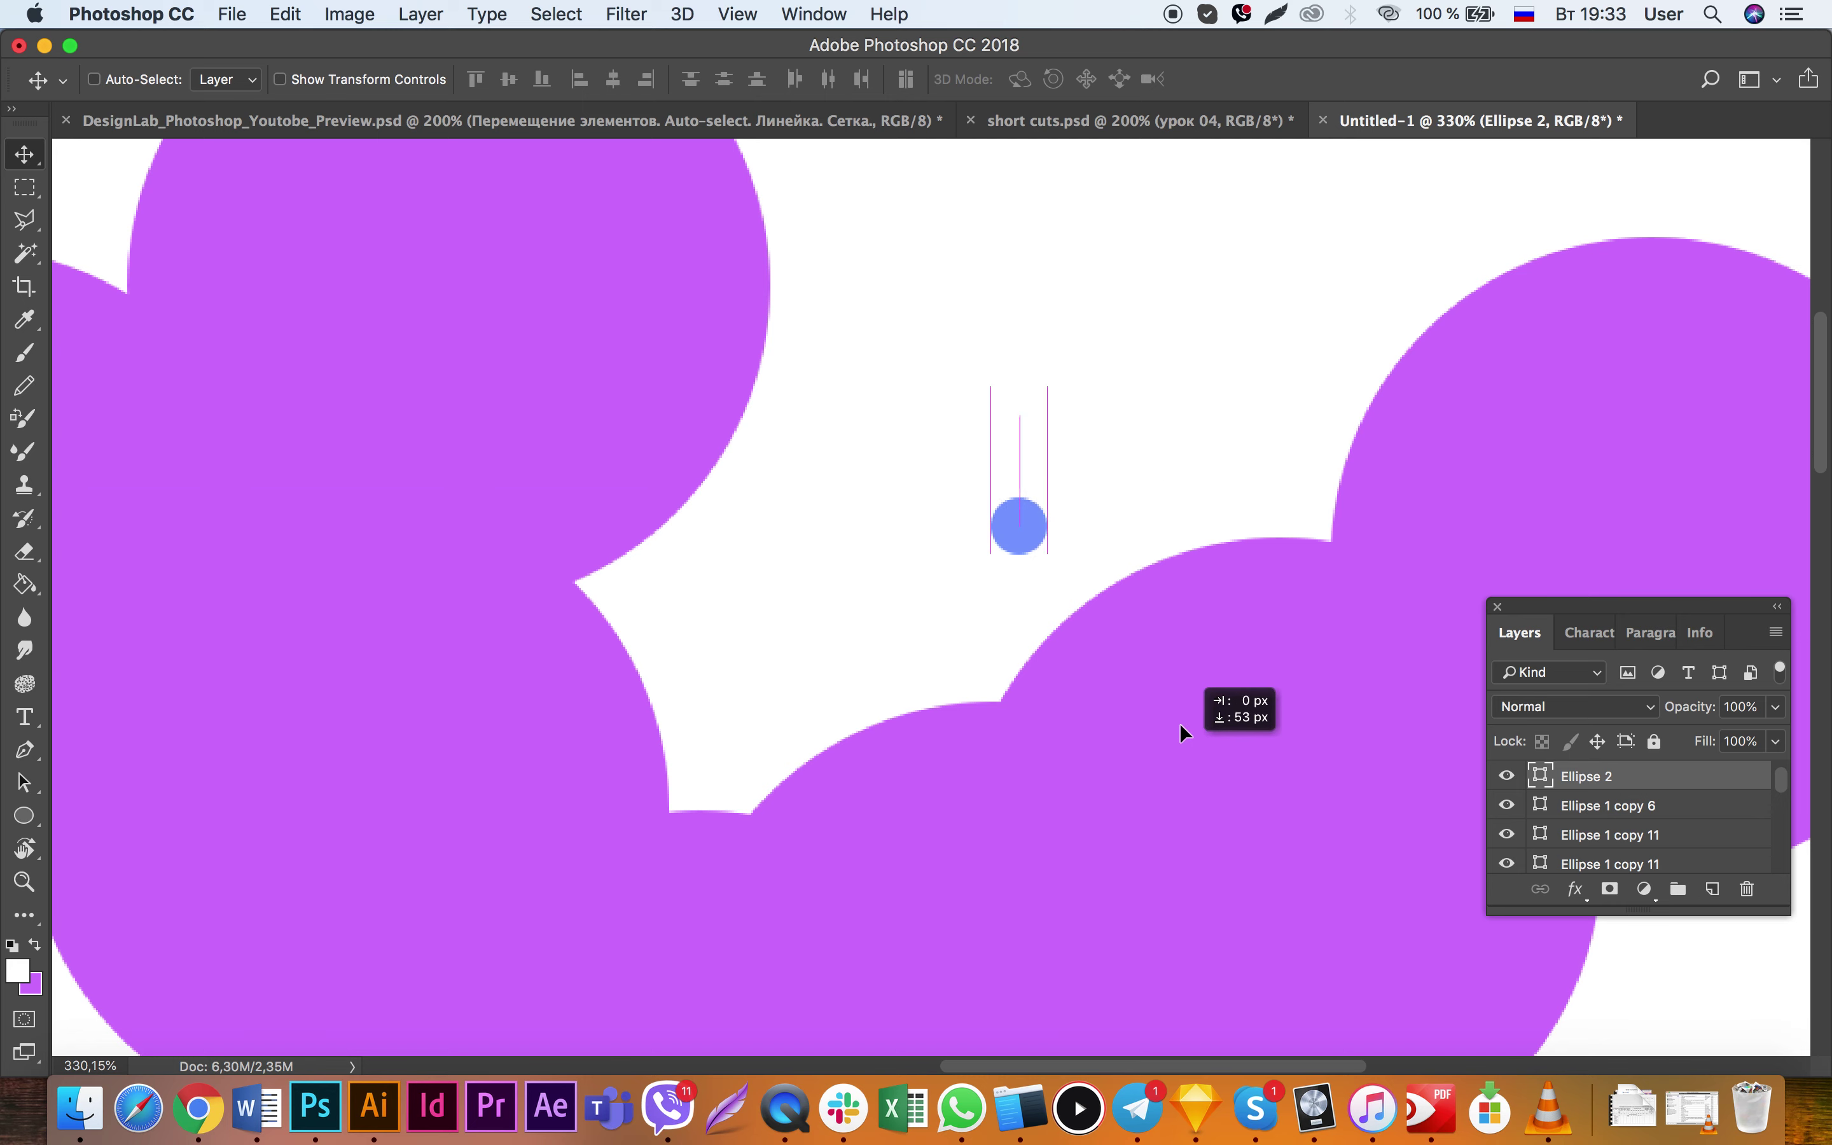
drag(1737, 628, 1713, 508)
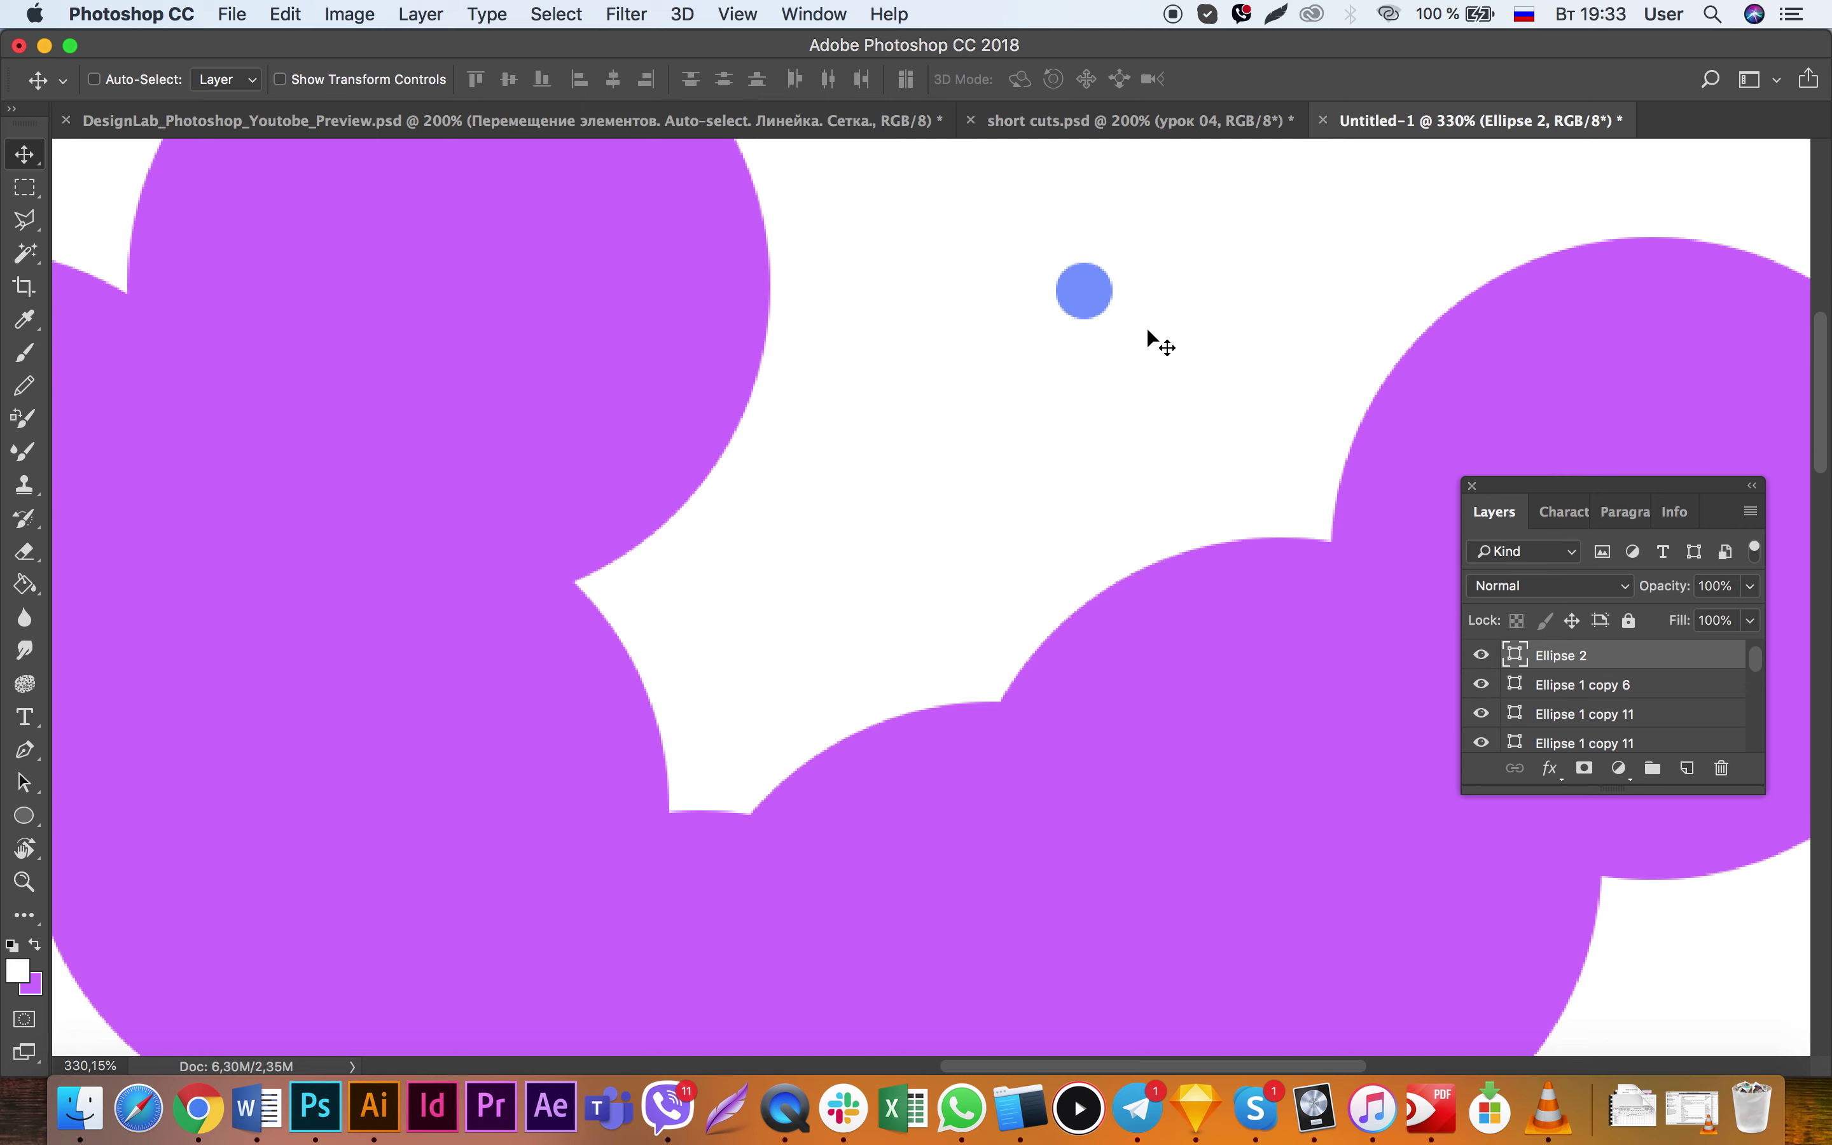
Step: Shift Ellipse 2 down then up one place in the stack and enlarge the Layers panel
drag(1152, 364, 1015, 557)
key(ctrl+bracketleft)
key(ctrl+bracketleft)
key(ctrl+bracketleft)
key(ctrl+bracketleft)
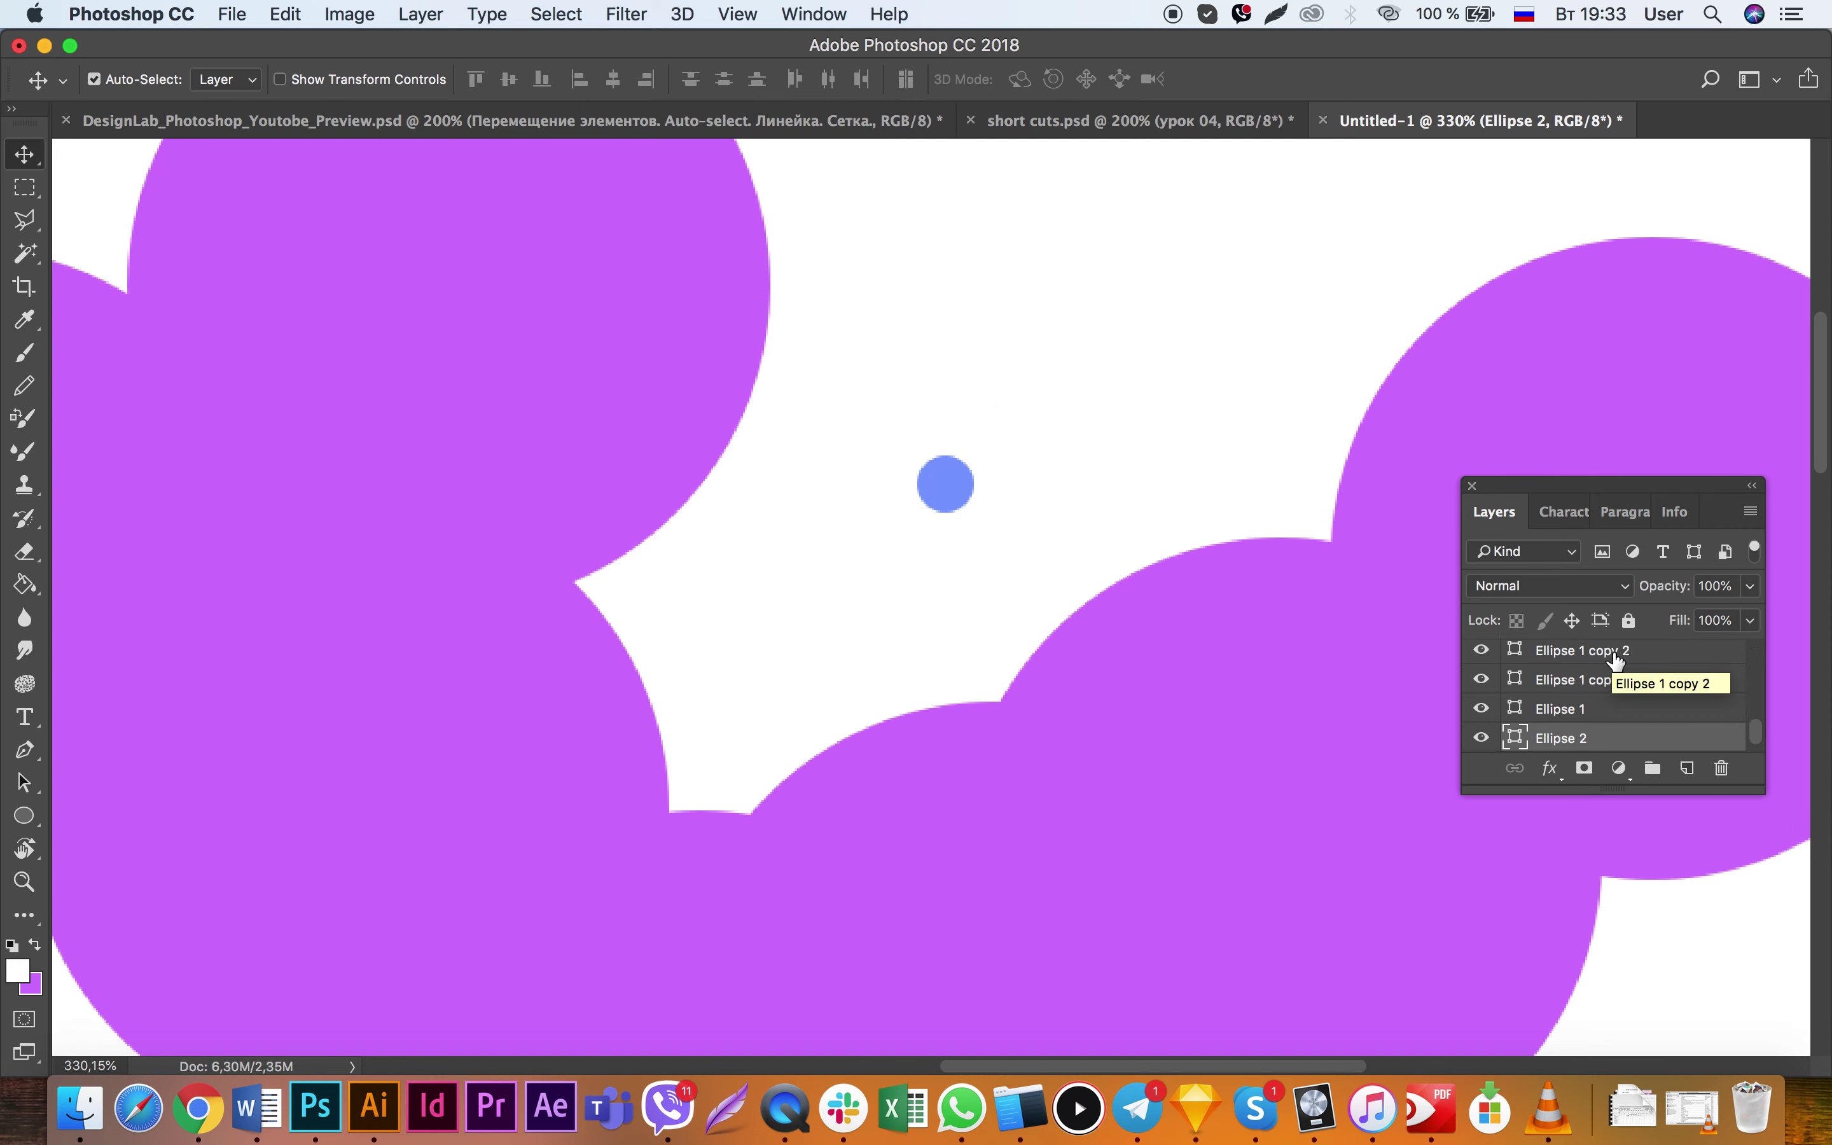
key(ctrl+bracketright)
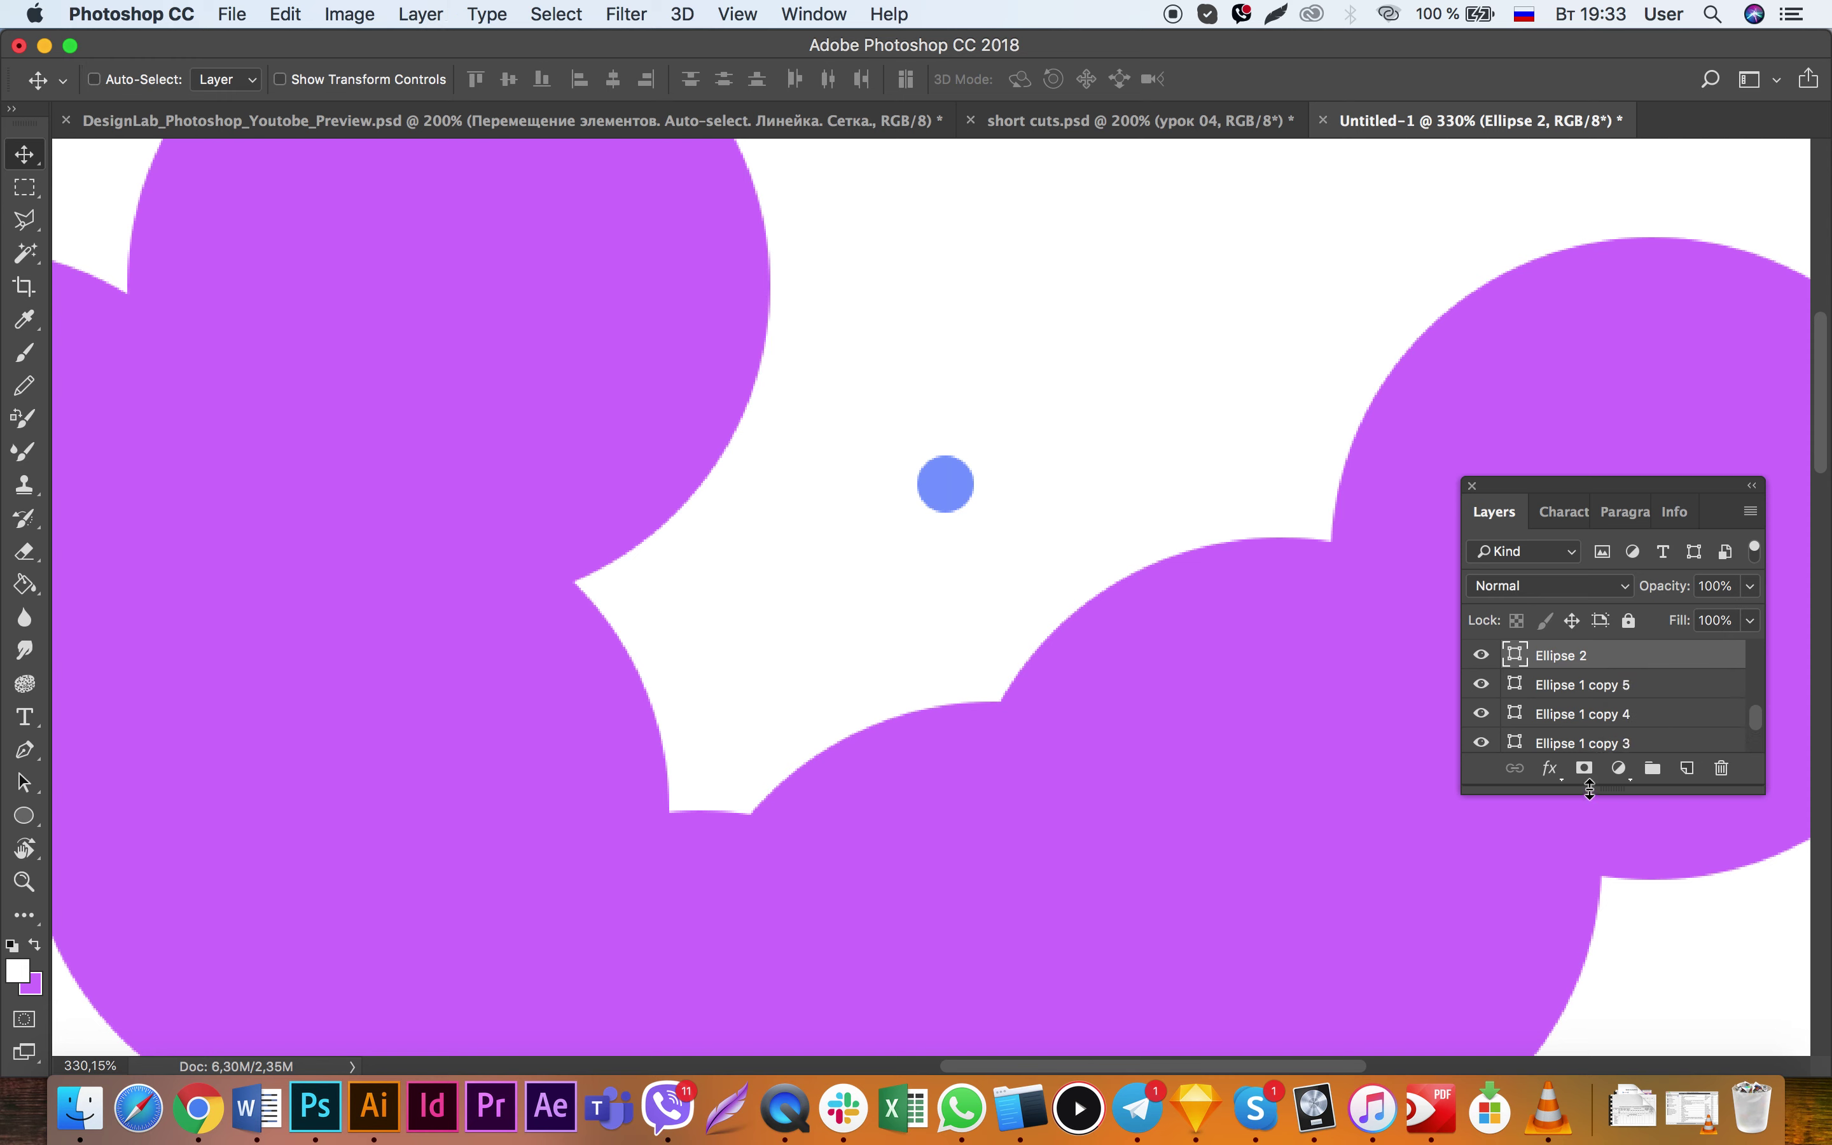
drag(1588, 789, 1588, 913)
drag(1559, 652, 1568, 812)
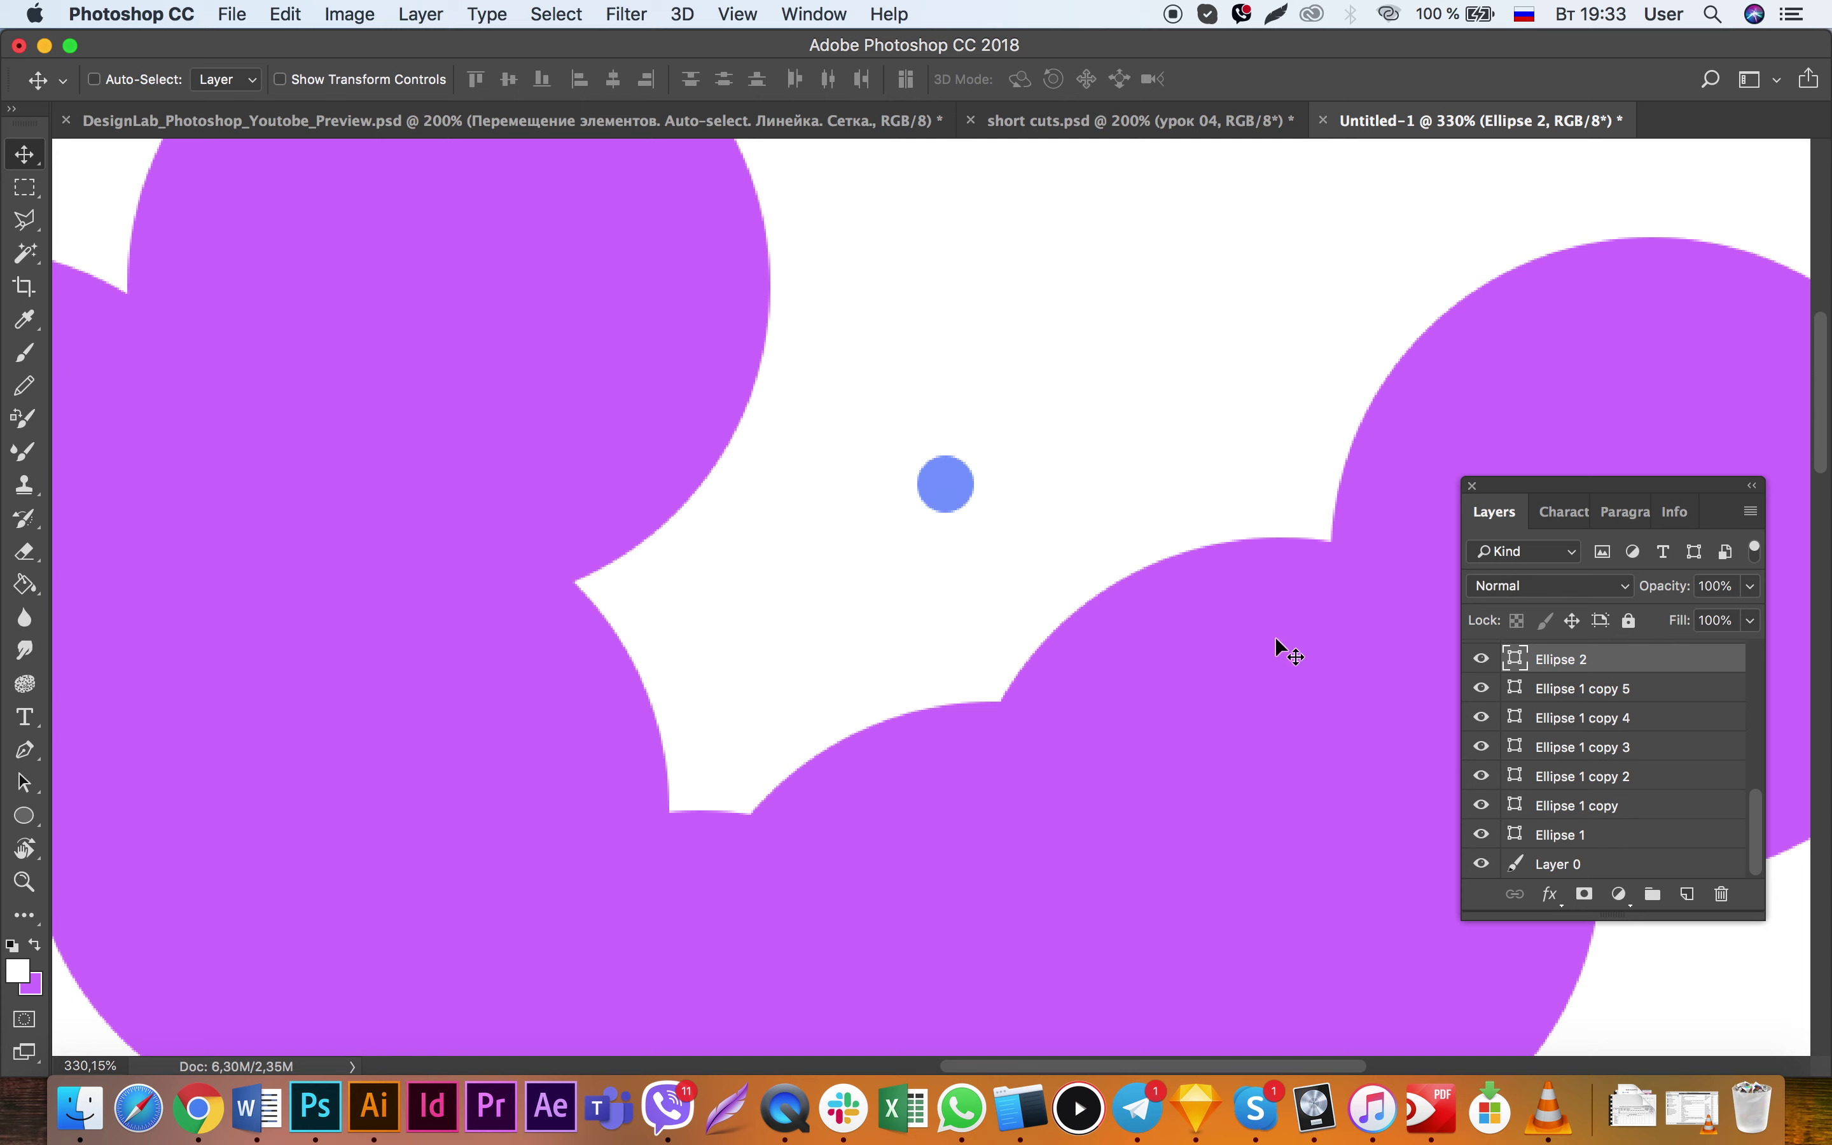
Step: Select cloud circles and the blue dot in turn, undo a trial dot move, and end on Ellipse 1 copy 3
super+click(1071, 796)
super+click(1648, 337)
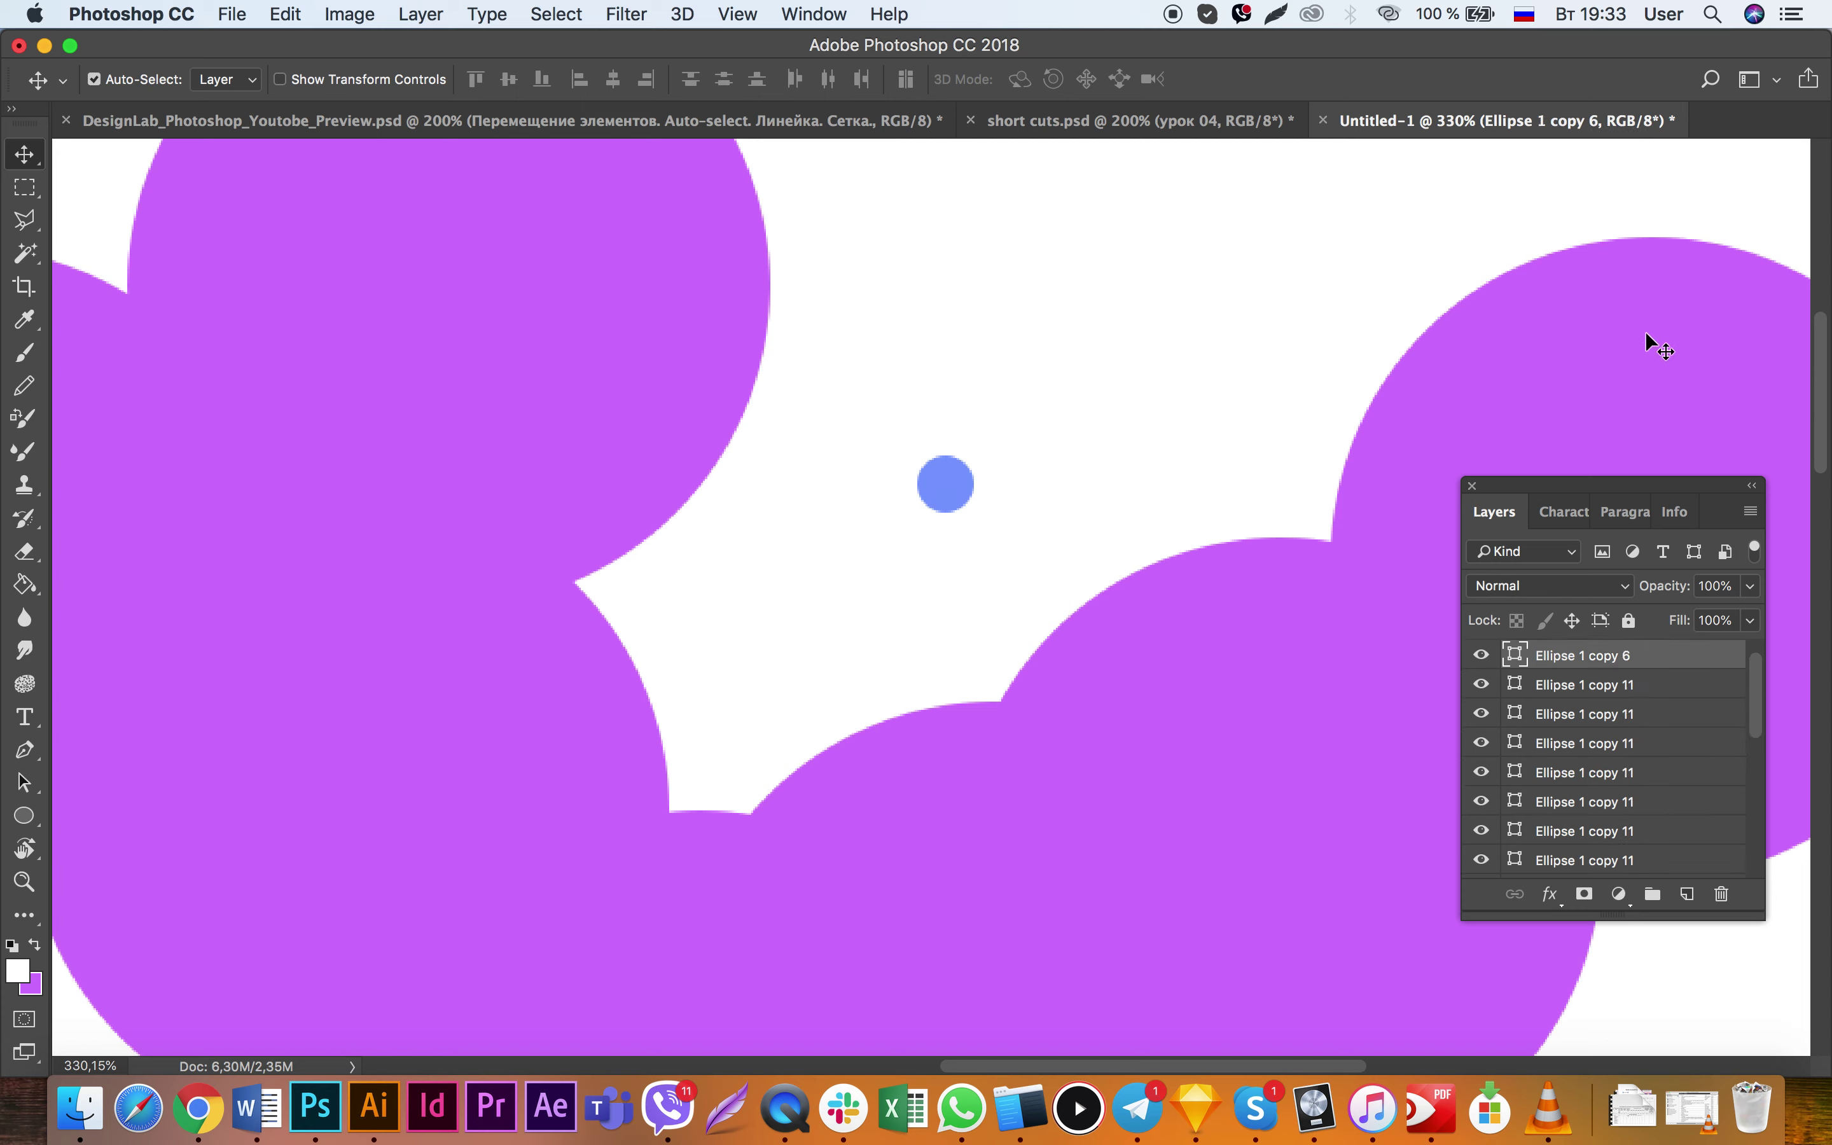
super+click(955, 484)
drag(1004, 390, 1080, 347)
key(super+z)
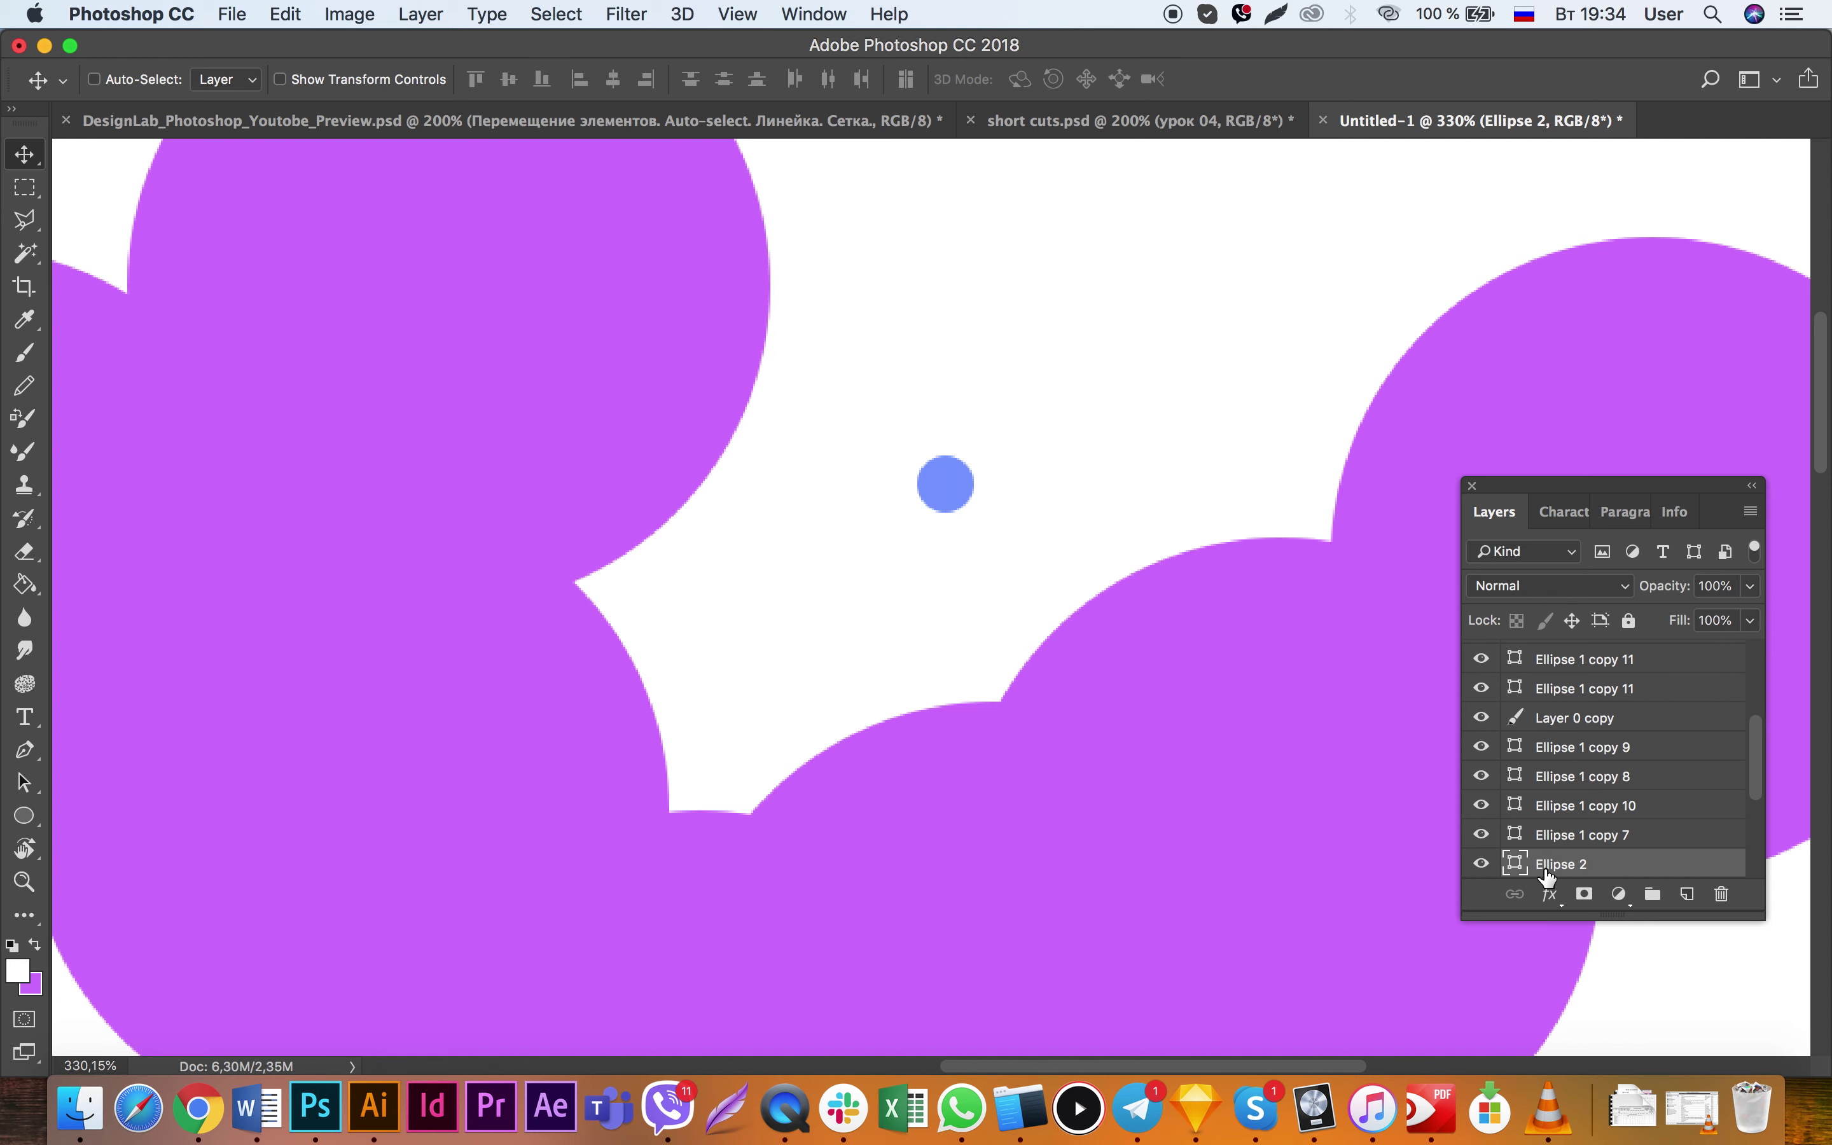
super+click(594, 339)
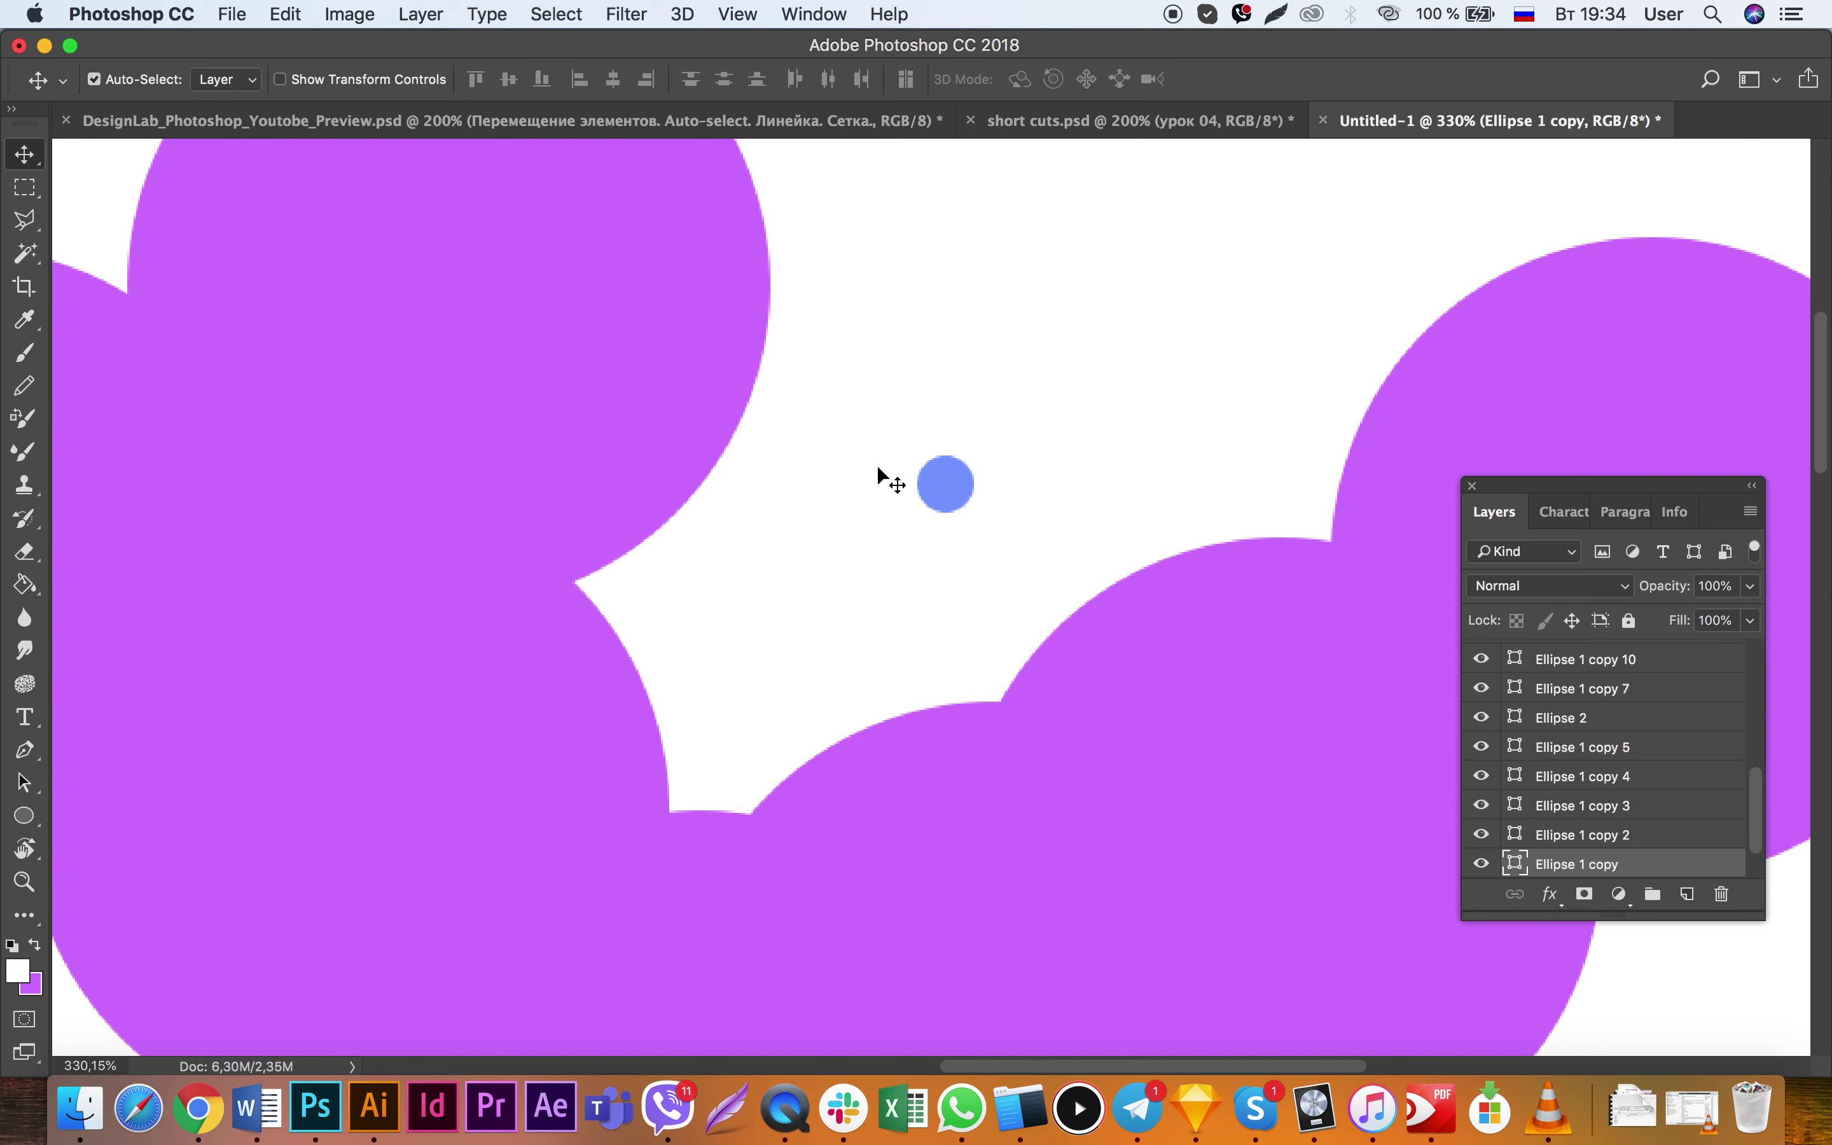
super+click(963, 493)
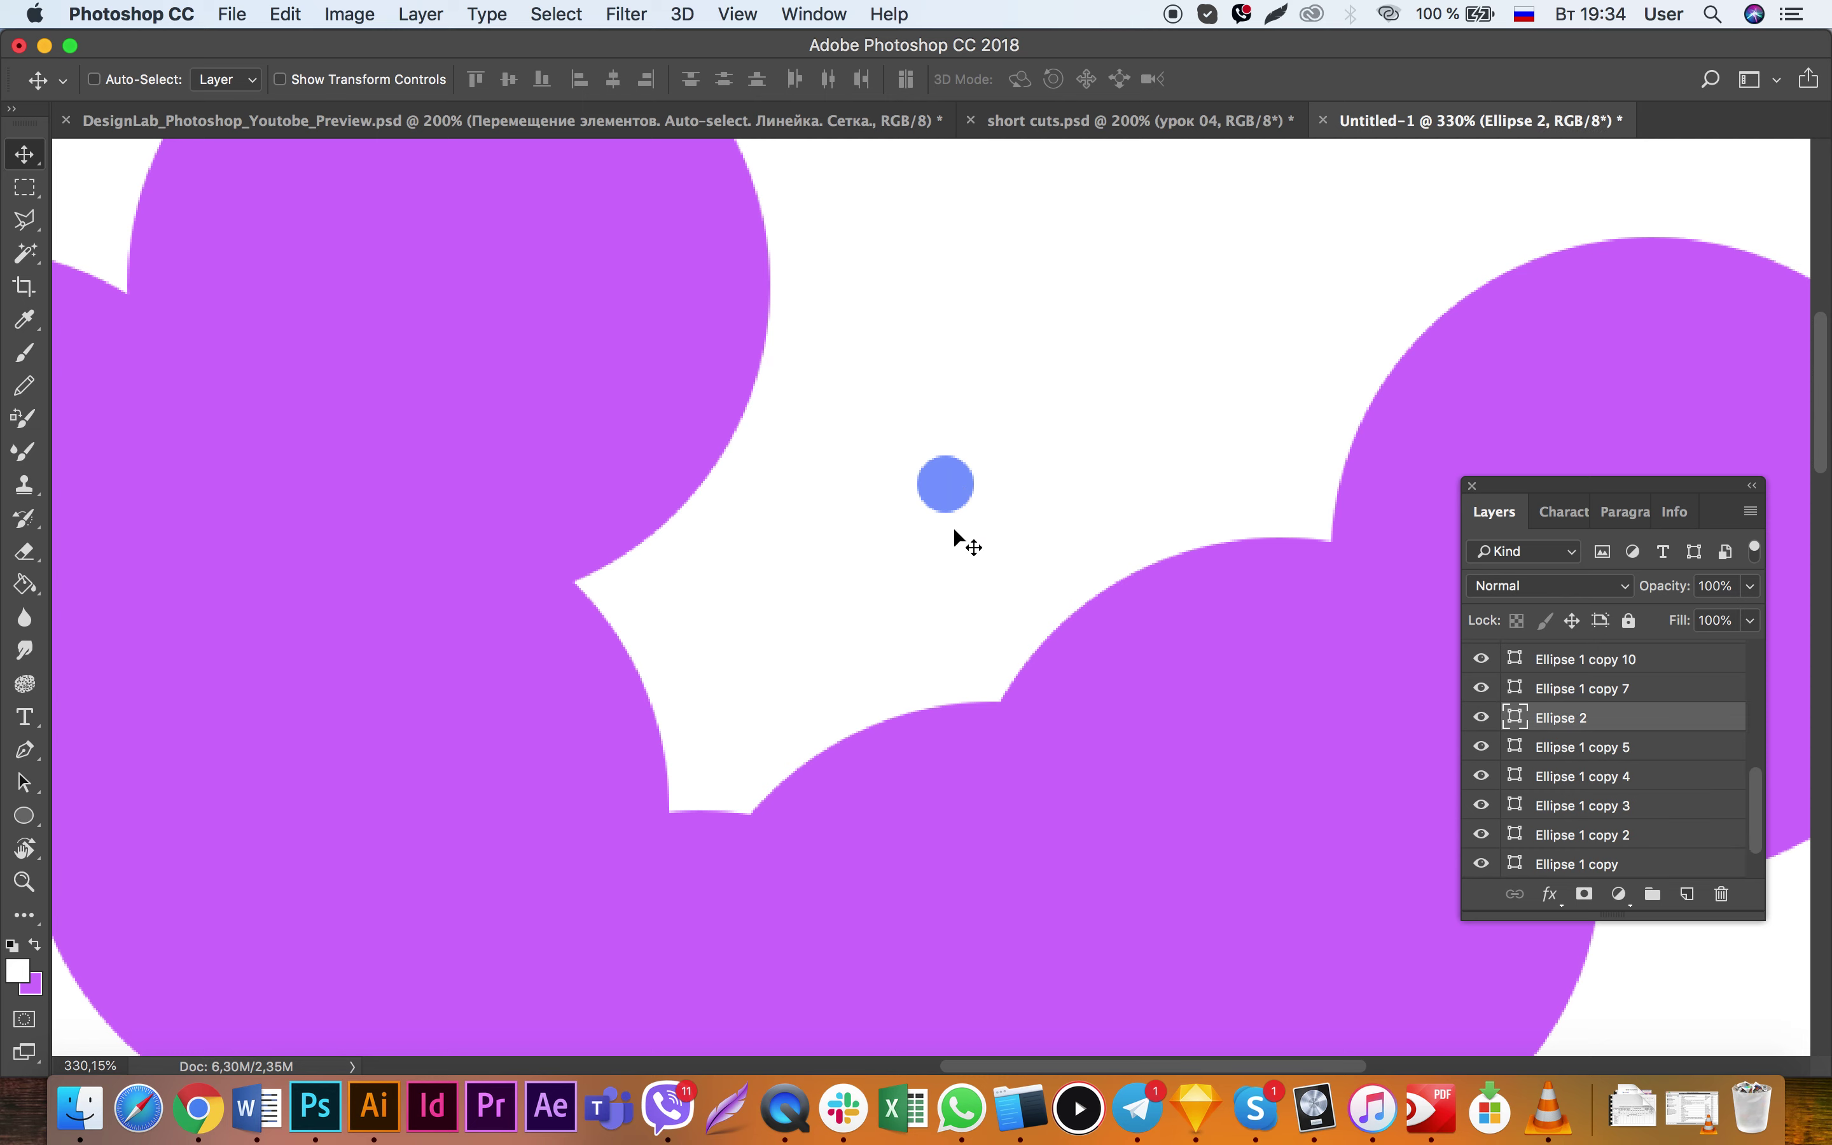
super+click(1054, 906)
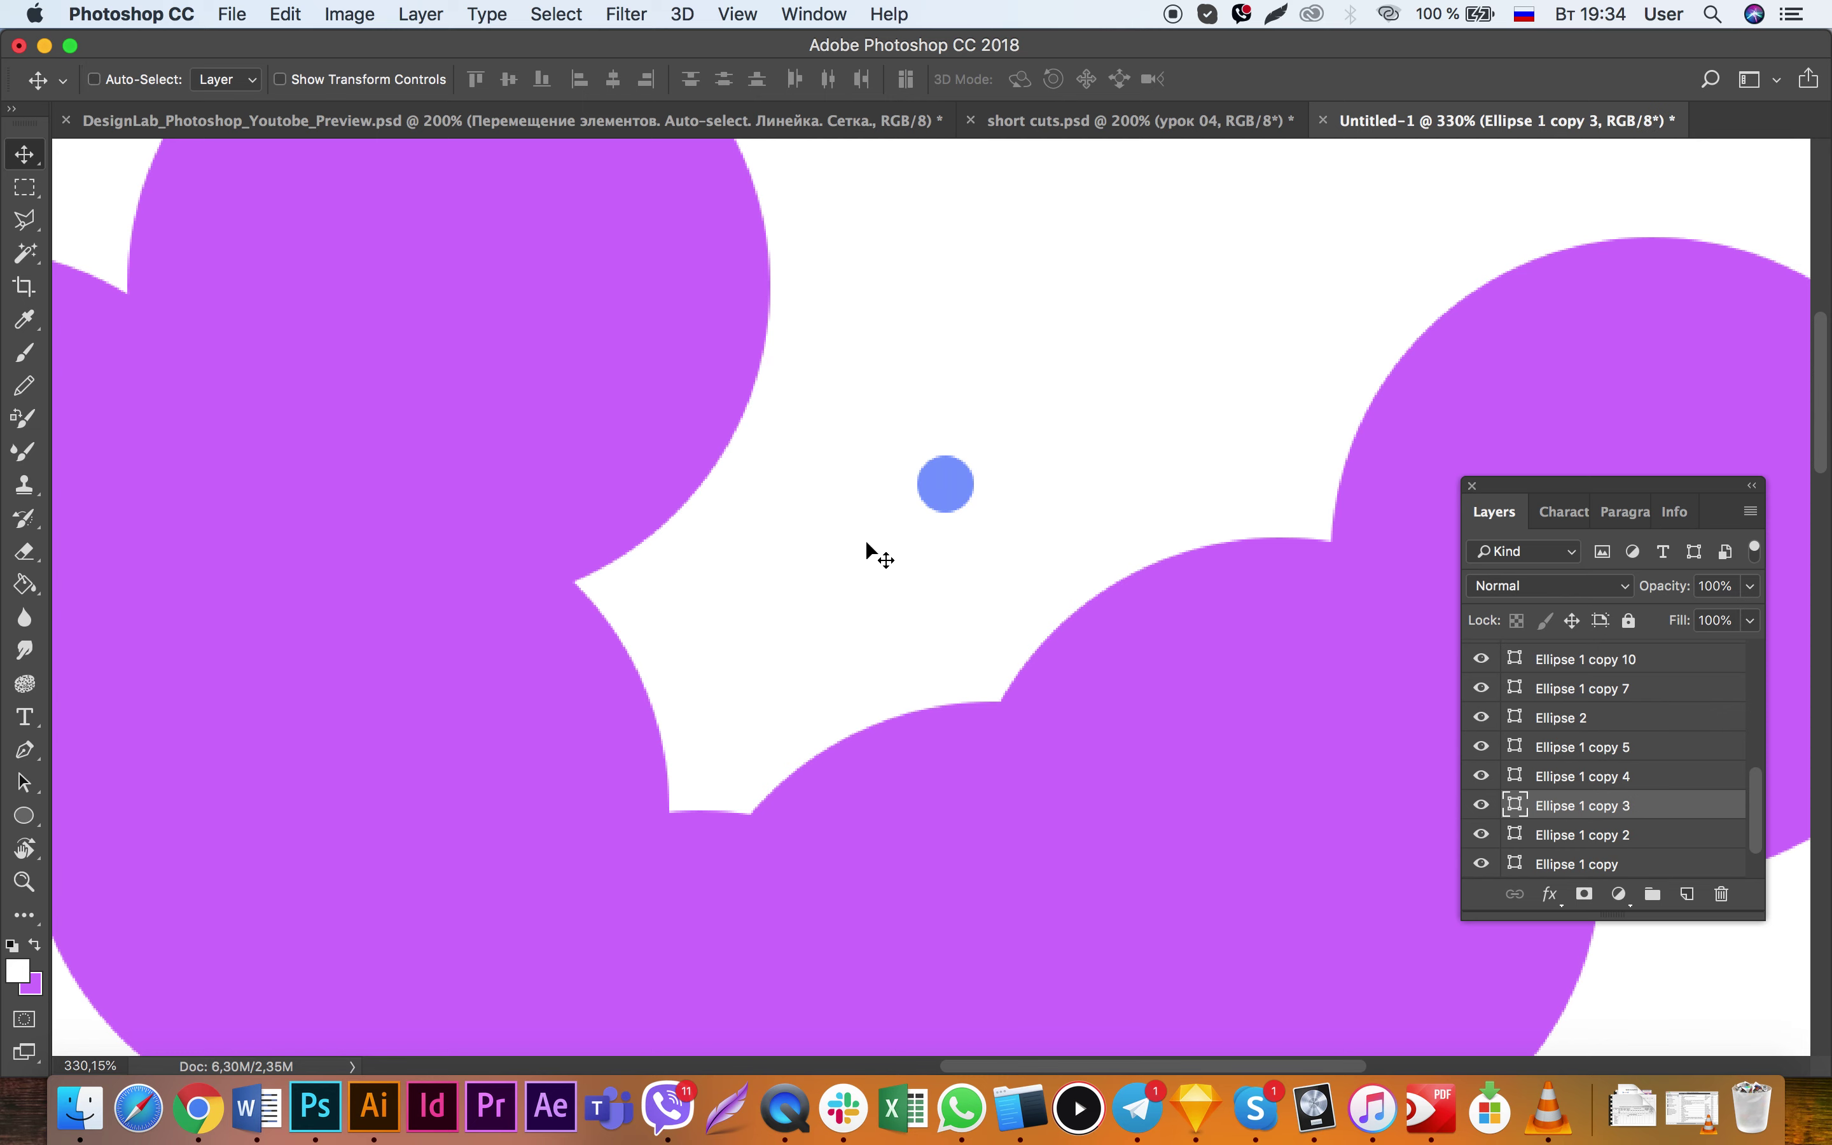
Step: Show the blue dot's 90 px distance to Ellipse 1 copy 3 with Cmd held
super+click(944, 490)
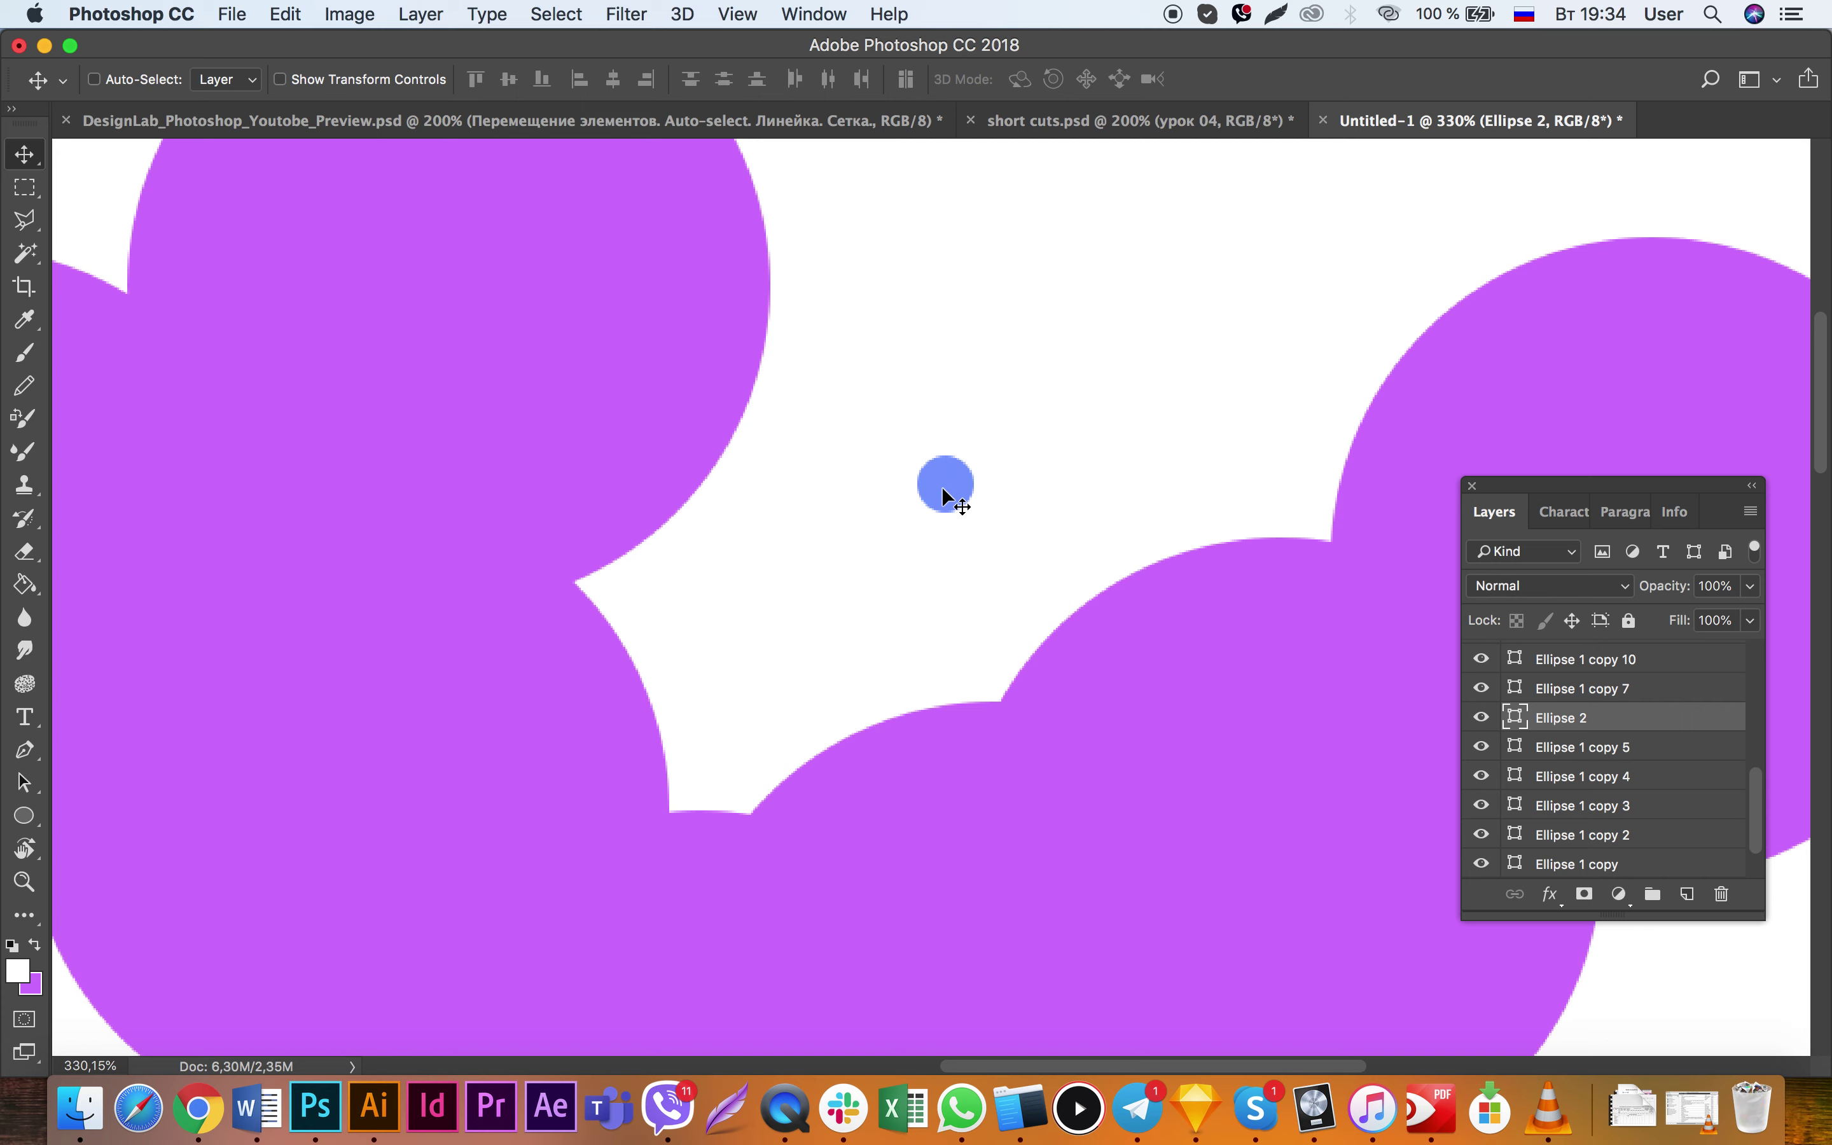
super+click(950, 893)
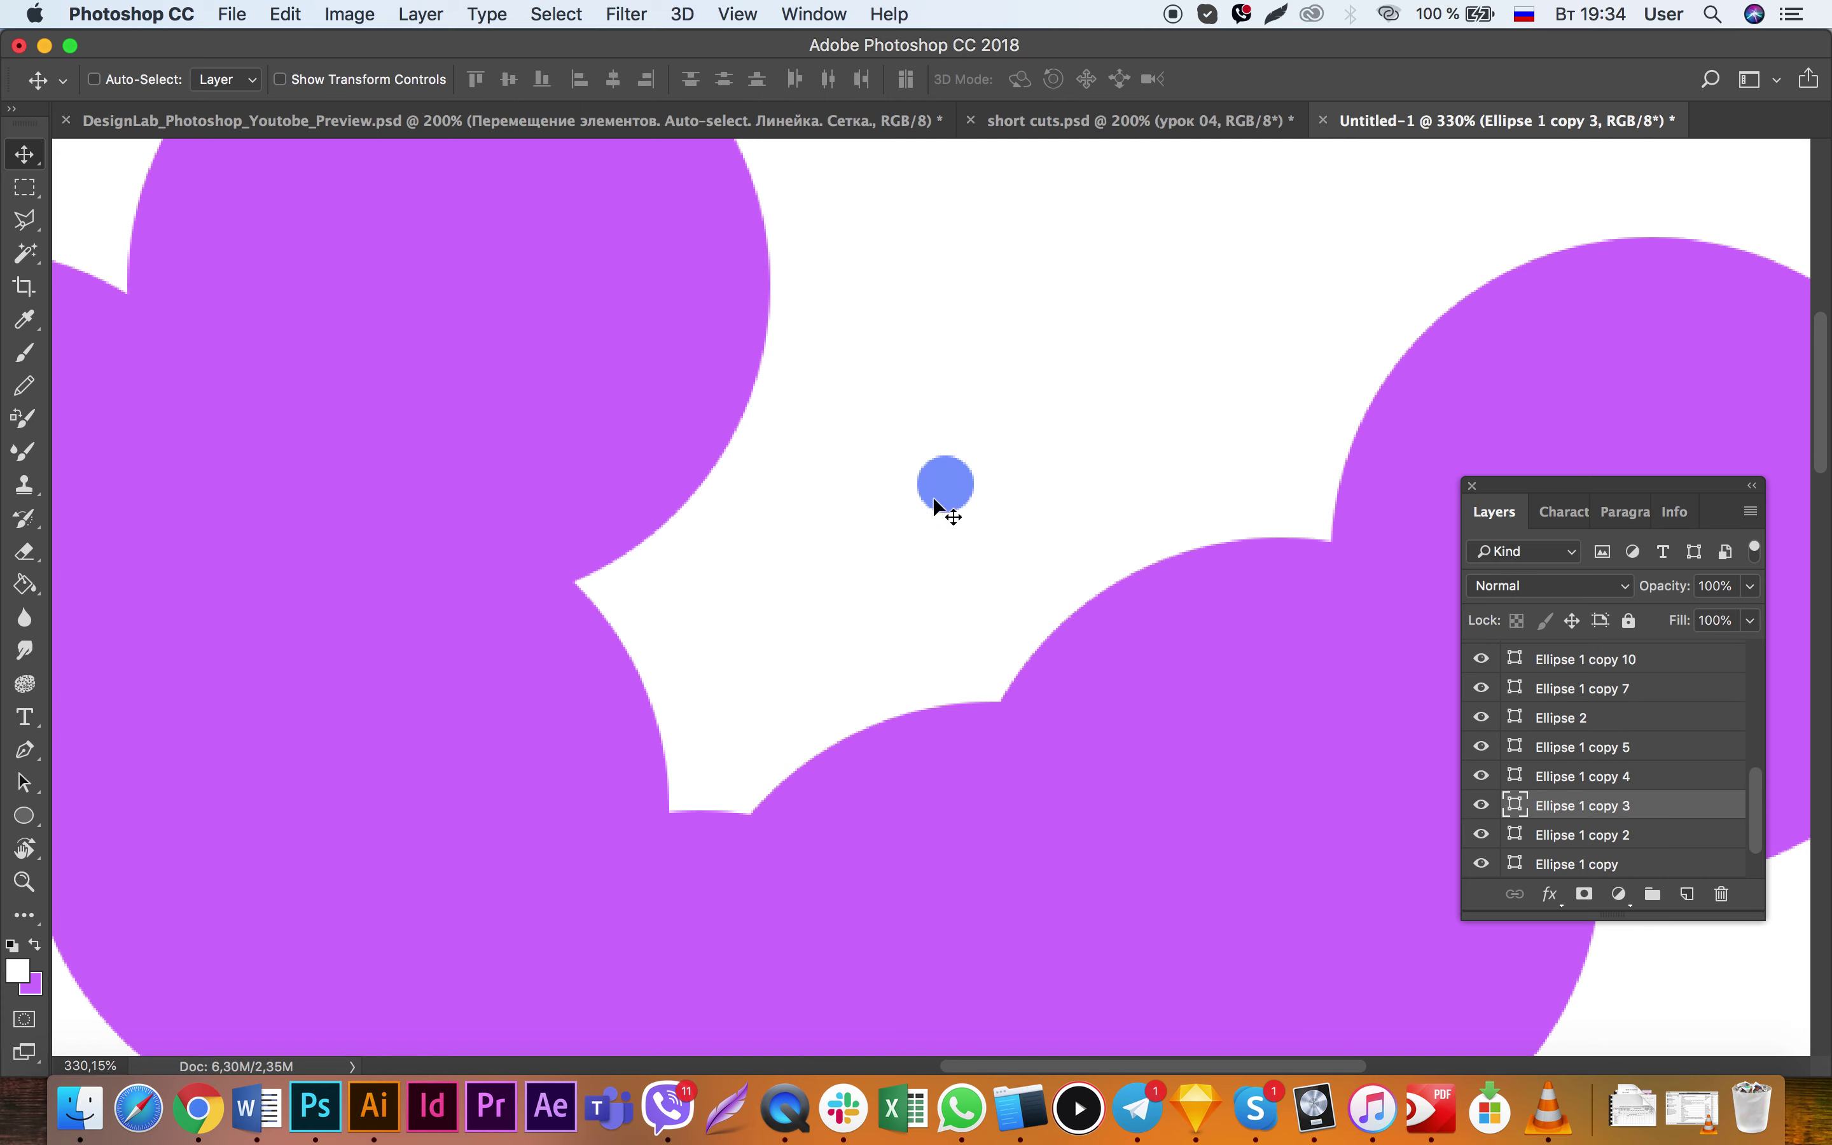
key(super)
Step: Drag the blue dot sideways into open white space beside the upper-left cloud circle
super+click(944, 487)
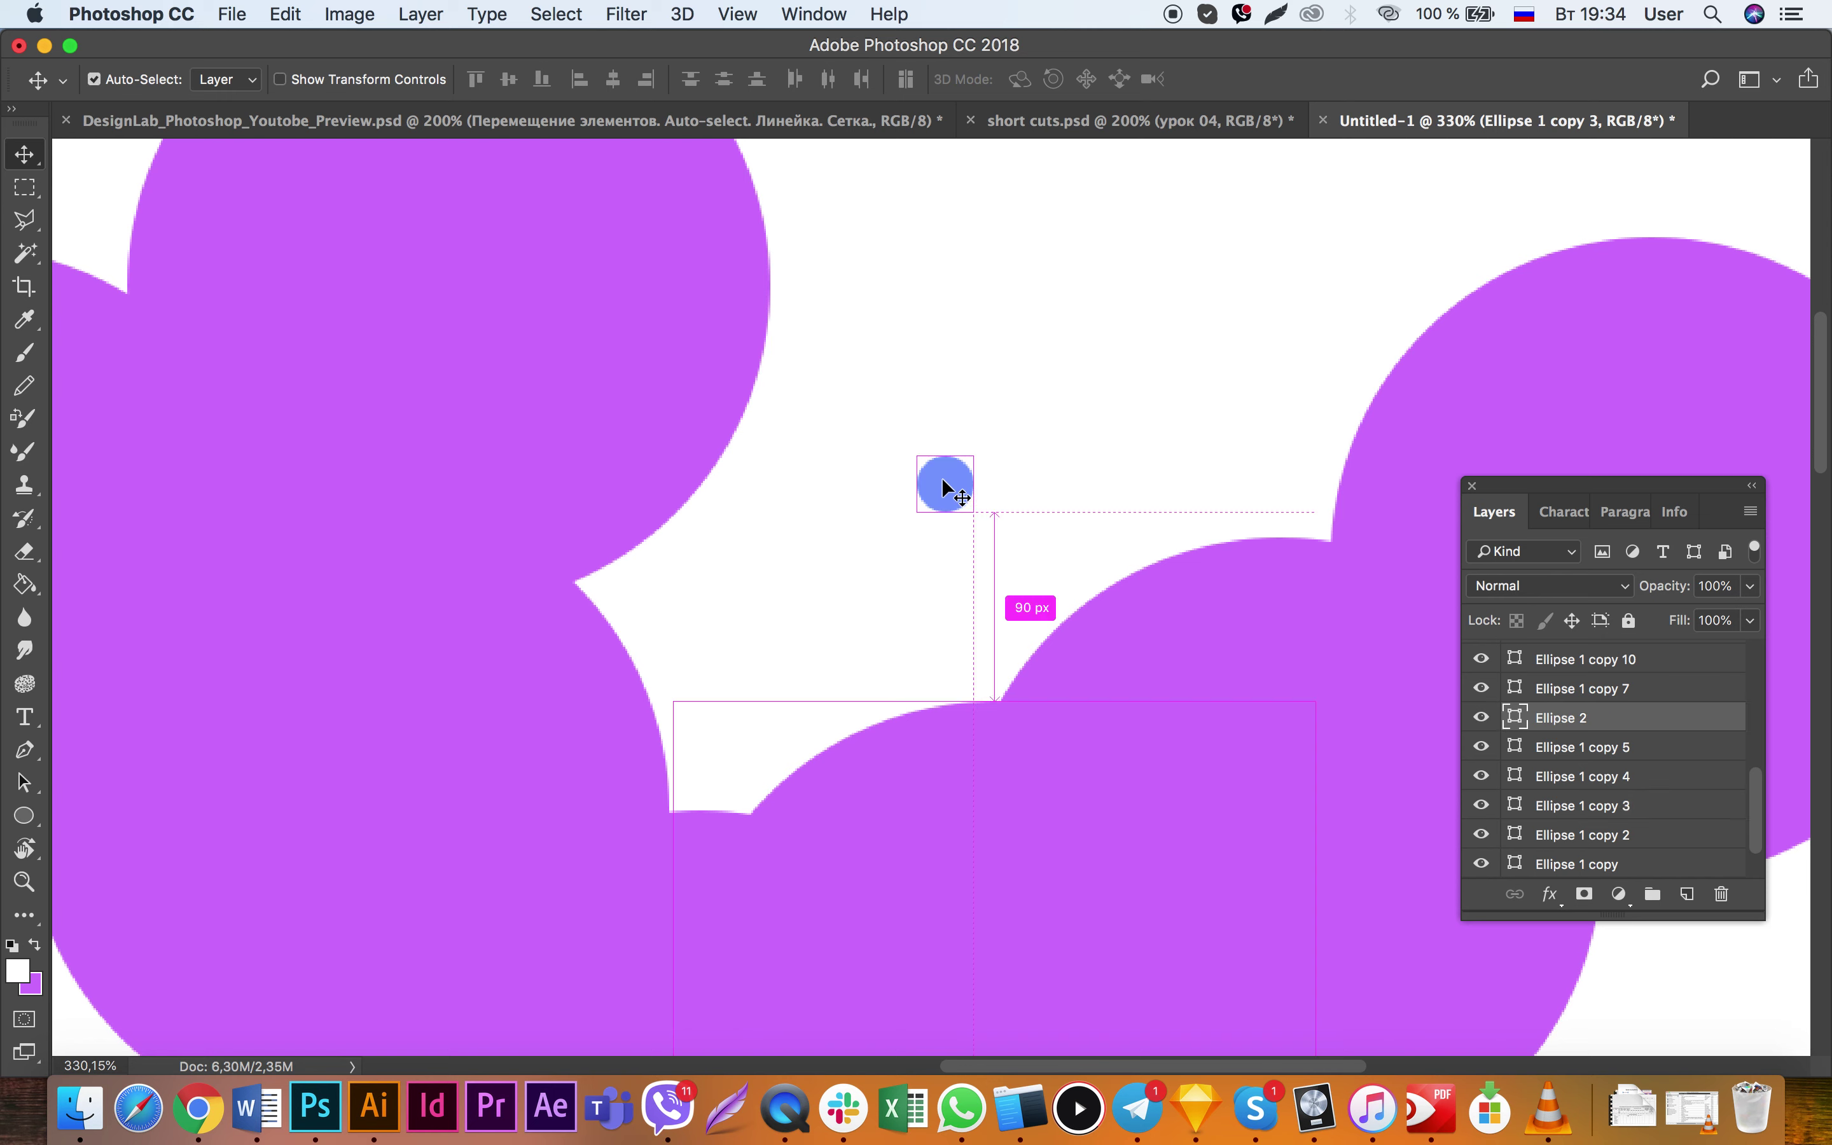
mouse_move(945, 489)
mouse_down()
mouse_move(973, 502)
mouse_move(956, 484)
mouse_up()
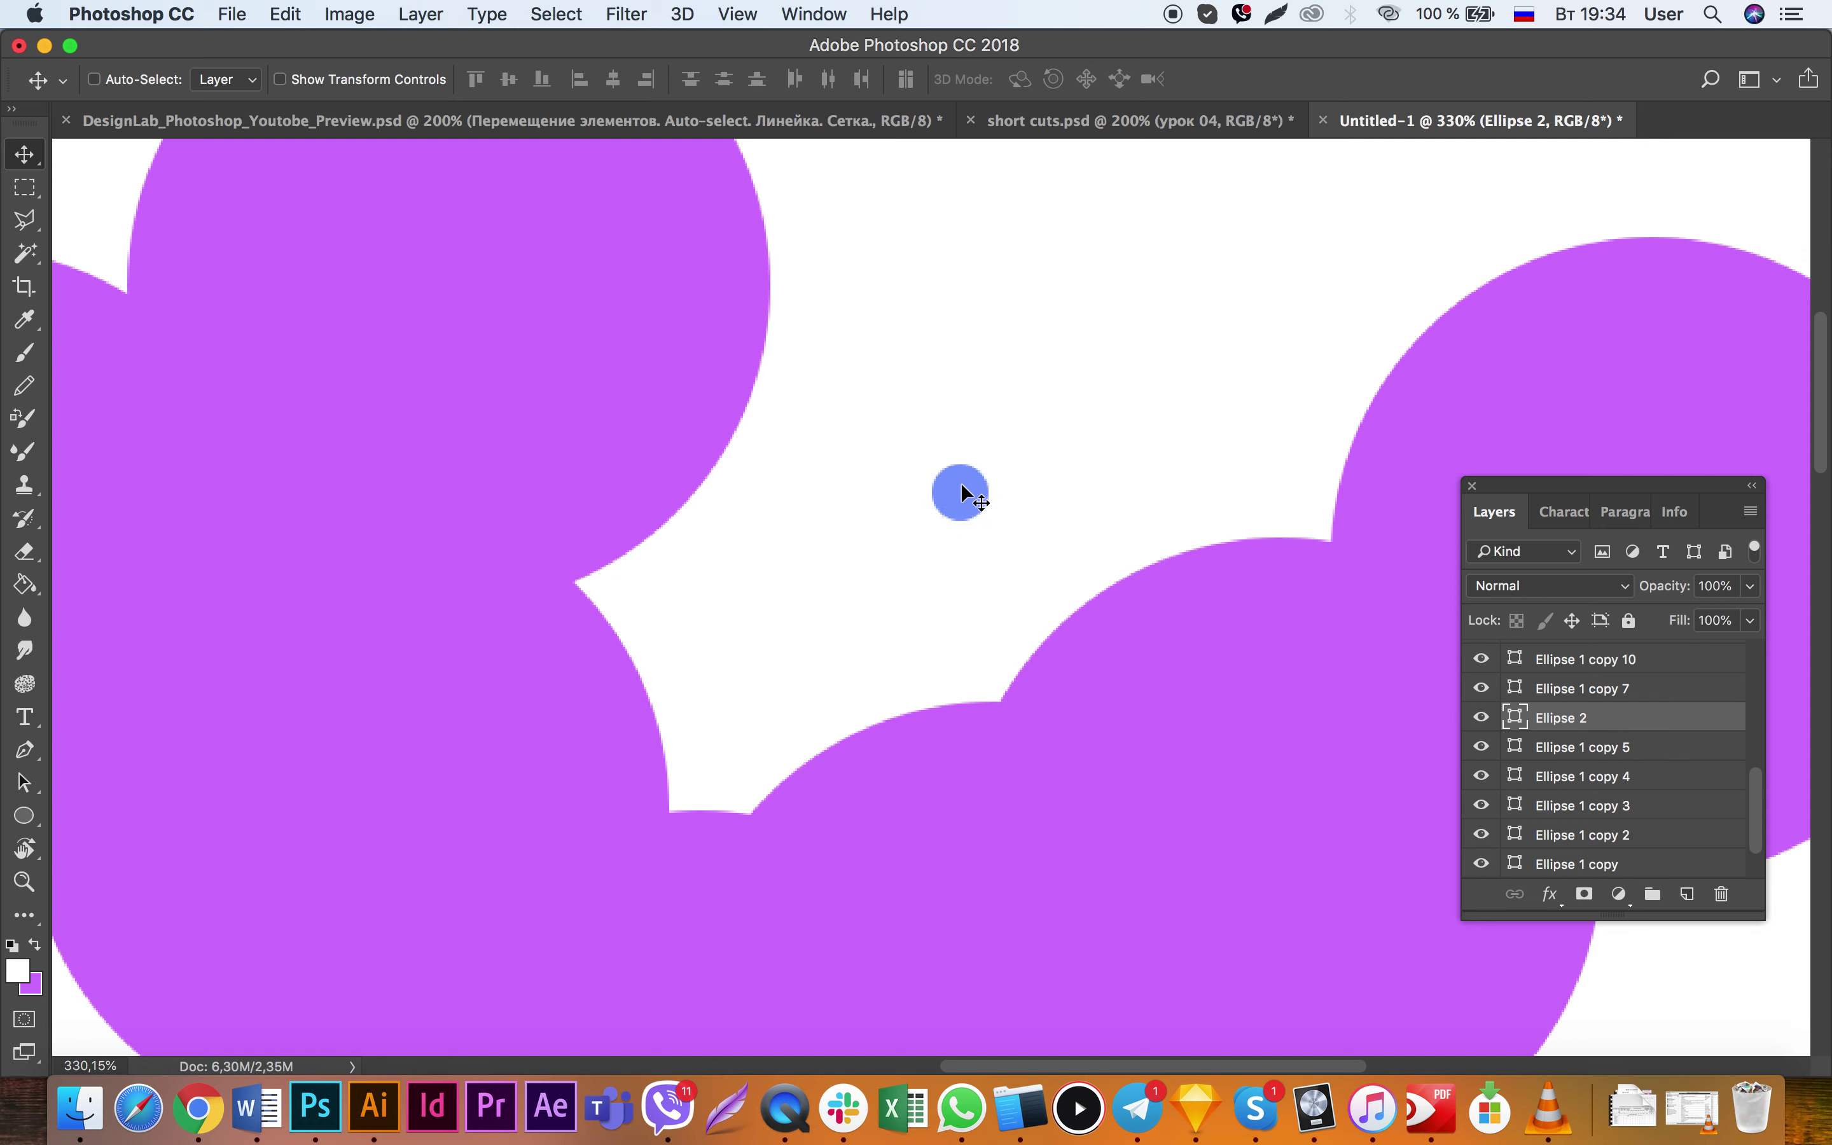
scroll(968, 484, up, 2)
scroll(965, 469, up, 3)
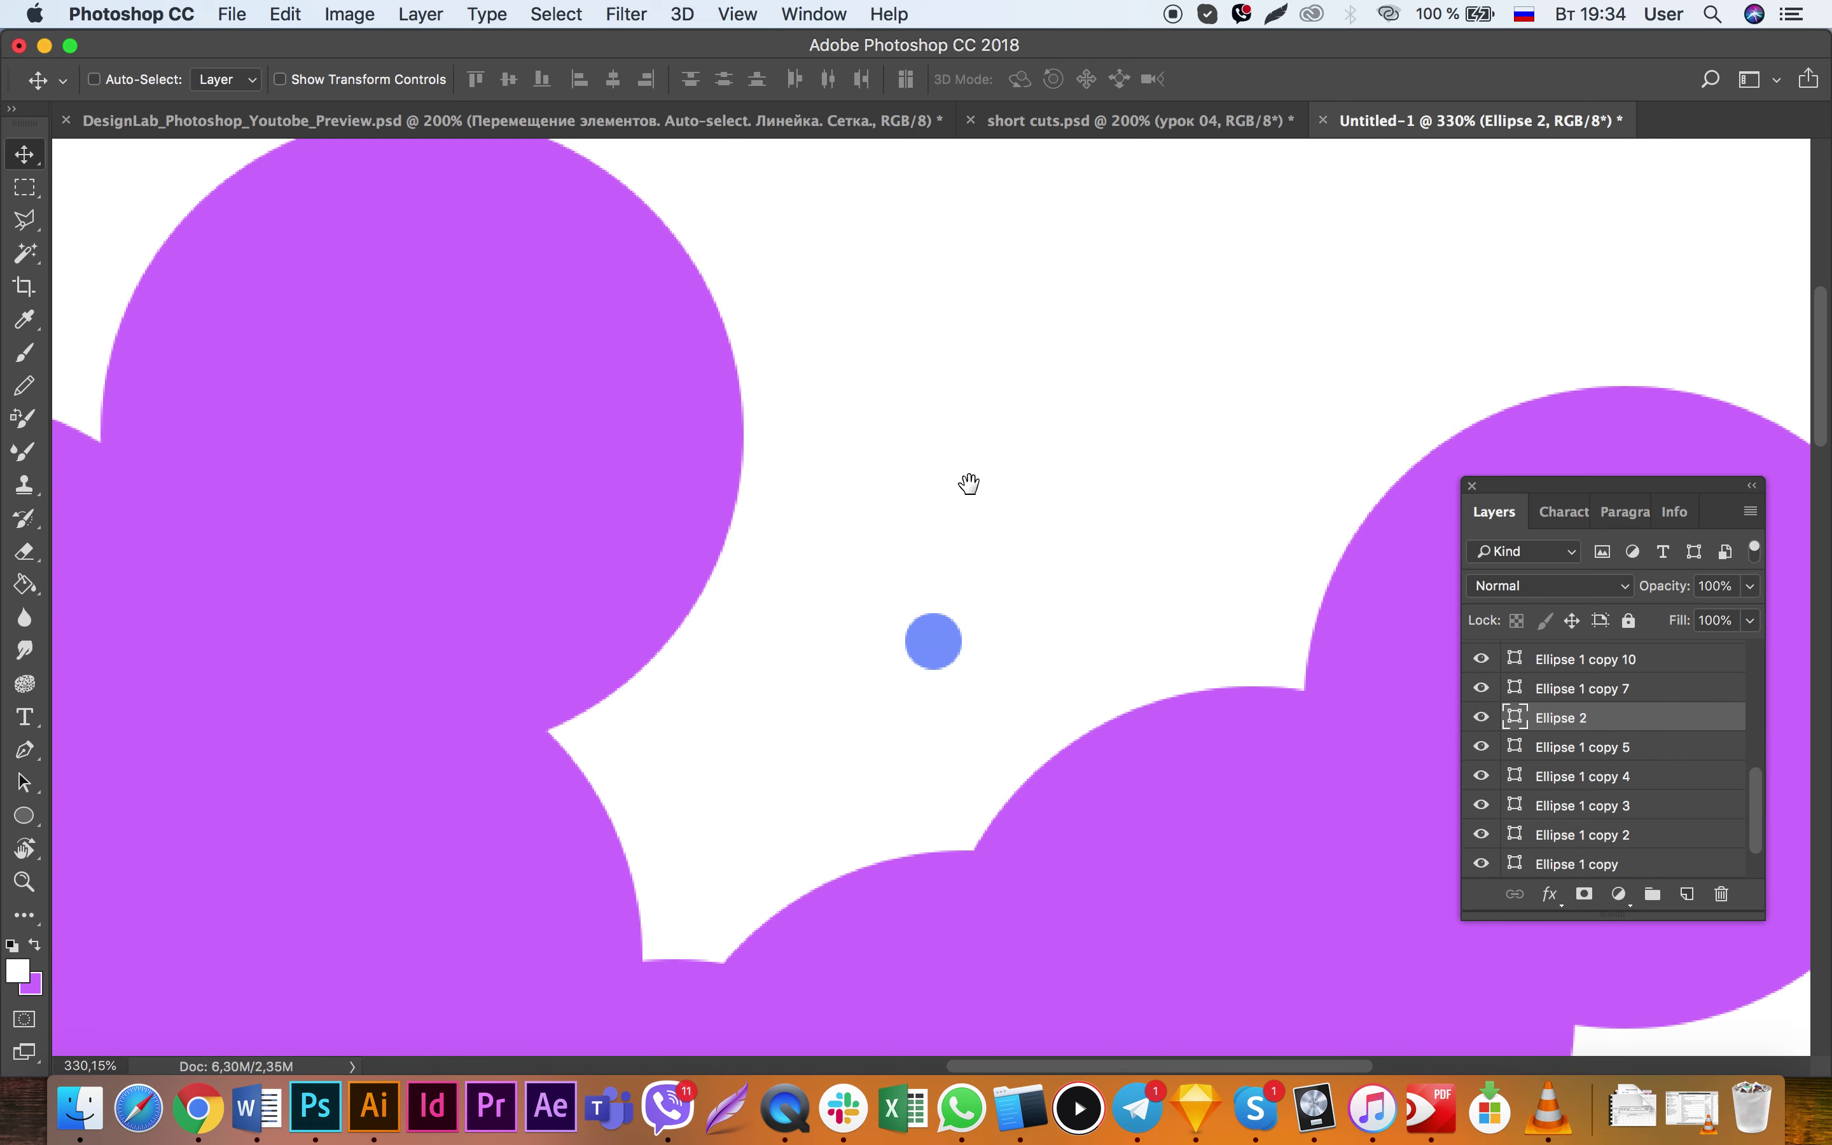
drag(1049, 643, 1094, 338)
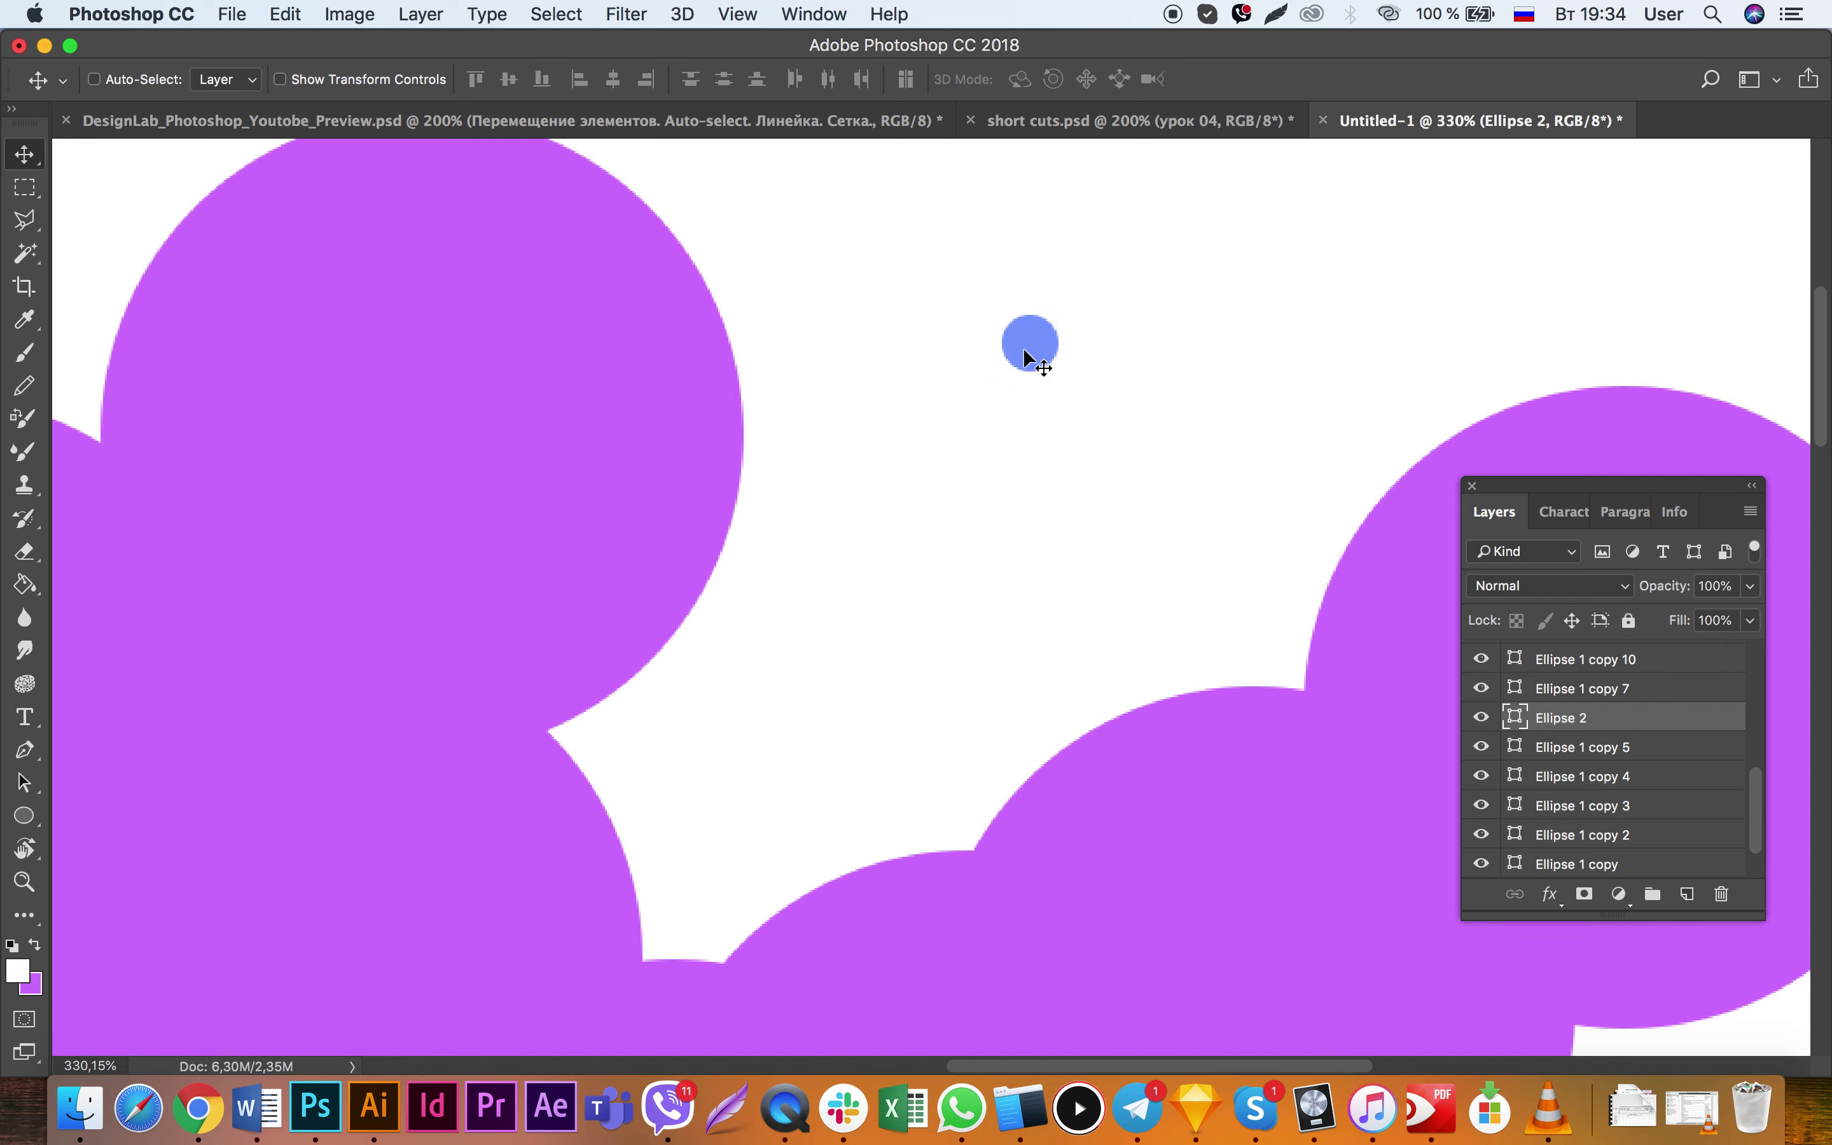
mouse_move(1082, 356)
mouse_down()
mouse_move(1001, 354)
mouse_move(1114, 354)
mouse_move(877, 357)
mouse_move(1200, 345)
mouse_move(746, 346)
mouse_move(1212, 335)
mouse_move(876, 372)
mouse_move(826, 347)
mouse_move(981, 298)
mouse_move(1056, 314)
mouse_move(793, 307)
mouse_move(1210, 303)
mouse_move(728, 310)
mouse_move(1431, 294)
mouse_move(1252, 271)
mouse_move(1210, 180)
mouse_move(937, 233)
mouse_move(1010, 294)
mouse_move(1090, 317)
mouse_move(793, 621)
mouse_move(1045, 738)
mouse_move(589, 720)
mouse_move(1161, 727)
mouse_move(785, 726)
mouse_move(1007, 734)
mouse_up()
scroll(1090, 317, up, 5)
Step: Nudge the blue dot a few pixels higher above the purple cloud
scroll(849, 641, right, 5)
scroll(849, 641, down, 3)
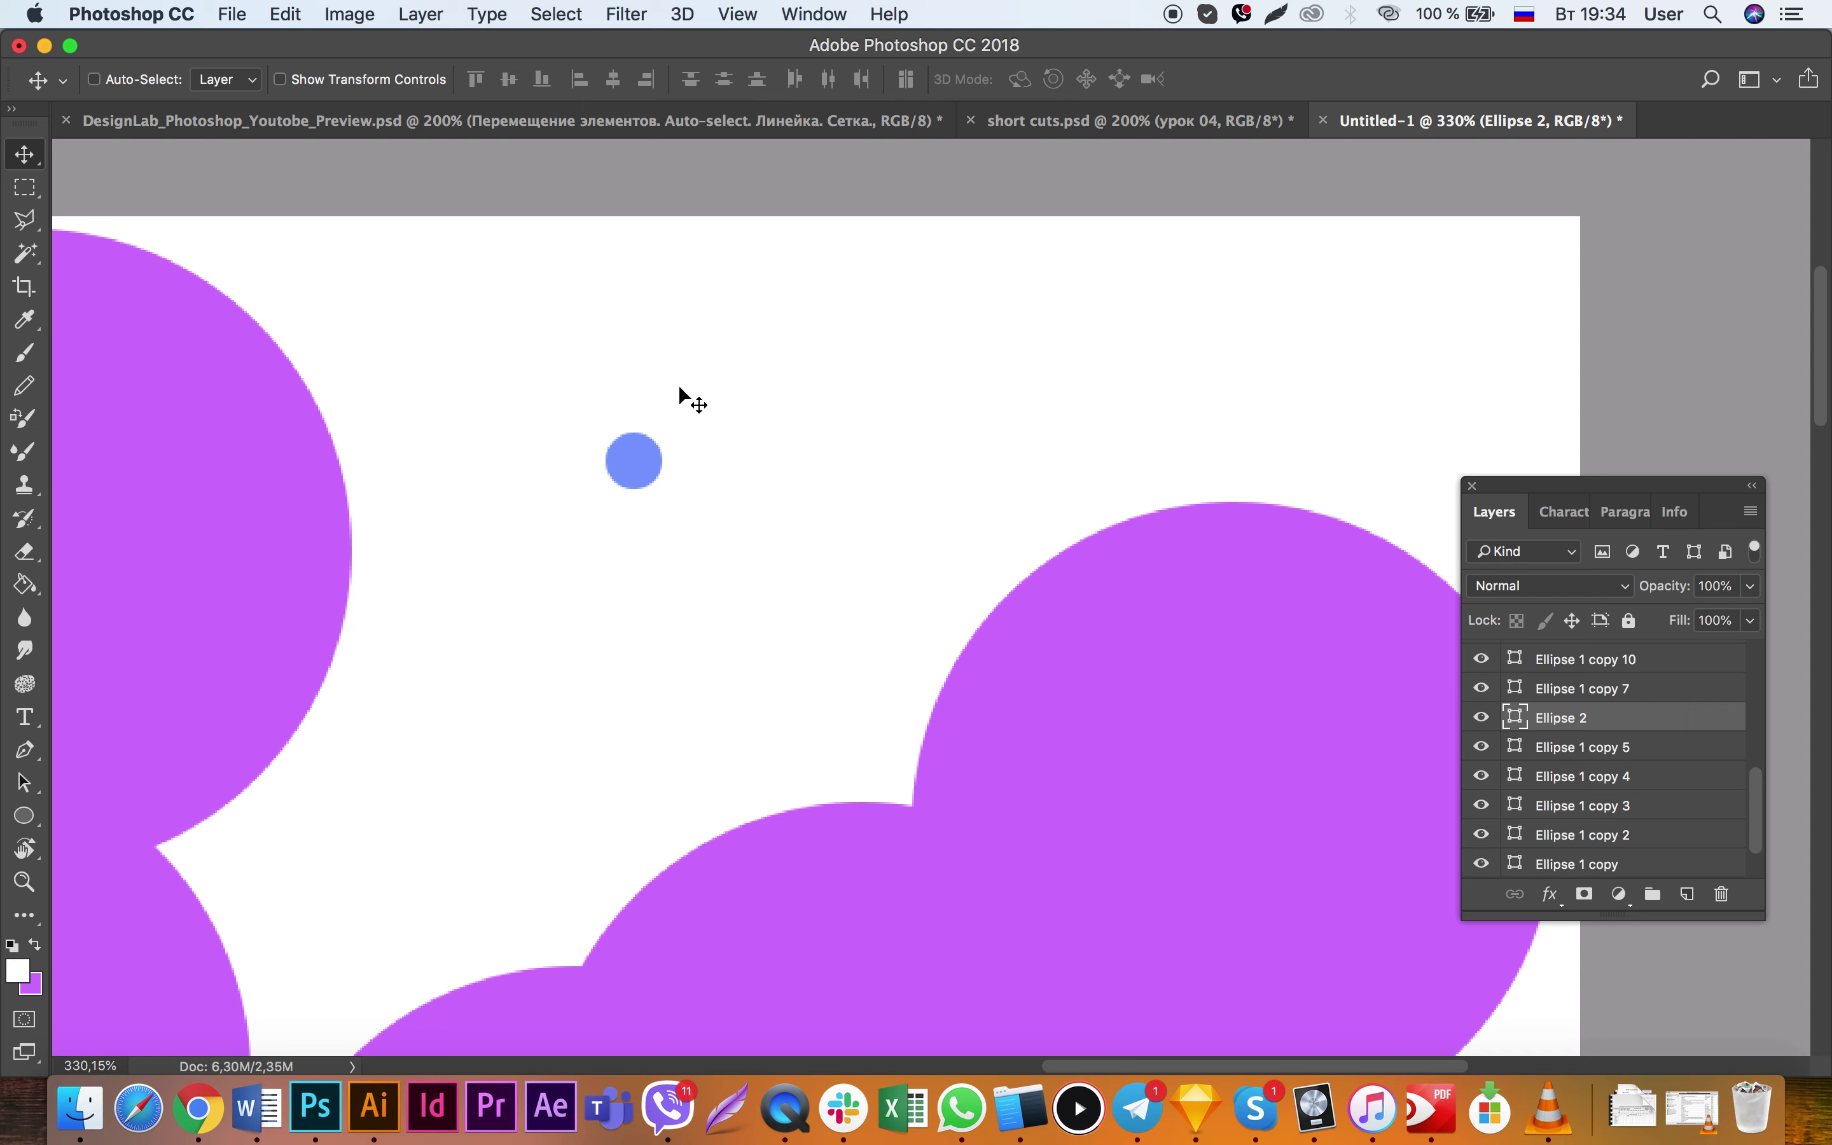
mouse_move(680, 373)
mouse_down()
mouse_move(653, 325)
mouse_move(656, 393)
mouse_up()
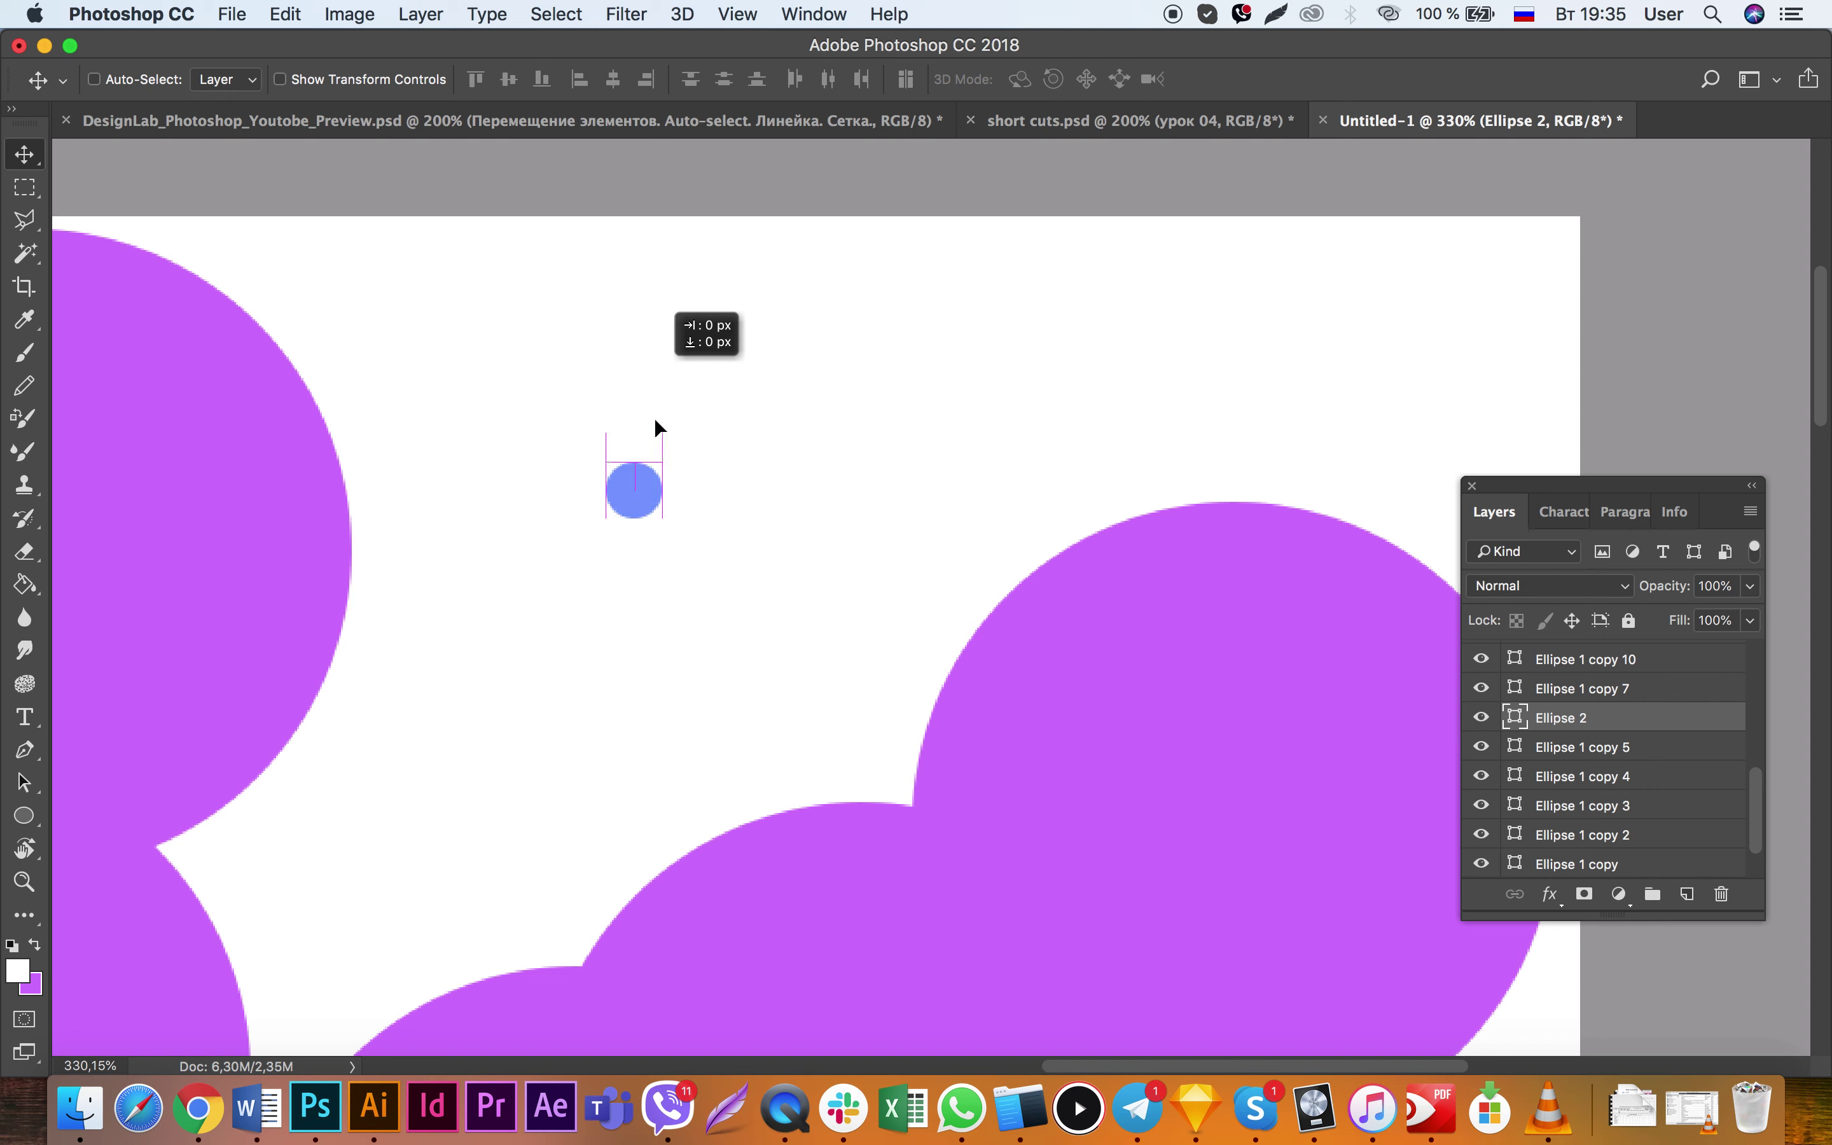
drag(657, 395, 636, 429)
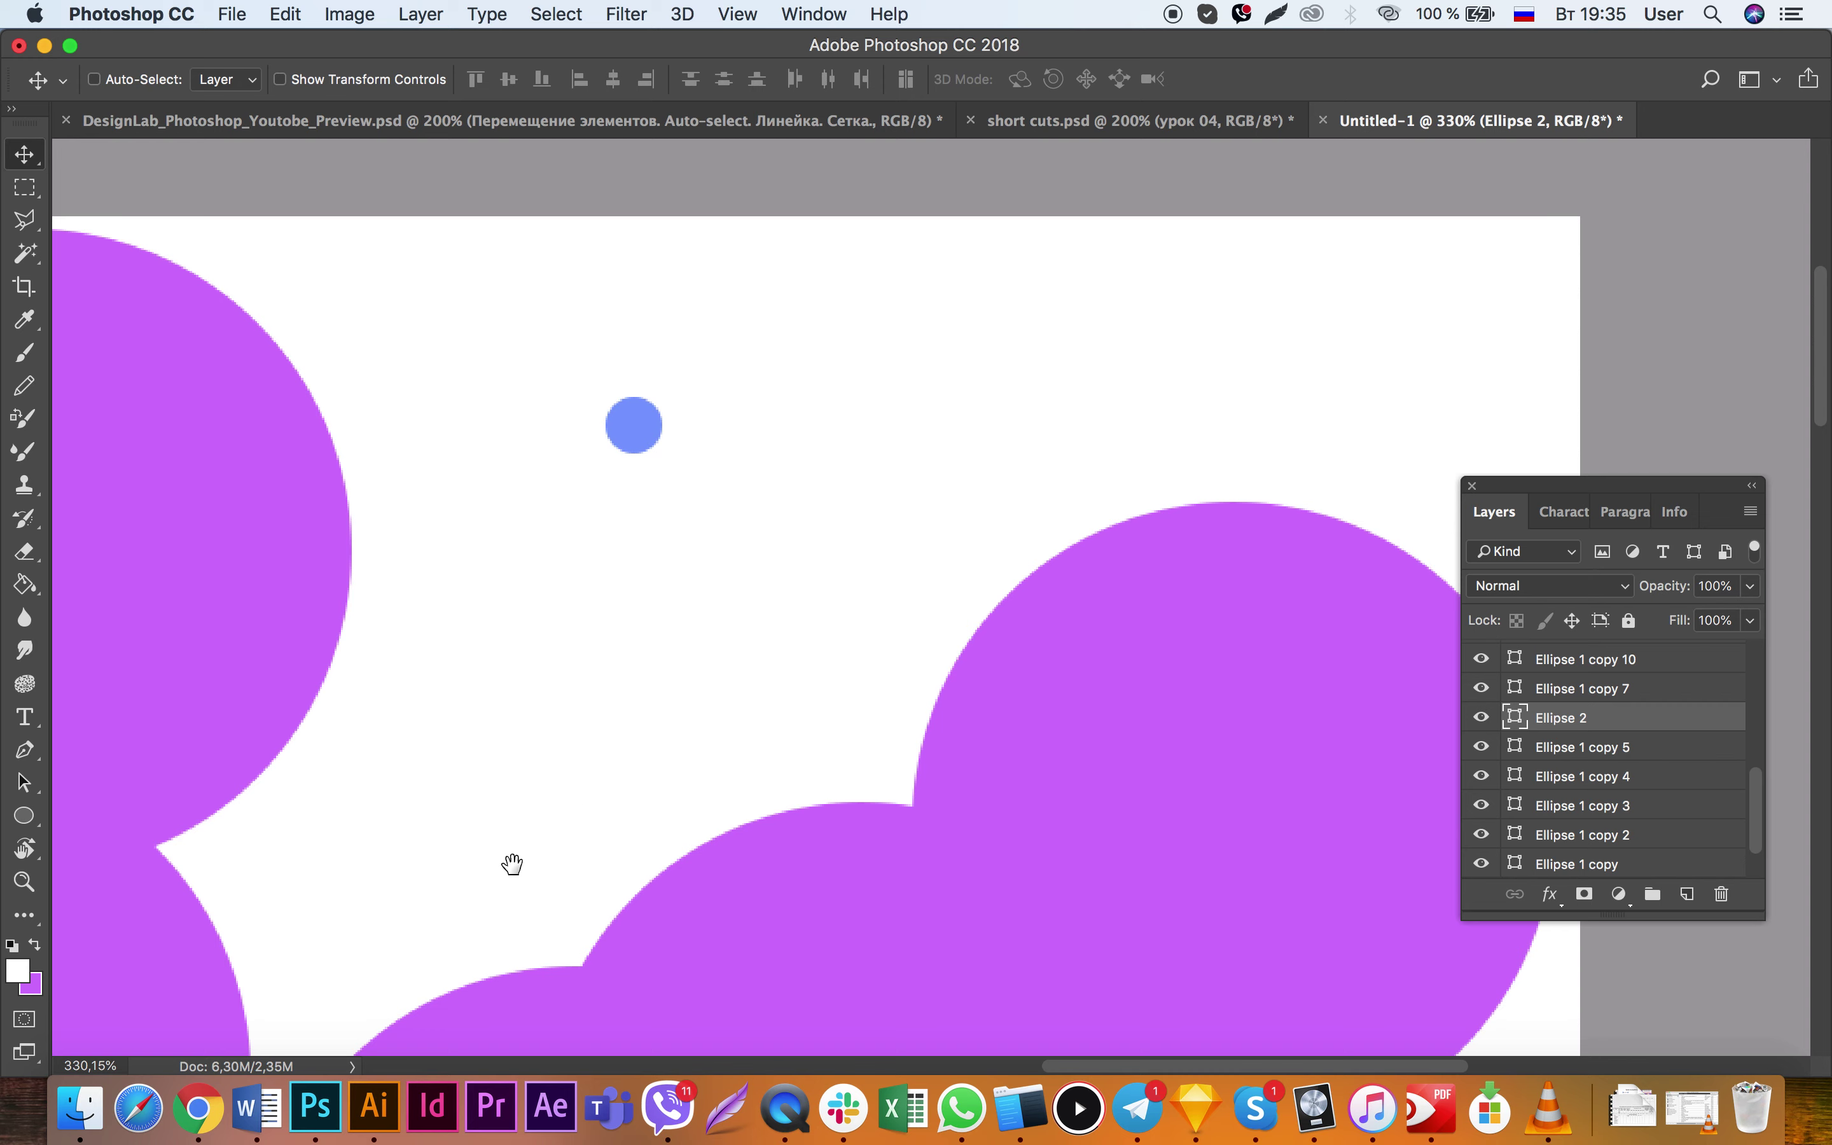
mouse_move(1824, 287)
mouse_down()
mouse_move(1756, 728)
mouse_move(1780, 295)
mouse_up()
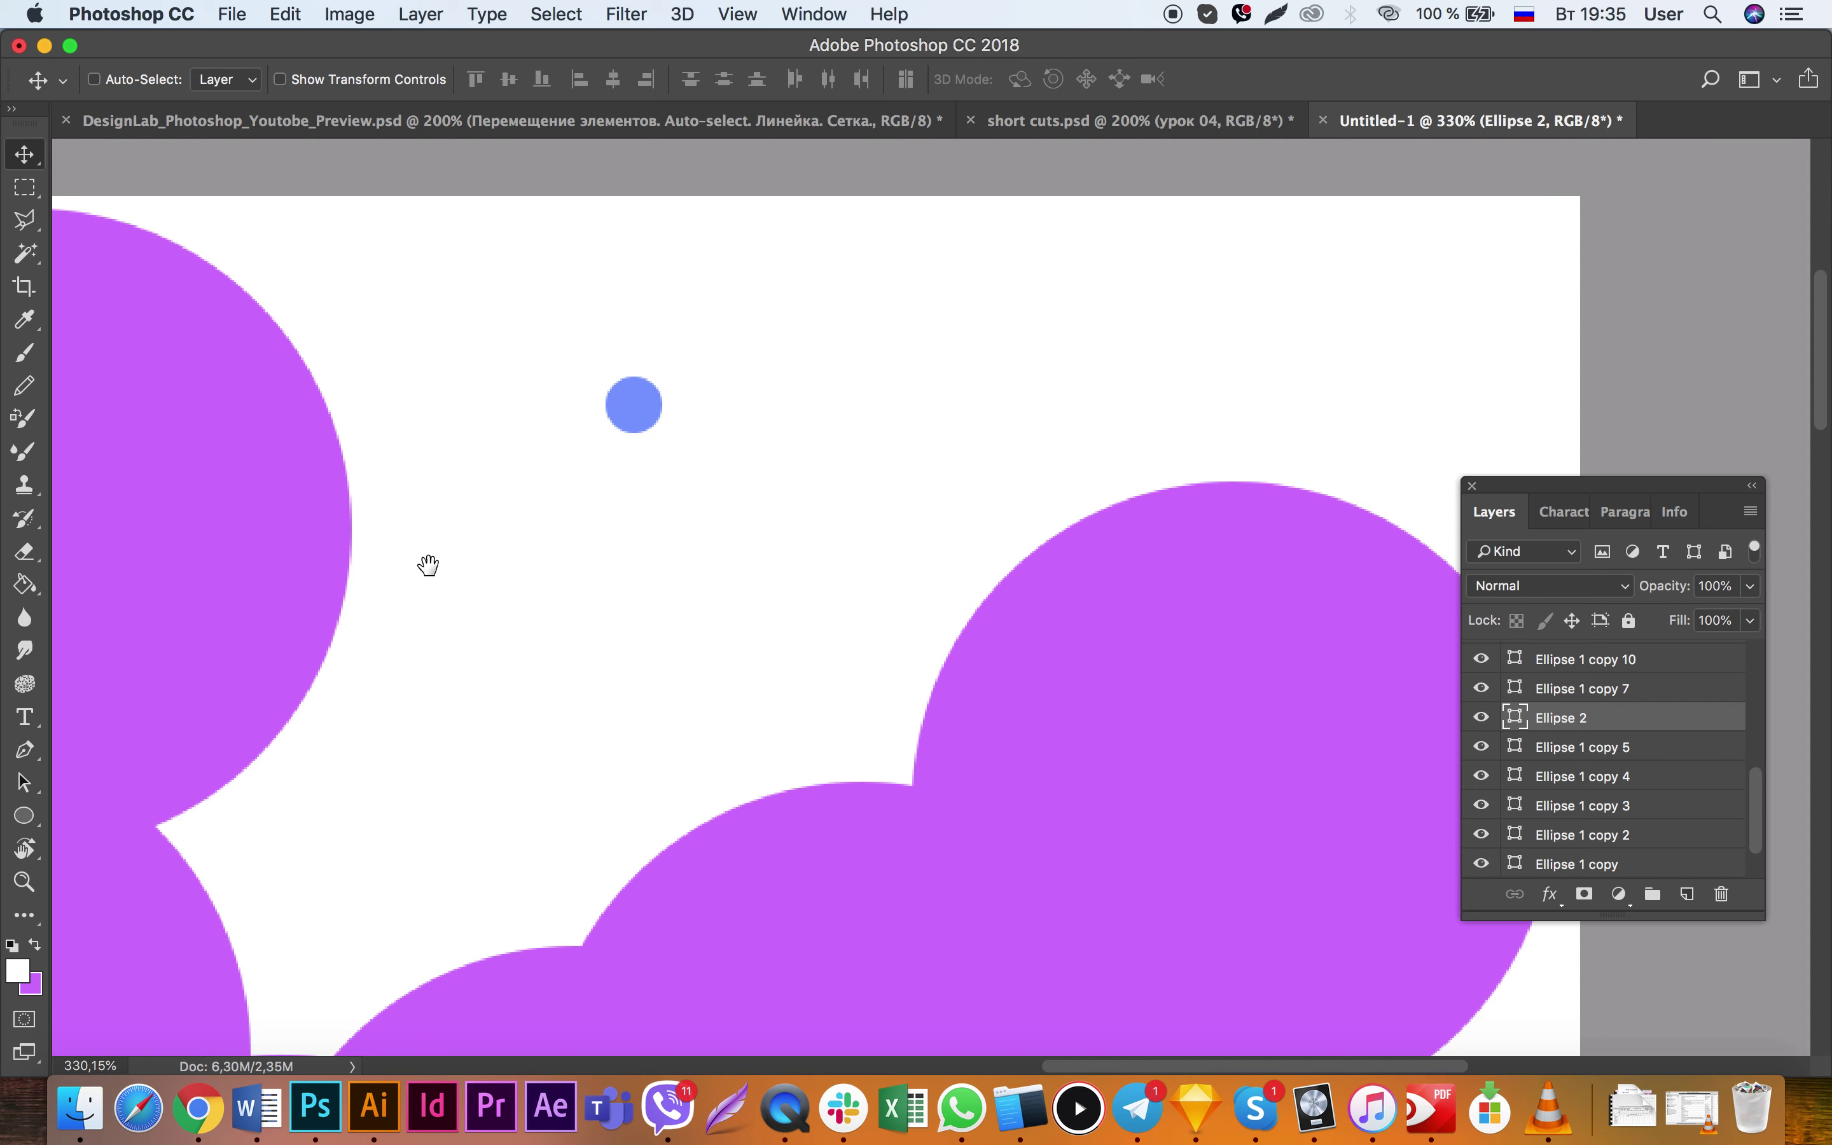
Step: Pan around the canvas with the Hand tool and return to the blue dot
drag(392, 685, 822, 412)
mouse_move(609, 596)
mouse_down()
mouse_move(740, 371)
mouse_move(1150, 274)
mouse_up()
mouse_move(924, 557)
mouse_down()
mouse_move(1199, 380)
mouse_move(1257, 649)
mouse_move(761, 736)
mouse_move(900, 425)
mouse_move(569, 810)
mouse_up()
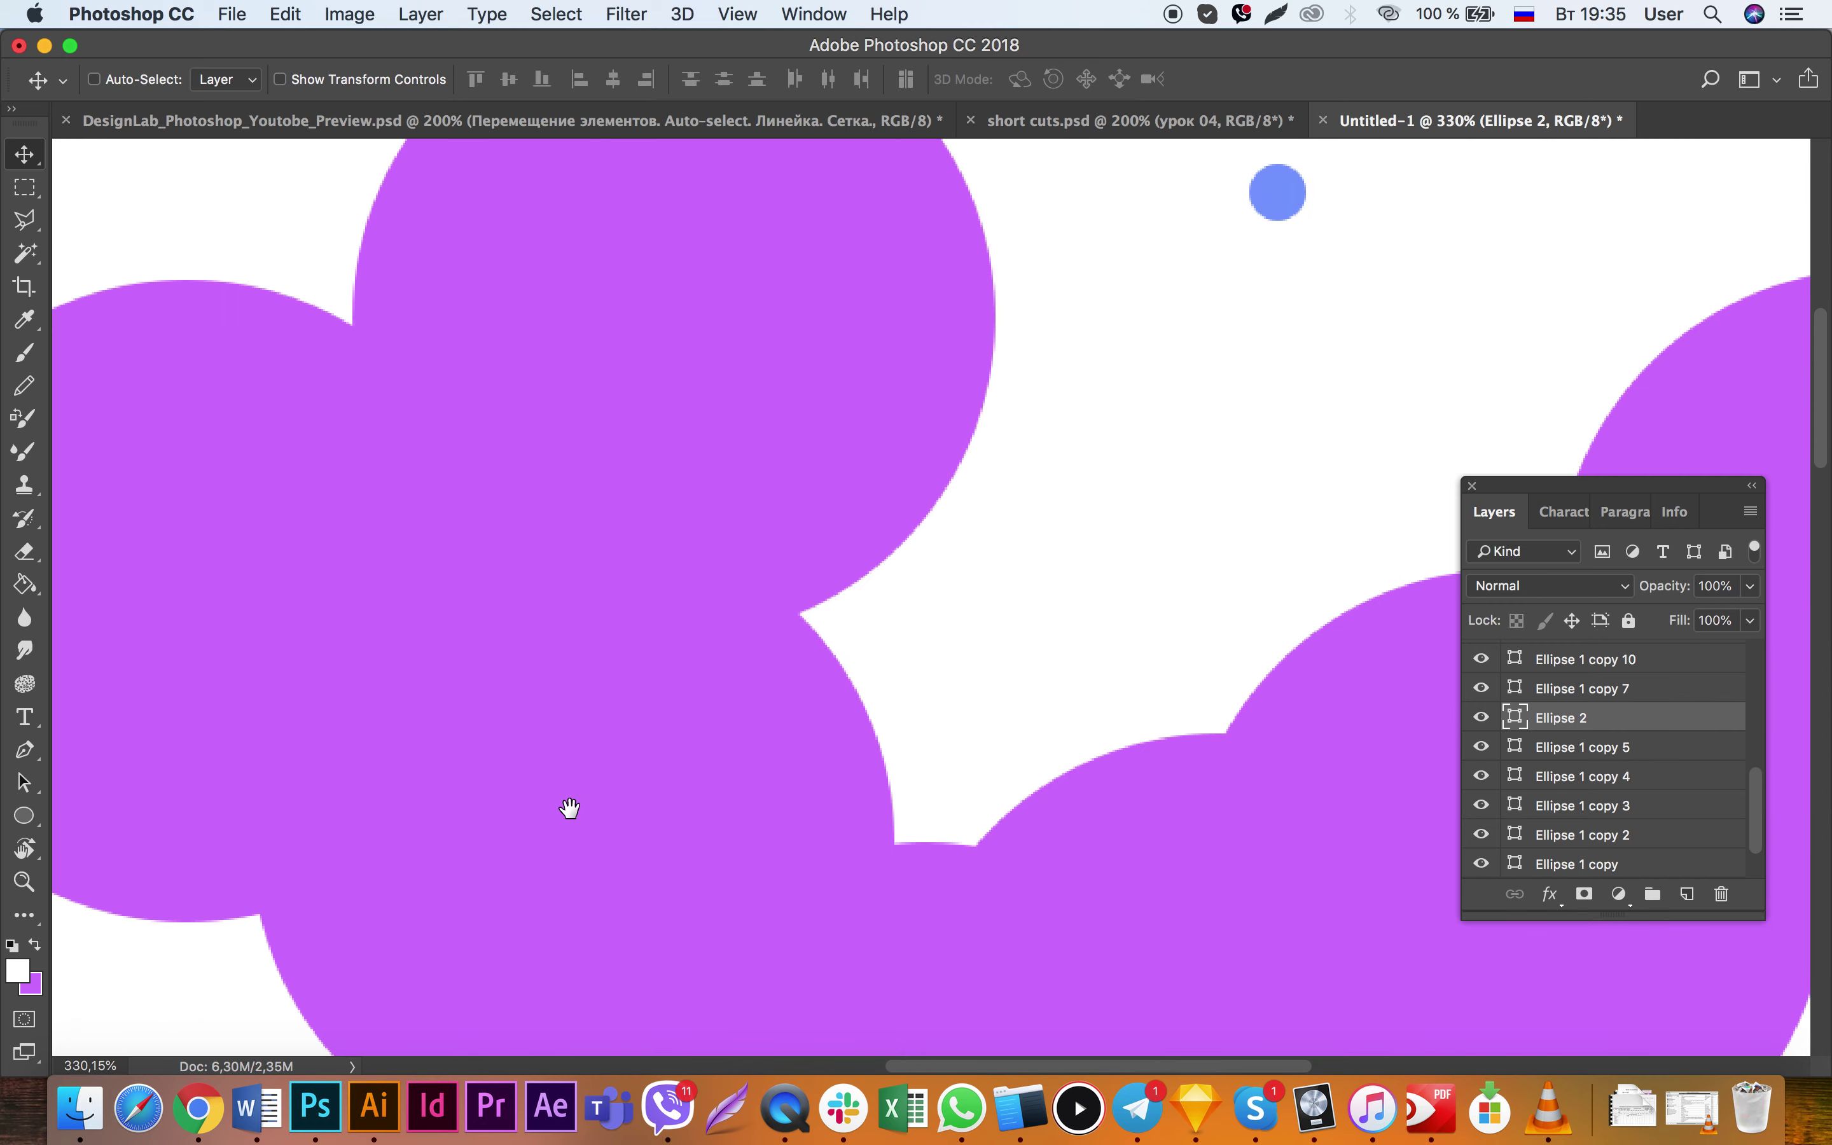
drag(800, 568, 710, 615)
scroll(709, 615, right, 5)
scroll(710, 615, up, 3)
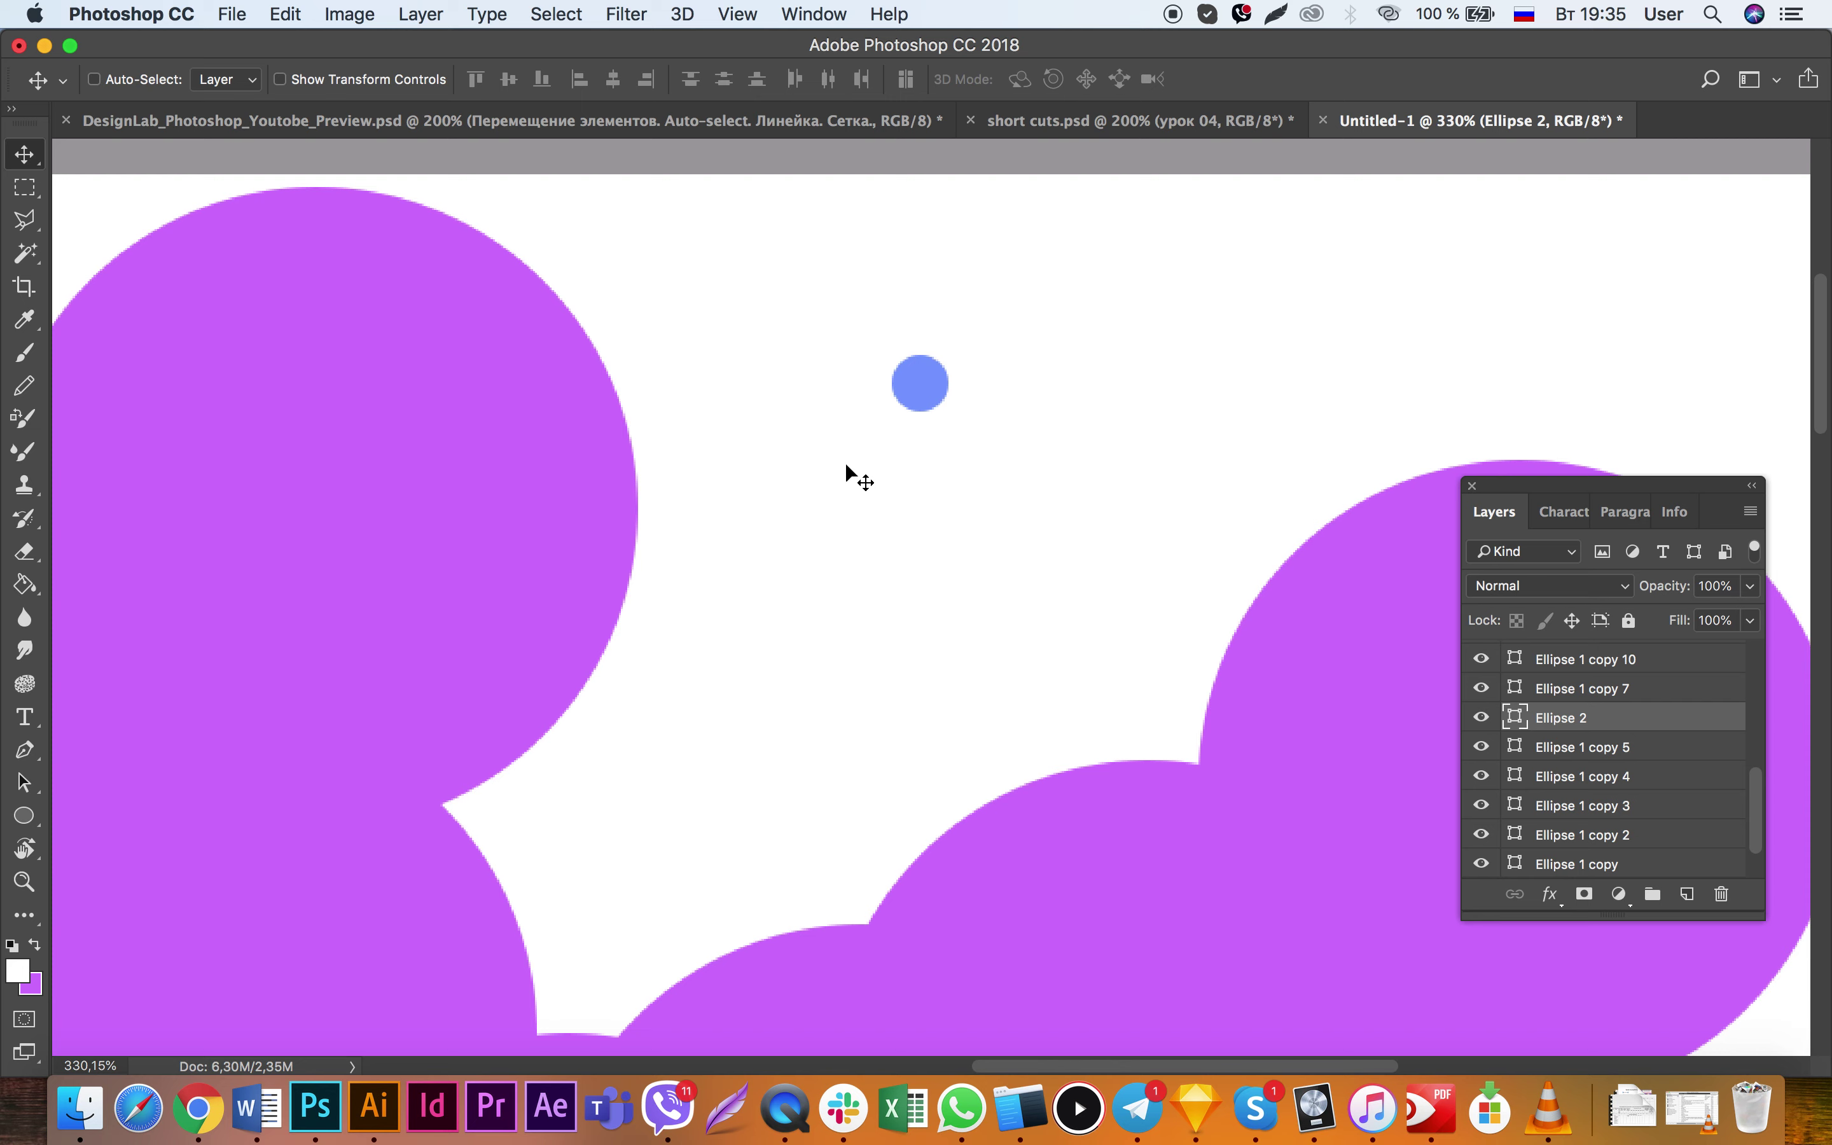
Step: Check the DesignLab preview, then move the blue dot slightly left and up in Untitled-1
click(626, 121)
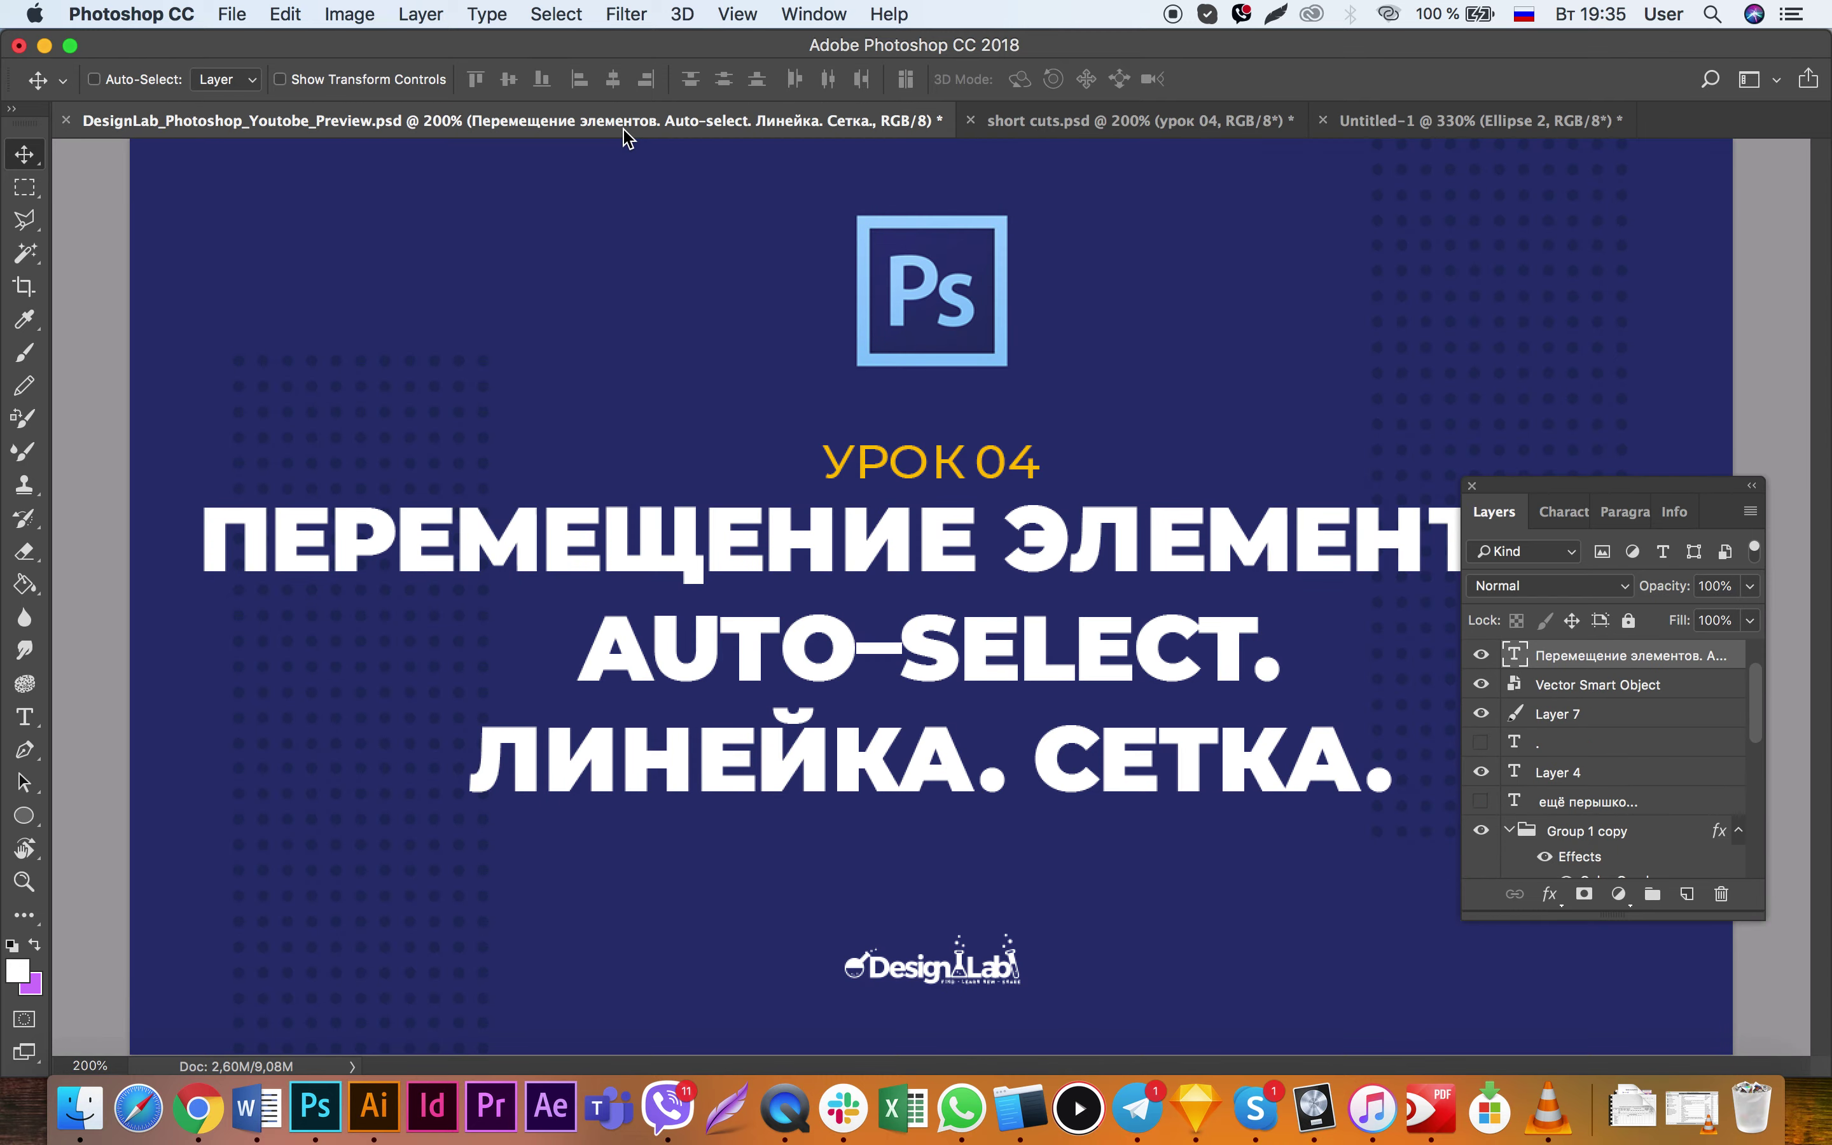
click(1362, 131)
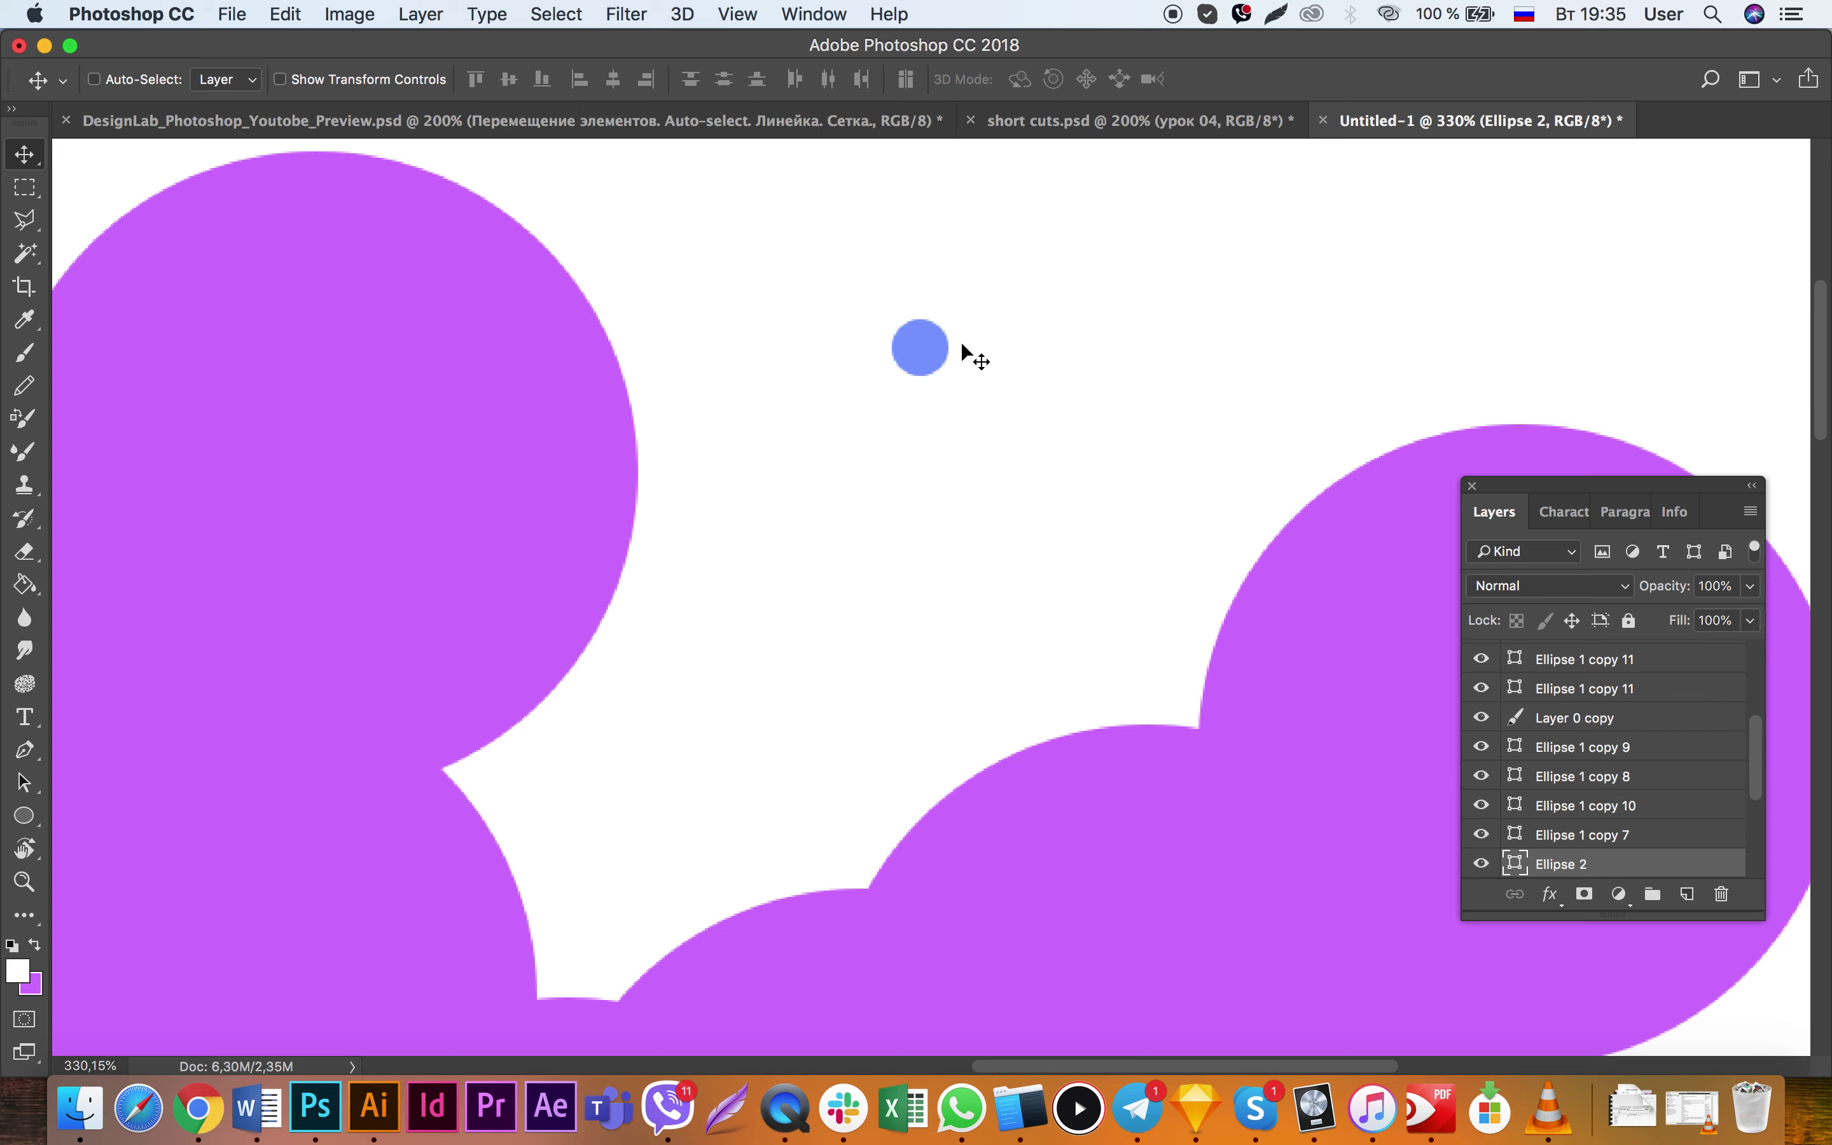
drag(959, 341, 906, 365)
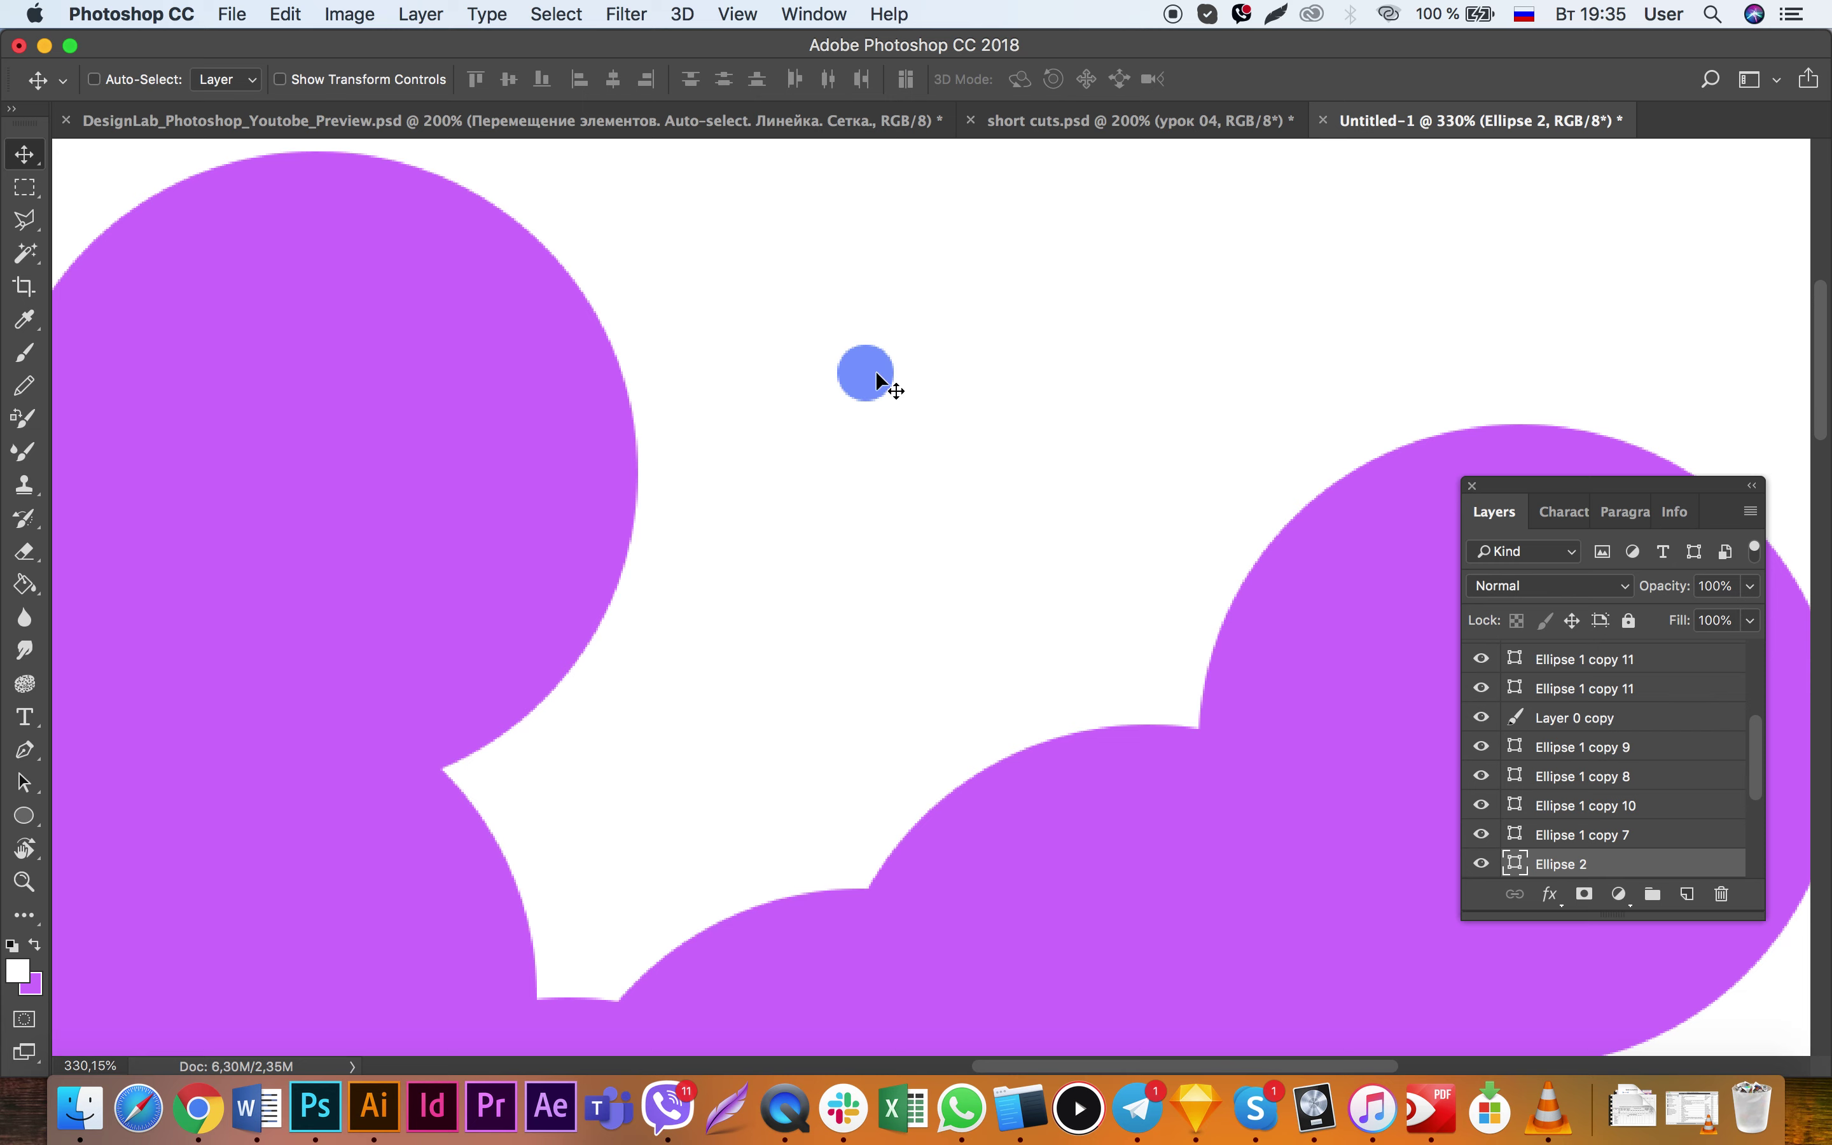
drag(858, 387, 869, 326)
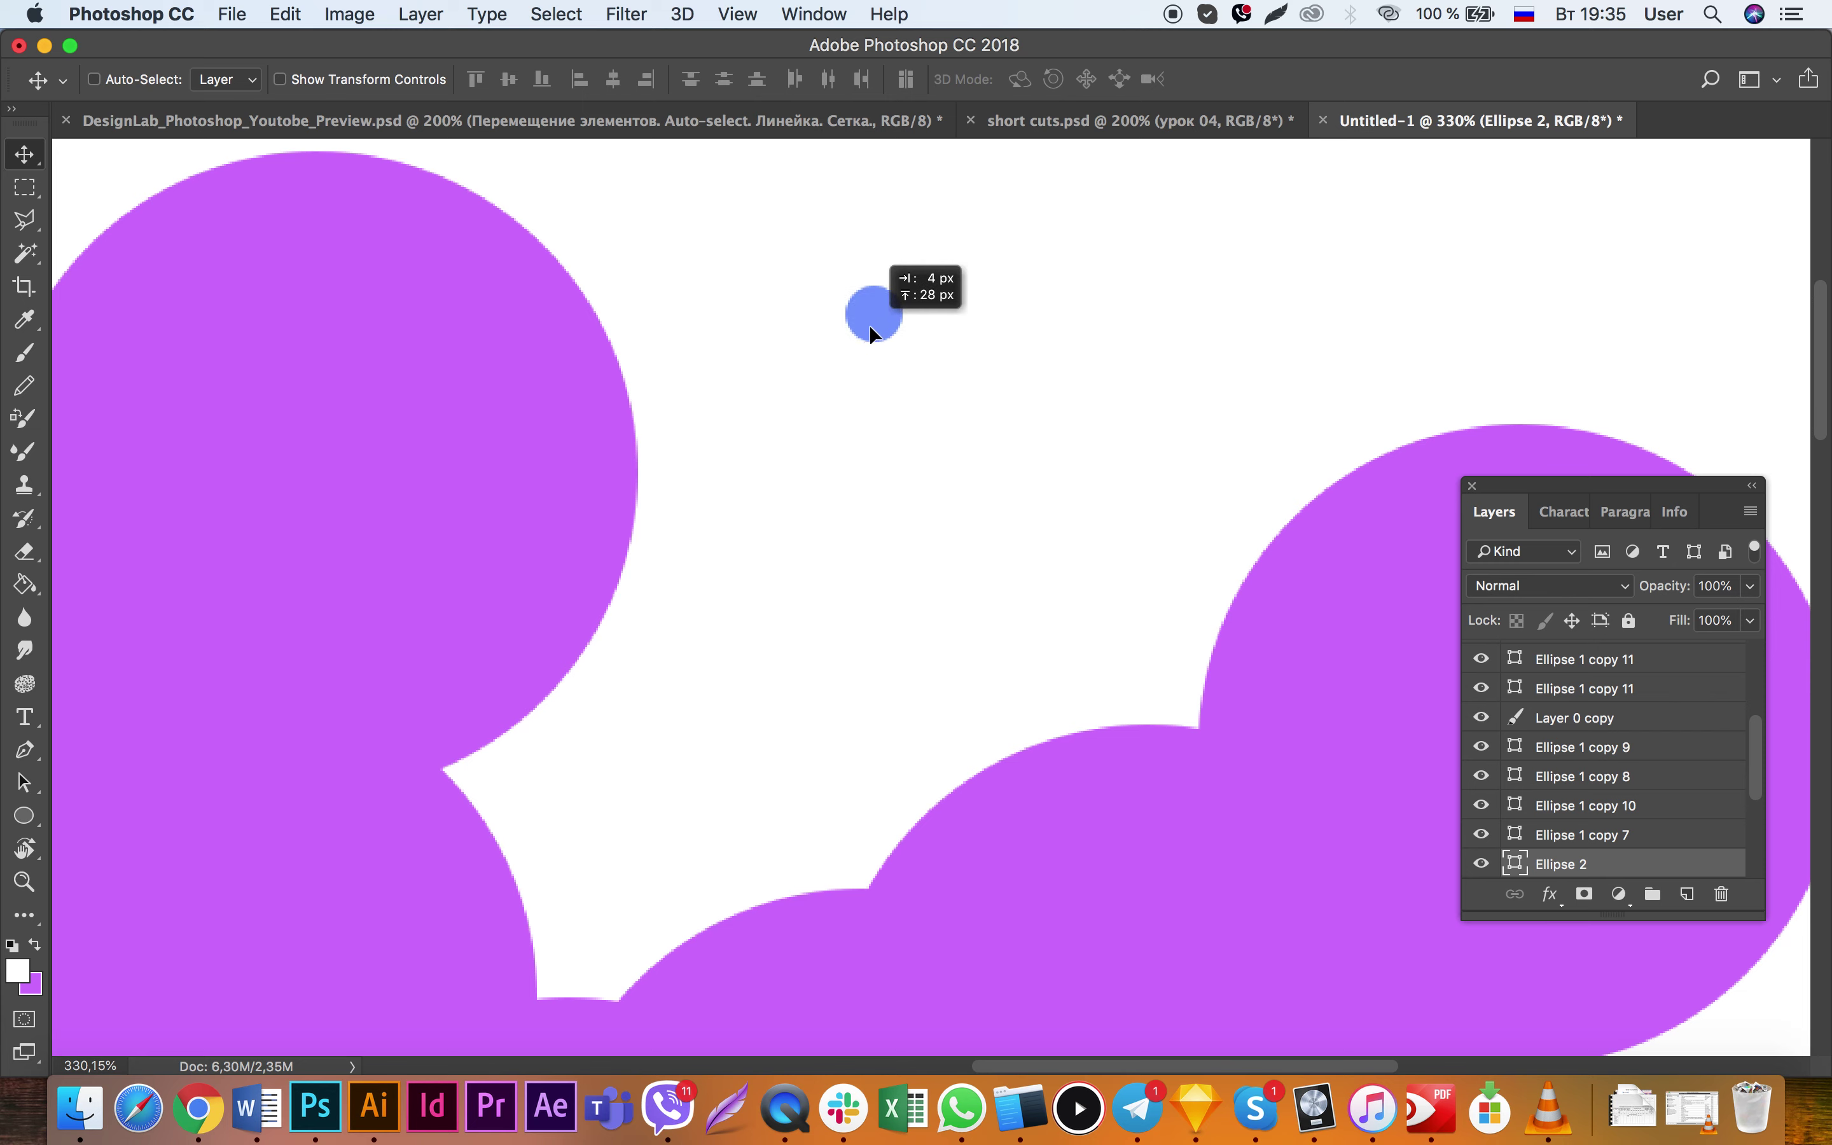
drag(885, 307, 906, 365)
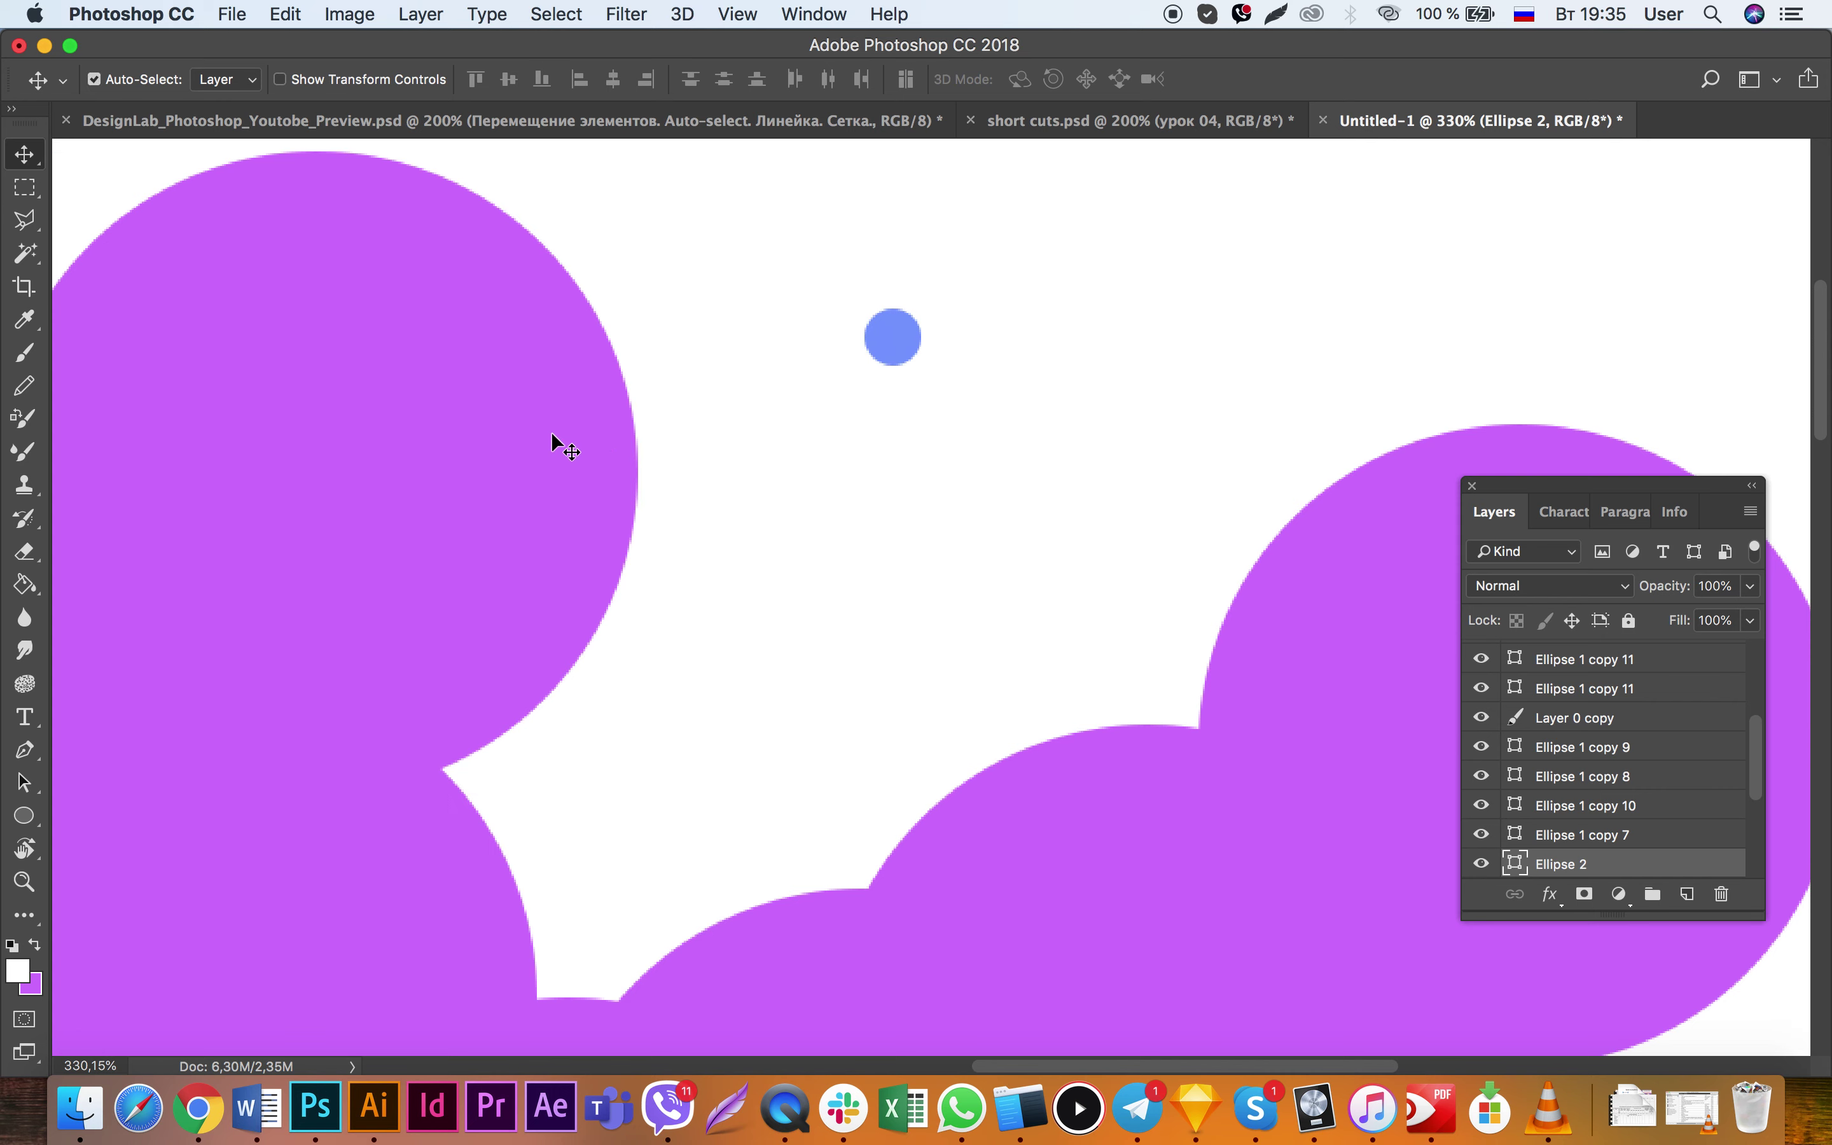
Step: Move the big upper-left cloud circle rightward together with the blue dot
shift+click(553, 369)
mouse_move(1147, 371)
mouse_down()
mouse_move(1125, 394)
mouse_move(1312, 378)
mouse_up()
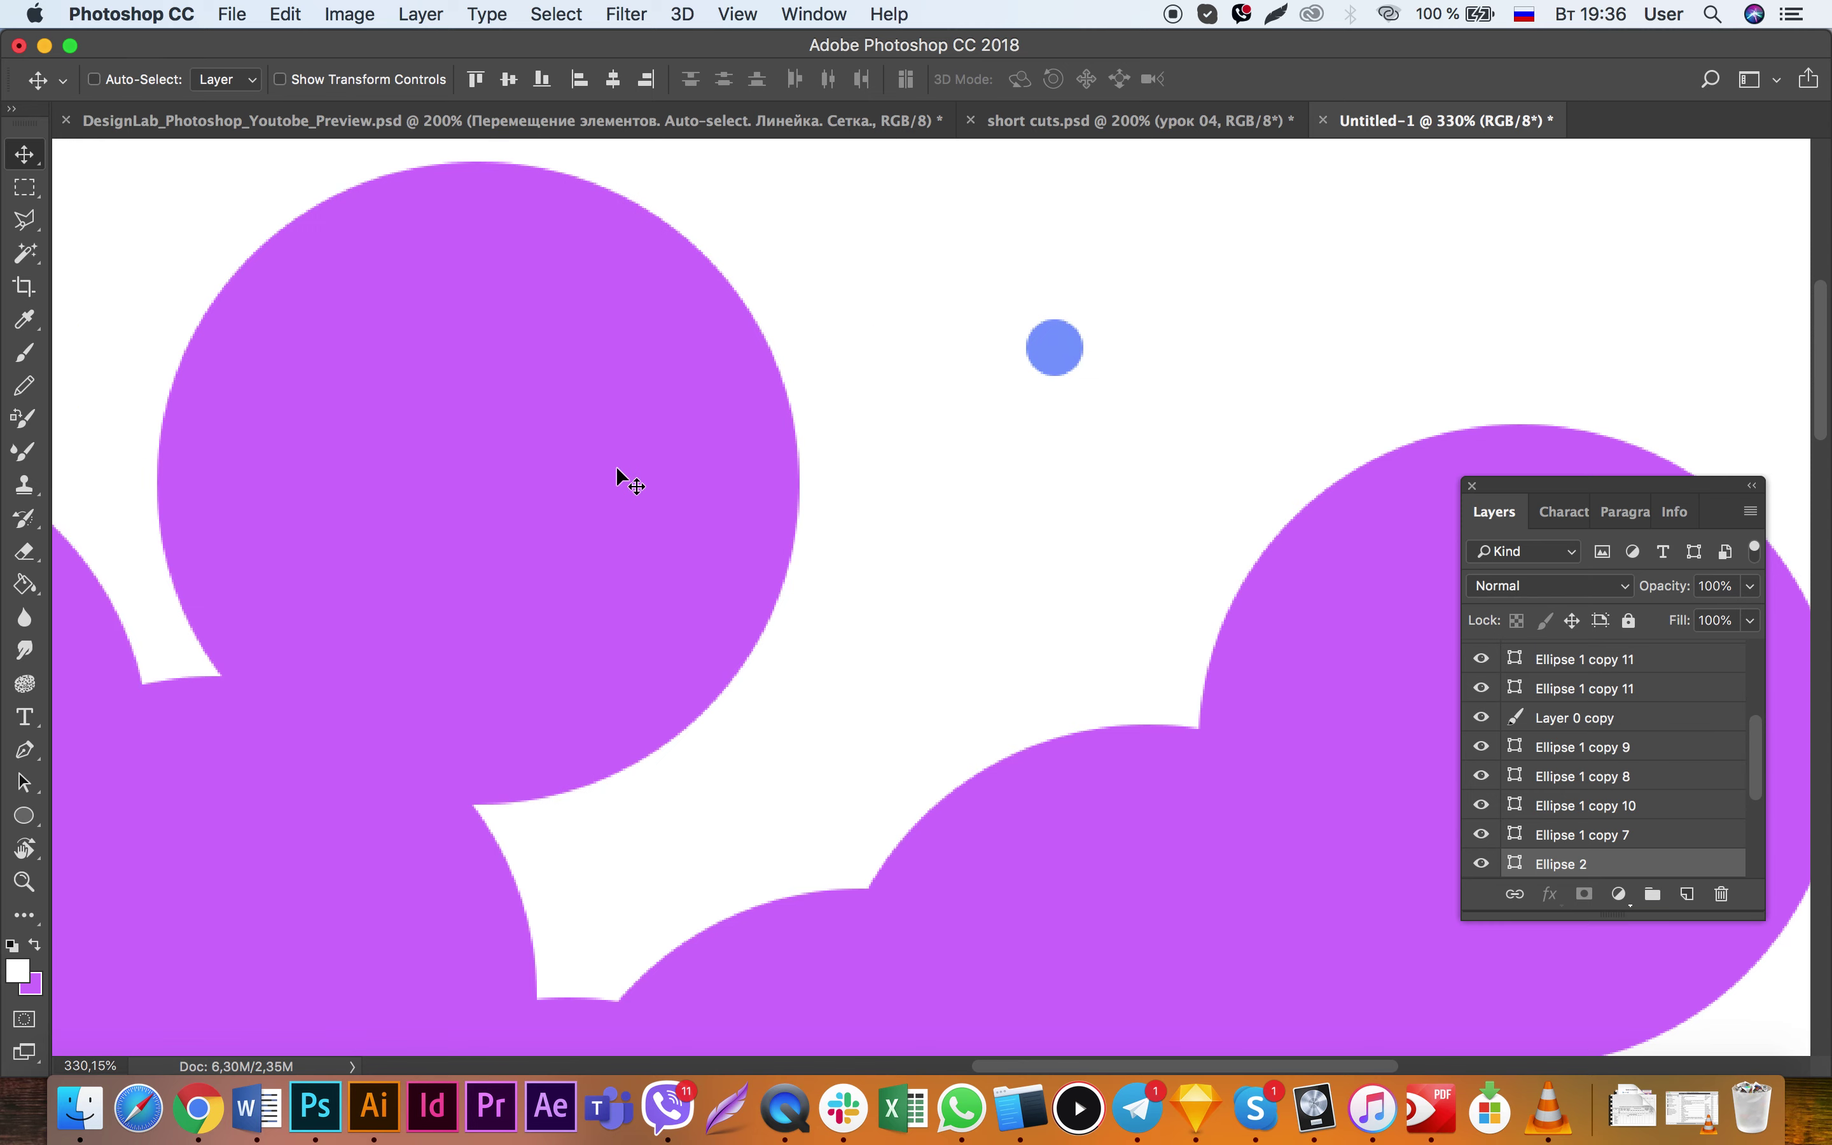
mouse_move(668, 394)
mouse_down()
mouse_move(747, 413)
mouse_move(577, 451)
mouse_up()
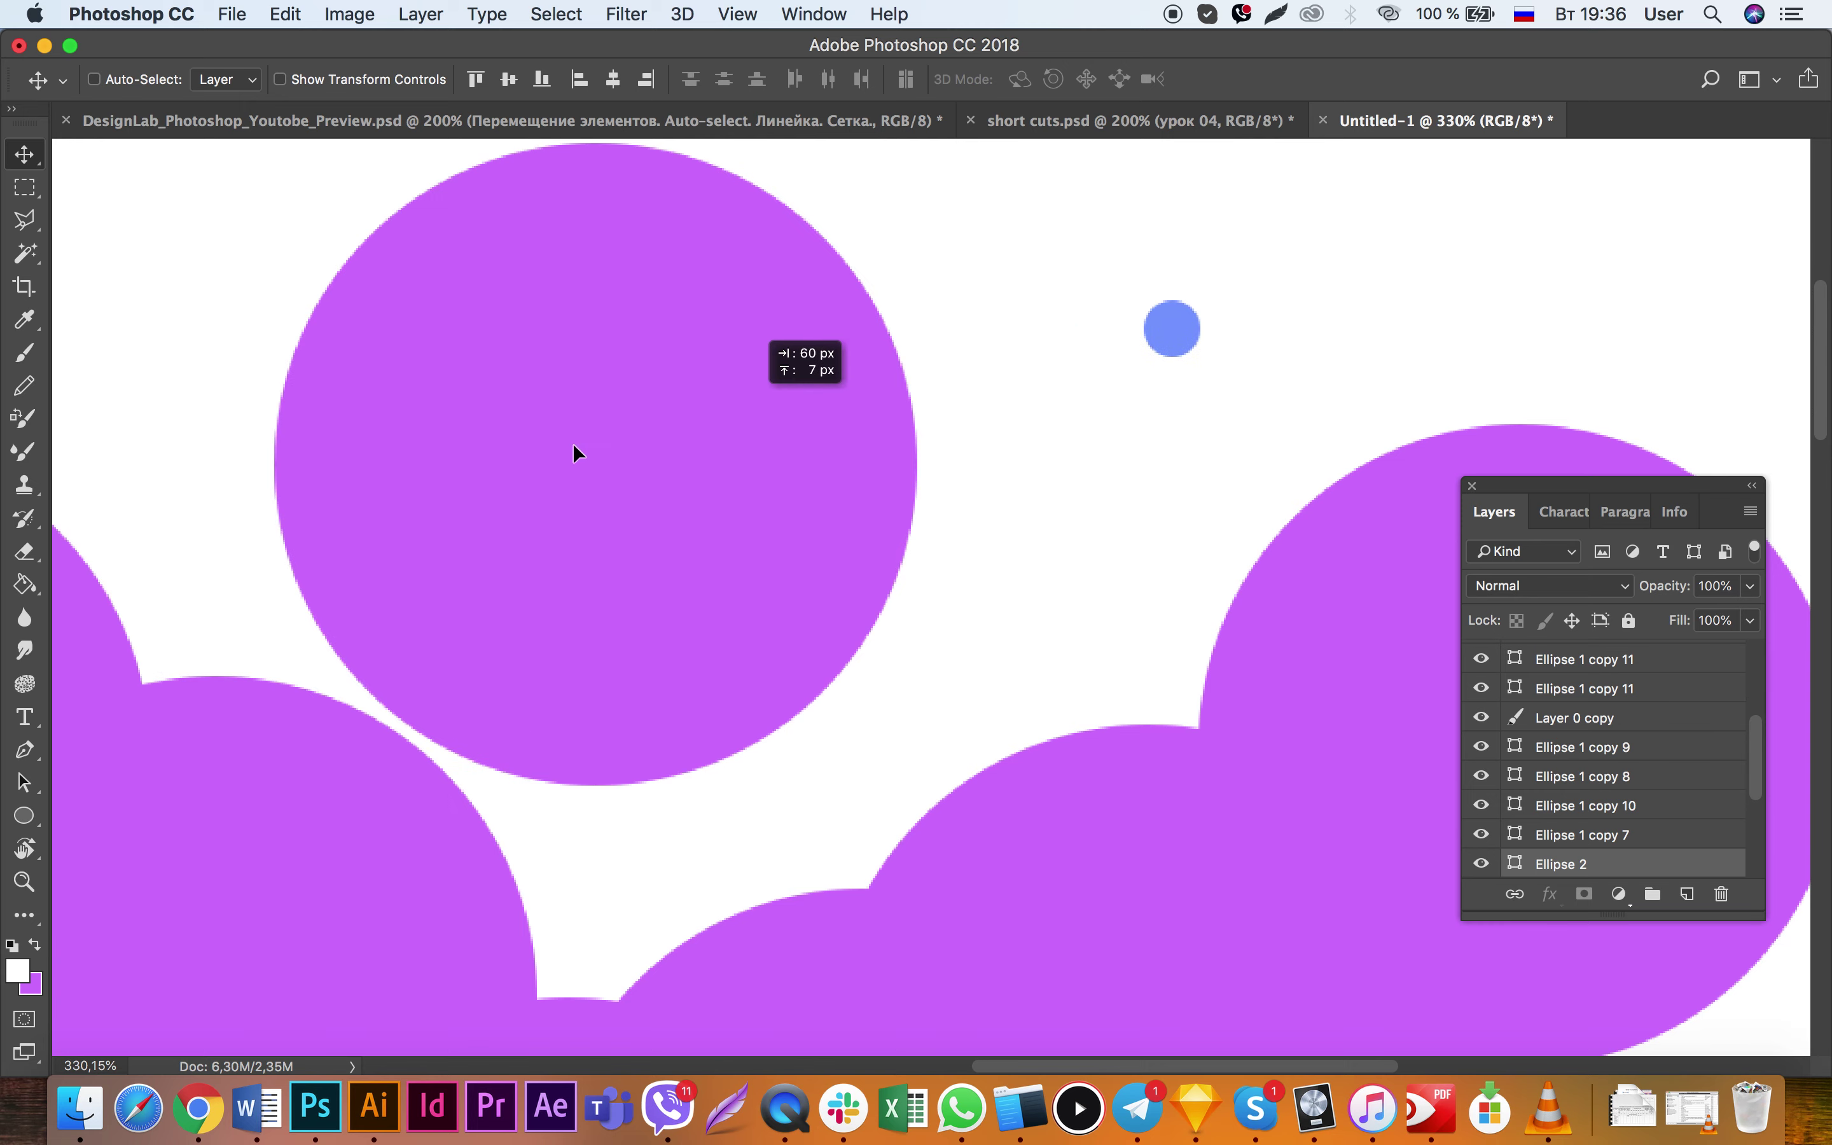
mouse_move(690, 398)
mouse_down()
mouse_move(620, 505)
mouse_move(907, 495)
mouse_move(1128, 633)
mouse_move(1299, 854)
mouse_move(1146, 528)
mouse_move(667, 549)
mouse_move(891, 692)
mouse_move(696, 627)
mouse_up()
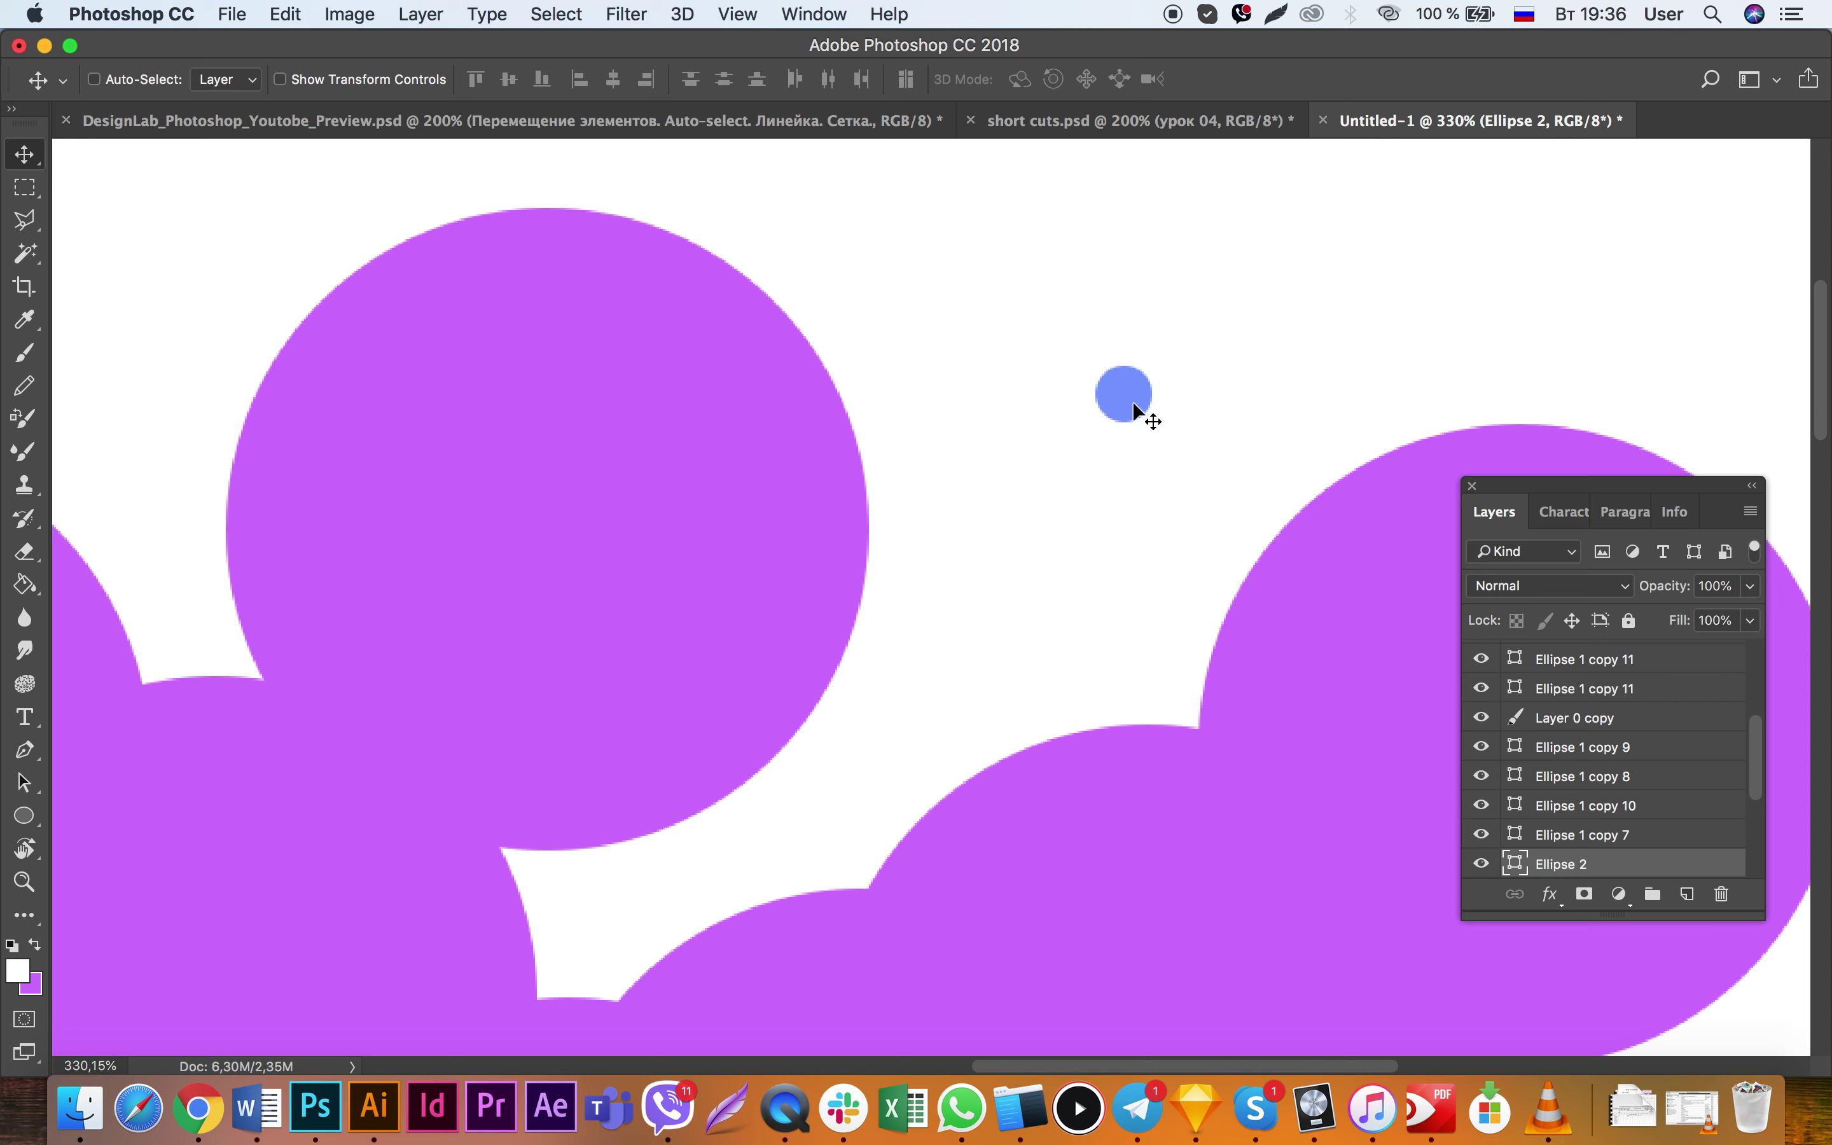
Step: Reselect Ellipse 2 and settle the blue dot higher, above the middle of the cloud
drag(1135, 406, 1036, 338)
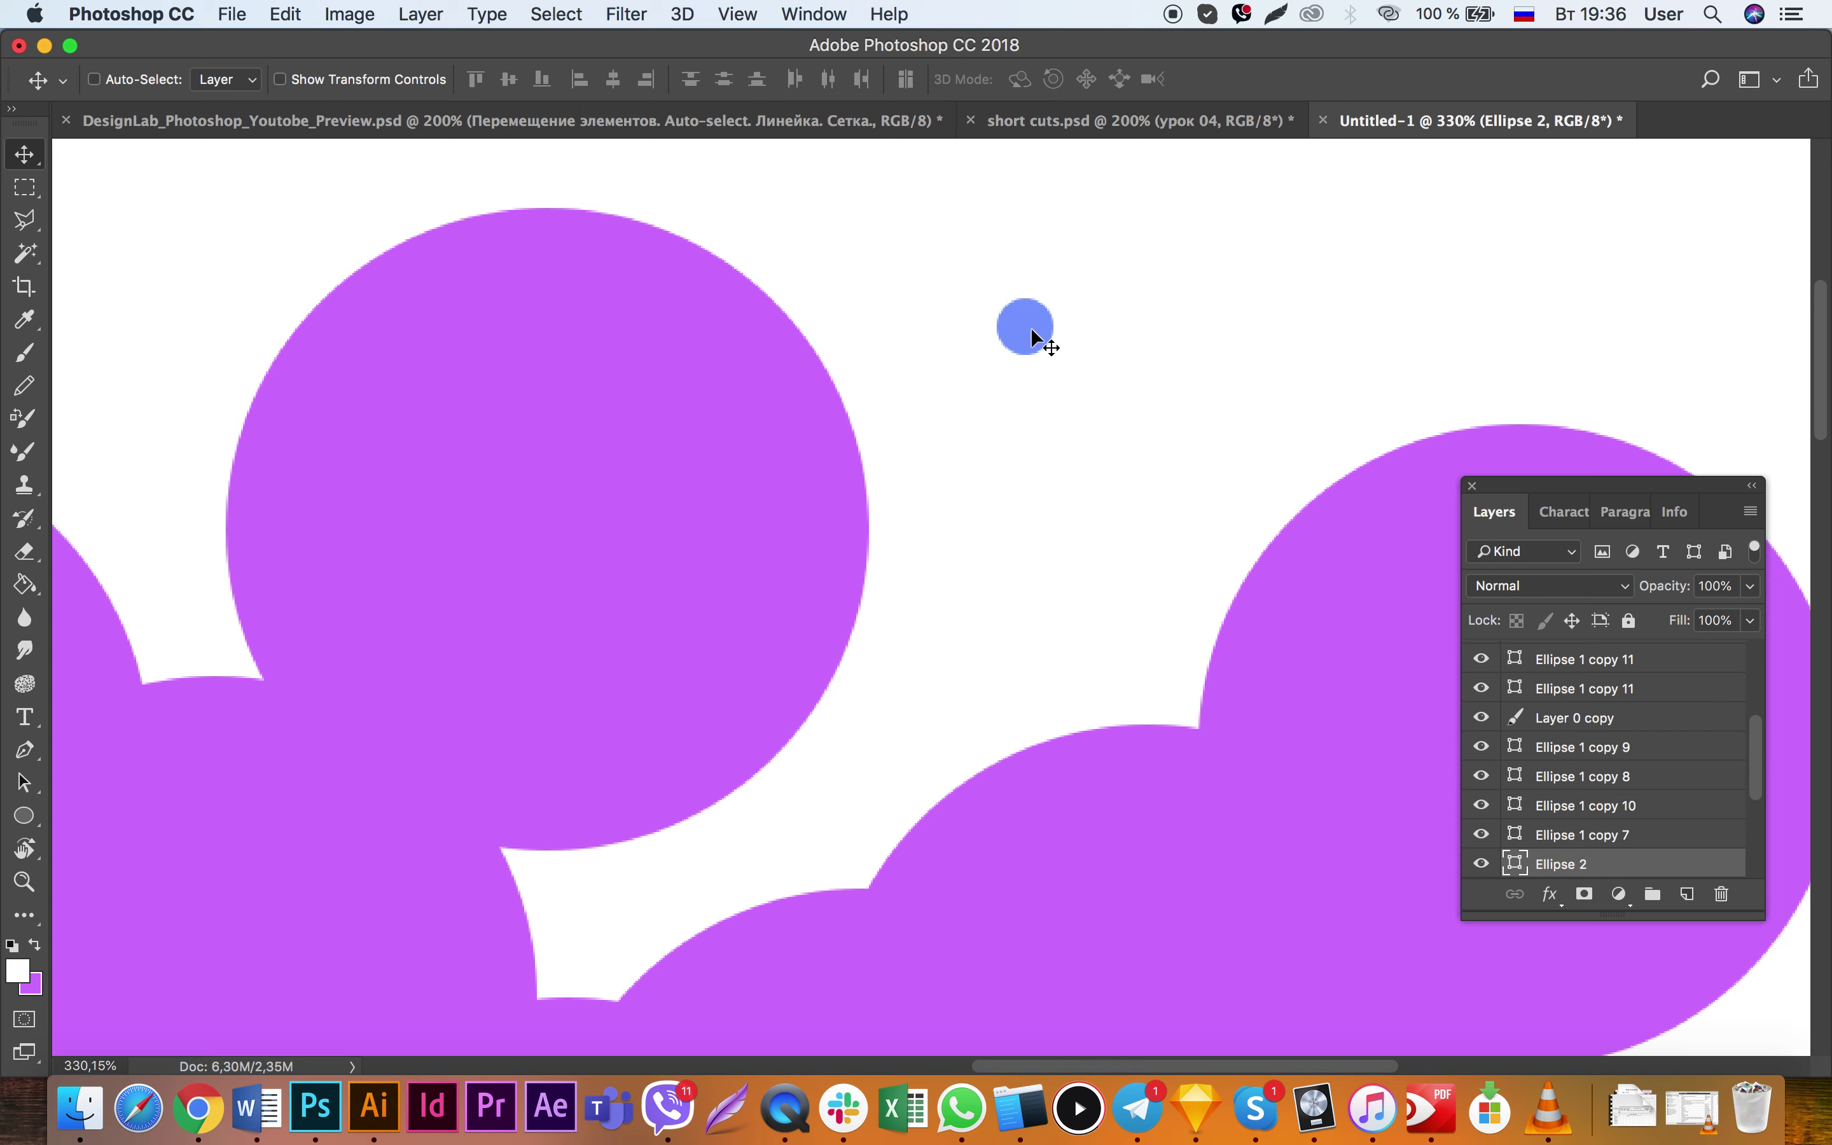
ctrl+click(523, 584)
ctrl+click(1071, 325)
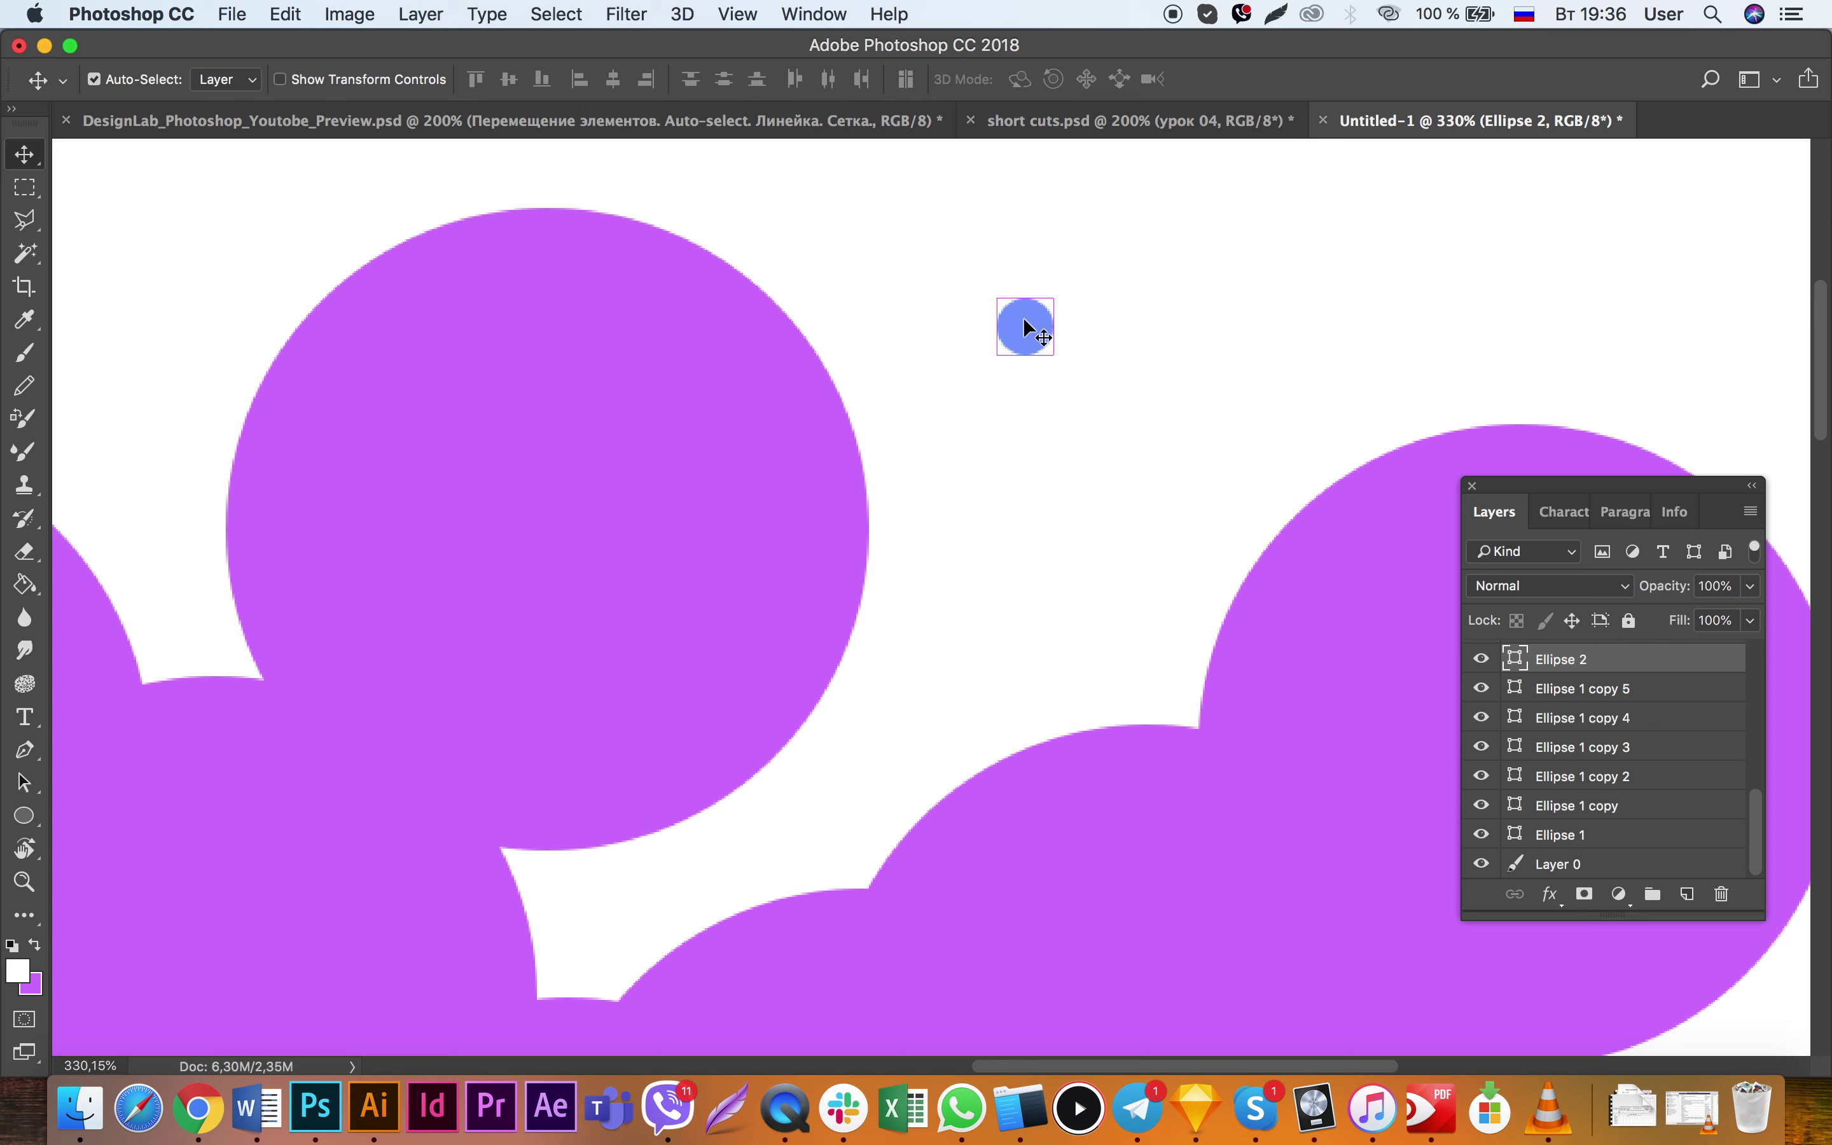
drag(1023, 316, 1054, 322)
mouse_move(1193, 339)
mouse_down()
mouse_move(1080, 426)
mouse_move(1266, 297)
mouse_up()
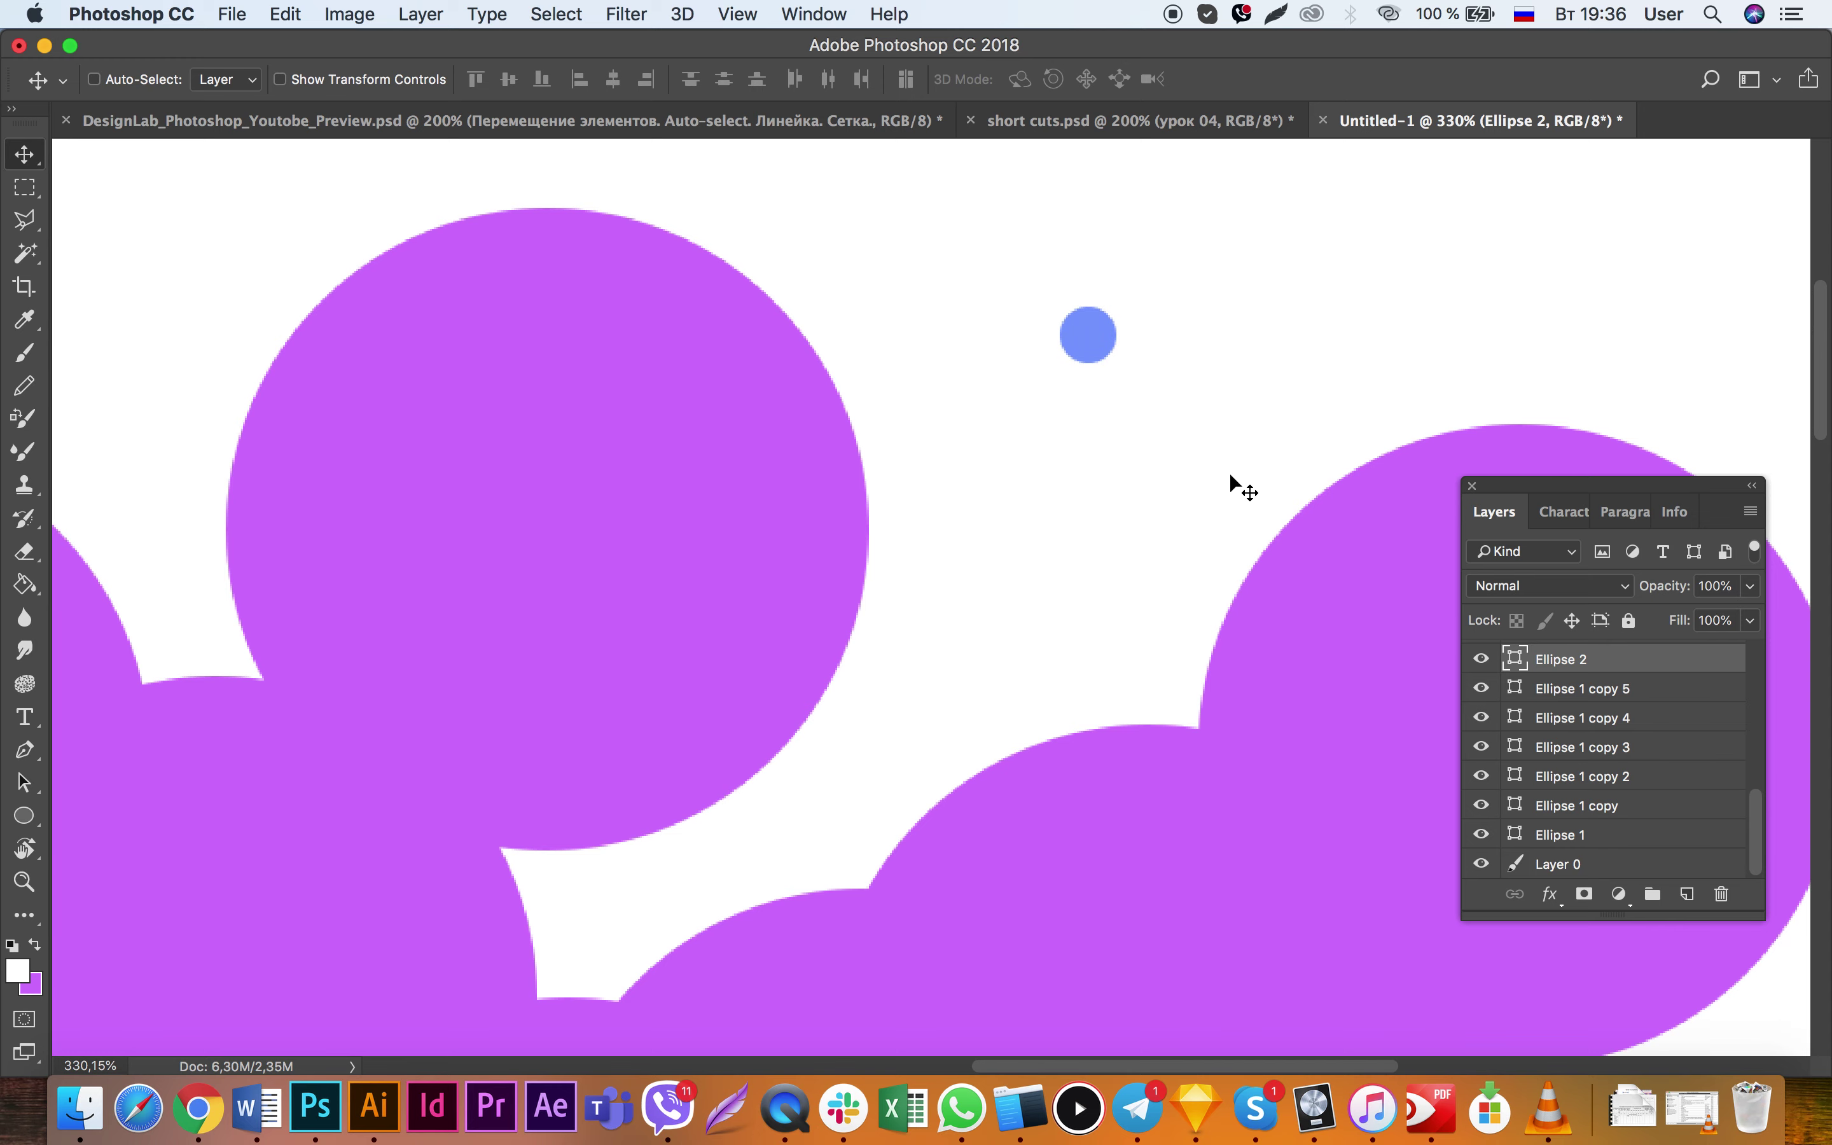
scroll(1095, 663, down, 5)
drag(1123, 298, 947, 830)
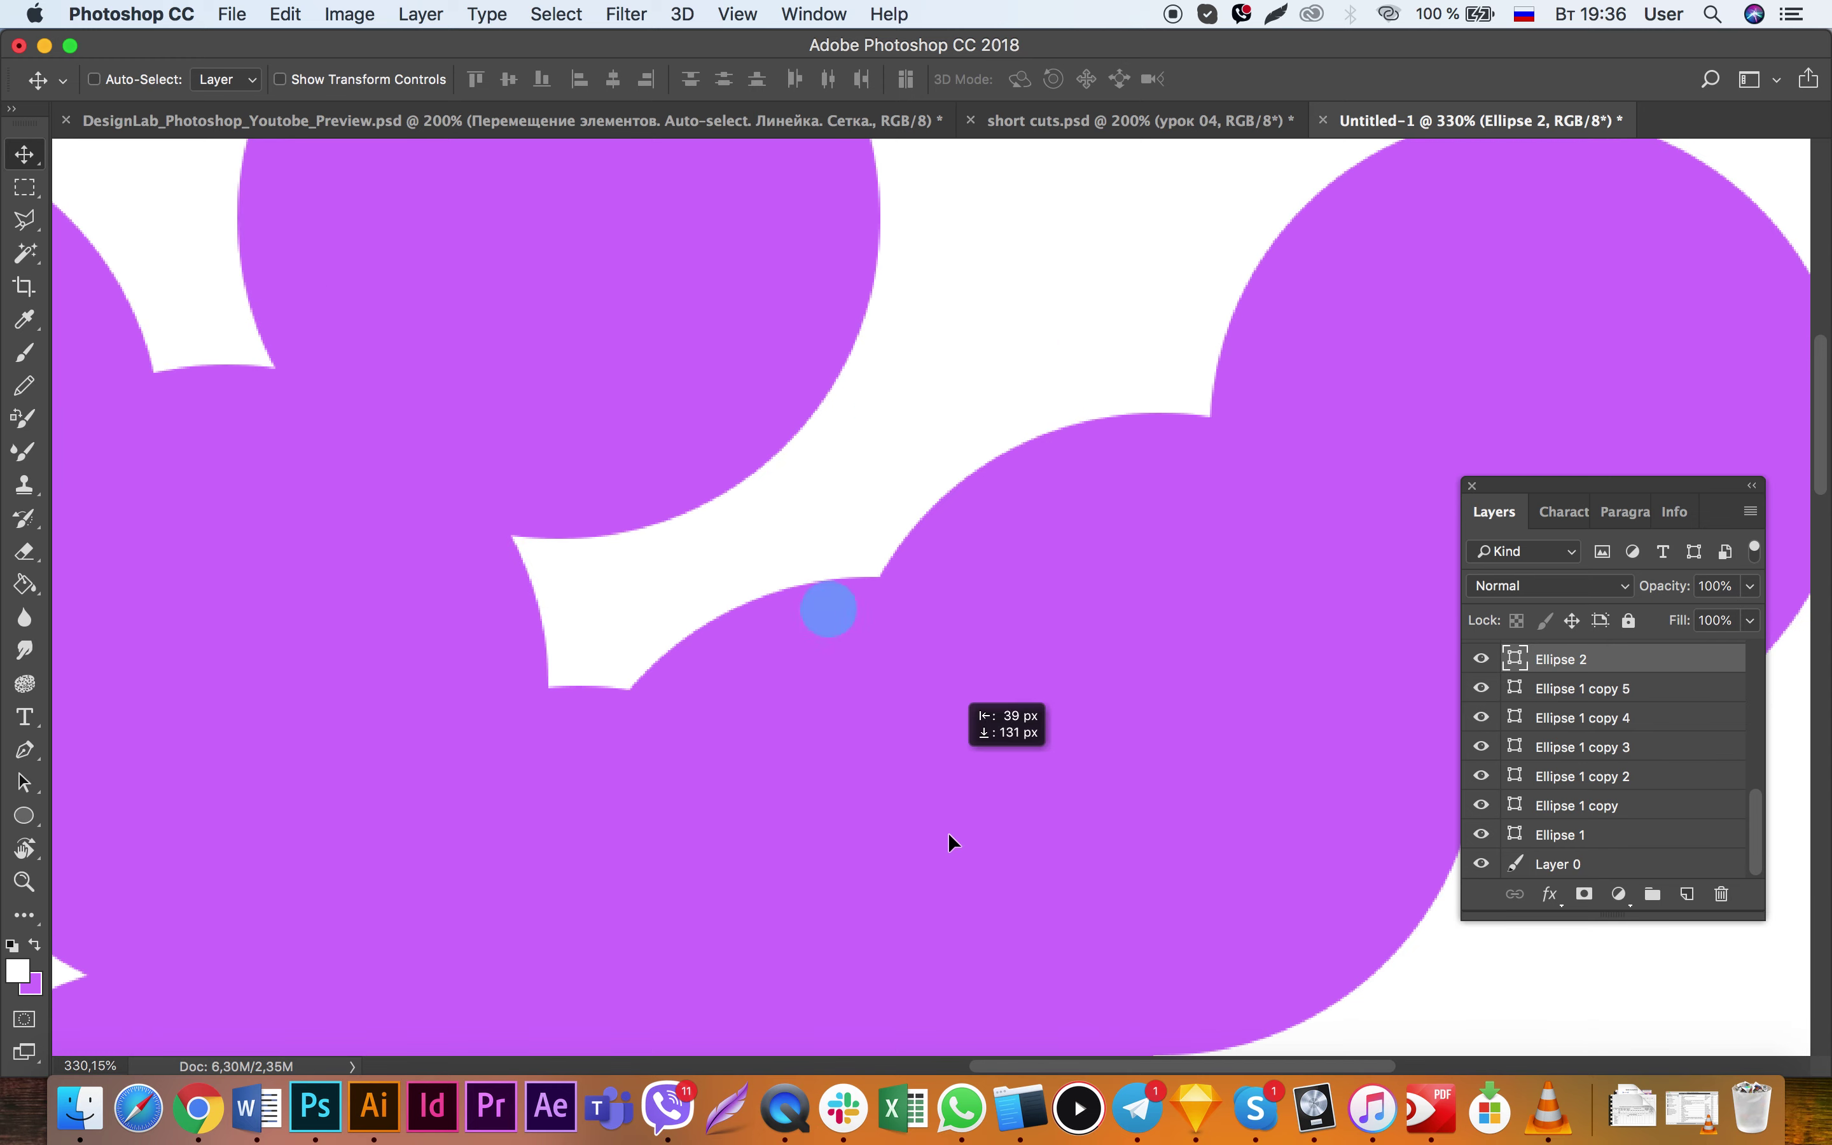
scroll(1047, 409, down, 5)
mouse_move(1022, 409)
mouse_down()
mouse_move(498, 572)
mouse_move(944, 320)
mouse_move(951, 334)
mouse_up()
scroll(785, 646, up, 5)
mouse_move(756, 640)
mouse_down()
mouse_move(745, 693)
mouse_move(1047, 270)
mouse_move(1003, 547)
mouse_move(1047, 334)
mouse_up()
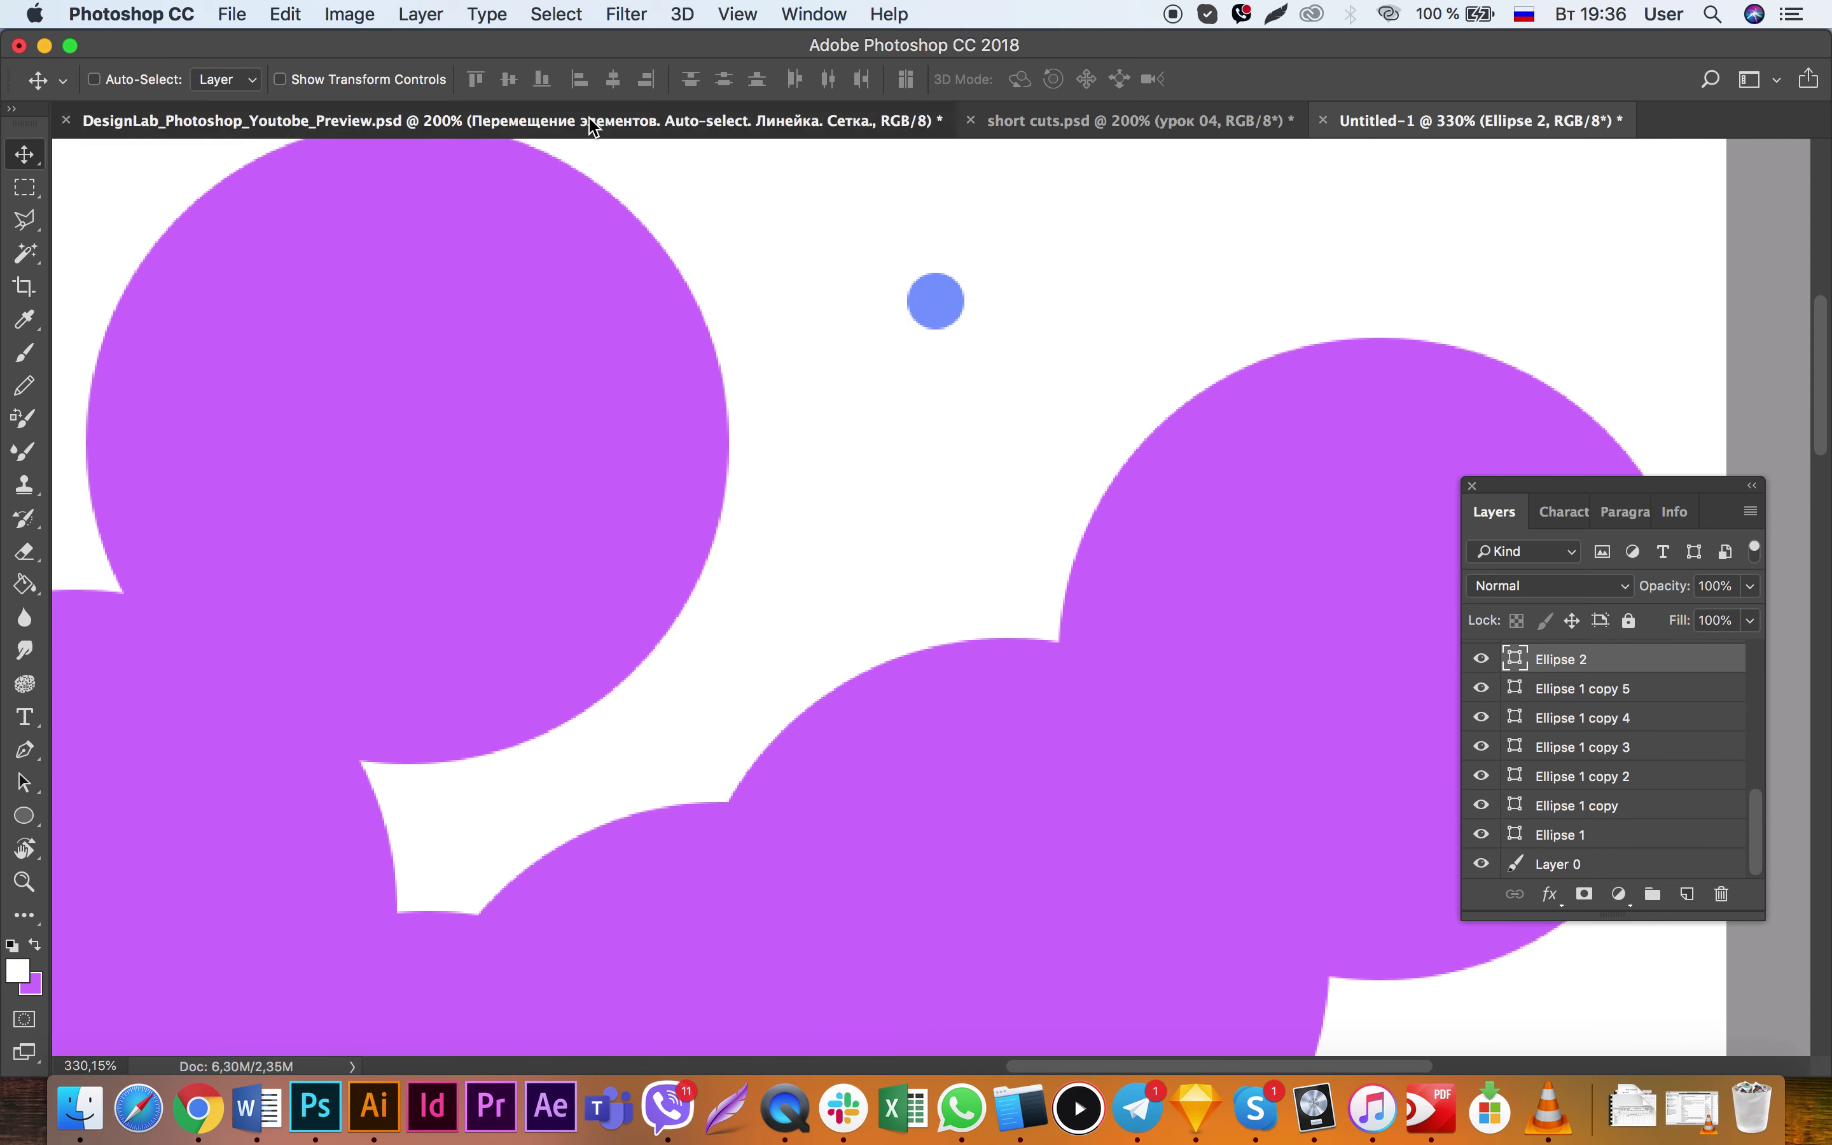
Step: Glance at the DesignLab preview, then bring up the short cuts.psd lesson cheat sheet
click(596, 121)
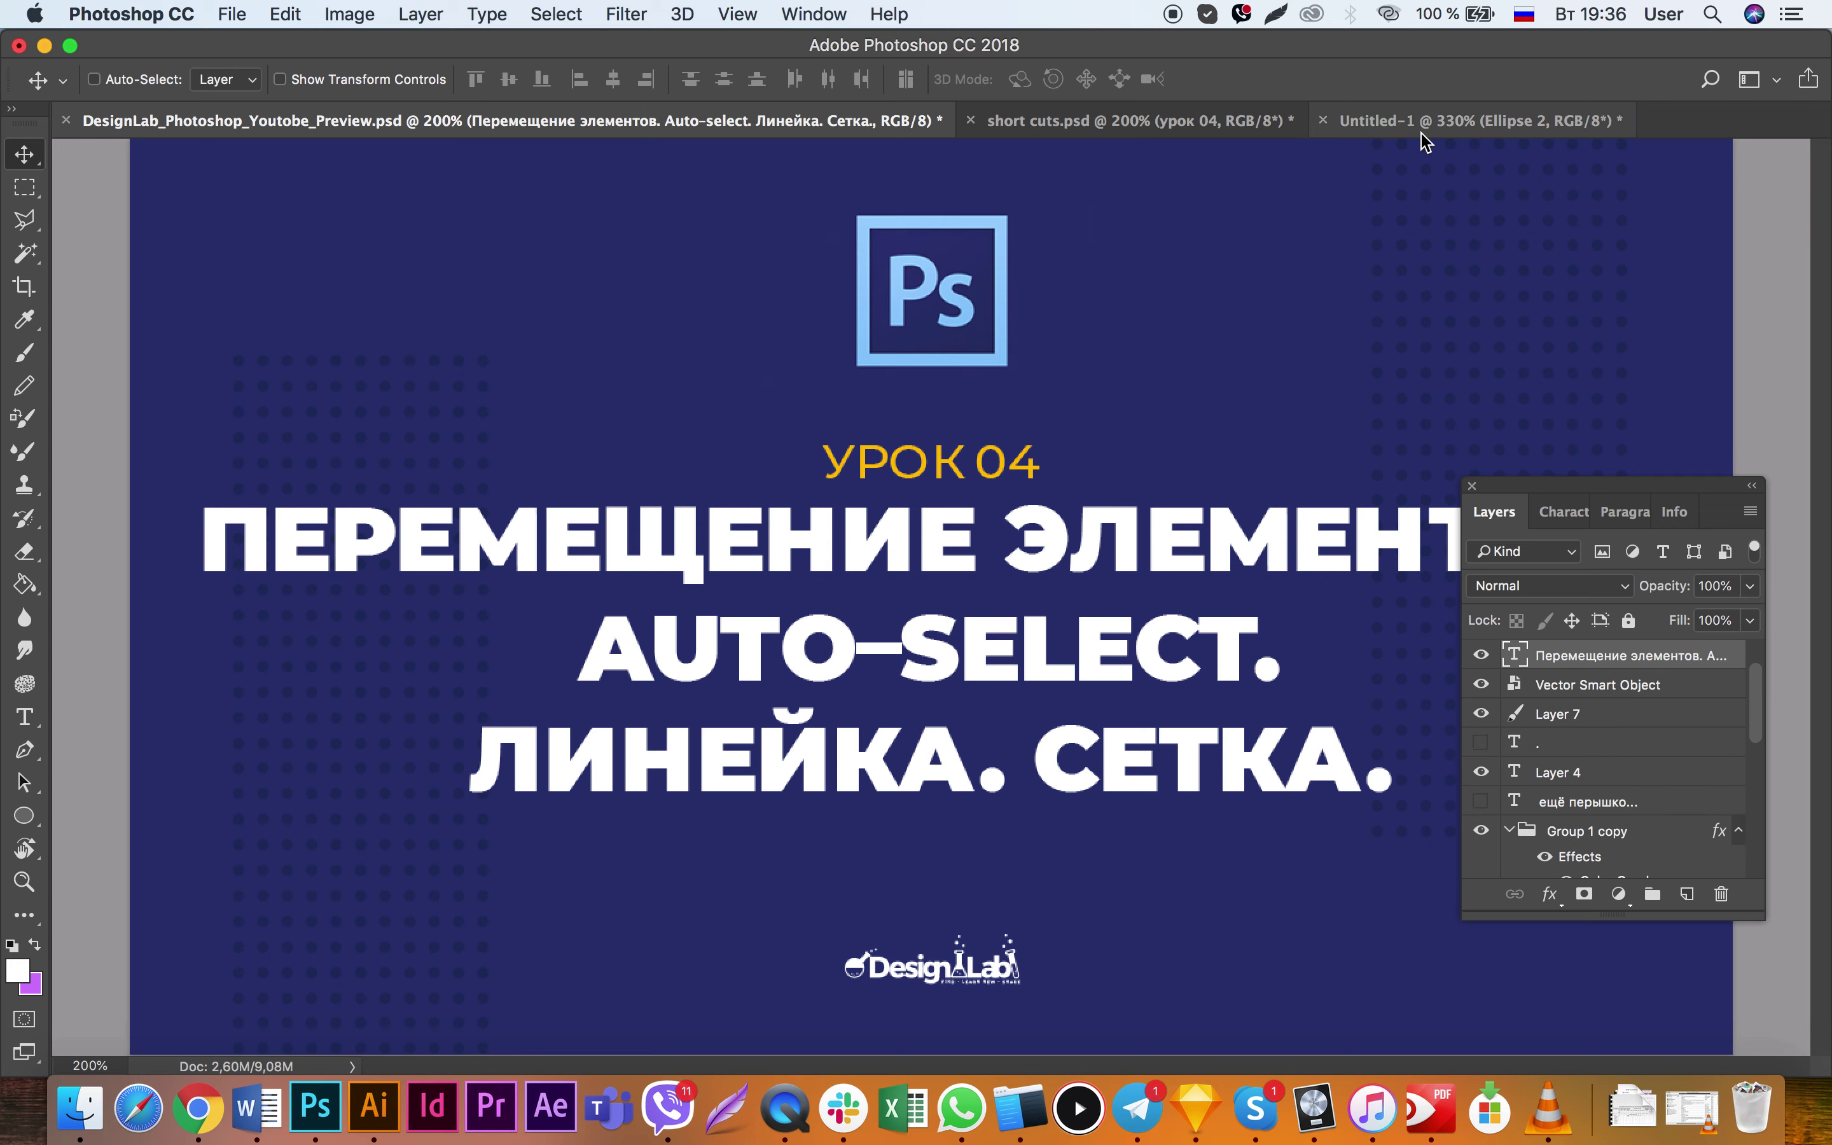
click(1423, 129)
drag(1030, 307, 952, 437)
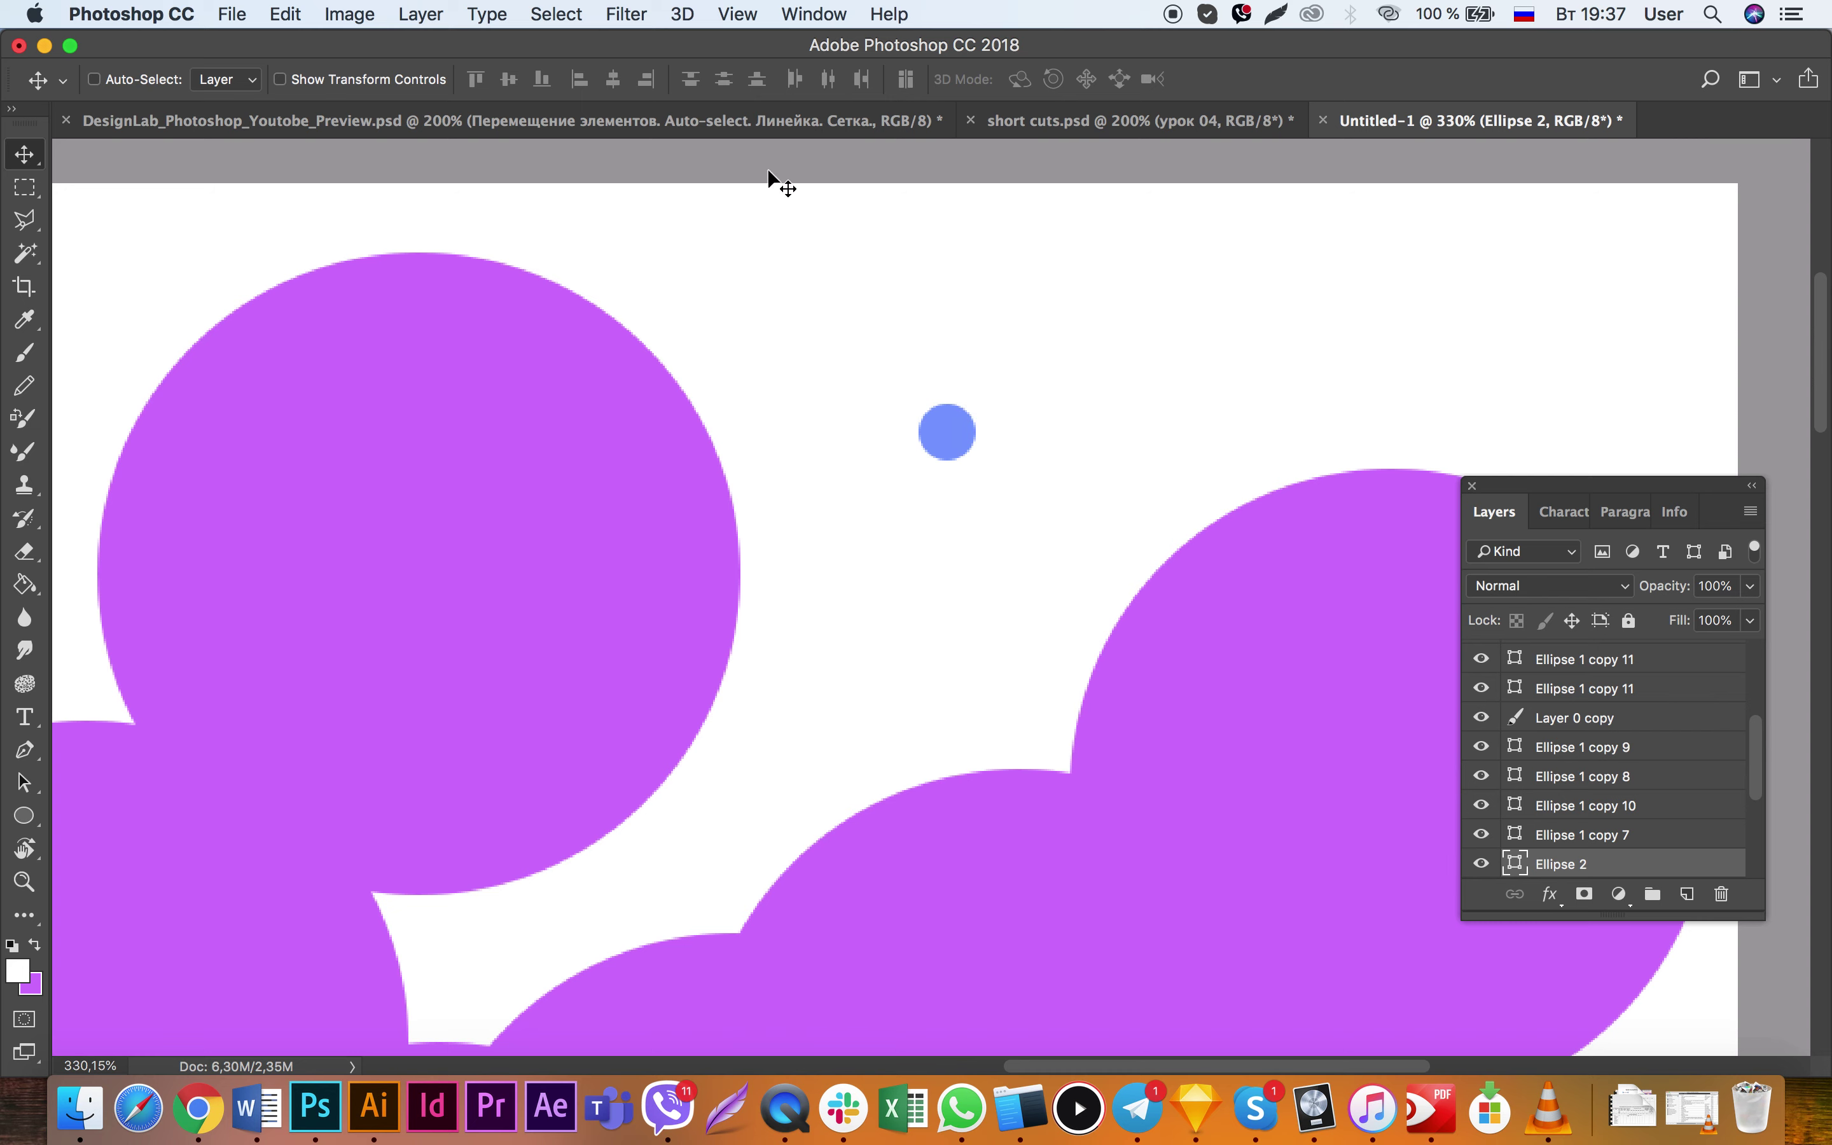
click(762, 128)
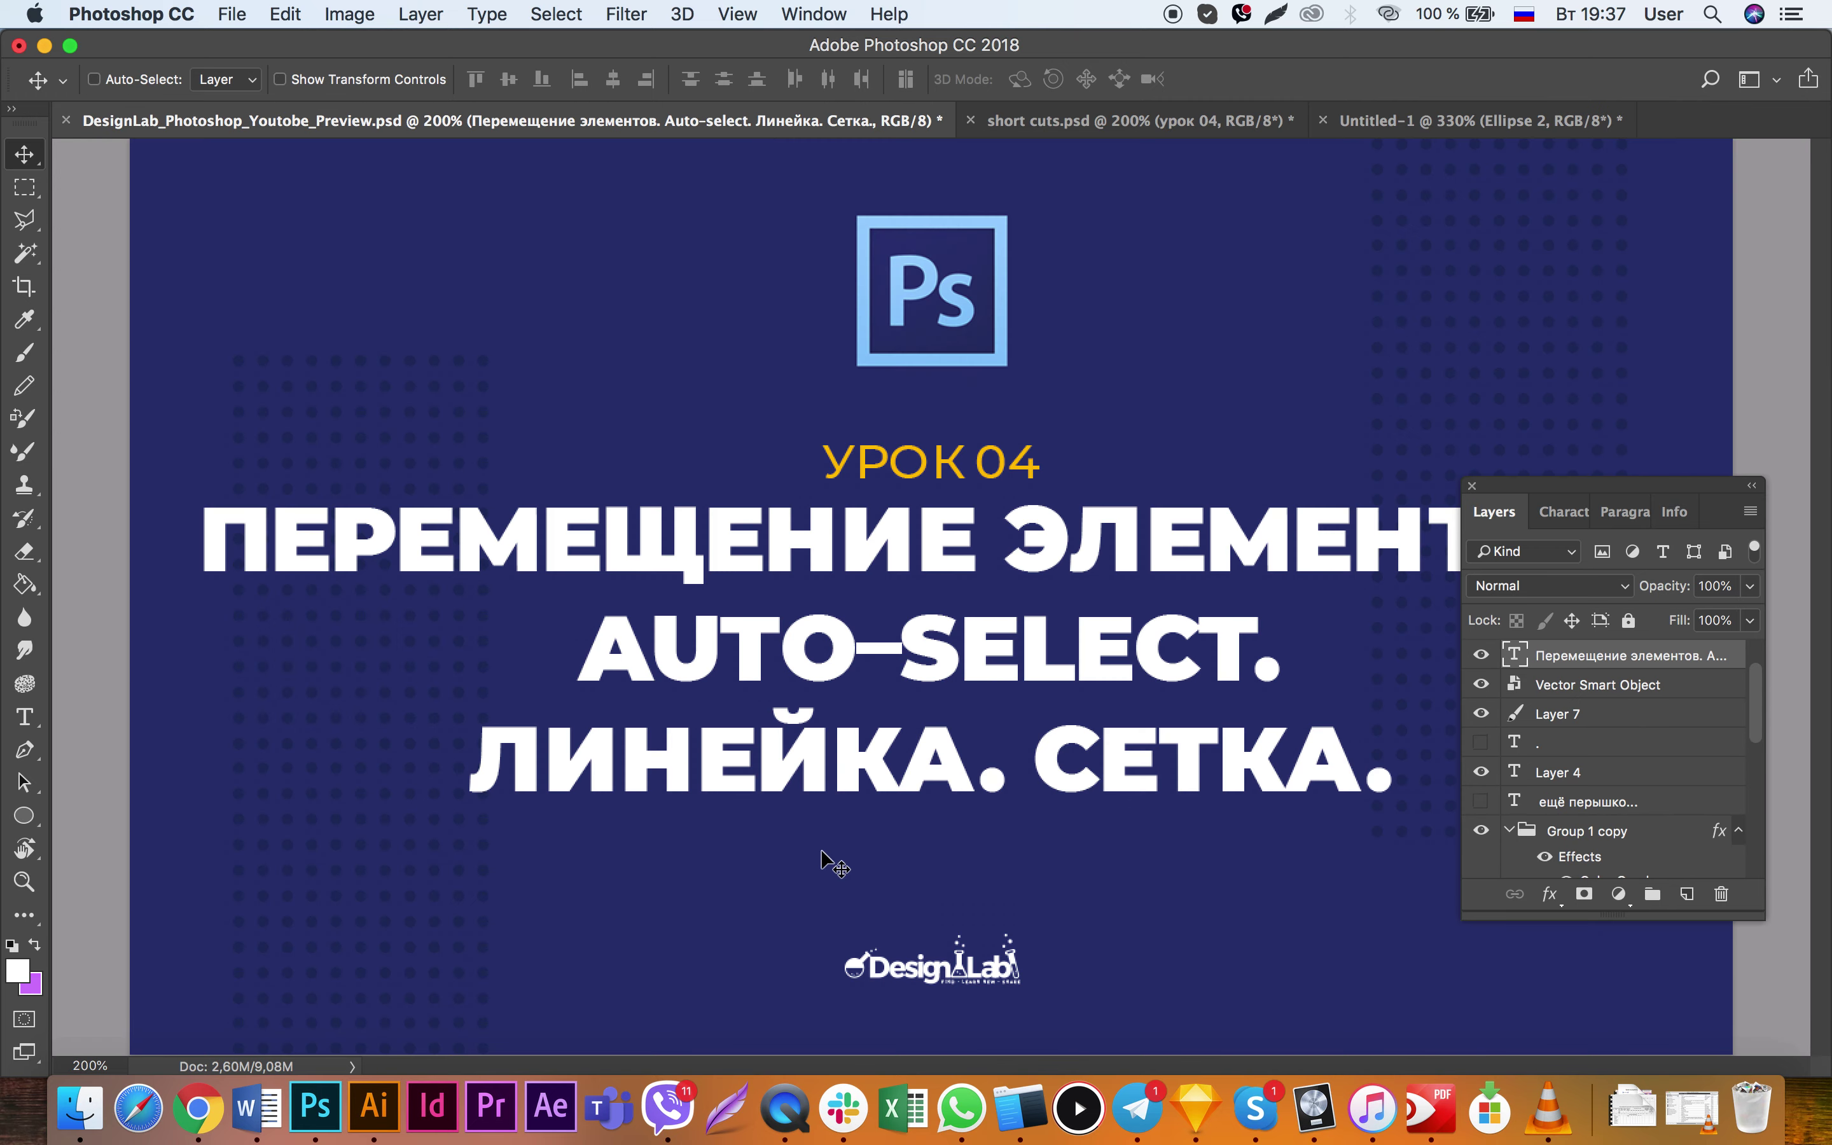
click(1052, 121)
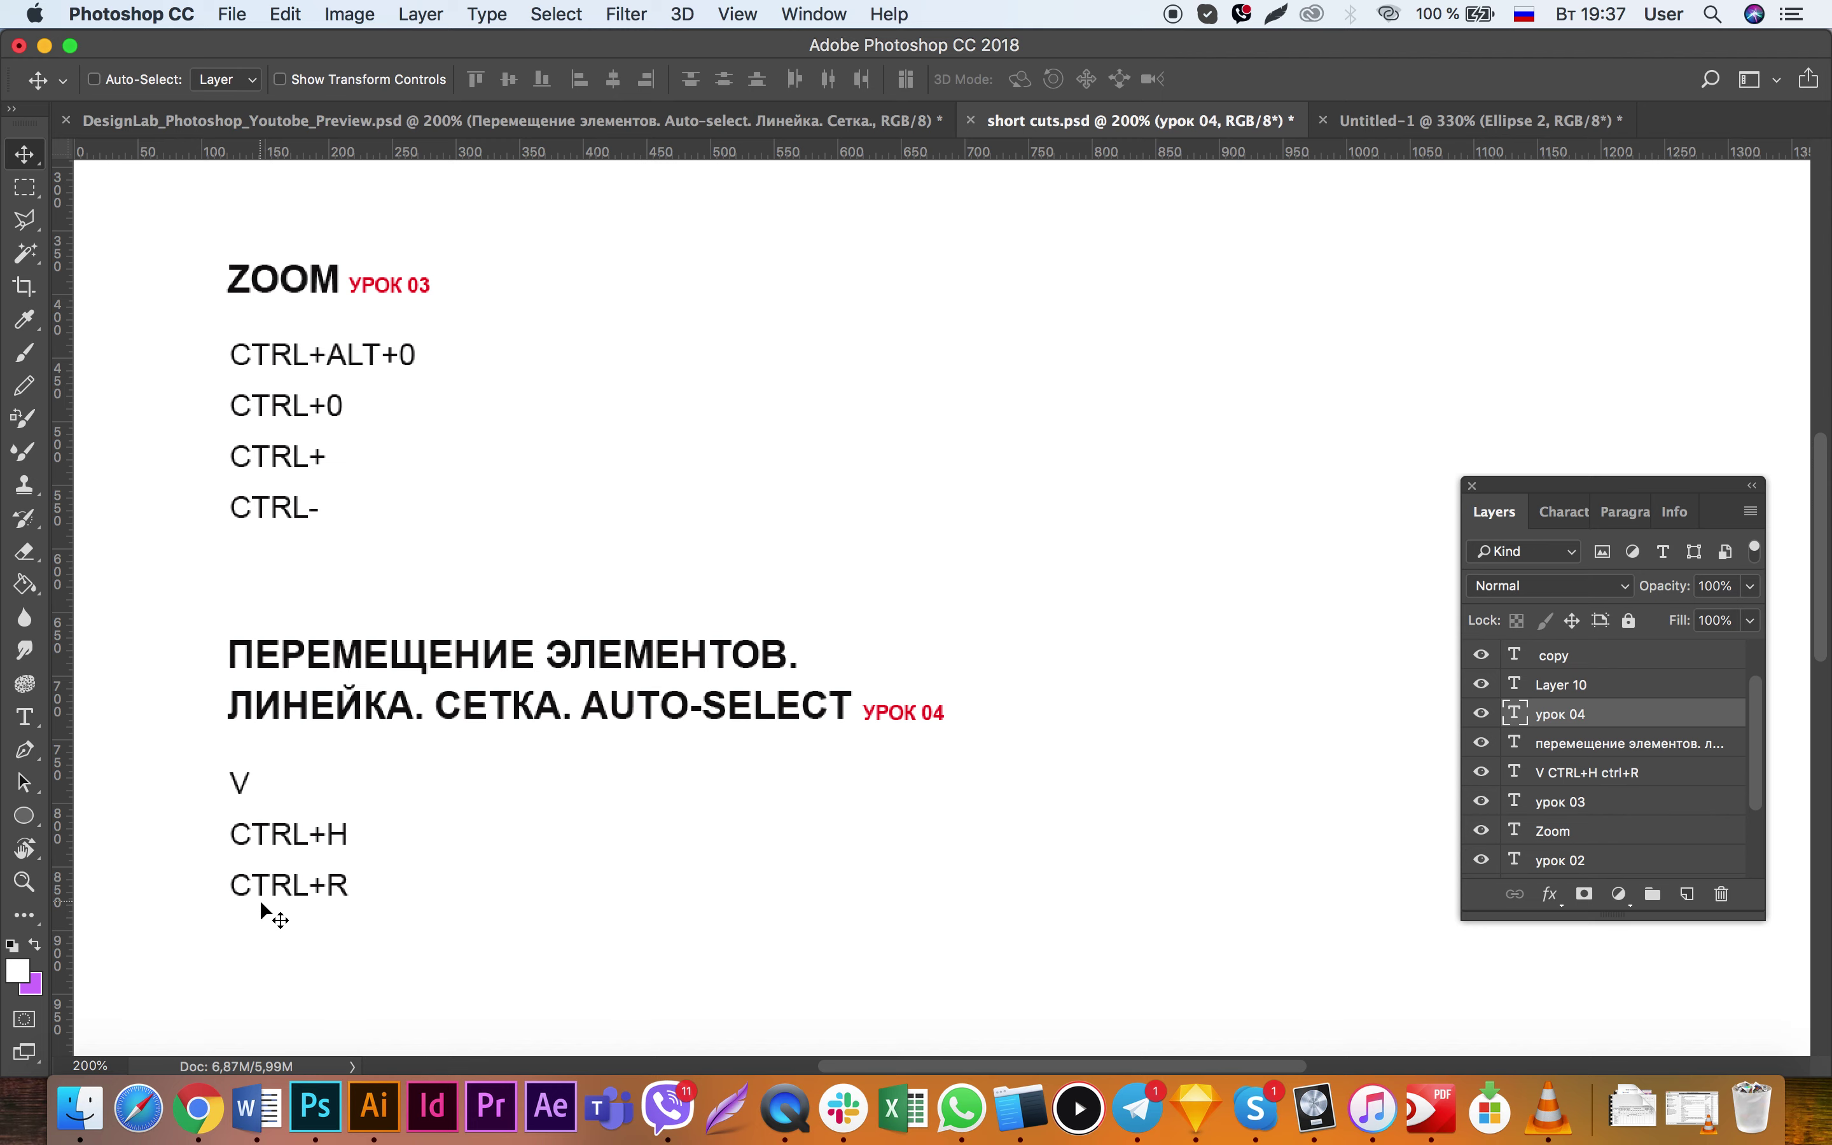
Step: Turn on rulers in Untitled-1 and nudge the blue dot up and right
click(1437, 125)
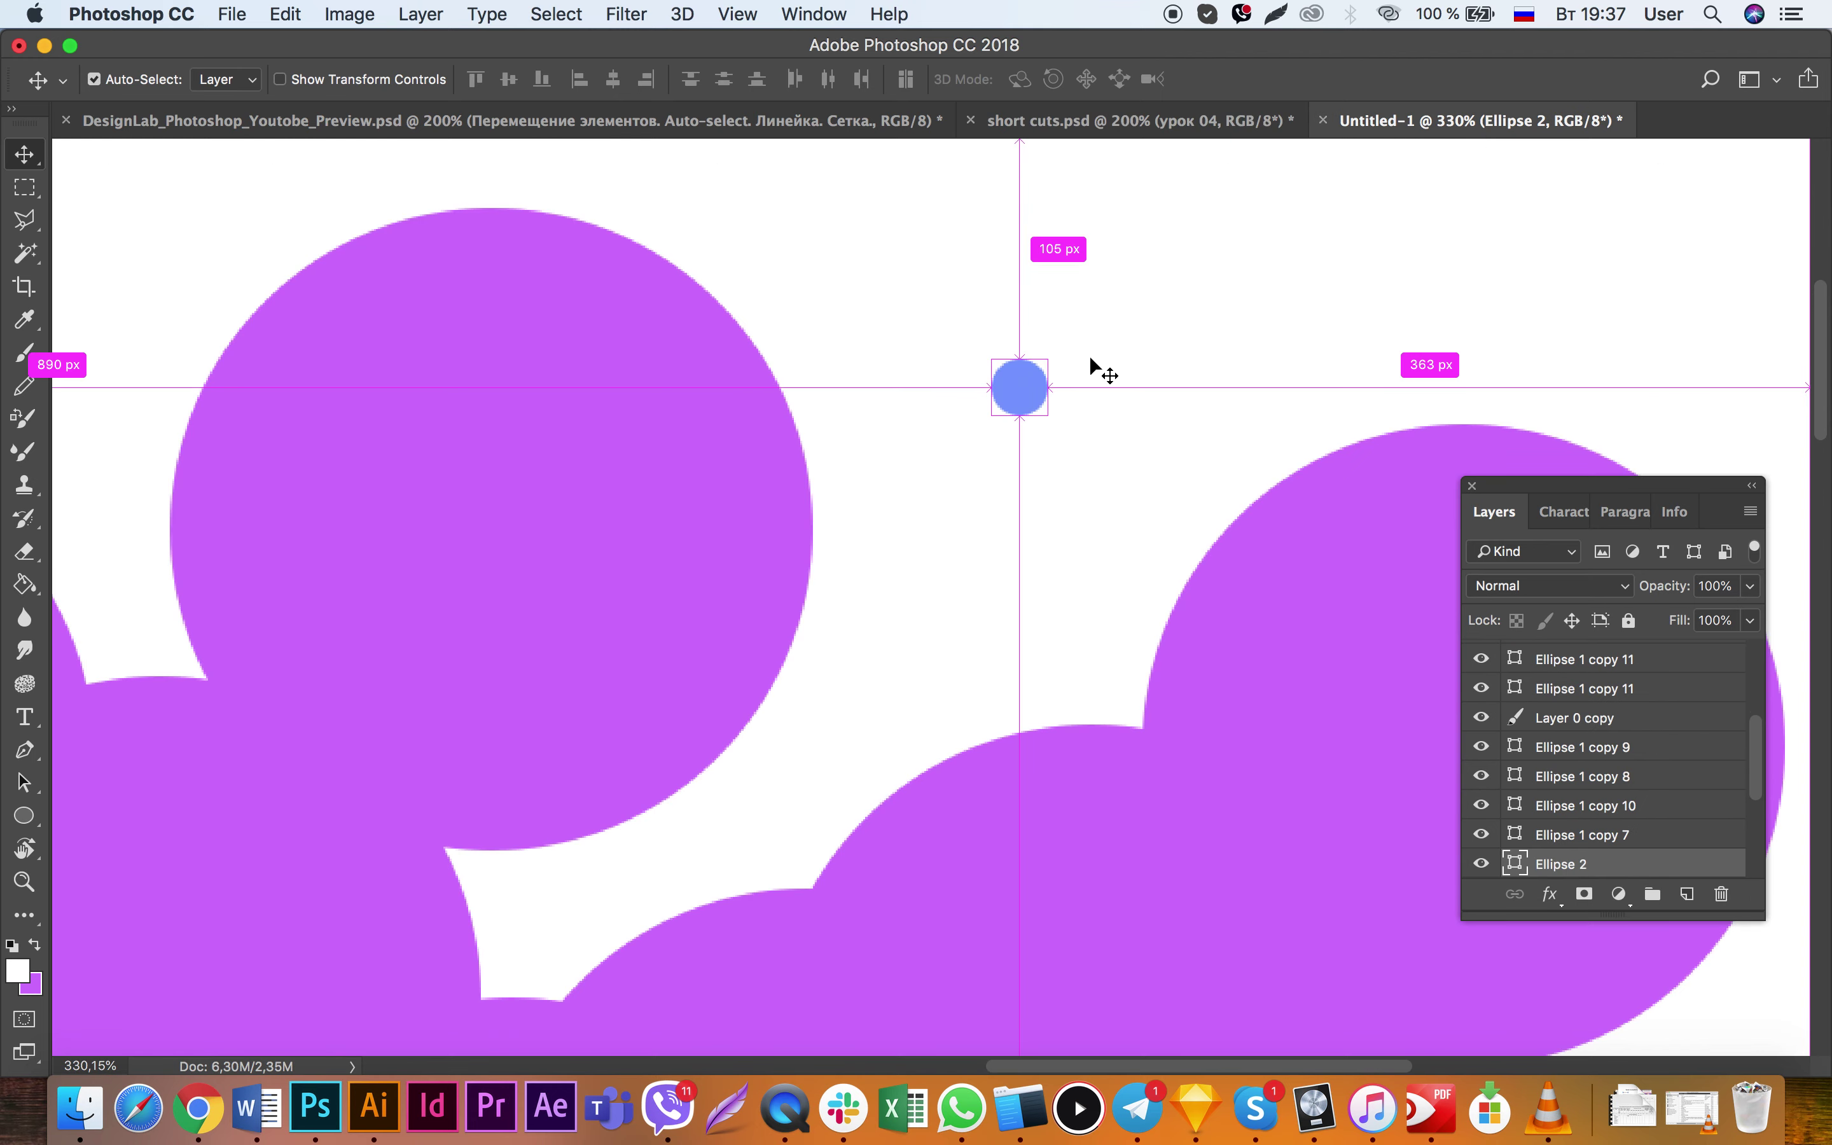
key(super+r)
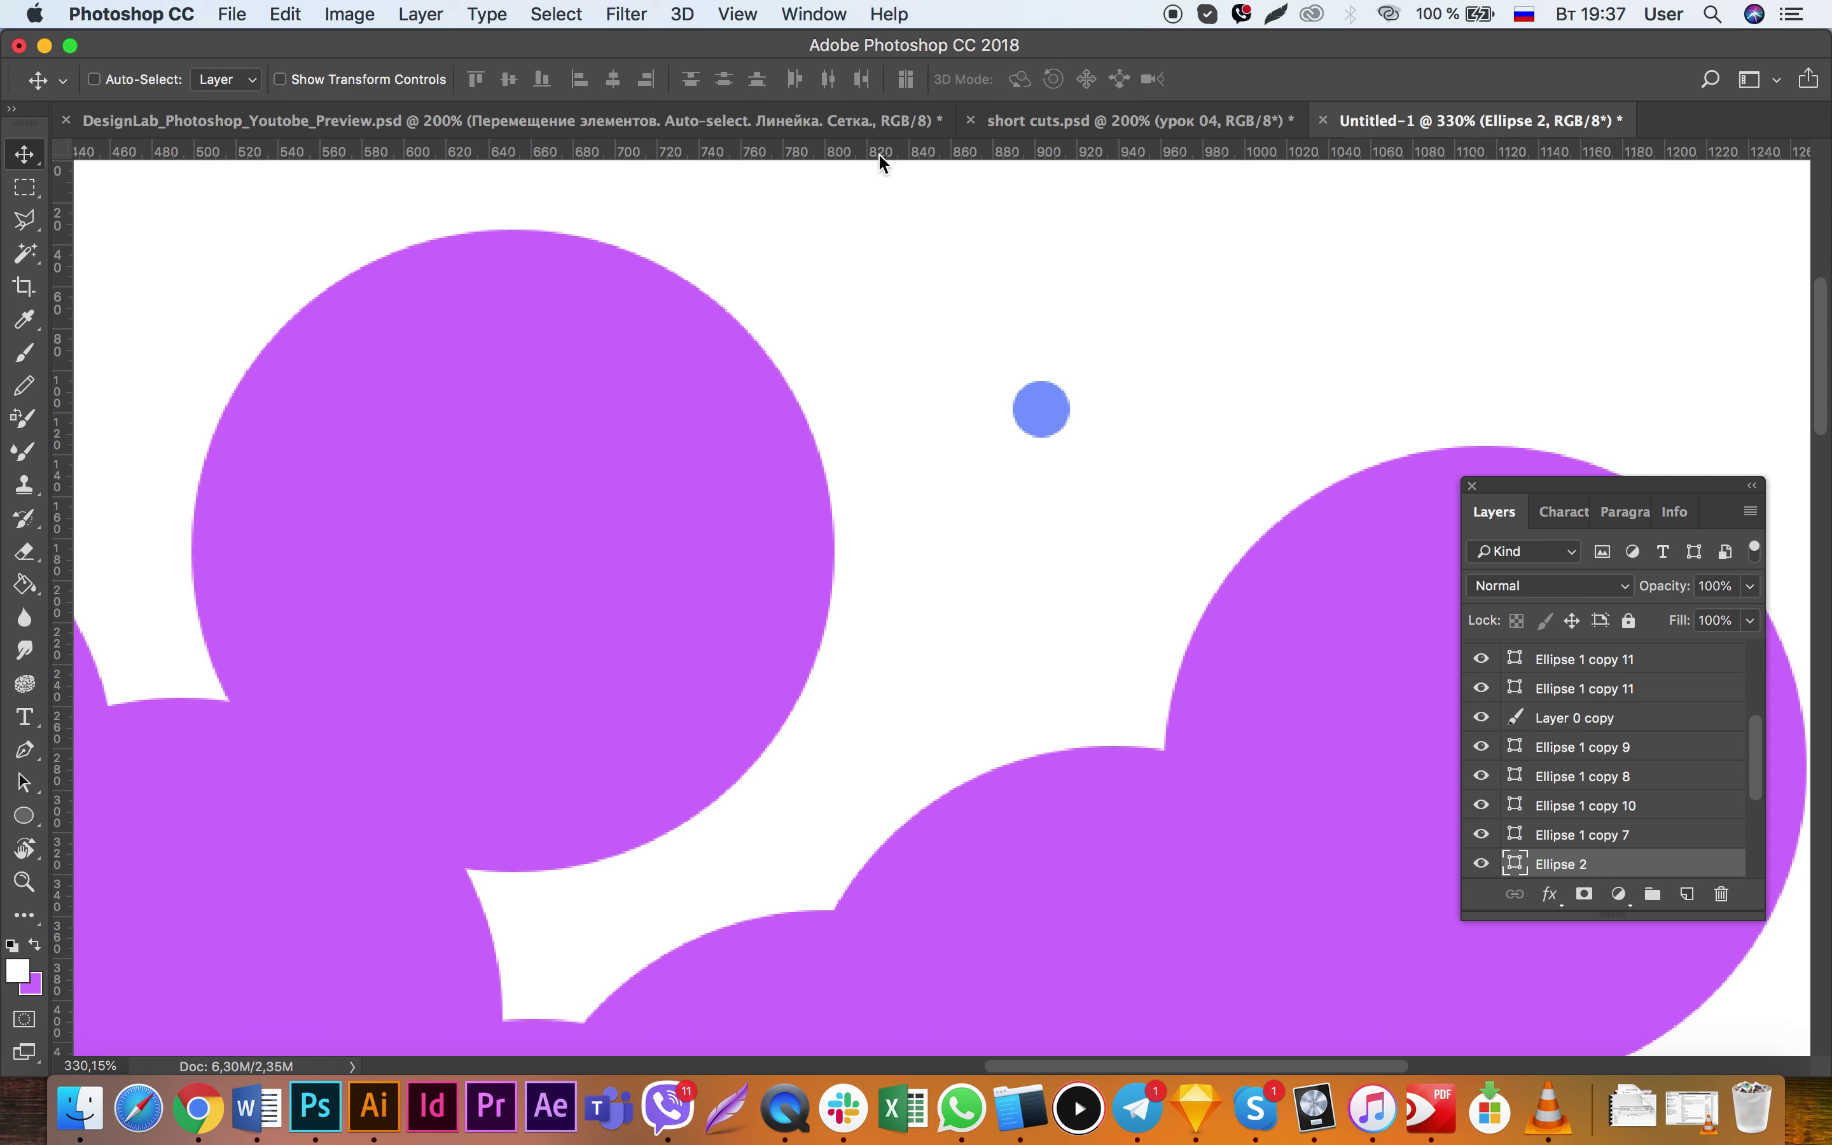
click(741, 14)
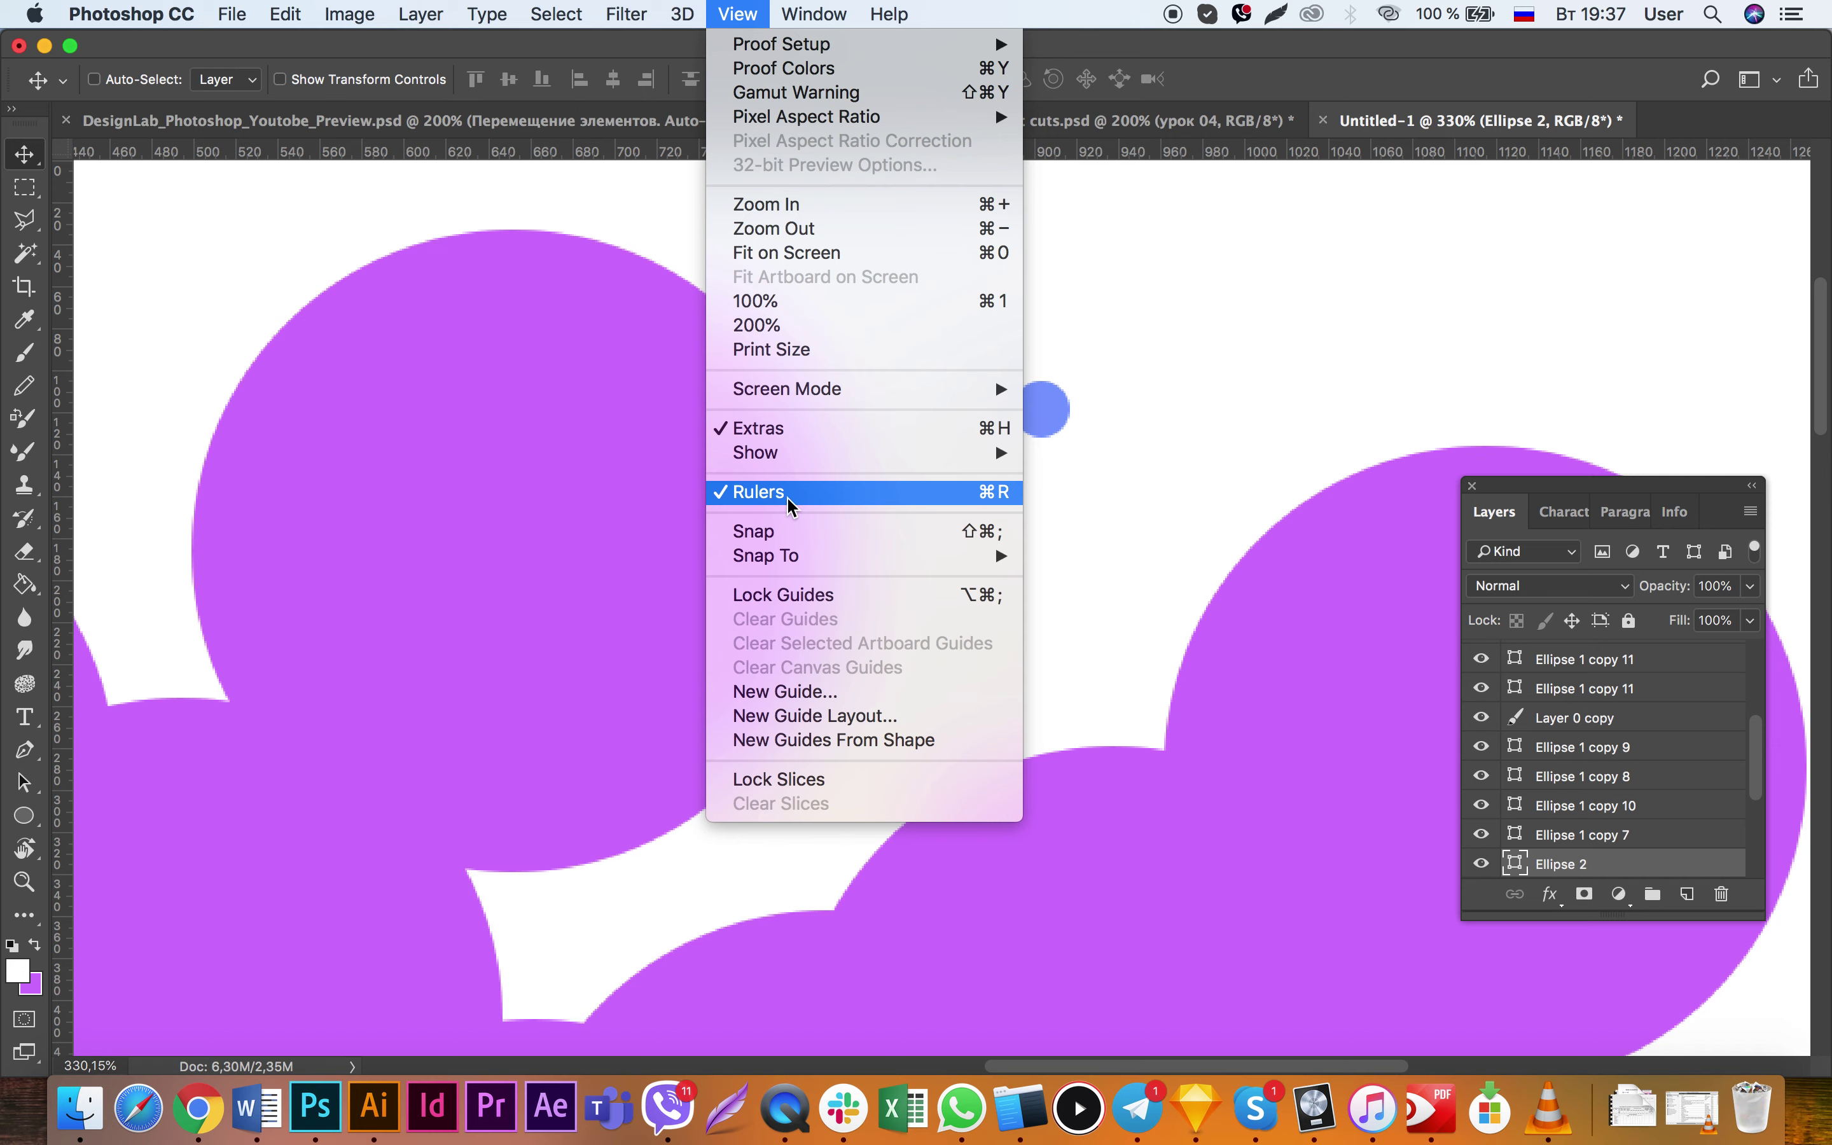
click(1206, 417)
mouse_move(1102, 389)
mouse_down()
mouse_move(1163, 356)
mouse_move(1109, 343)
mouse_up()
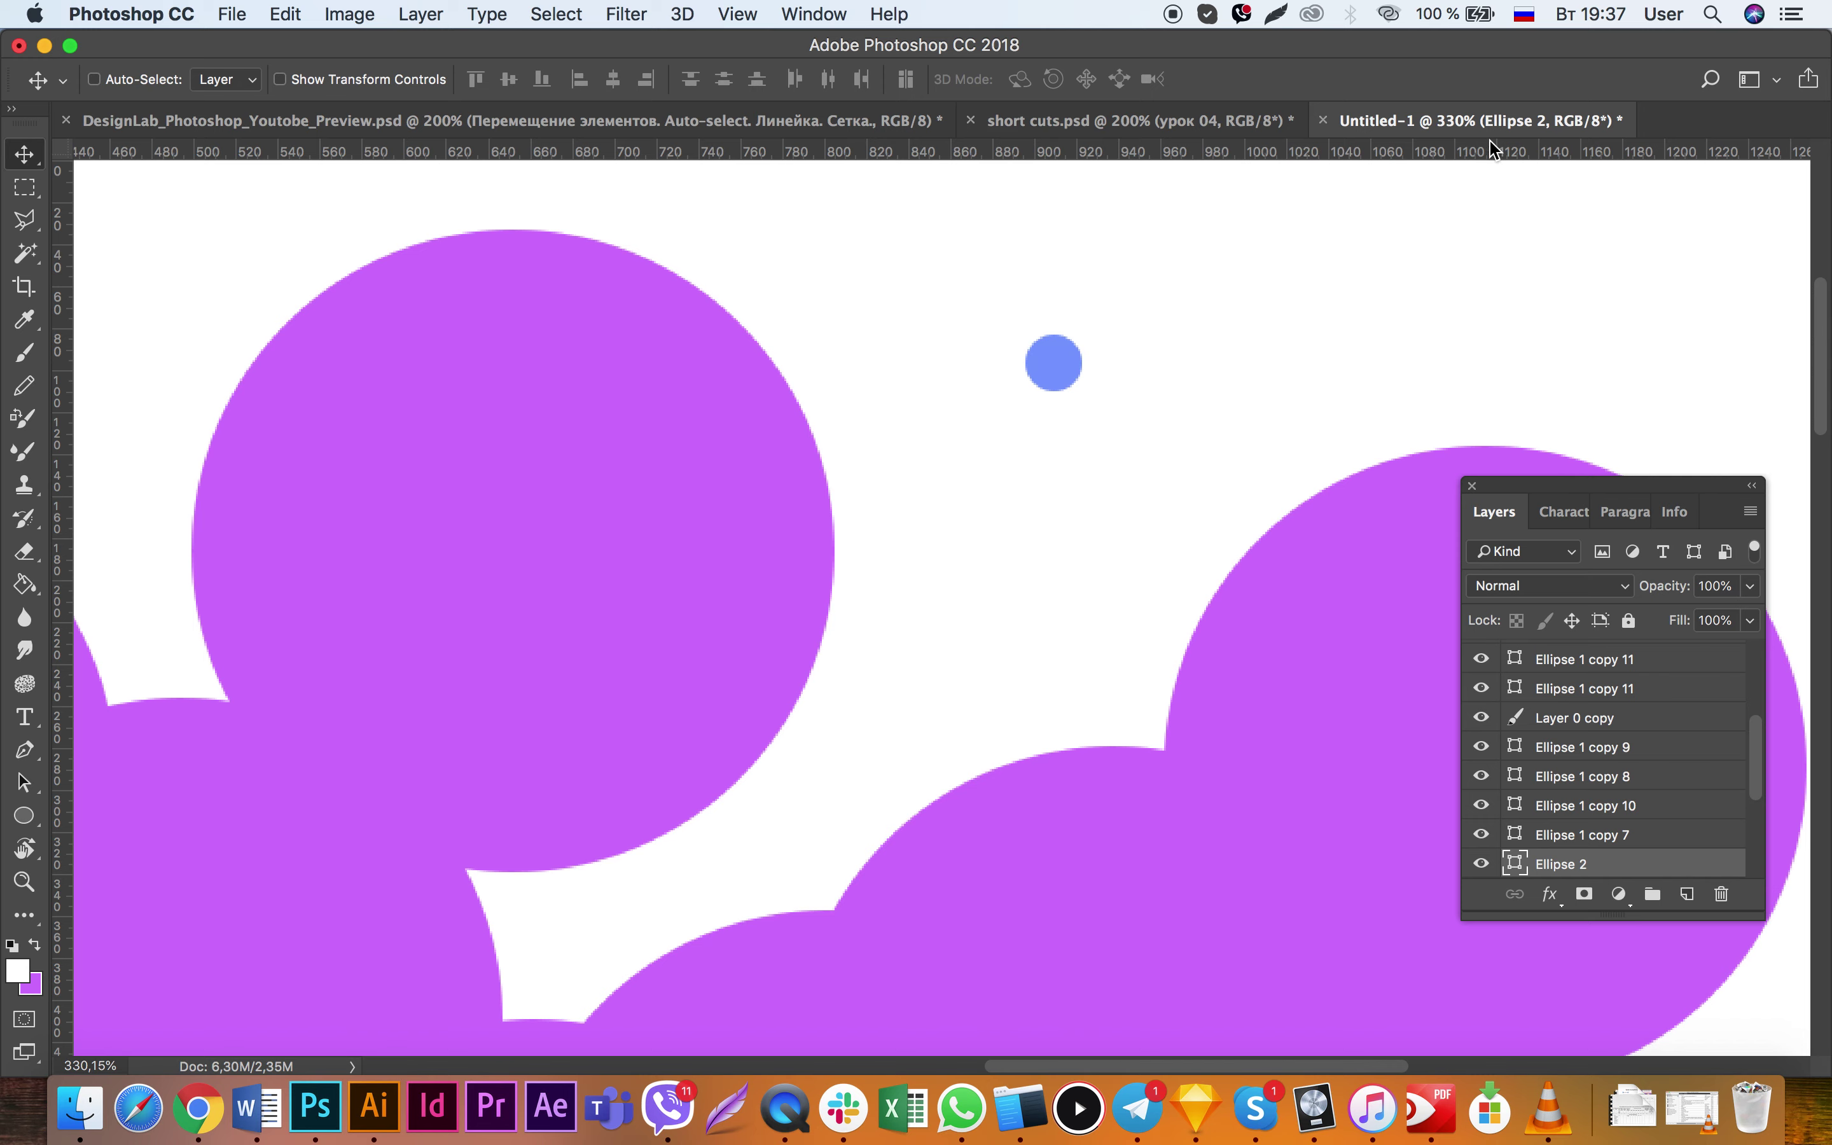
drag(1472, 462, 633, 458)
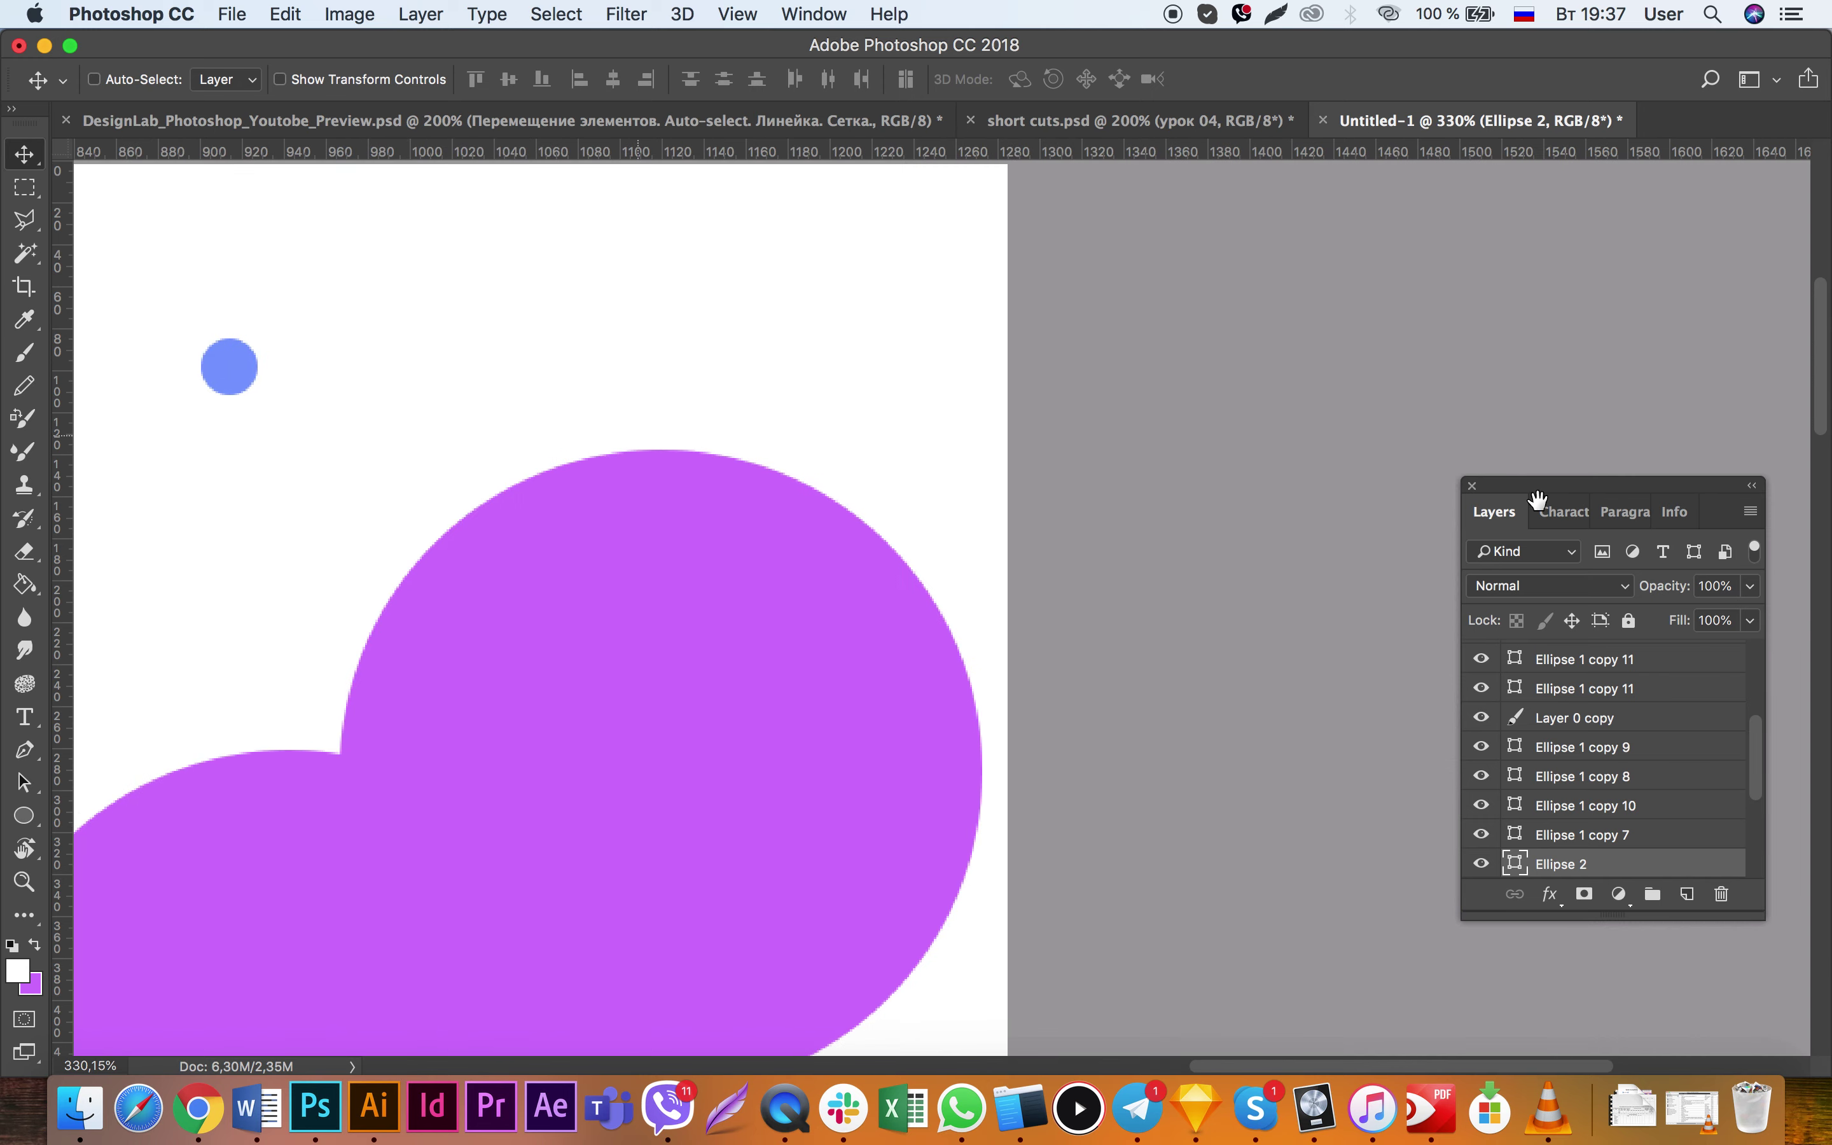
drag(103, 391, 992, 430)
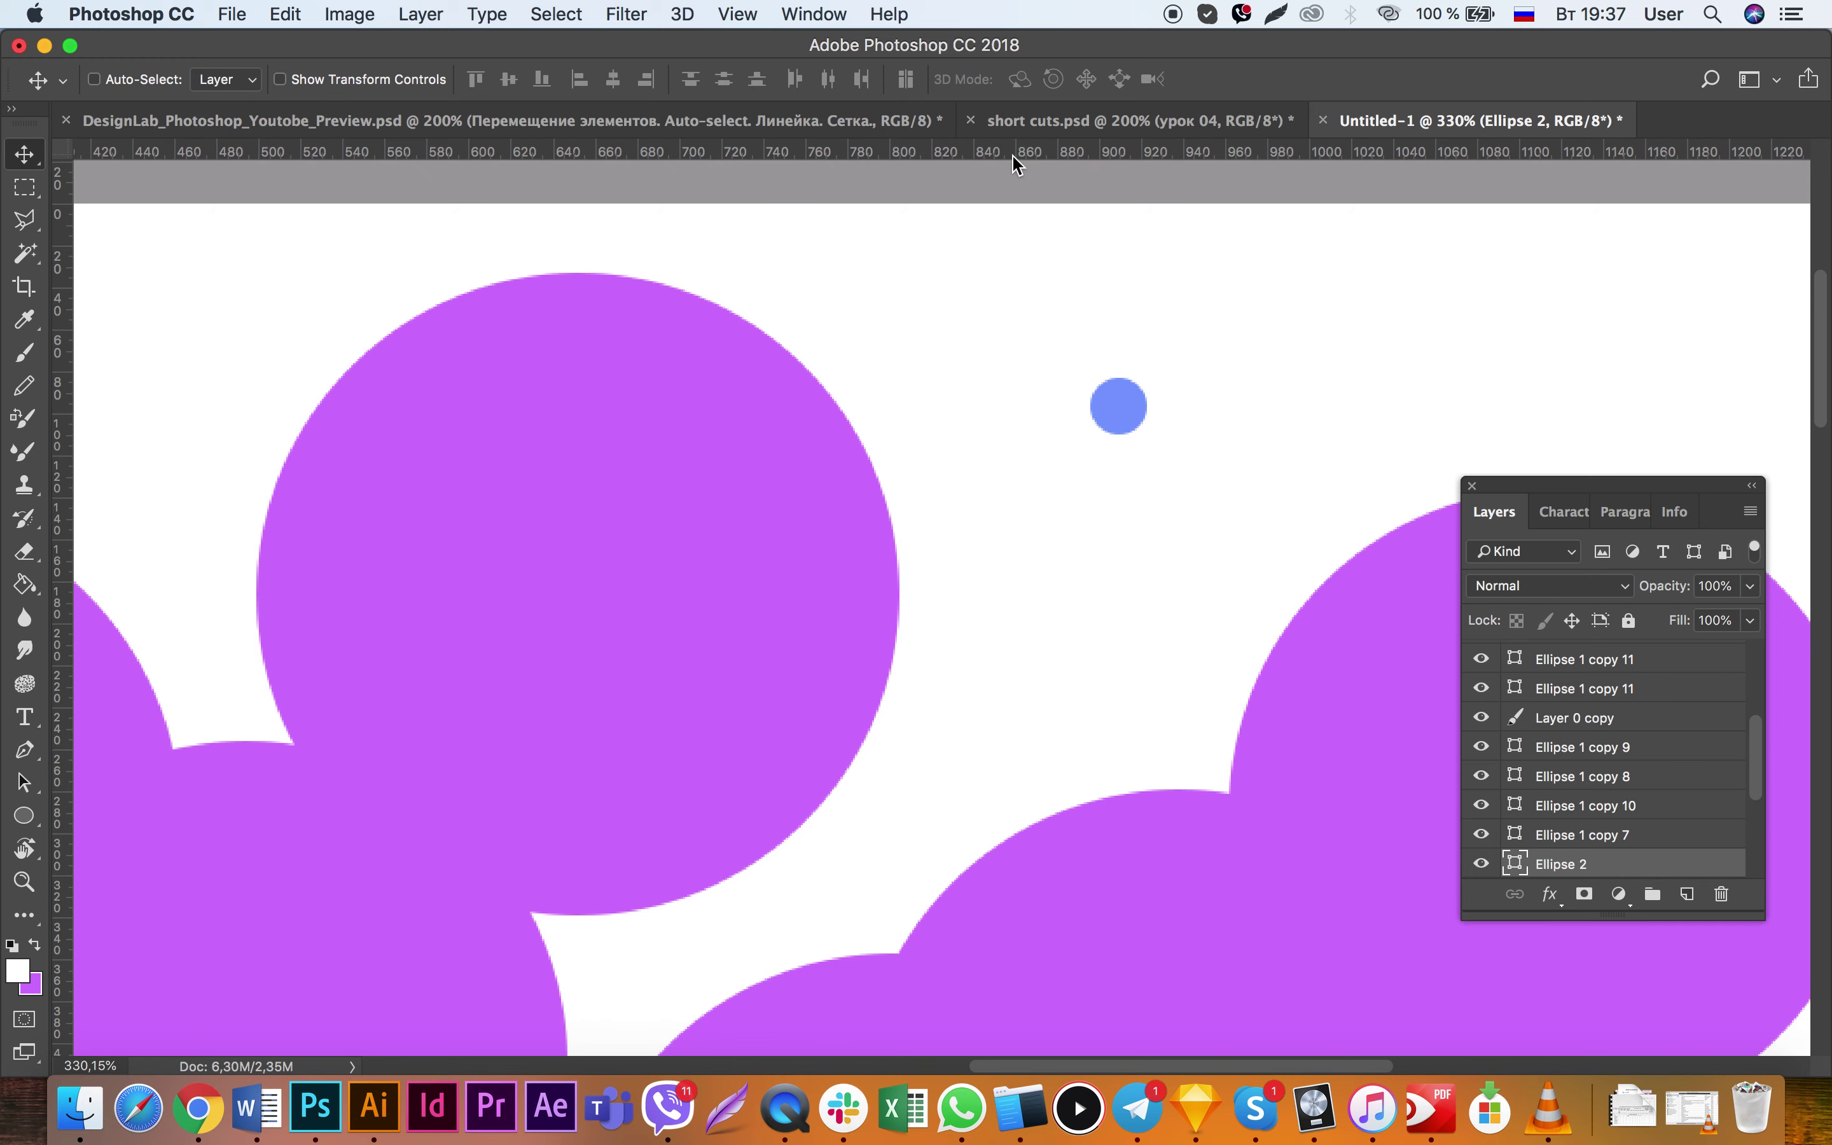
Step: Add two horizontal and two vertical guides over the cloud, then raise the blue dot to them
click(1092, 120)
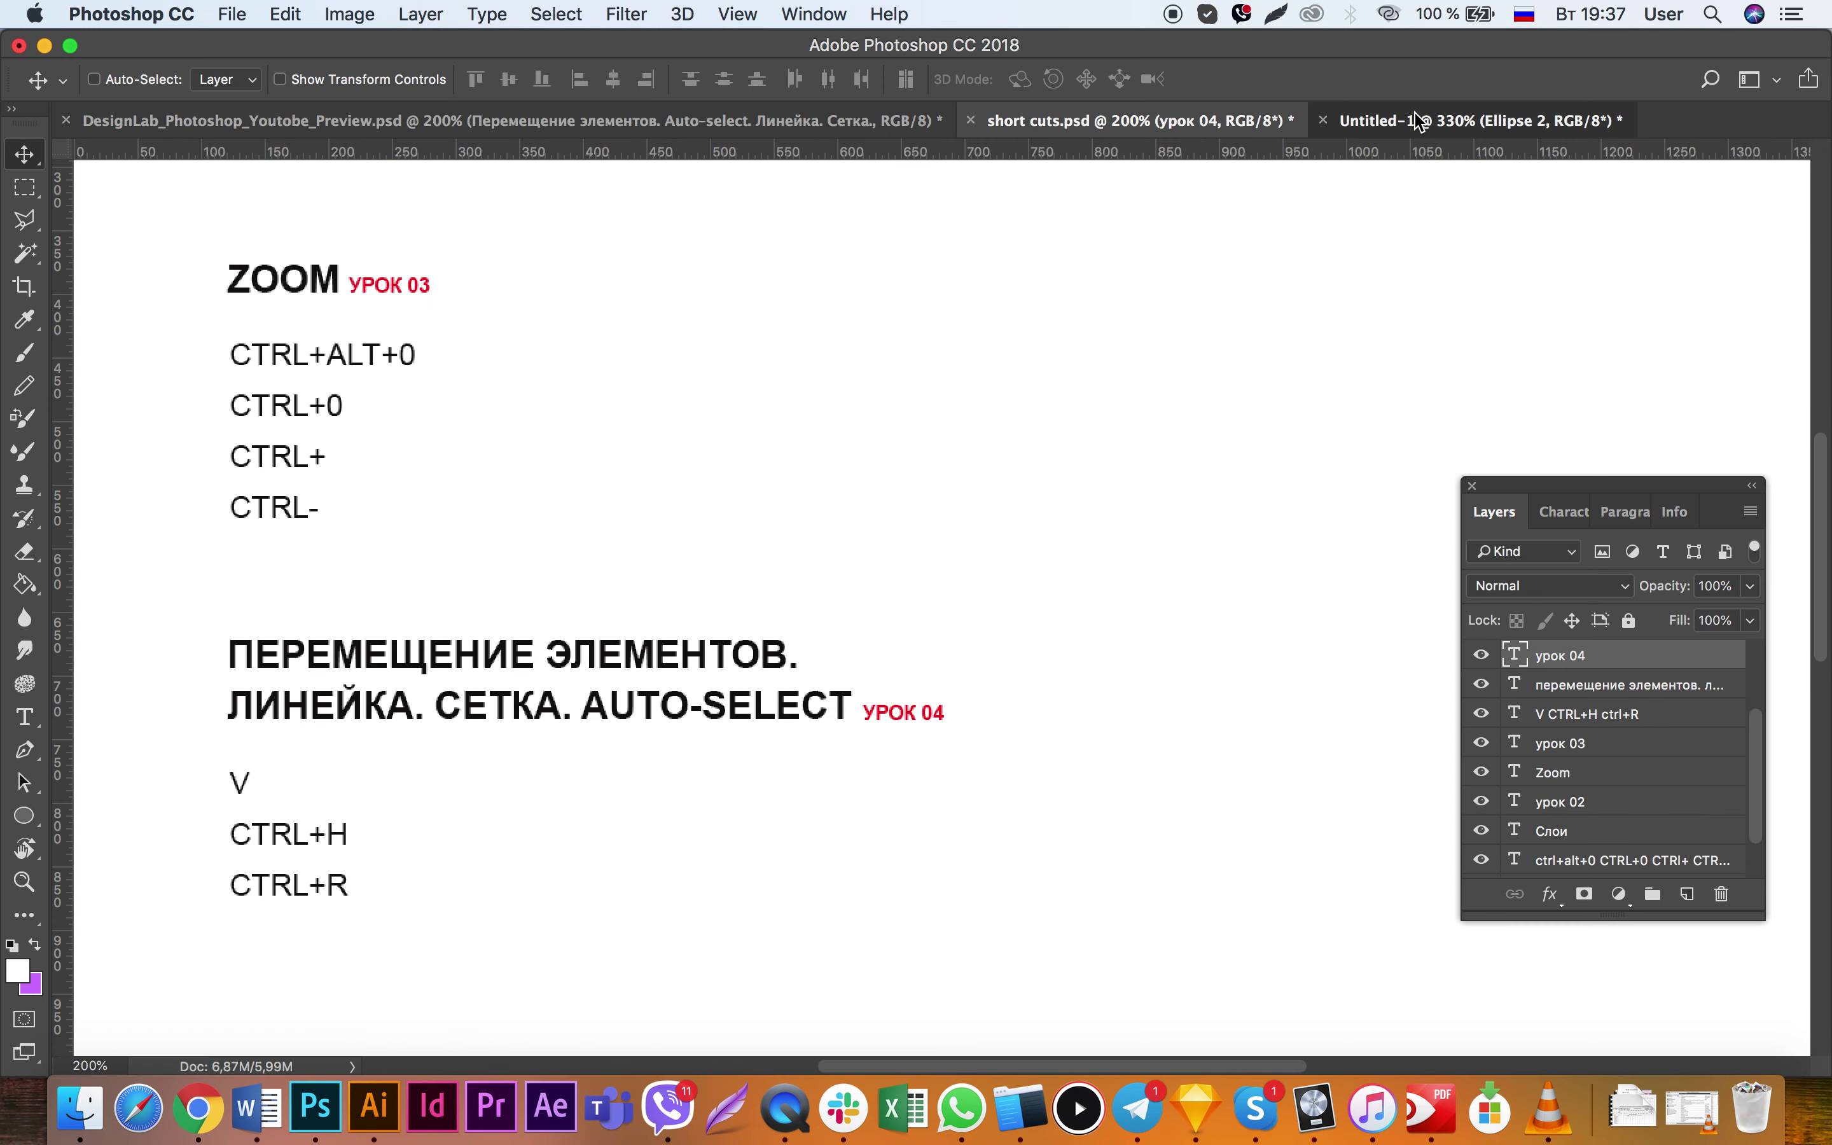
click(1421, 121)
click(584, 124)
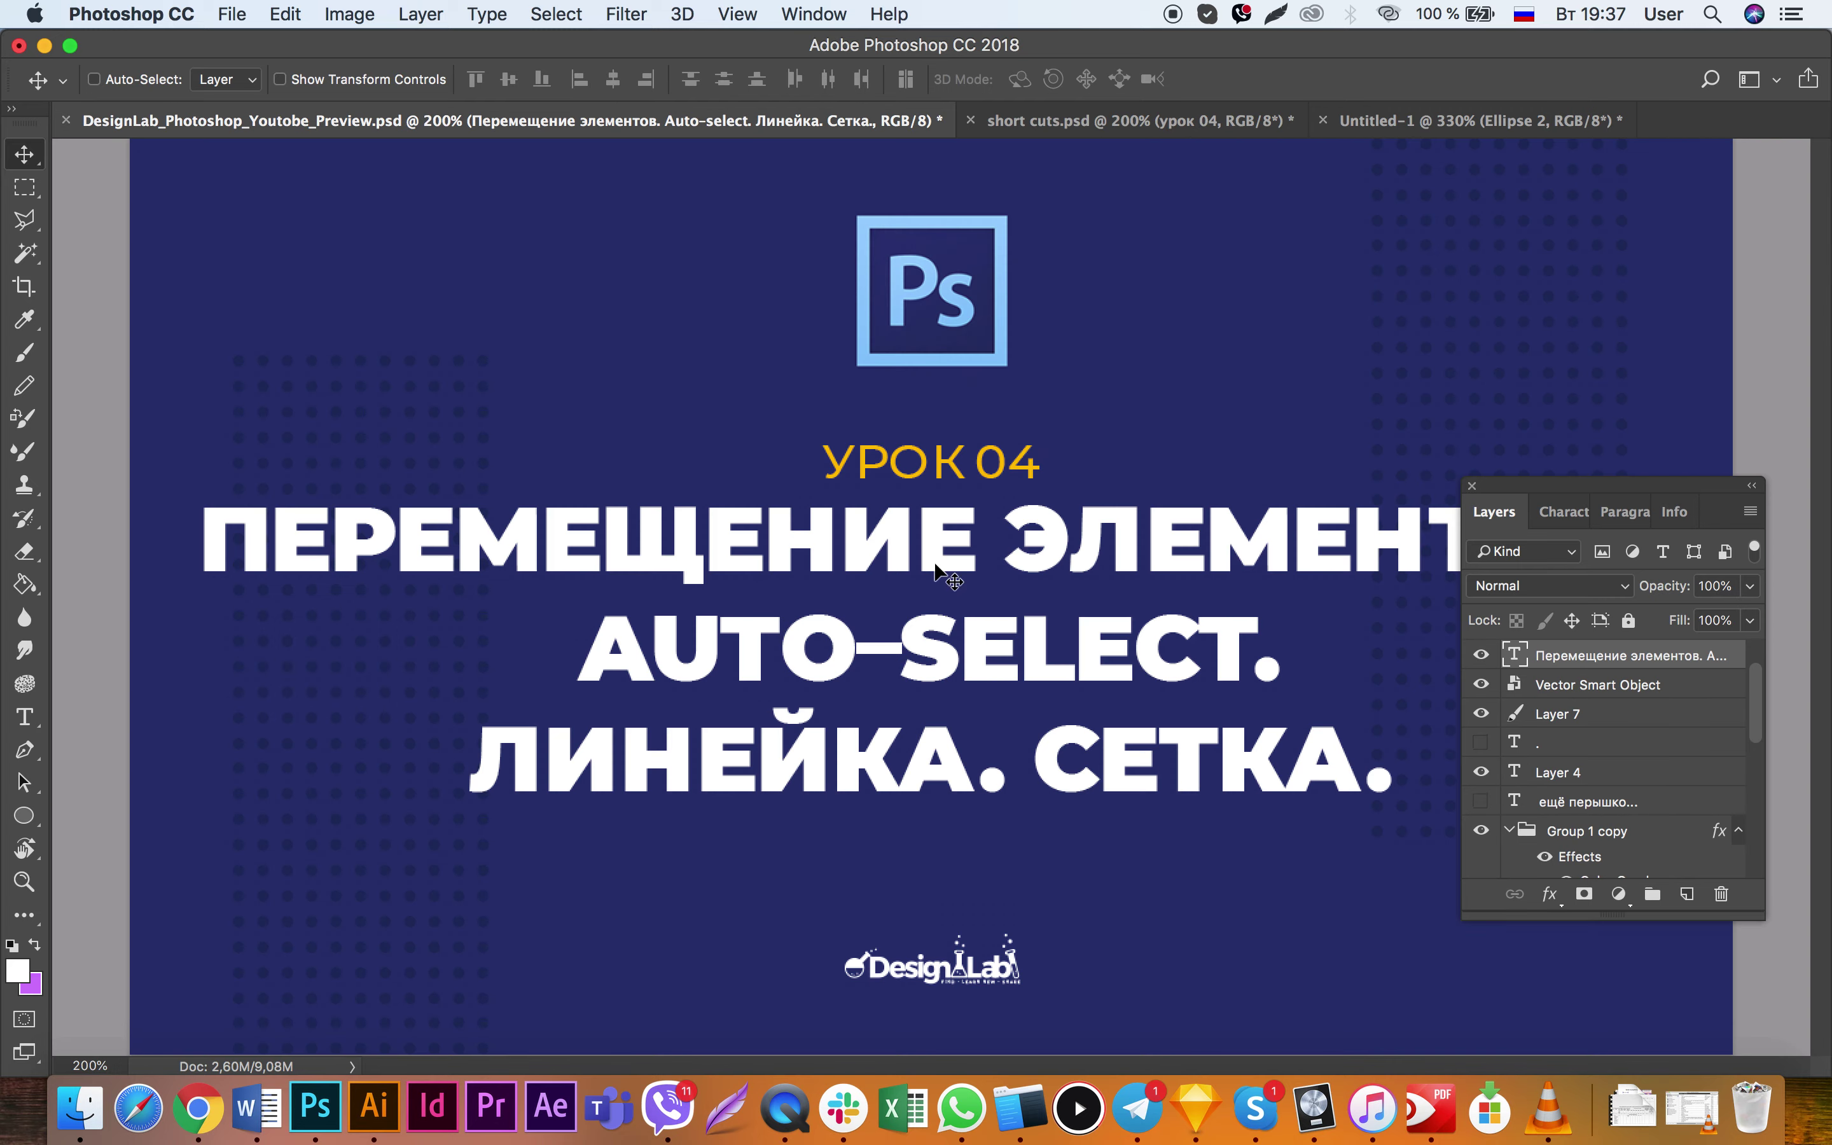
click(1030, 121)
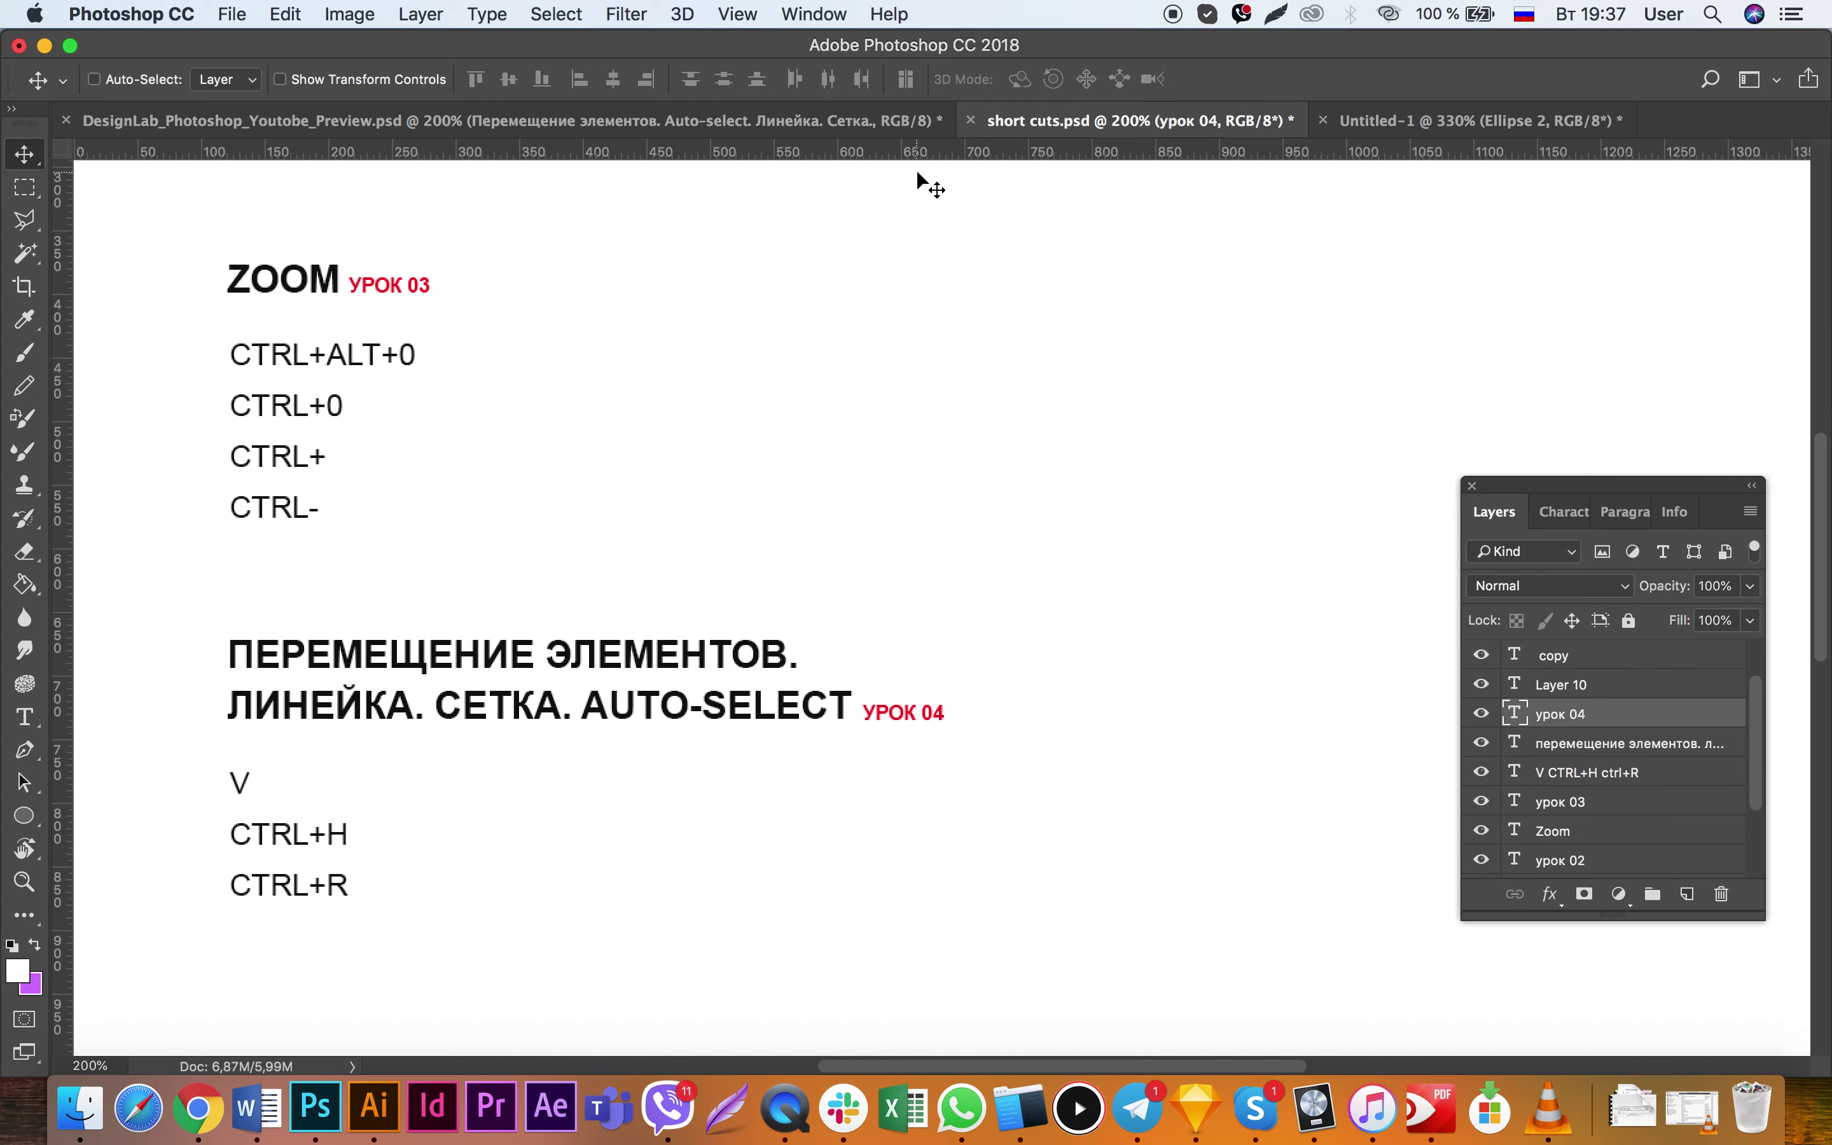
click(1401, 121)
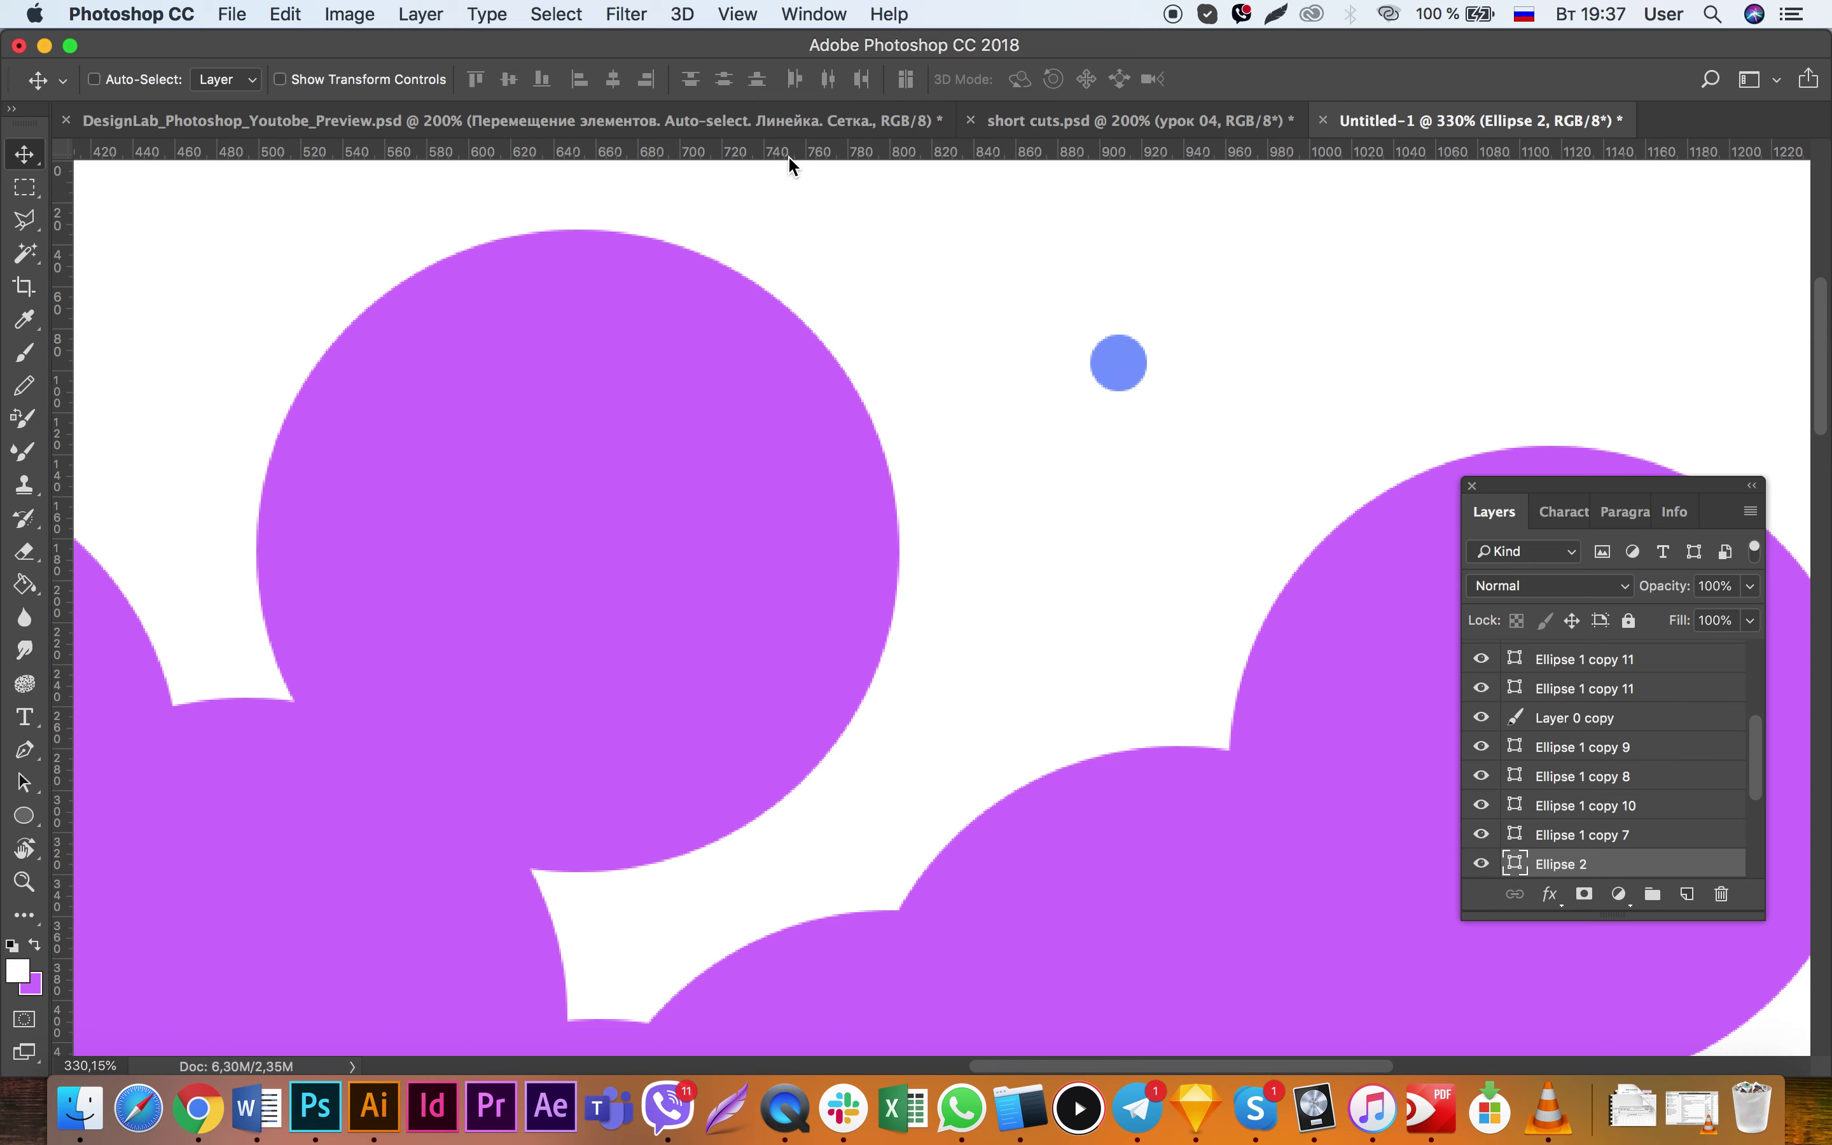
drag(790, 153, 783, 306)
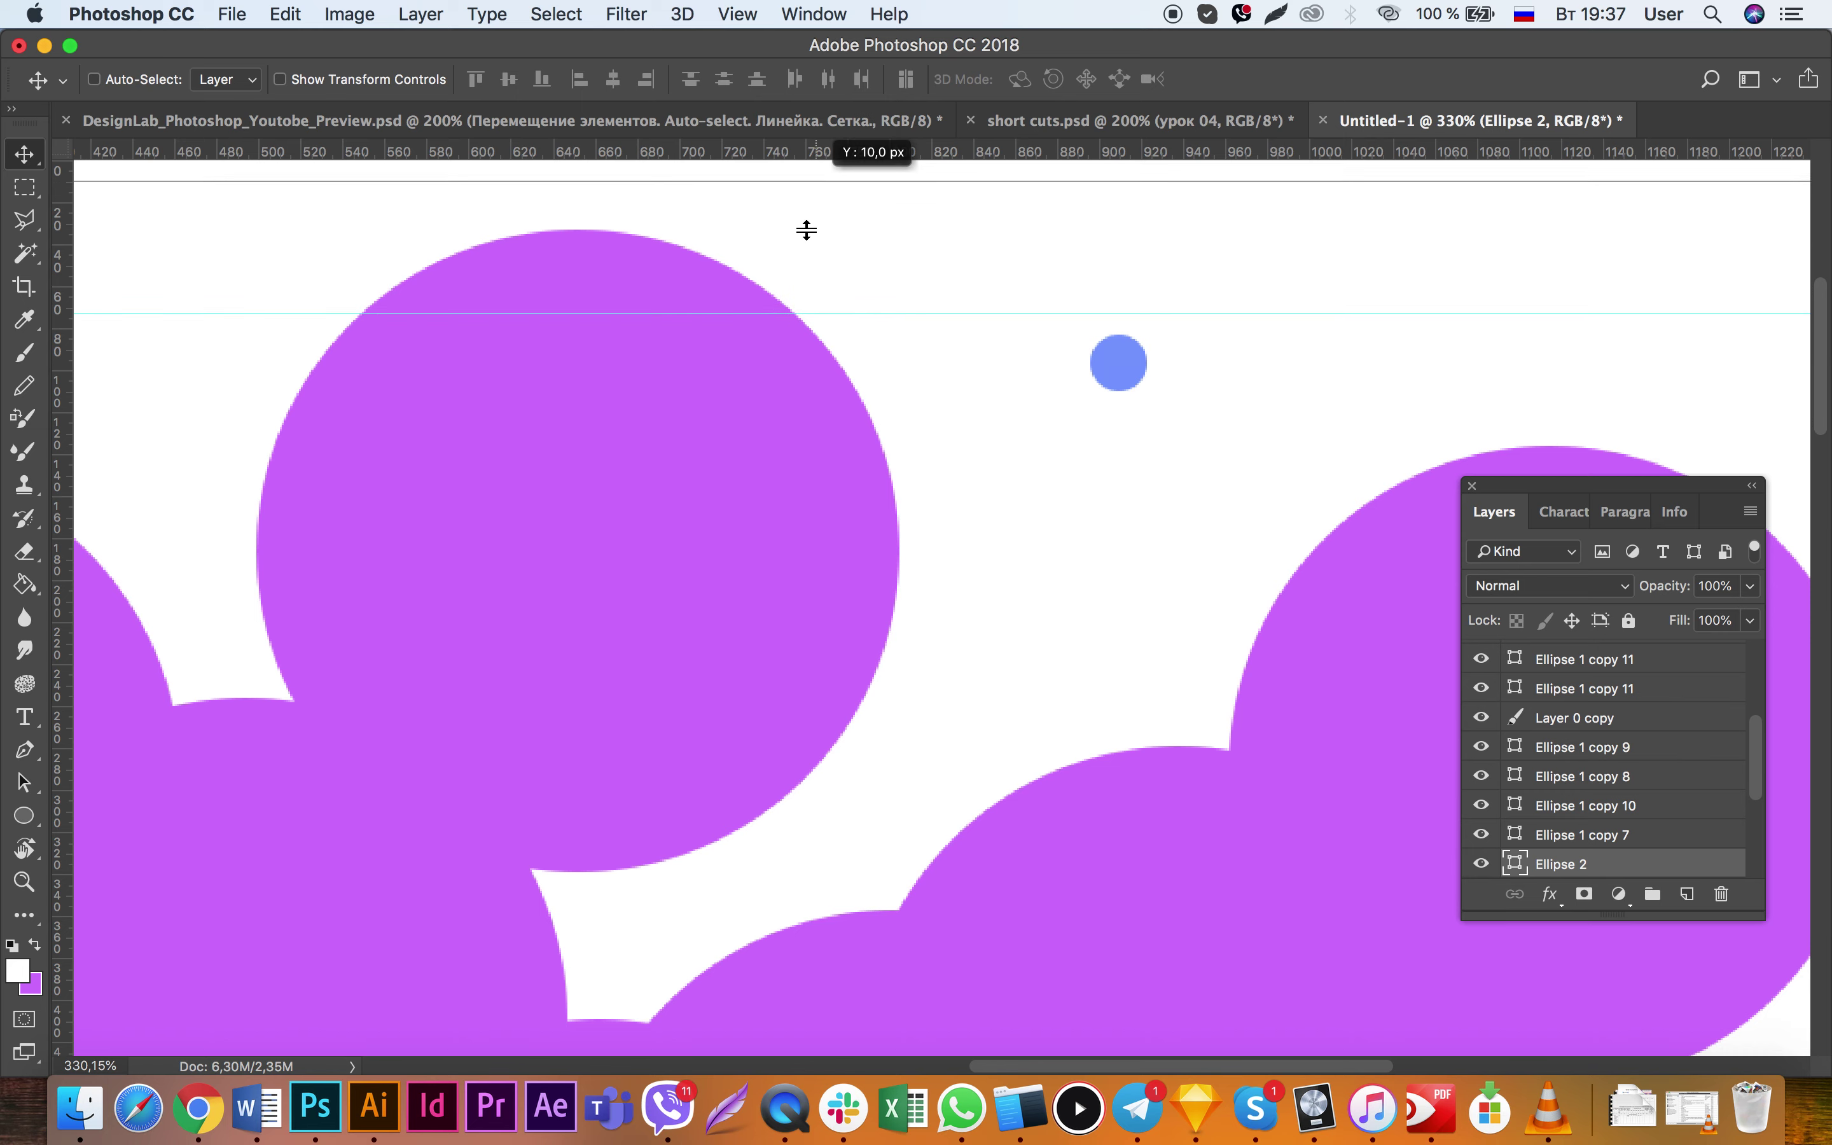
drag(820, 152, 803, 429)
drag(65, 505, 1033, 458)
drag(67, 502, 1254, 486)
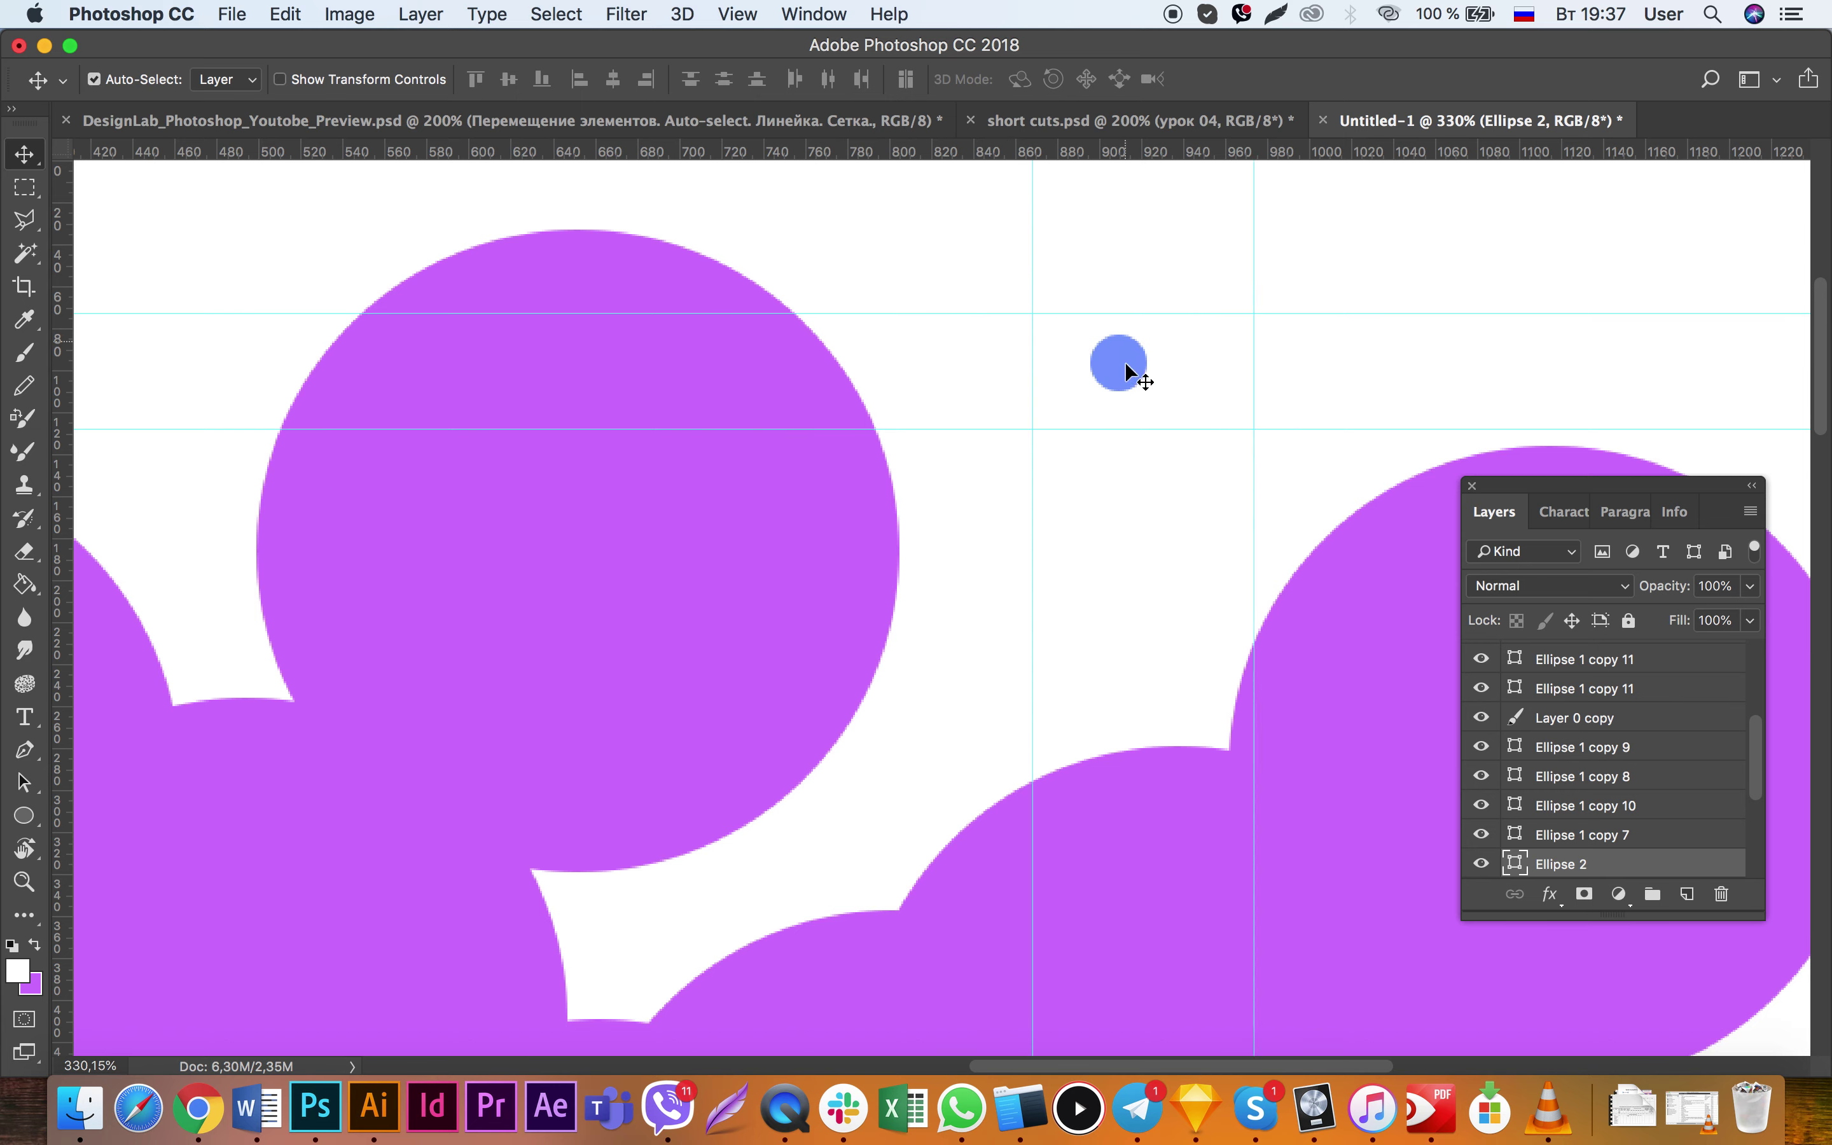
mouse_move(1122, 343)
mouse_down()
mouse_move(1283, 351)
mouse_move(1285, 287)
mouse_up()
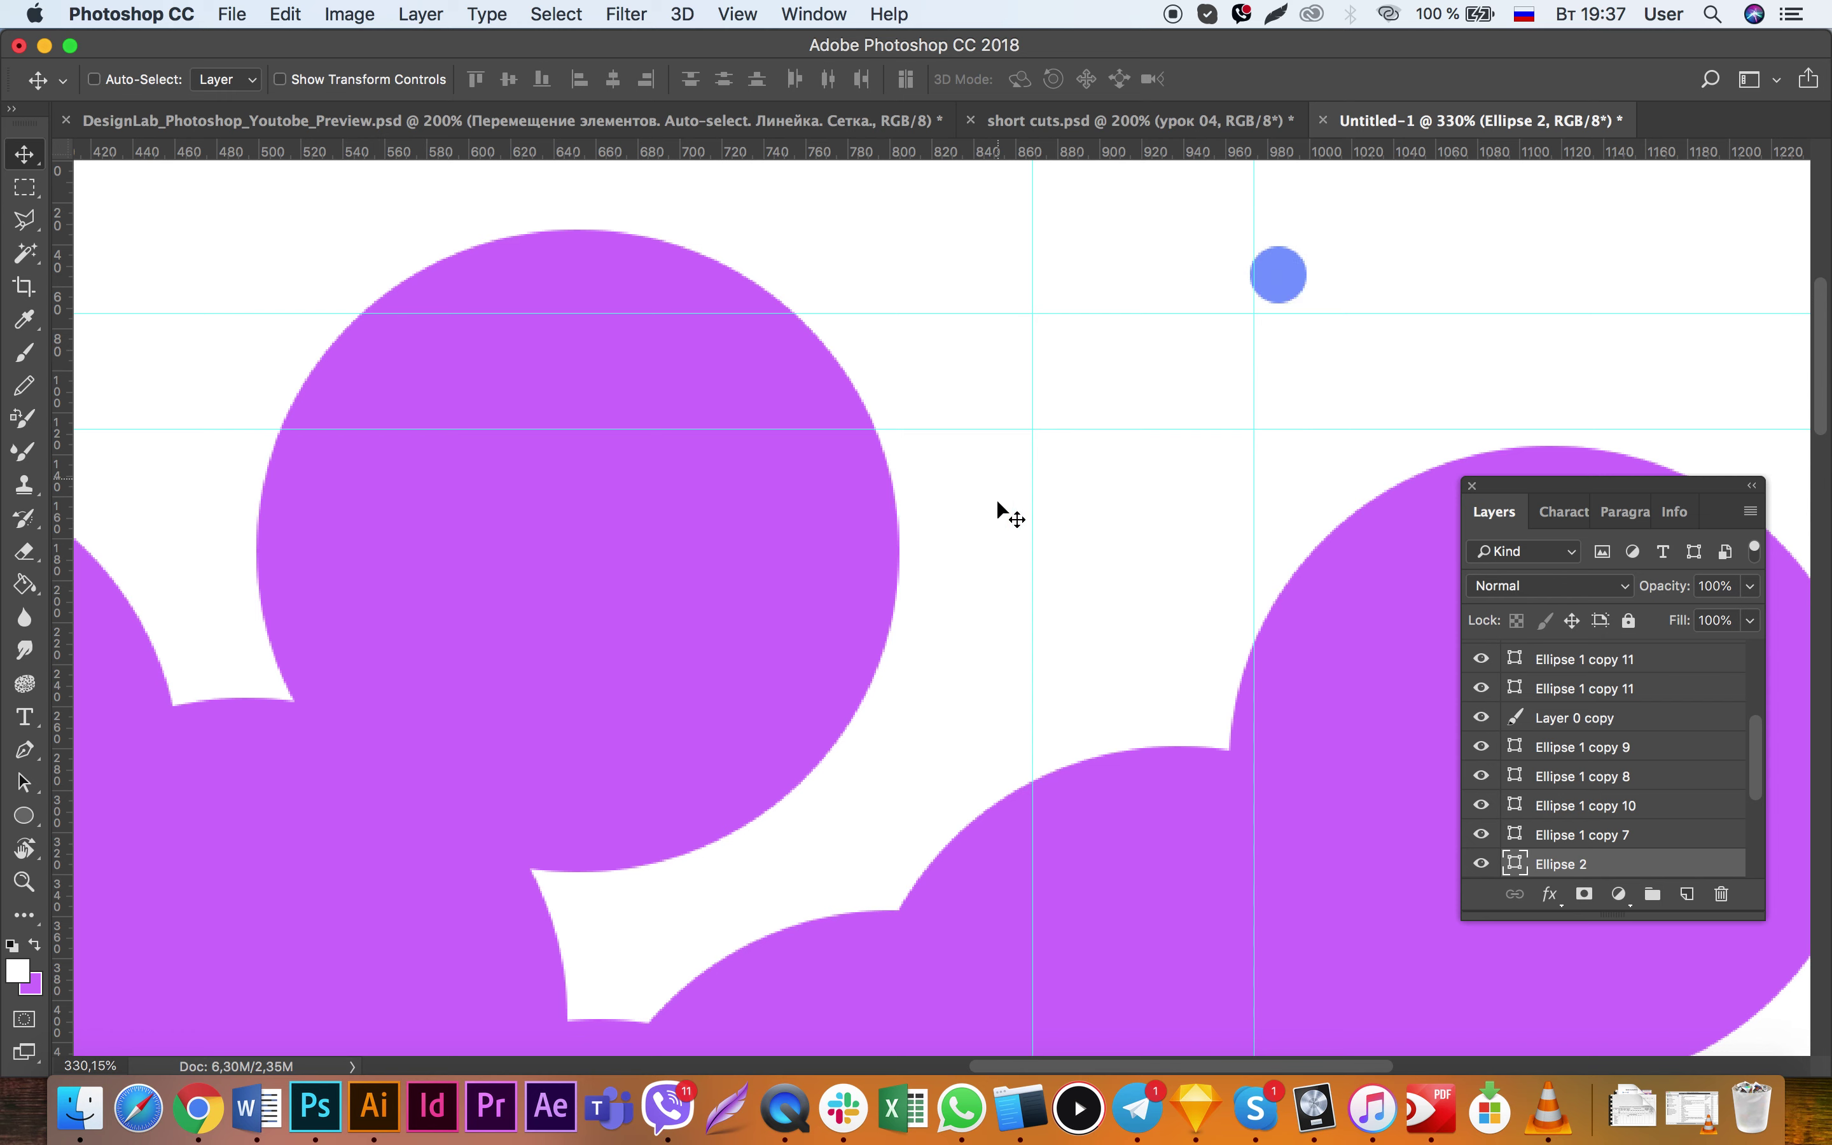
Step: Draw a blue-filled square beside the vertical guide with the Rectangle Tool
key(r)
click(25, 818)
click(98, 814)
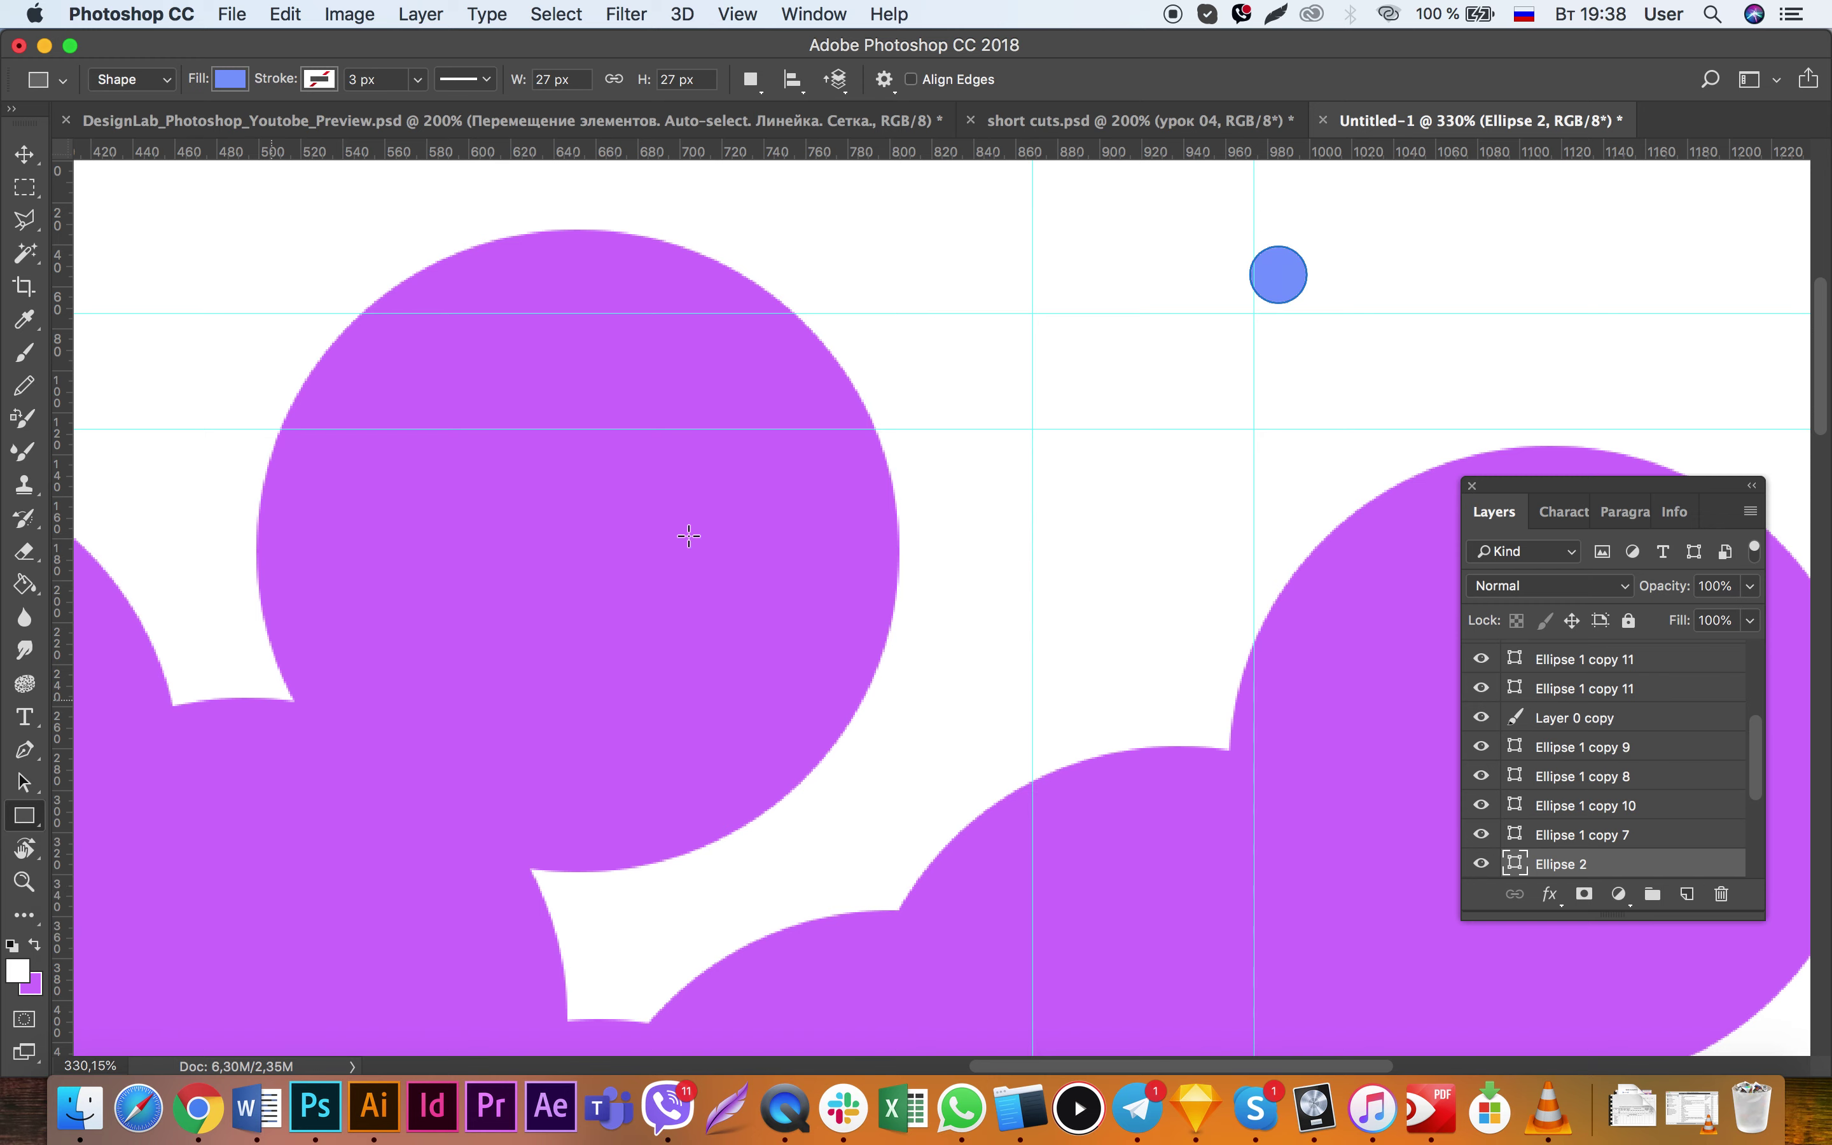
drag(911, 431, 1032, 652)
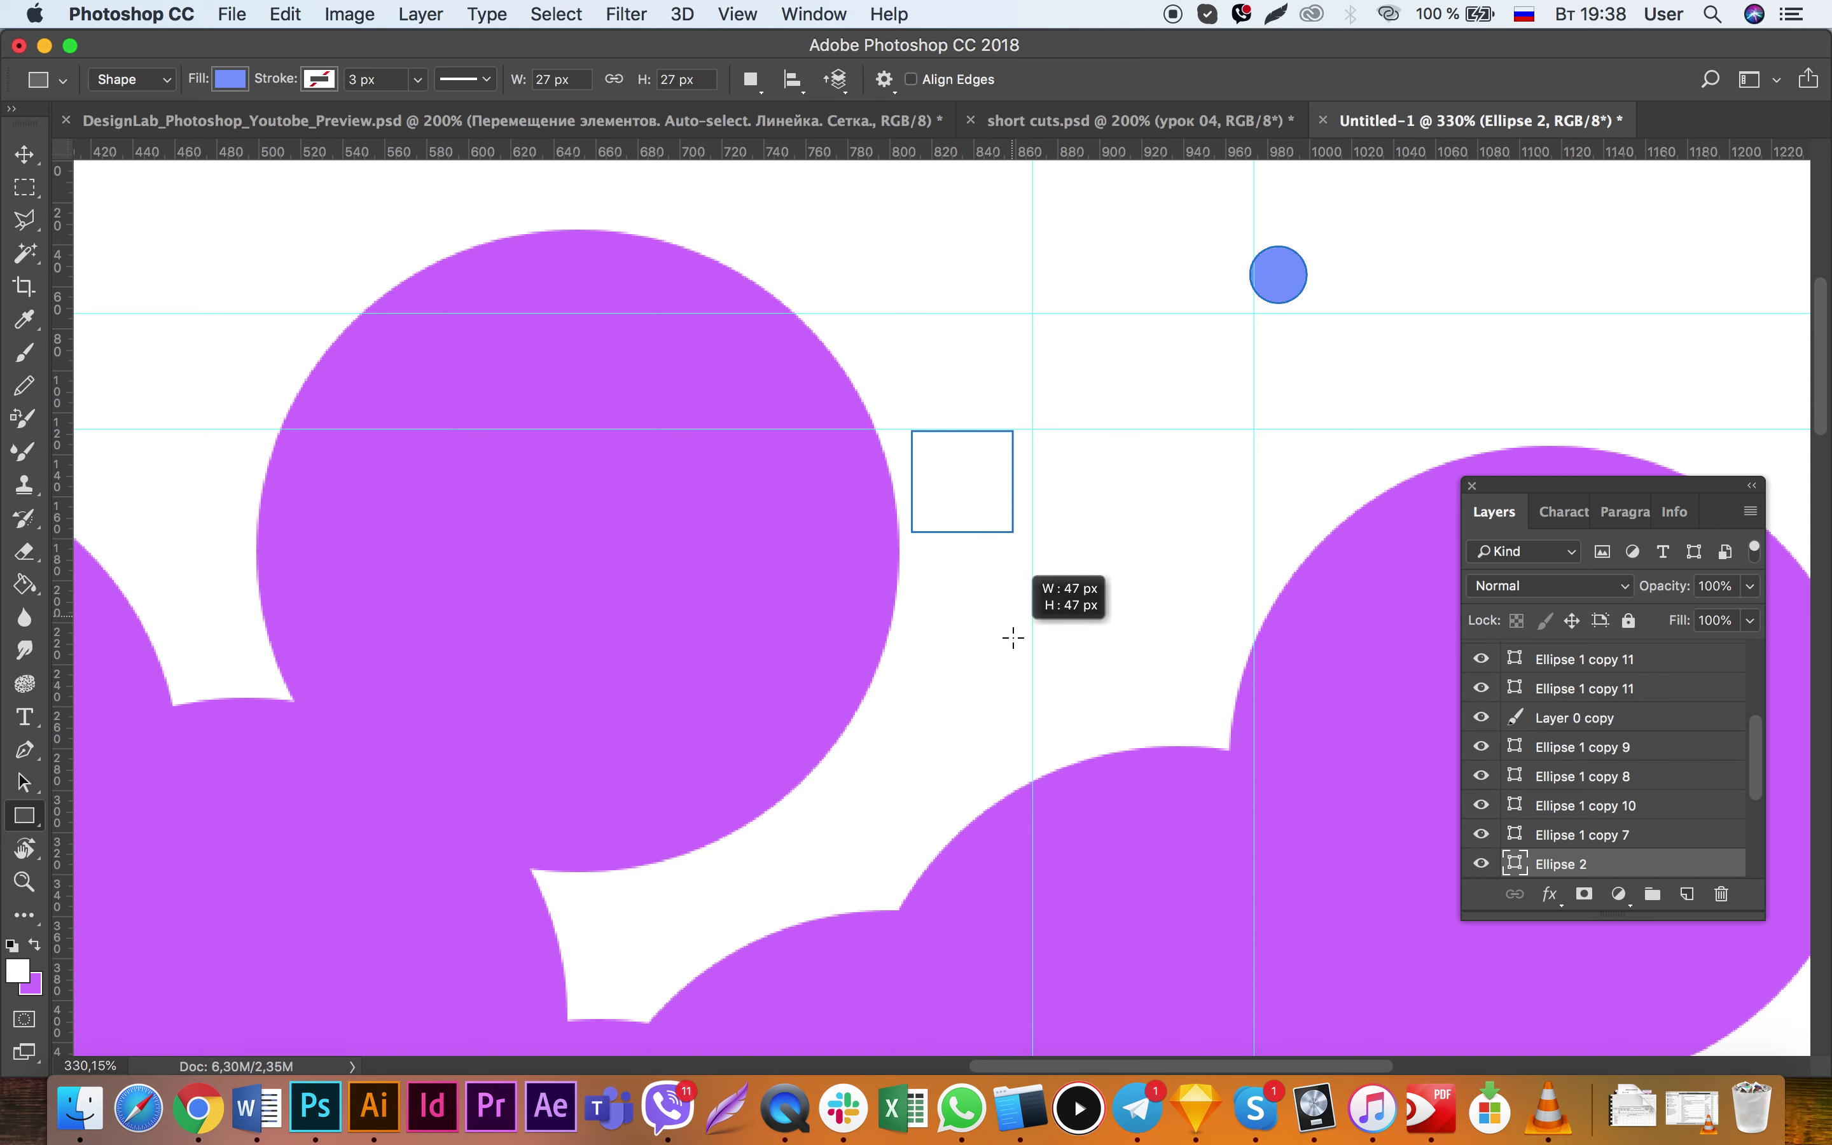
drag(1033, 653, 1032, 653)
Step: Align the square's edges to the guides with the Move tool
key(v)
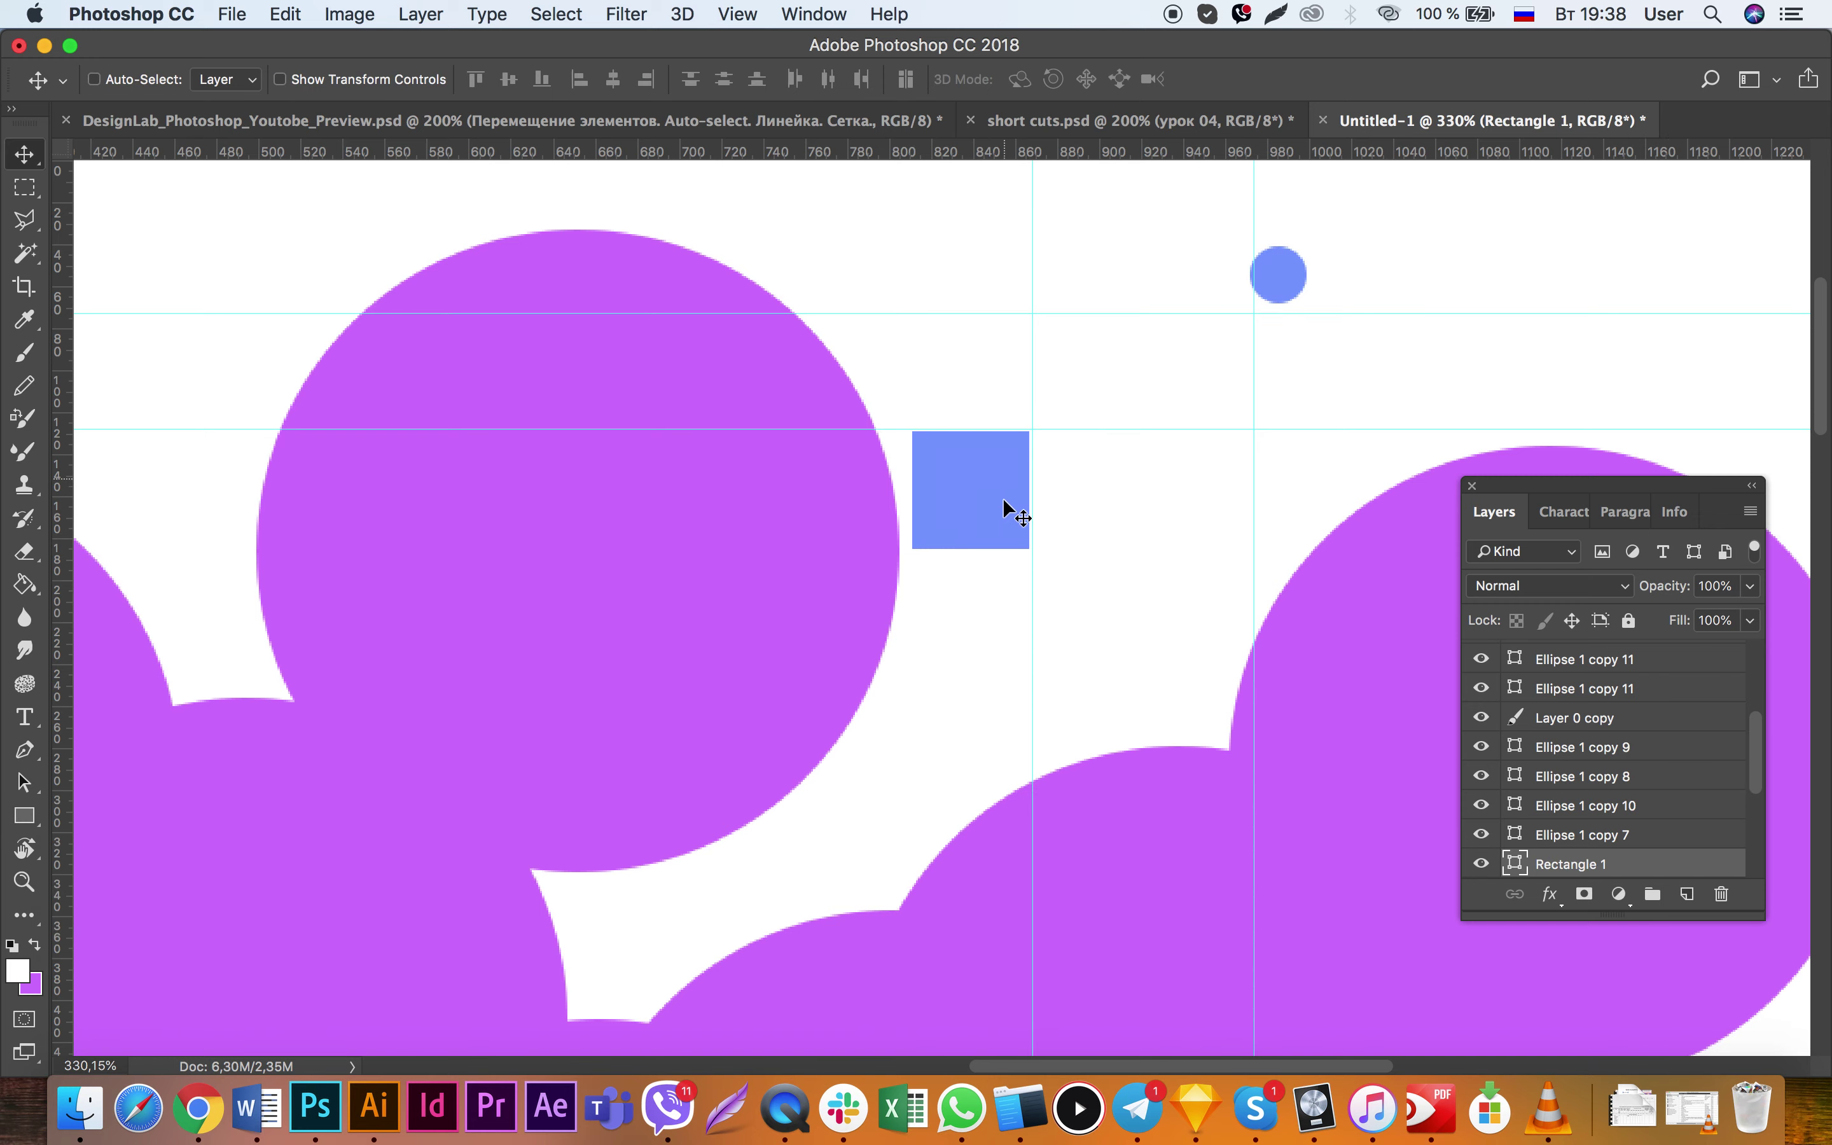
scroll(1009, 468, up, 1)
scroll(1003, 461, up, 5)
key(Up)
key(Up)
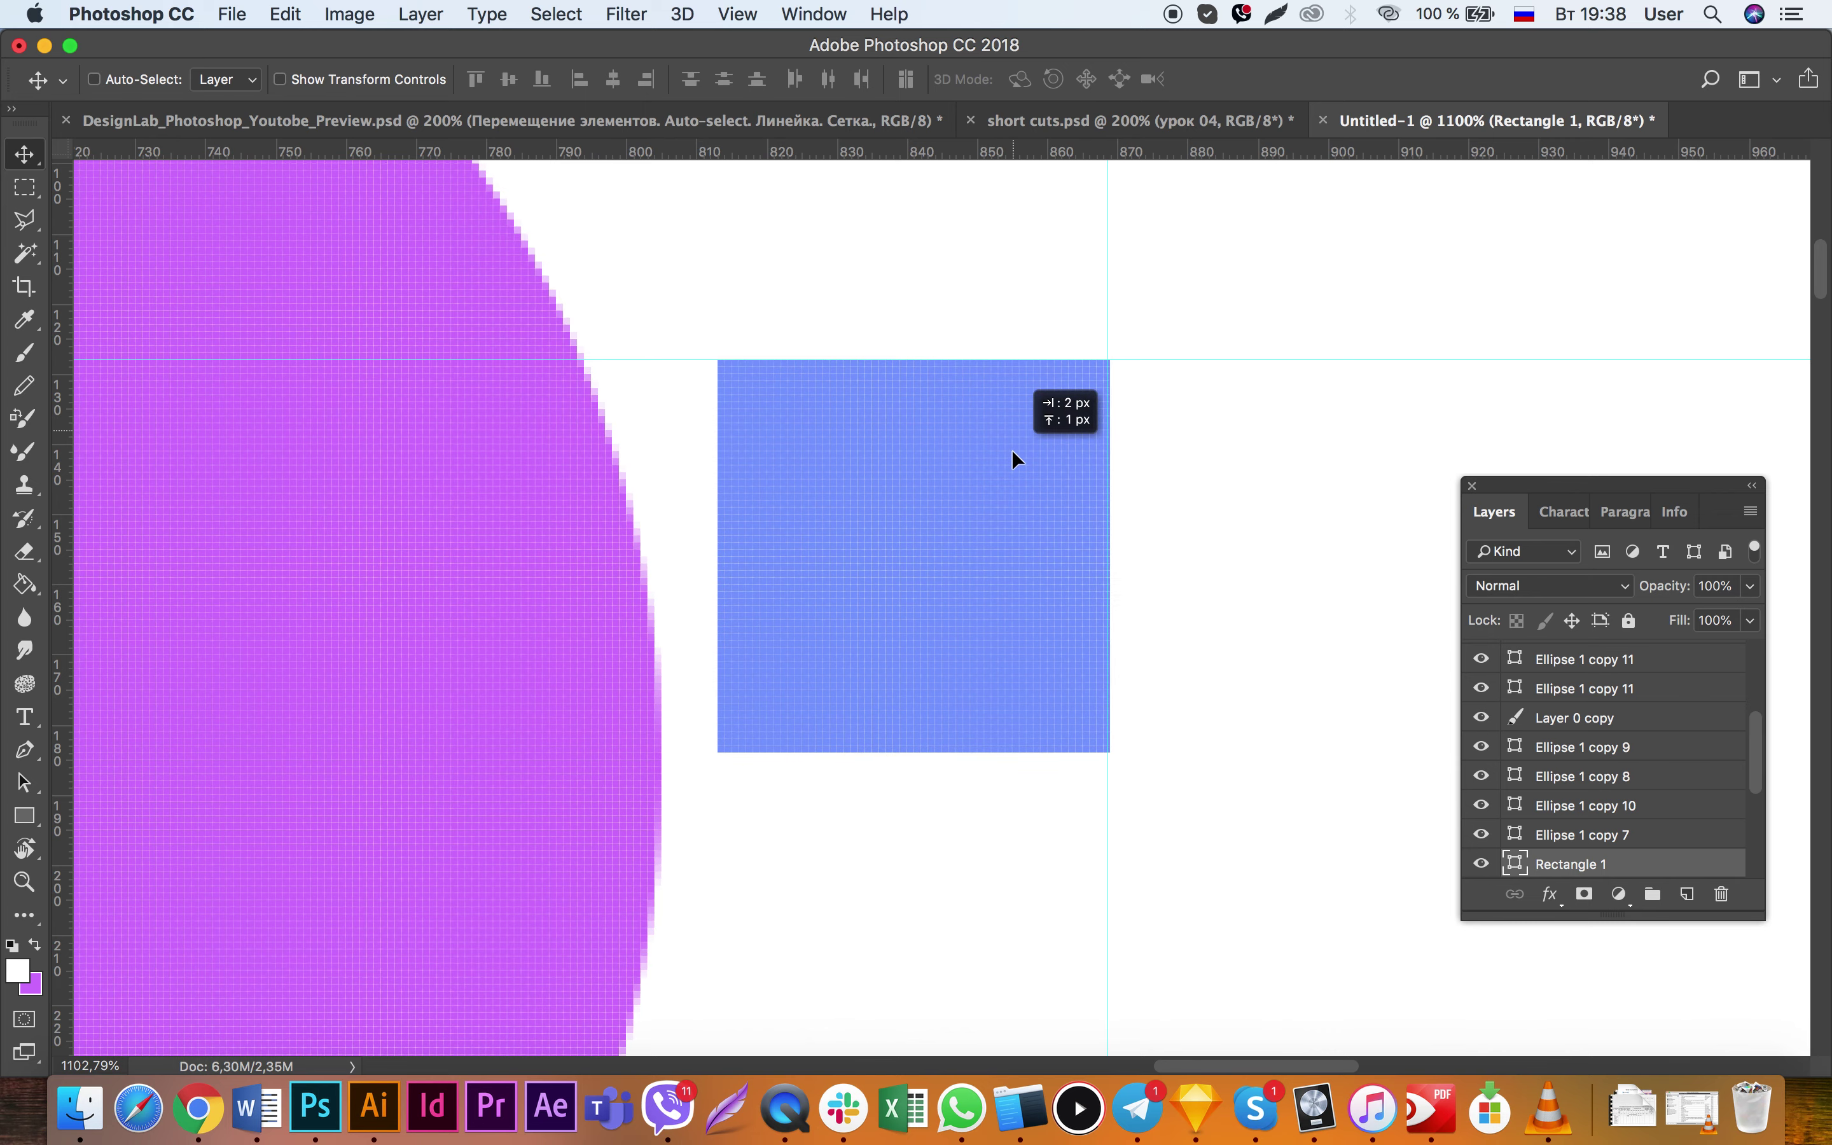
key(Left)
key(Left)
drag(984, 447, 1007, 461)
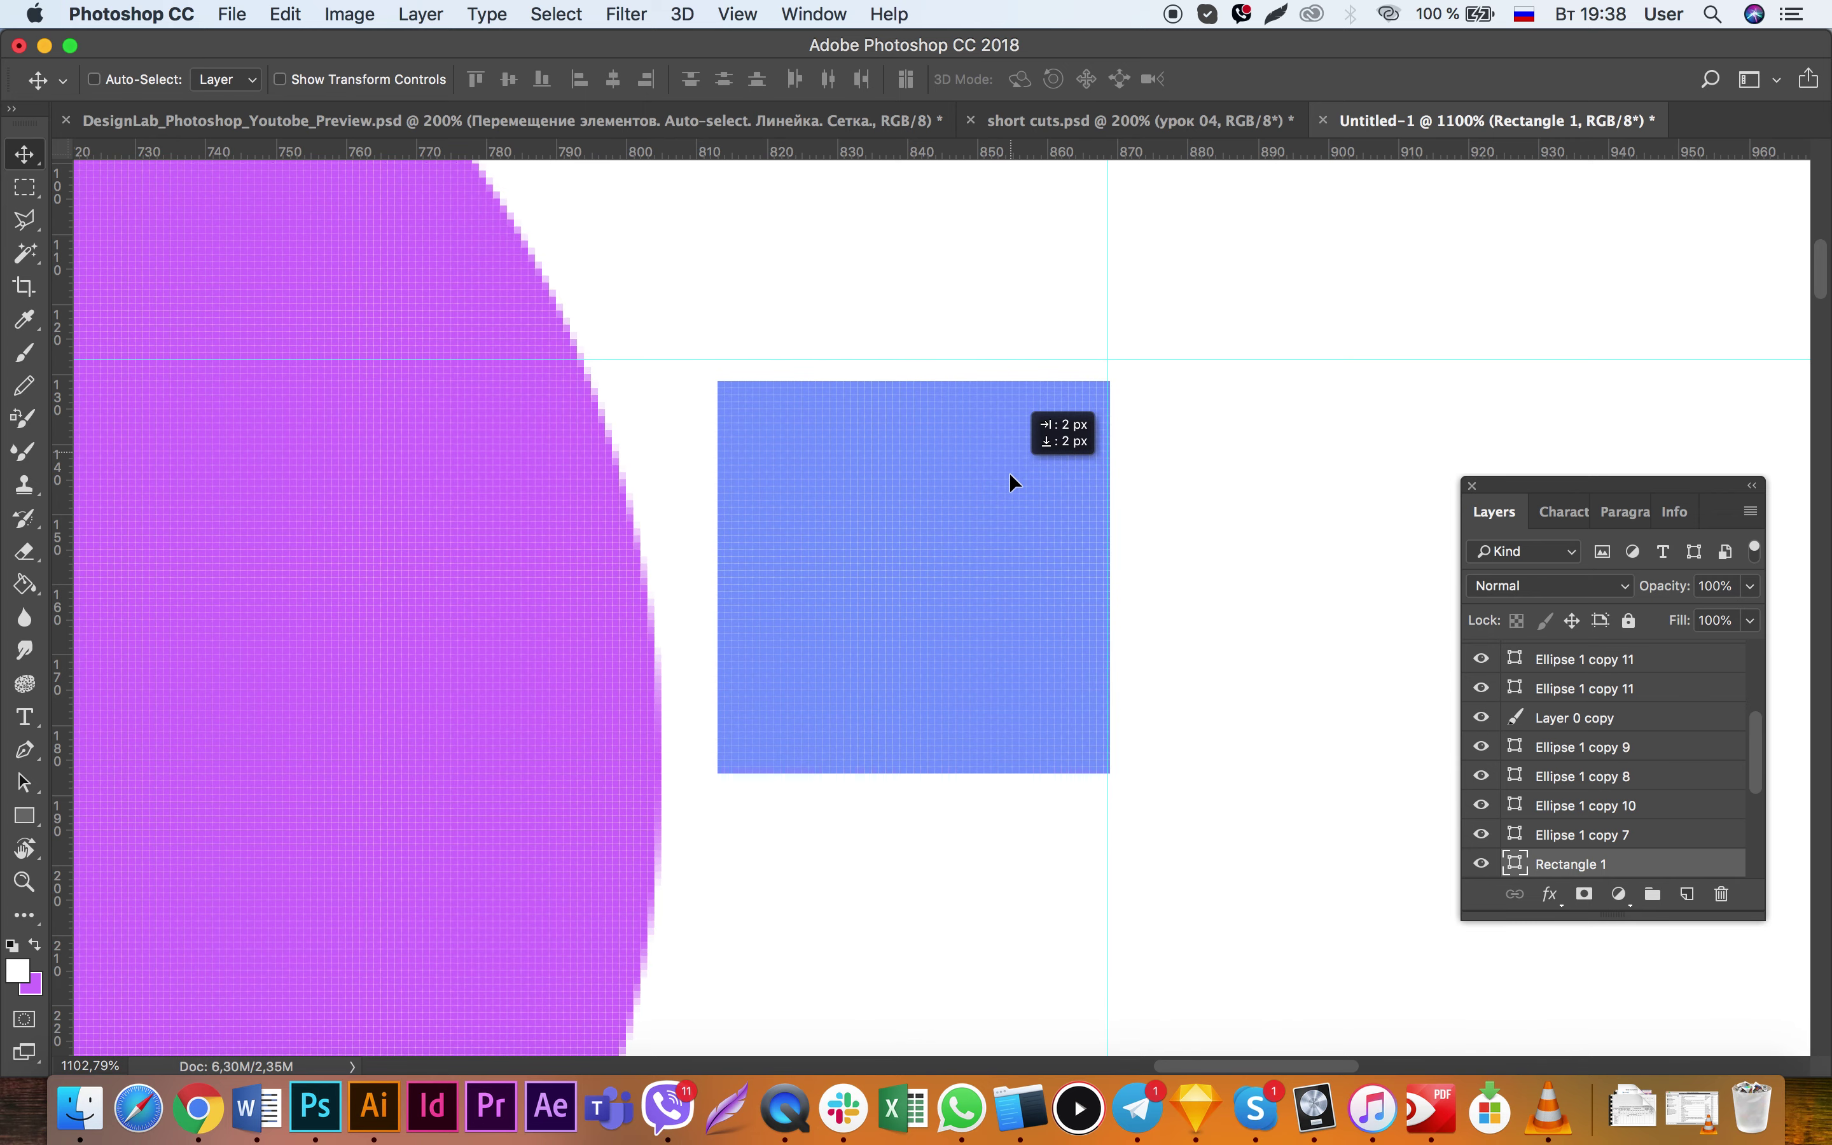
drag(1007, 460, 1582, 261)
scroll(1006, 458, down, 3)
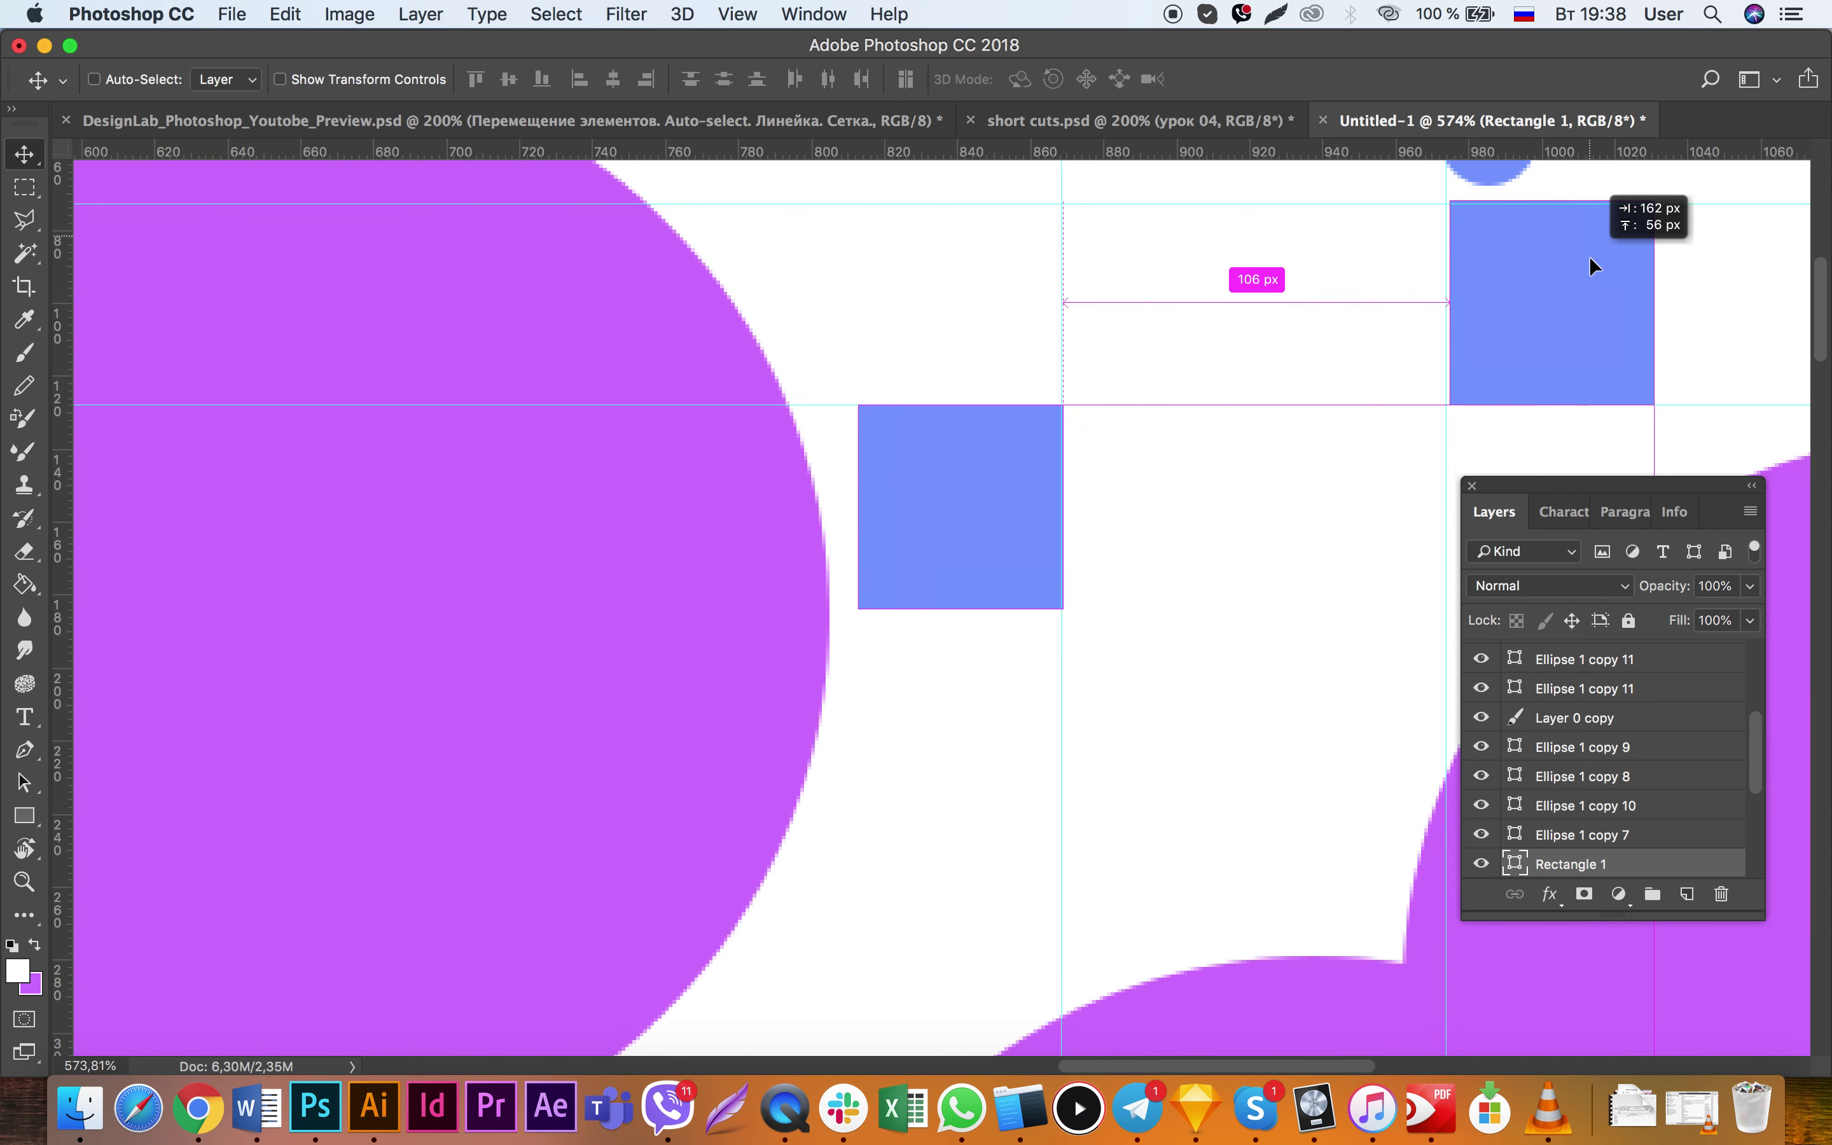
Step: Alt-drag two copies of the square into a column below the first
drag(1581, 259, 992, 795)
drag(1010, 667, 969, 896)
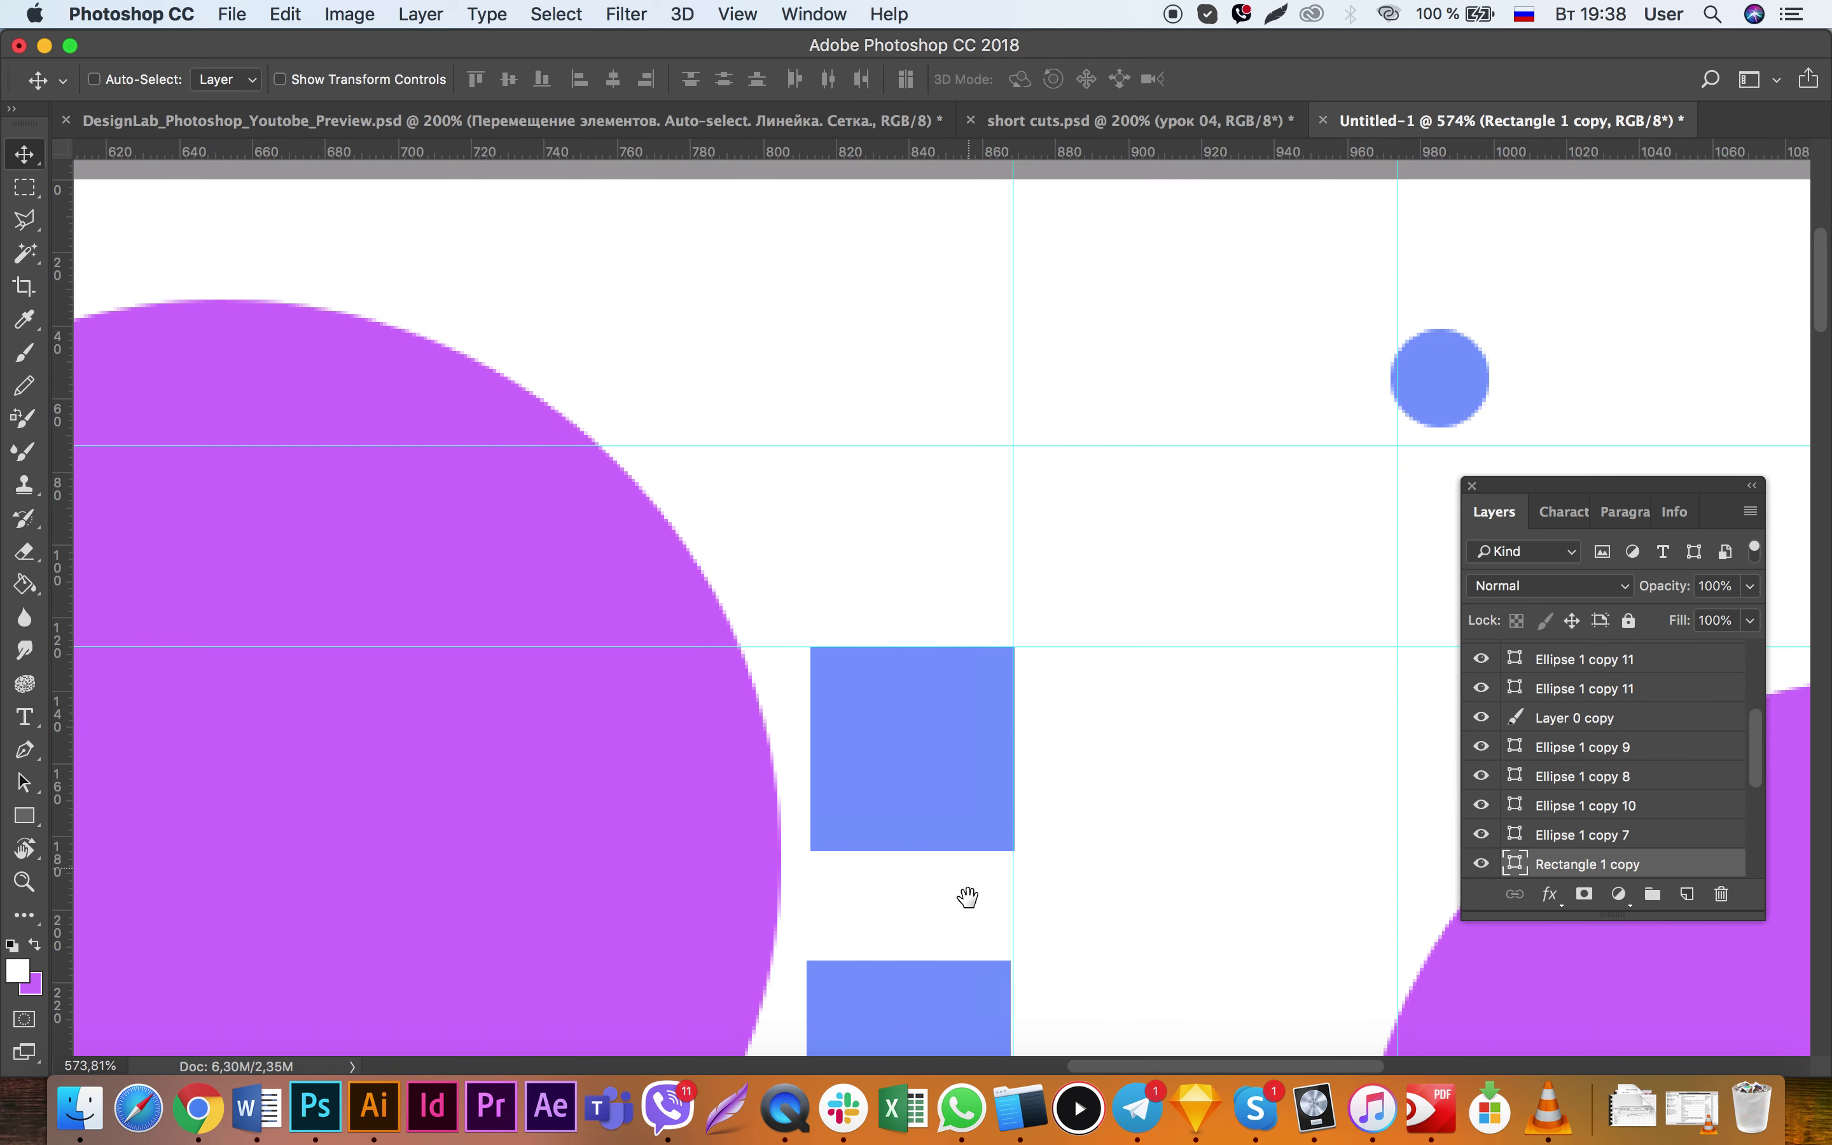
scroll(969, 999, up, 1)
scroll(984, 977, up, 1)
scroll(972, 576, up, 2)
scroll(977, 629, up, 2)
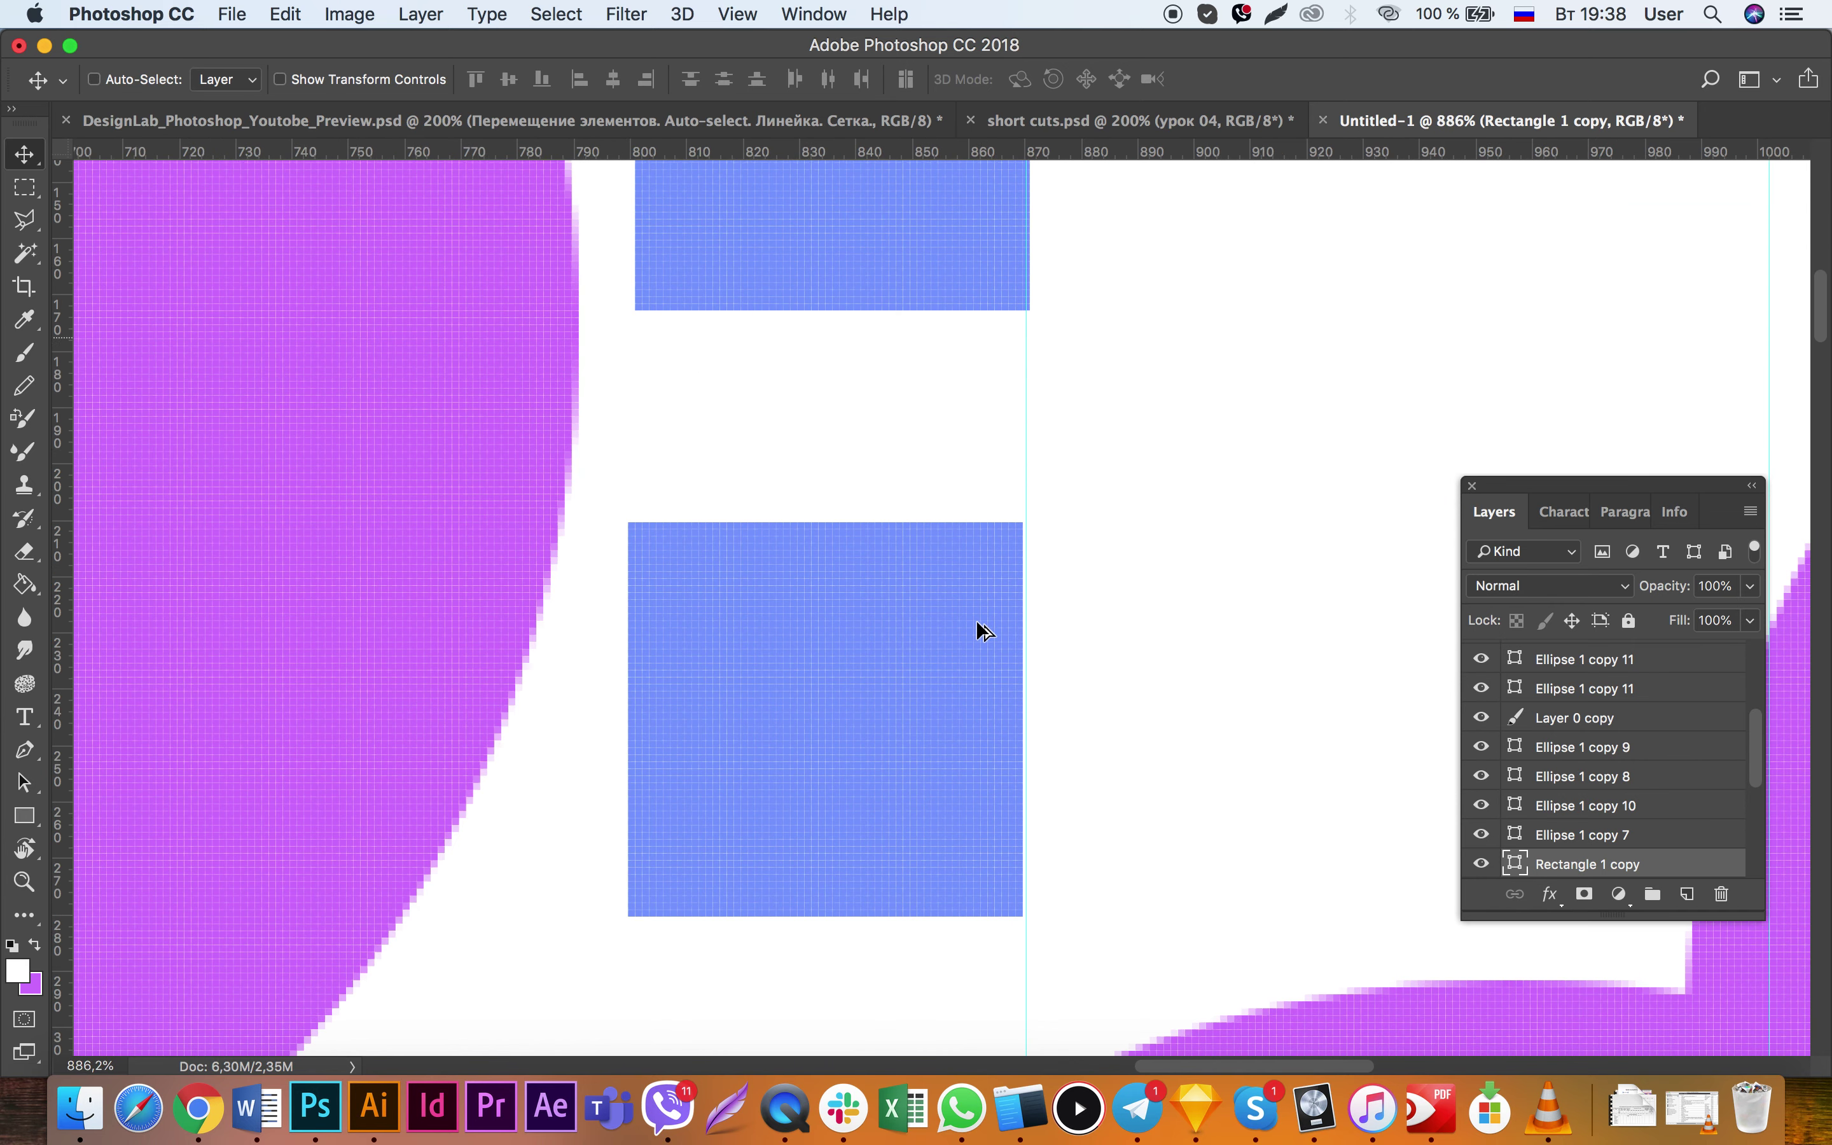
key(Right)
scroll(976, 622, down, 3)
drag(952, 663, 973, 318)
Step: Move the blue dot down toward the lower cloud, toggling guides to check placement
key(super+semicolon)
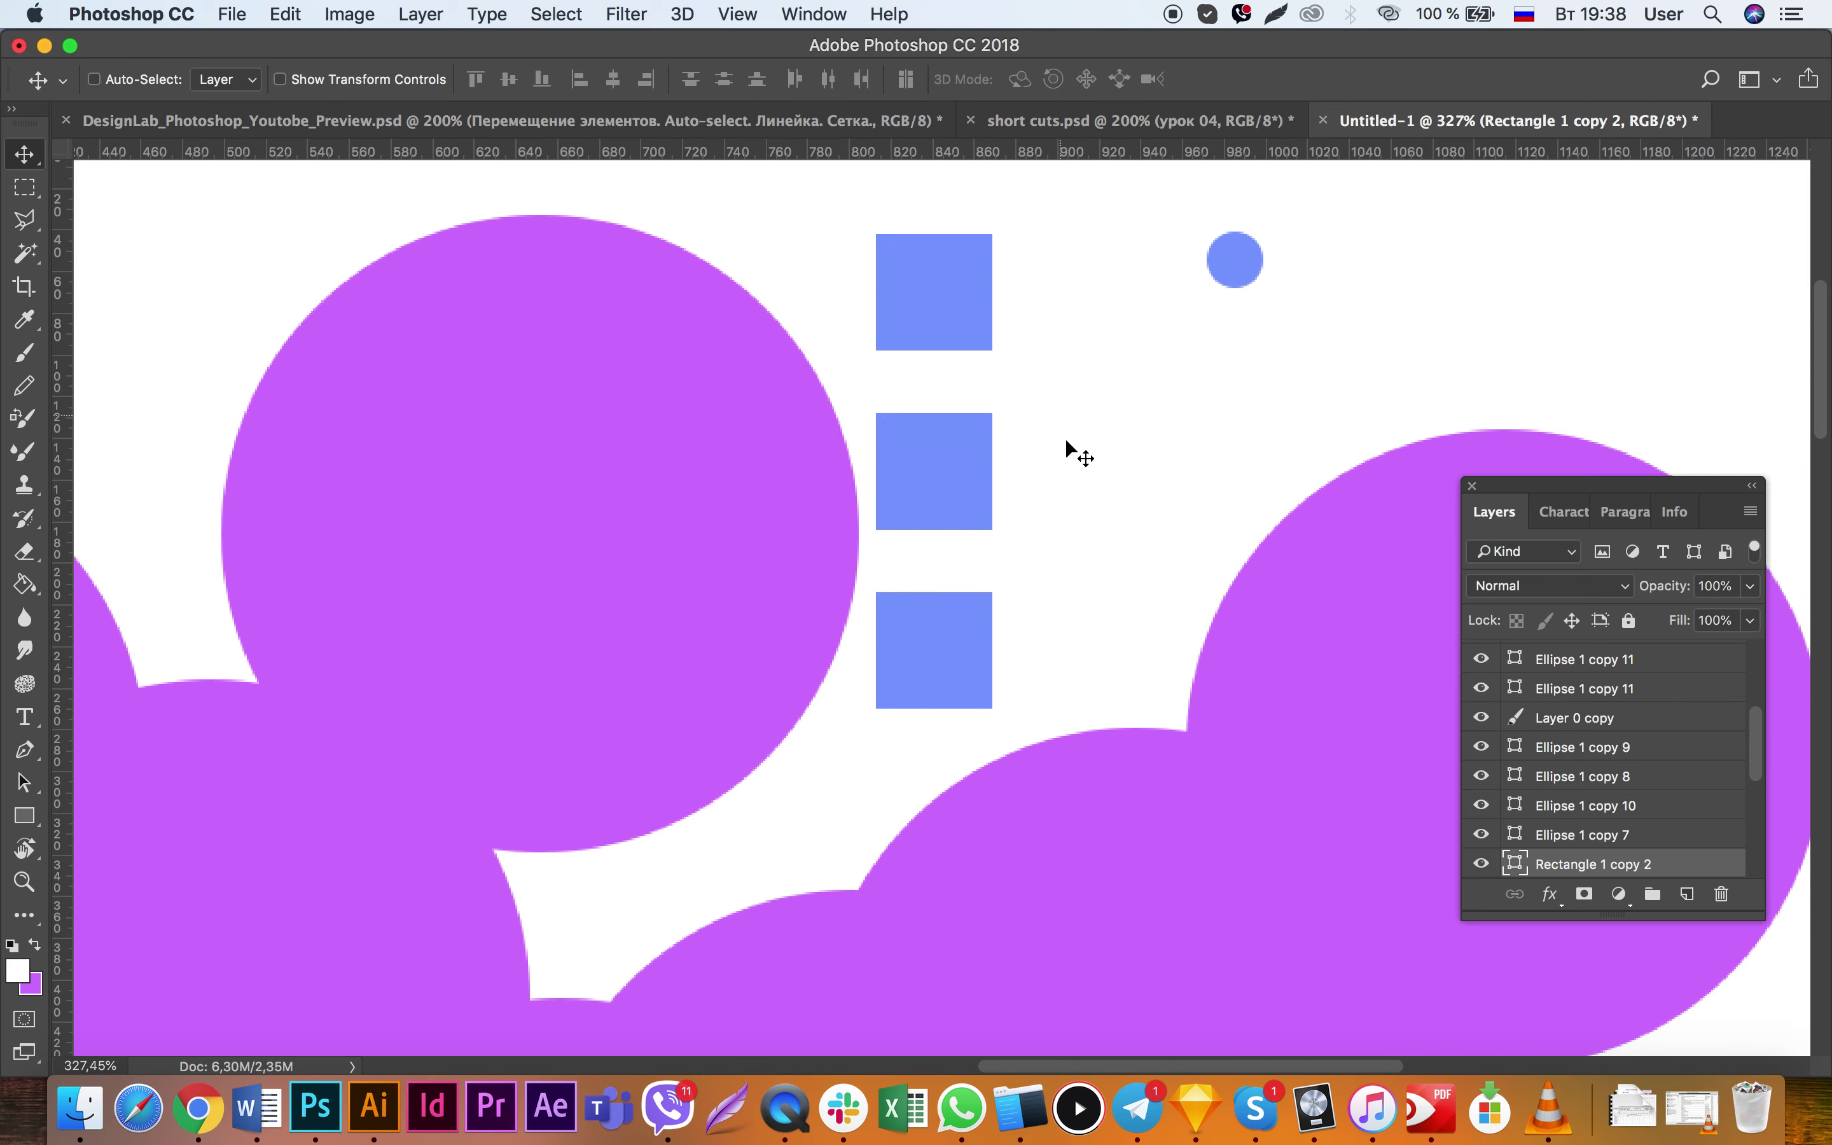
mouse_move(1231, 282)
mouse_down()
mouse_move(824, 901)
mouse_move(675, 938)
mouse_up()
key(super+semicolon)
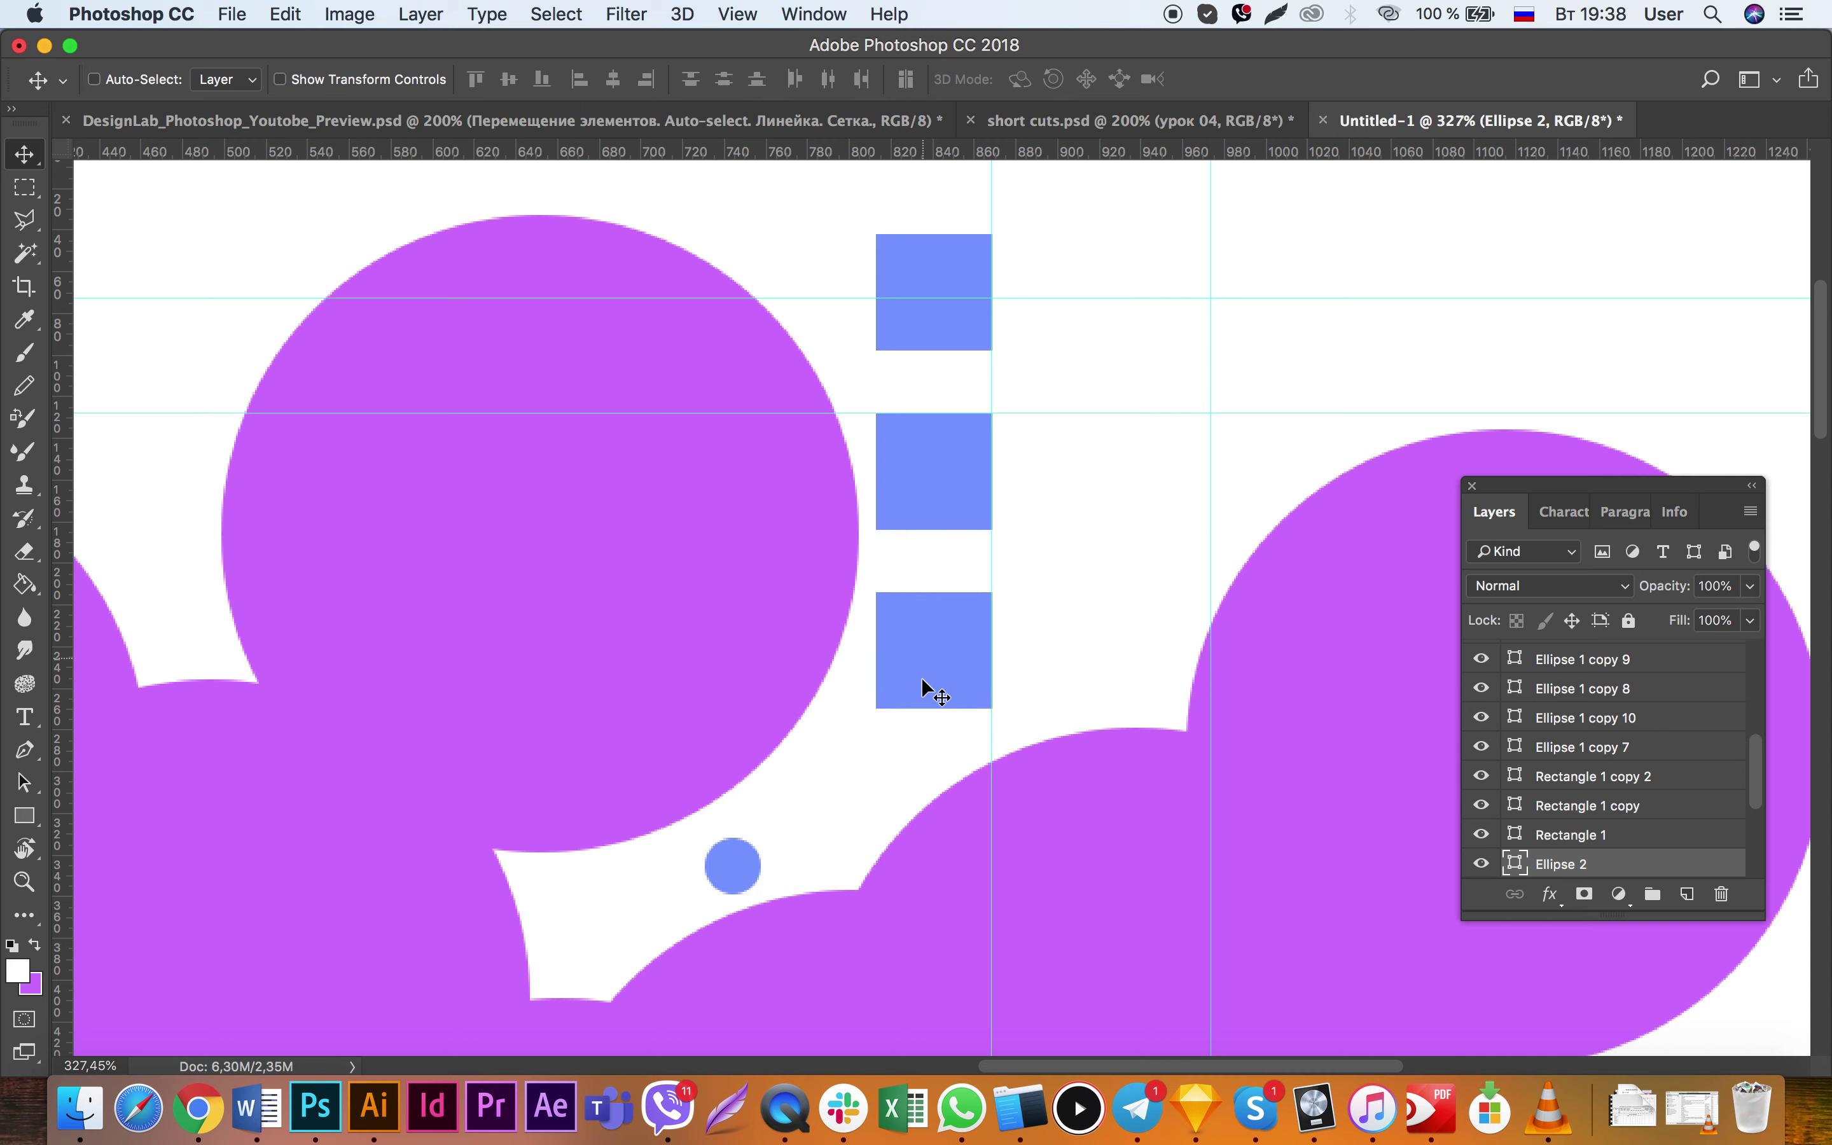
key(super+semicolon)
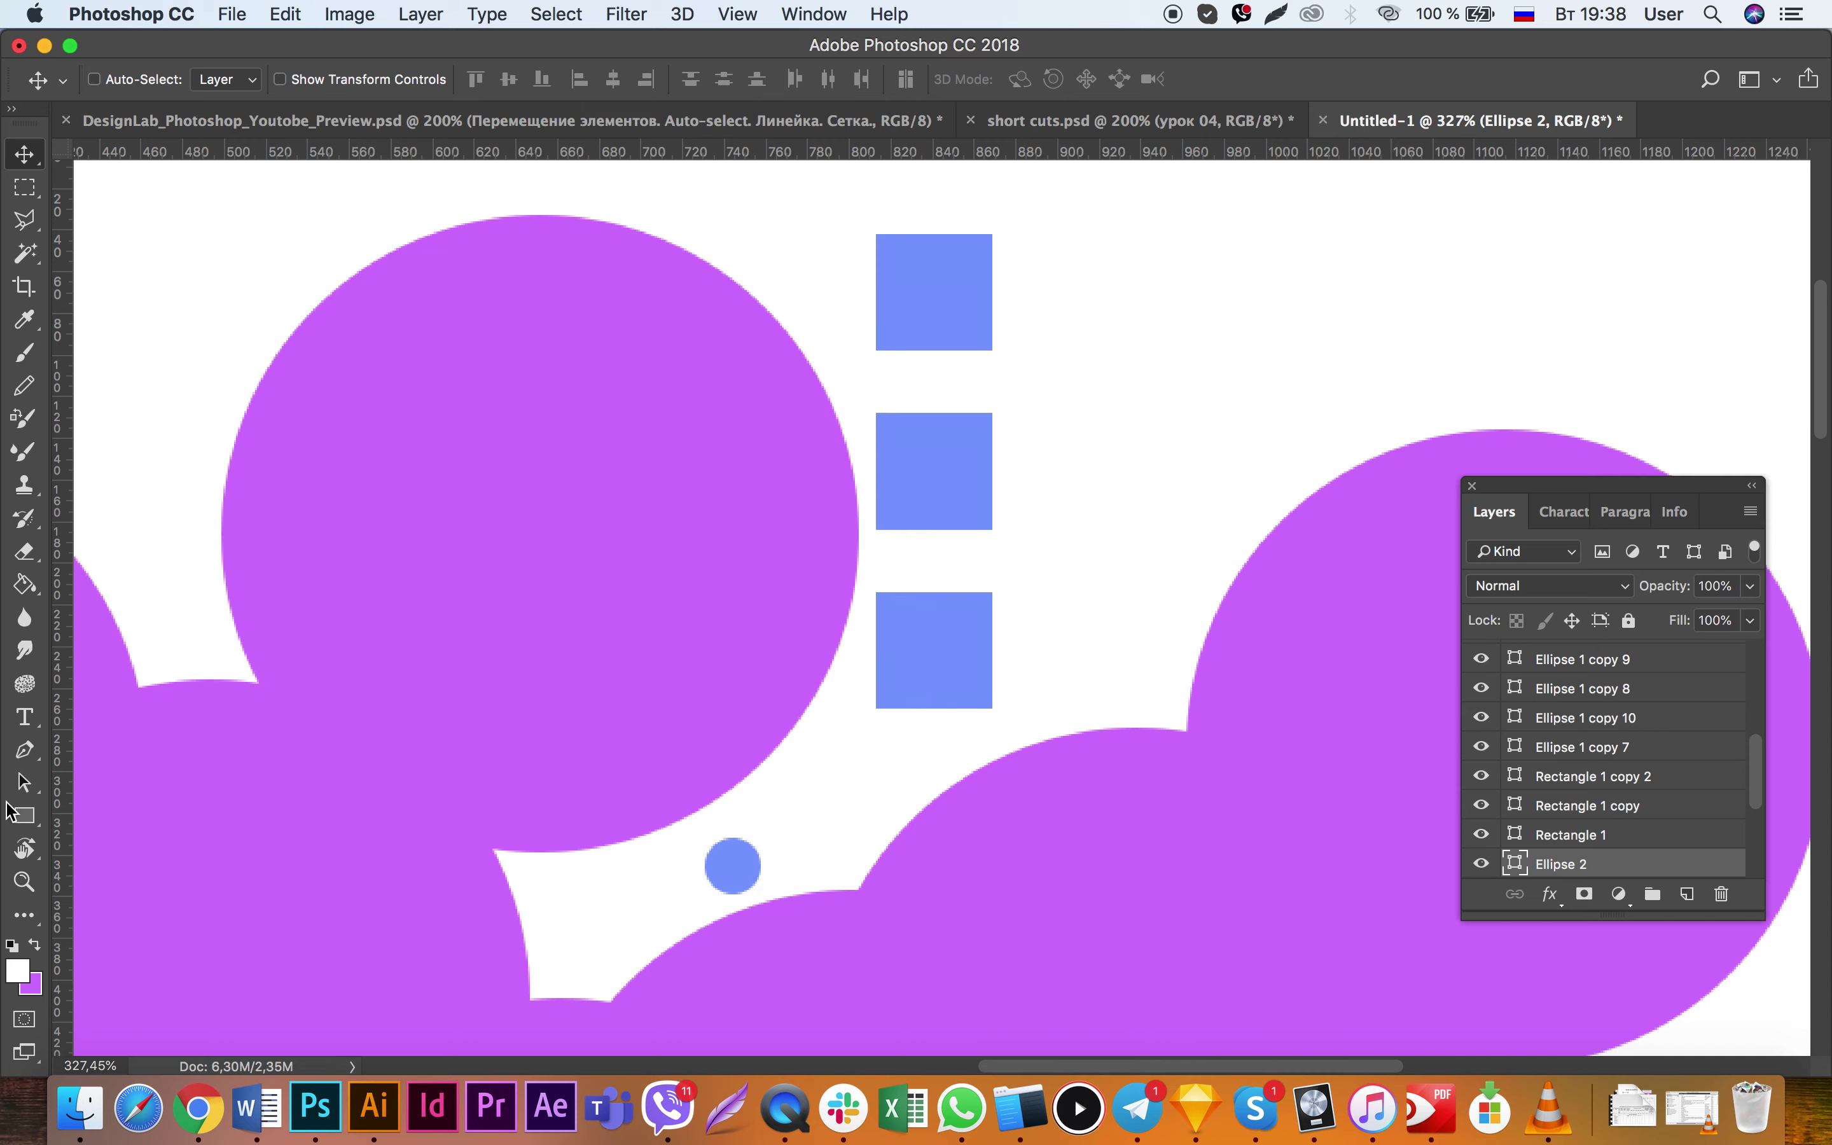
Step: Draw a vertical line along the squares' edges with the Line Tool
click(24, 815)
click(127, 909)
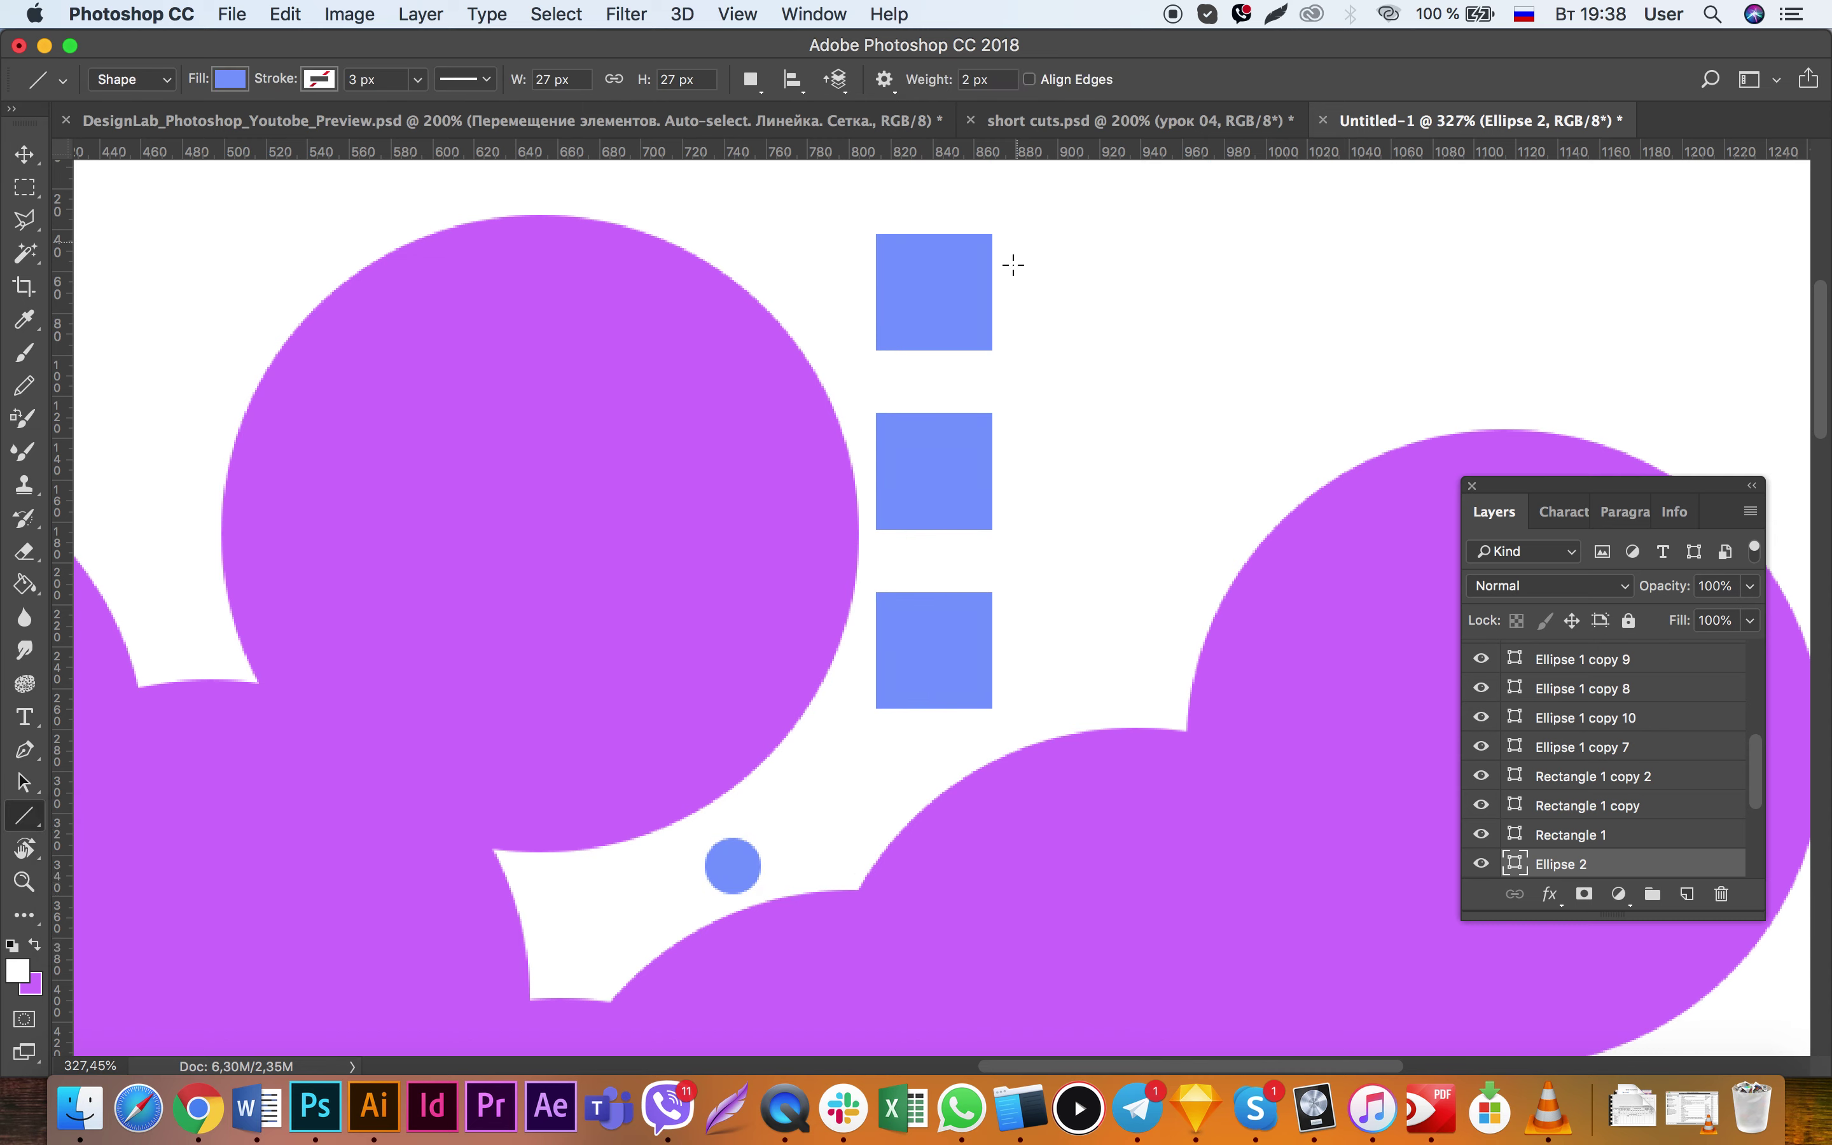
drag(1008, 235, 907, 797)
key(super+z)
click(1693, 895)
drag(1007, 219, 1007, 757)
Step: Shift the line onto the squares' right edge and discard an extra horizontal guide
key(v)
drag(1055, 514, 1044, 489)
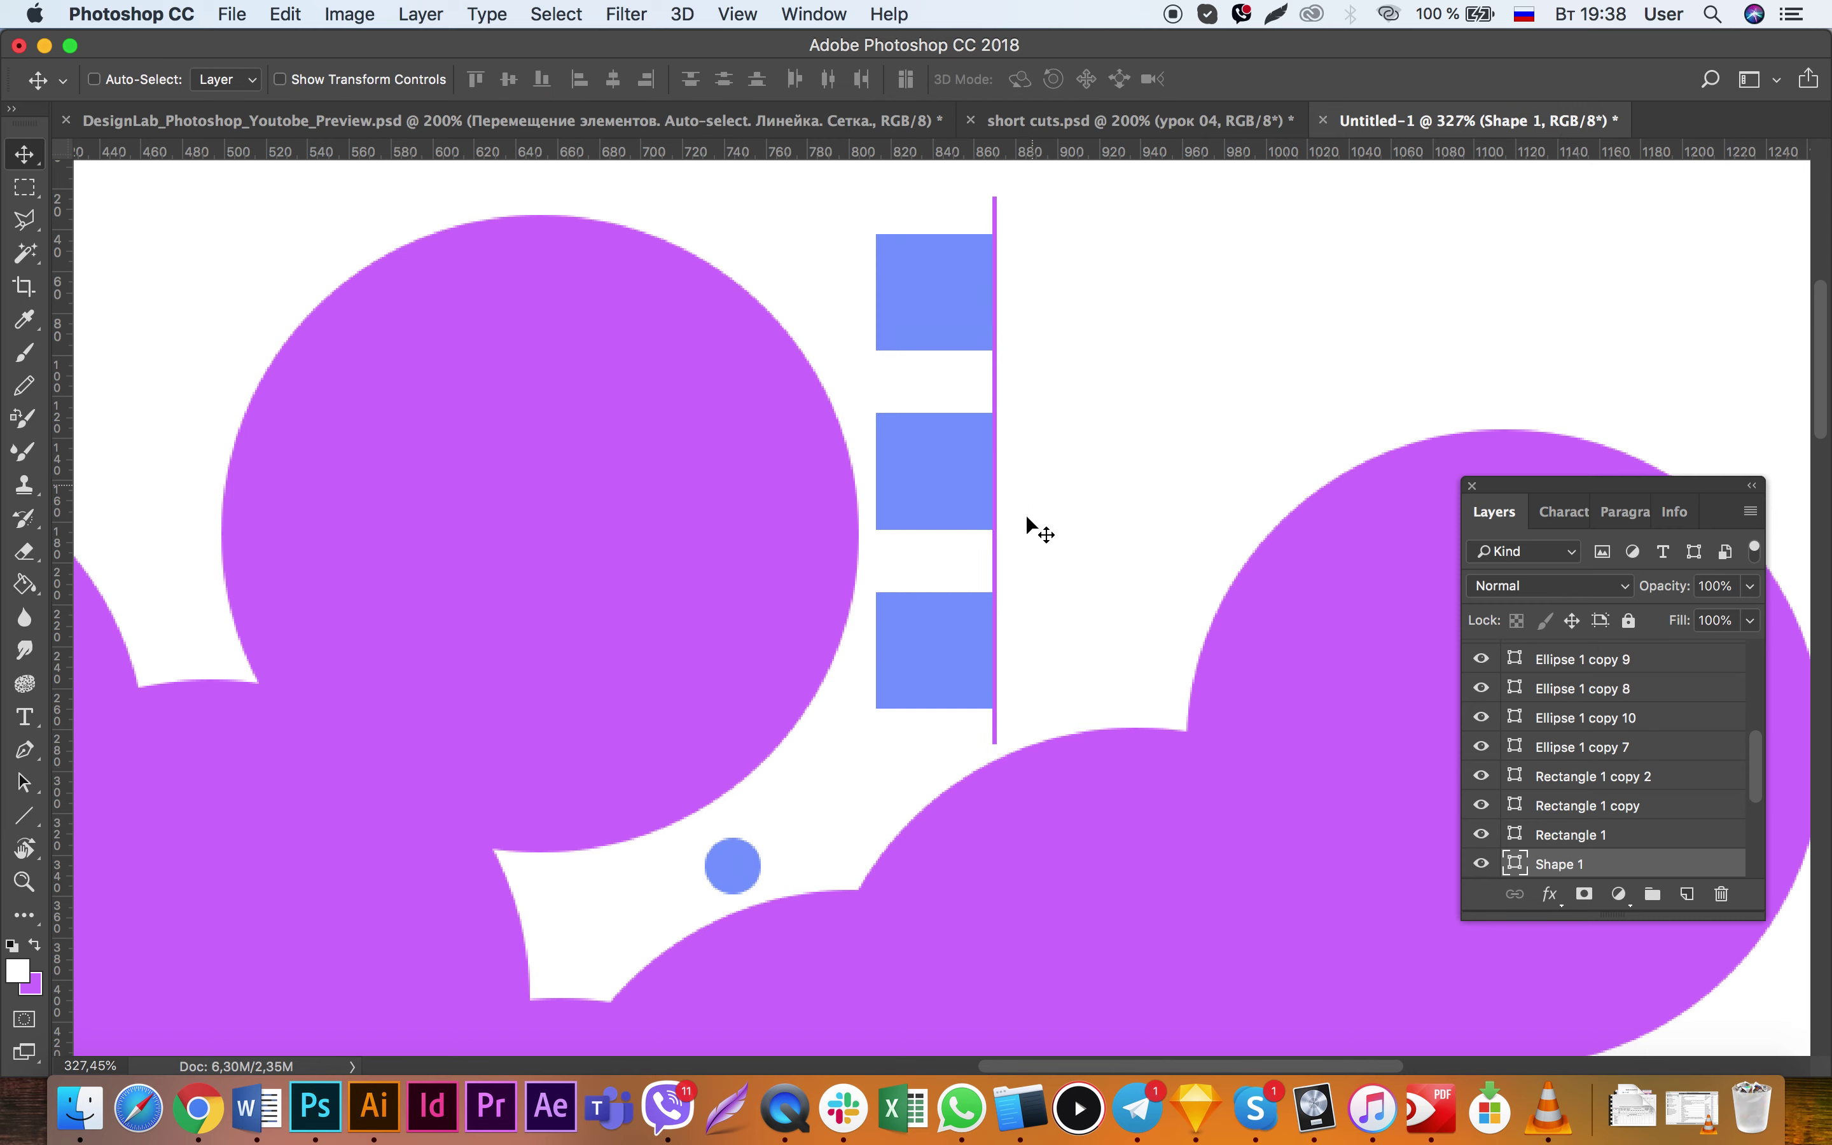
drag(845, 155, 834, 290)
drag(1110, 290, 1127, 110)
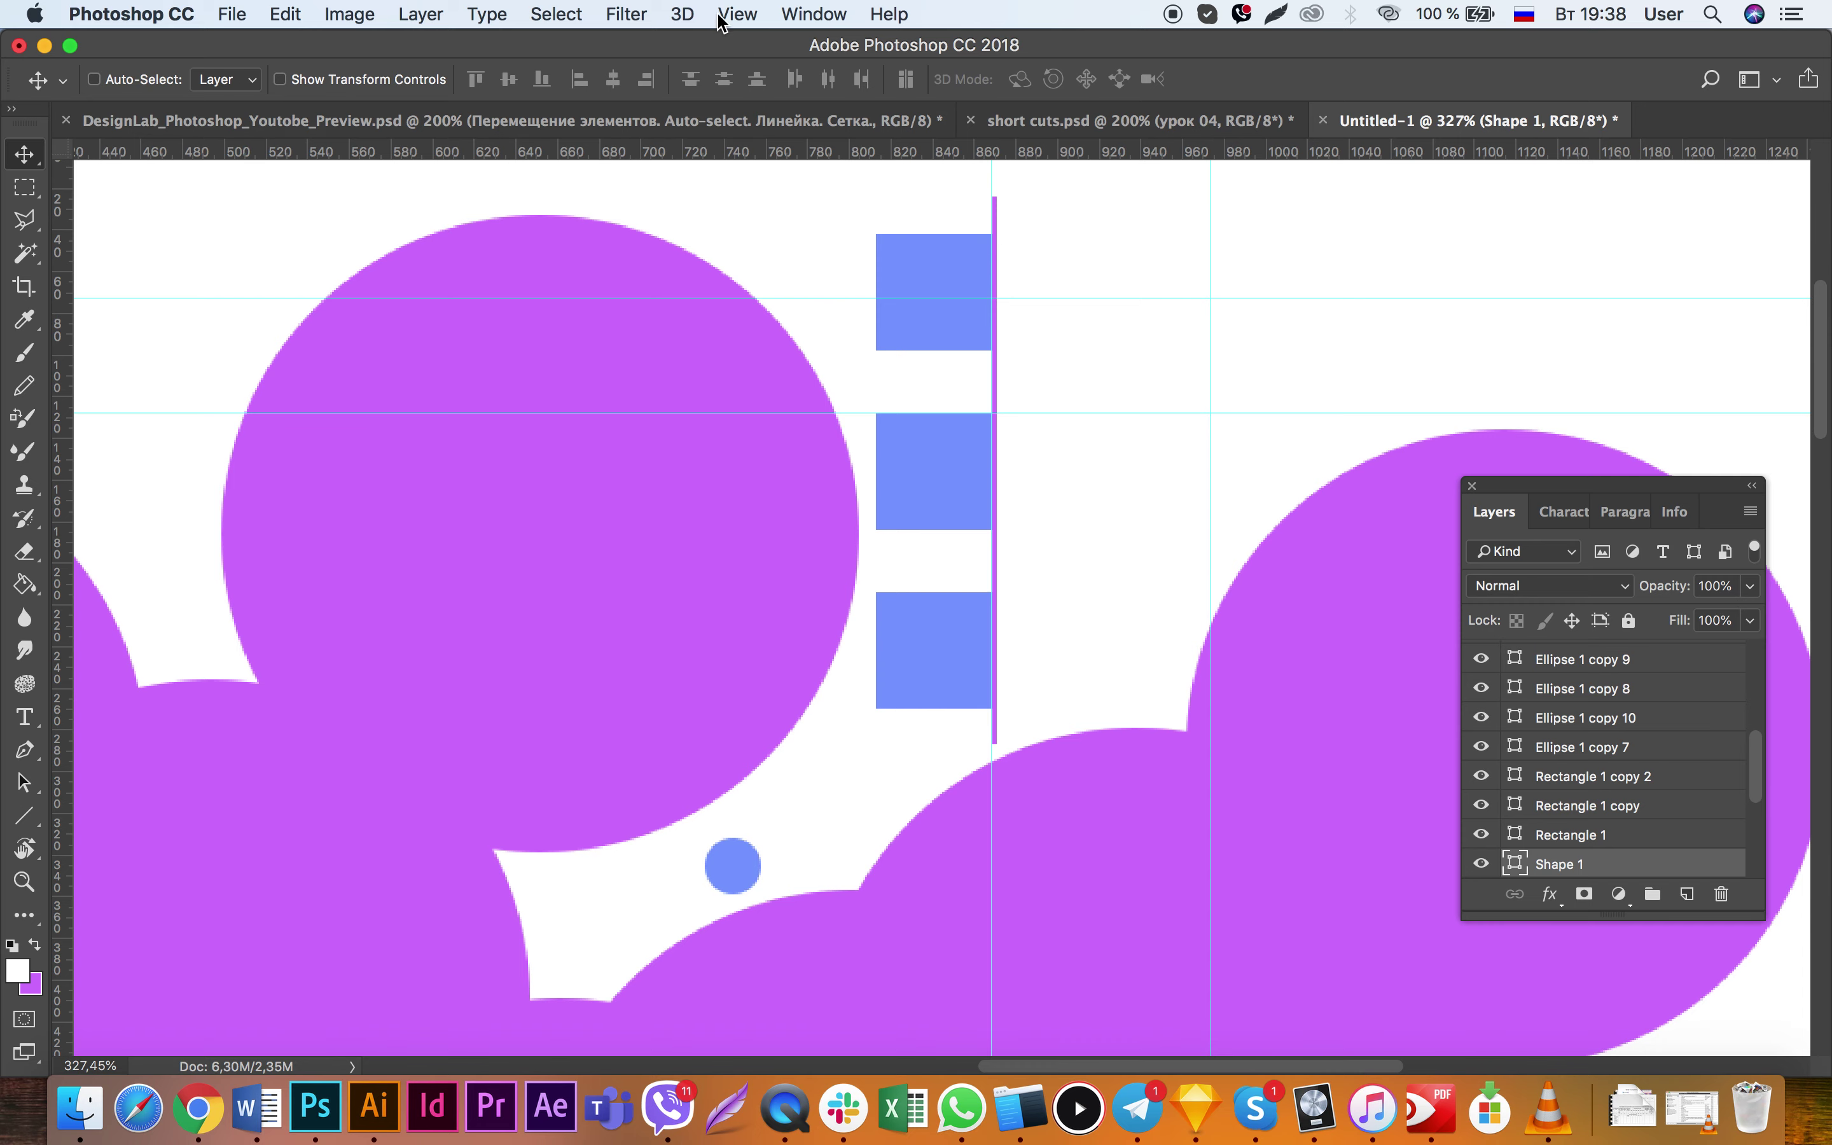
Step: Lock the guides and shift the purple line slightly to the right
click(723, 16)
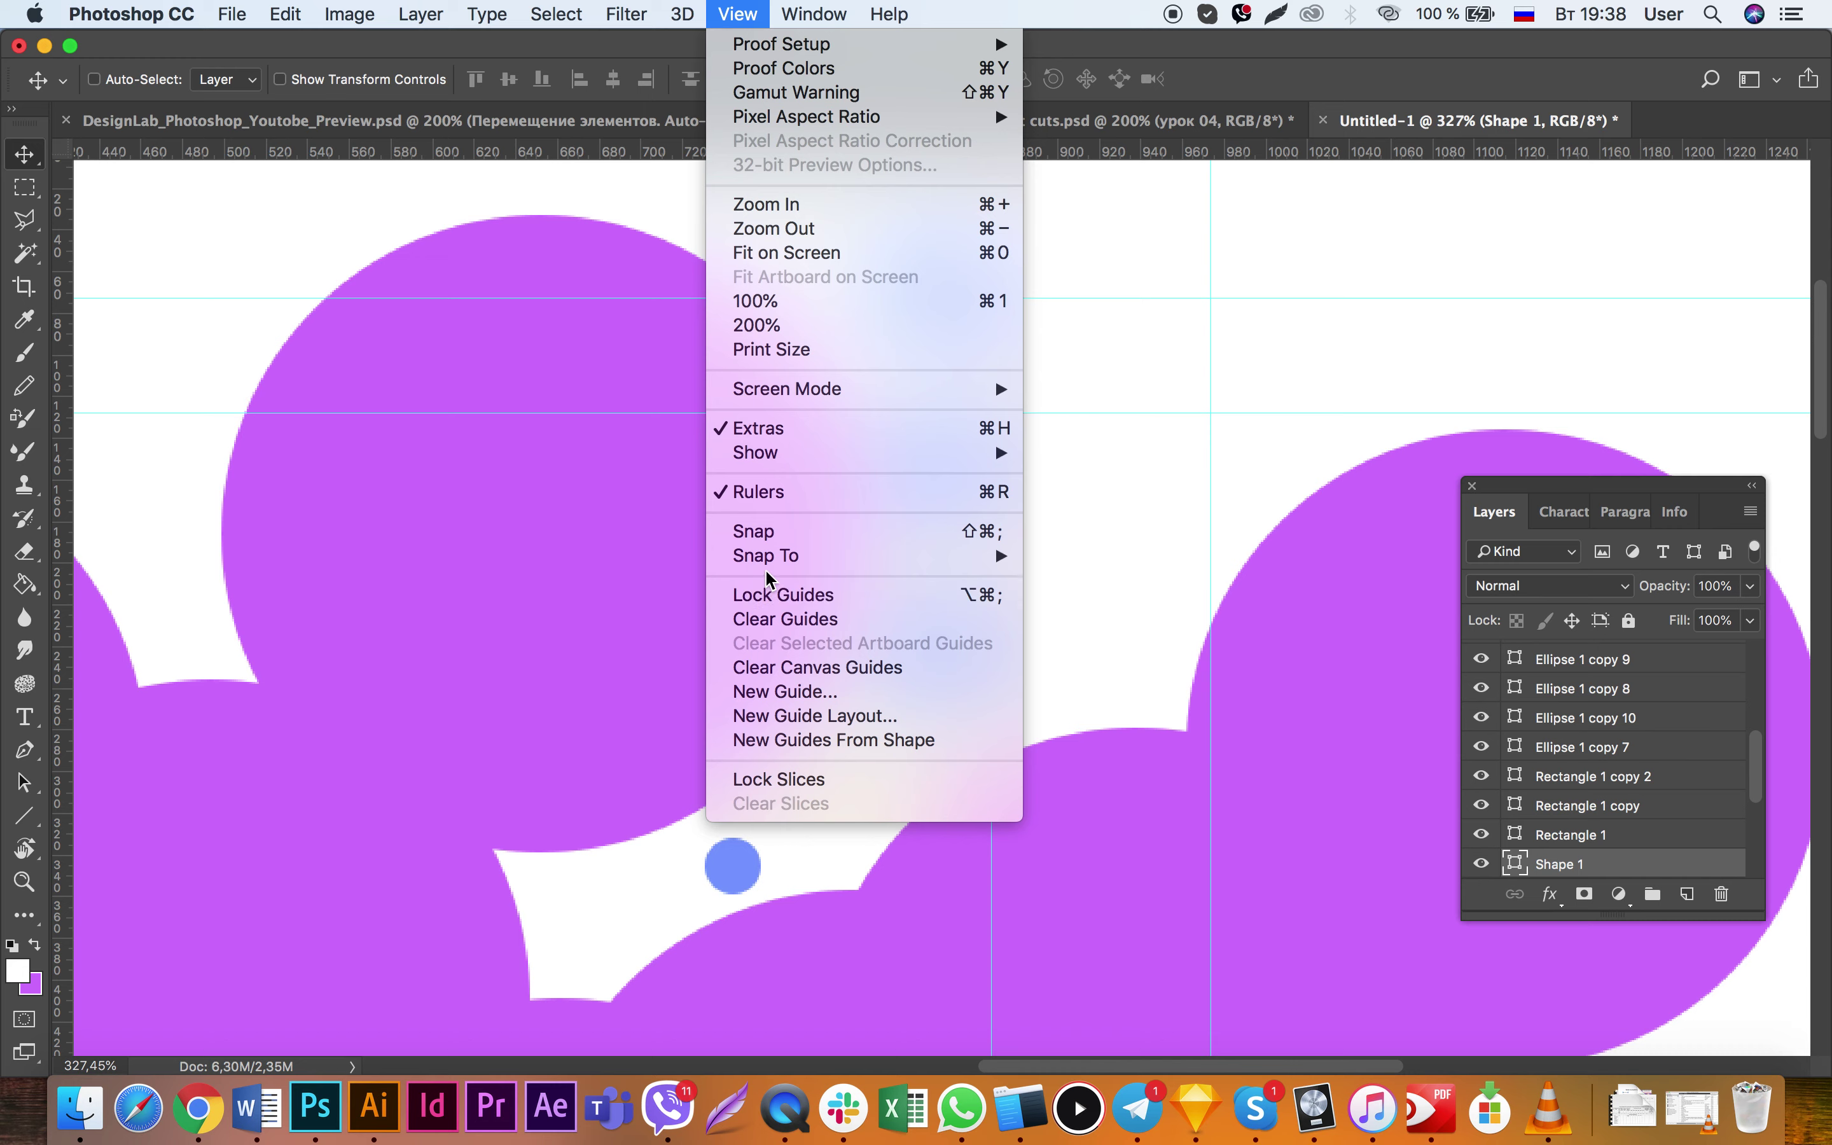
click(792, 596)
drag(1027, 297, 1204, 259)
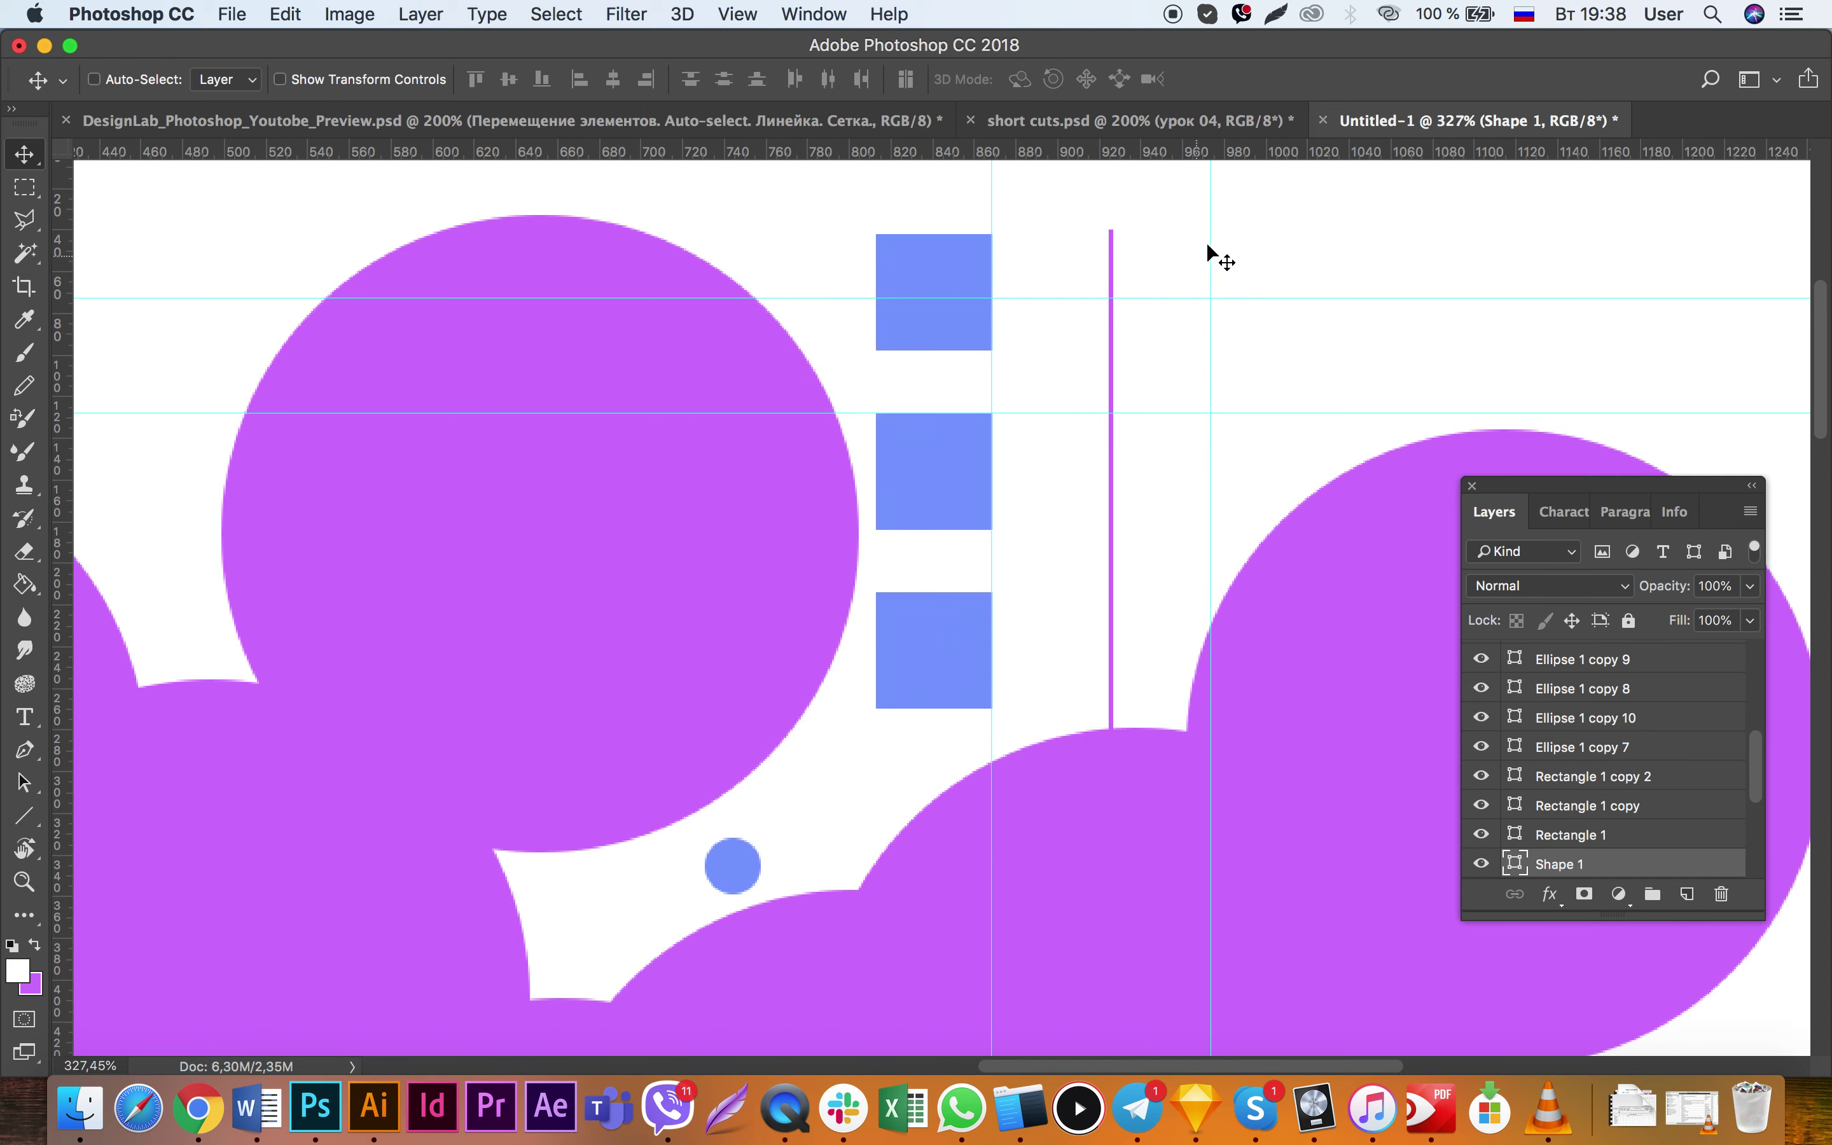
drag(1219, 180, 1186, 204)
Step: Try View > Clear Guides, undo it, and close the View menu unchanged
click(736, 13)
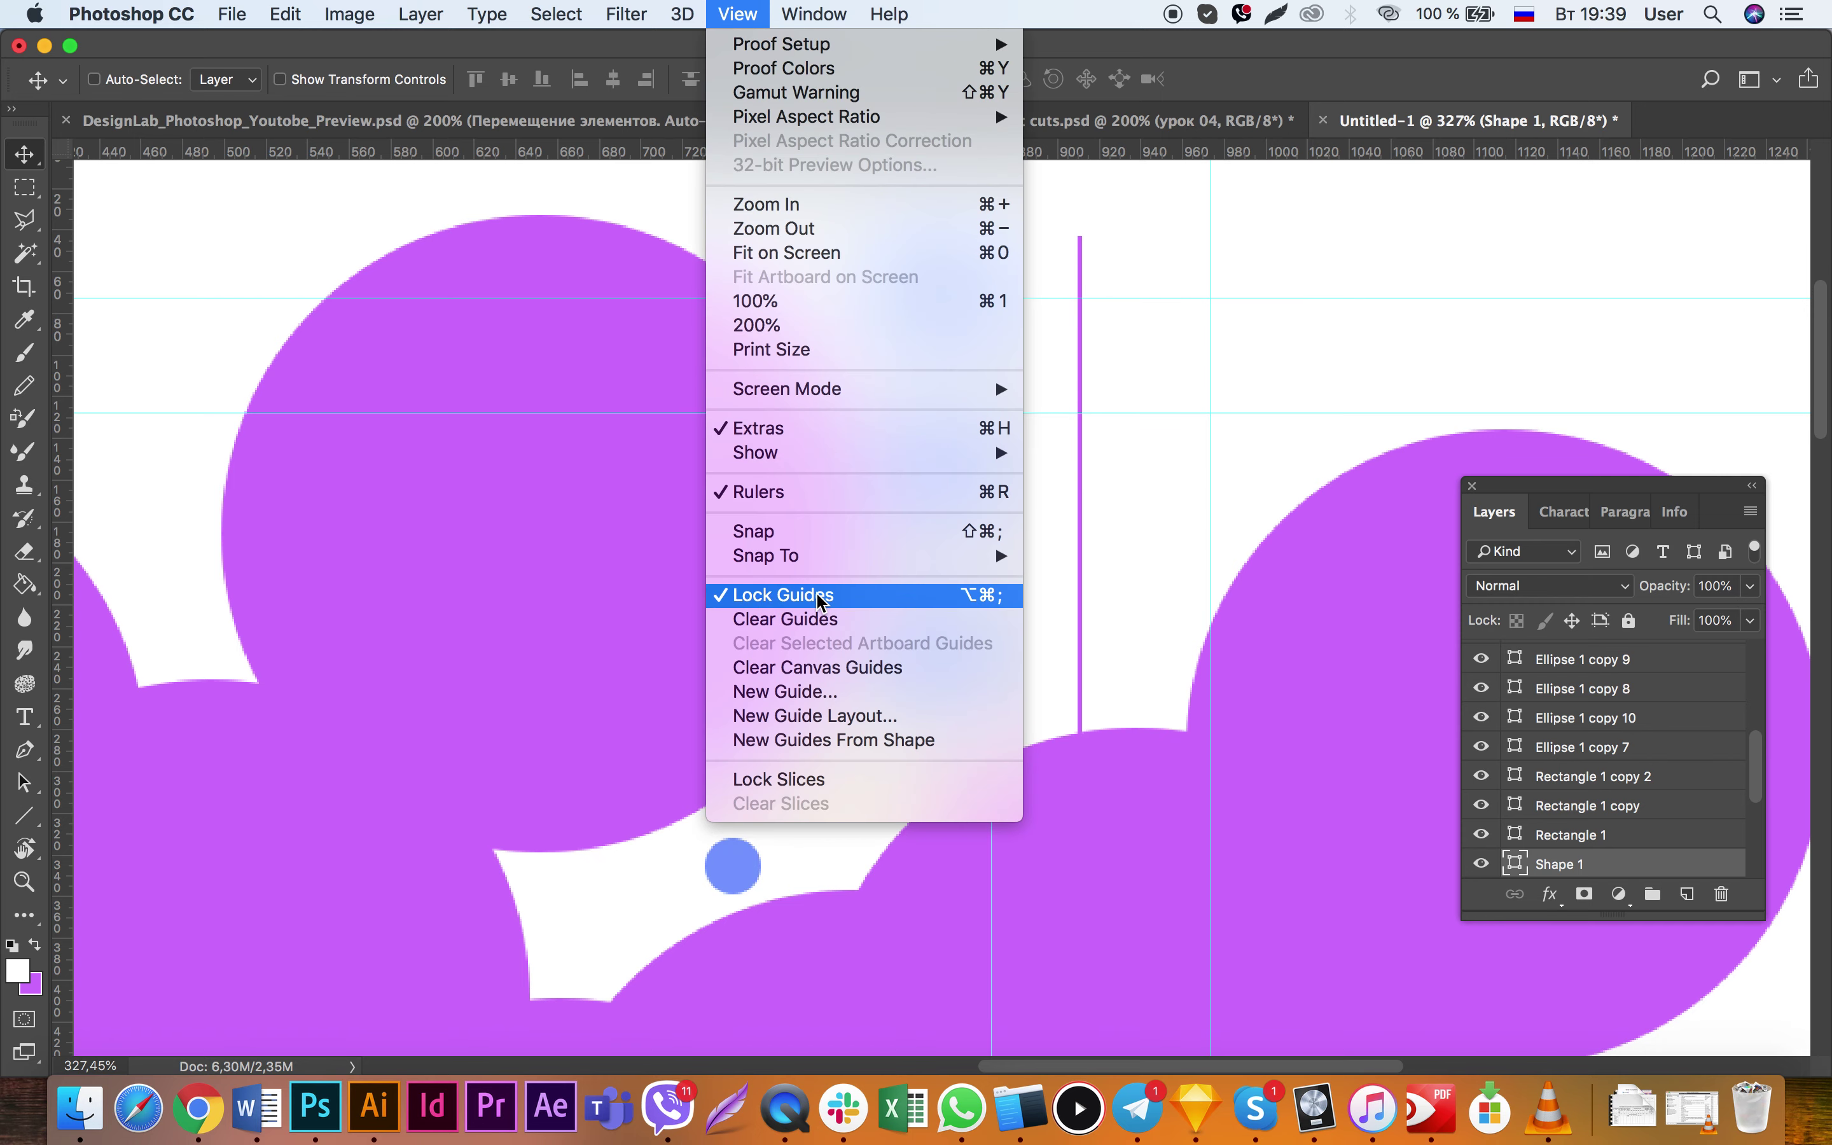
click(816, 620)
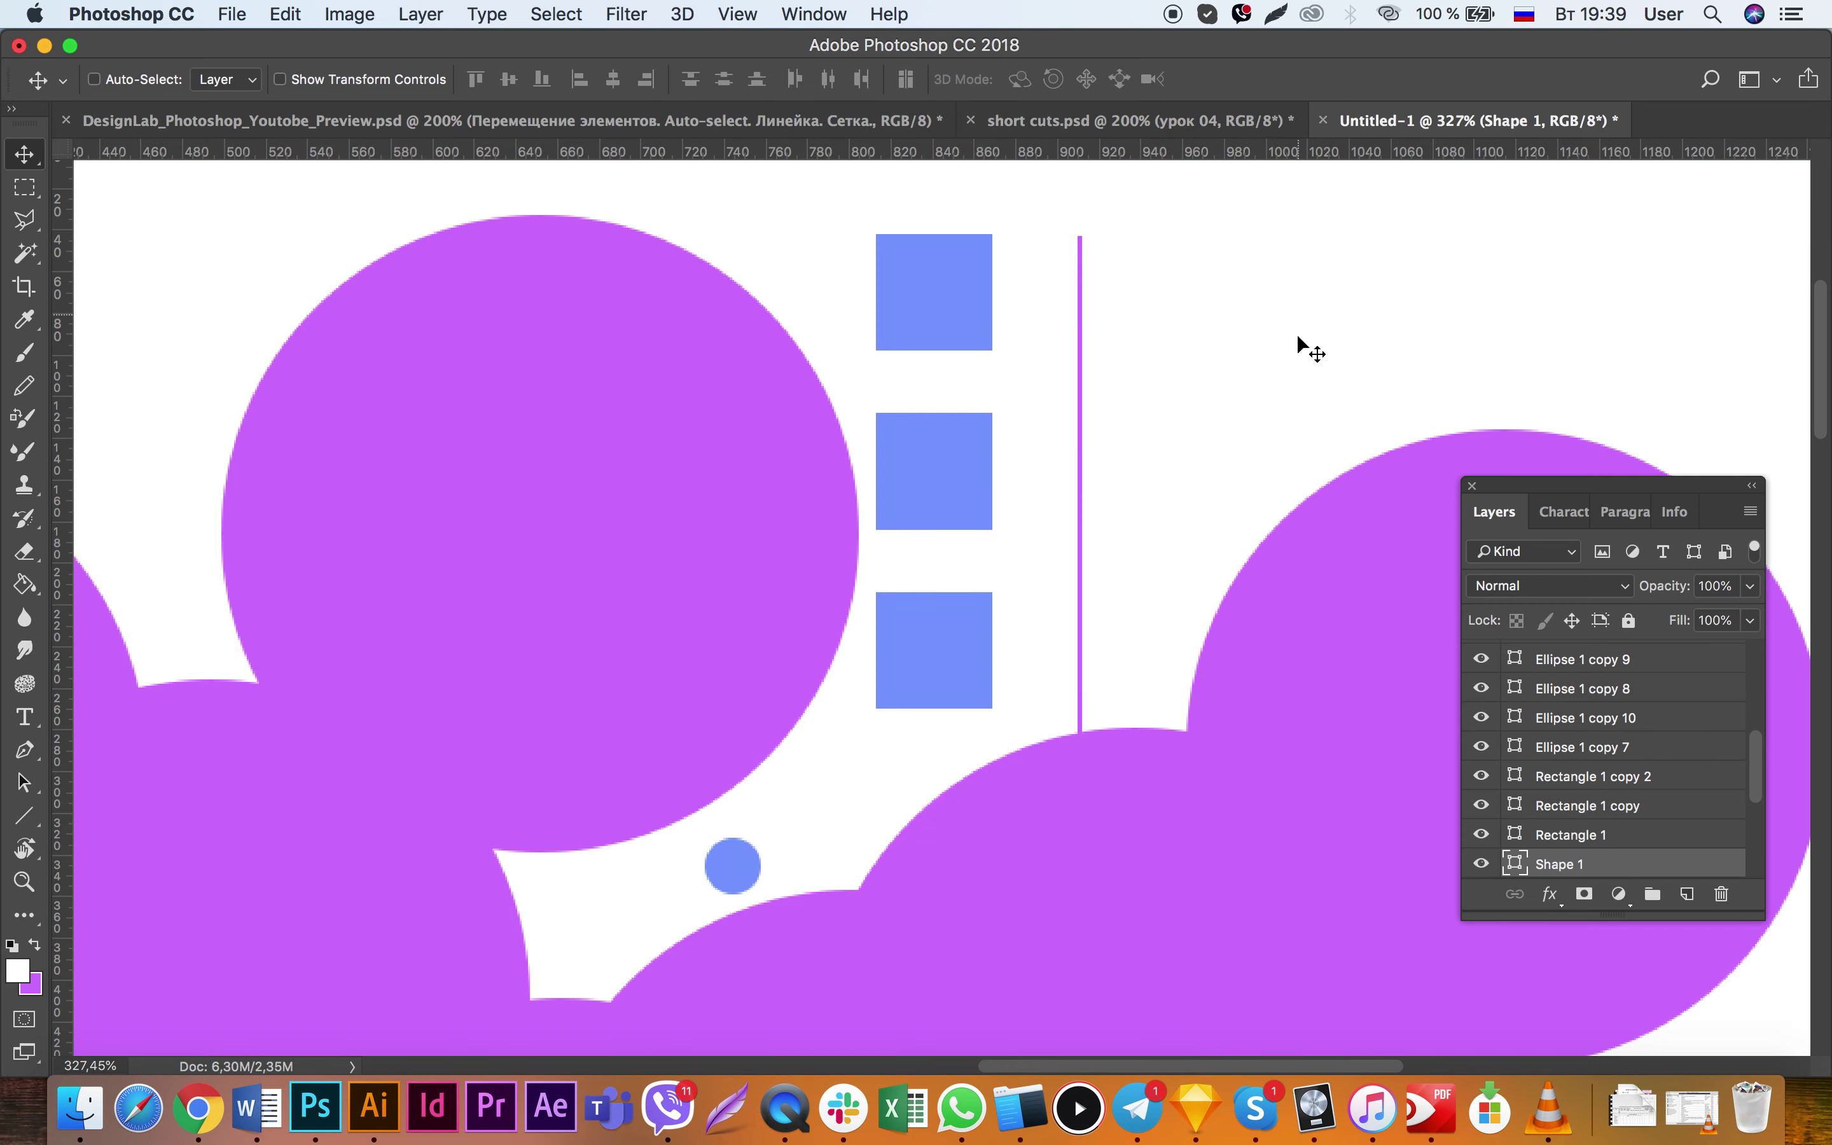
key(ctrl+z)
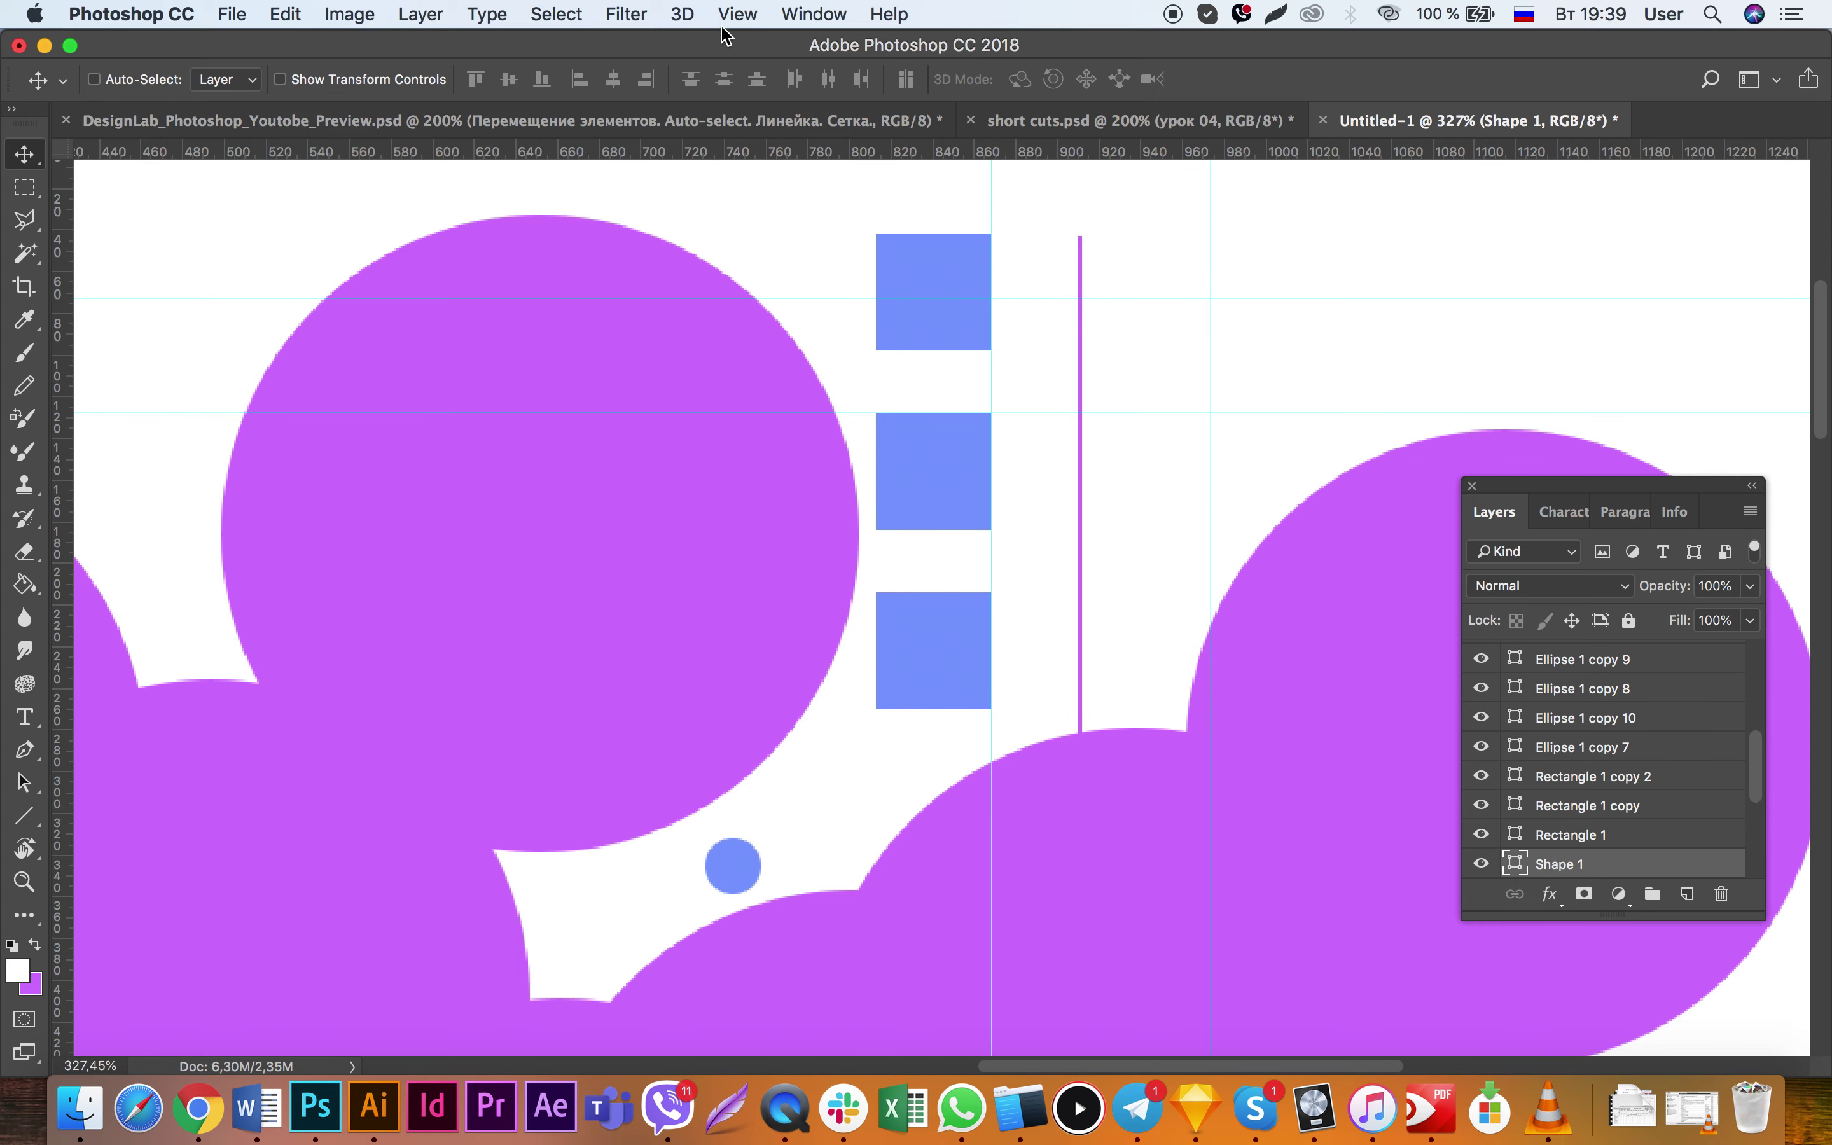
click(737, 14)
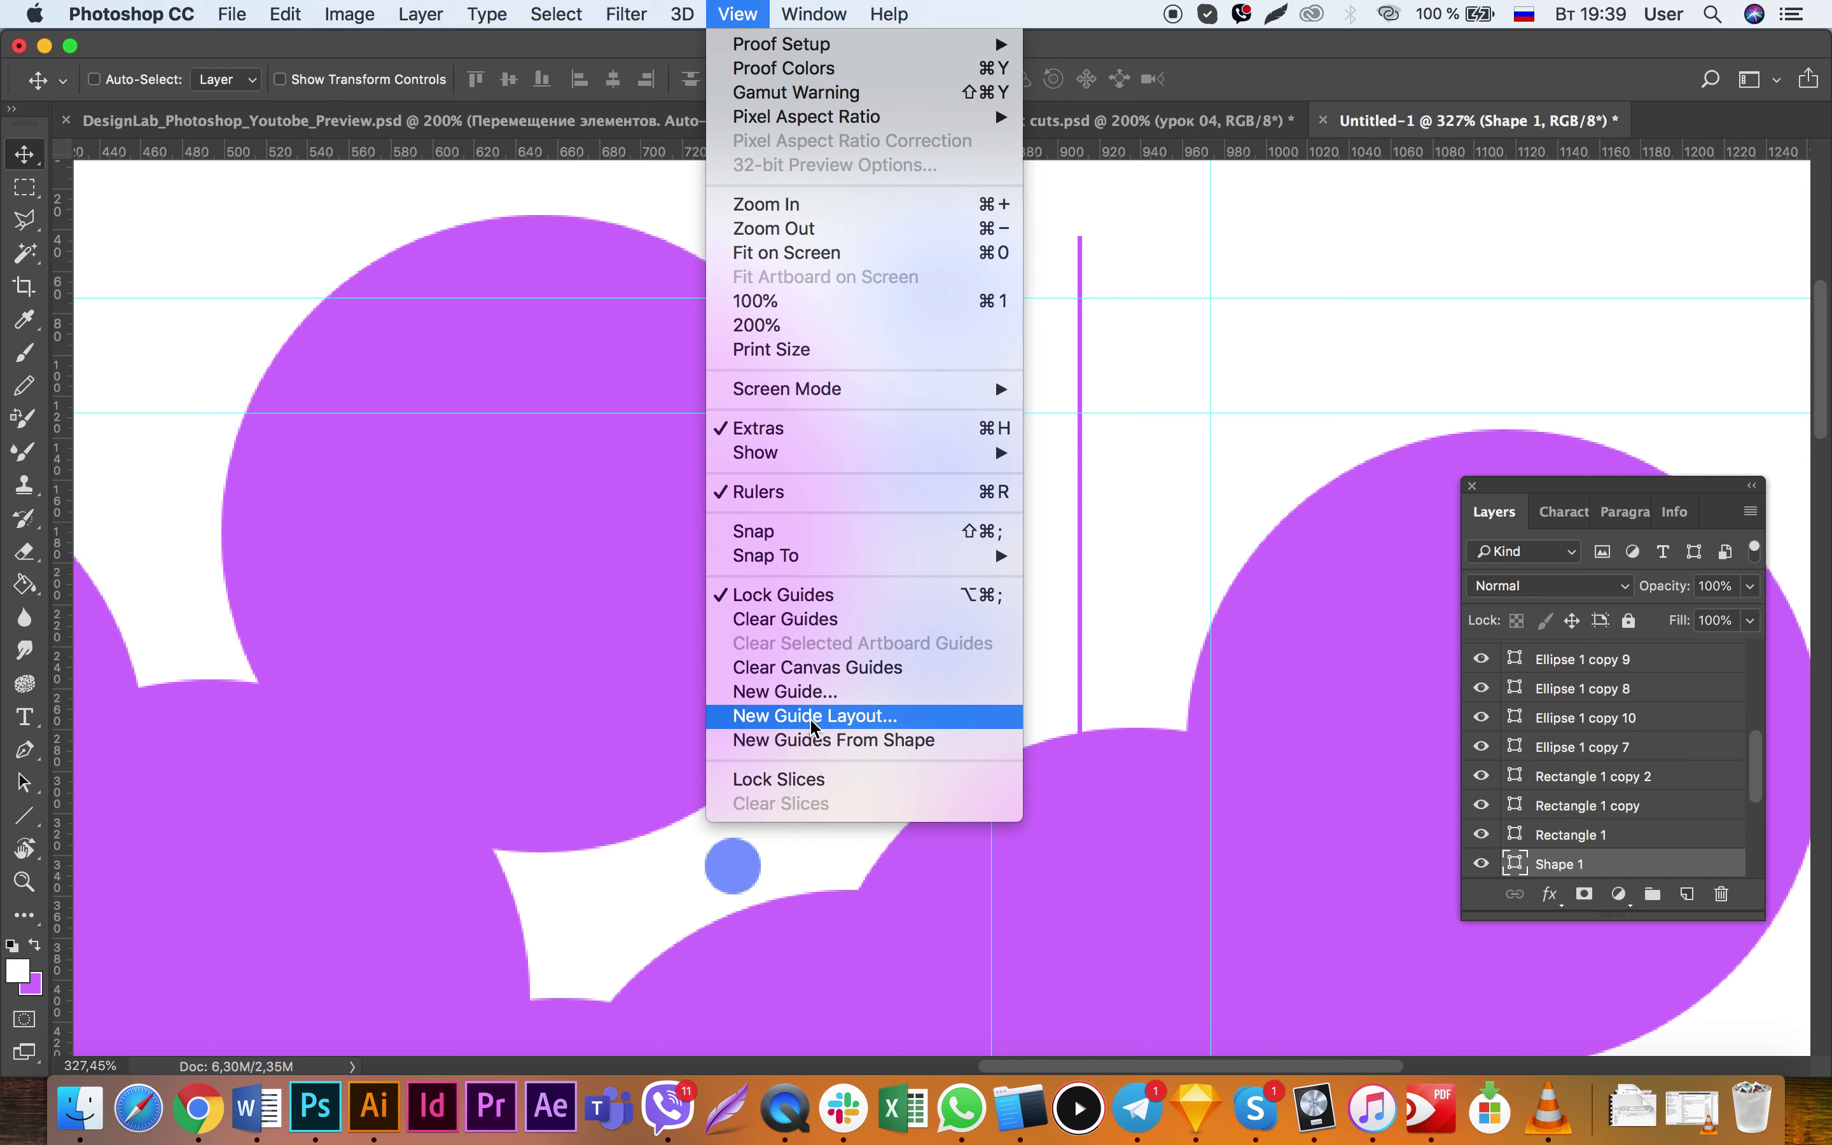
click(1319, 418)
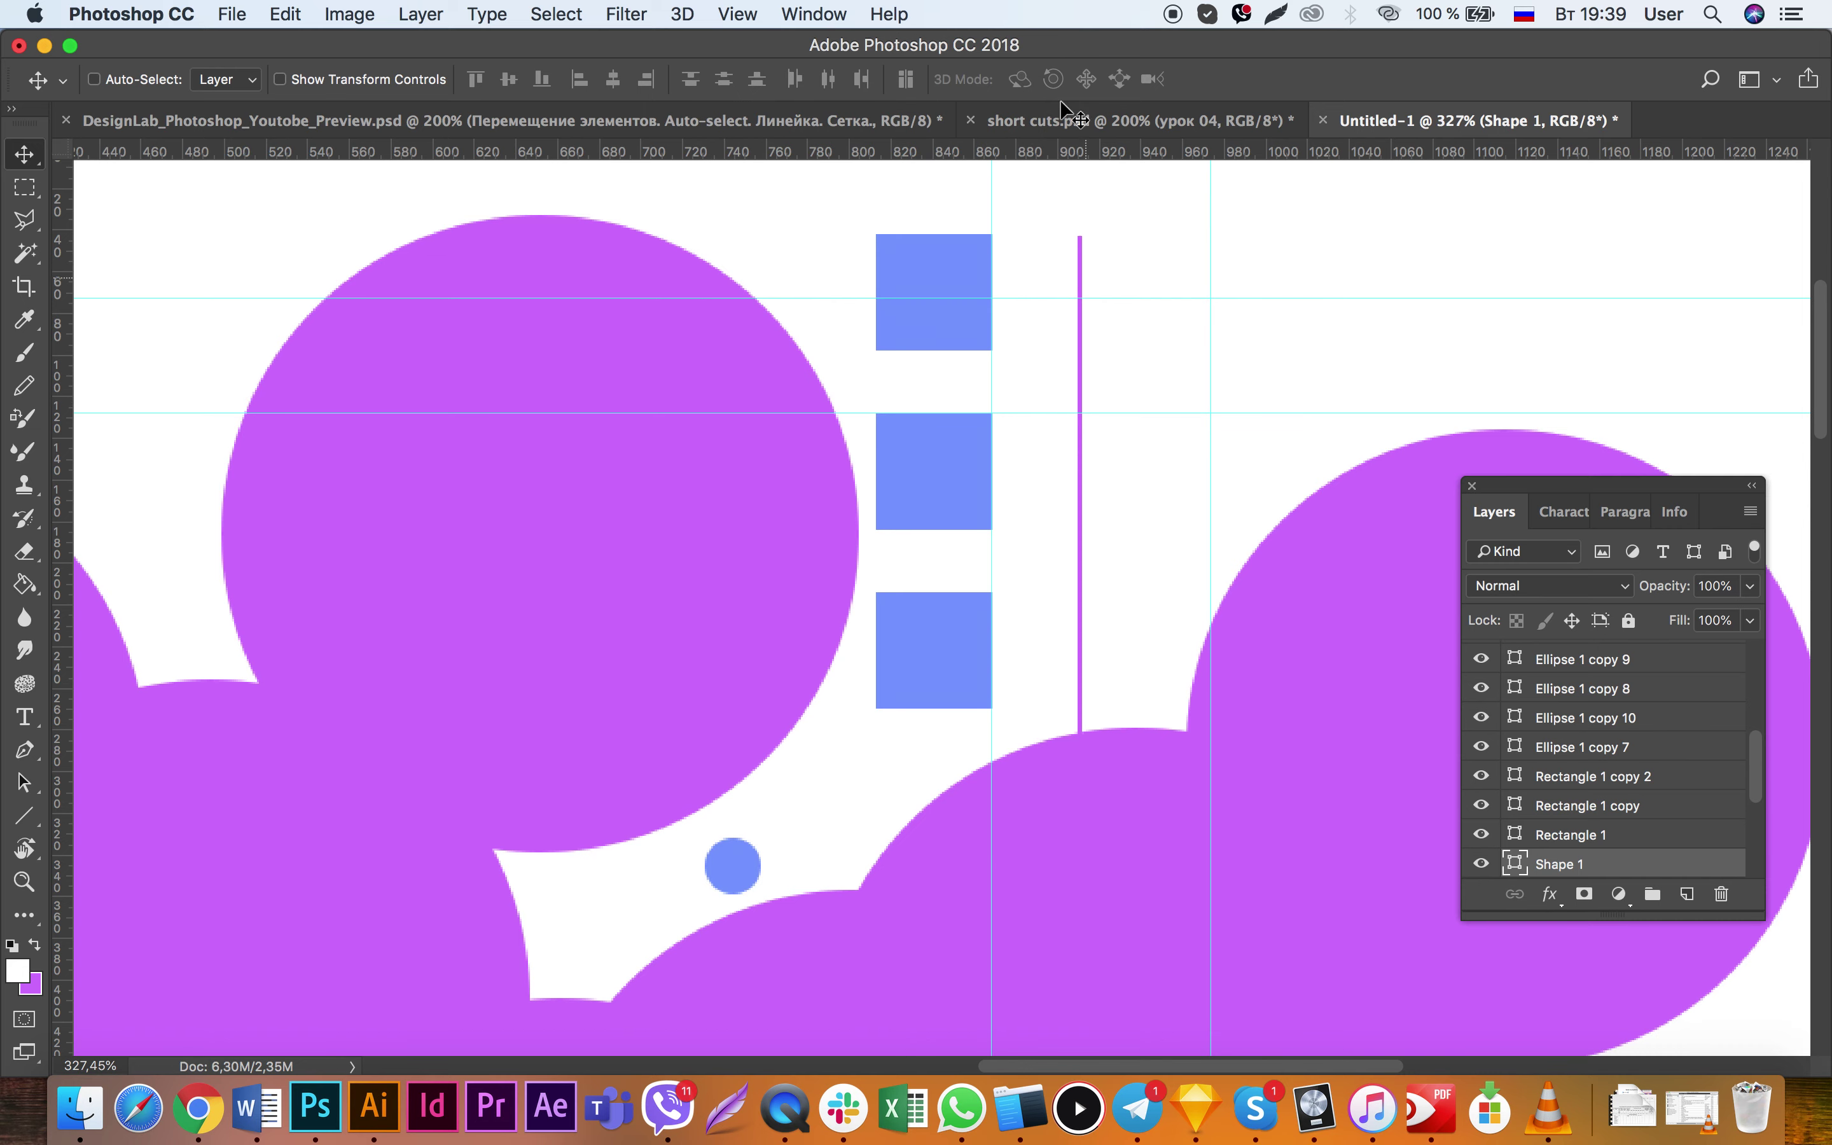
click(723, 16)
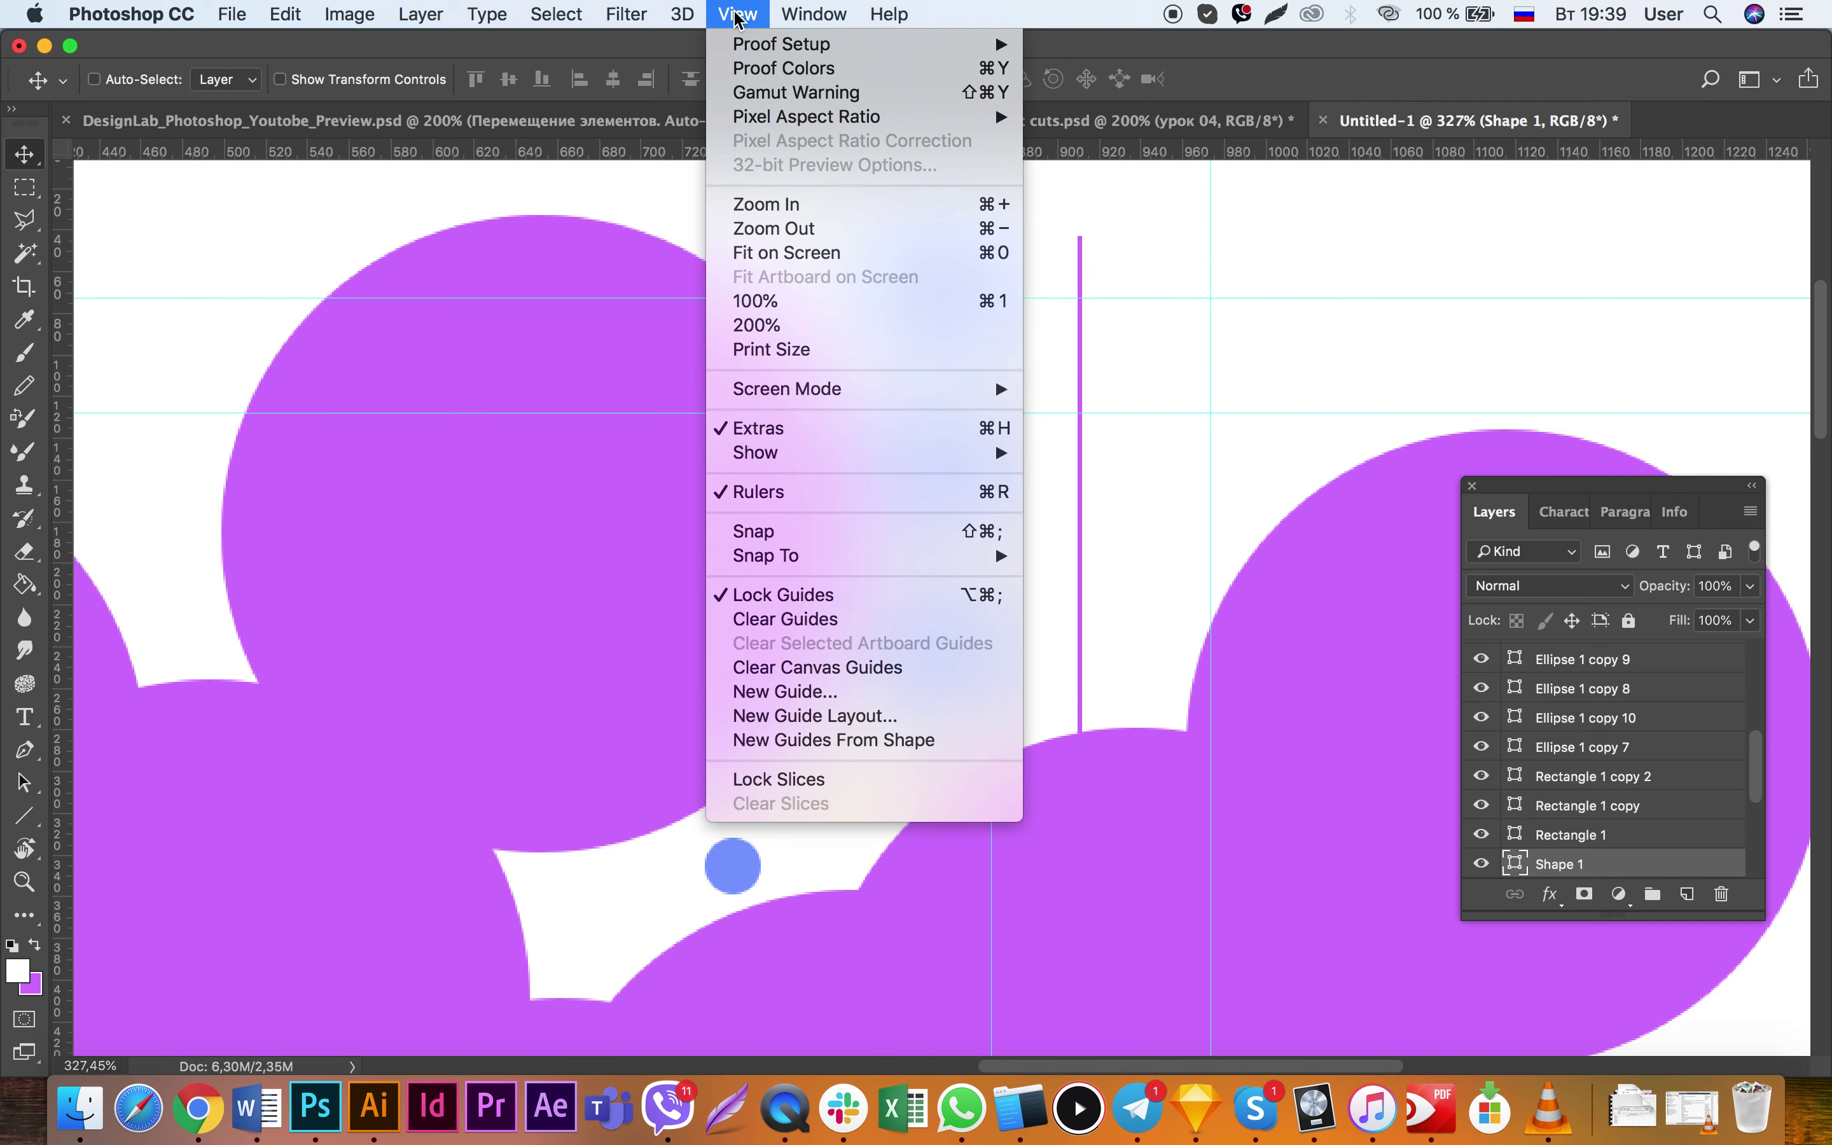
Step: Switch to the DesignLab preview document
click(783, 493)
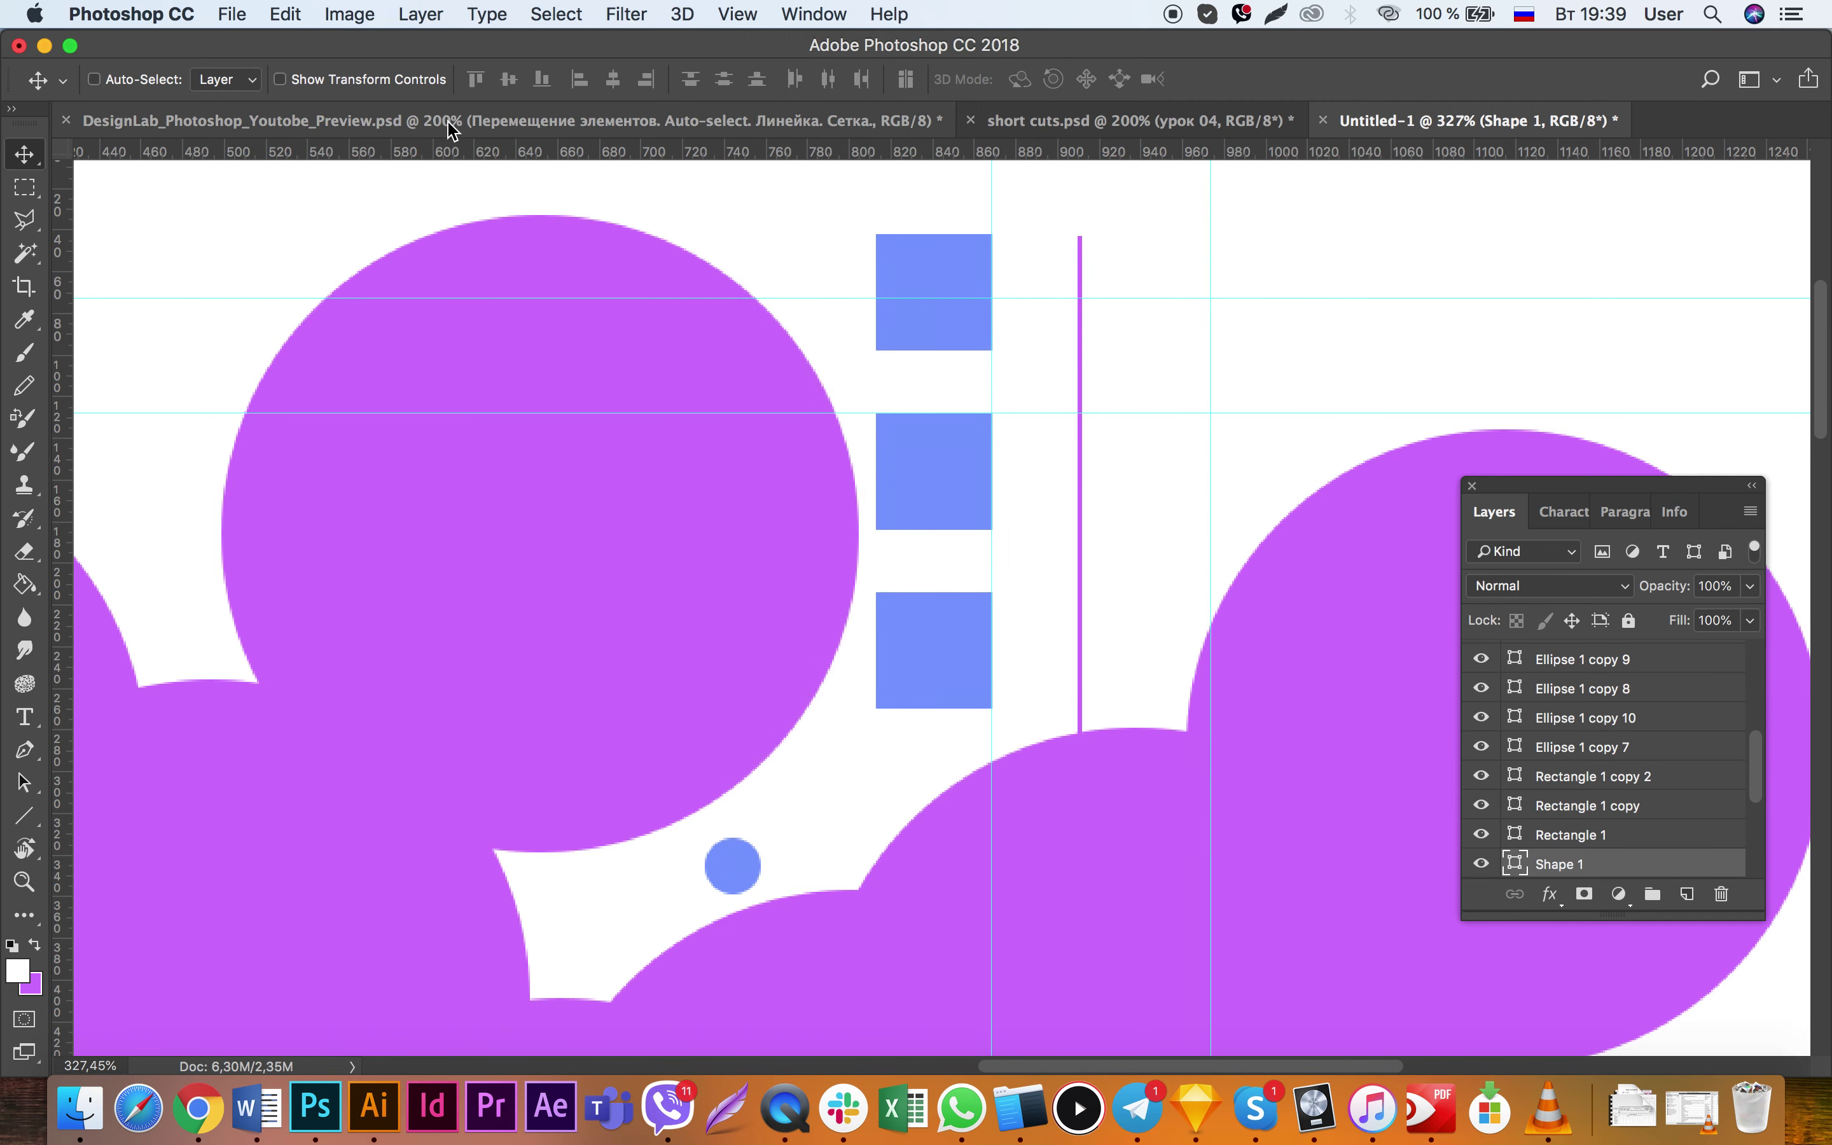
Step: Glance at the short cuts document, then return to Untitled-1 with guides hidden
click(451, 121)
click(1135, 121)
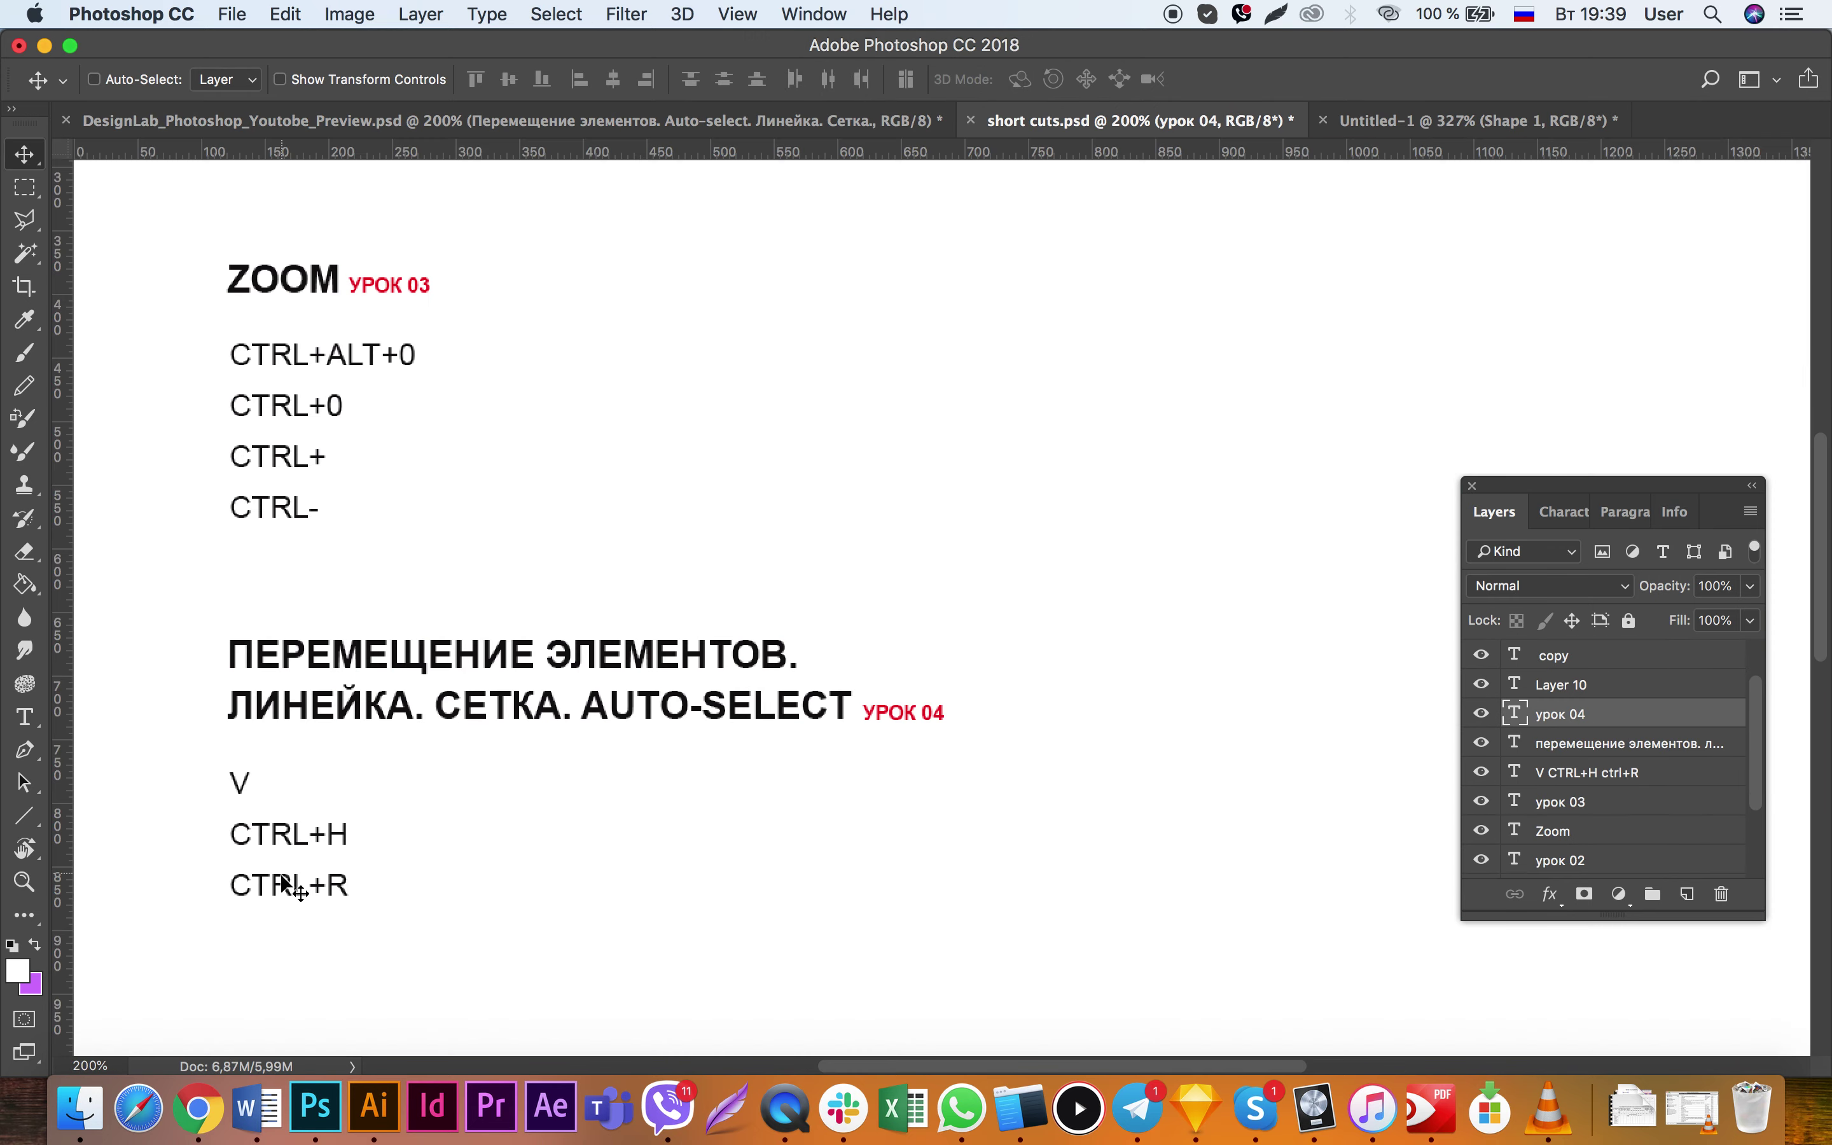
click(1412, 121)
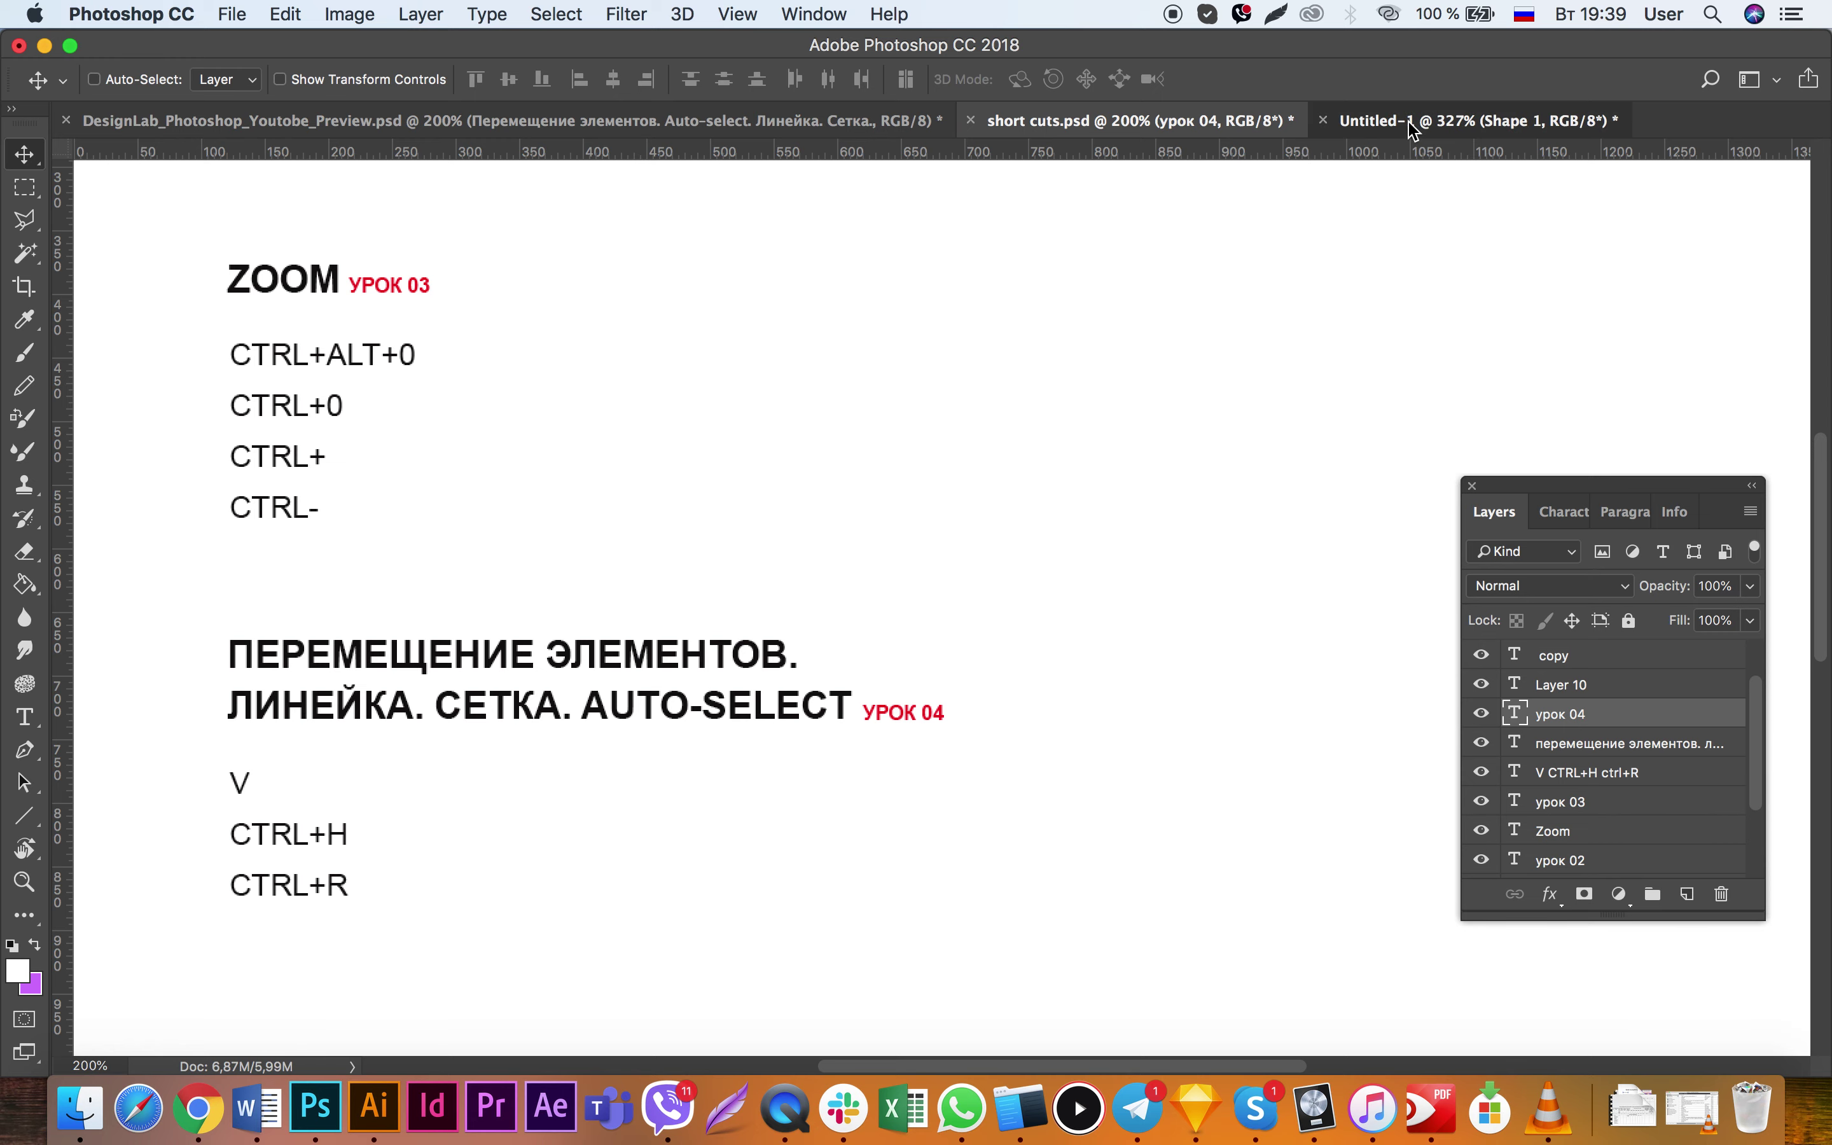
key(super+semicolon)
key(super+semicolon)
key(super+semicolon)
key(super+semicolon)
key(super+semicolon)
key(super+semicolon)
key(super+semicolon)
key(super+semicolon)
key(super+semicolon)
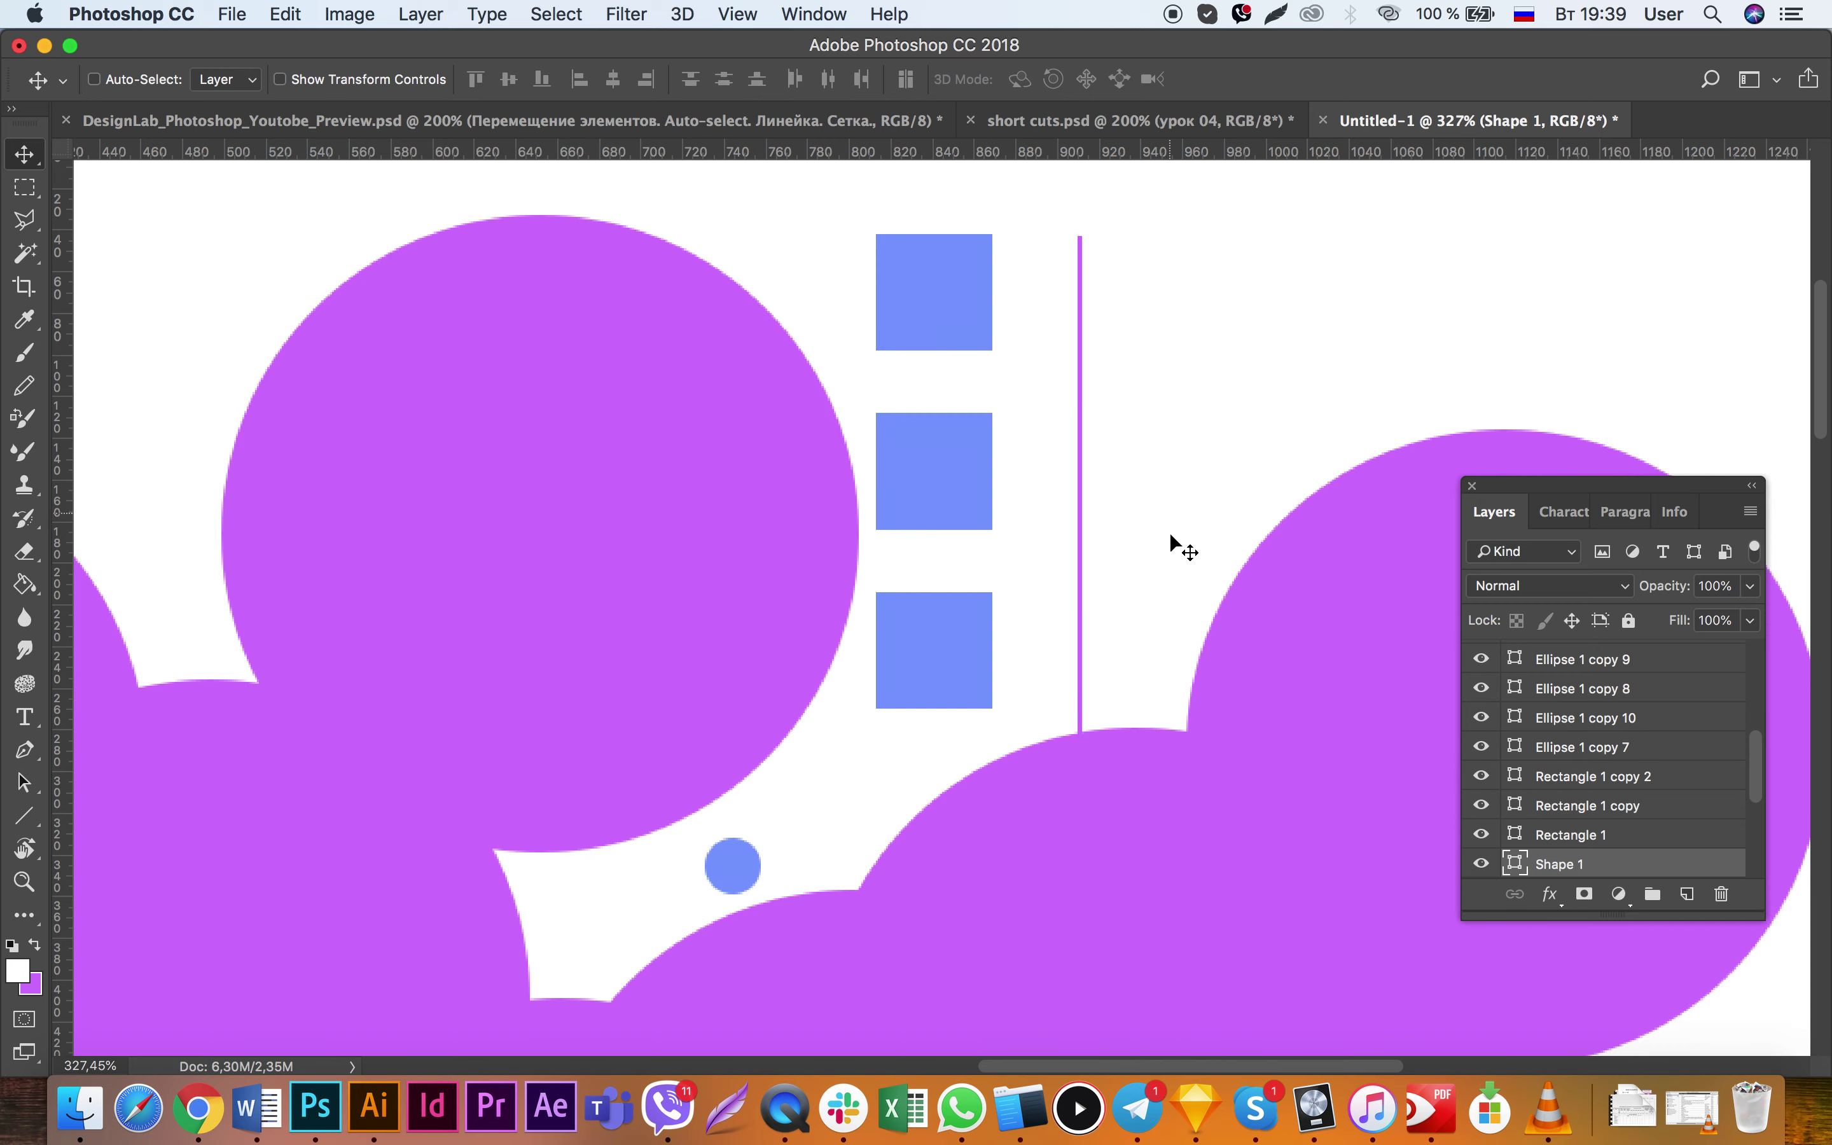
Step: Toggle guide visibility several times and glance at the View menu
key(super+semicolon)
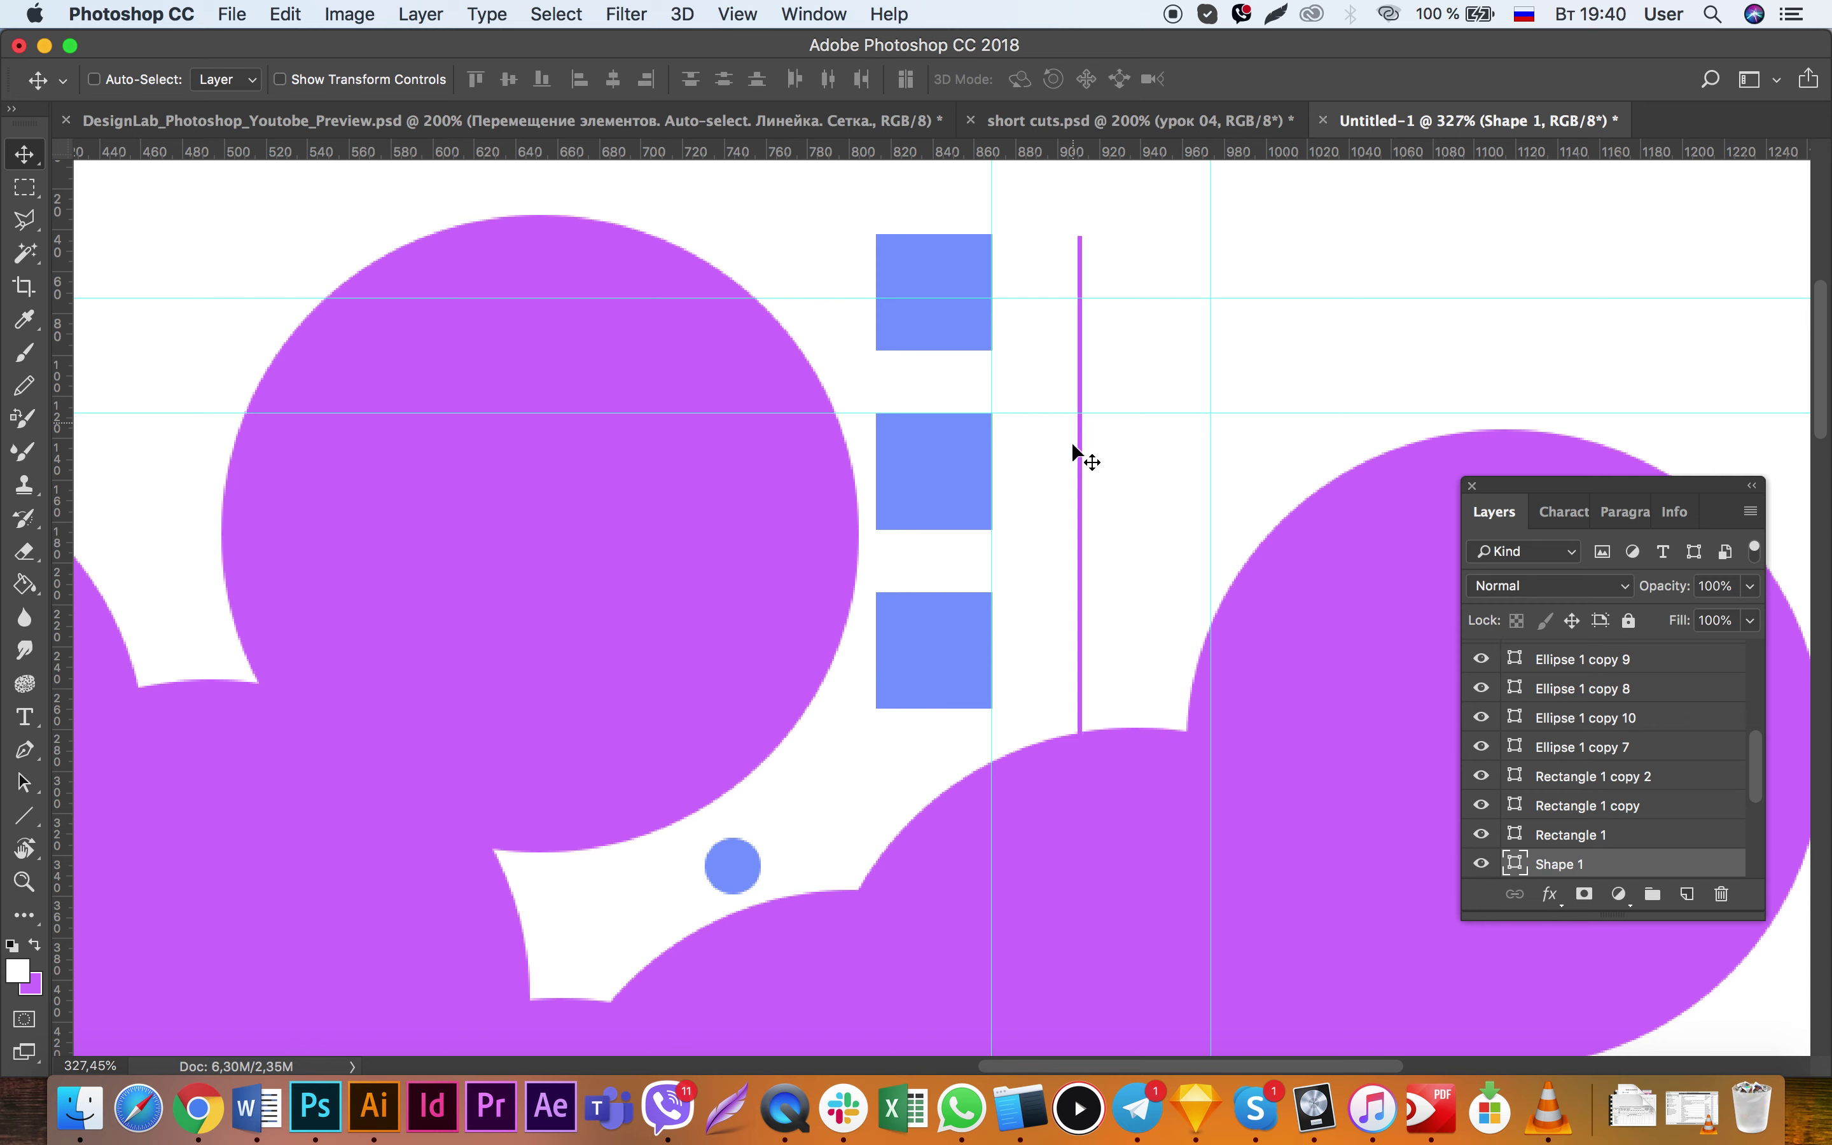
key(super+semicolon)
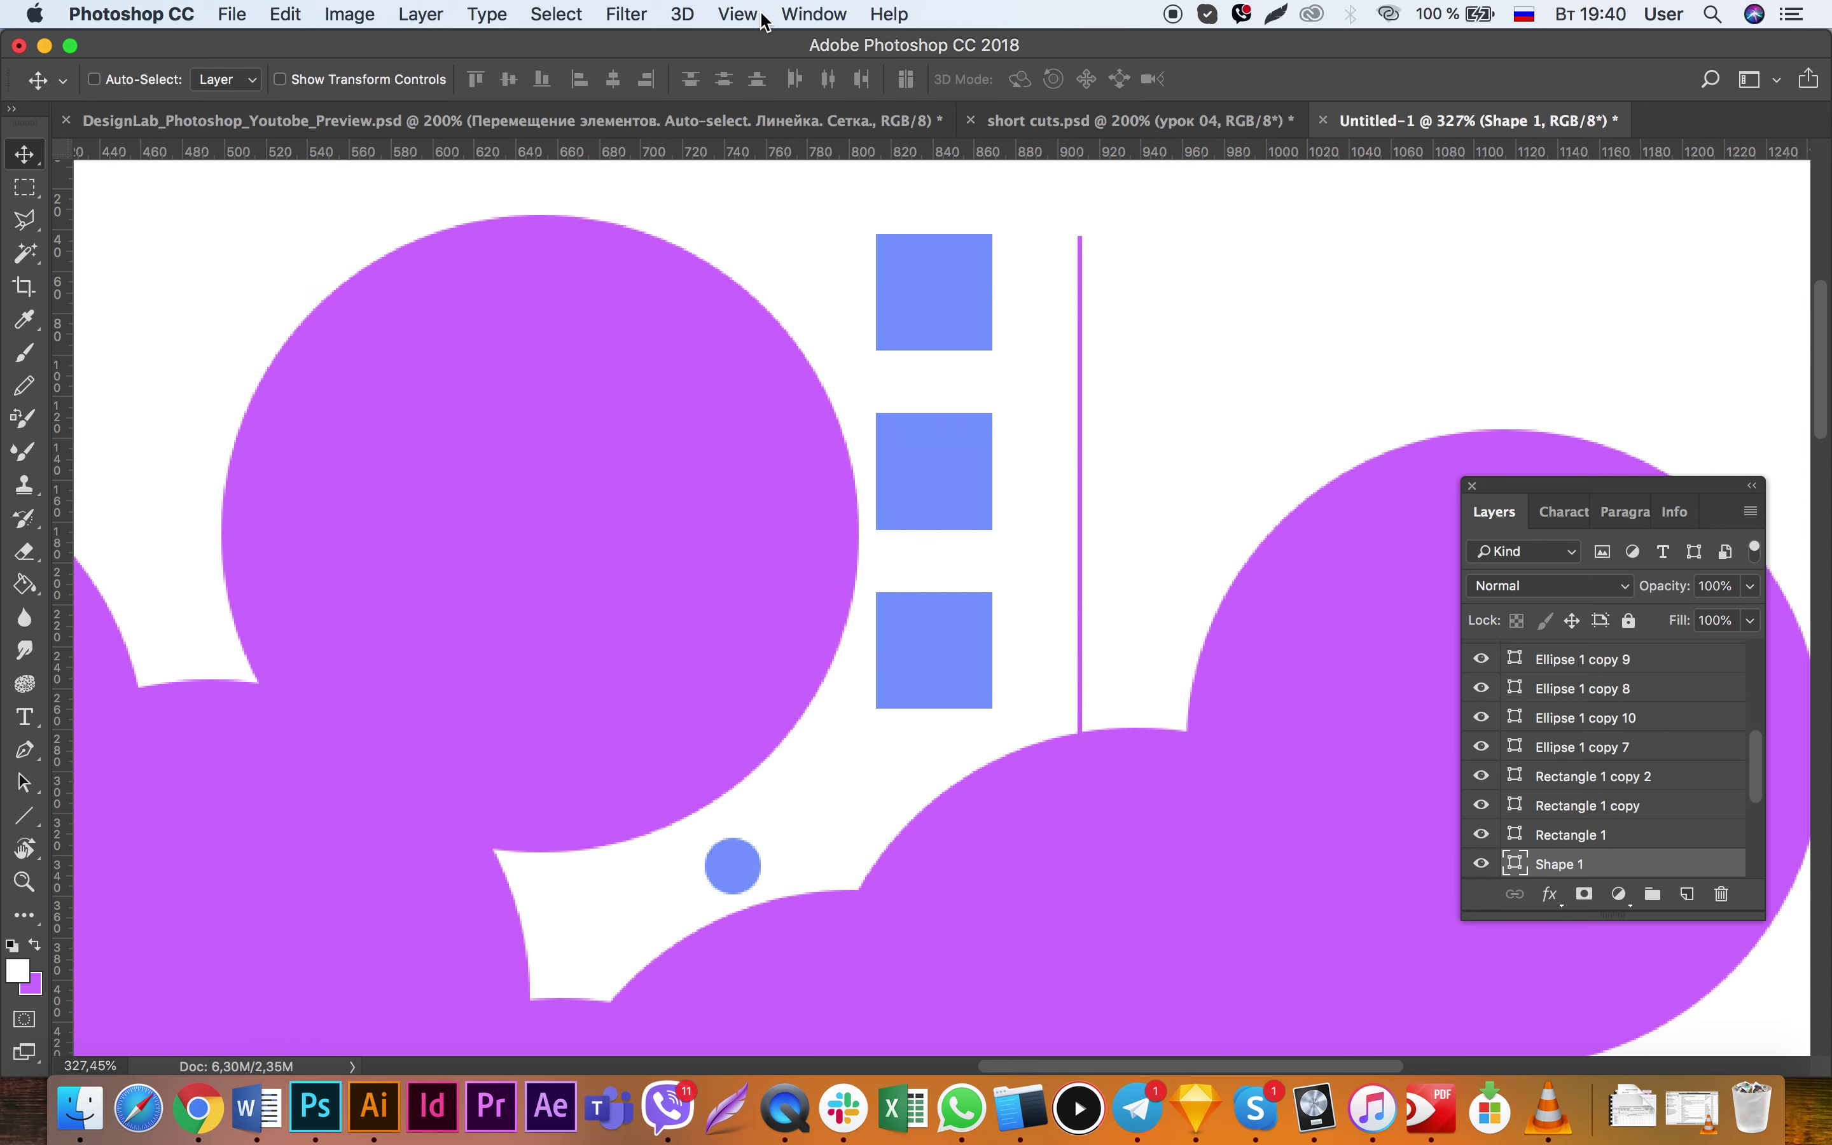
click(738, 13)
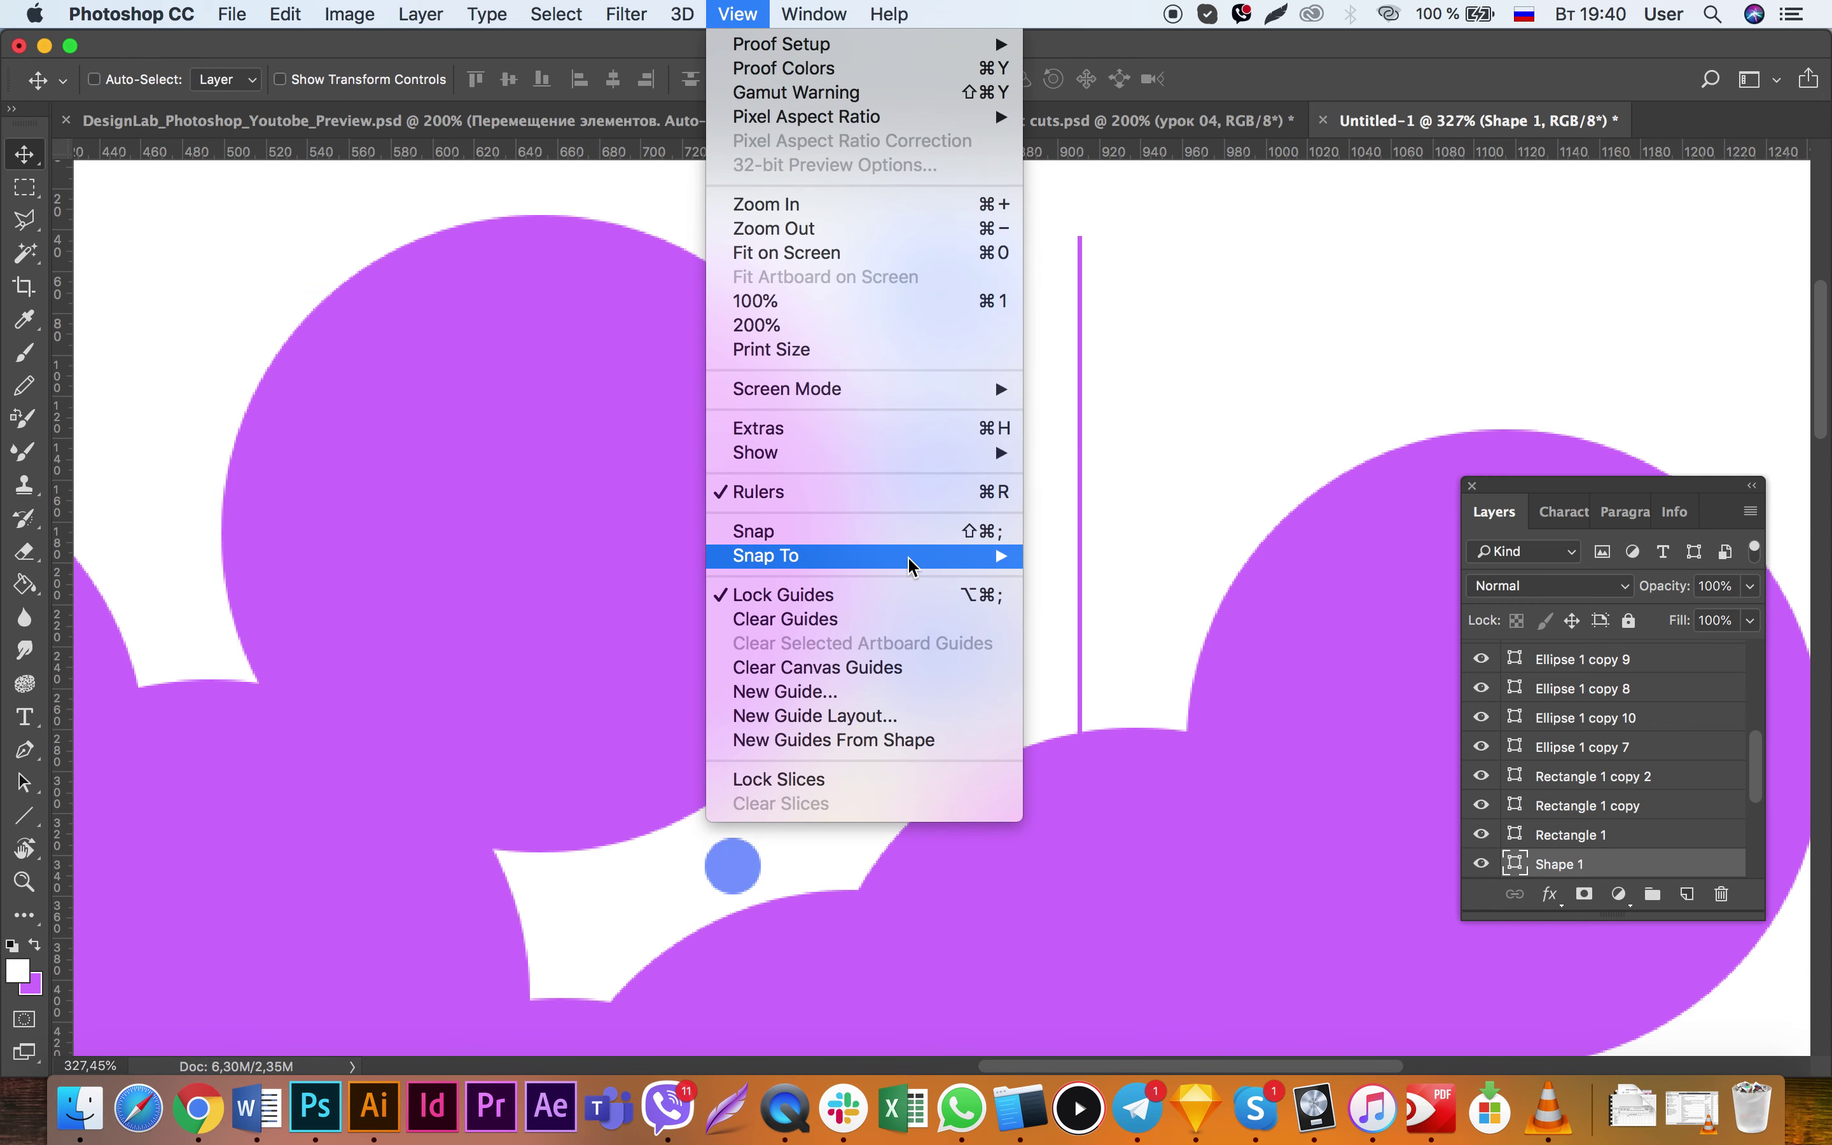
click(1545, 286)
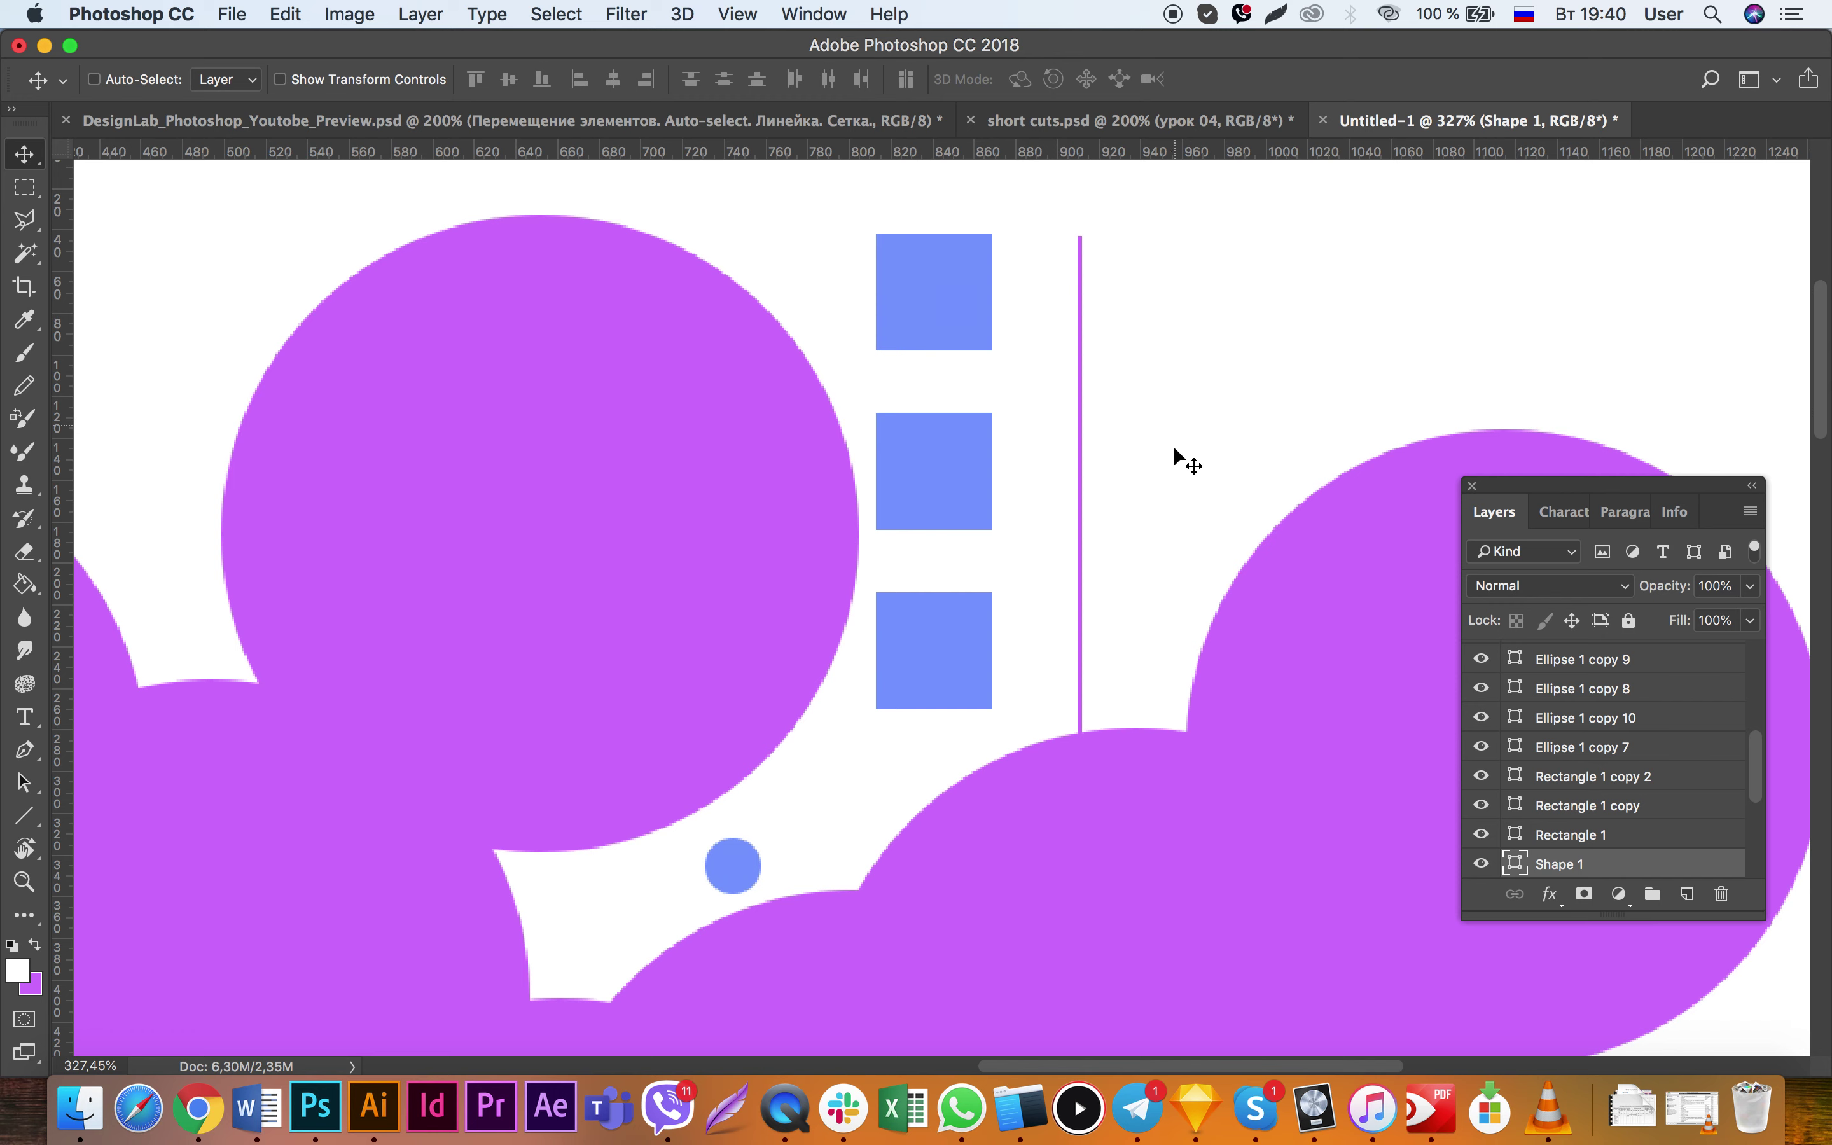
key(super+semicolon)
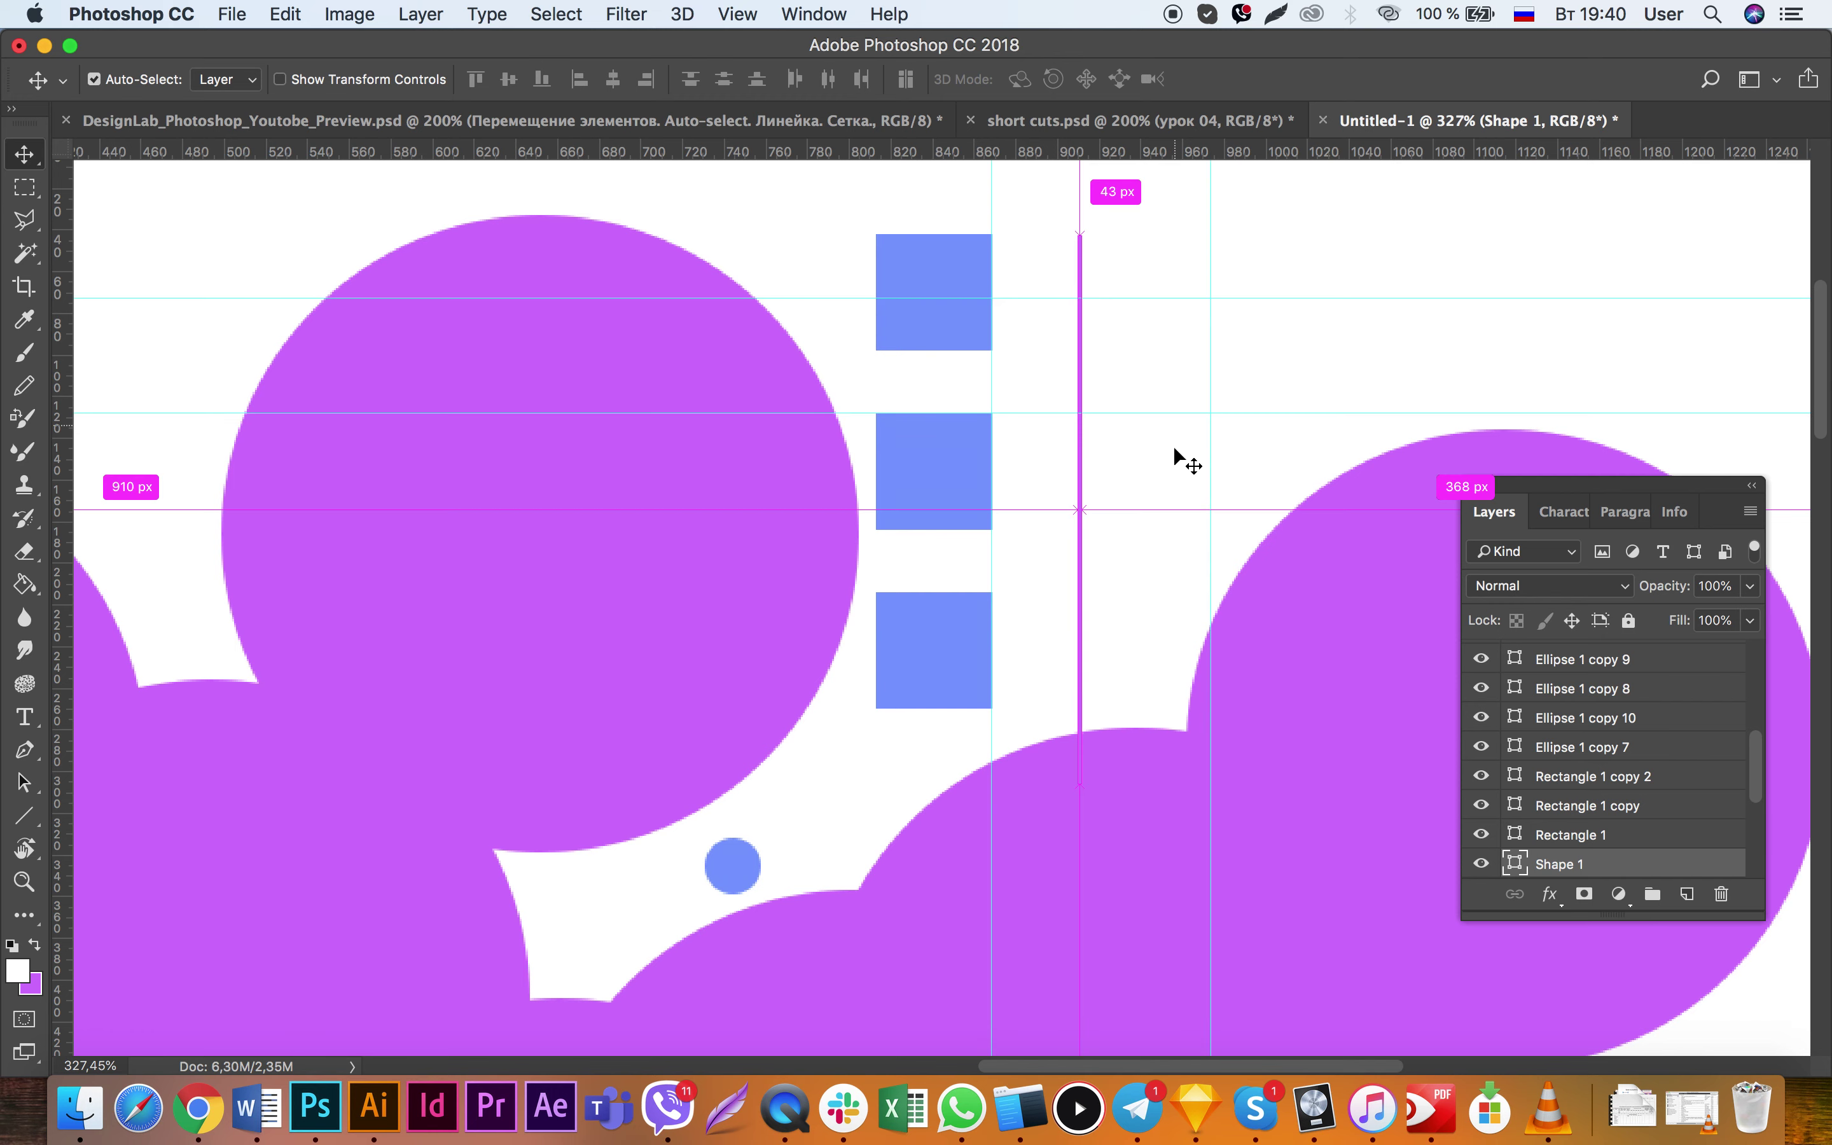
key(super+semicolon)
key(super+semicolon)
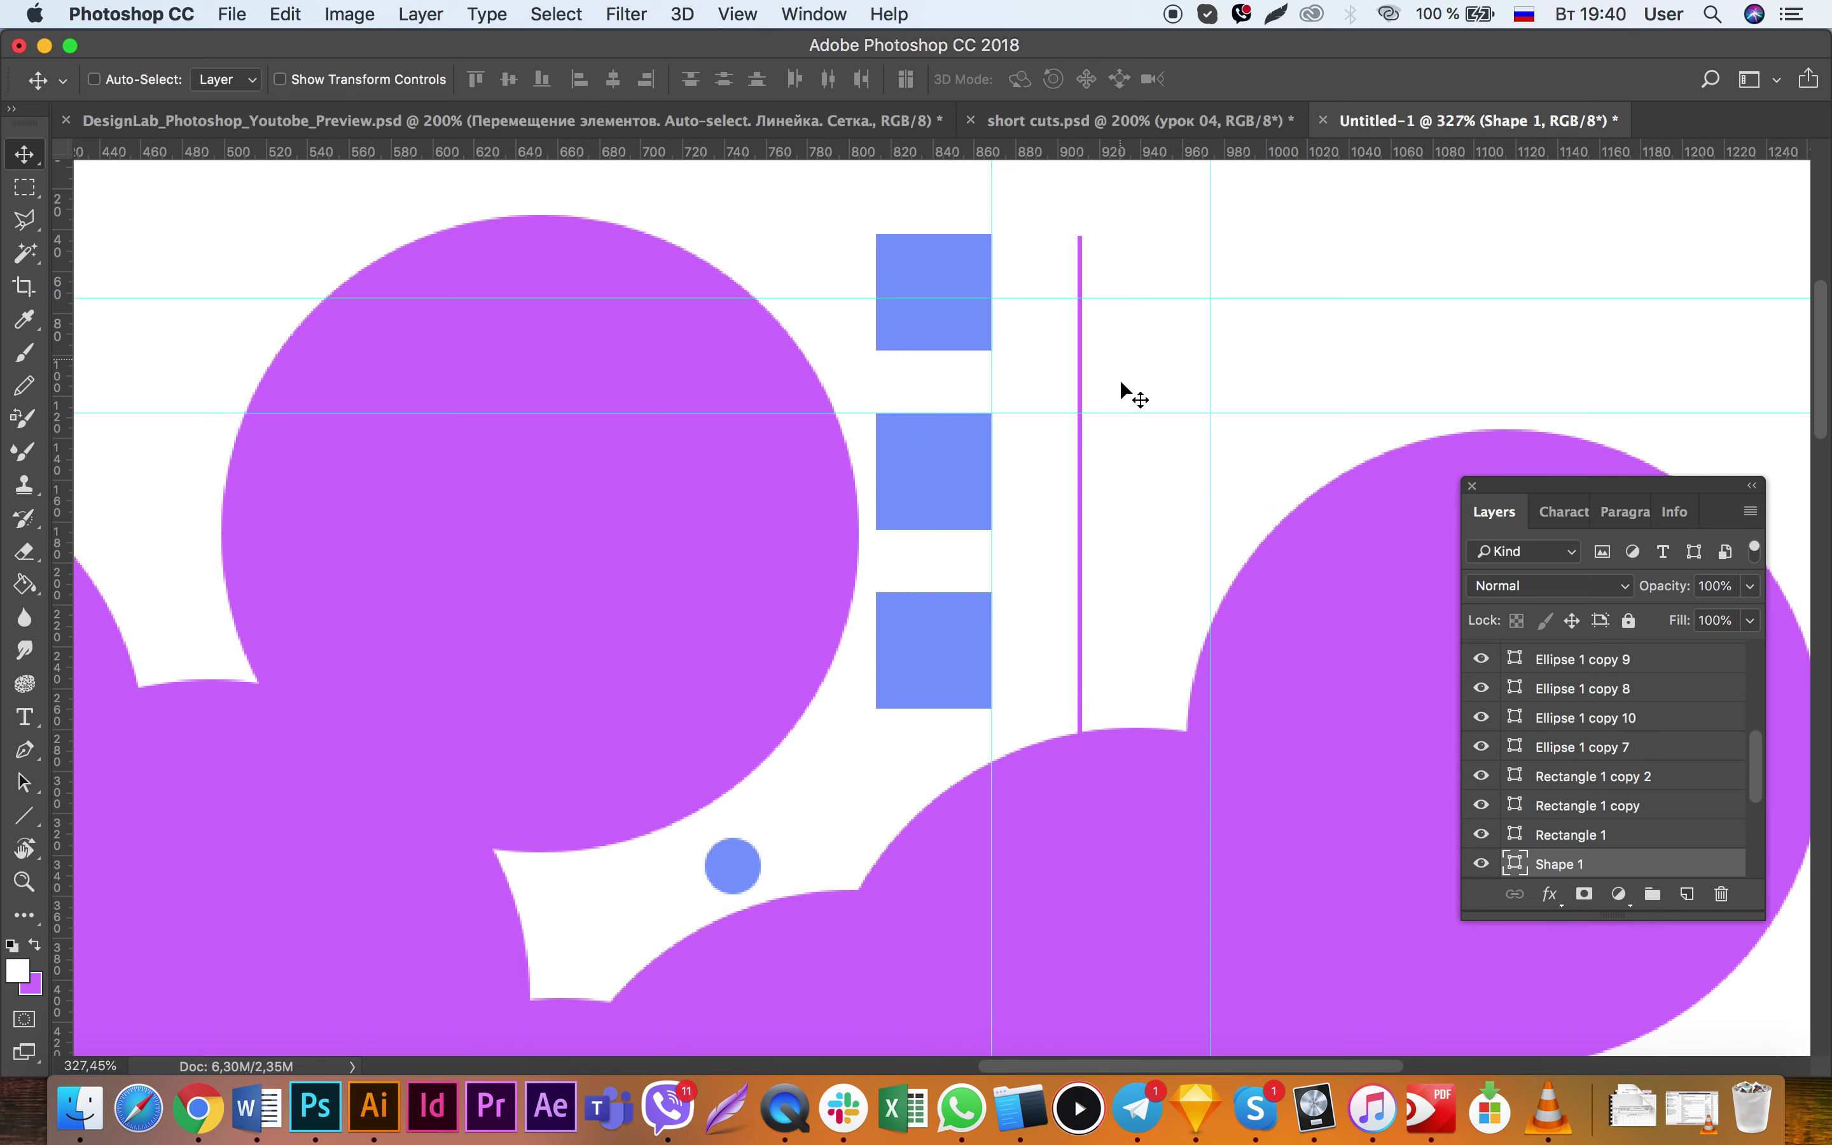
Step: Remove all guides from the canvas with View > Clear Guides
click(738, 14)
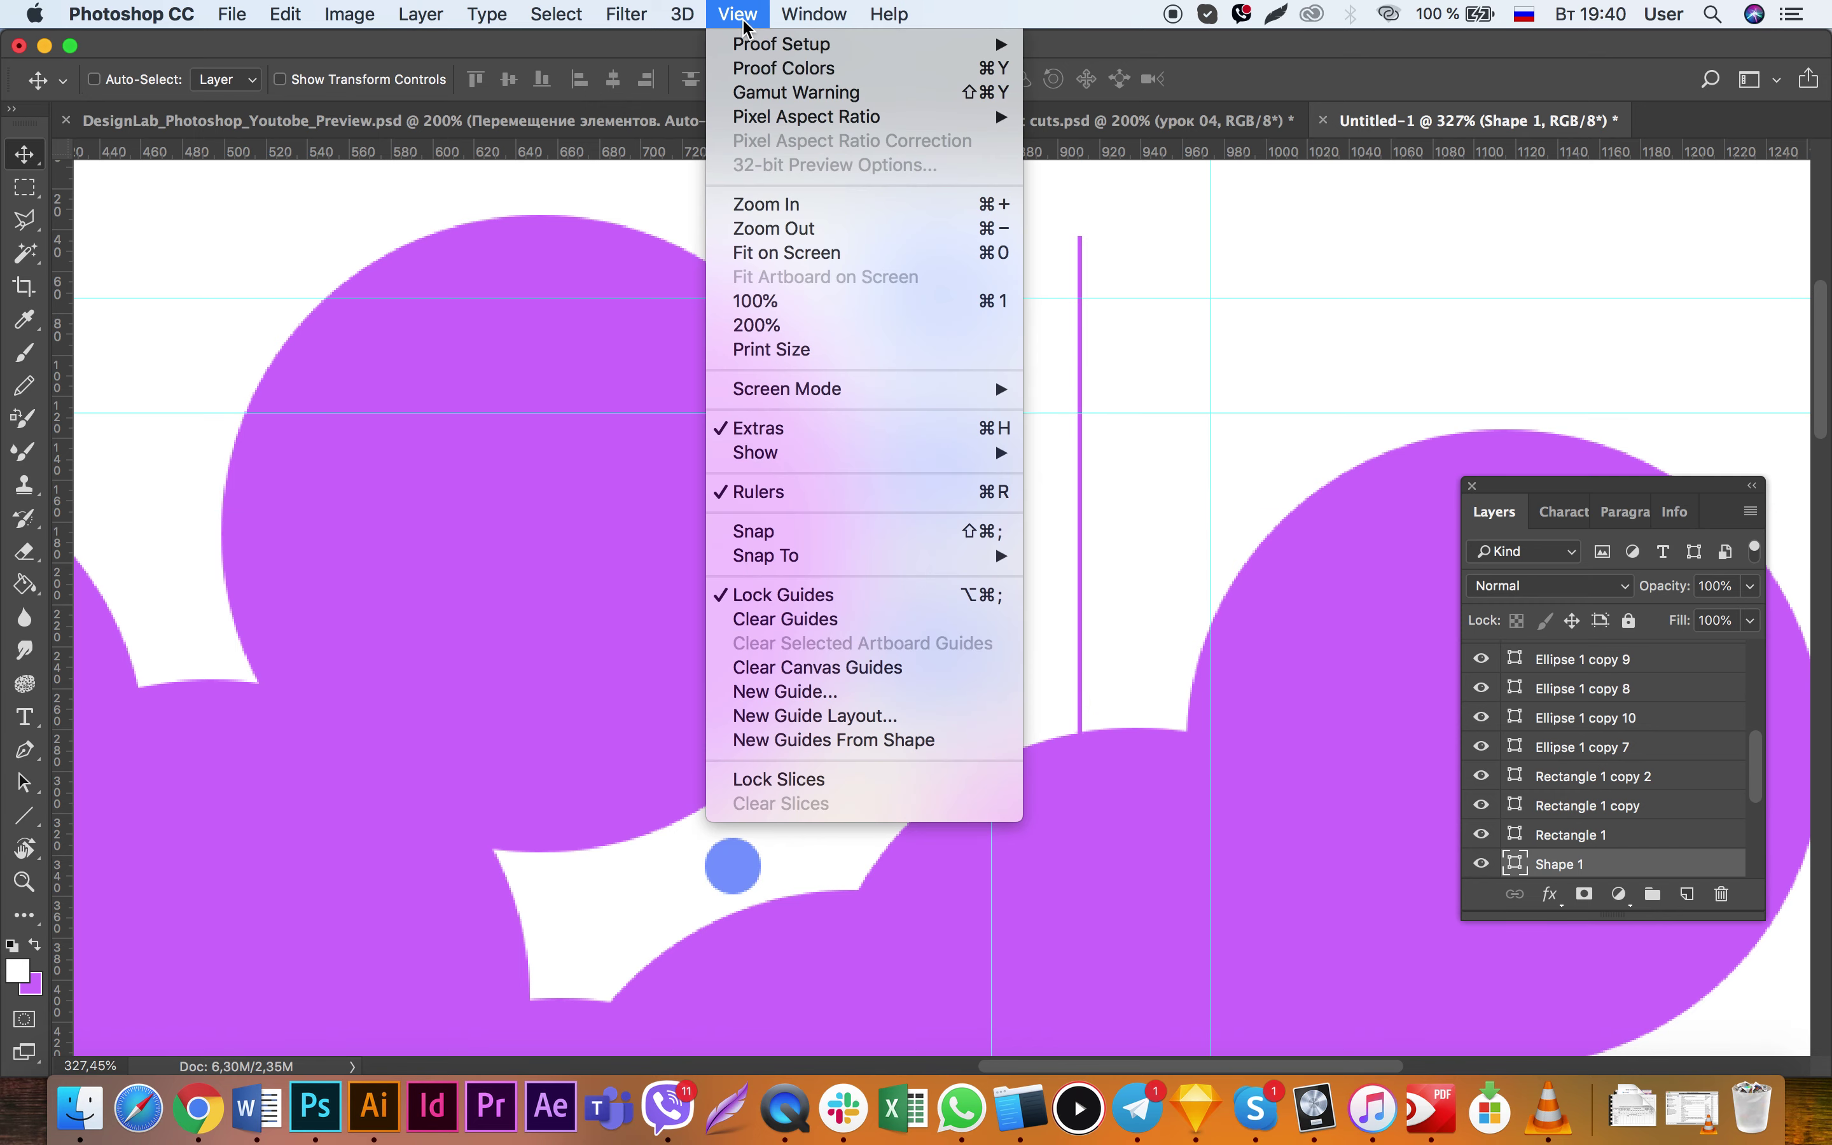
click(1478, 378)
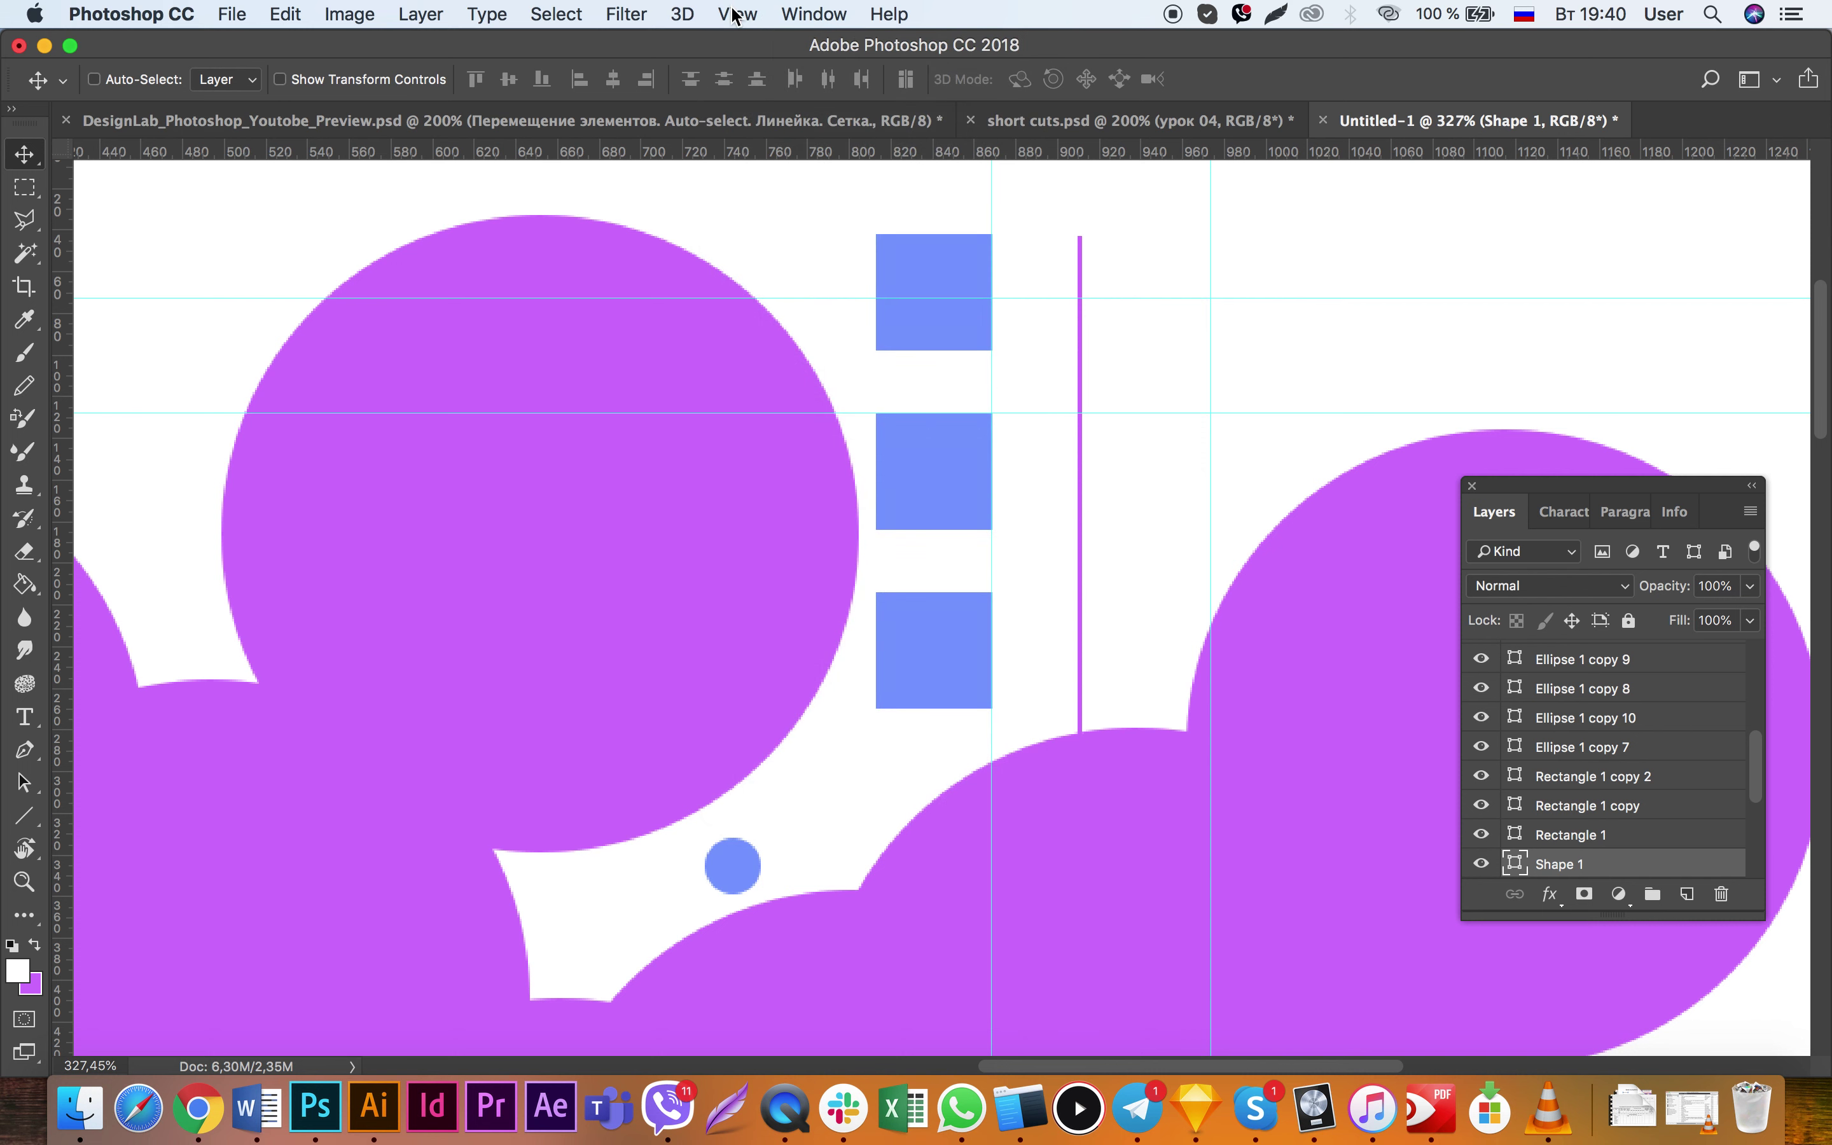
click(738, 13)
click(817, 619)
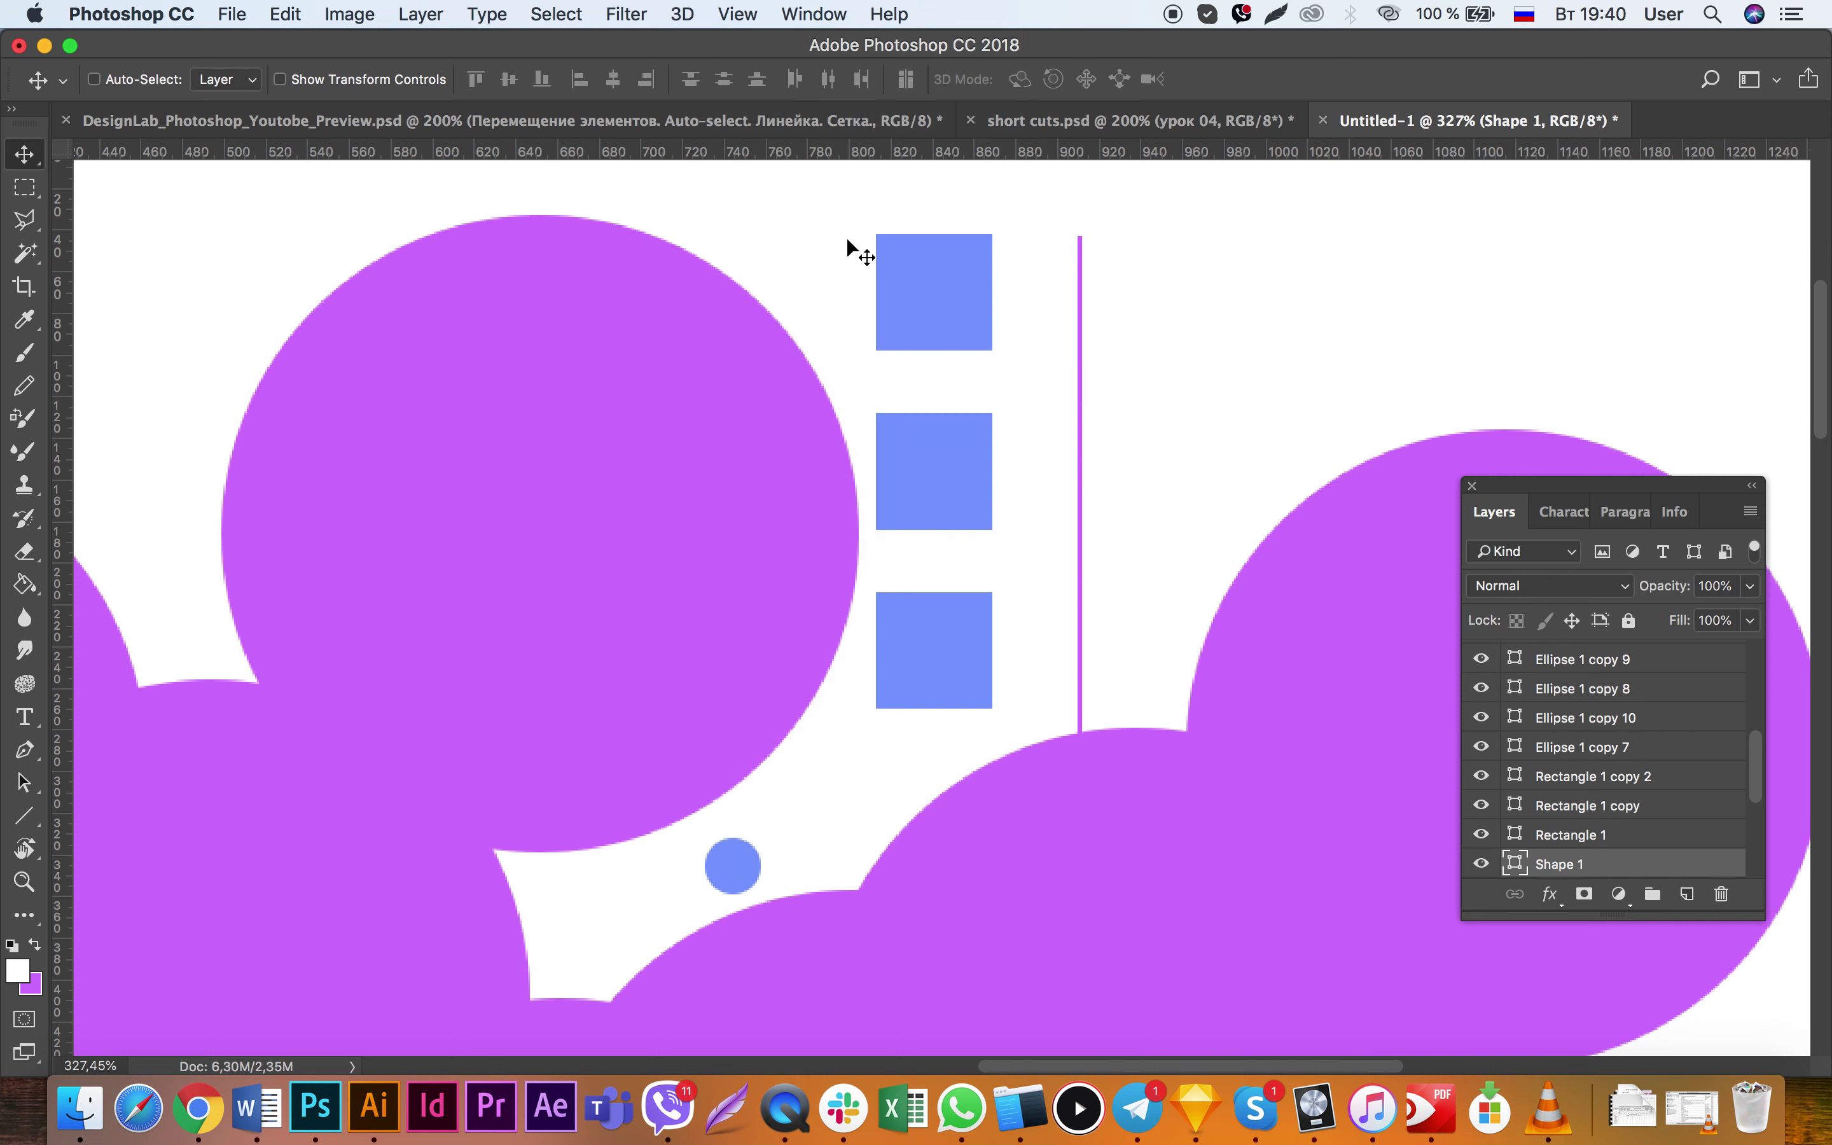
click(737, 13)
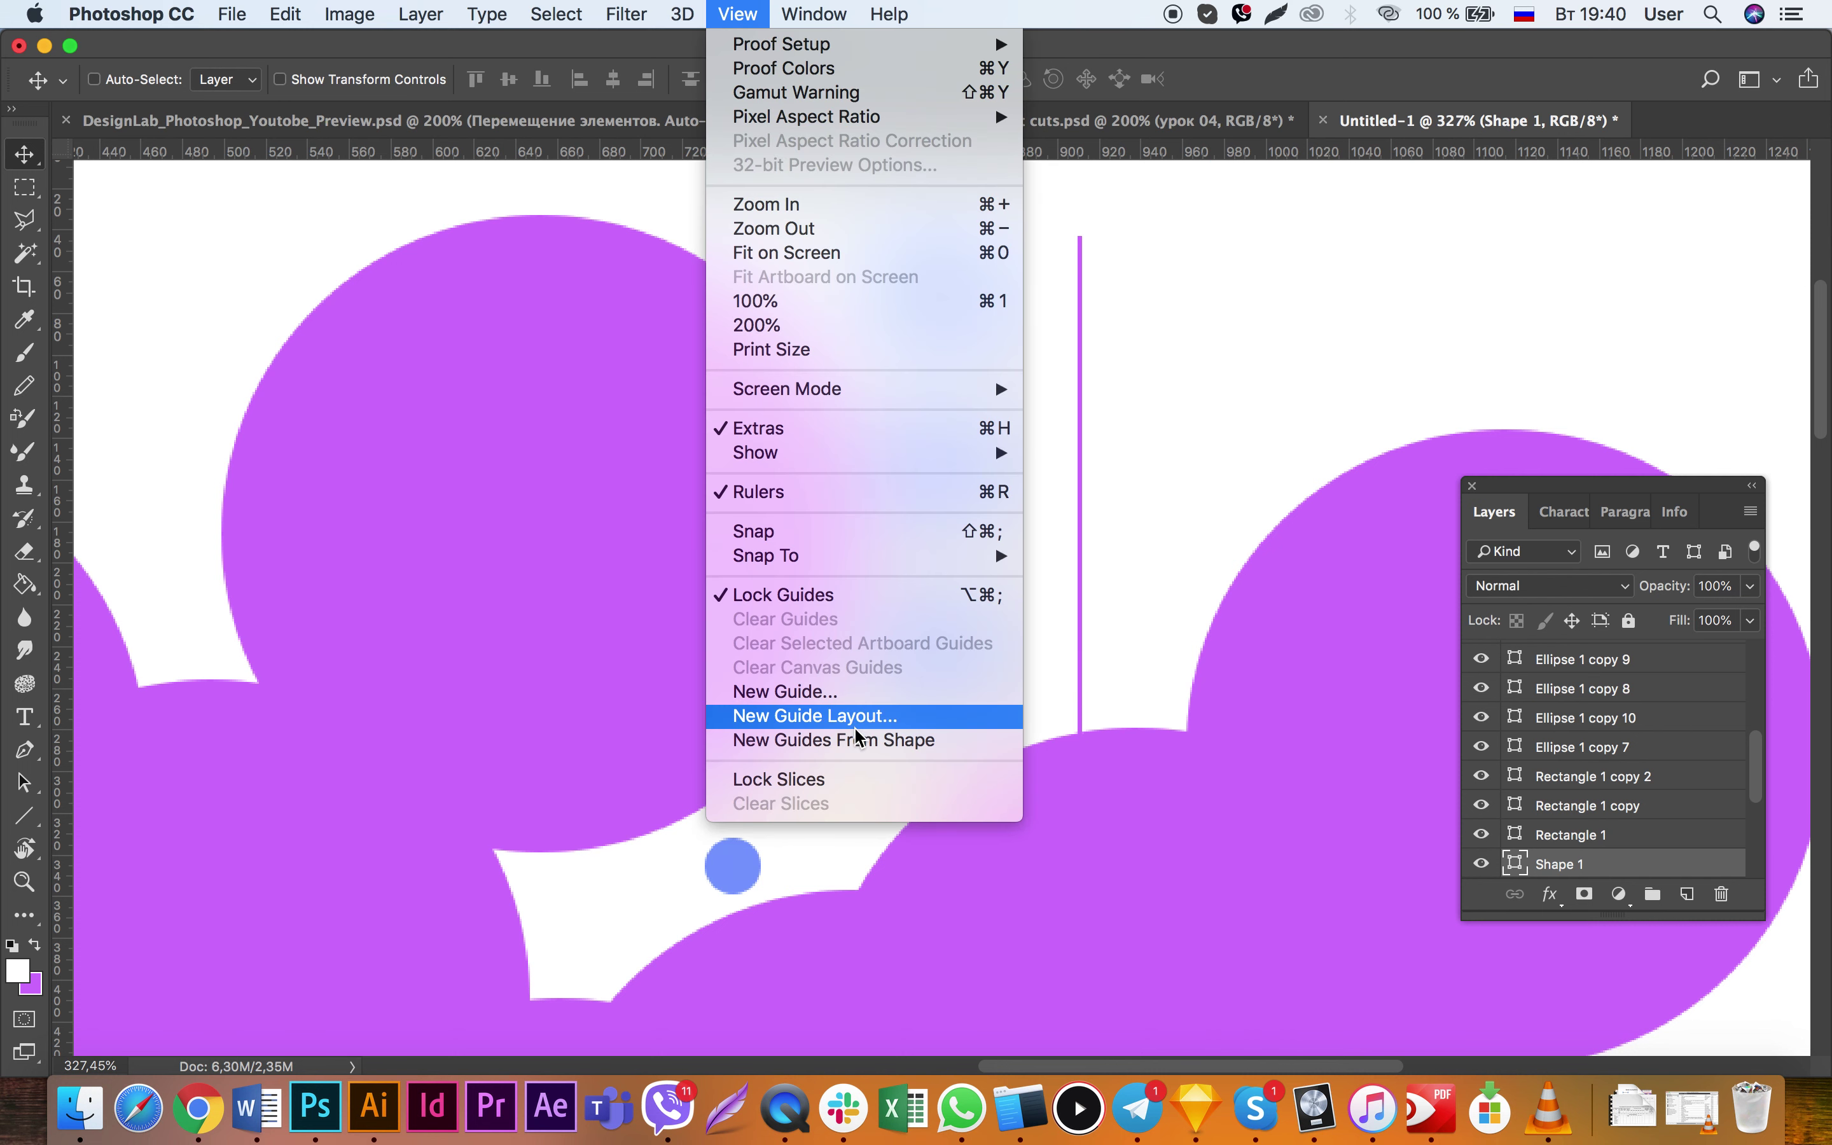
Step: Start and cancel a single New Guide, then bring up New Guide Layout
click(871, 694)
click(1472, 446)
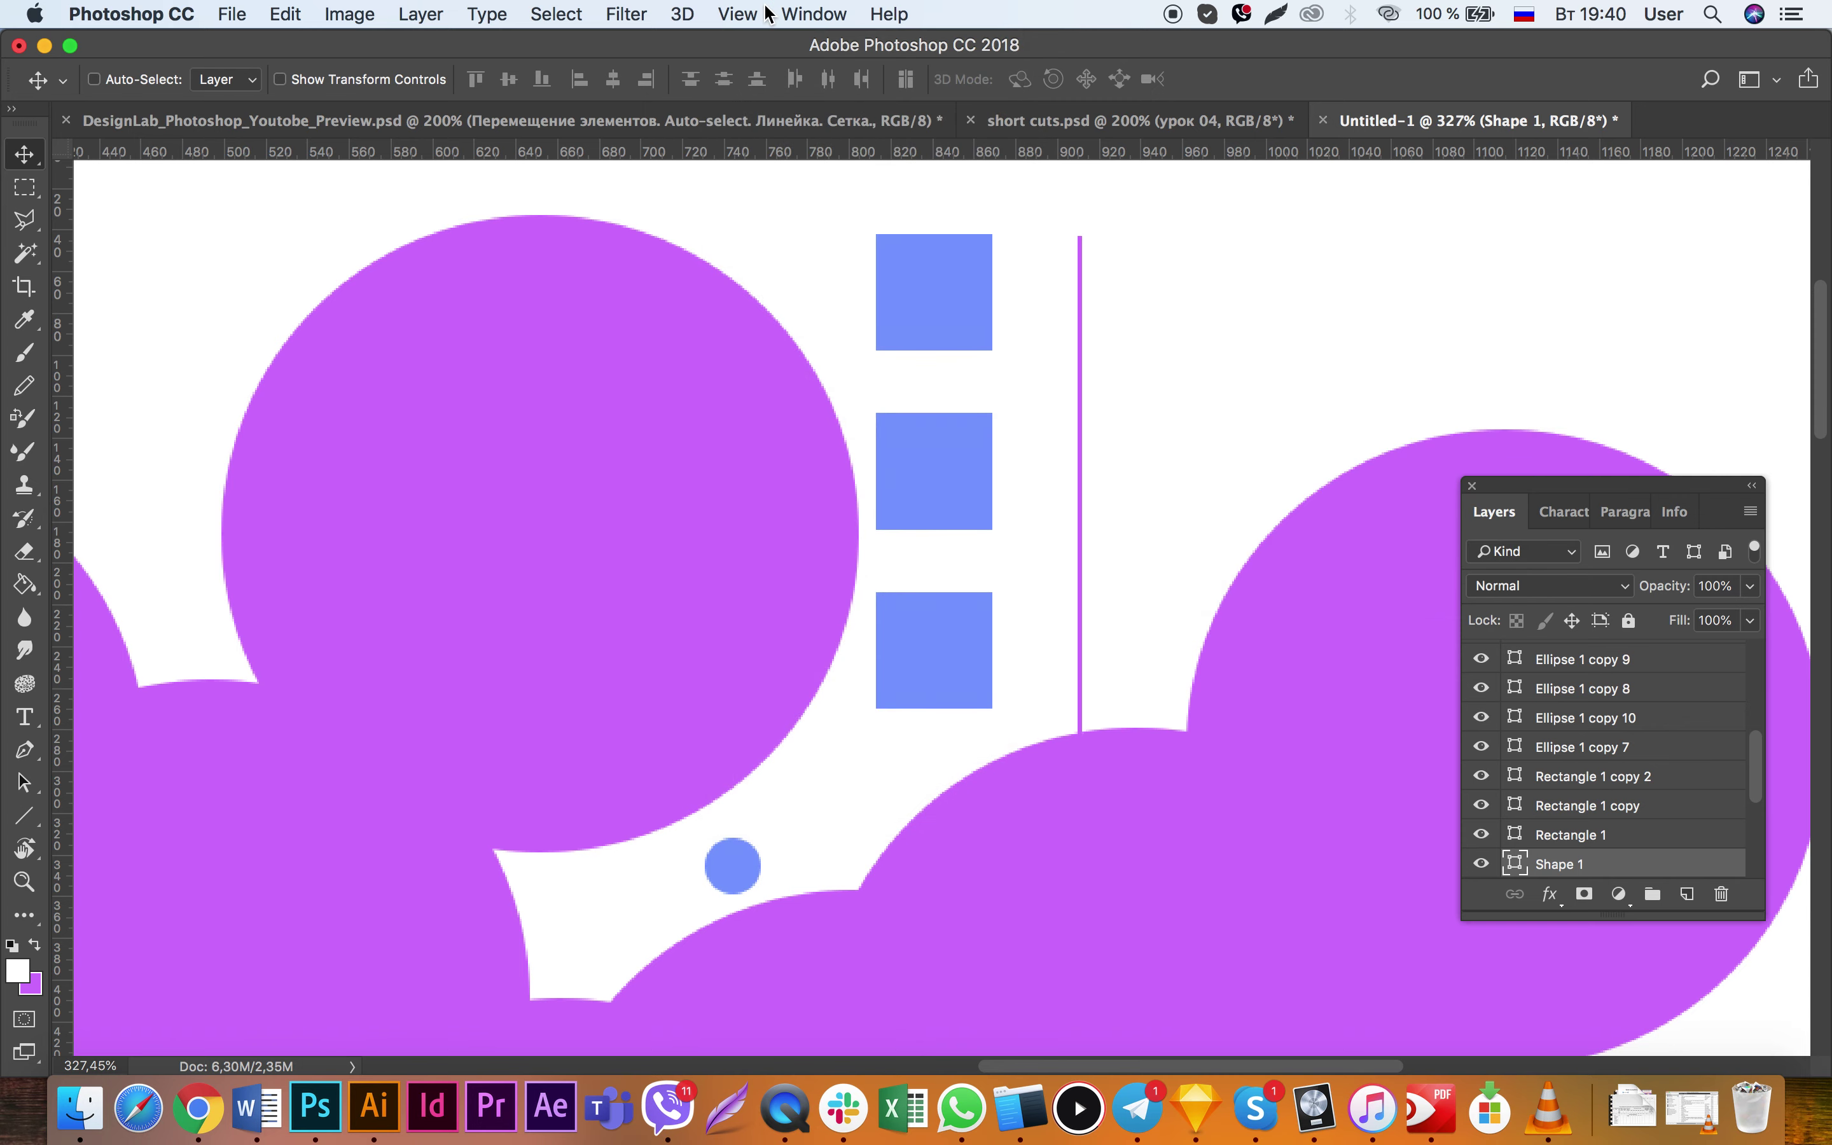
click(738, 13)
click(790, 718)
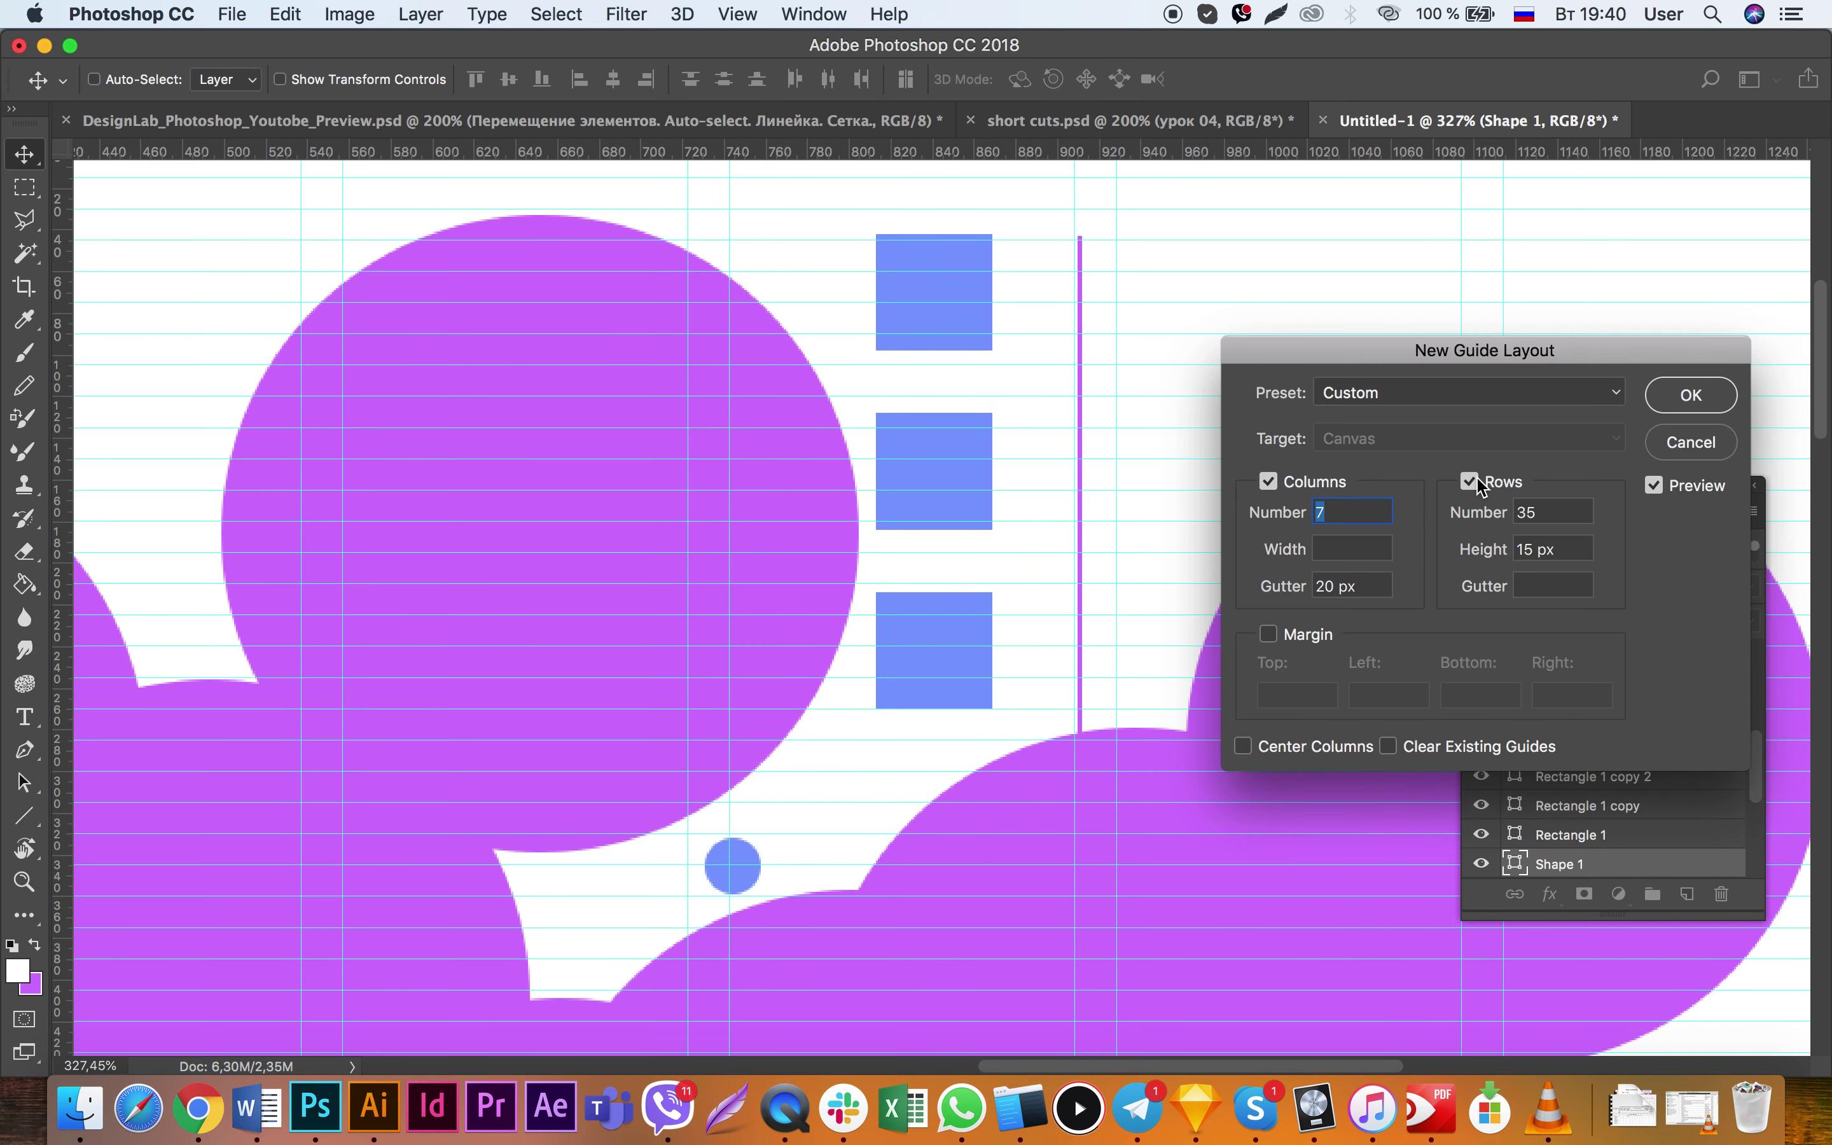
click(1469, 482)
click(1269, 481)
click(1293, 488)
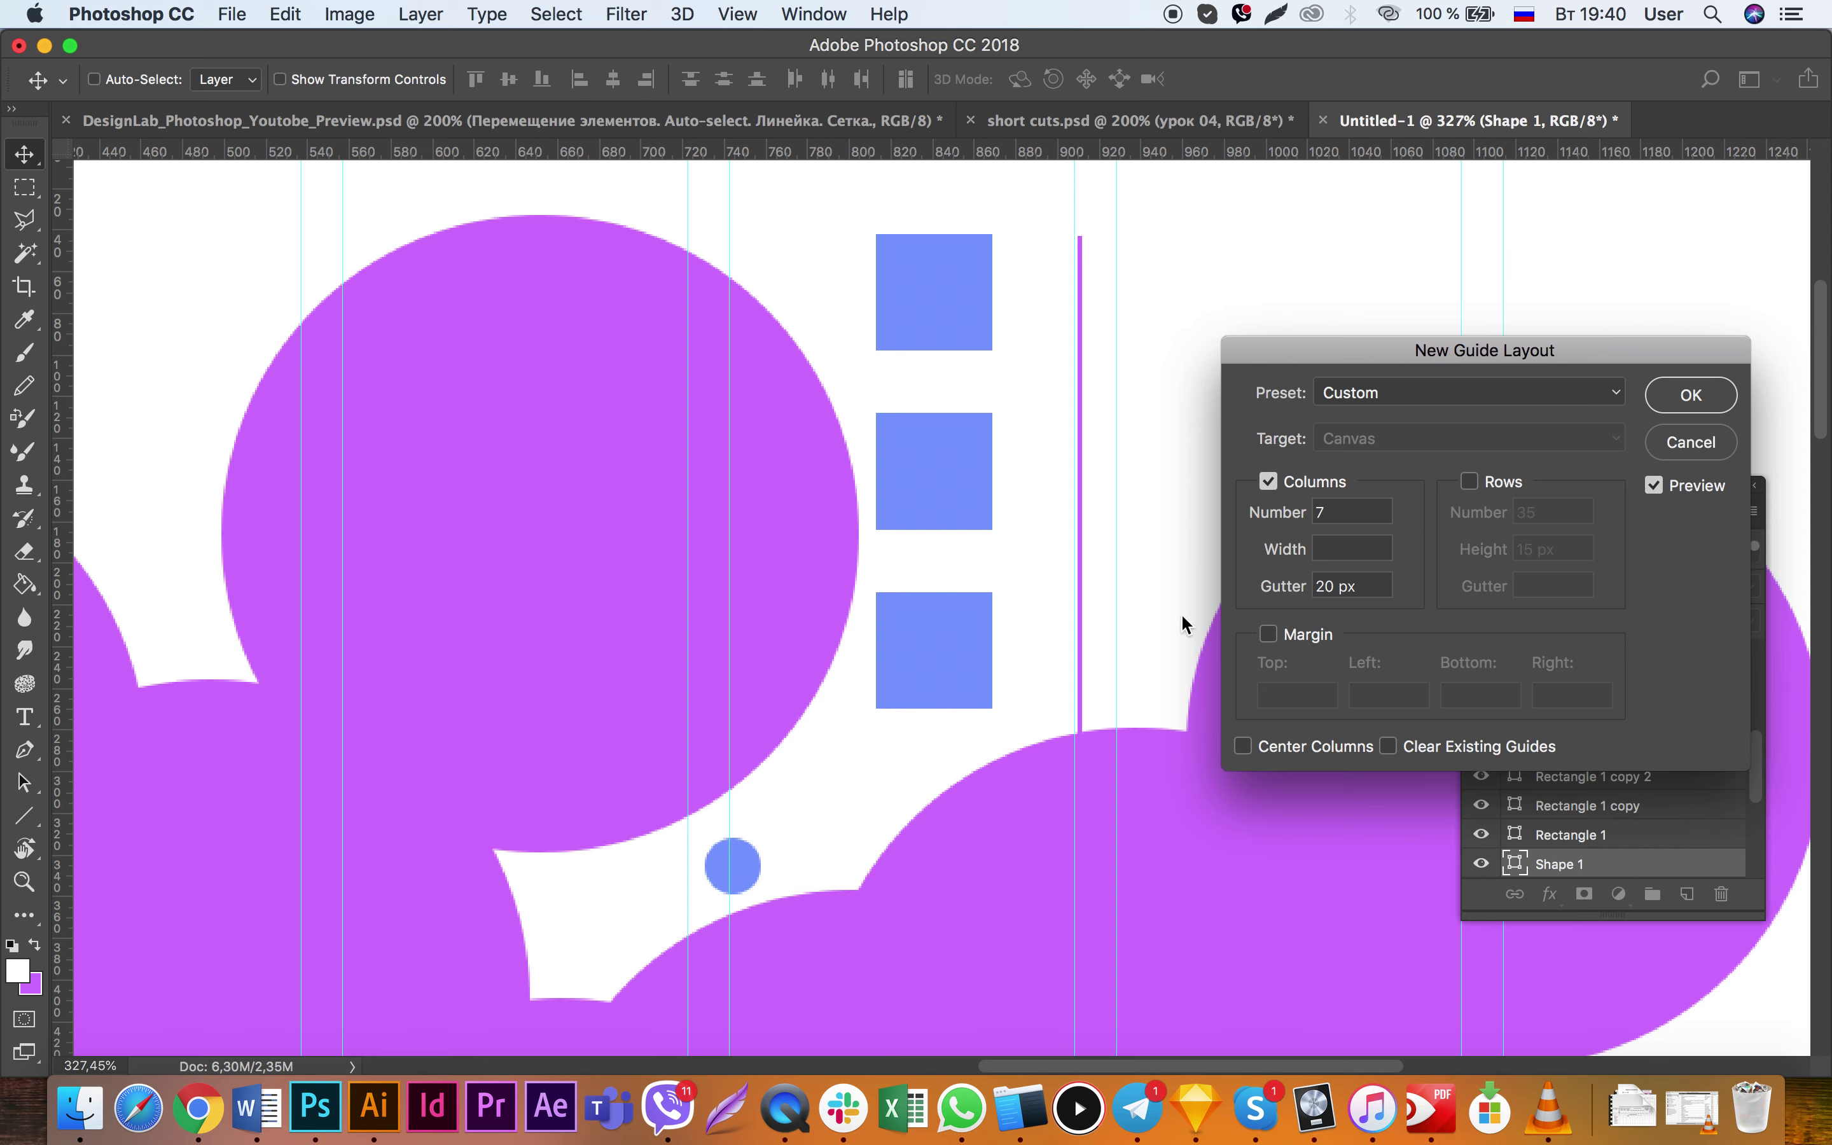
scroll(1090, 533, right, 2)
scroll(1075, 524, down, 3)
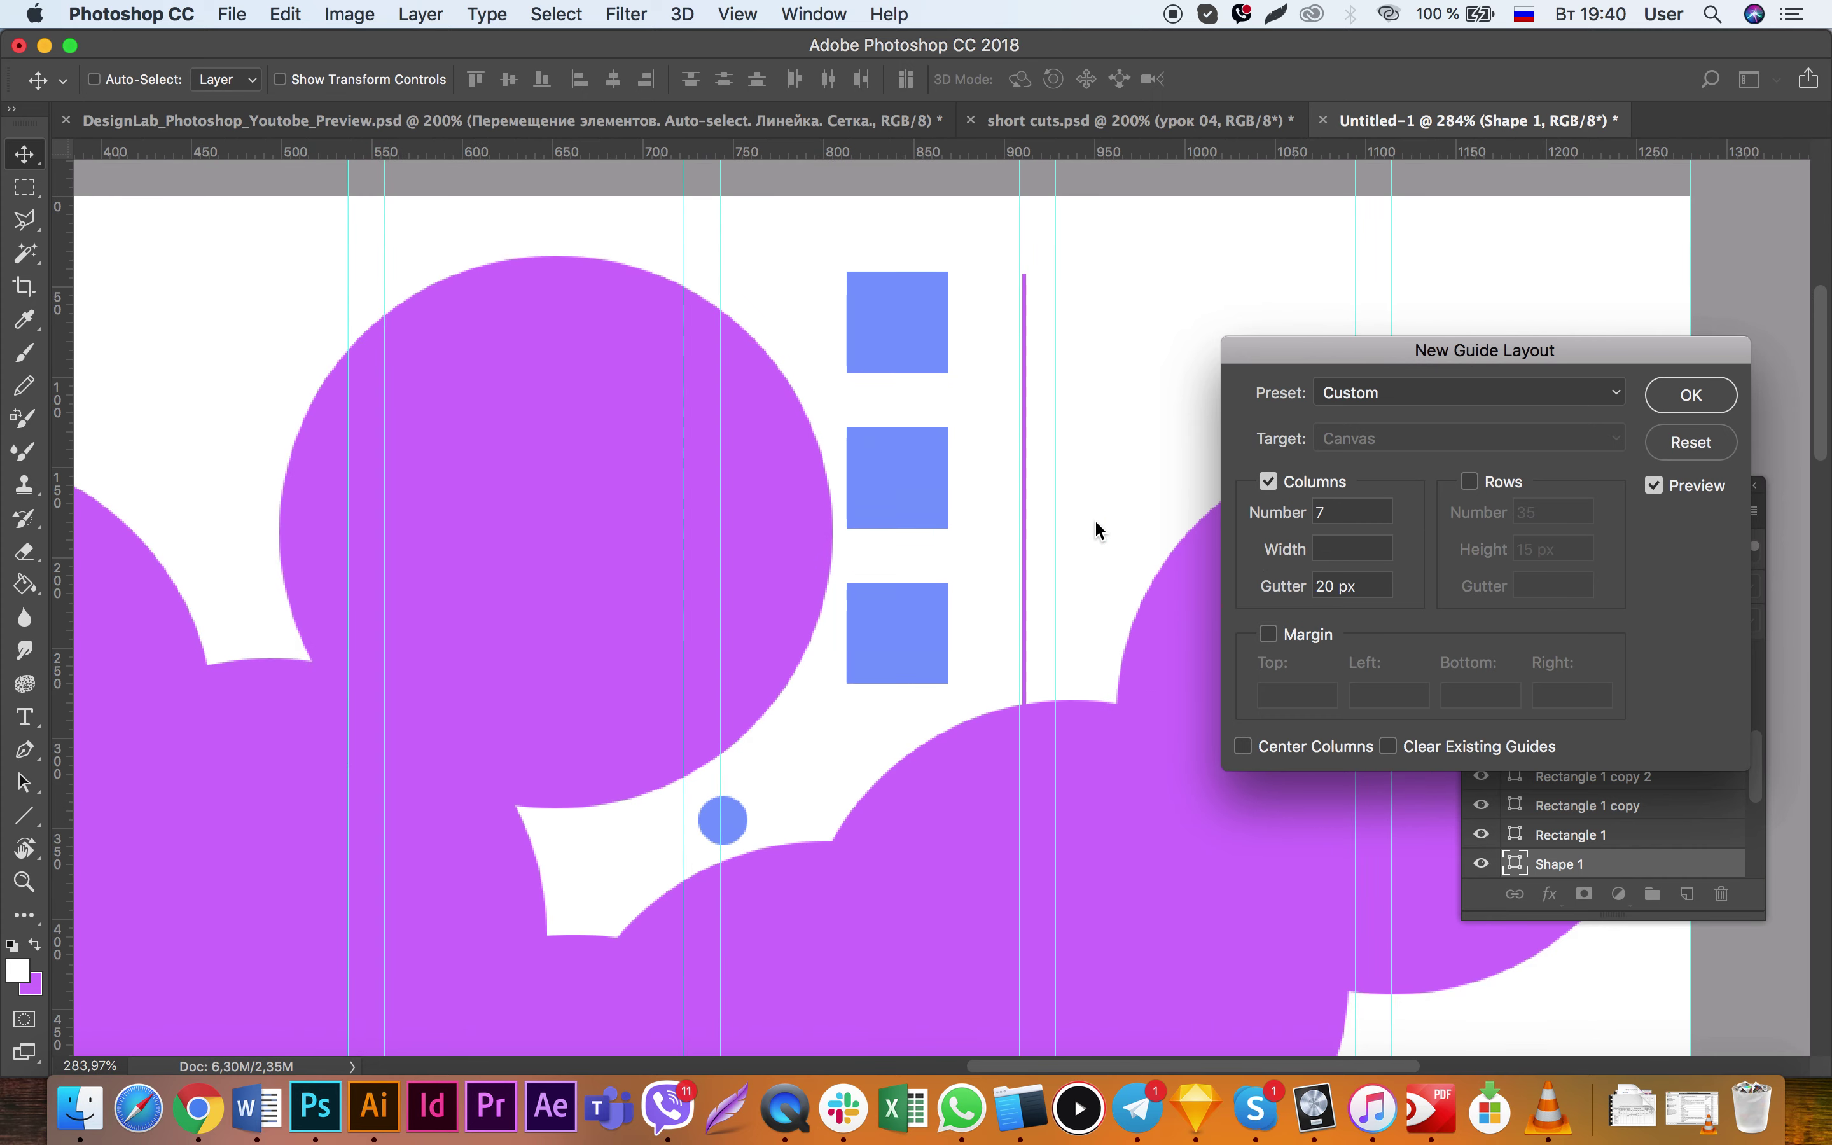
scroll(1093, 518, down, 3)
mouse_move(1352, 337)
mouse_down()
mouse_move(1071, 503)
mouse_move(856, 496)
mouse_move(801, 524)
mouse_up()
double_click(795, 704)
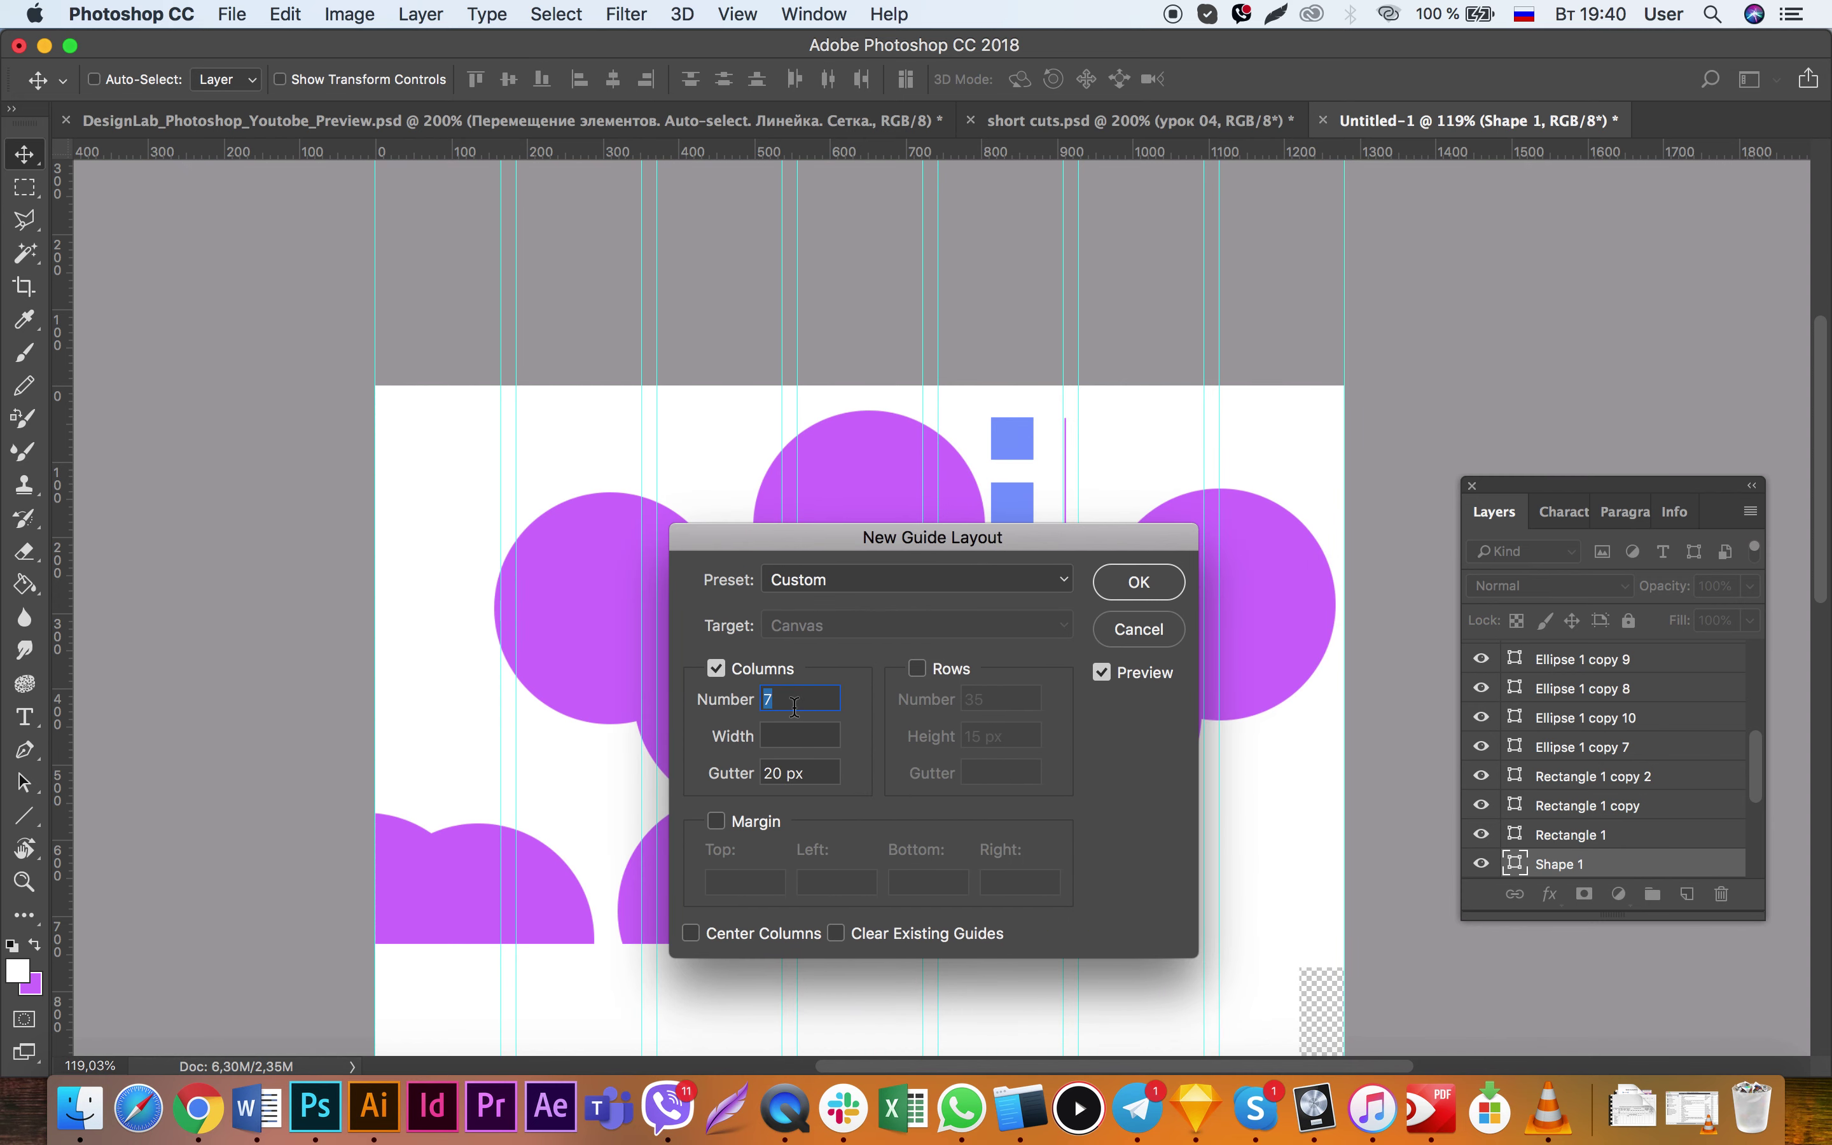
key(shift+Up)
key(shift+Up)
key(shift+Down)
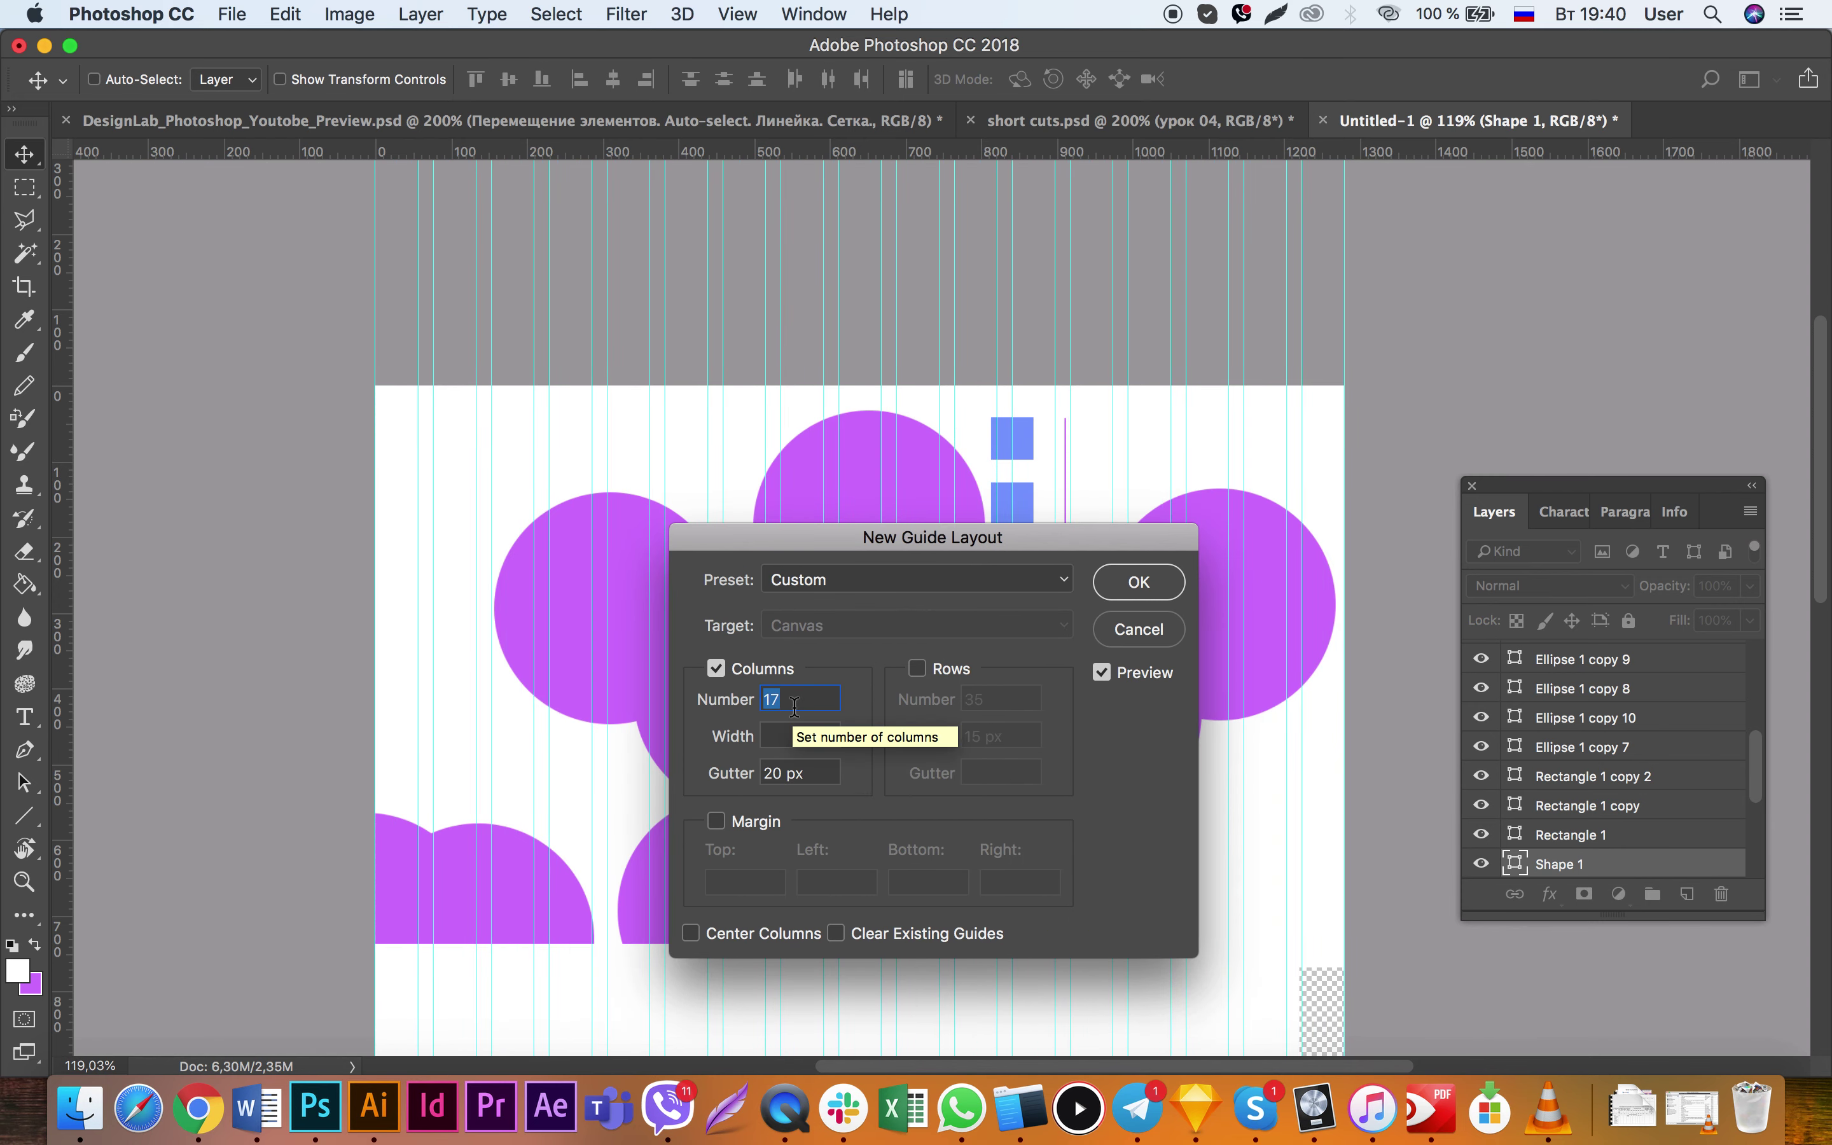
key(Down)
key(Down)
key(Down)
key(Down)
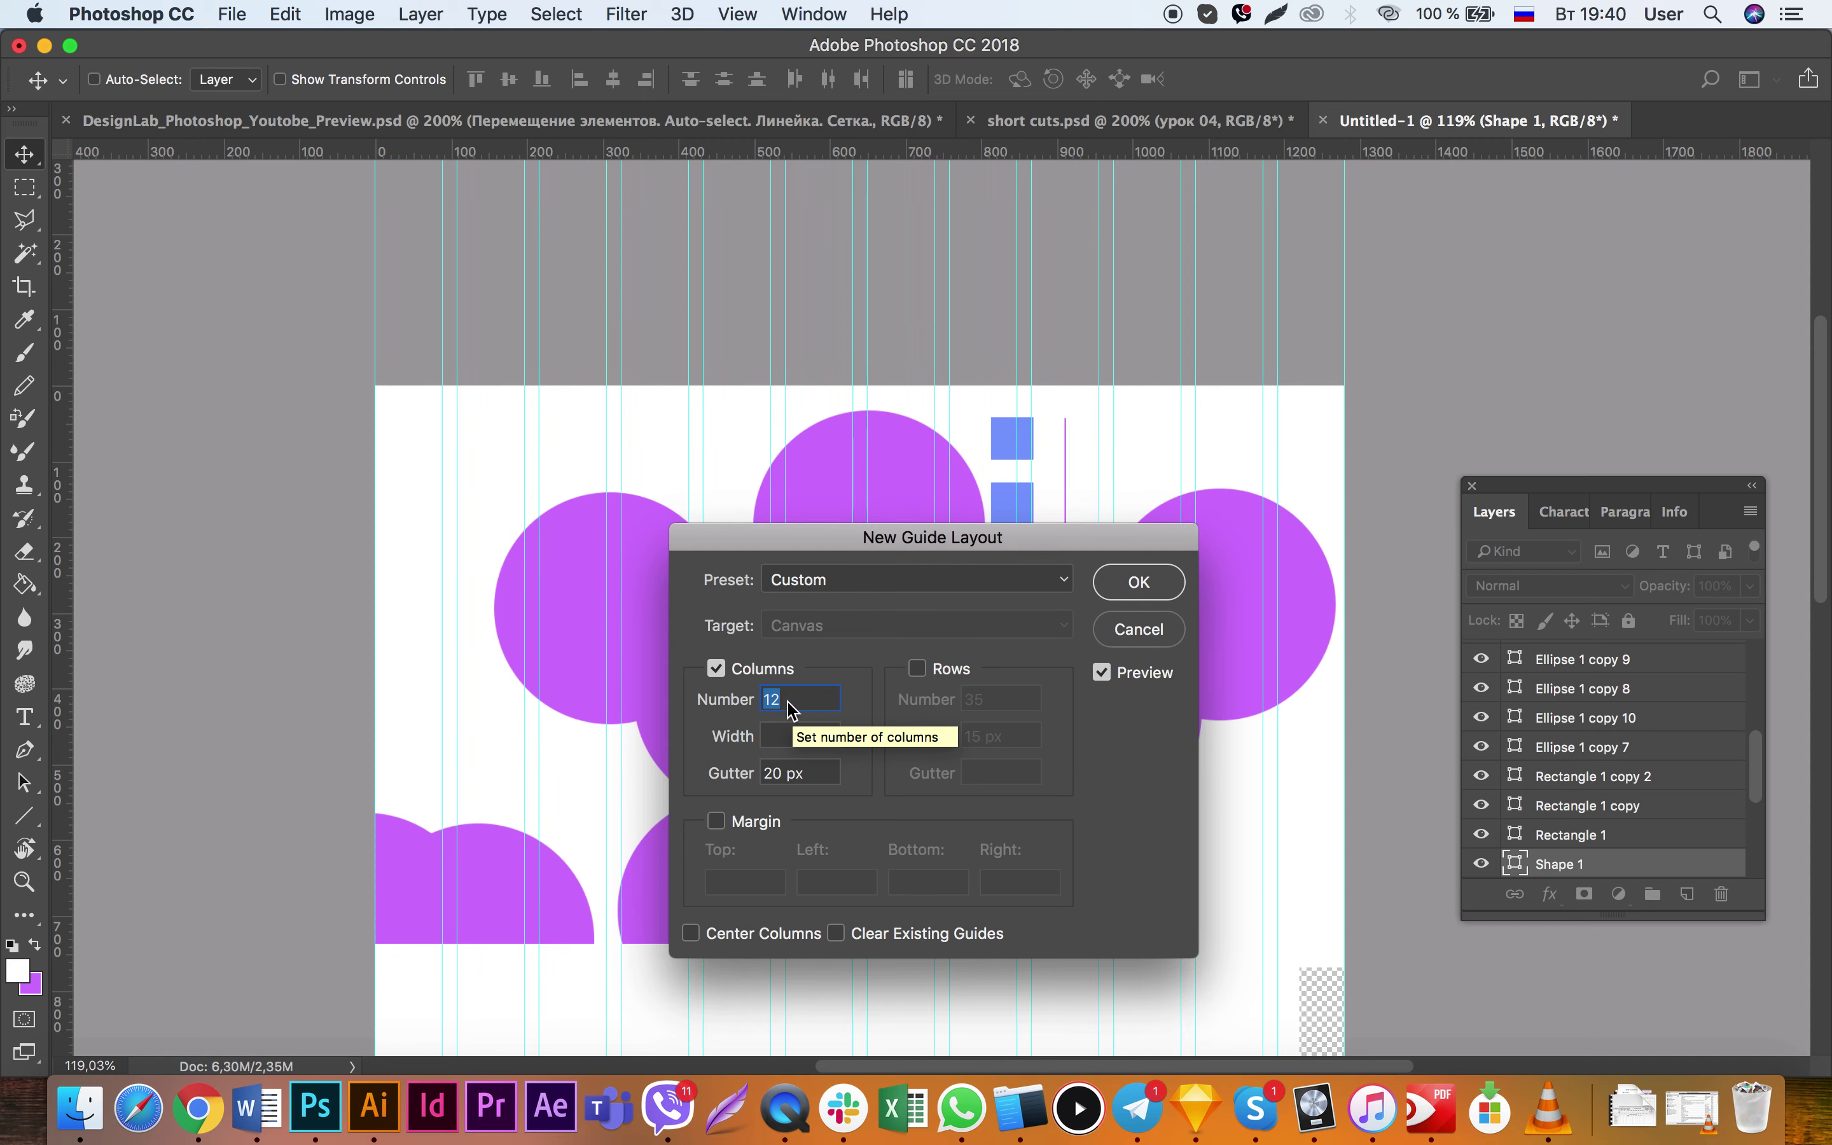
key(Down)
key(Down)
key(Down)
click(788, 772)
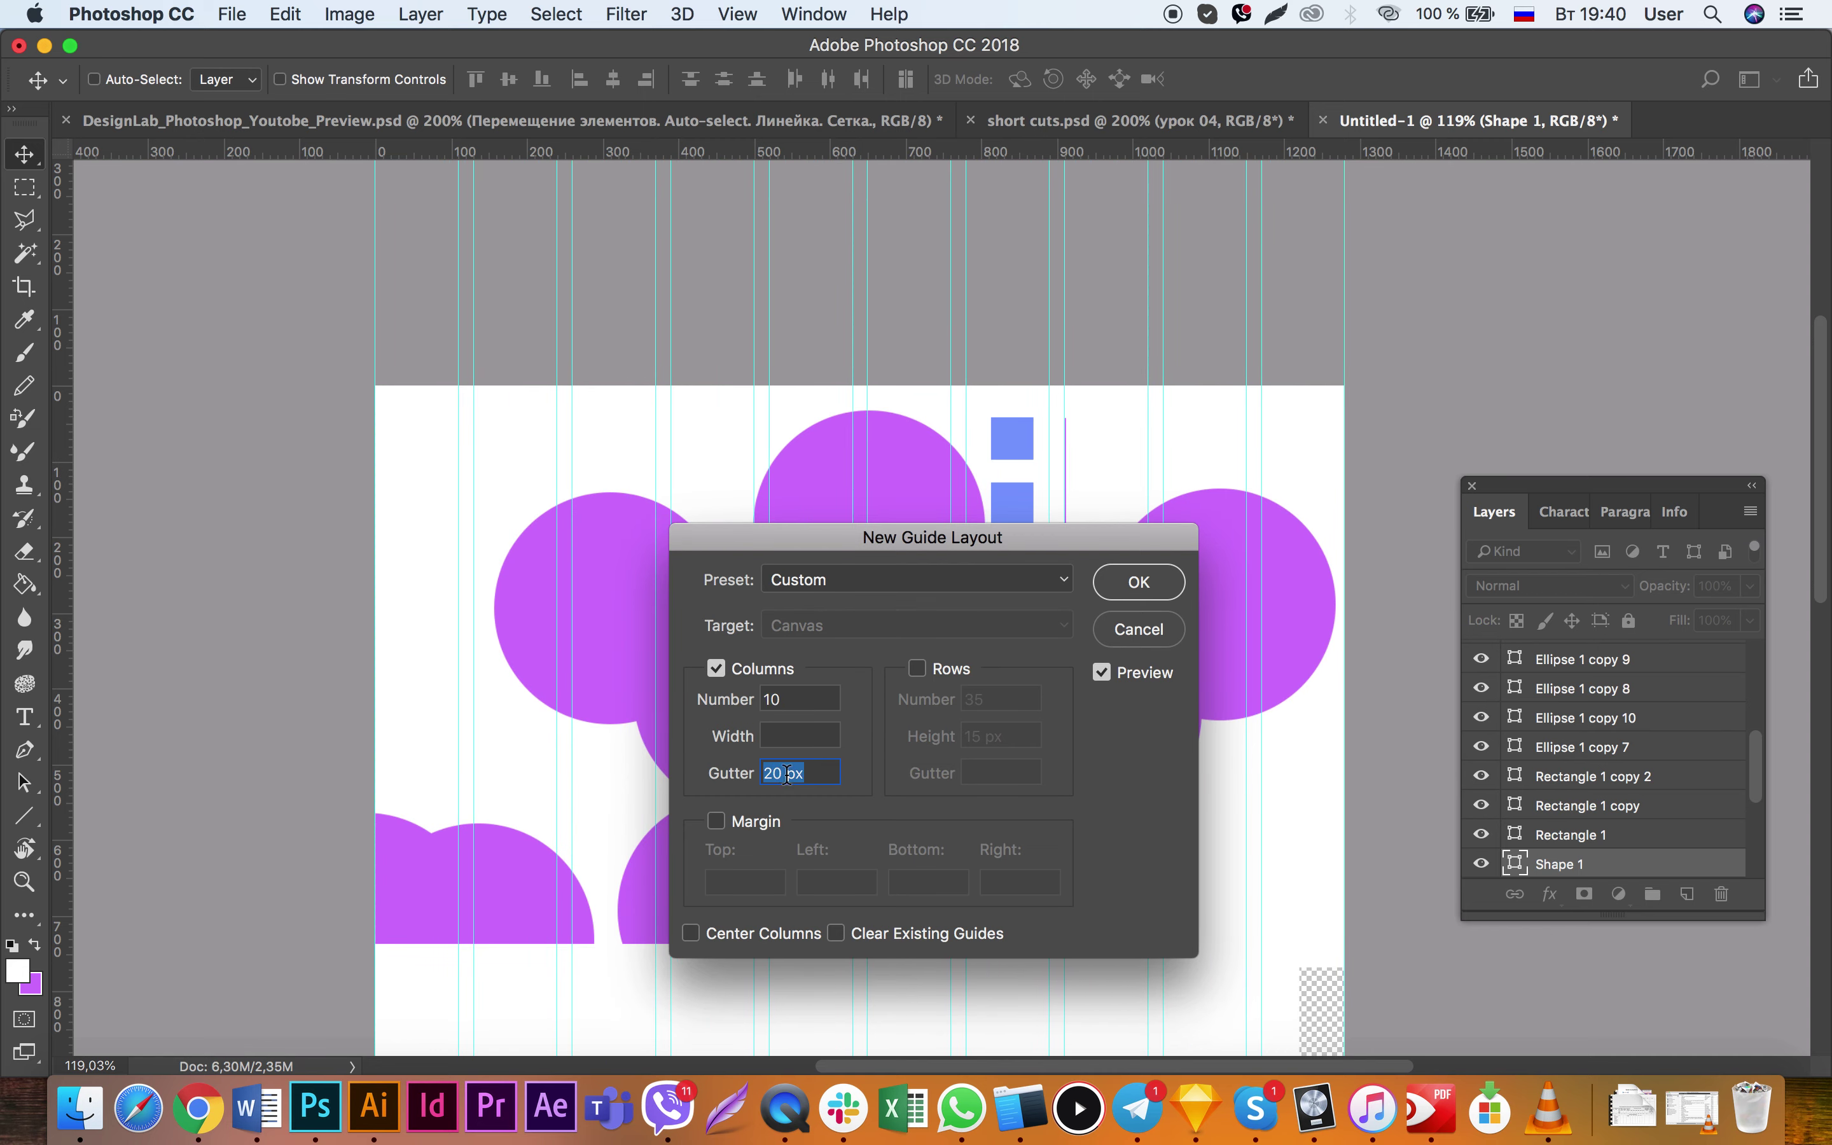
key(Down)
key(Down)
key(Down)
key(Down)
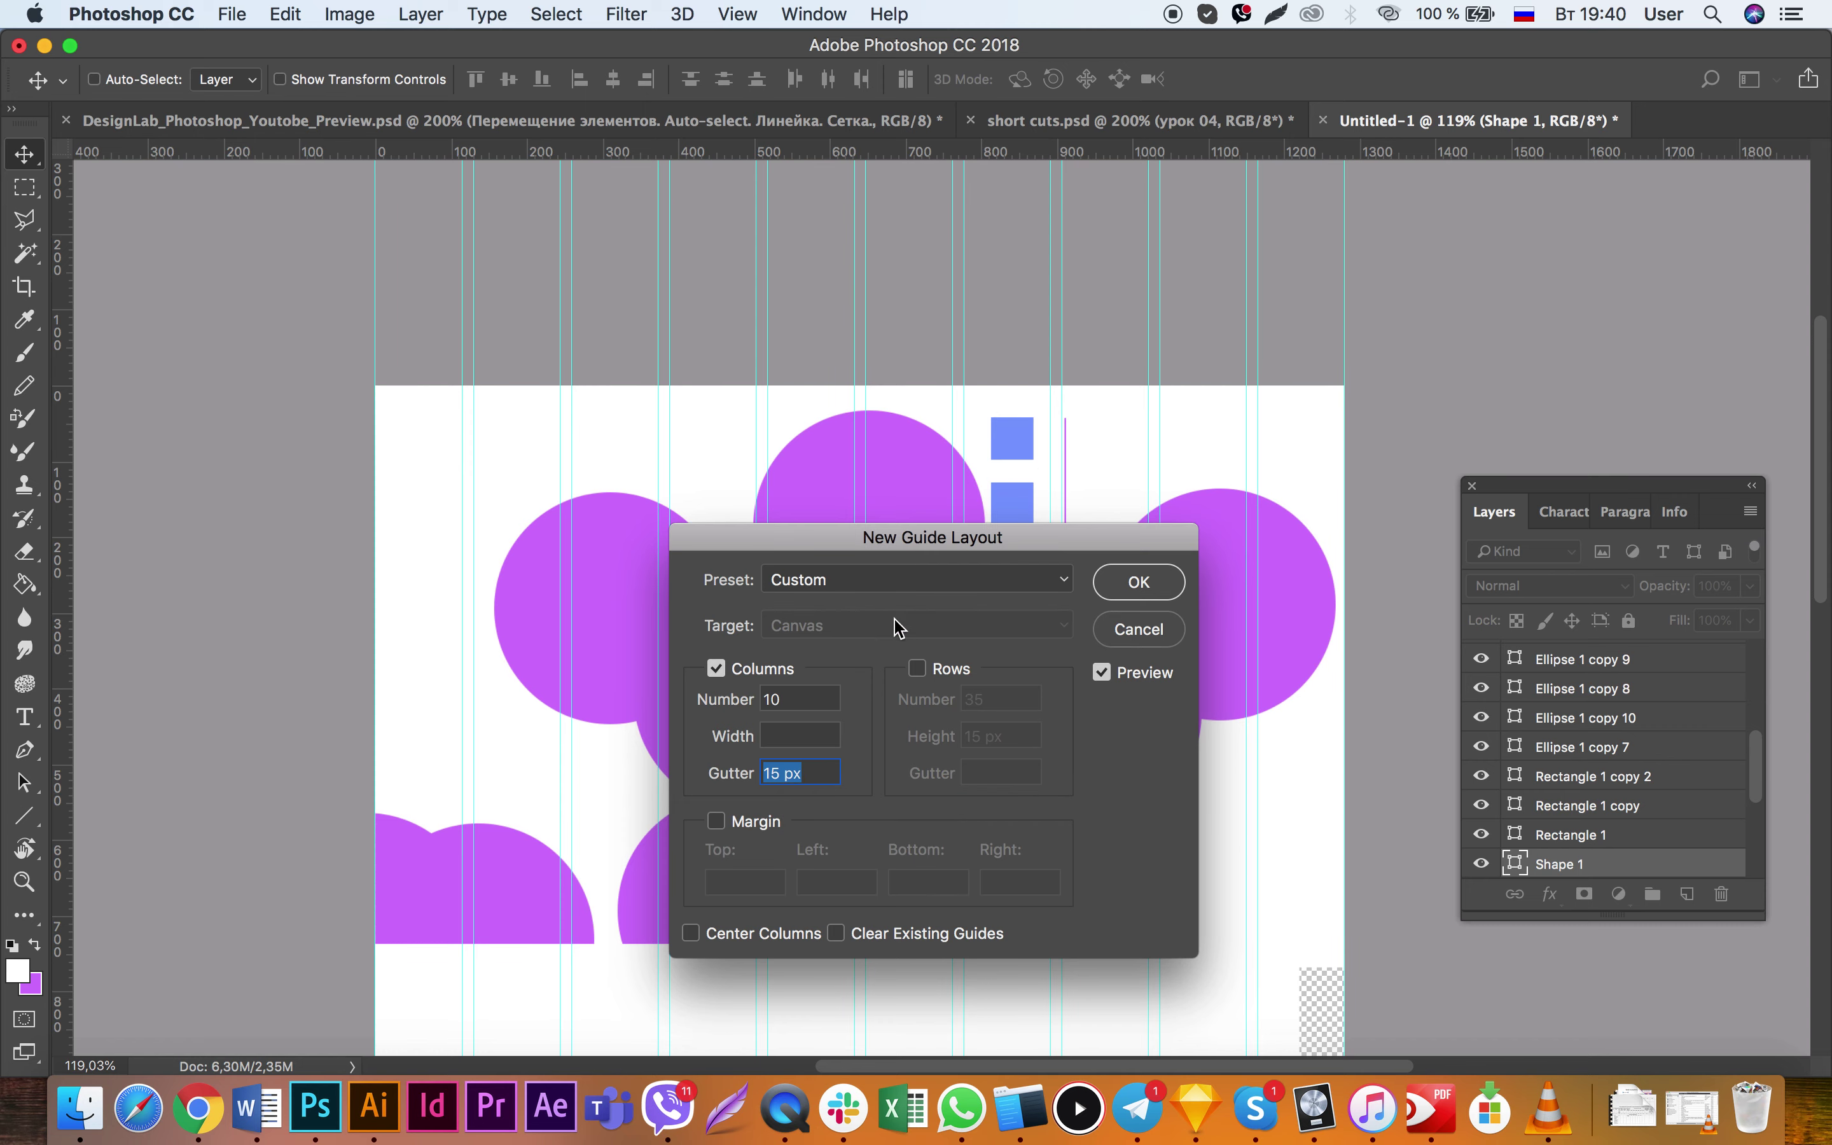
click(919, 671)
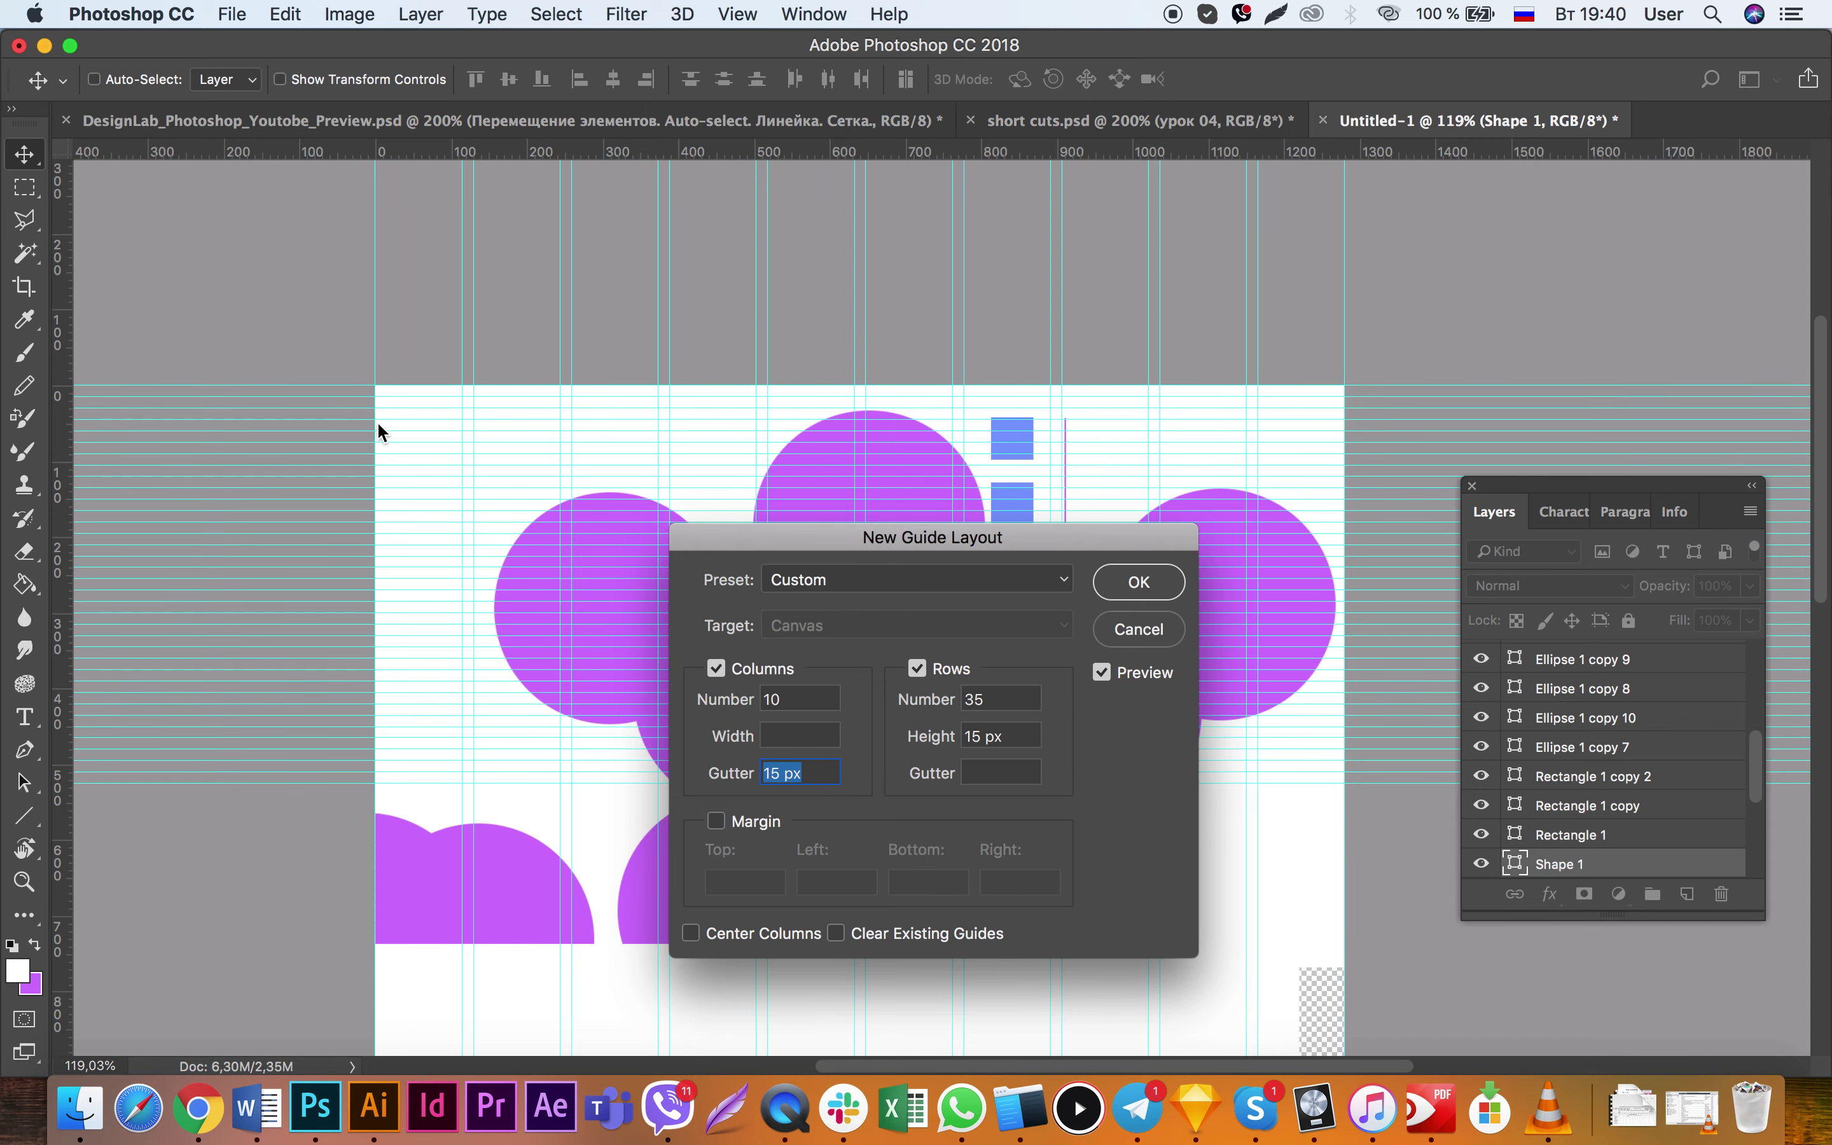
click(1136, 629)
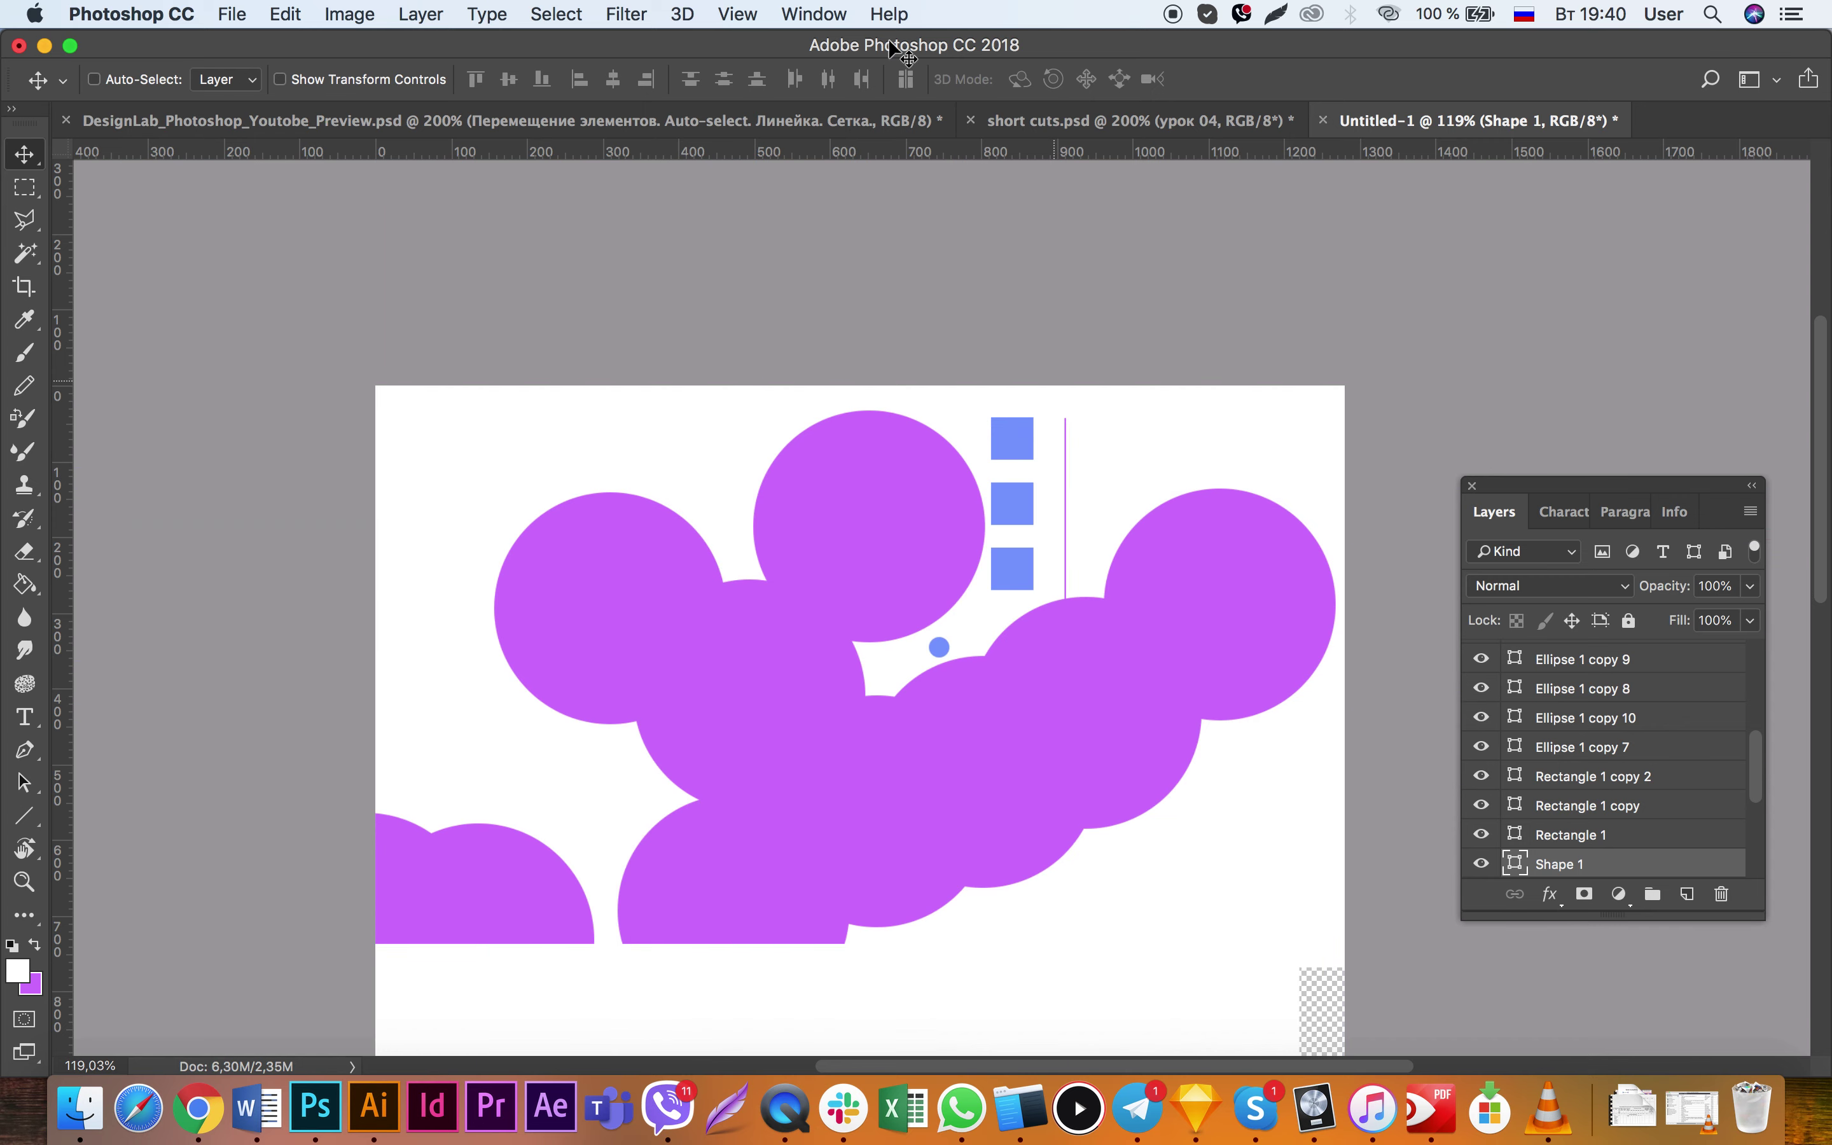
click(738, 13)
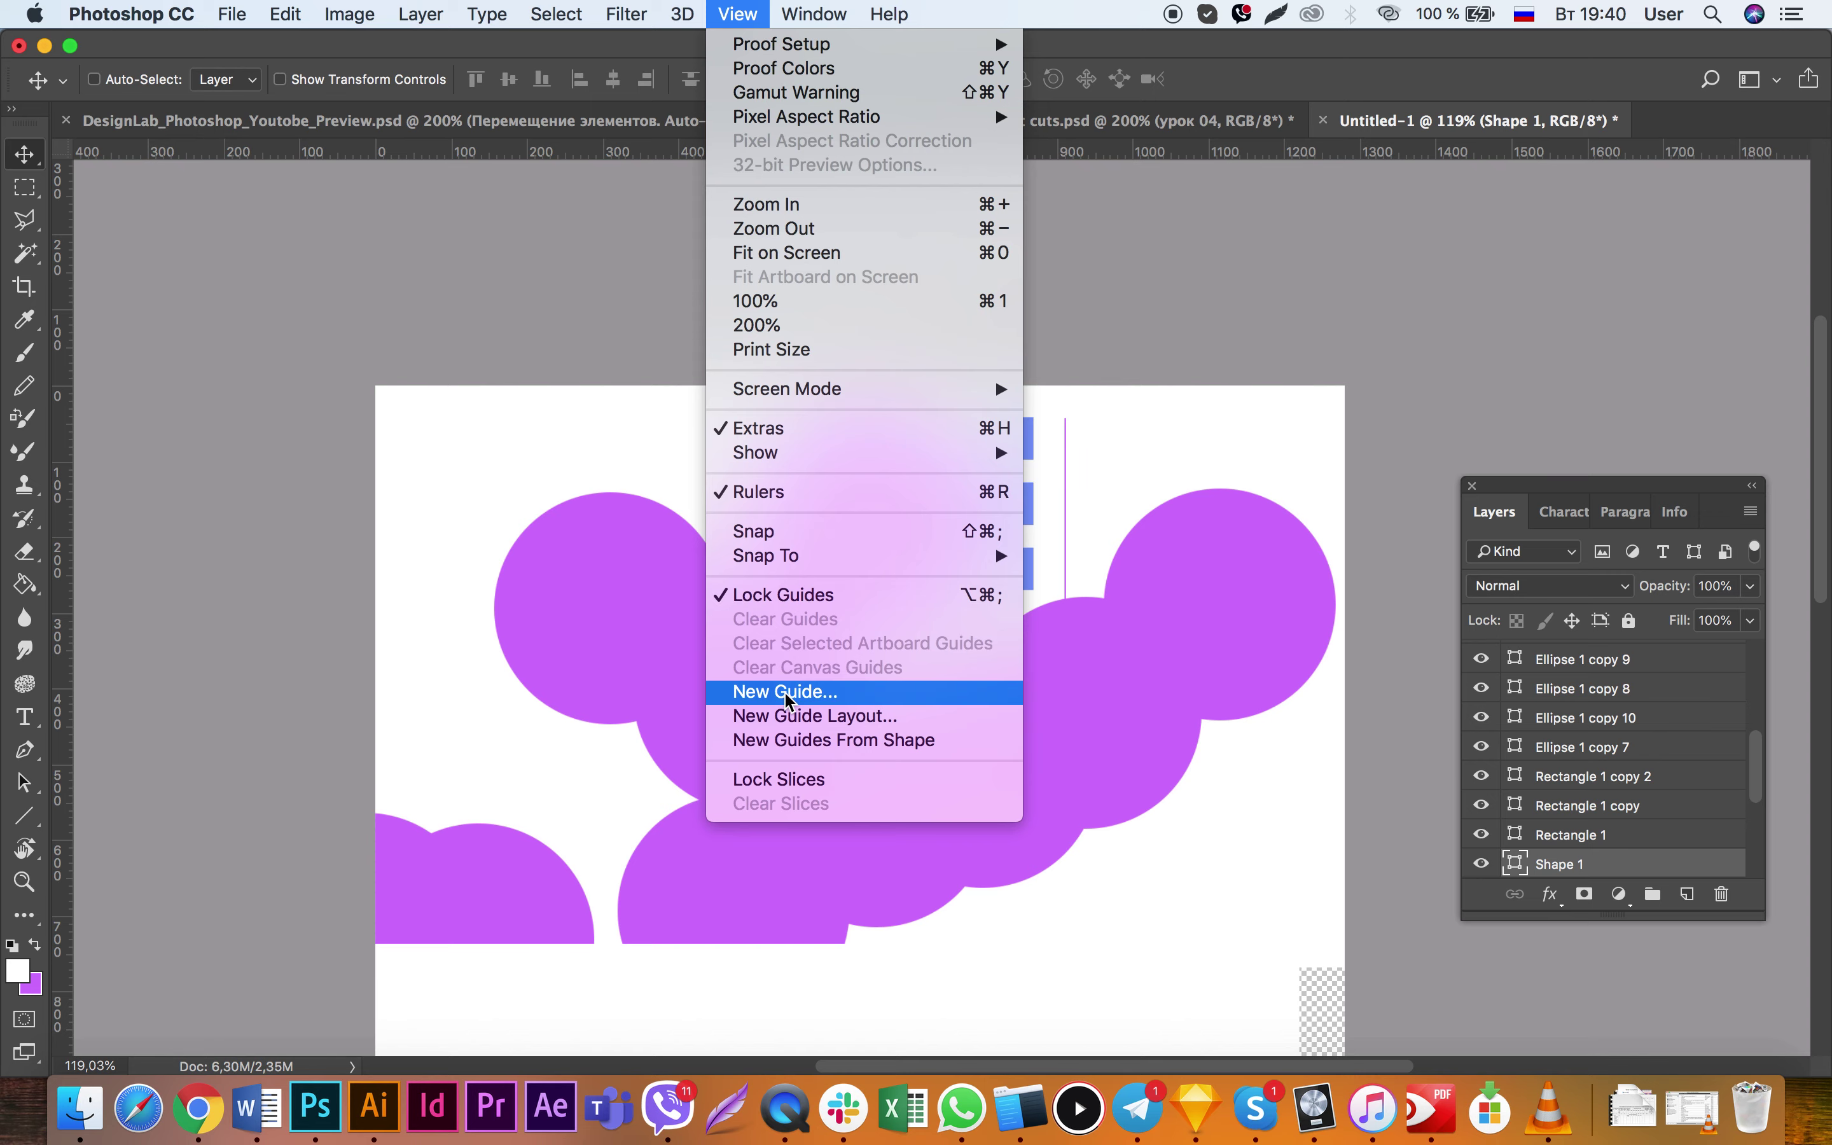
Step: Preview the 7-column, 35-row guide layout, cancel it unapplied, and zoom in
click(793, 718)
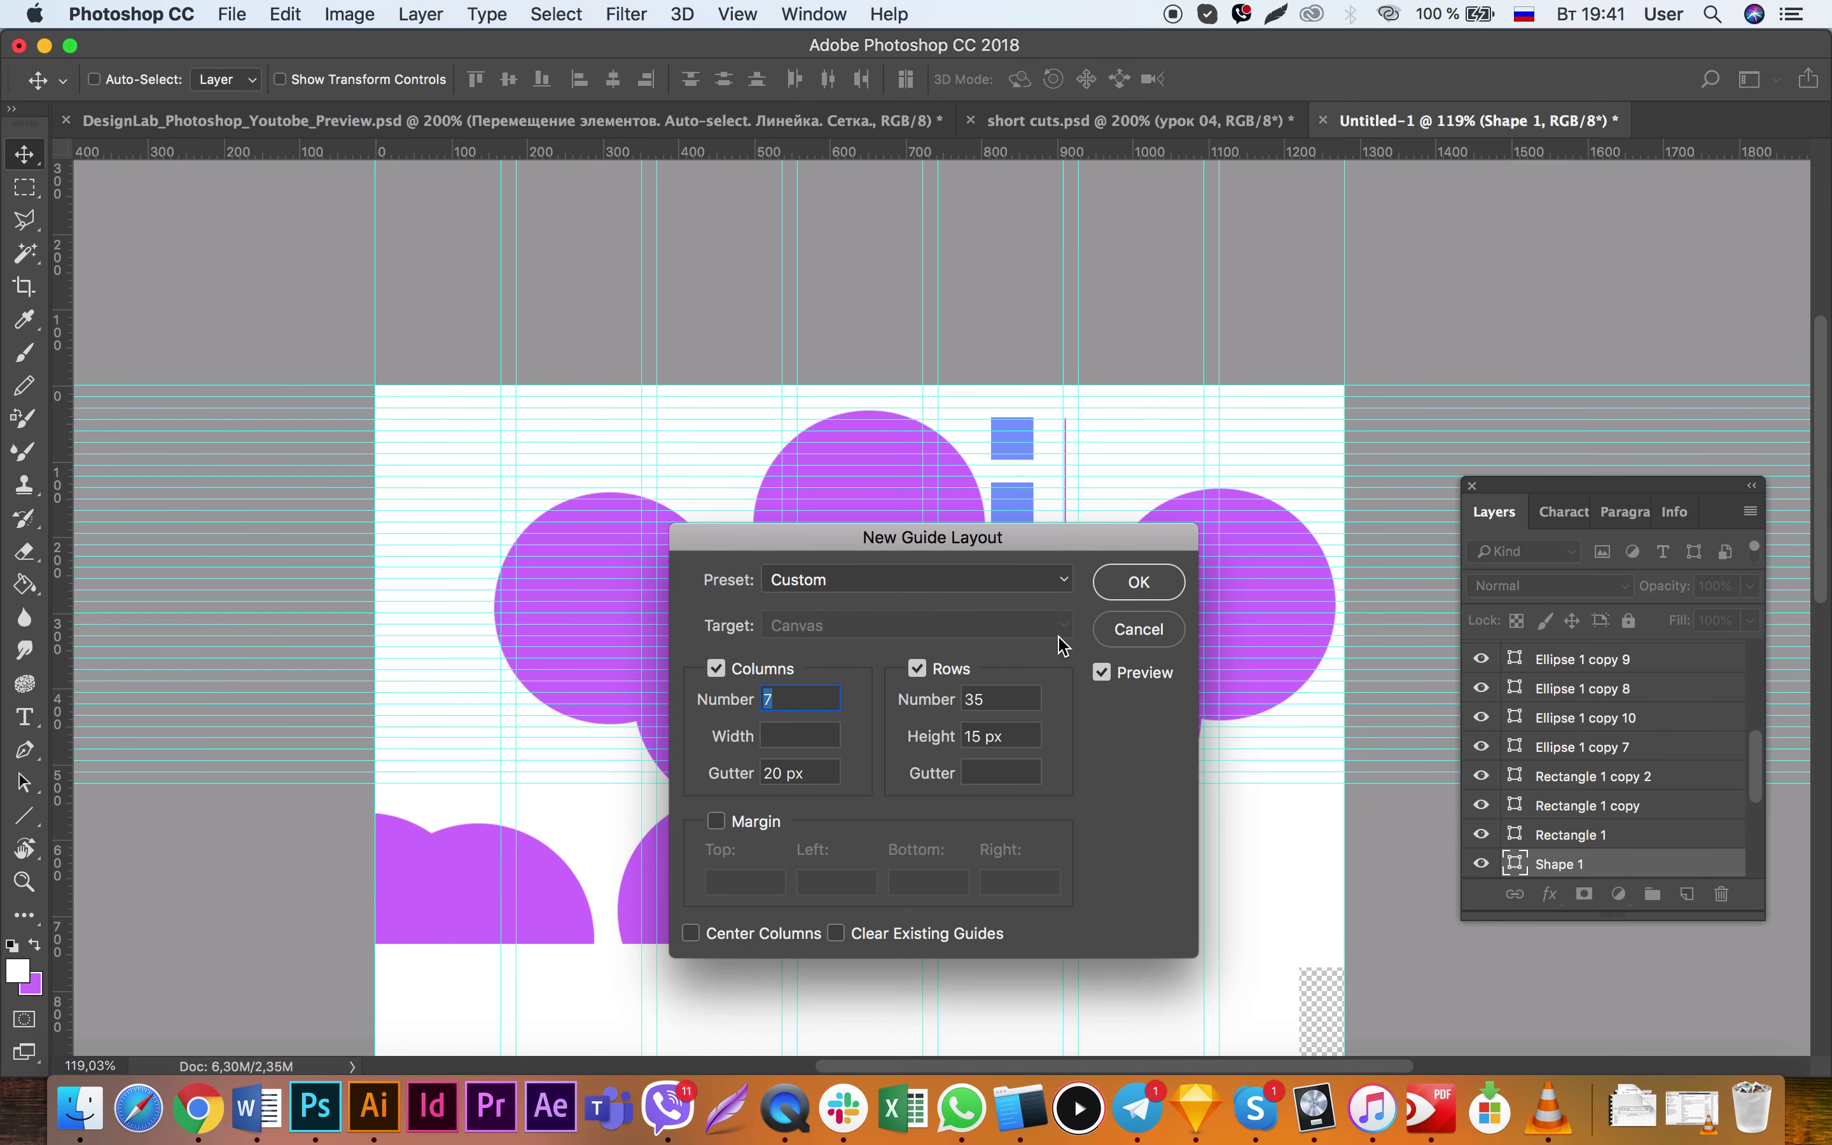
click(1119, 629)
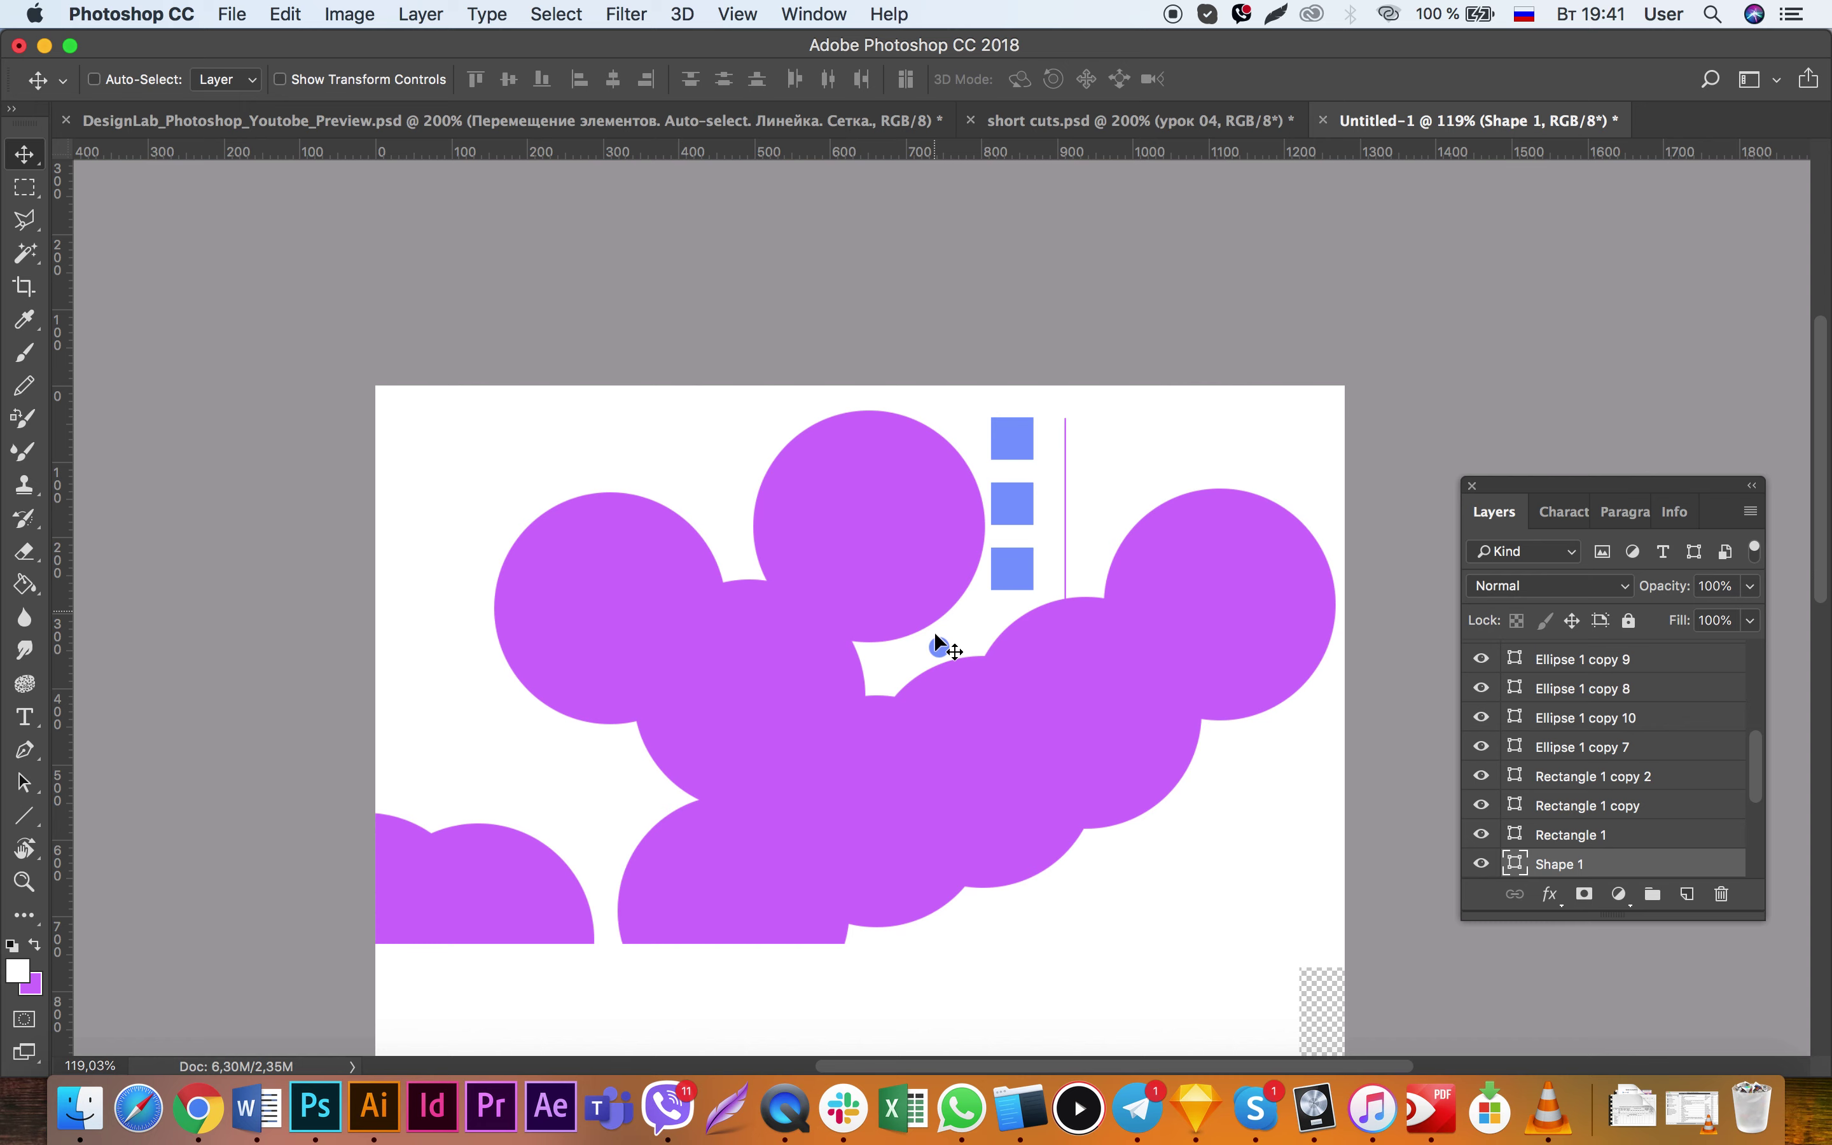
click(736, 13)
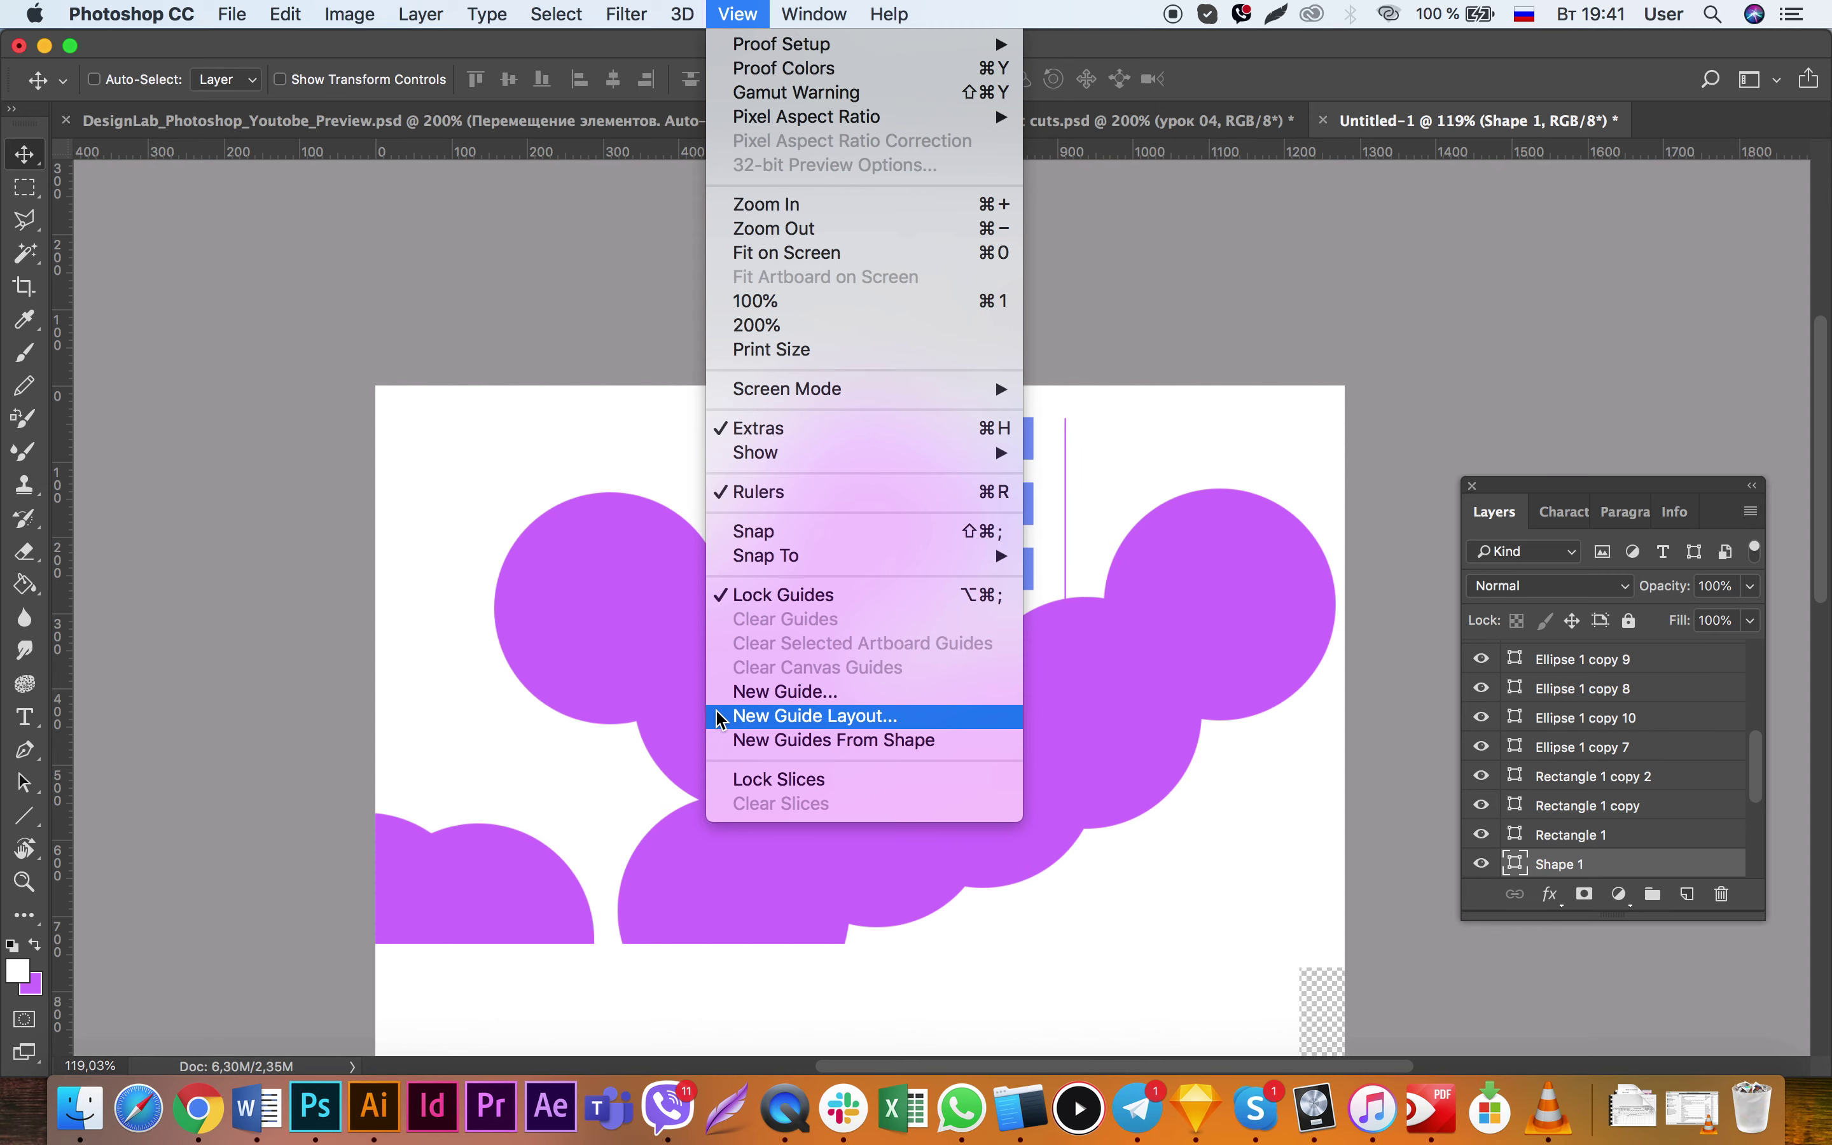
click(814, 716)
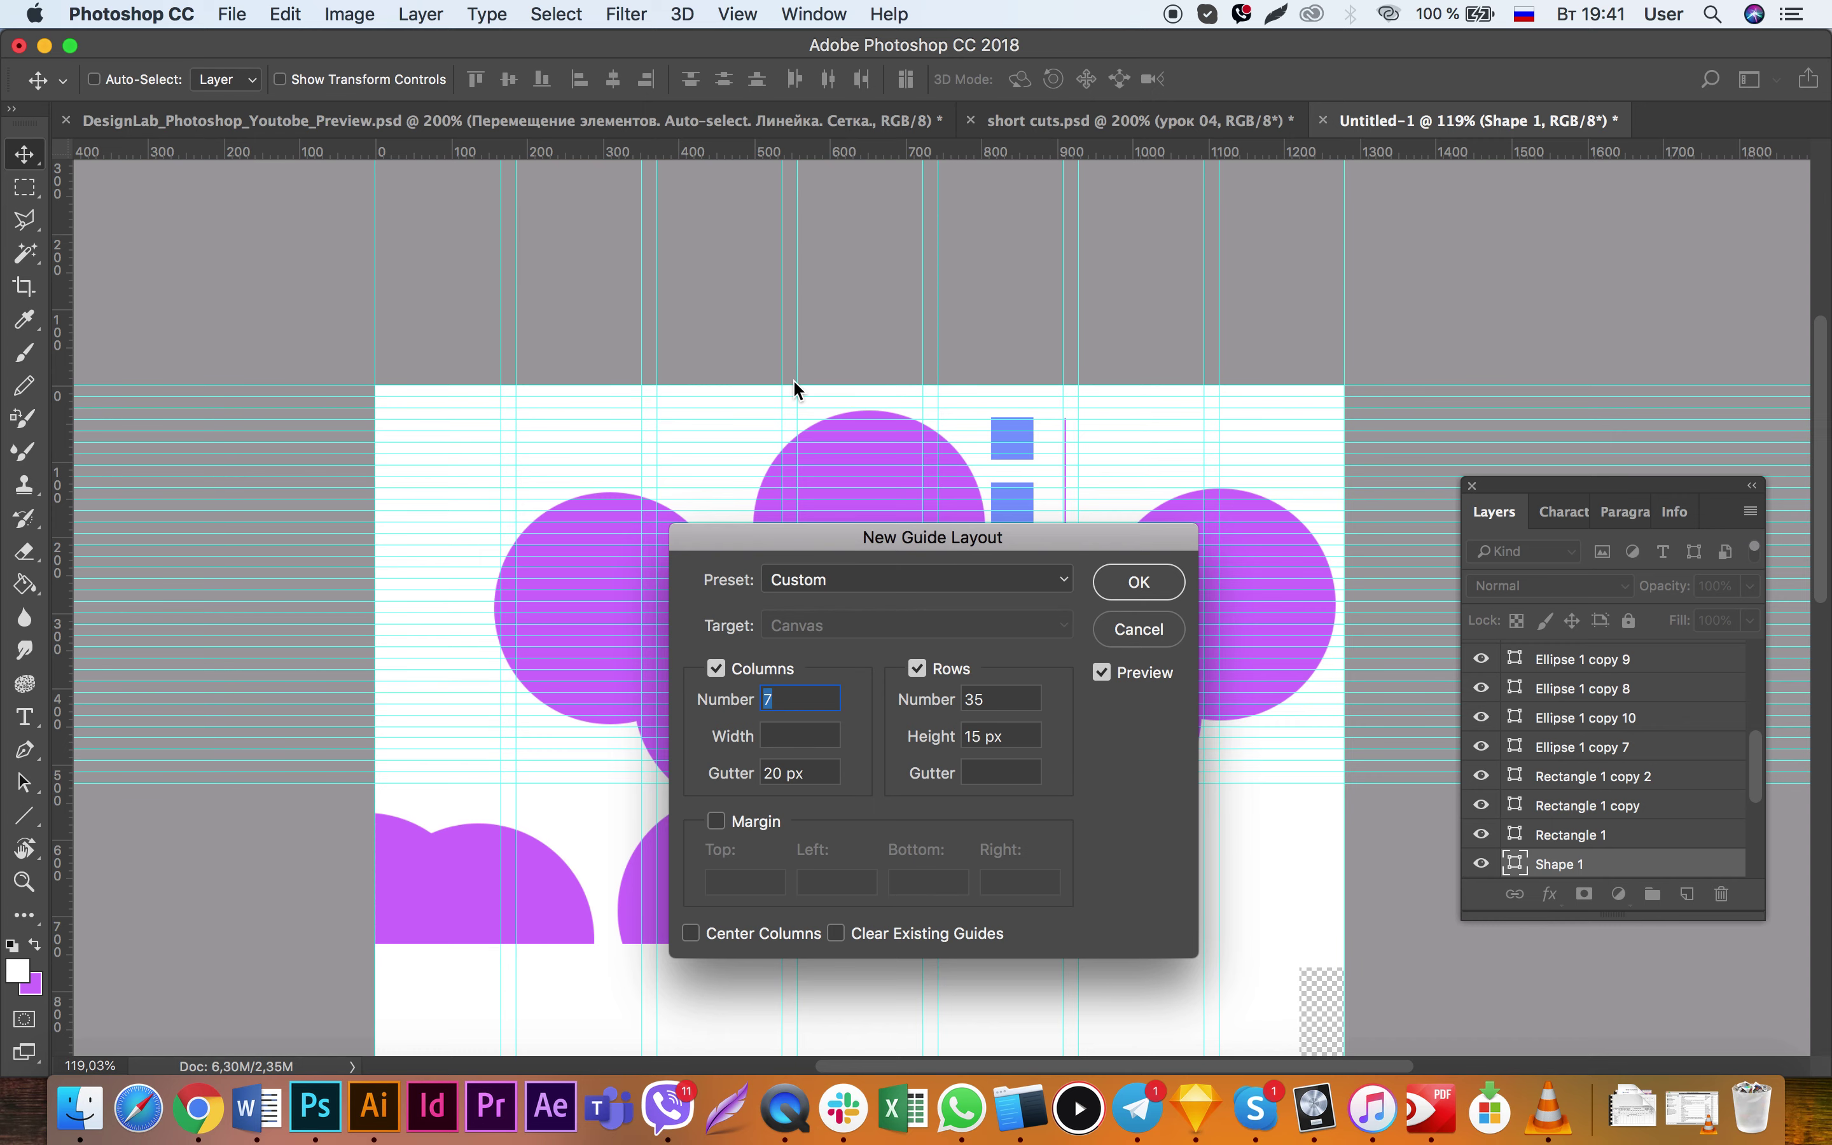
click(1134, 643)
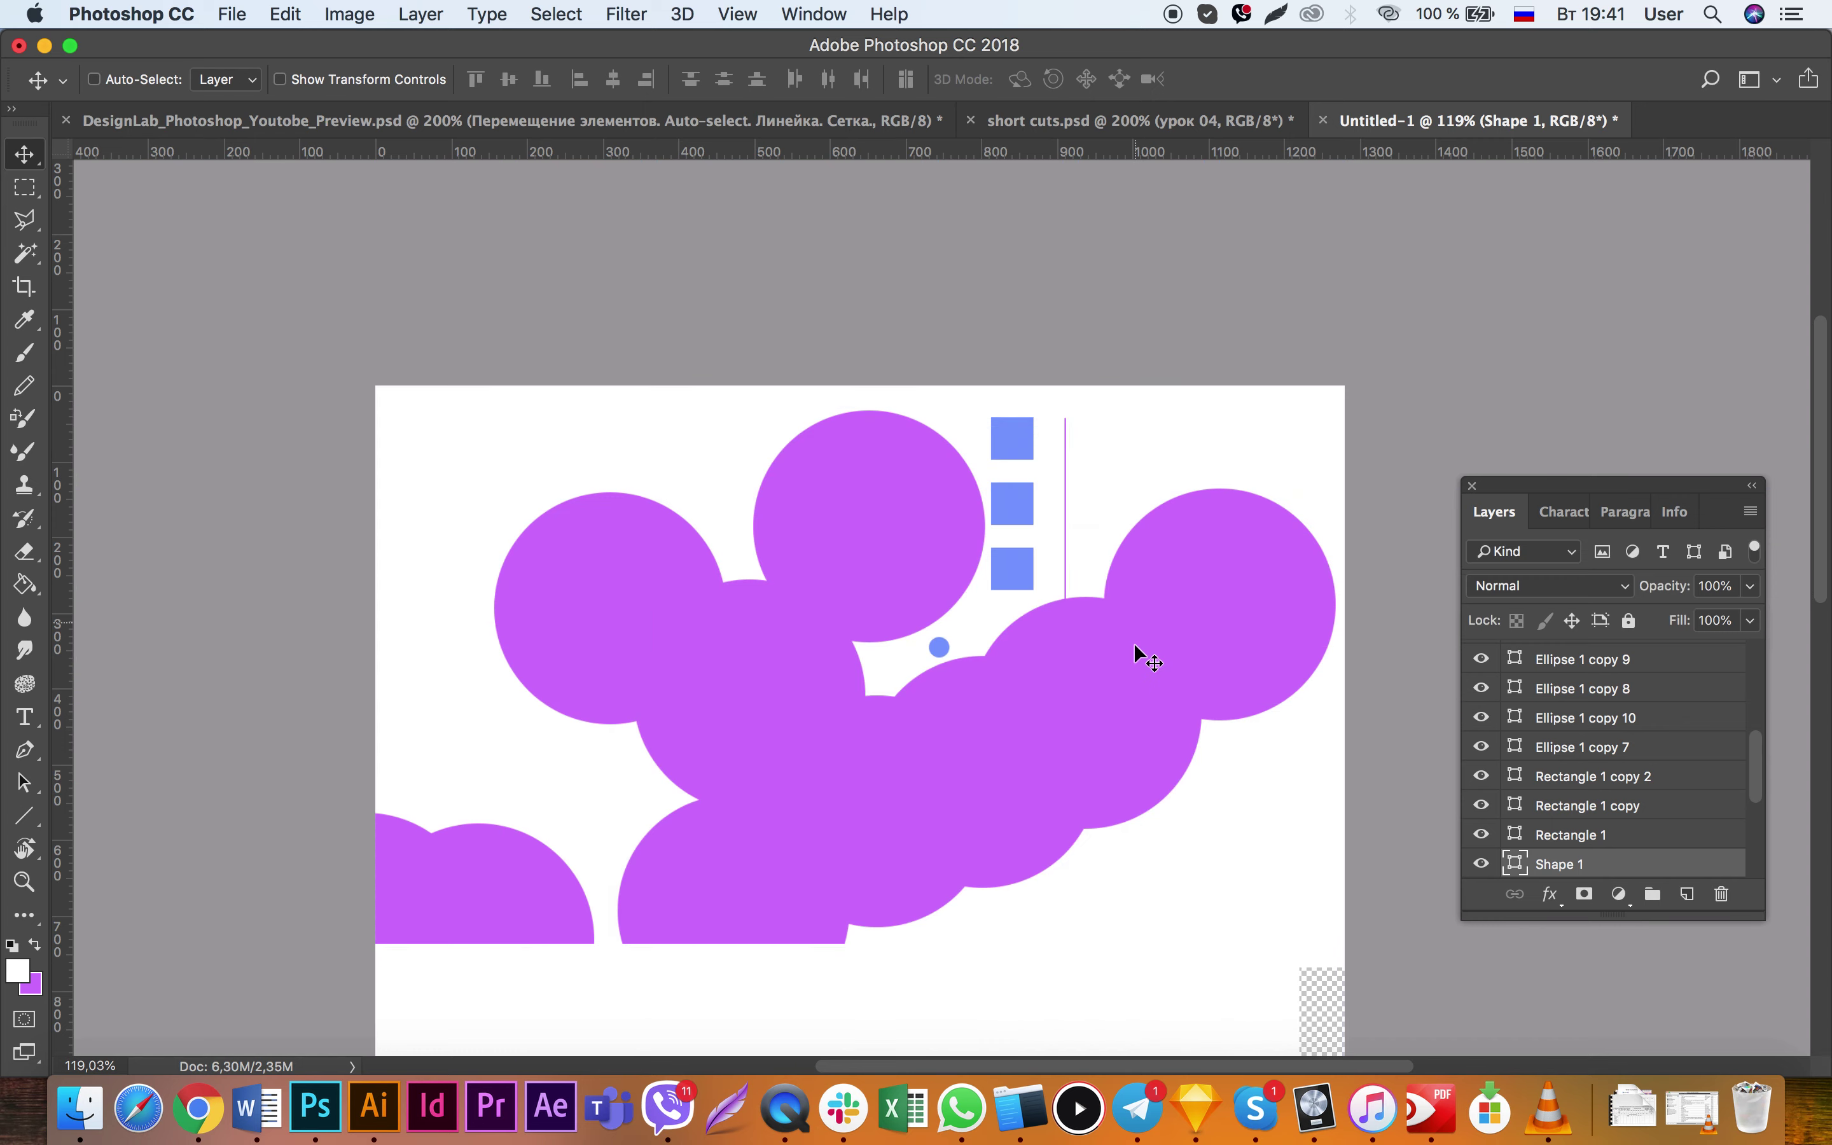
key(super+equal)
key(super+equal)
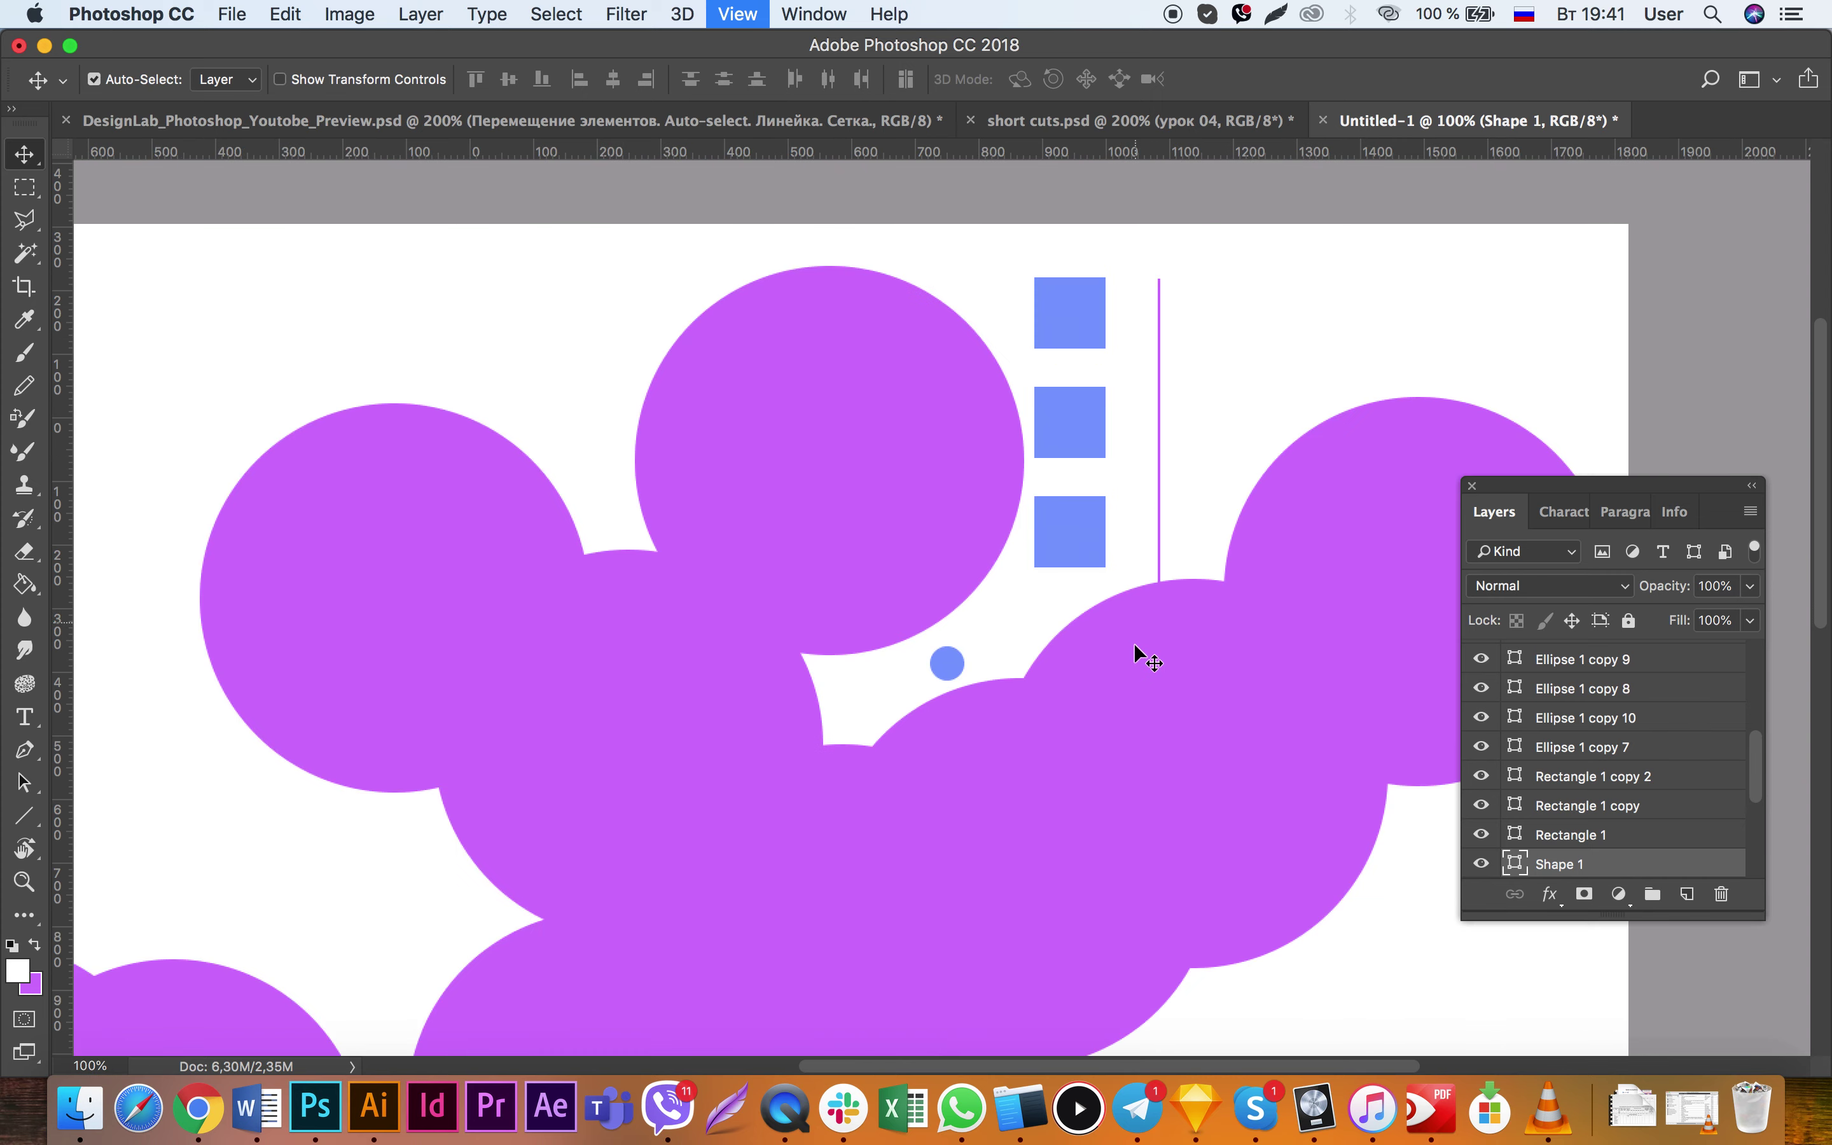
Step: Duplicate the bottom blue square's layer with Cmd+J and check the guide lock state
super+click(1151, 500)
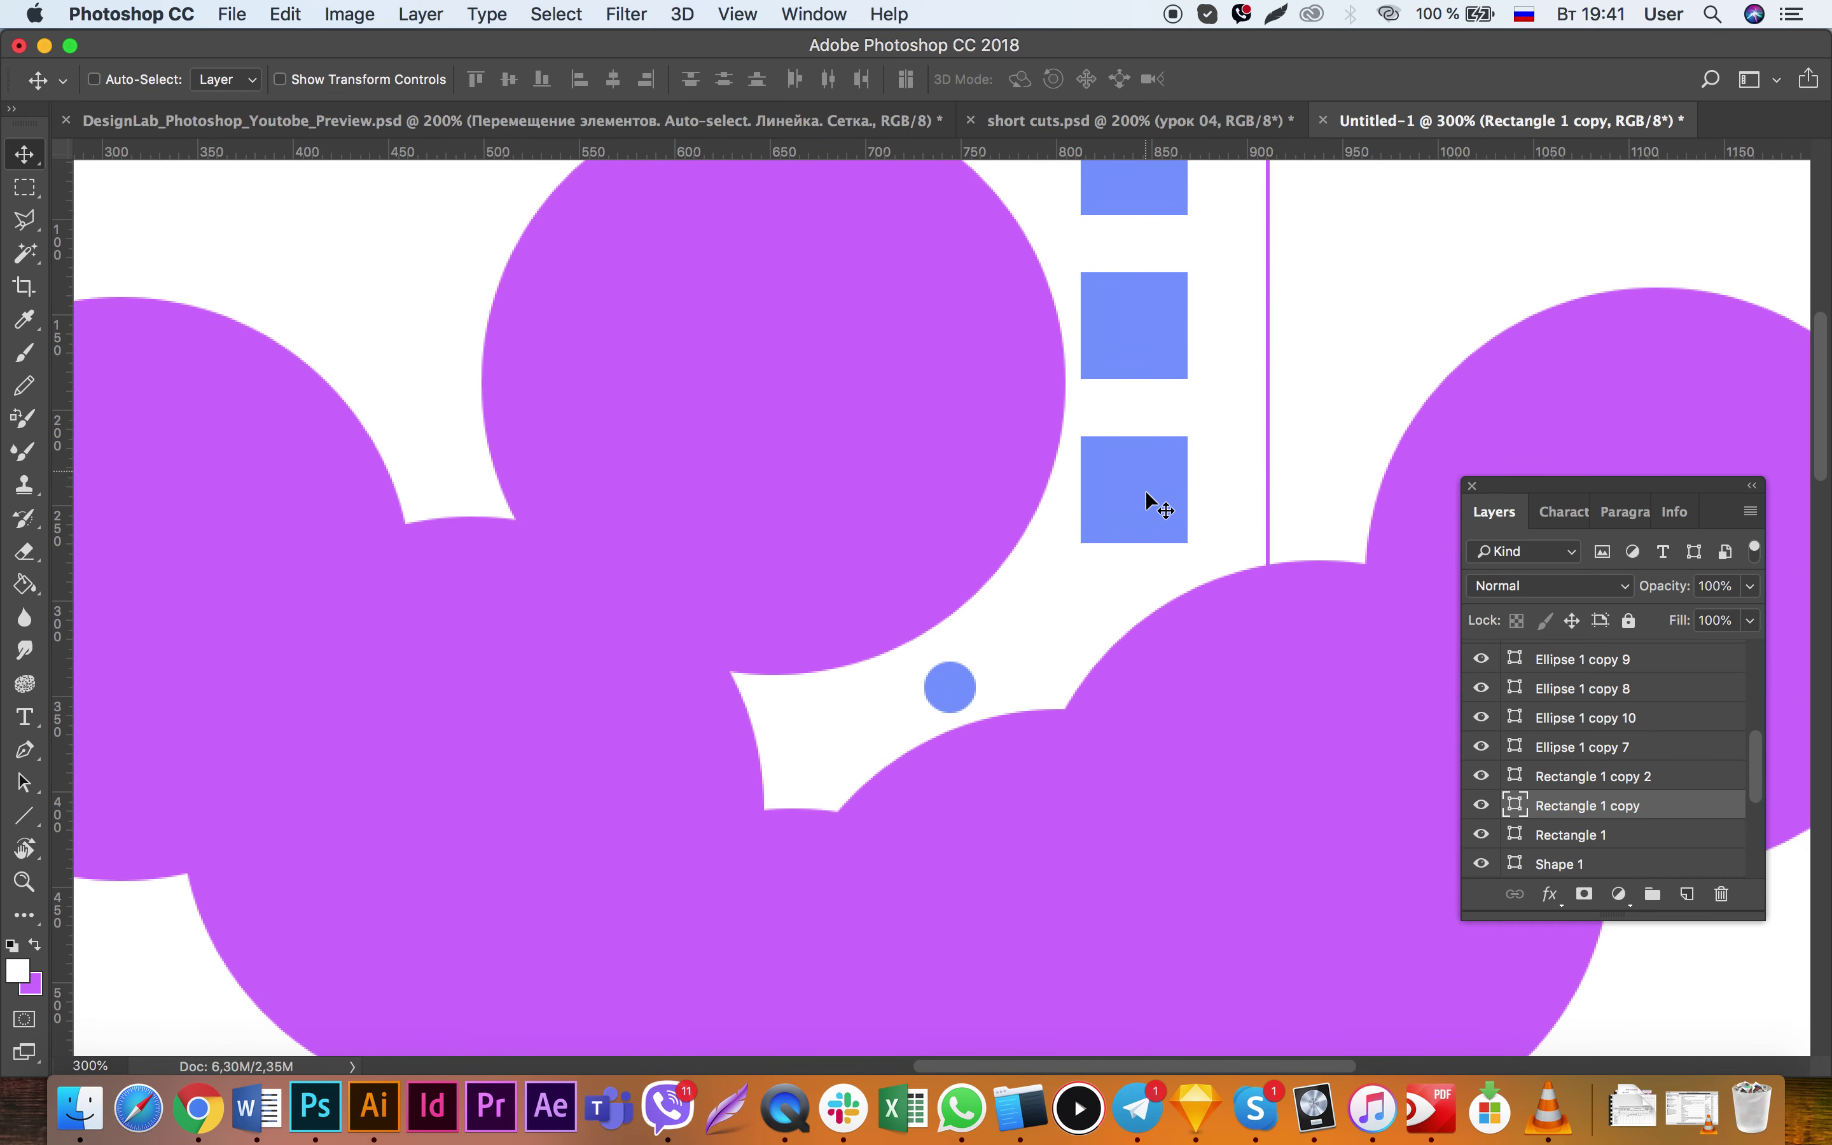
key(super+j)
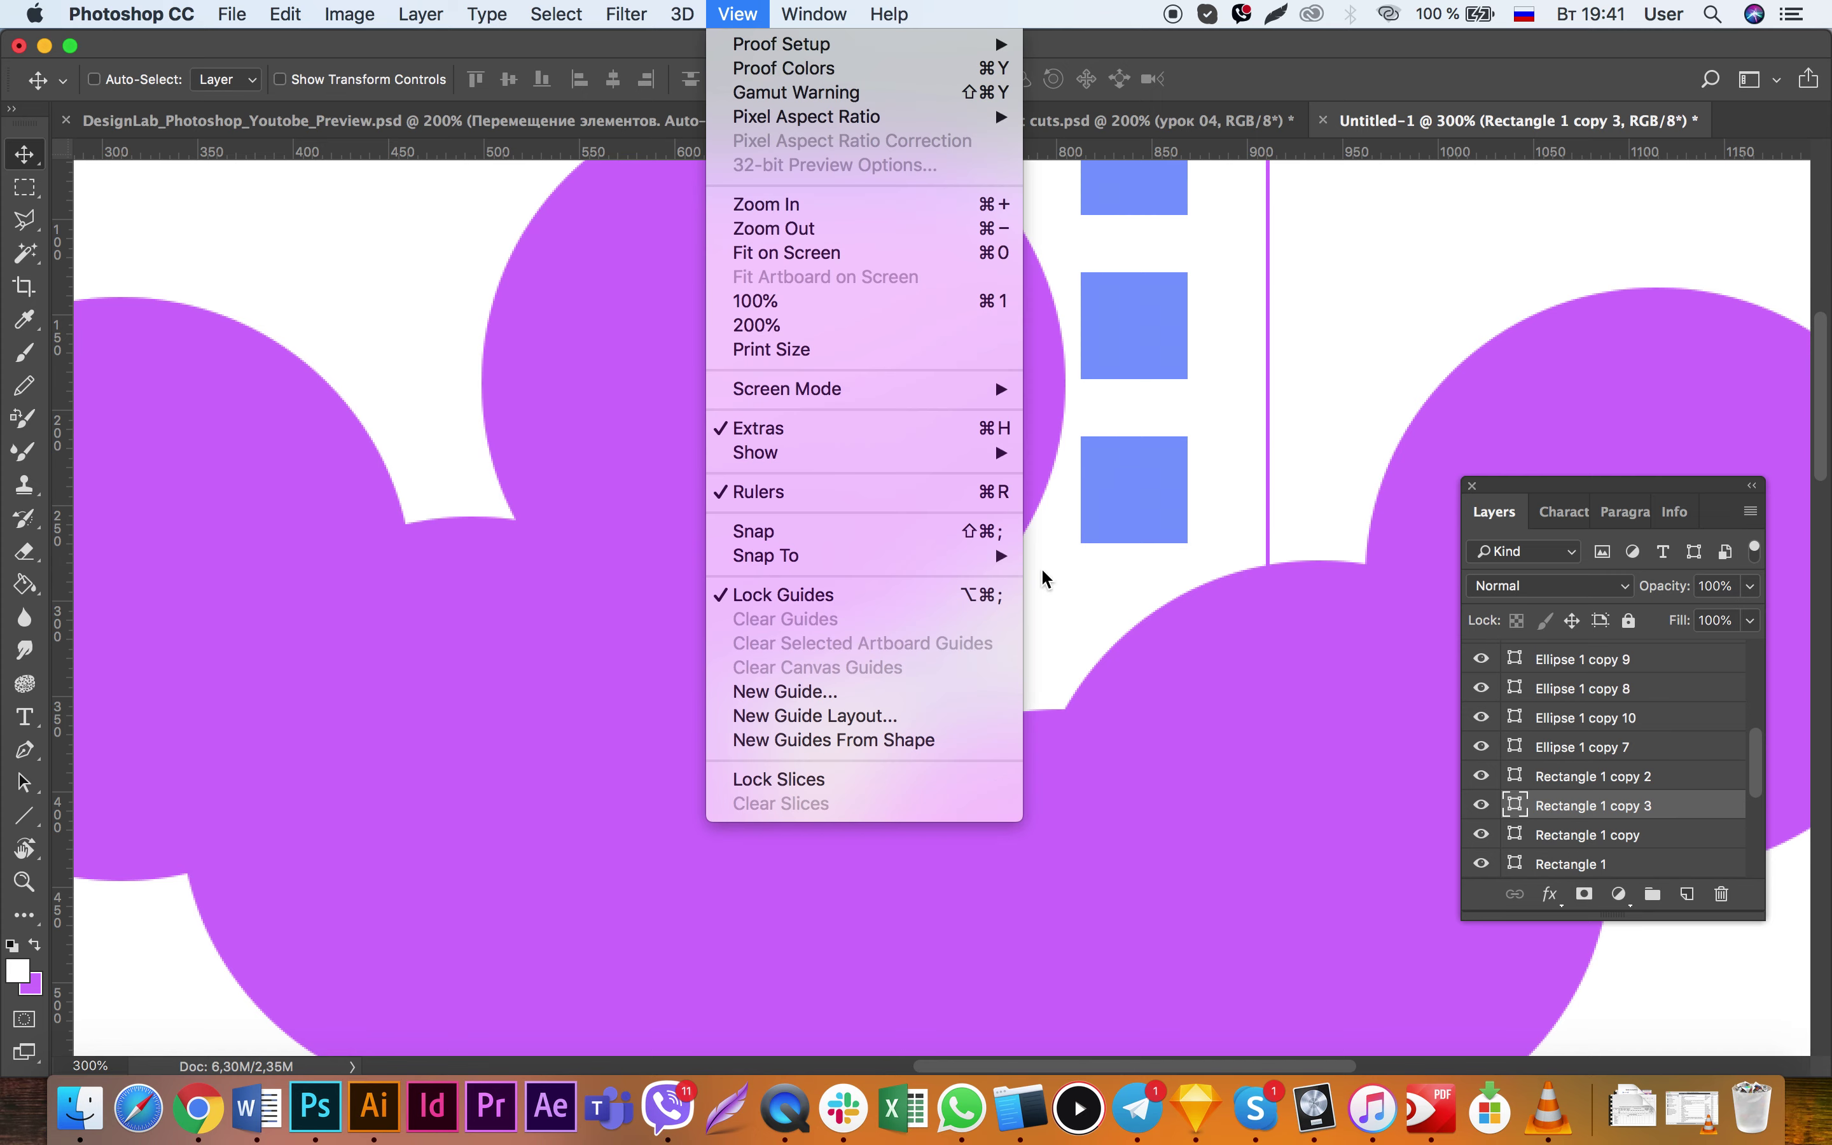
click(908, 594)
click(712, 11)
click(1206, 573)
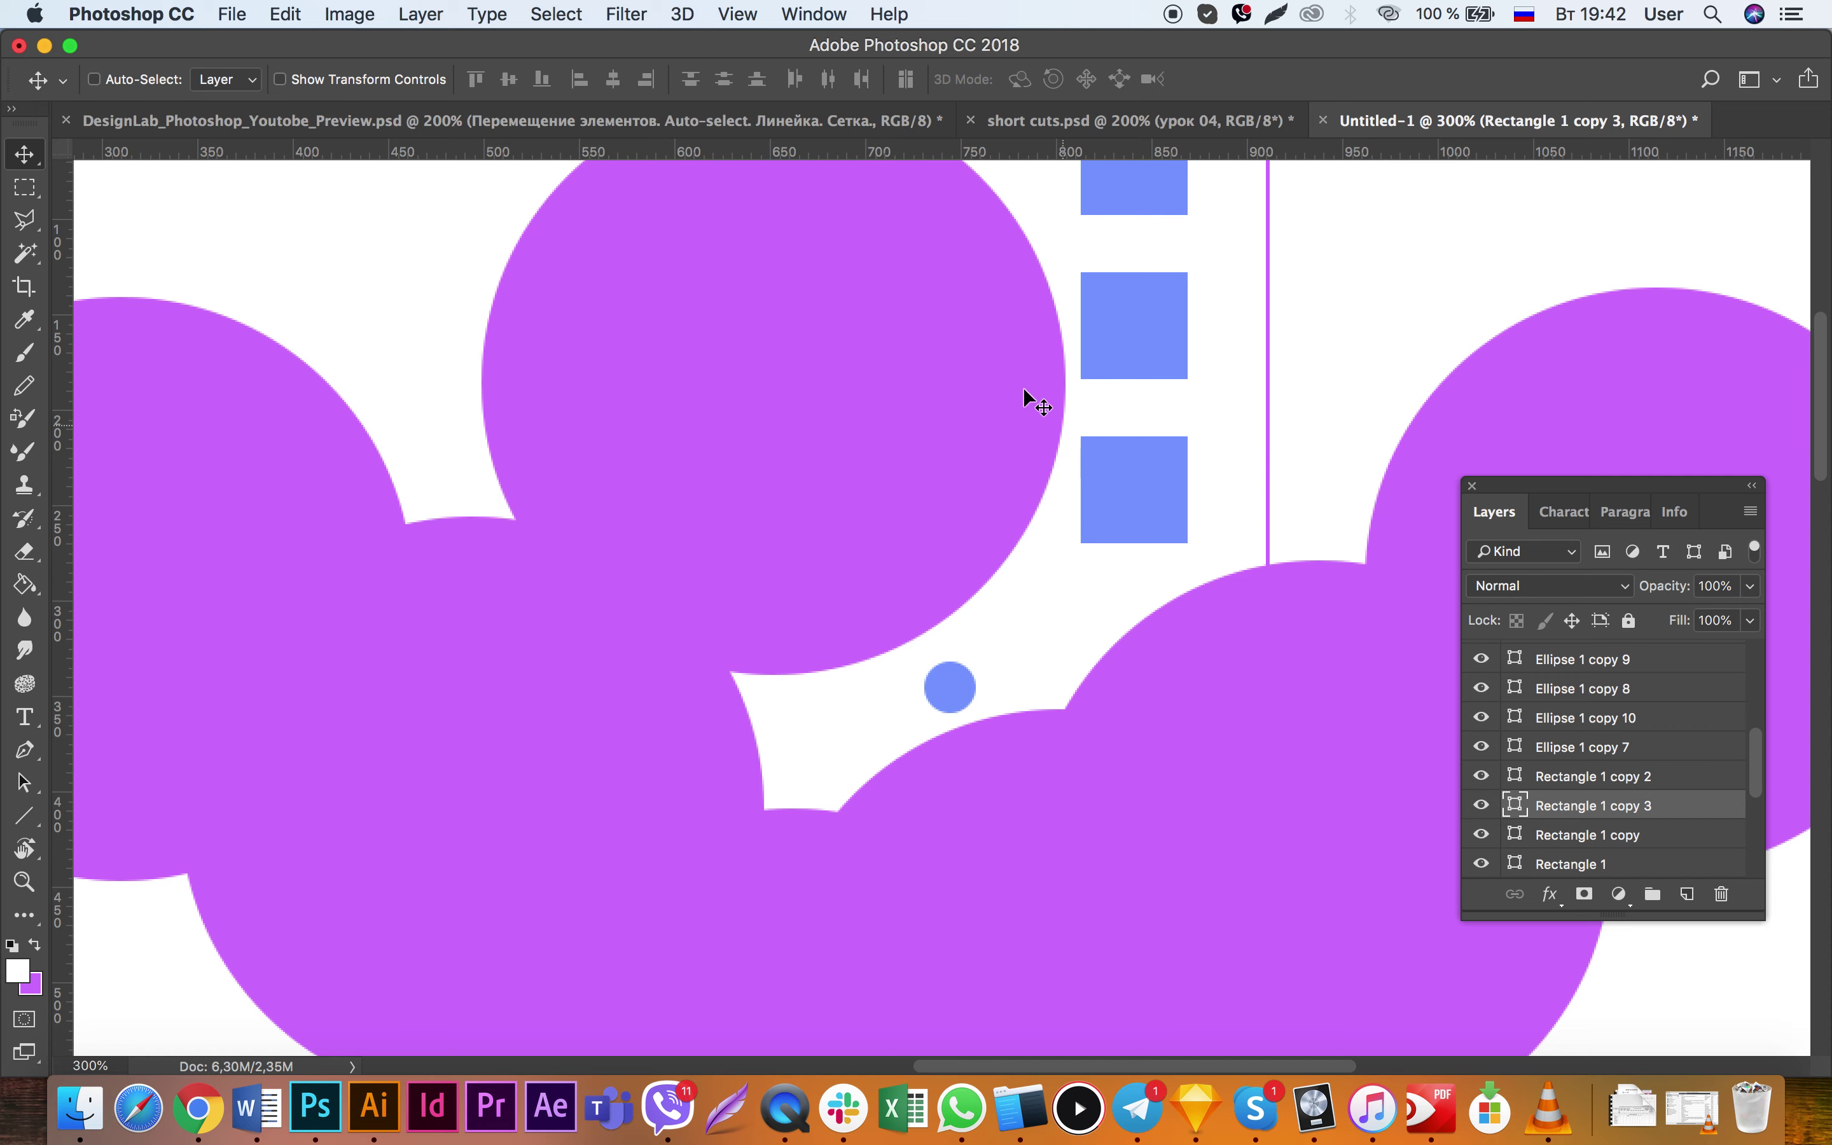
click(734, 13)
click(1158, 512)
Step: Load the bottom square as a selection and add guides from its edges via New Guides From Shape
super+click(1517, 814)
drag(1109, 463, 1249, 438)
key(super+z)
click(723, 17)
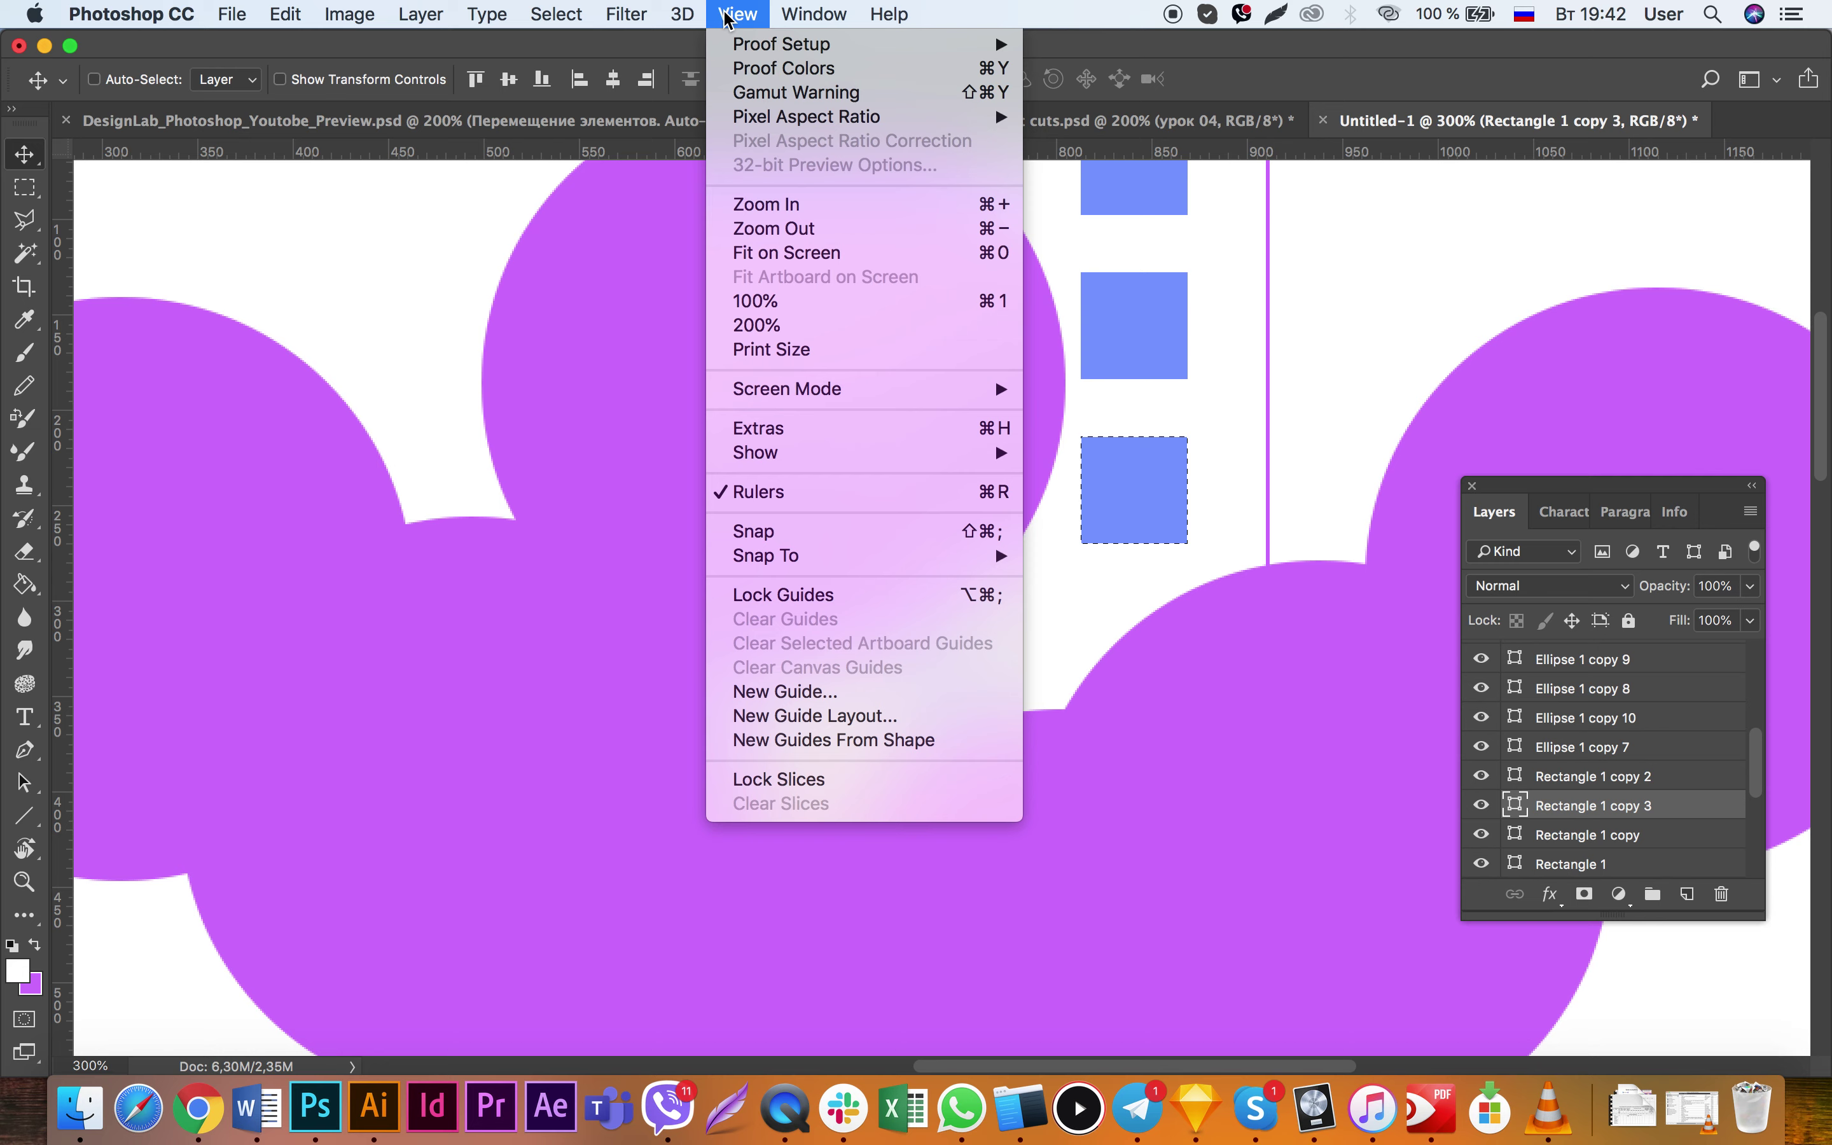
click(756, 749)
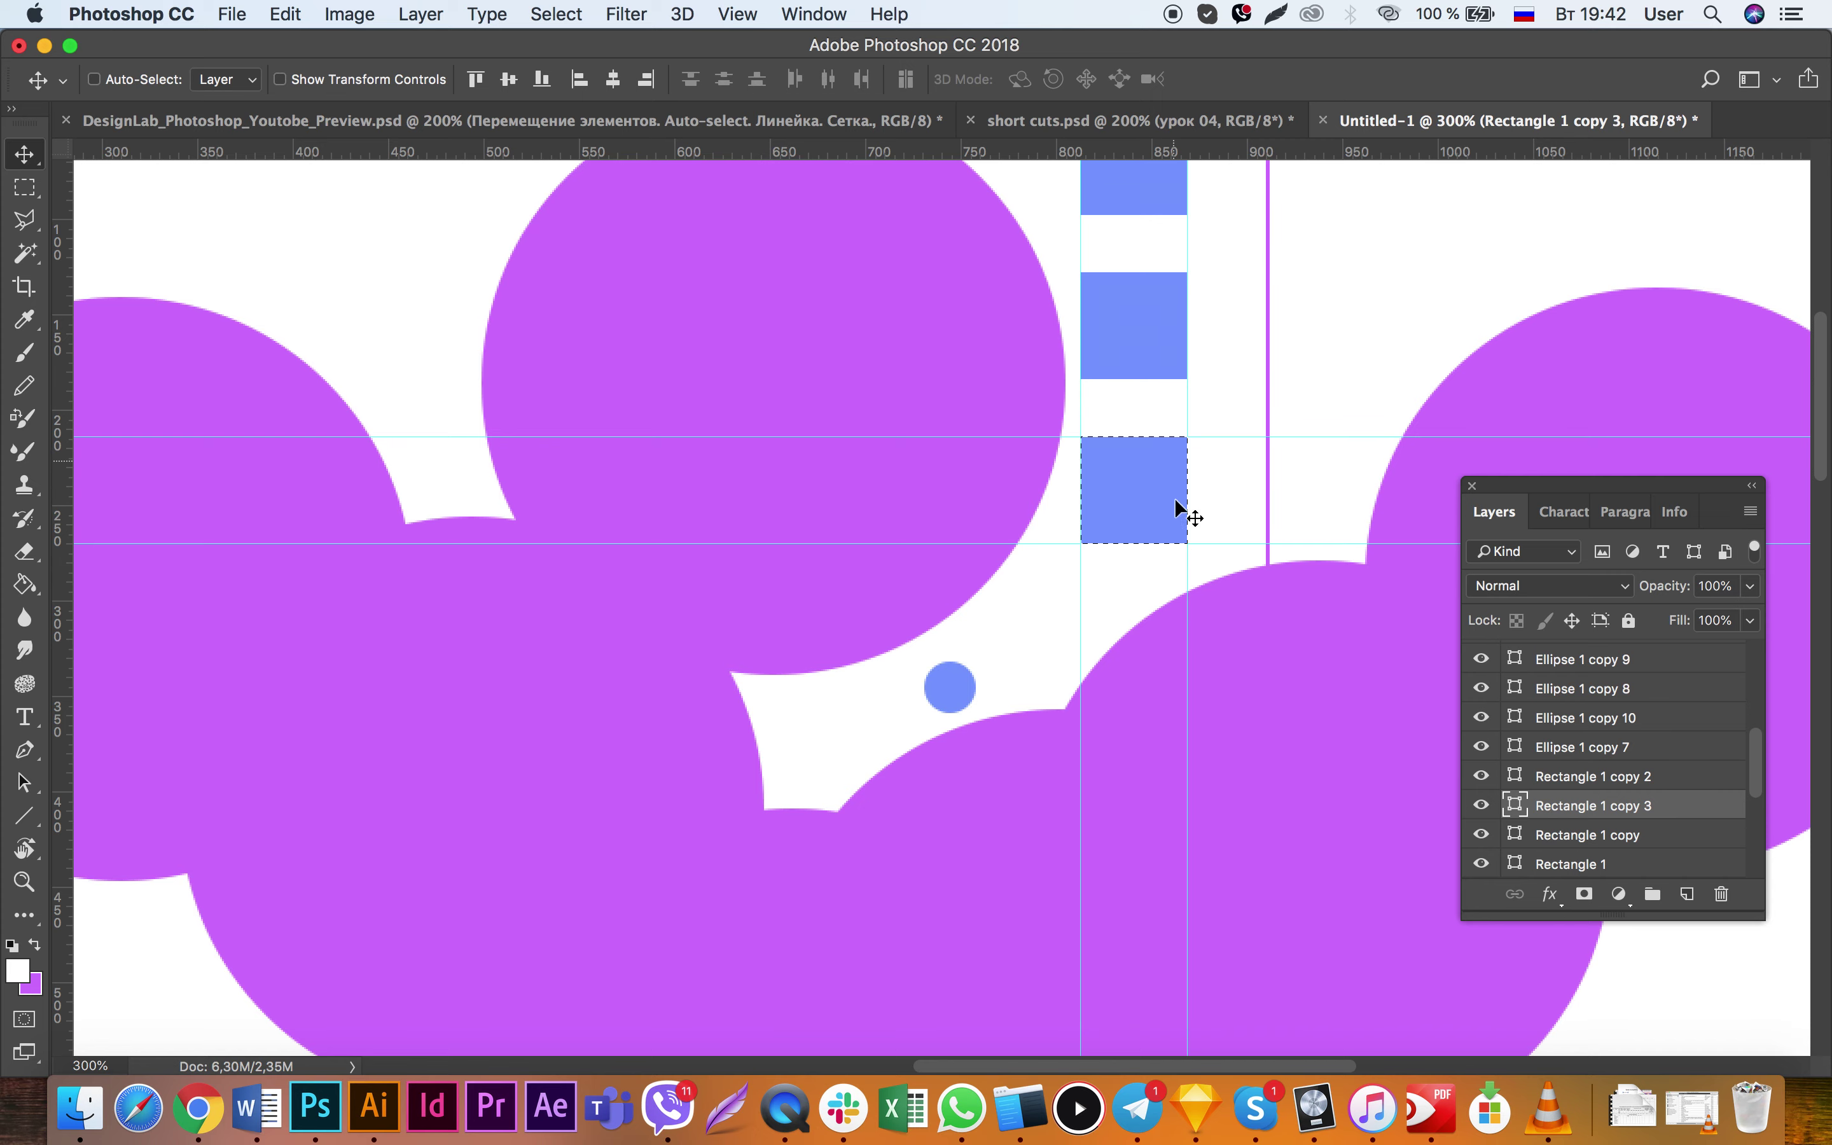
mouse_move(1120, 552)
mouse_down()
mouse_move(936, 760)
mouse_move(1156, 440)
mouse_up()
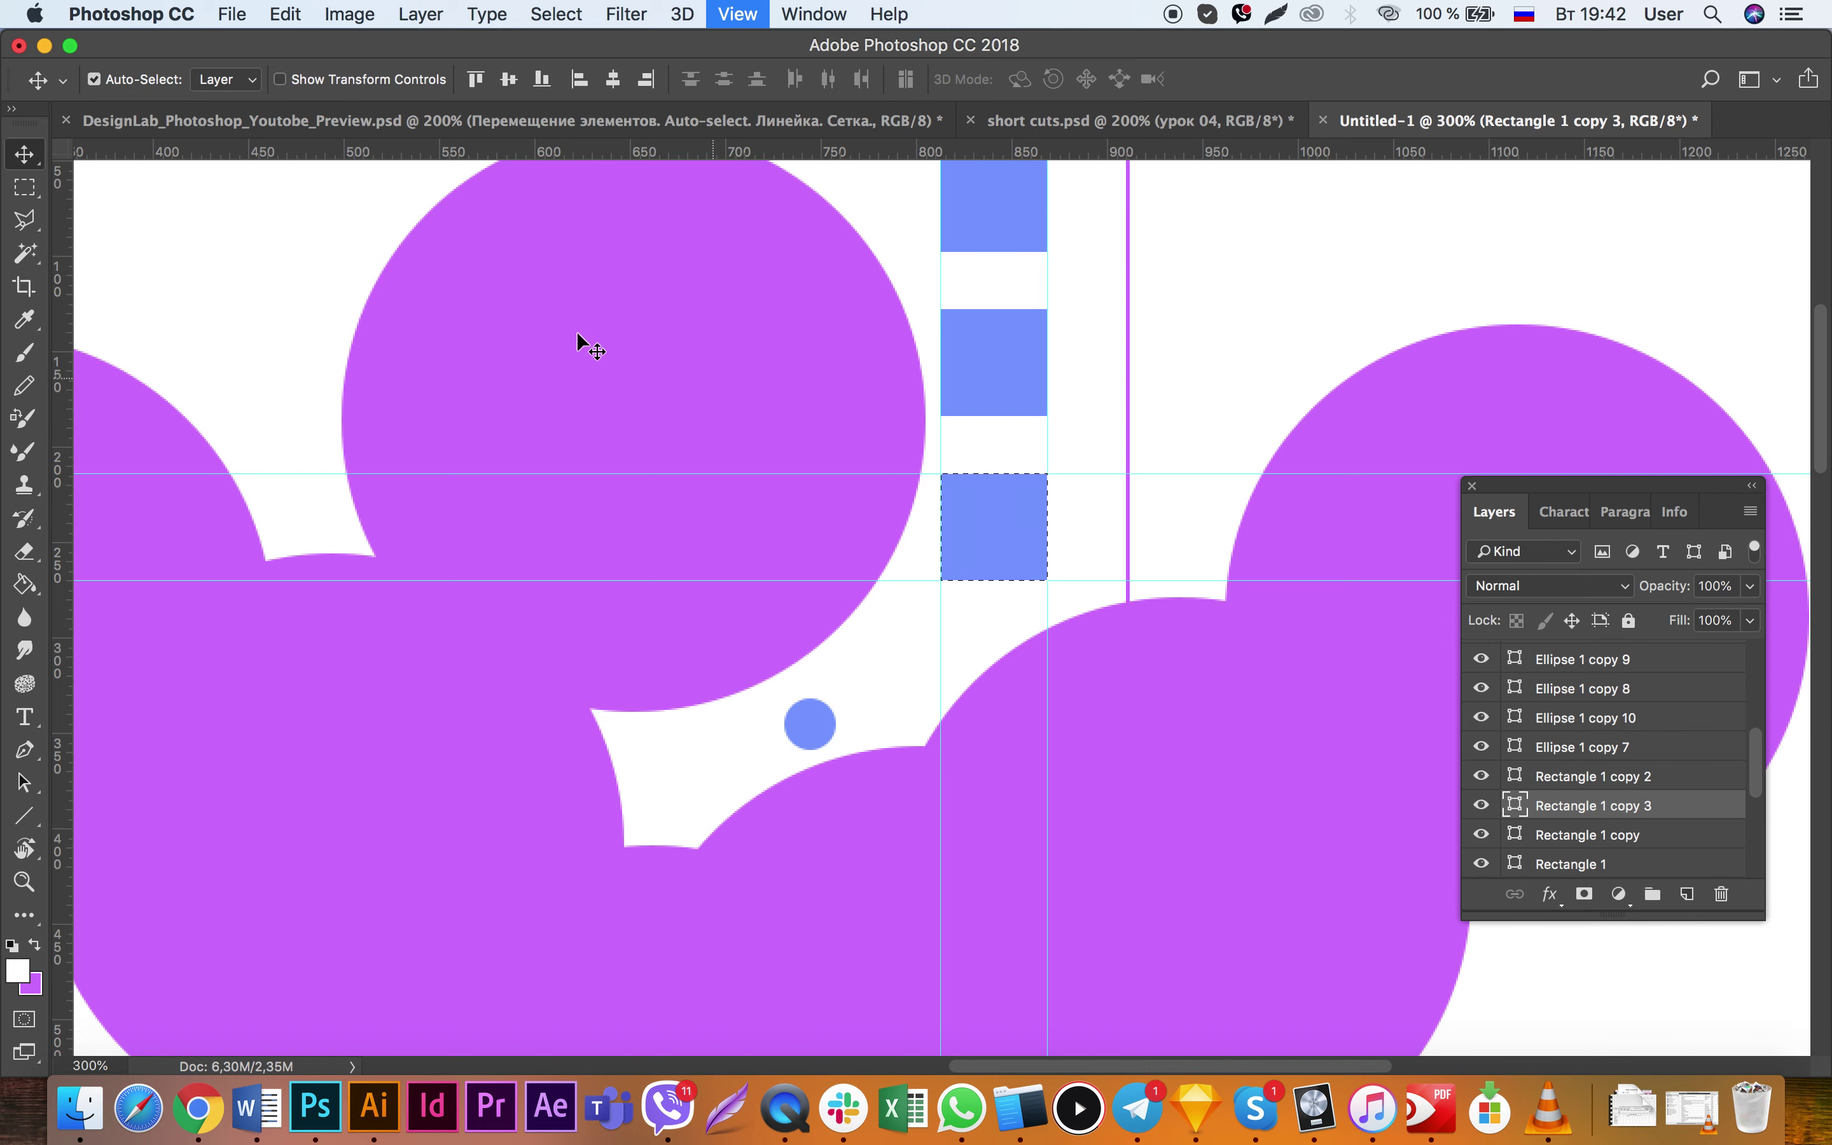
click(292, 16)
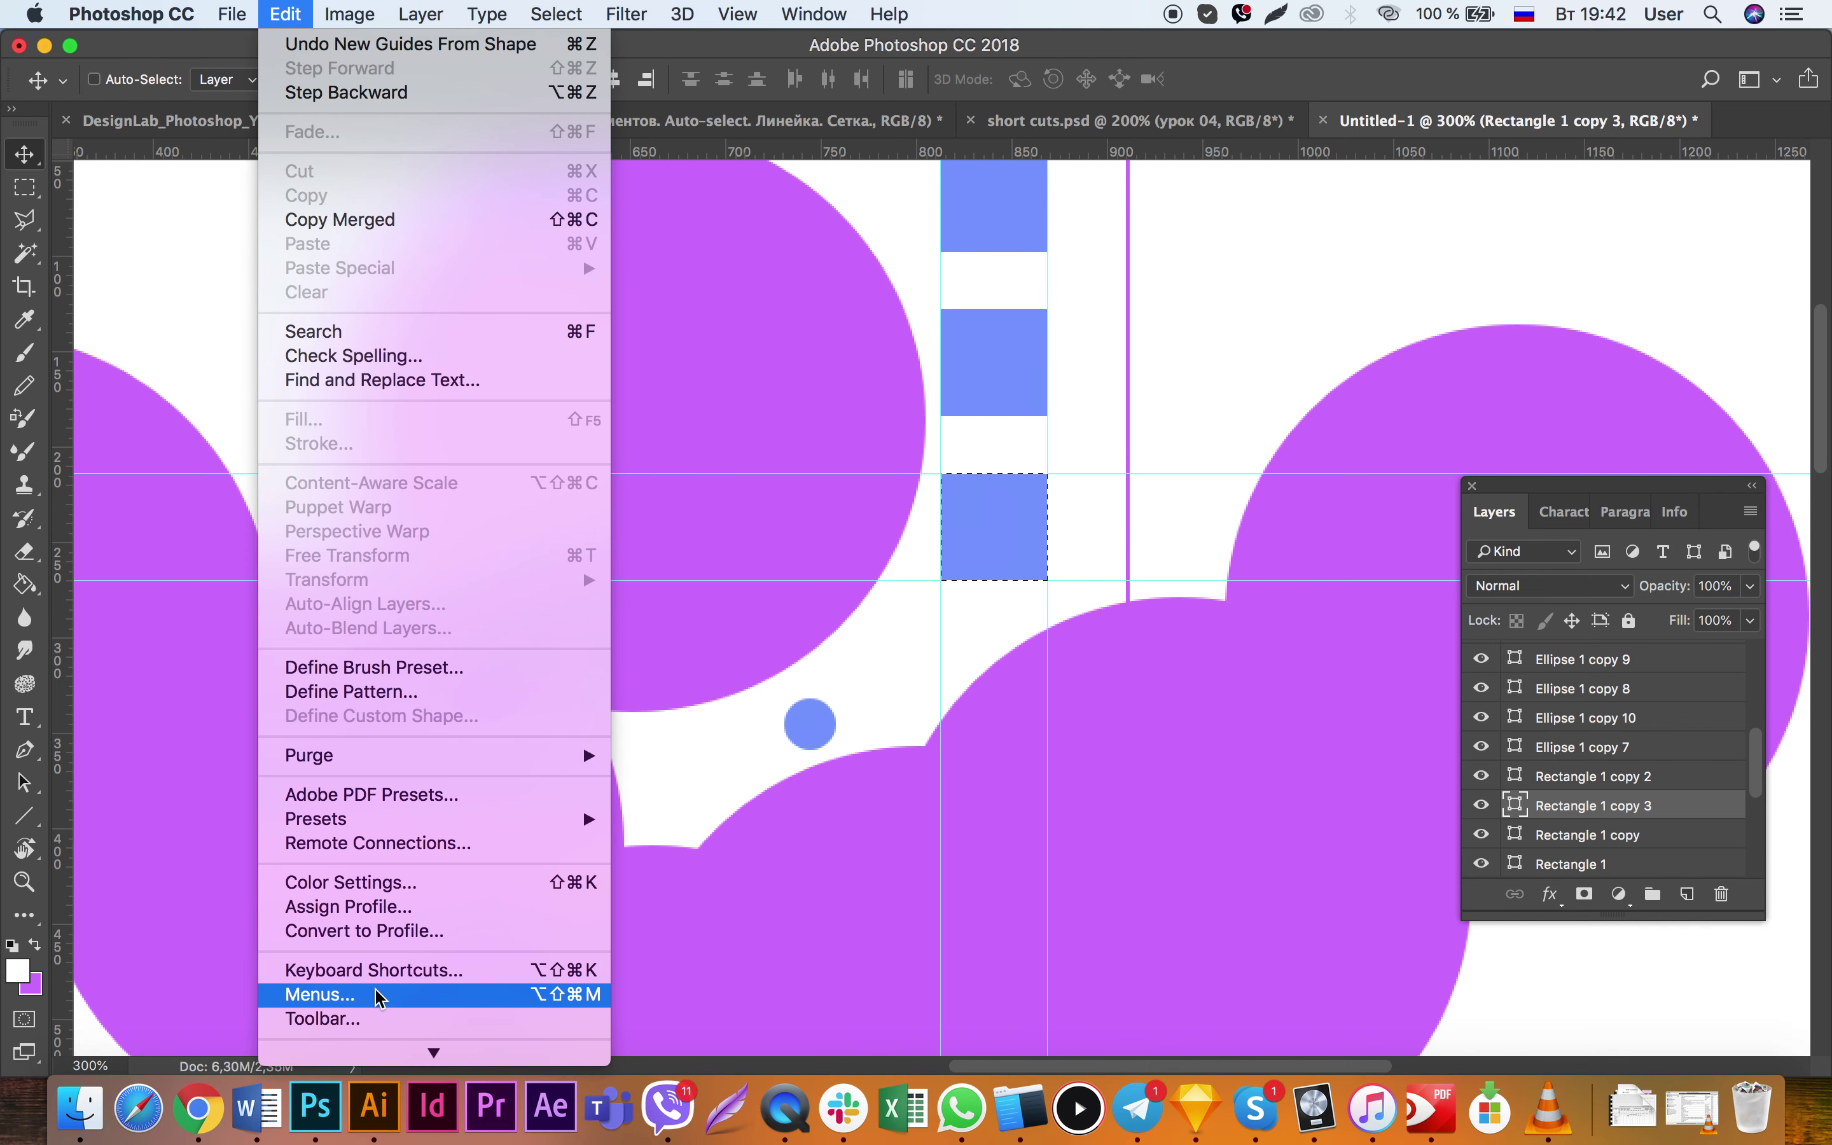
Step: Browse the Edit and Image menus without choosing anything, then hide the guides
scroll(424, 946, down, 1)
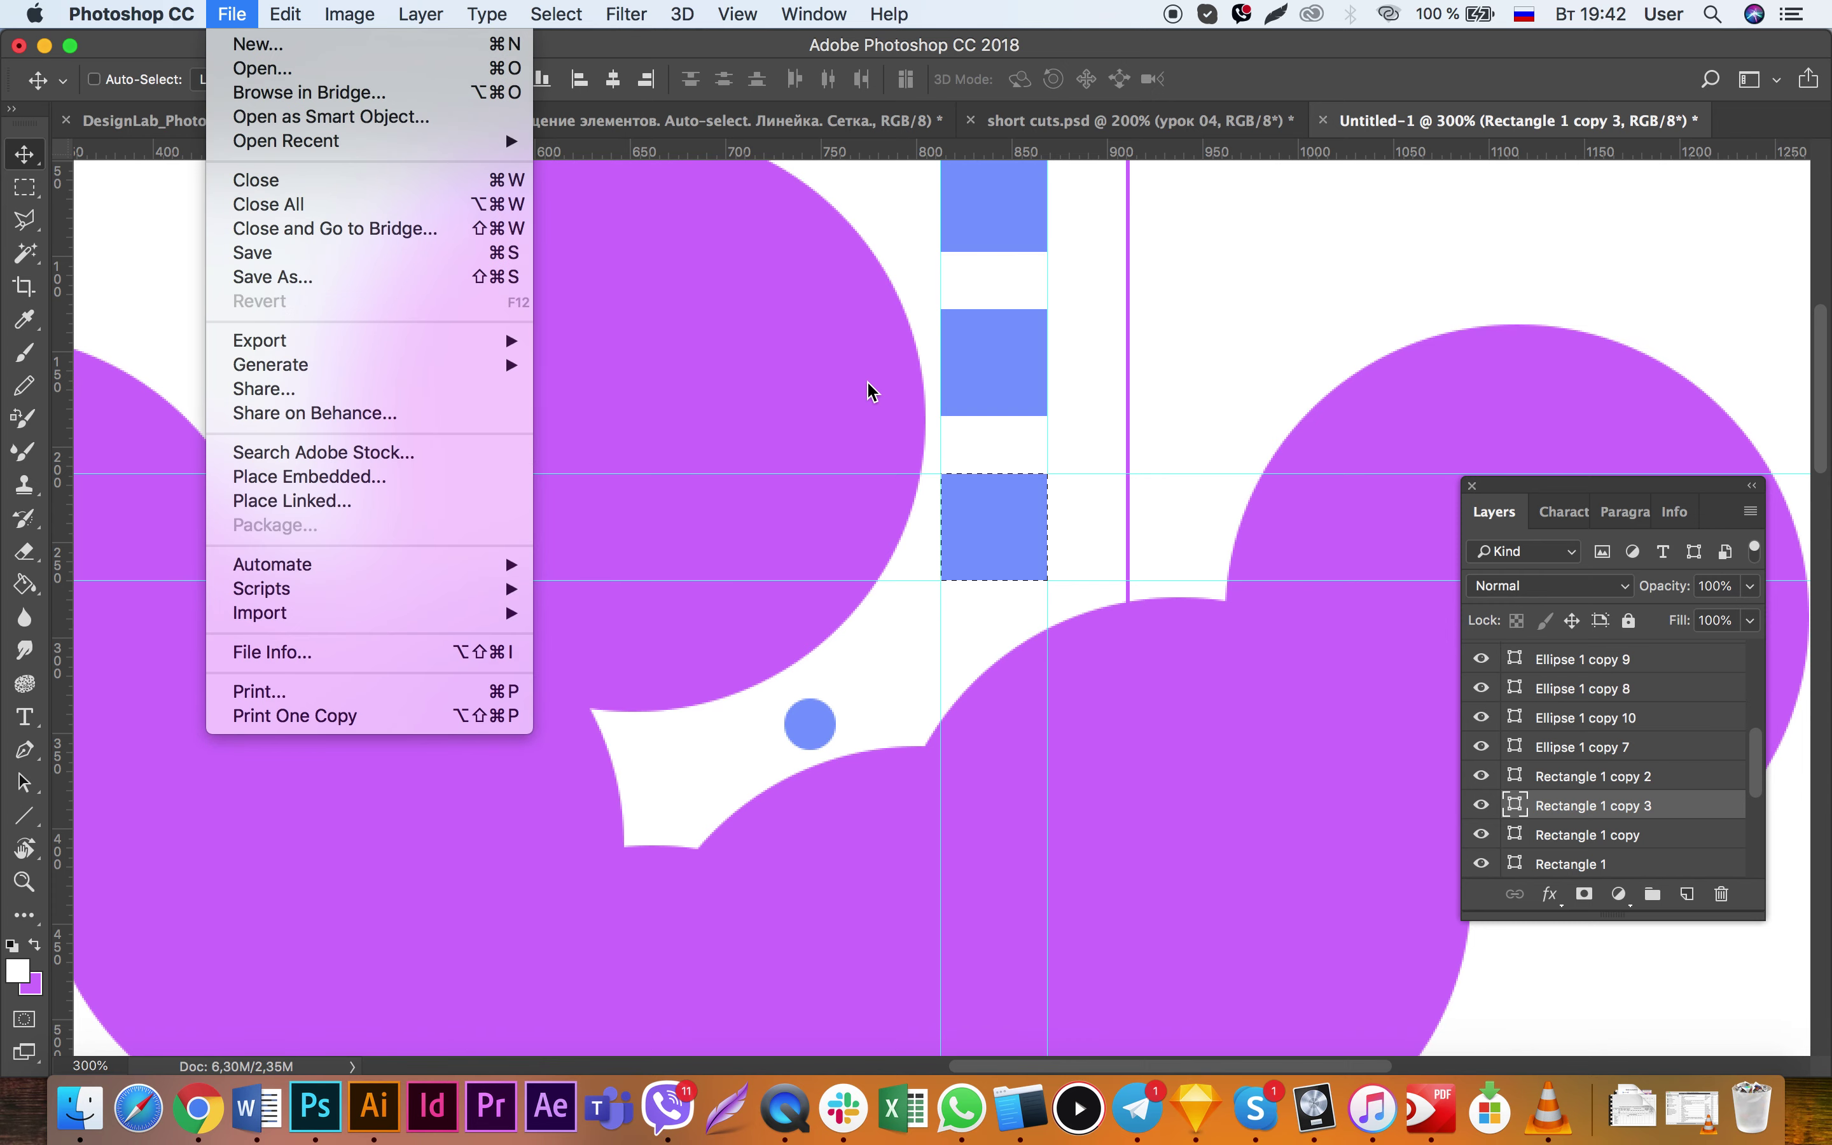
key(Escape)
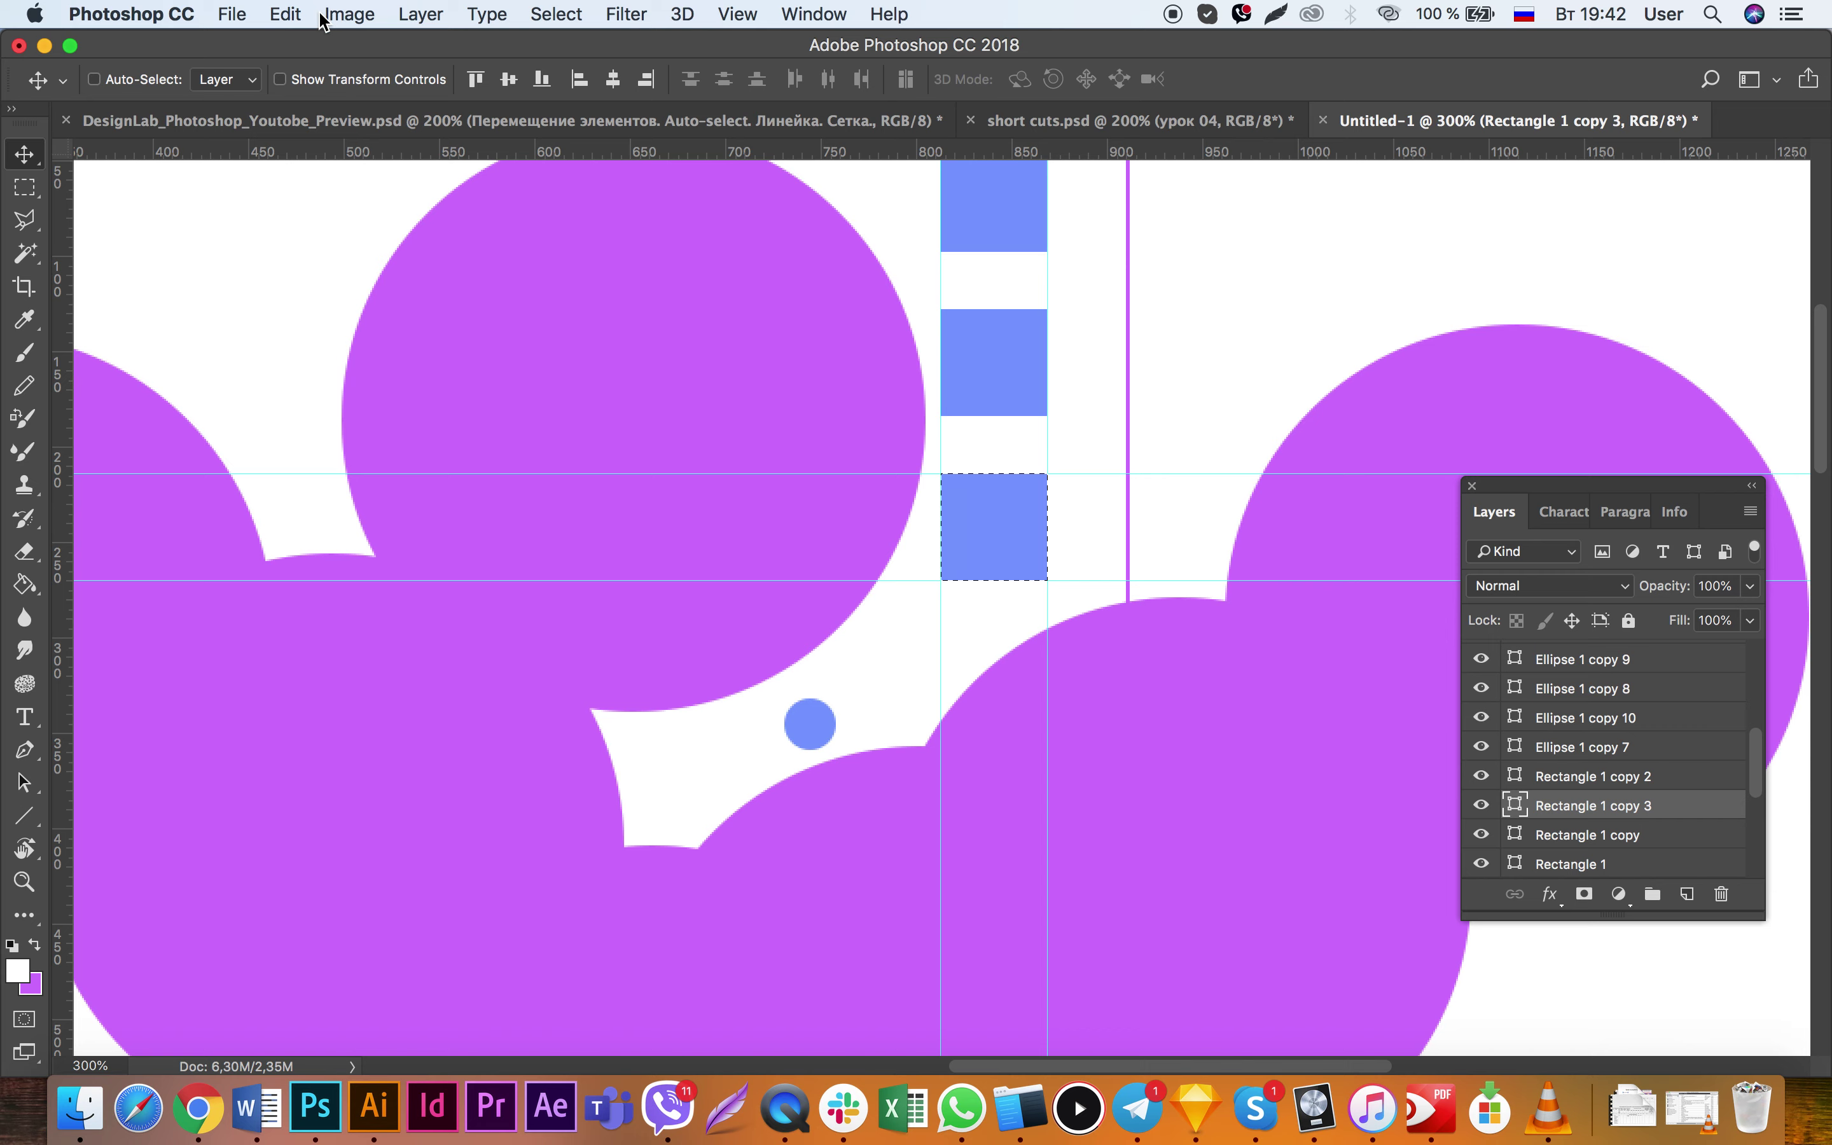
click(360, 13)
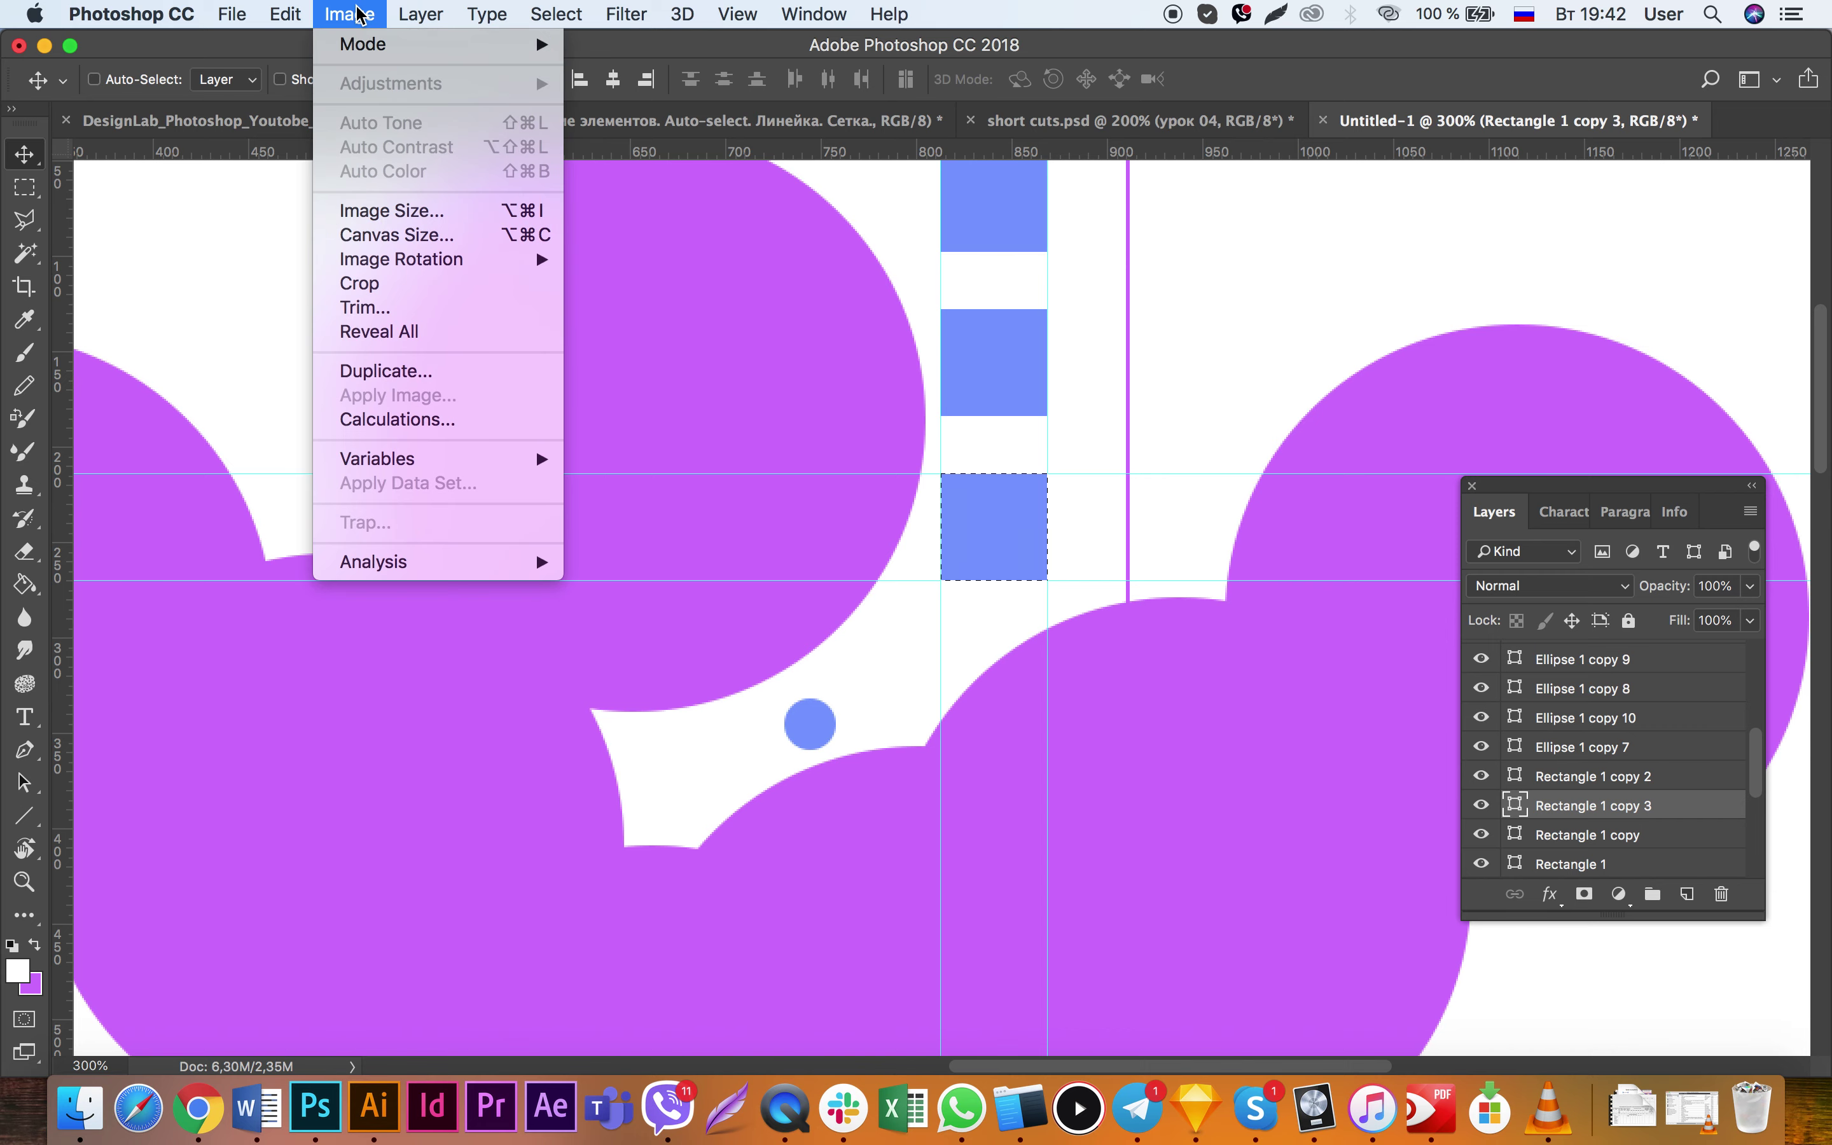
click(885, 563)
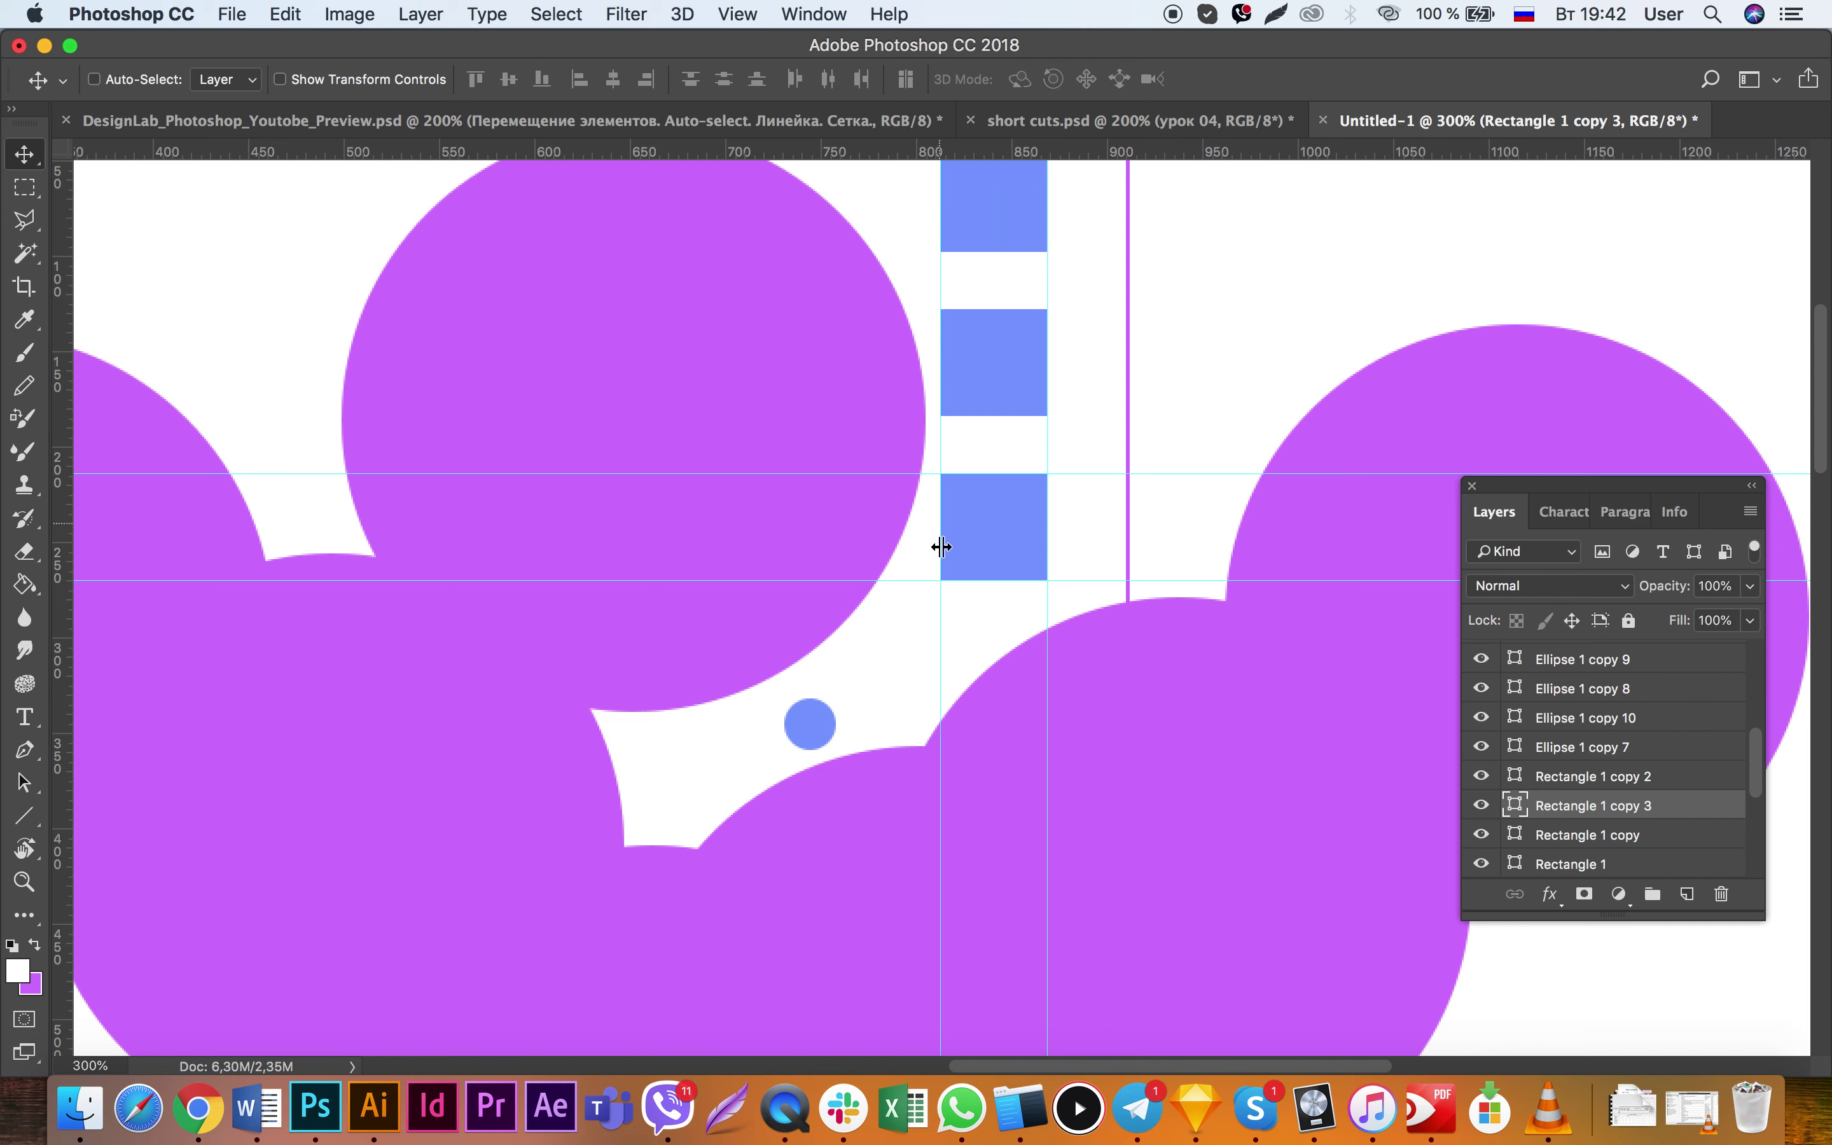
key(super+semicolon)
Step: Scroll the canvas and check spacing measurements between the squares
scroll(939, 544, up, 5)
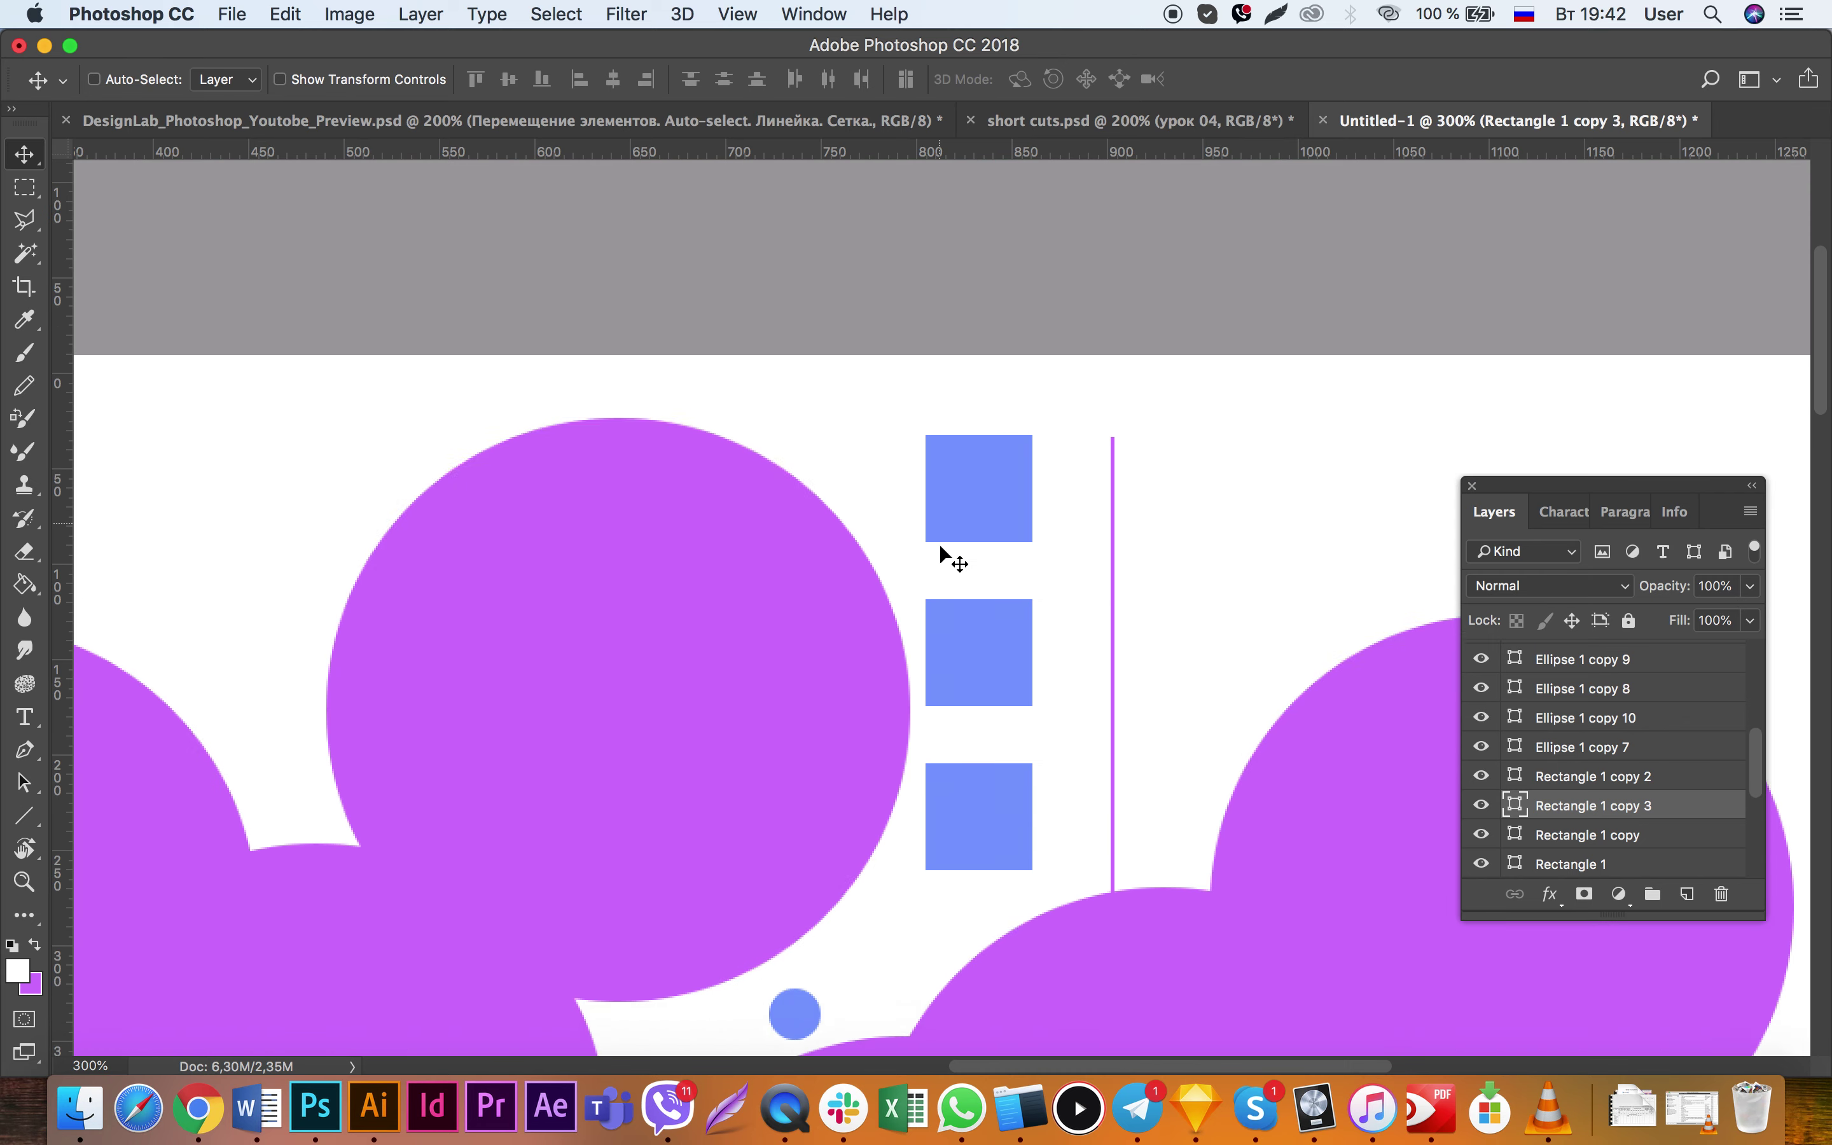
scroll(938, 544, down, 1)
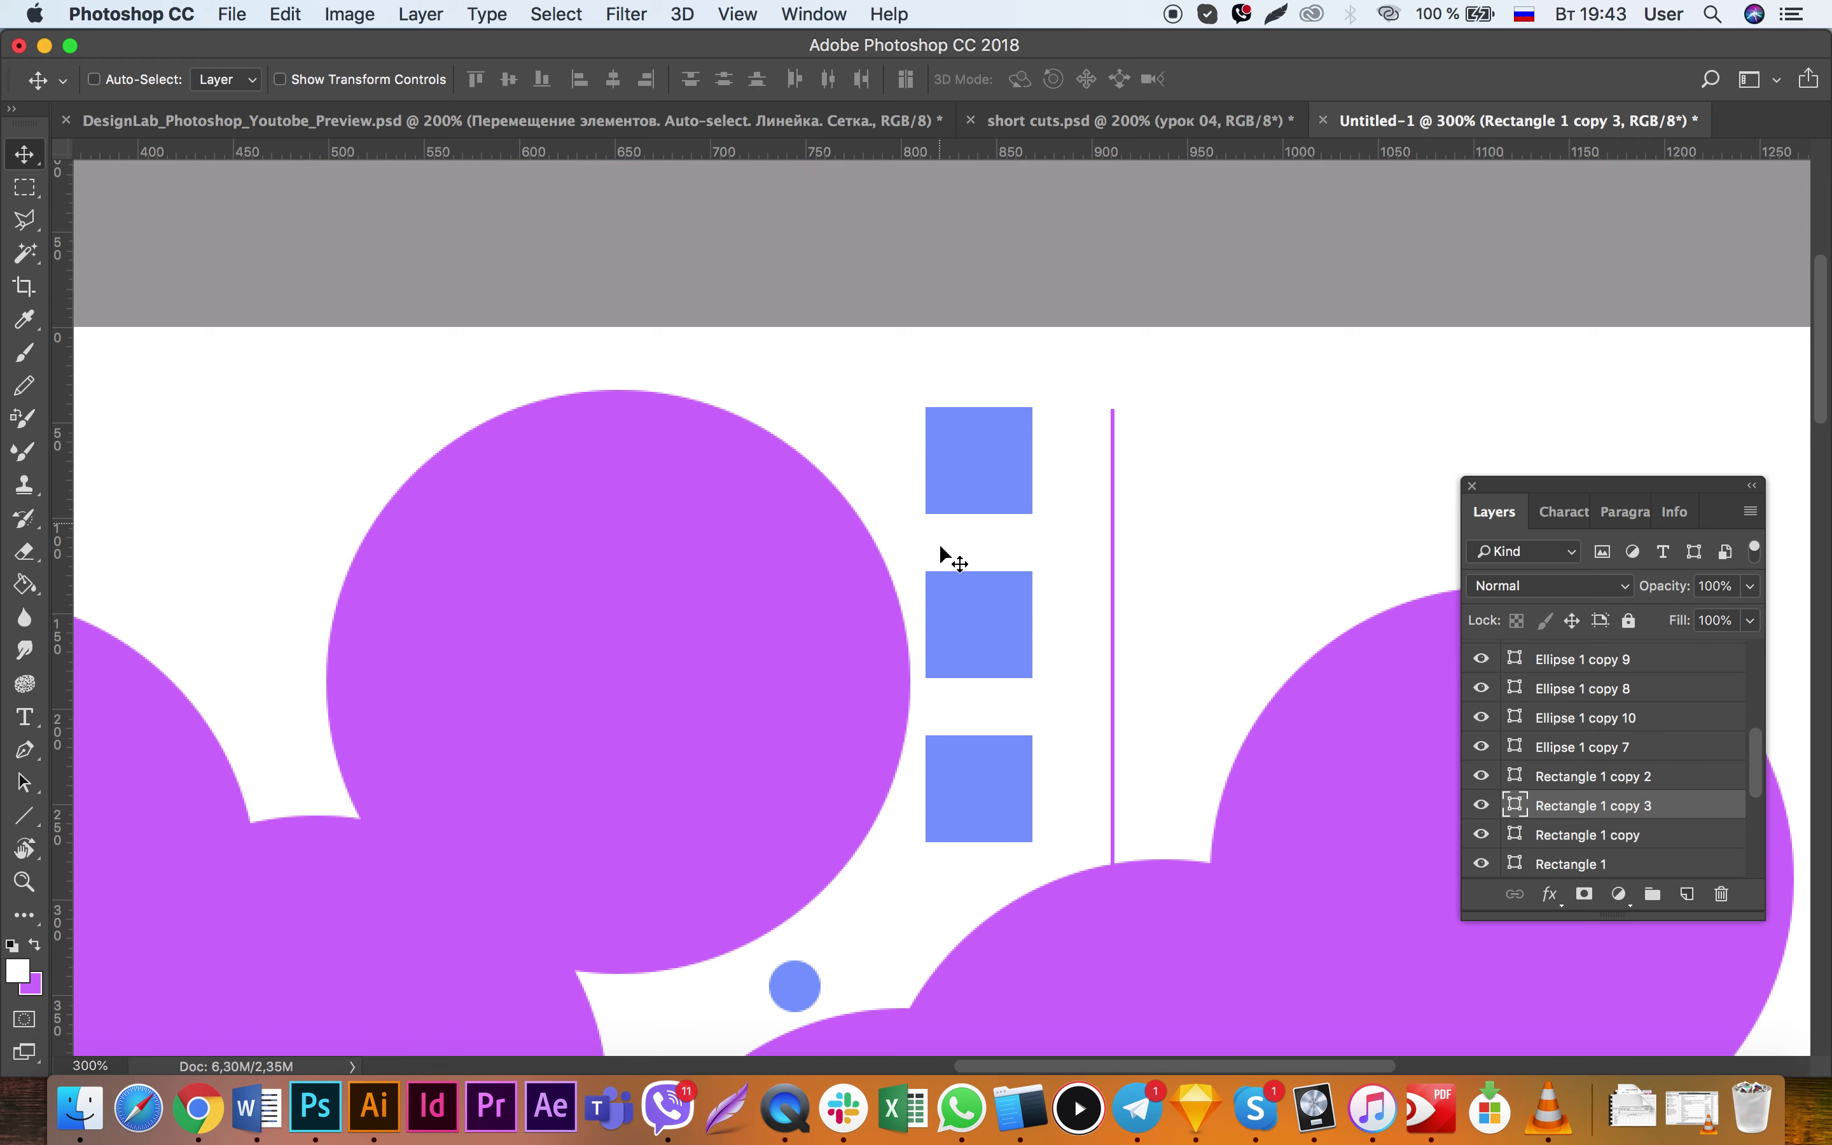
scroll(938, 544, down, 4)
scroll(939, 544, down, 2)
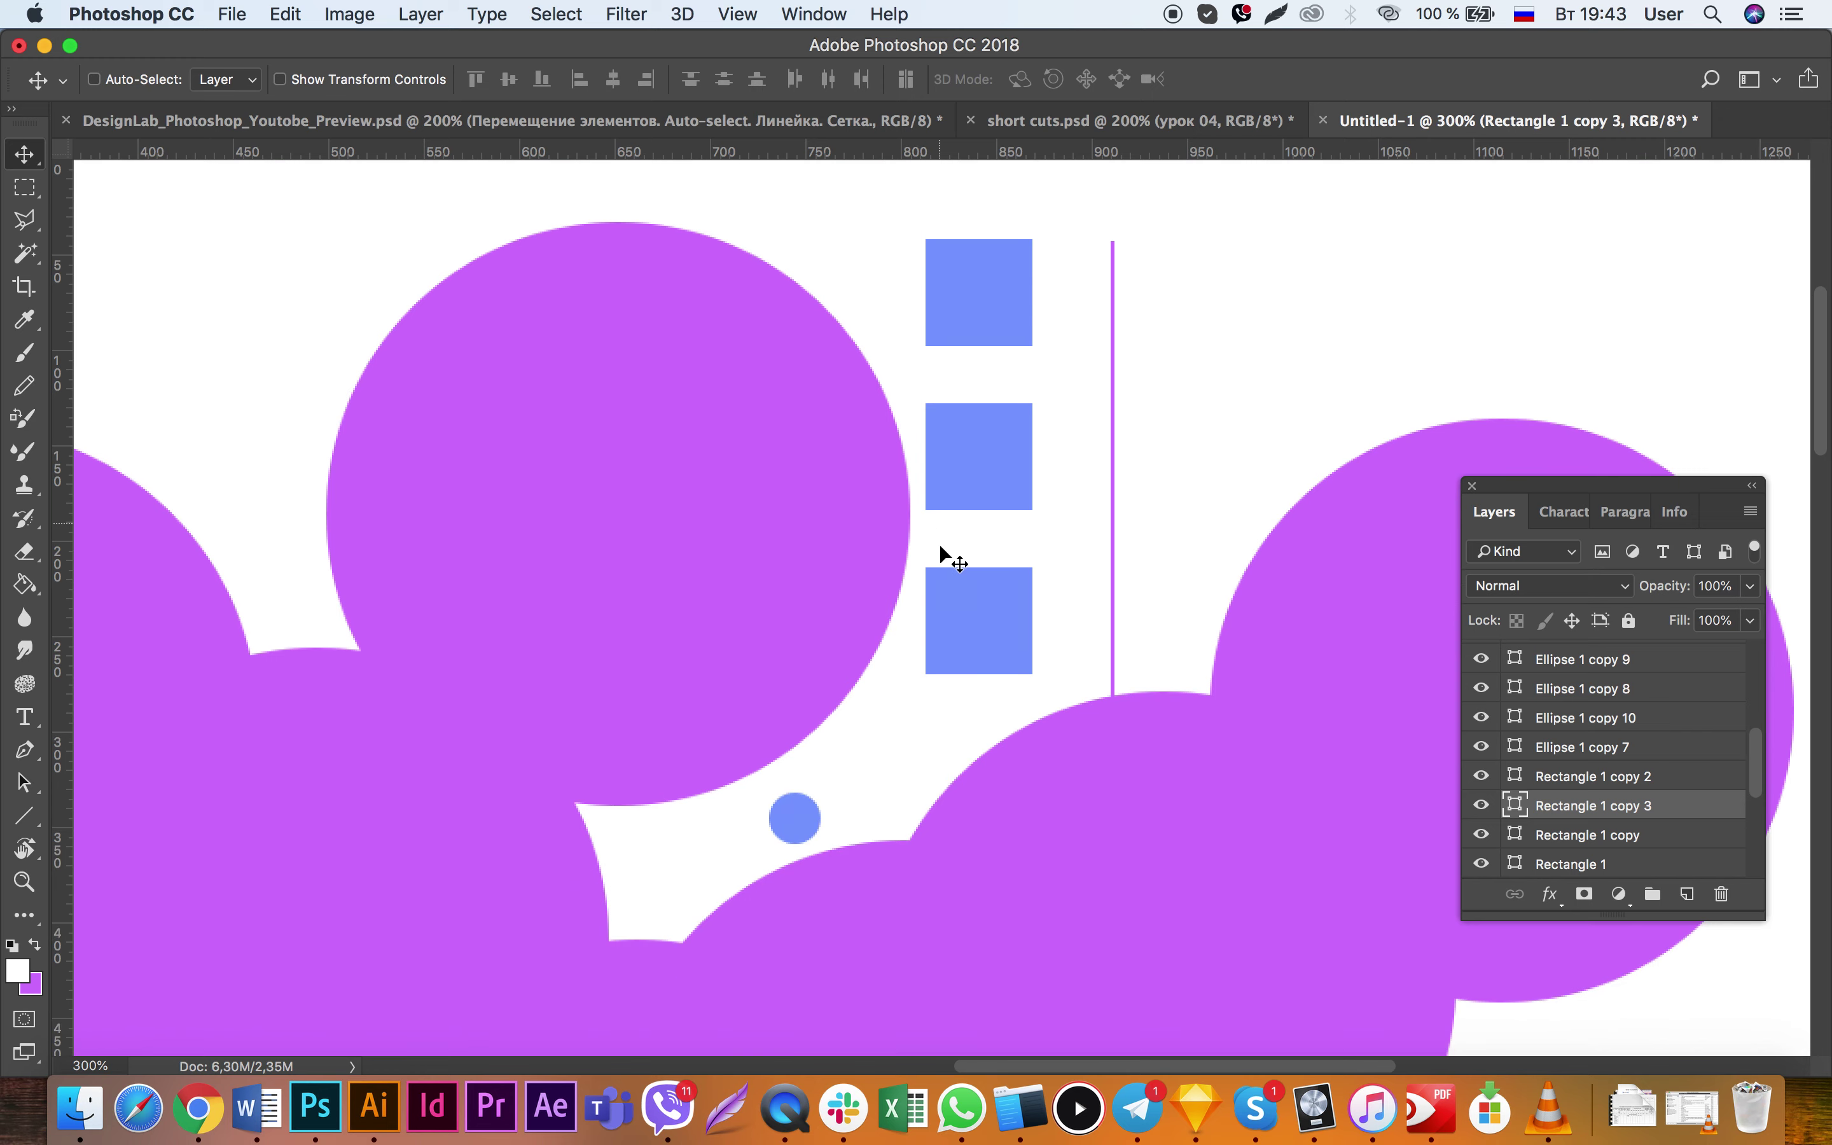
key(super)
Step: Alt-drag a fourth blue square directly below the third one
click(635, 121)
click(1526, 120)
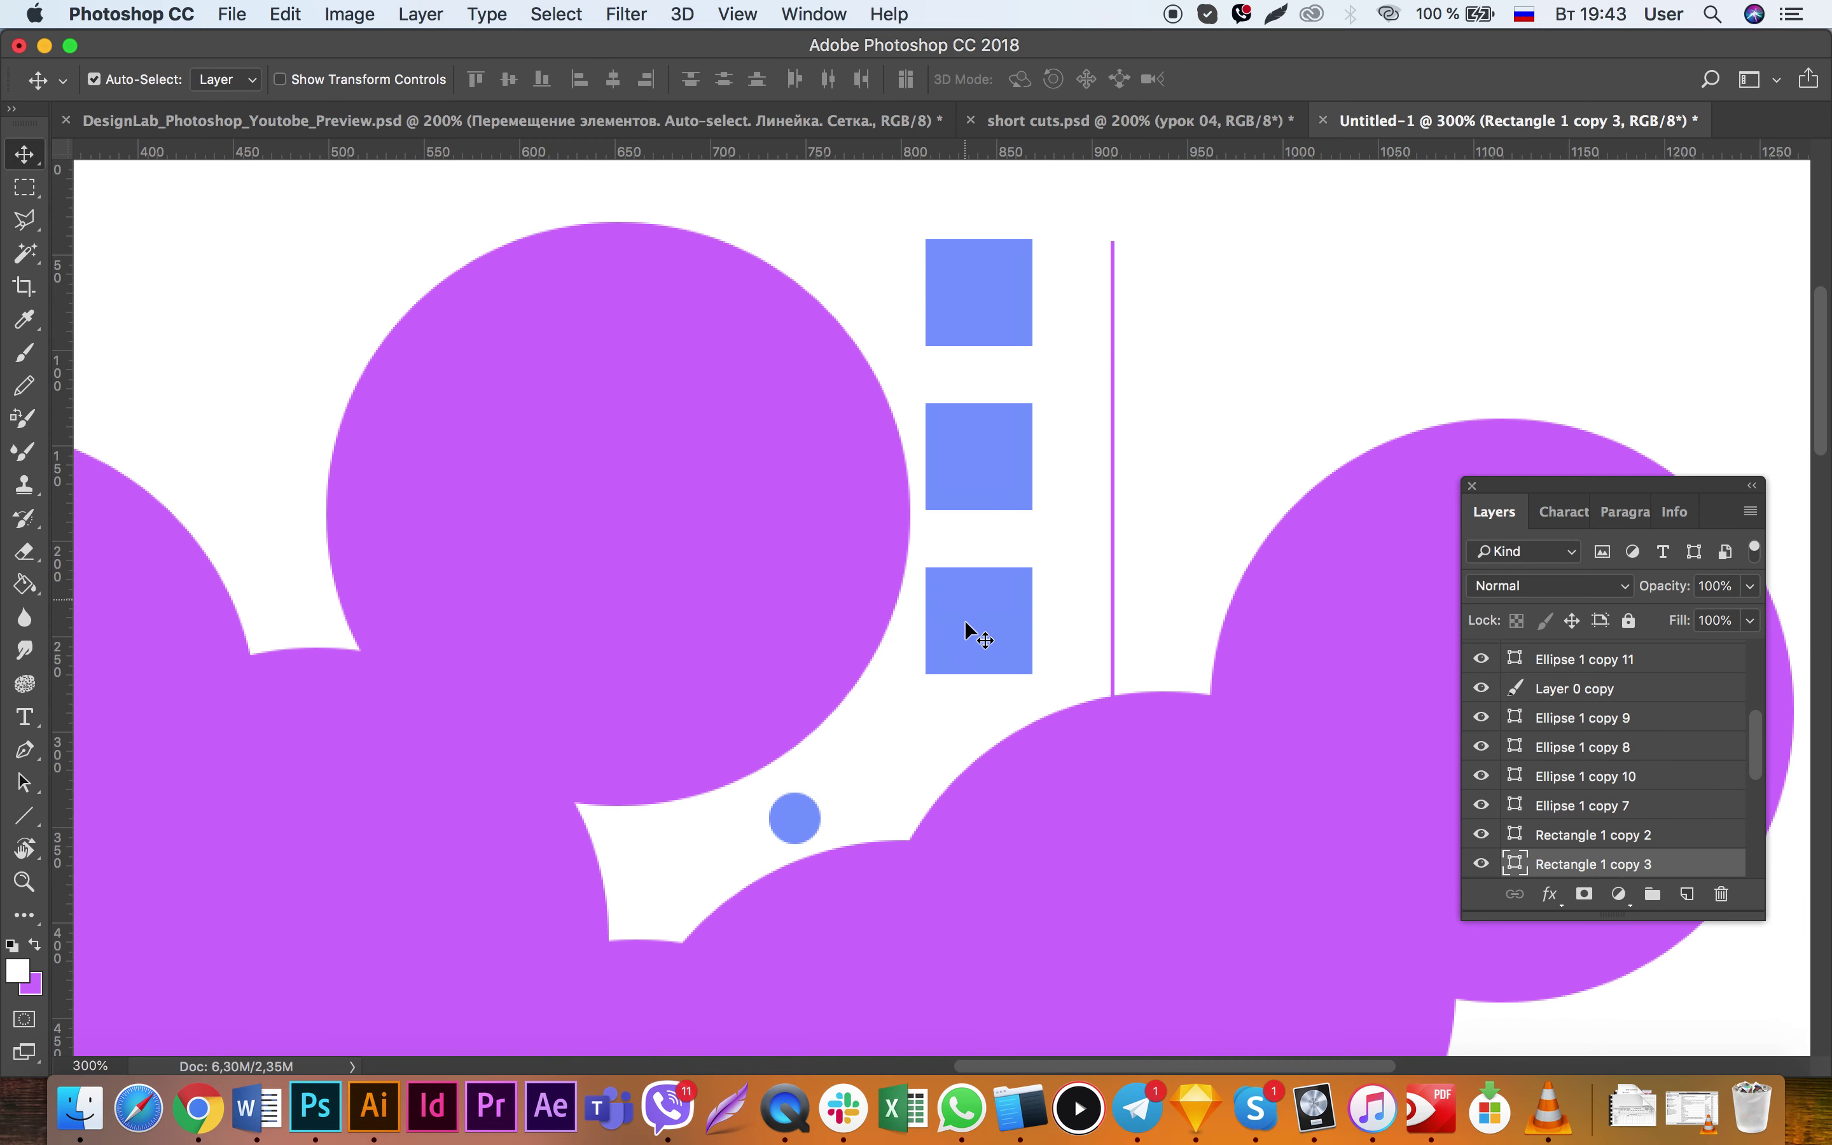
drag(964, 620, 967, 738)
super+click(985, 626)
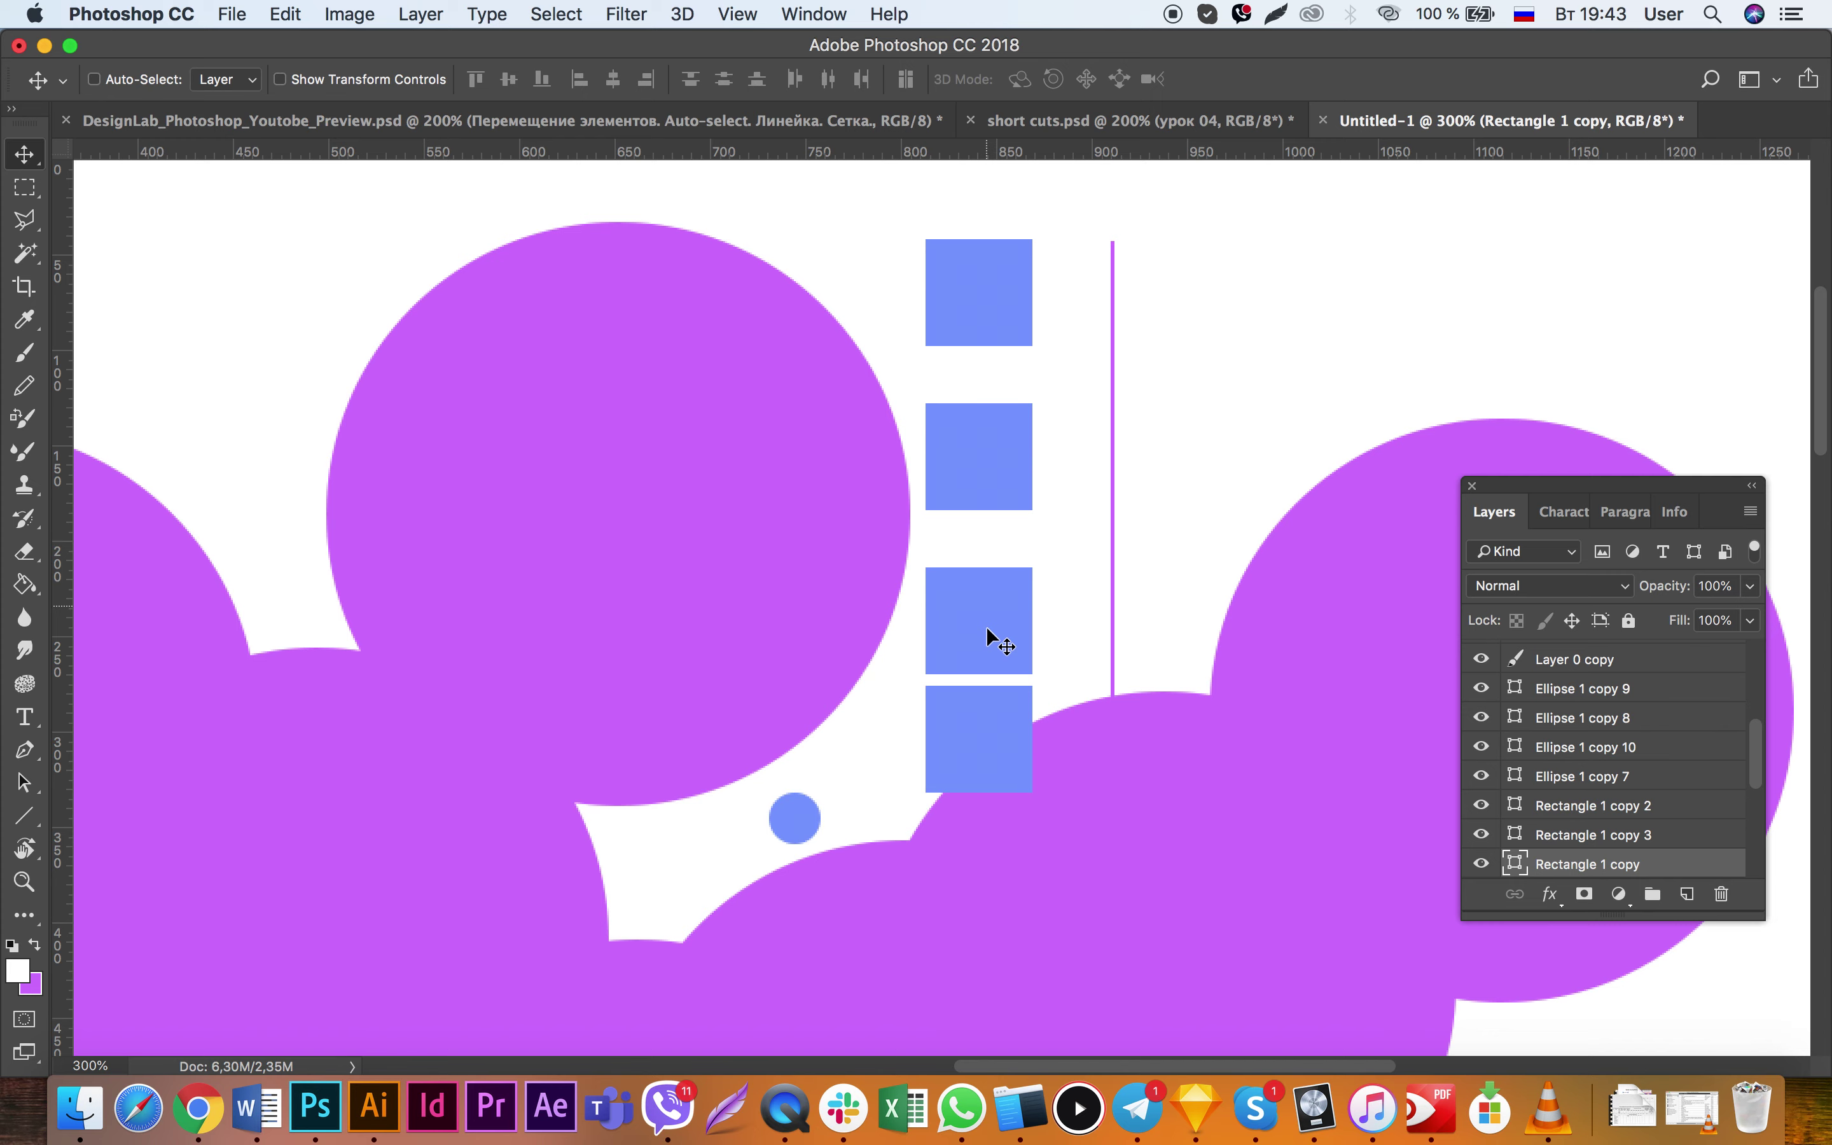
click(199, 1106)
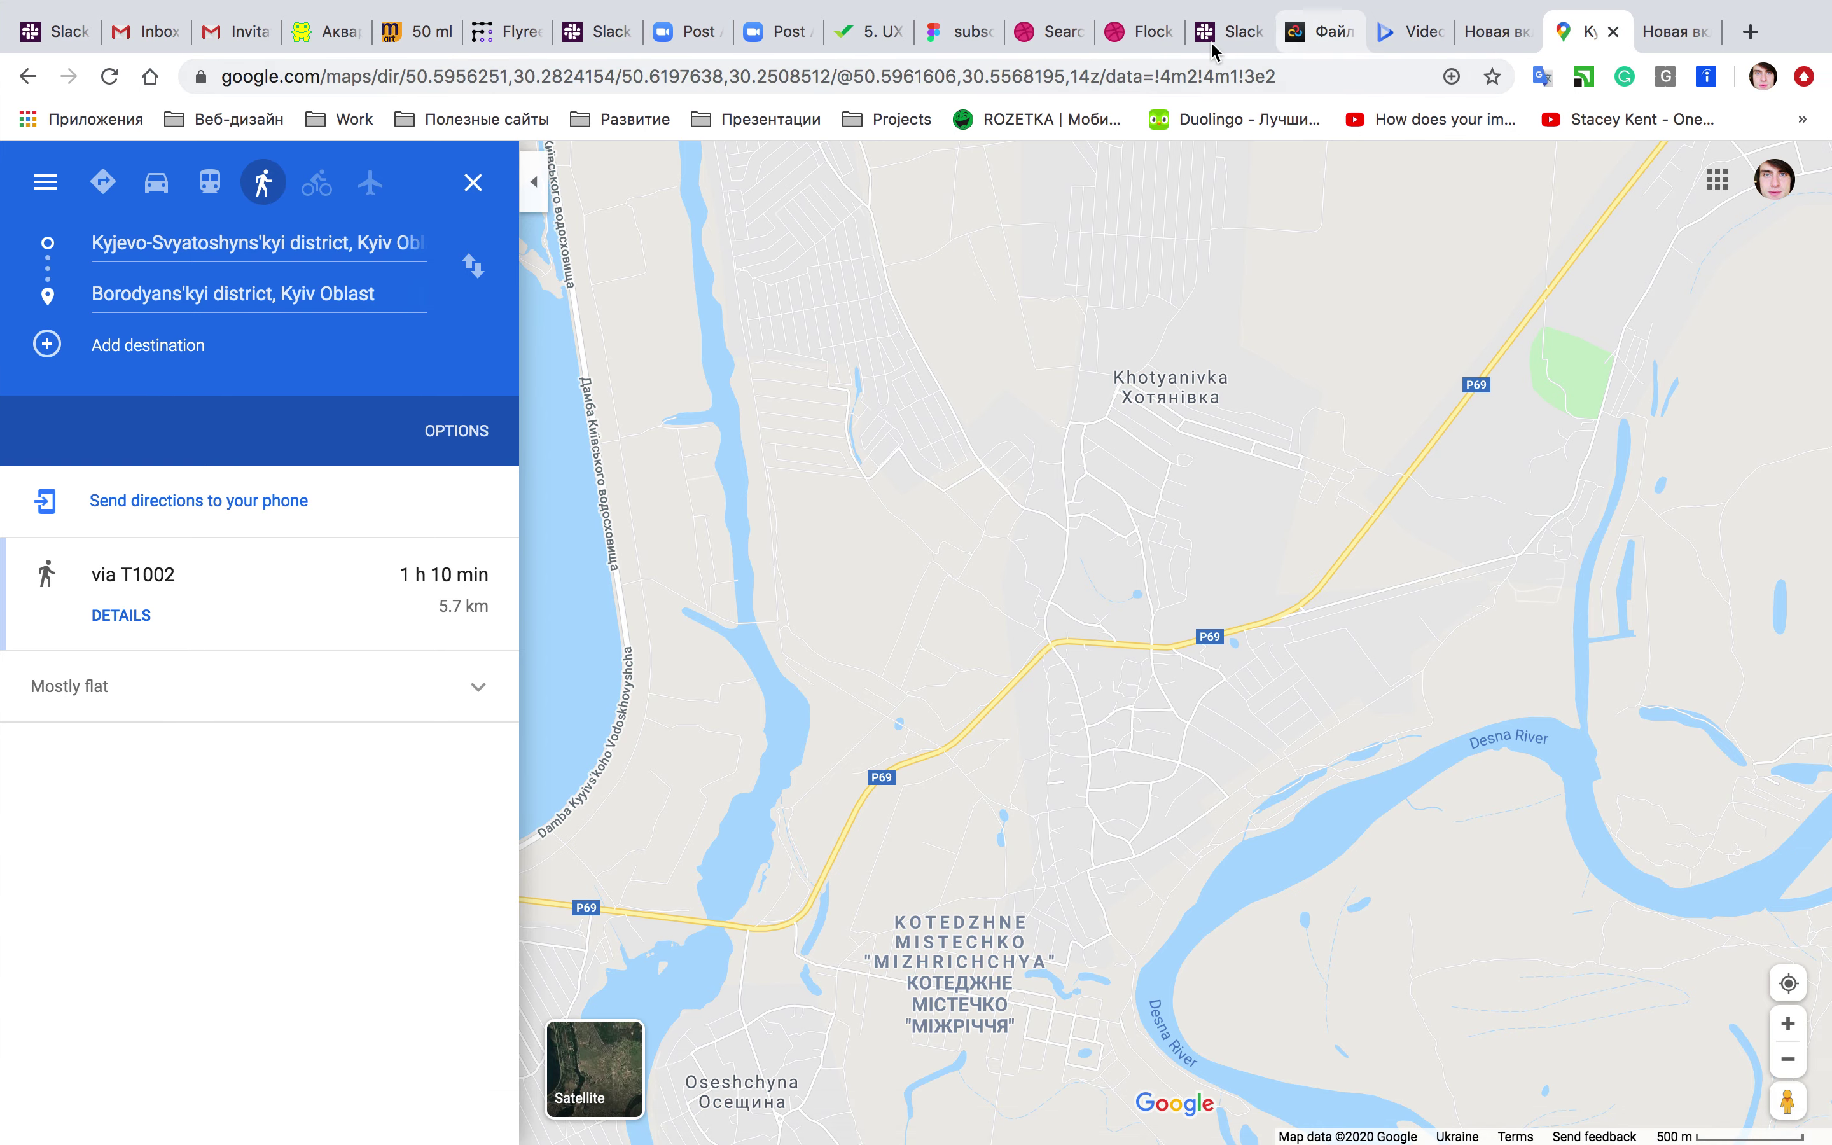
click(1210, 40)
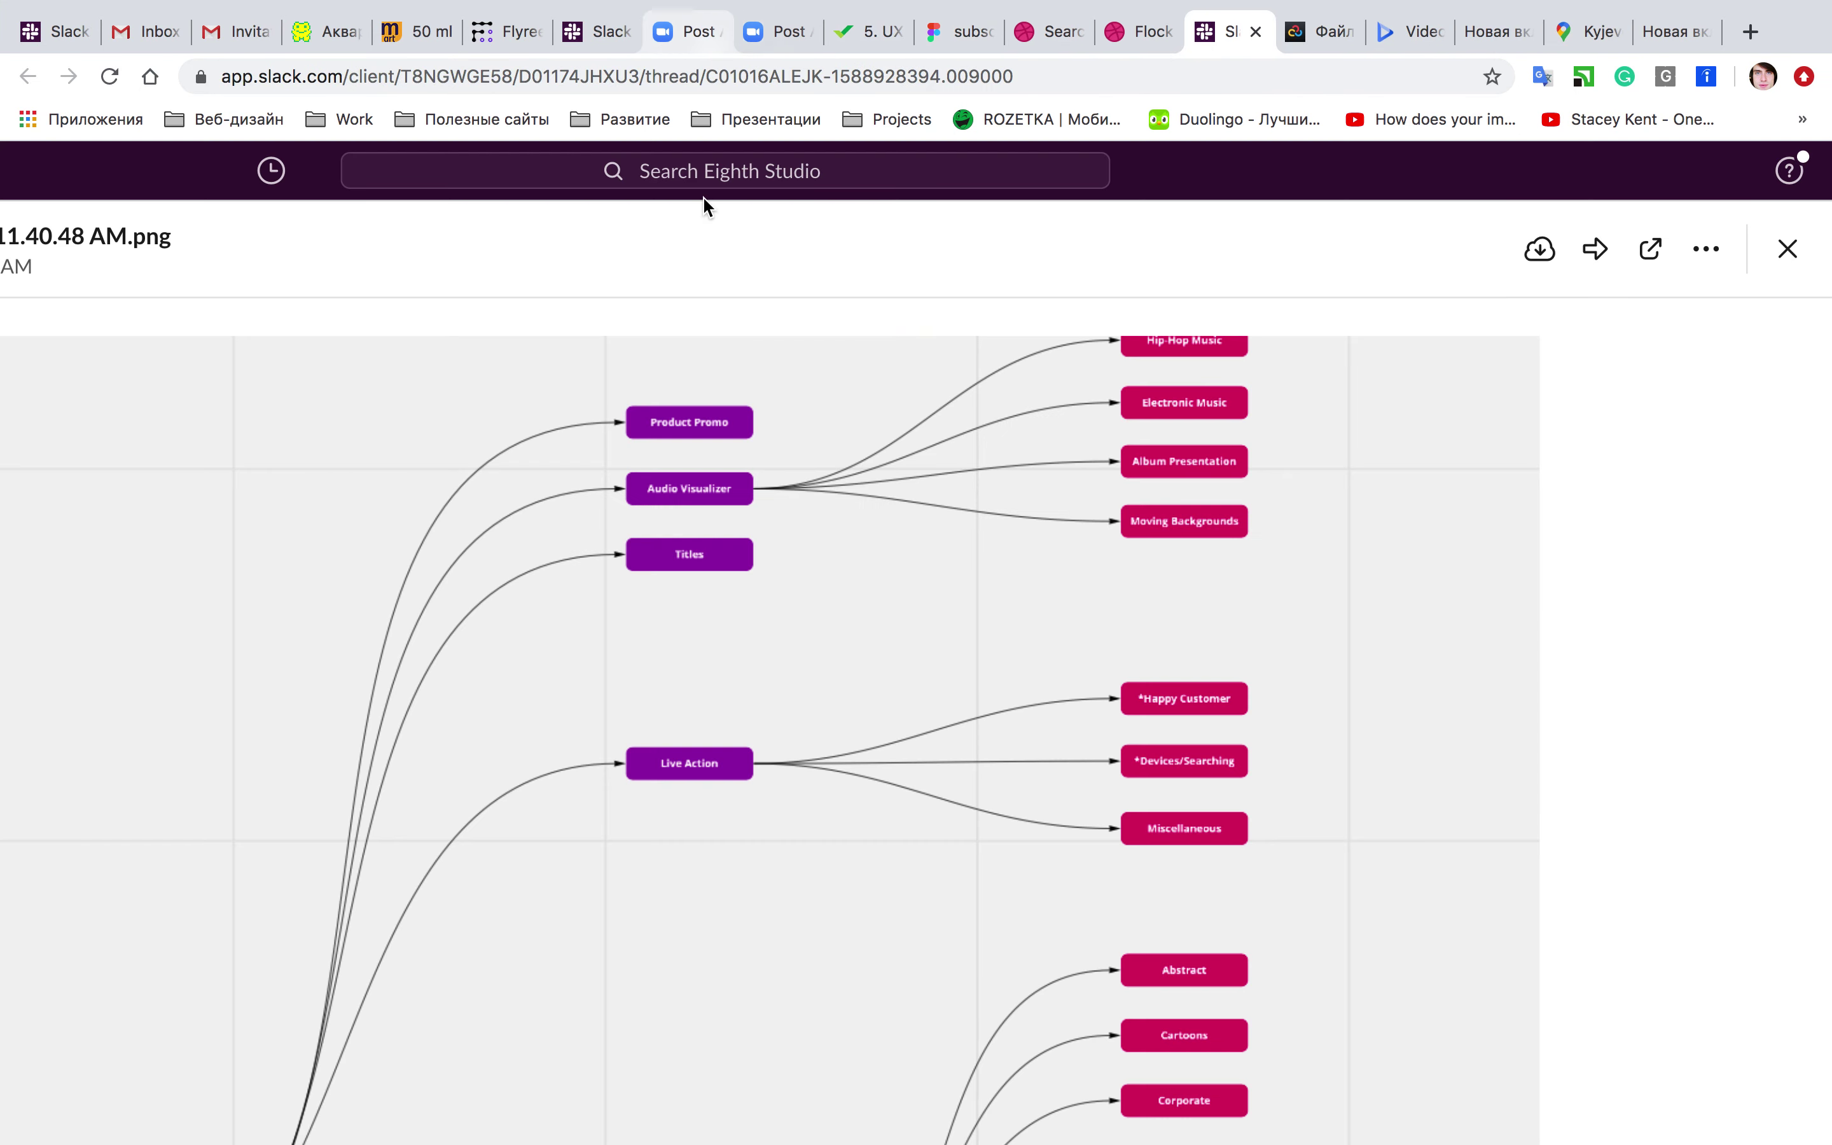
key(ctrl+Right)
key(ctrl+Left)
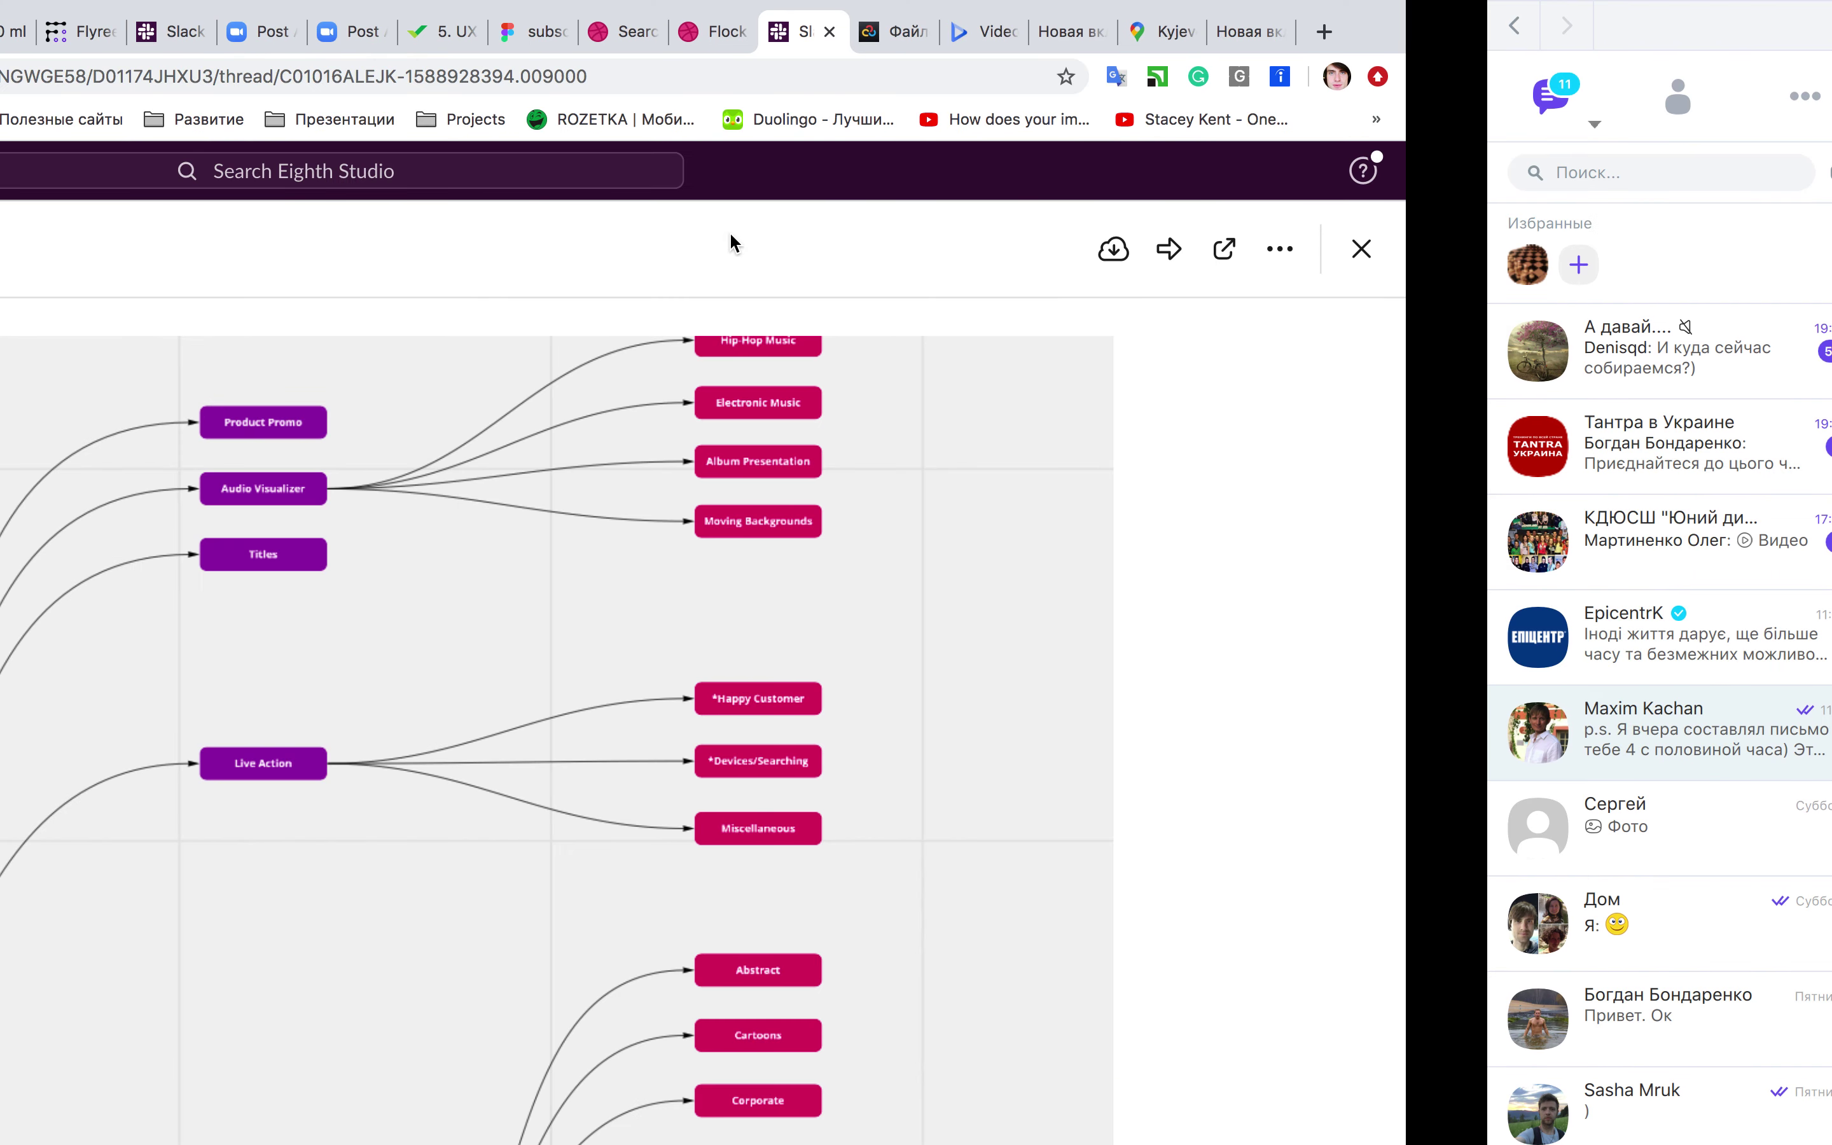
click(496, 32)
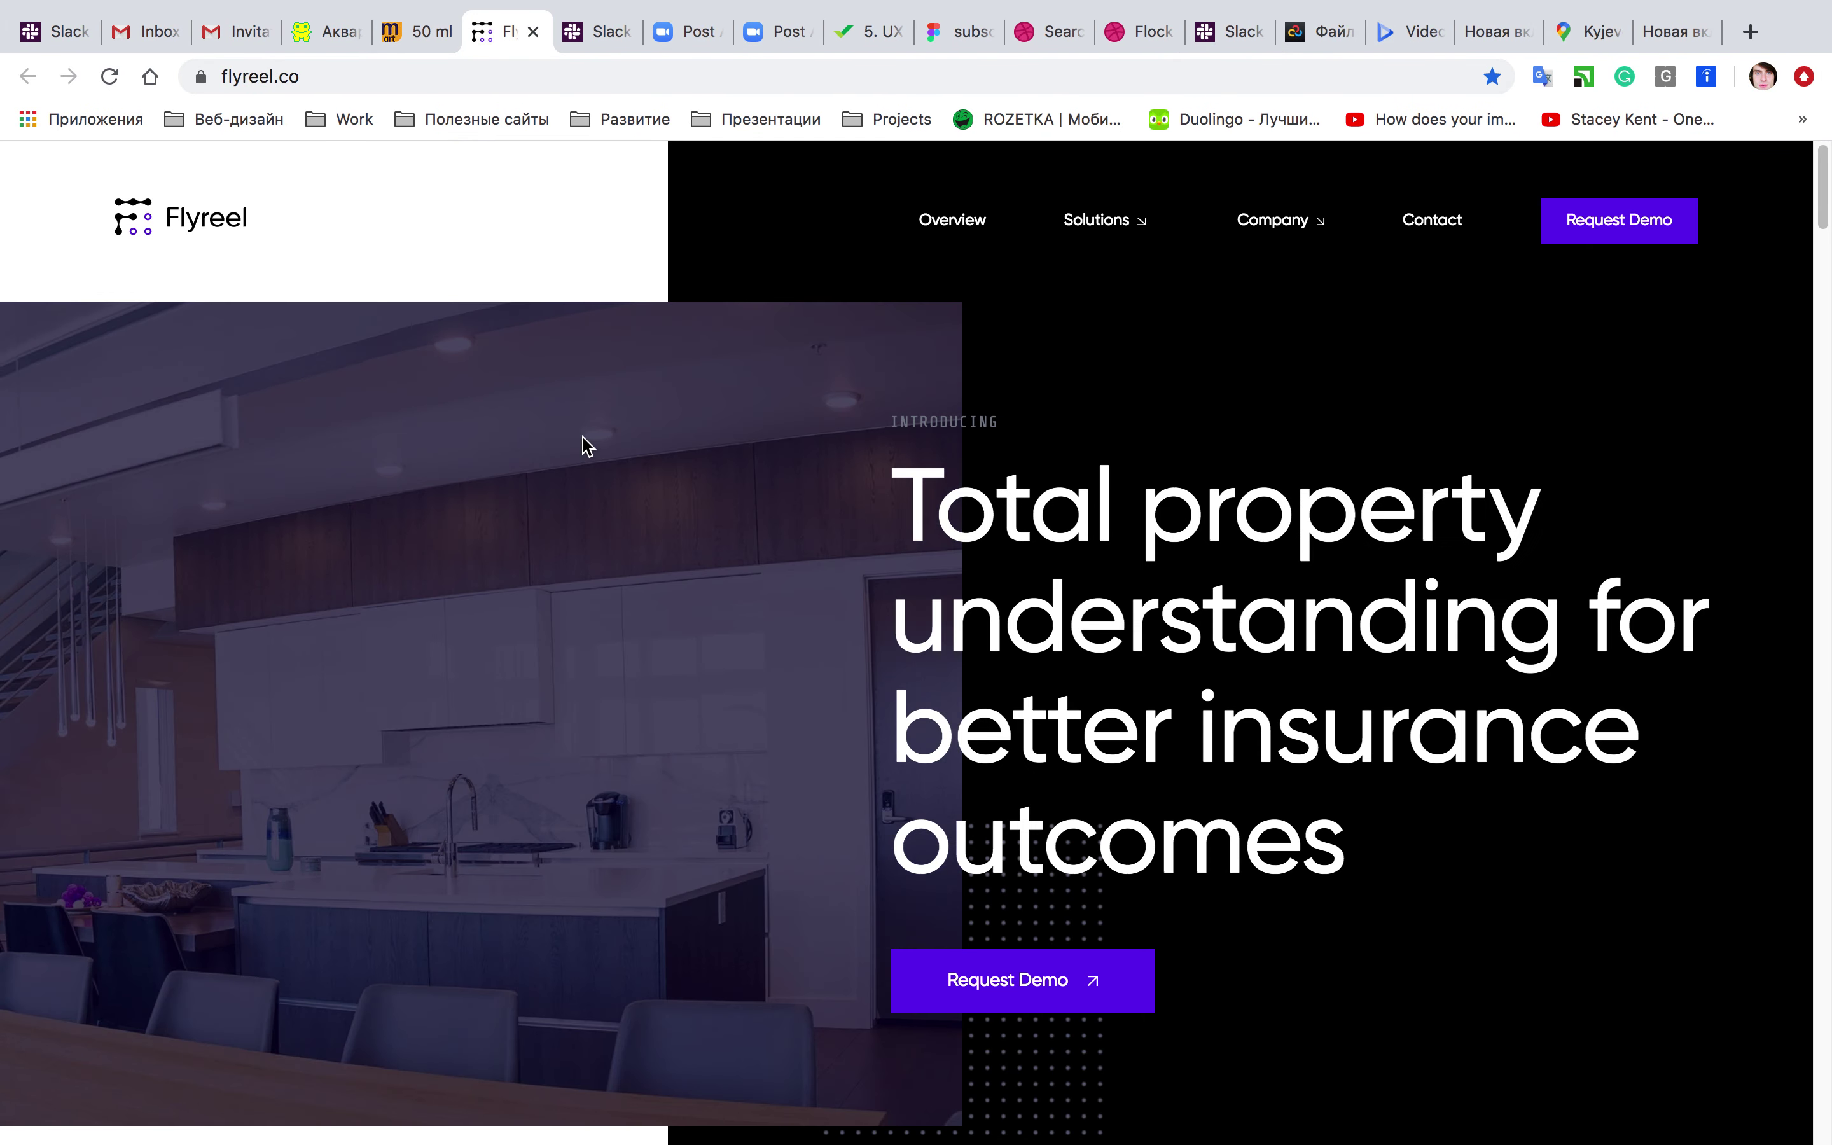
key(ctrl+Left)
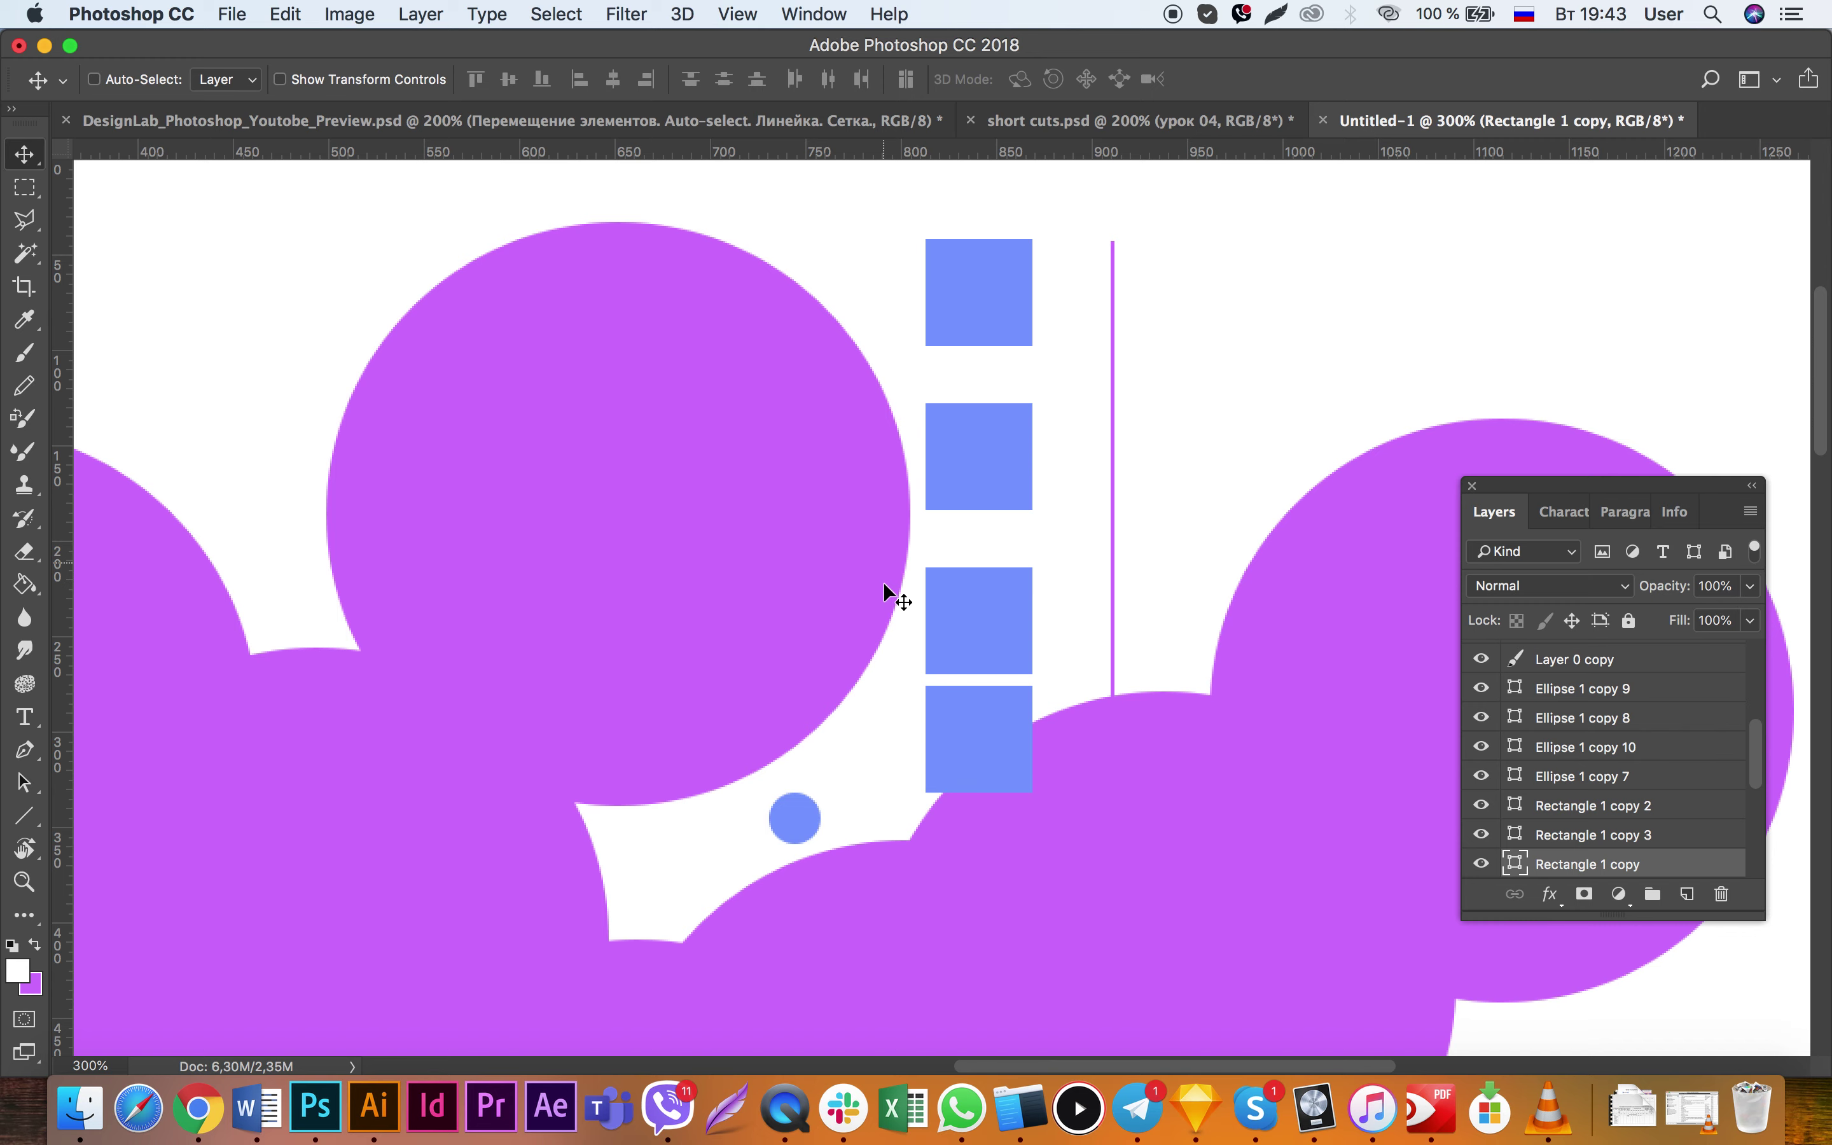
key(super+minus)
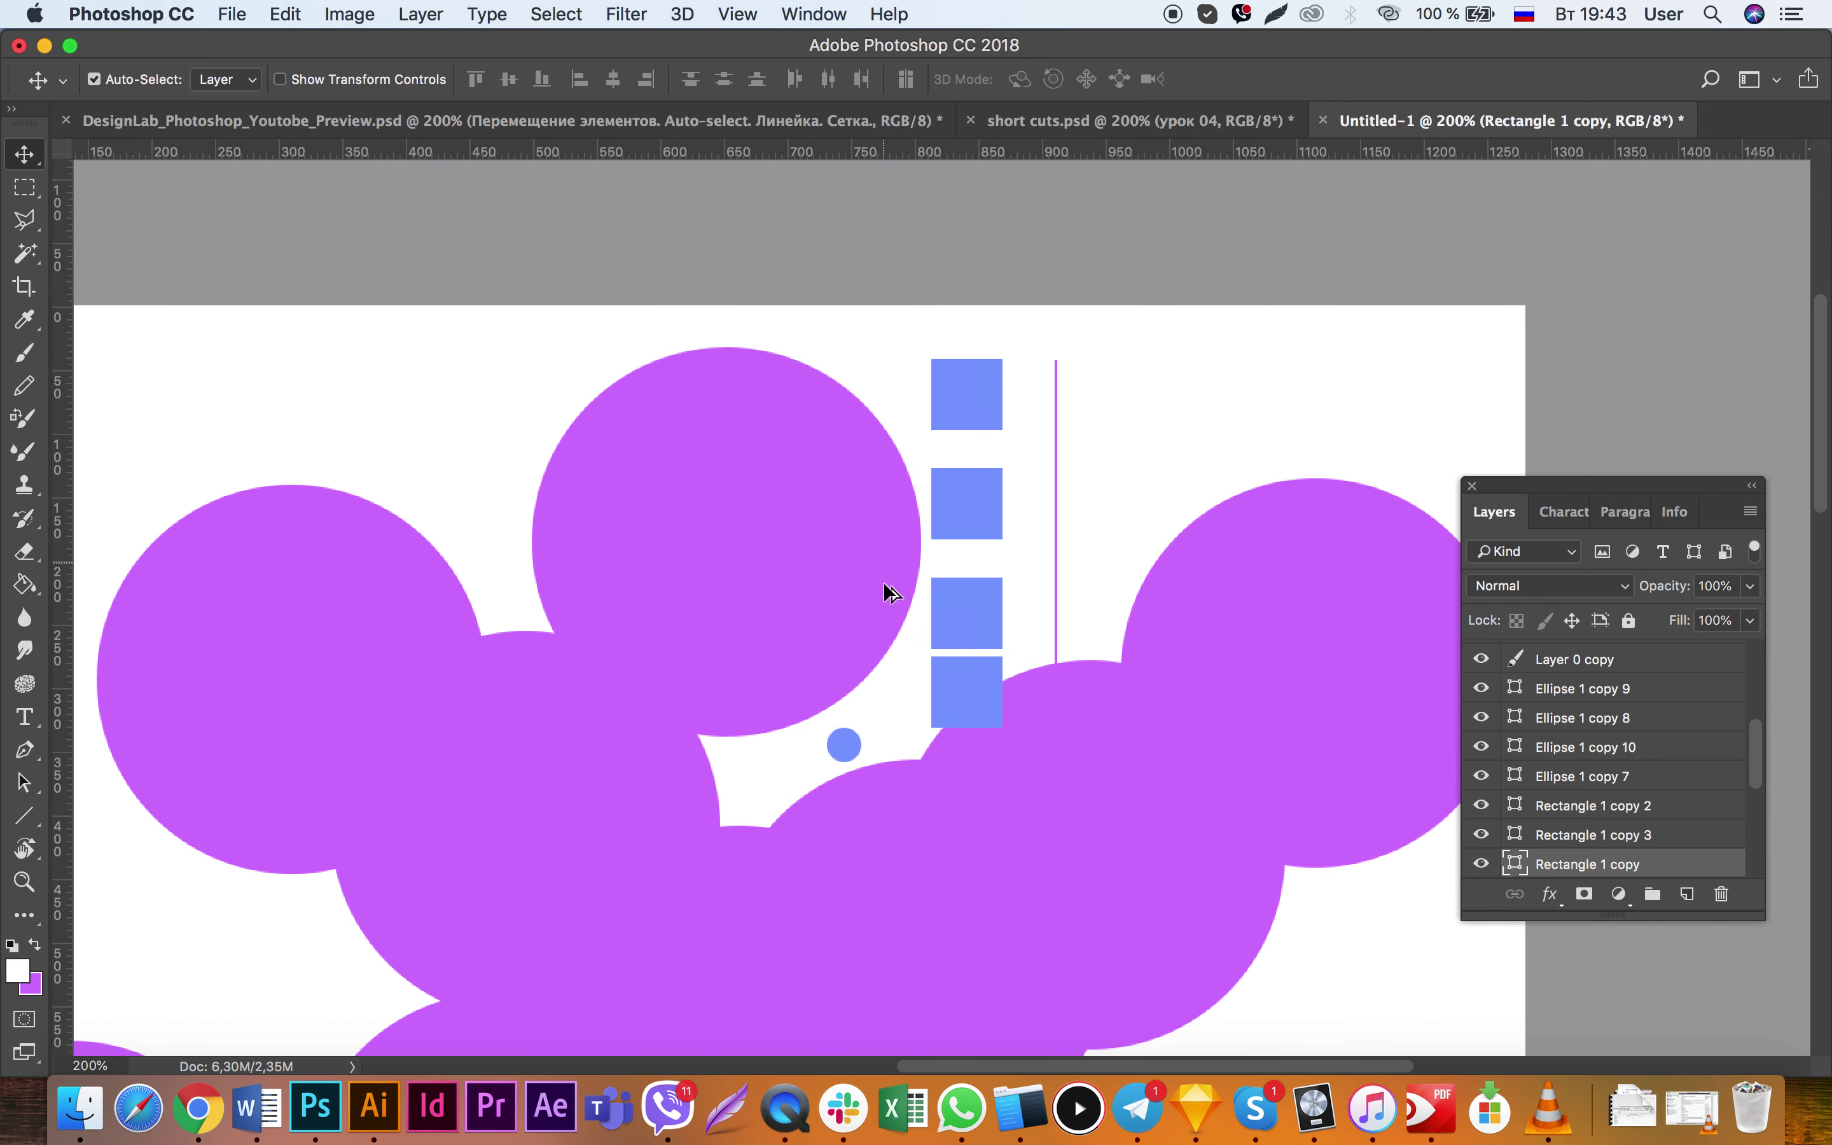
key(super+plus)
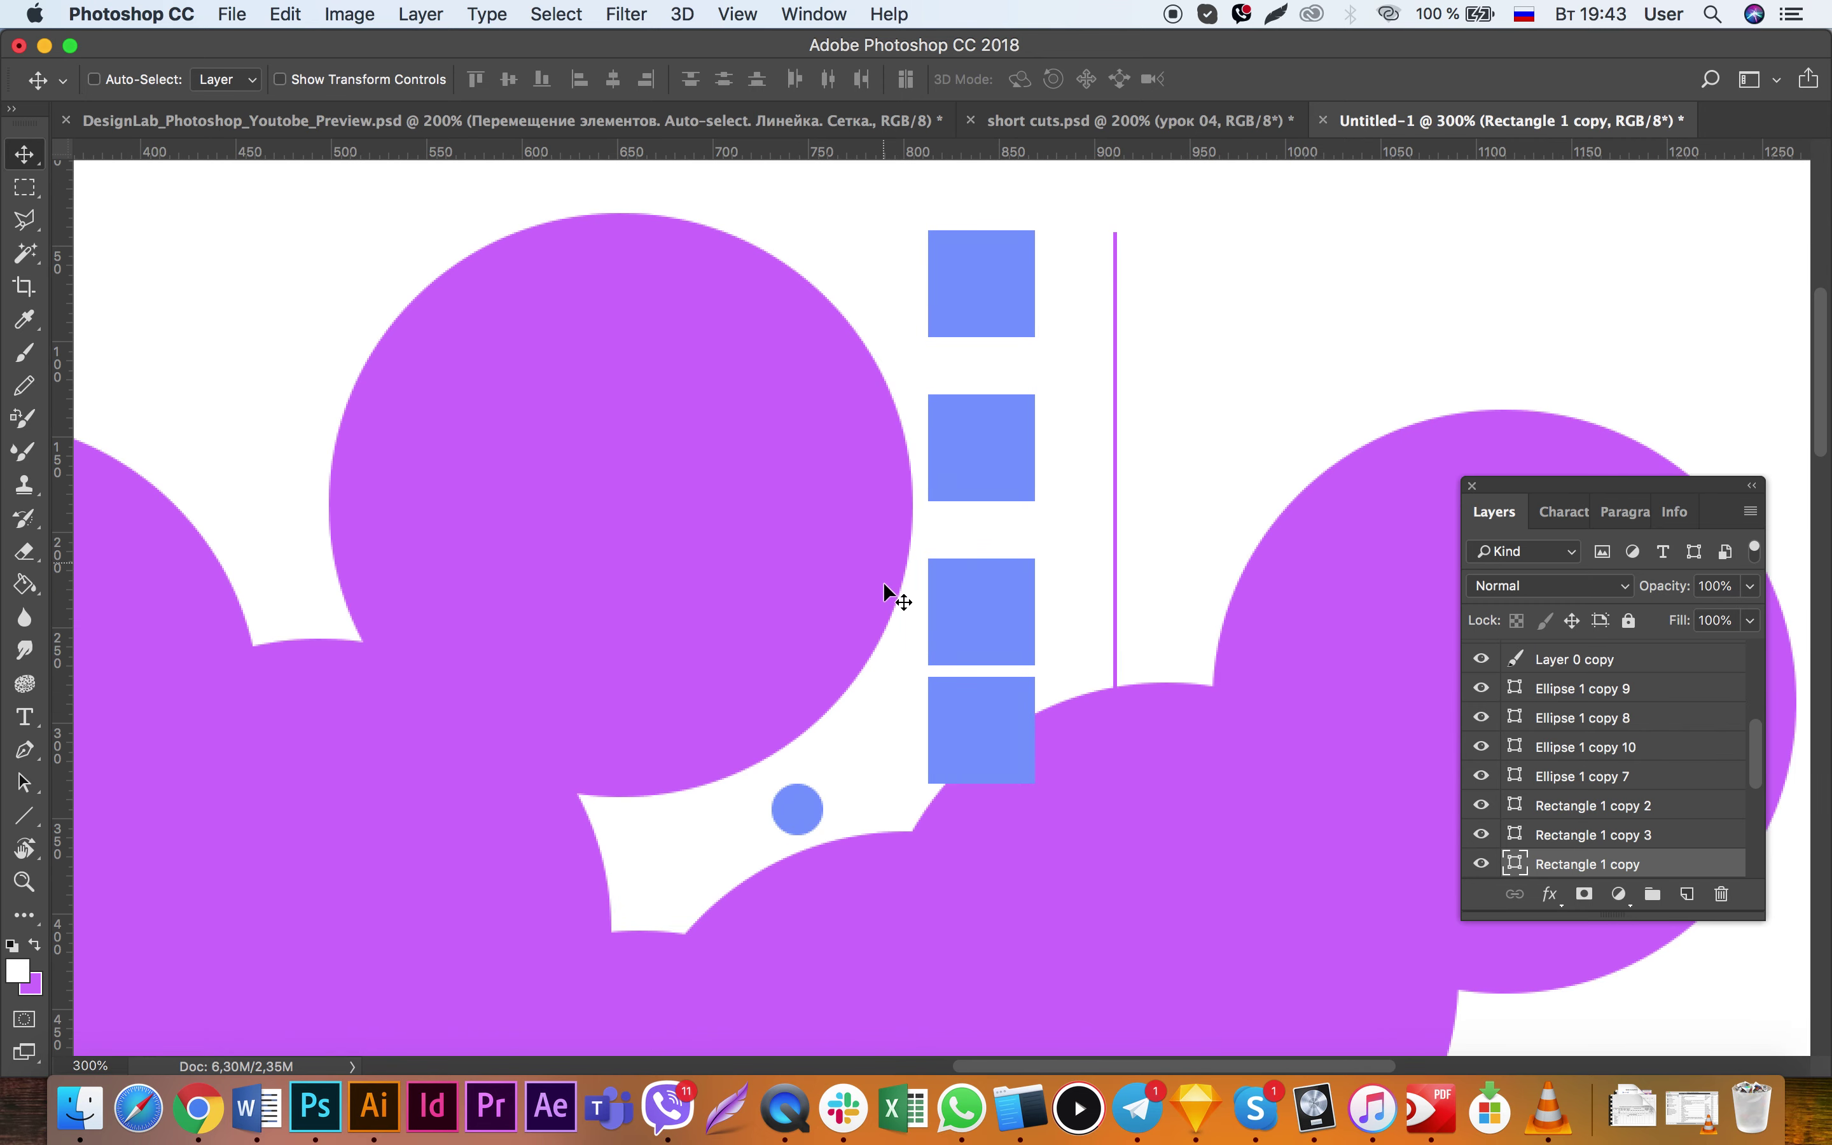